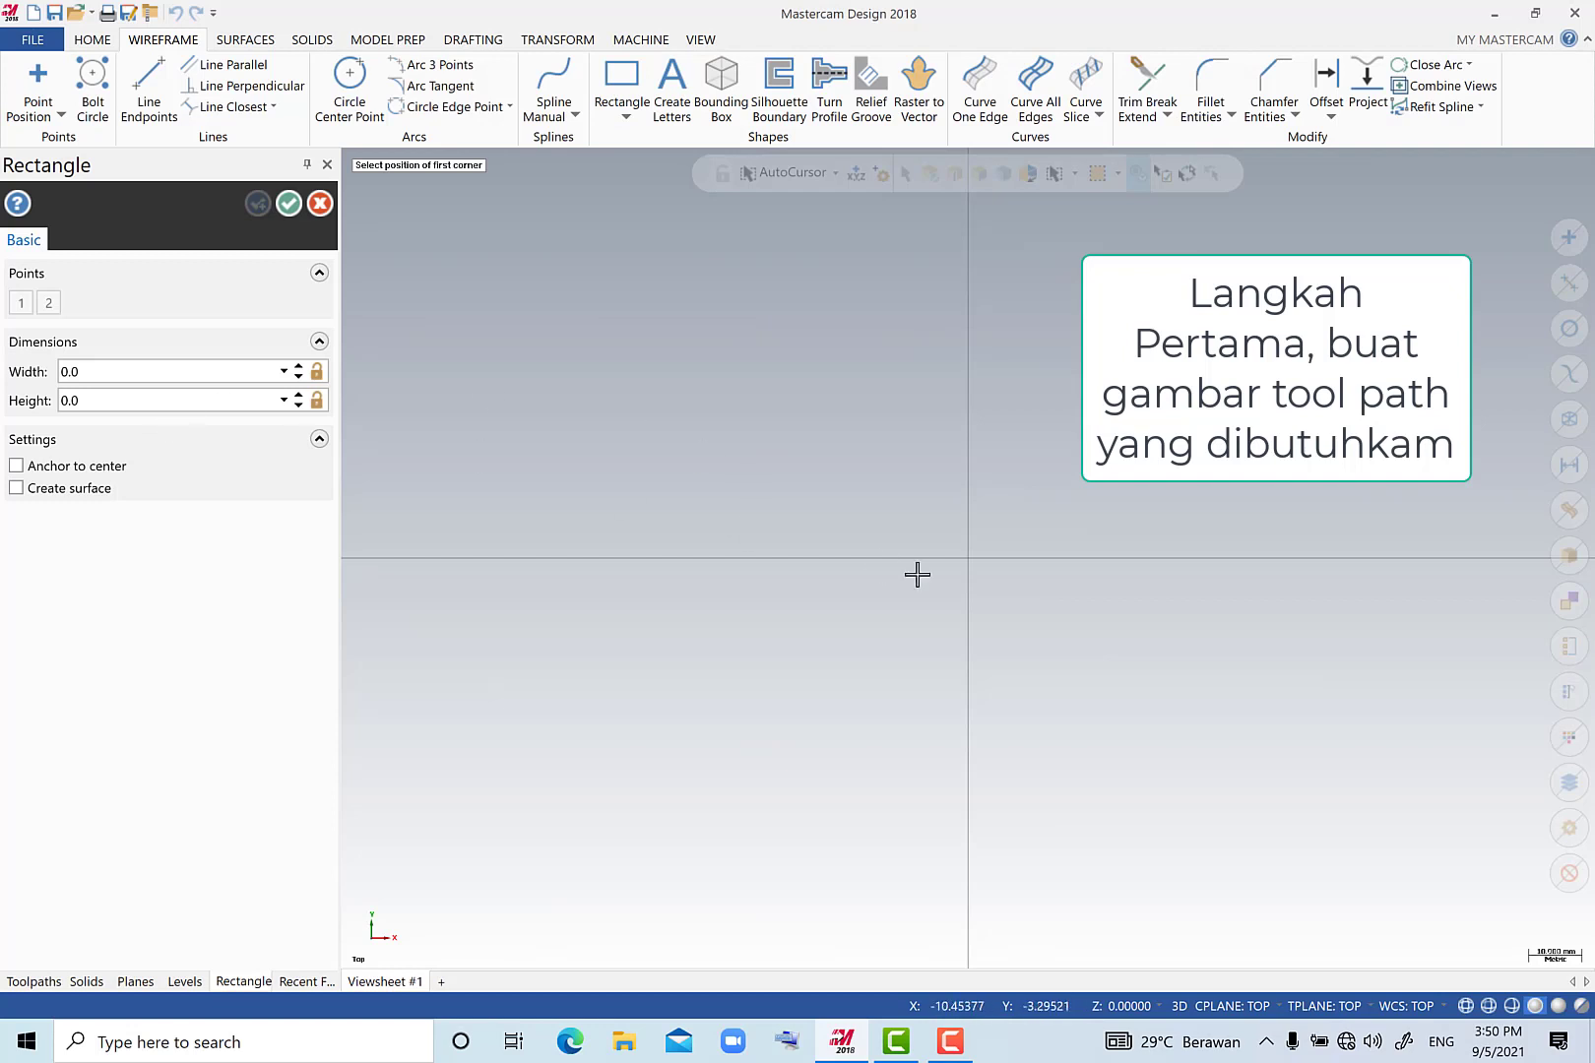
Draw a rectangle from the origin with width -100 mm and height 66/2 mm.
click(965, 567)
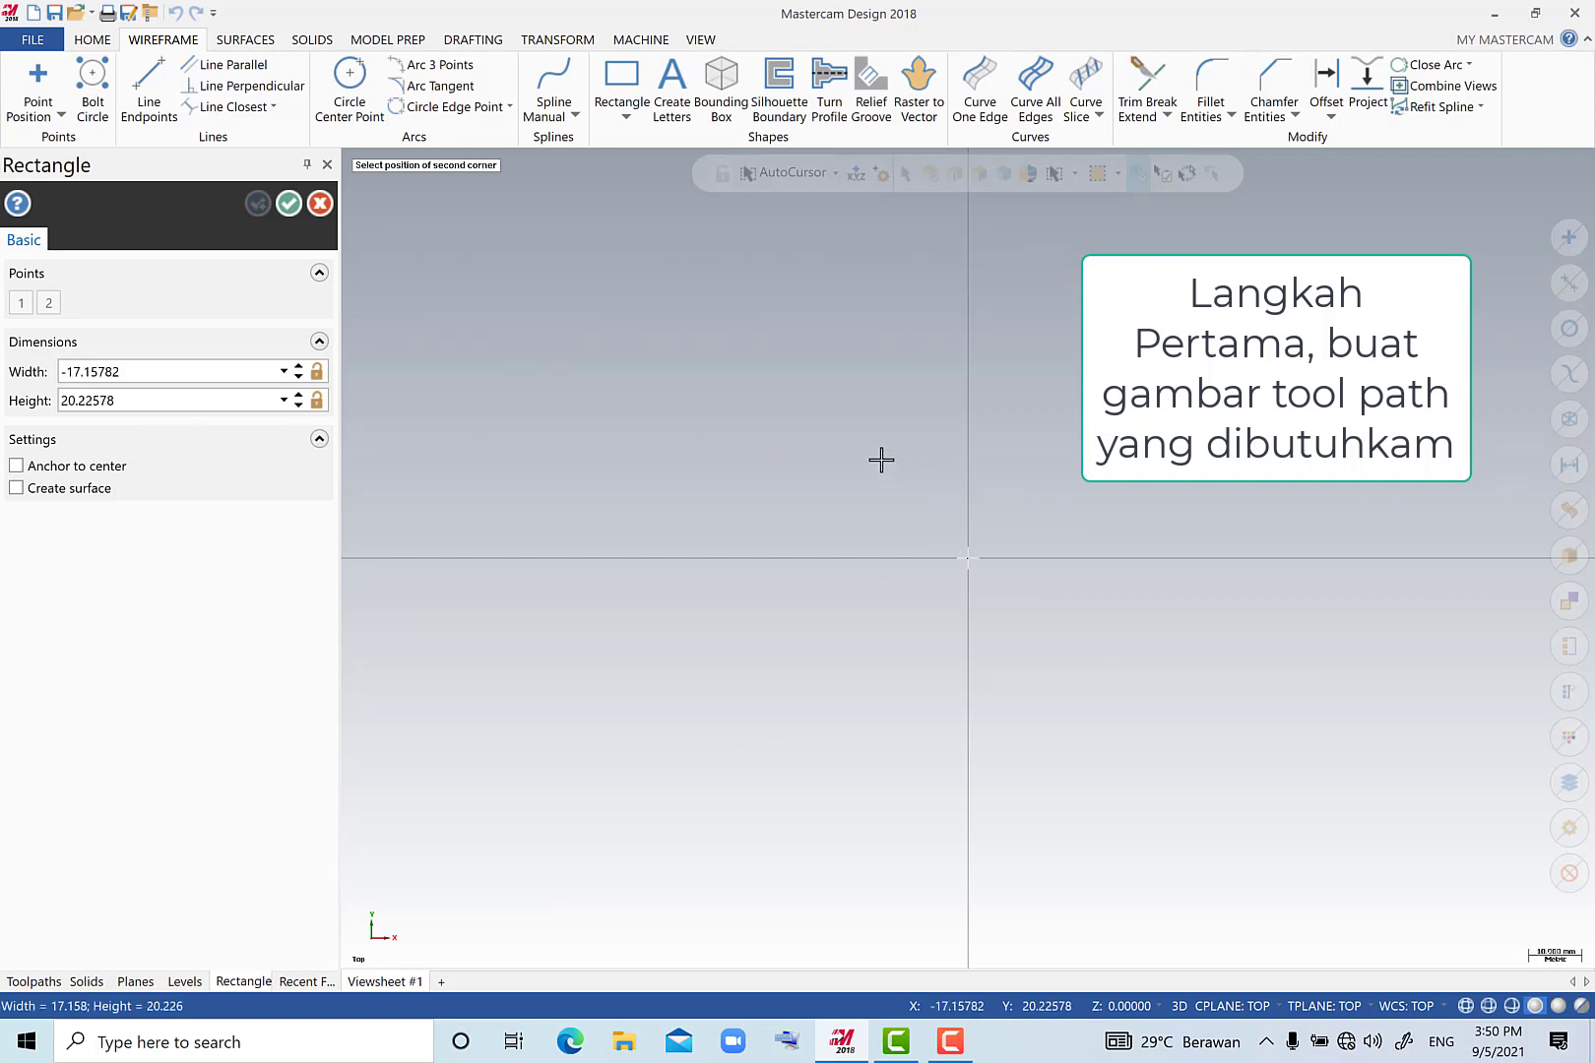
click(182, 372)
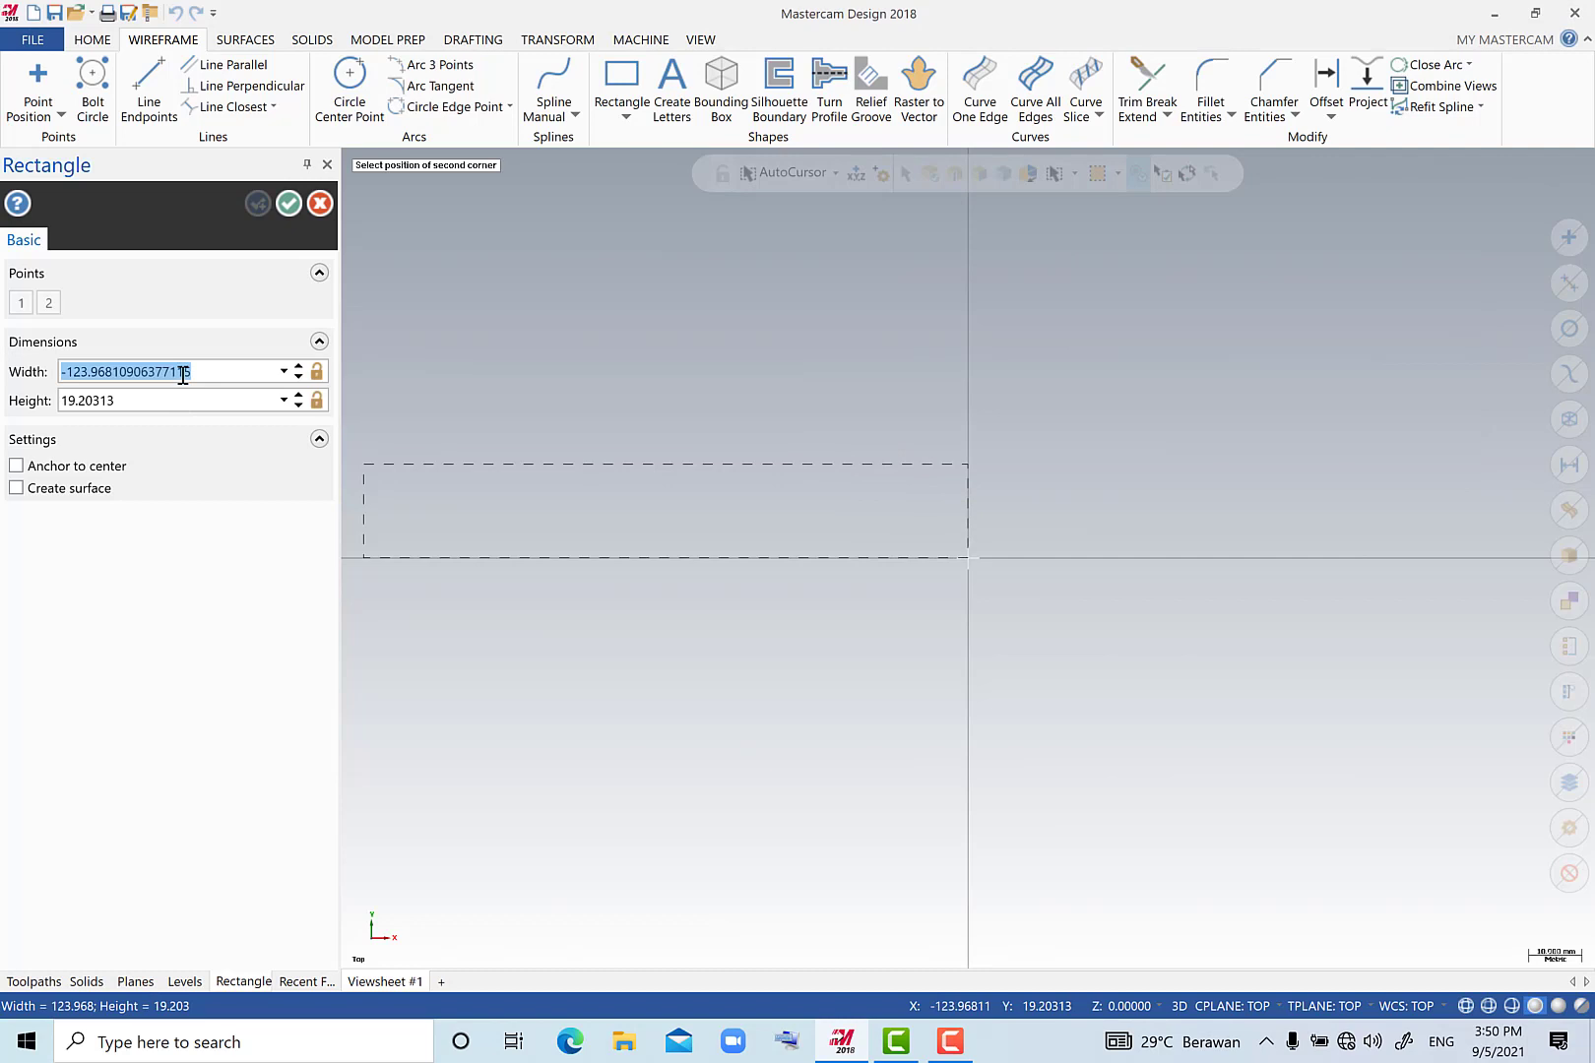
text(-100)
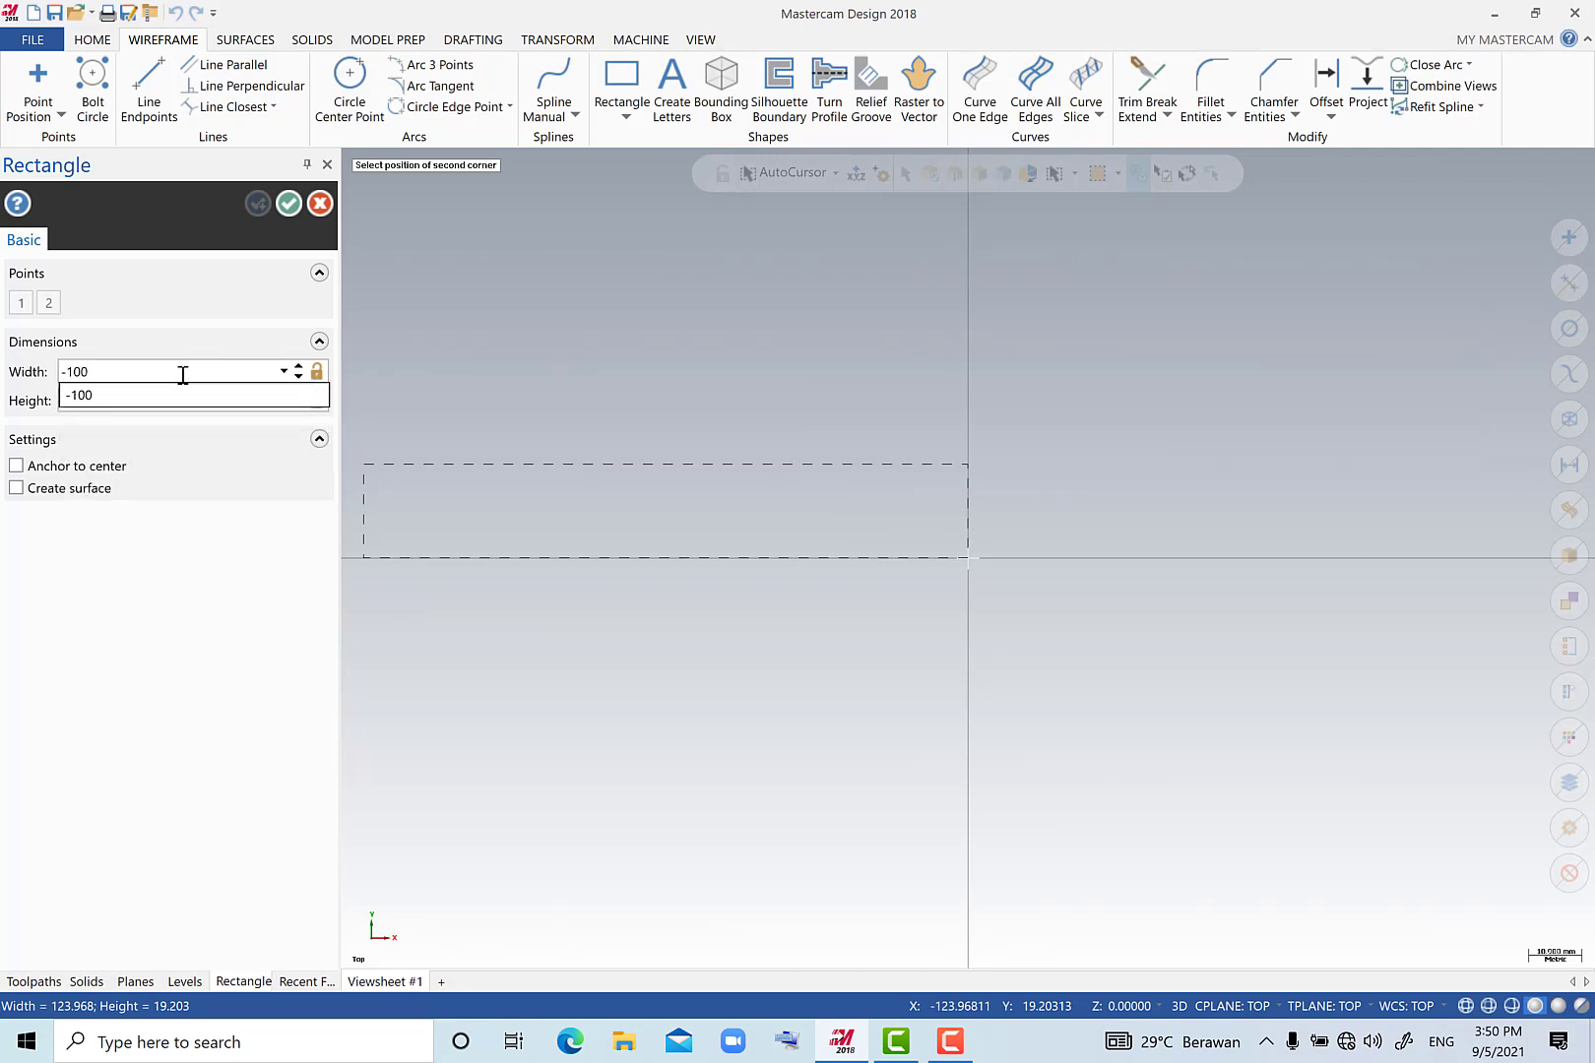
click(187, 396)
click(177, 403)
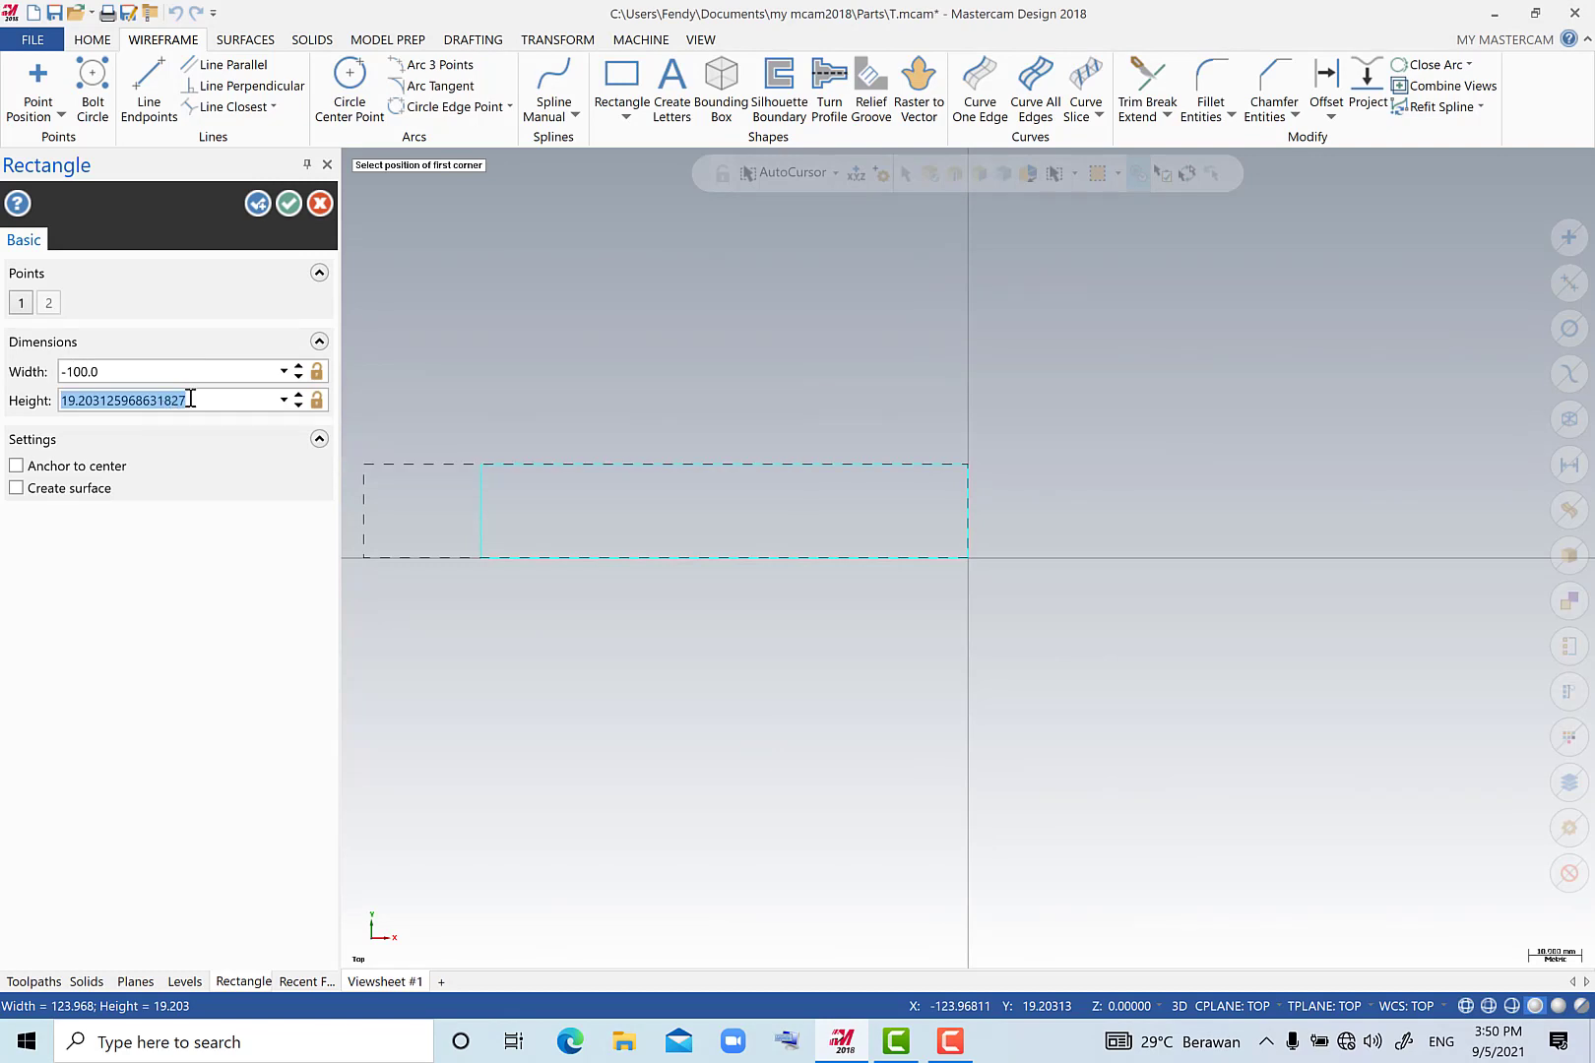
text(66/2)
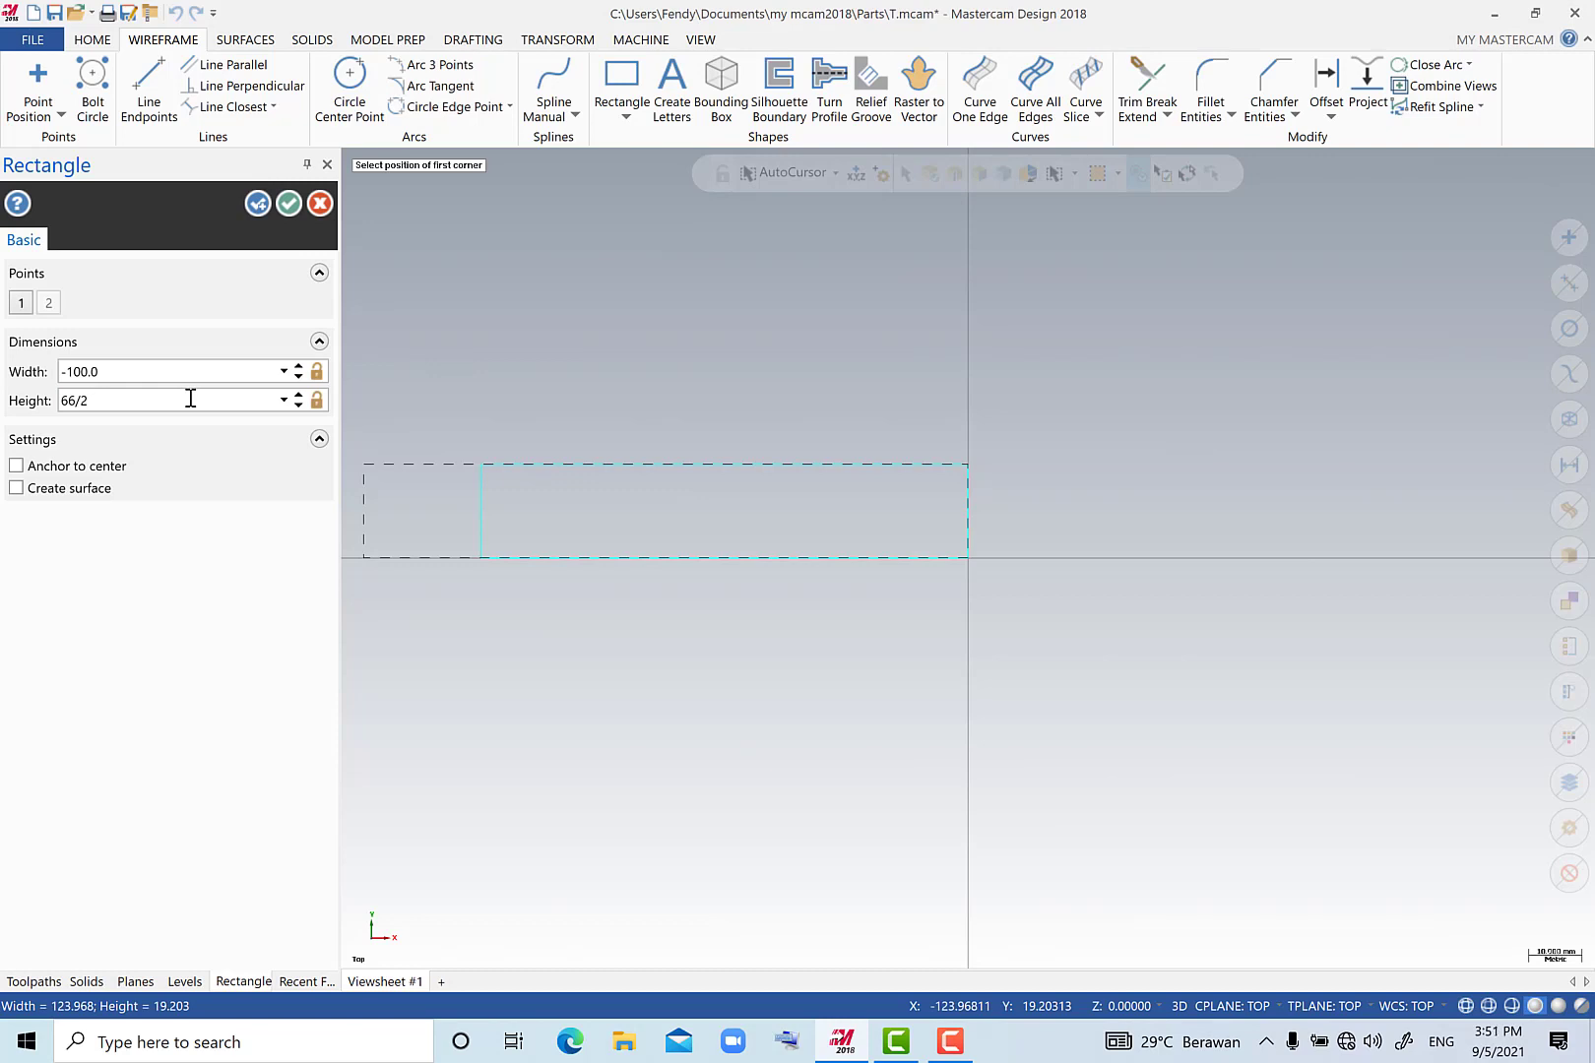
key(Return)
click(289, 204)
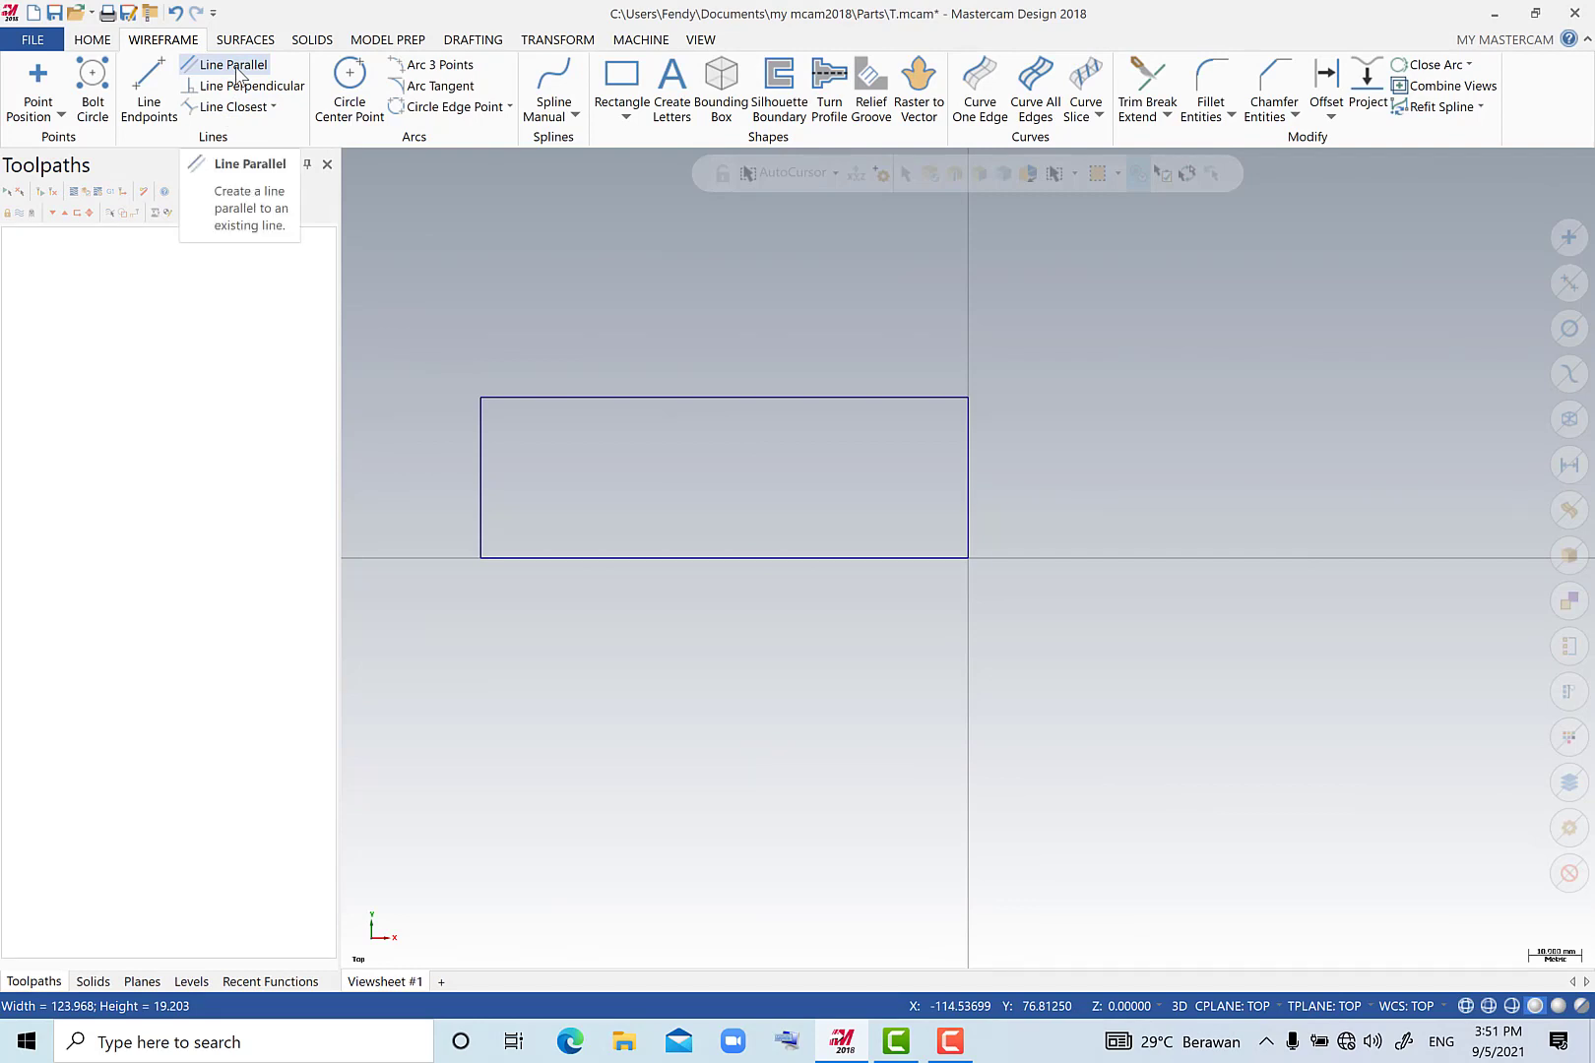
Create a line parallel to the rectangle's right edge, offset 79 mm towards the inside.
click(234, 65)
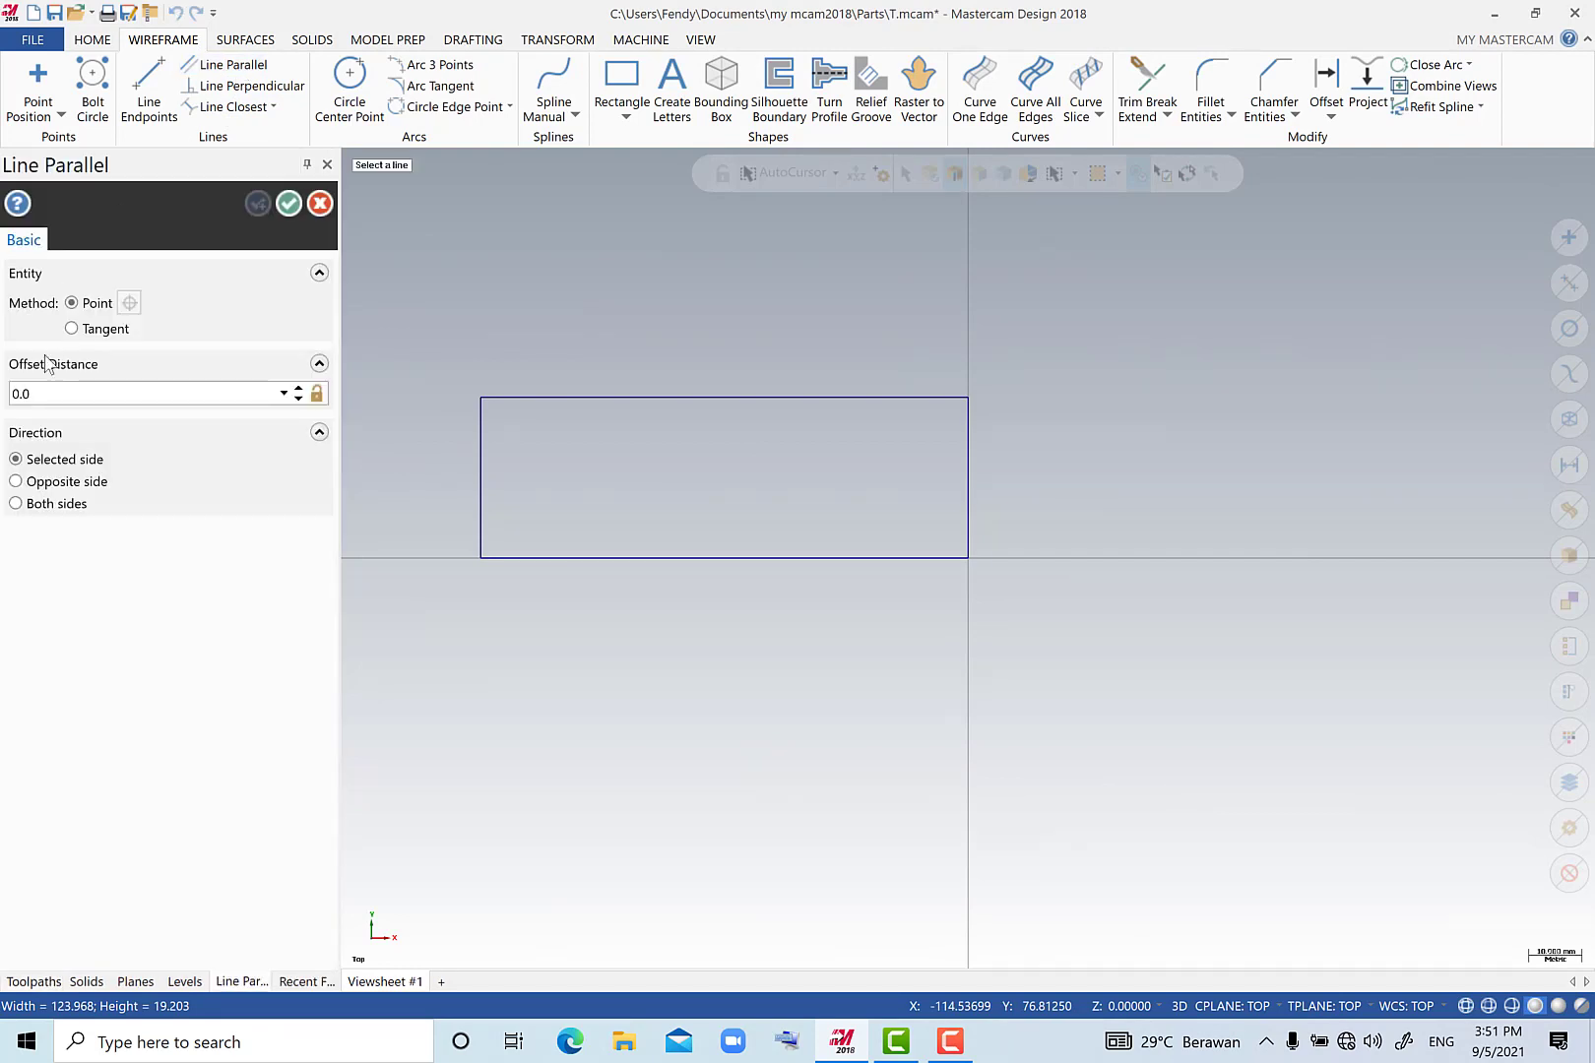
click(44, 395)
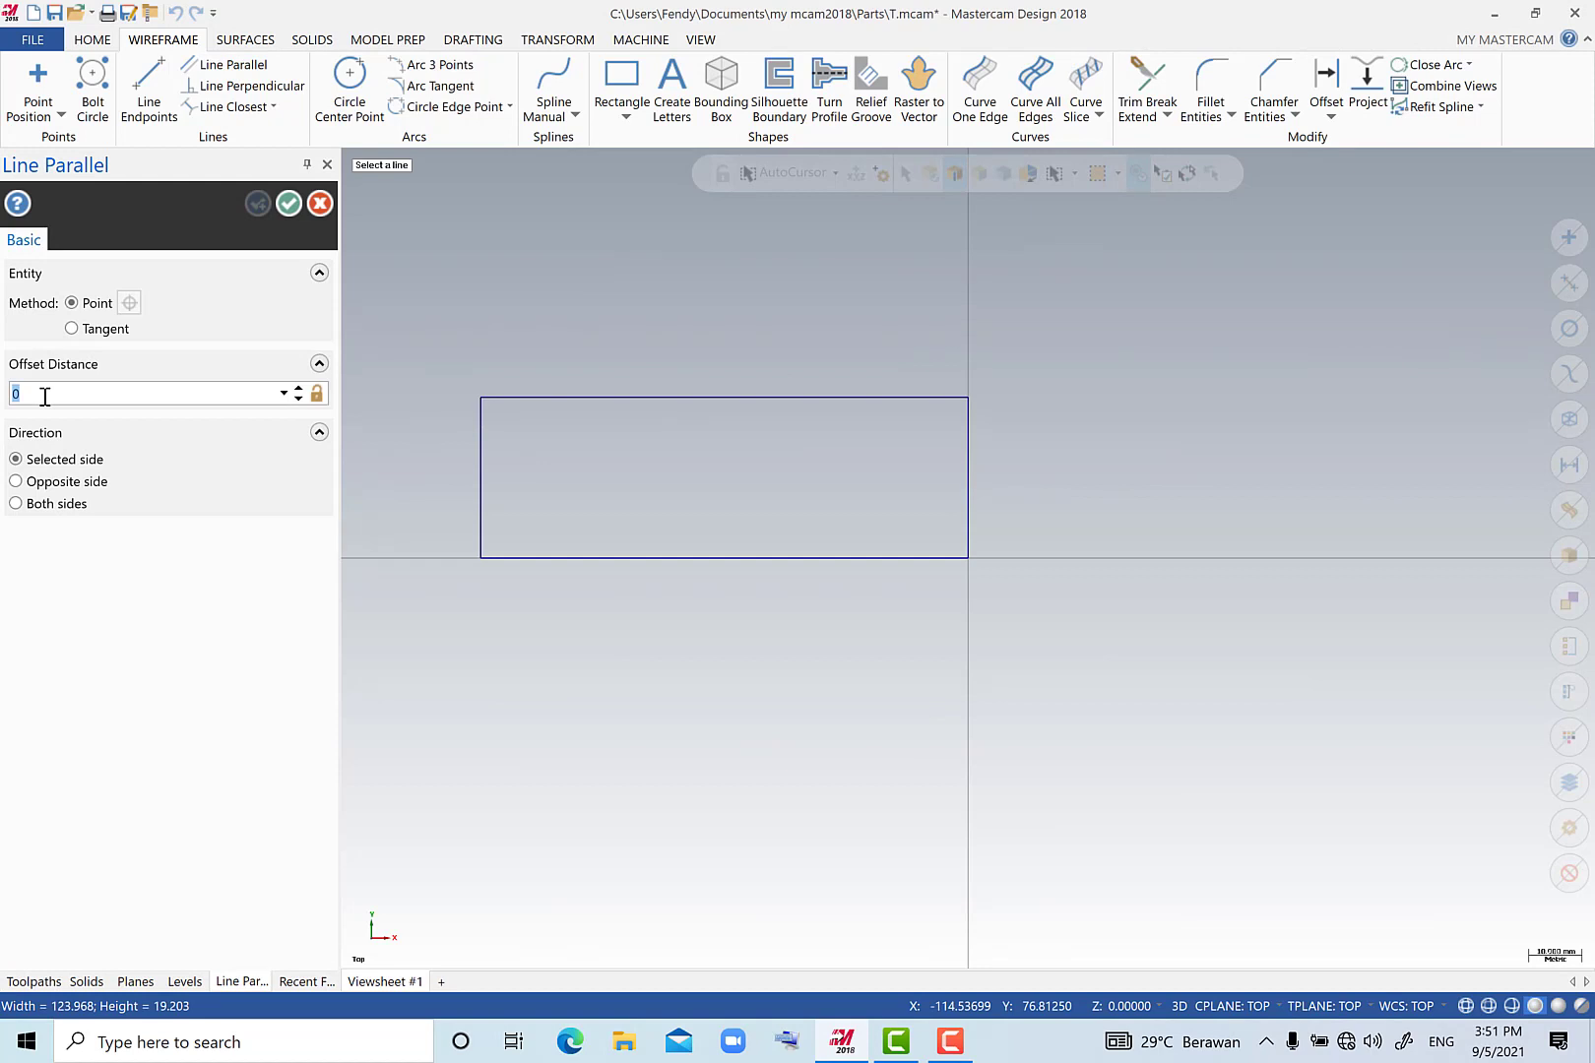
text(79)
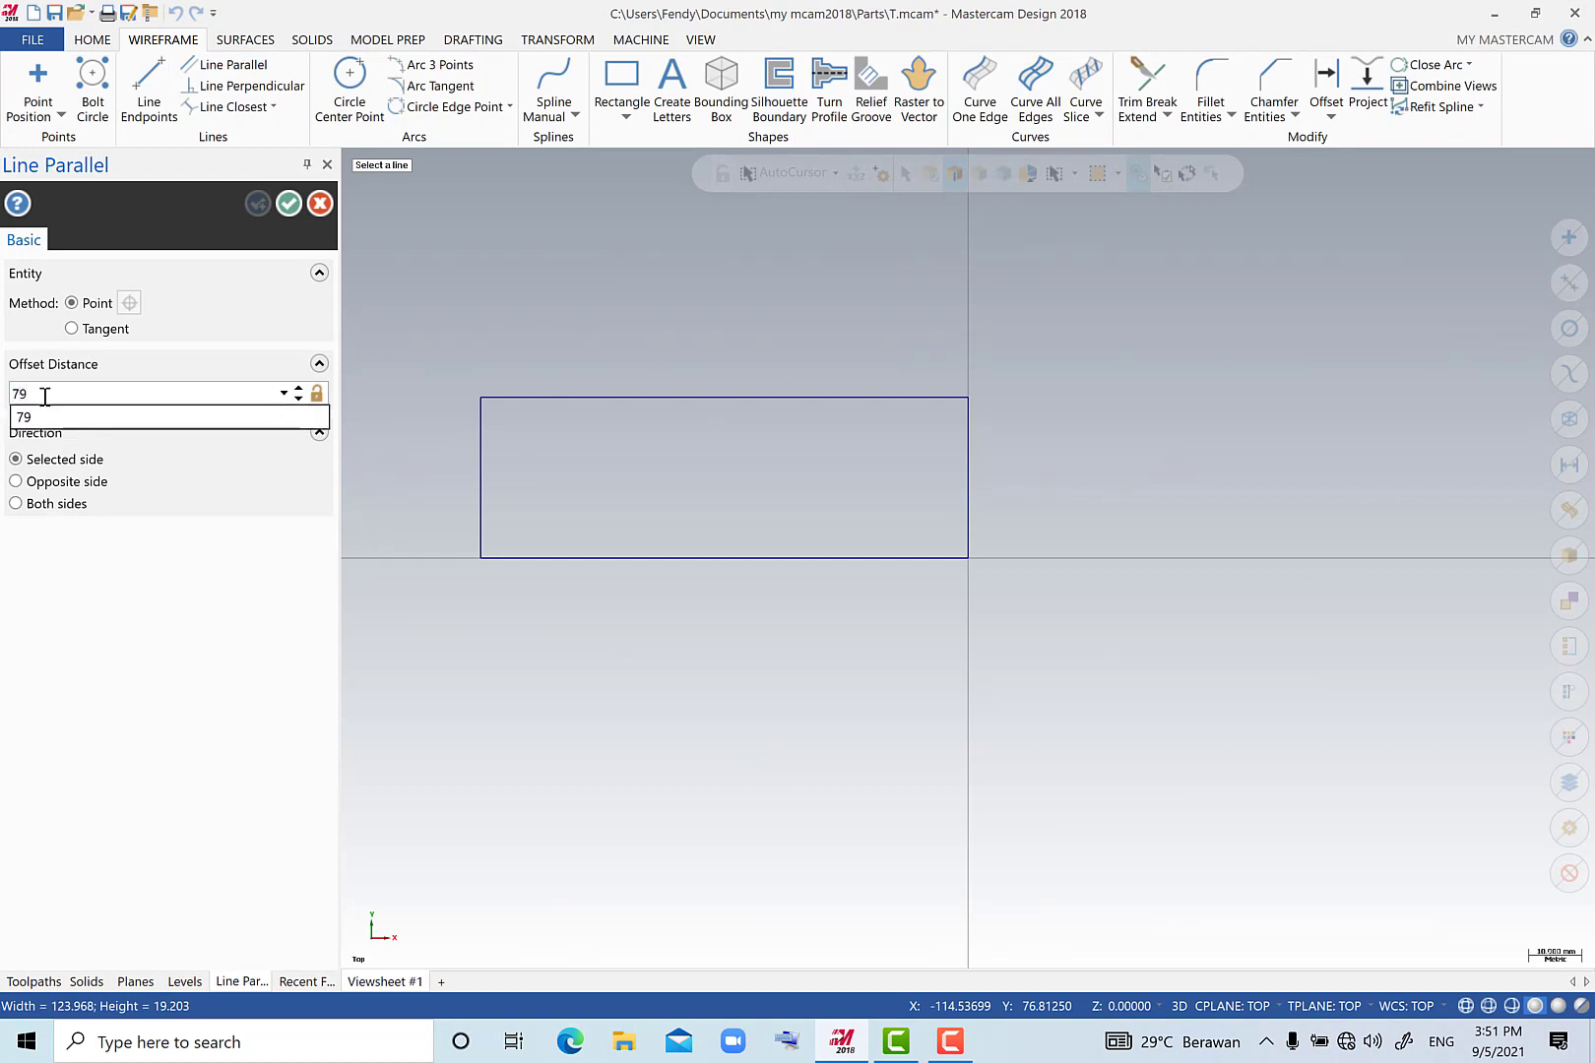
key(Return)
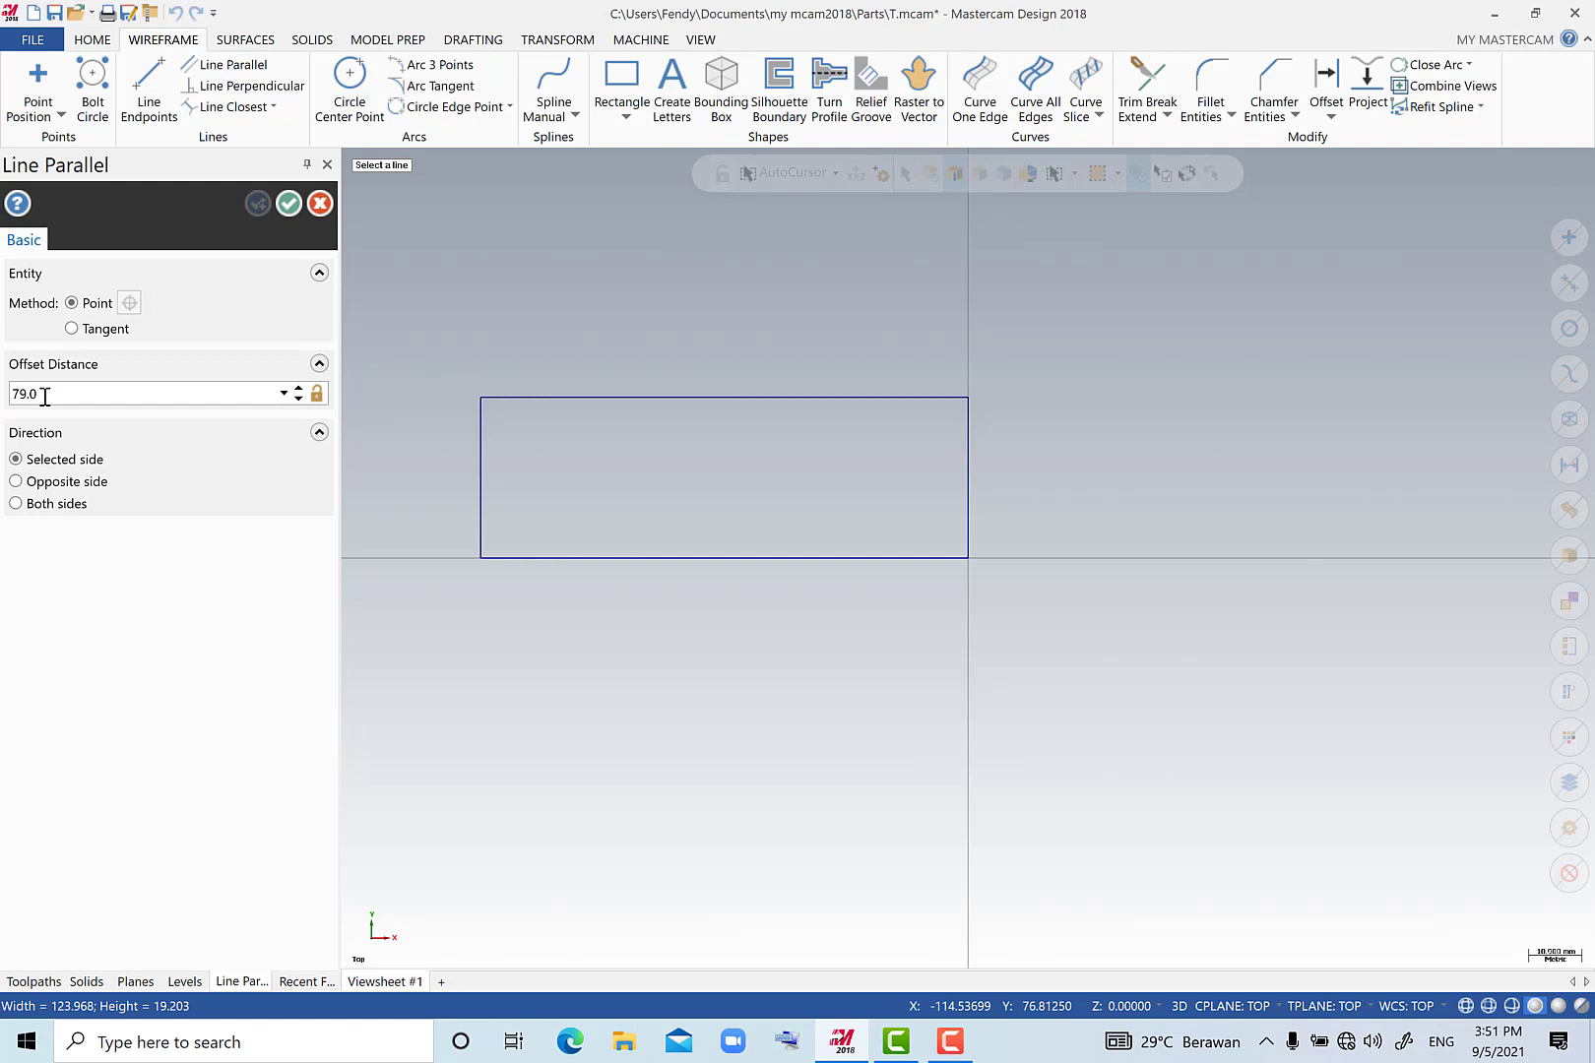
click(966, 467)
click(763, 472)
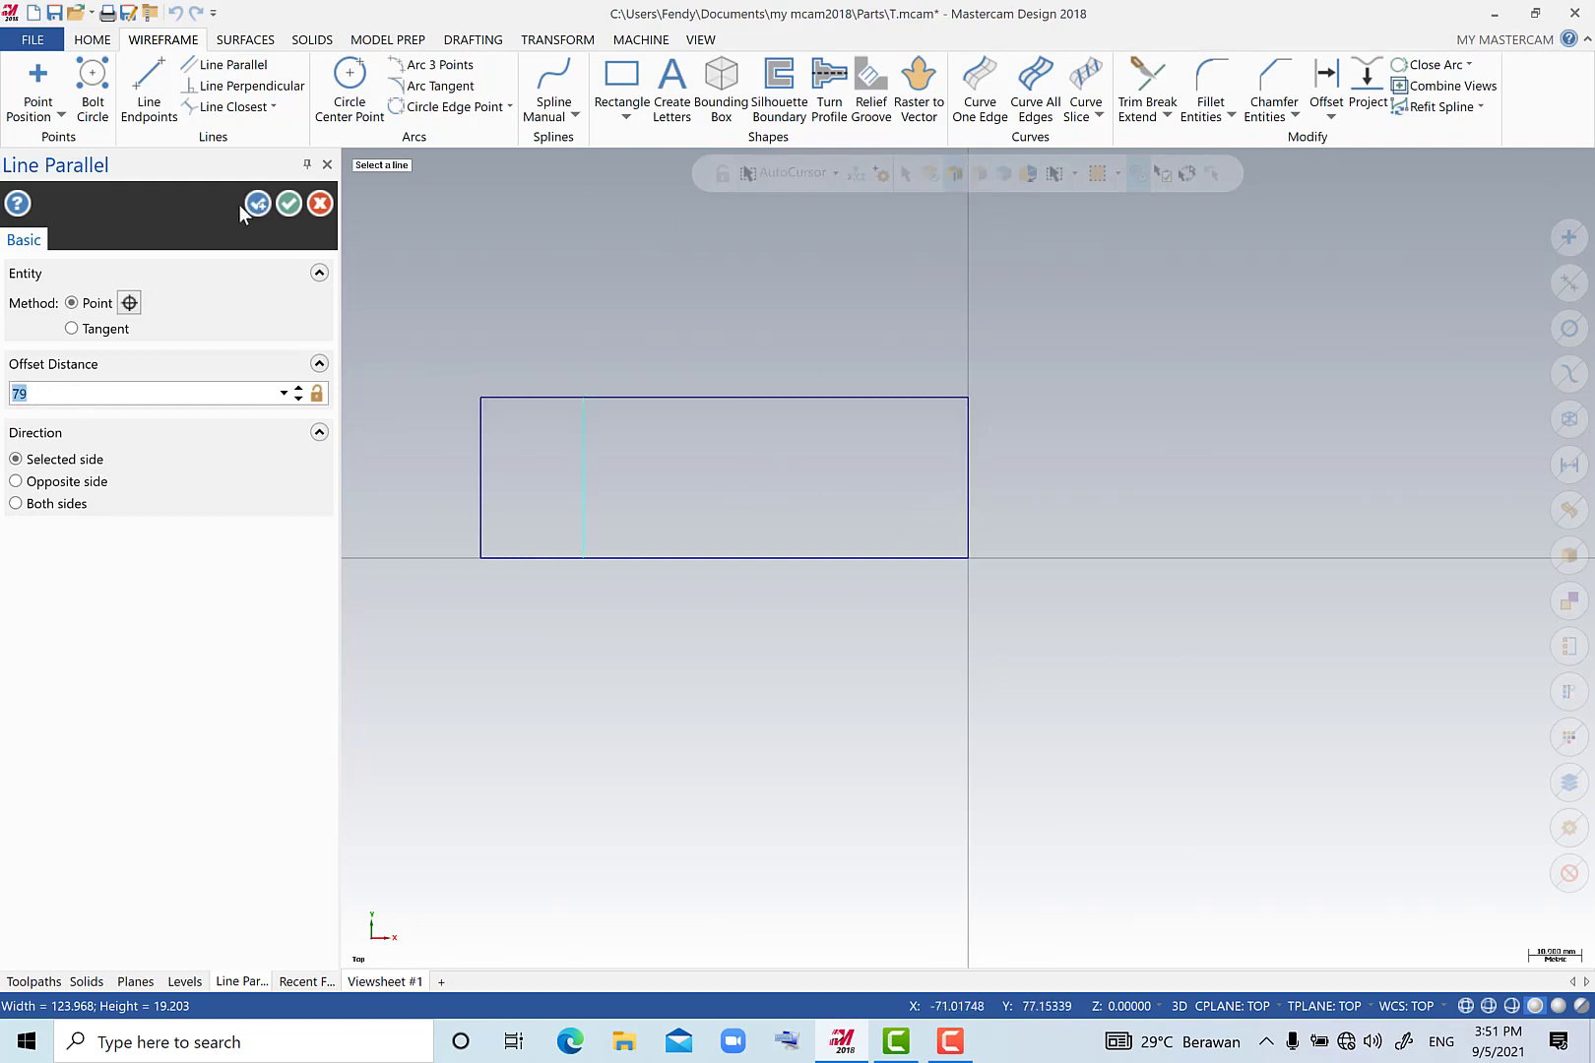
click(261, 204)
Create a line parallel to the rectangle's bottom edge, offset 50/2 mm upwards.
click(76, 400)
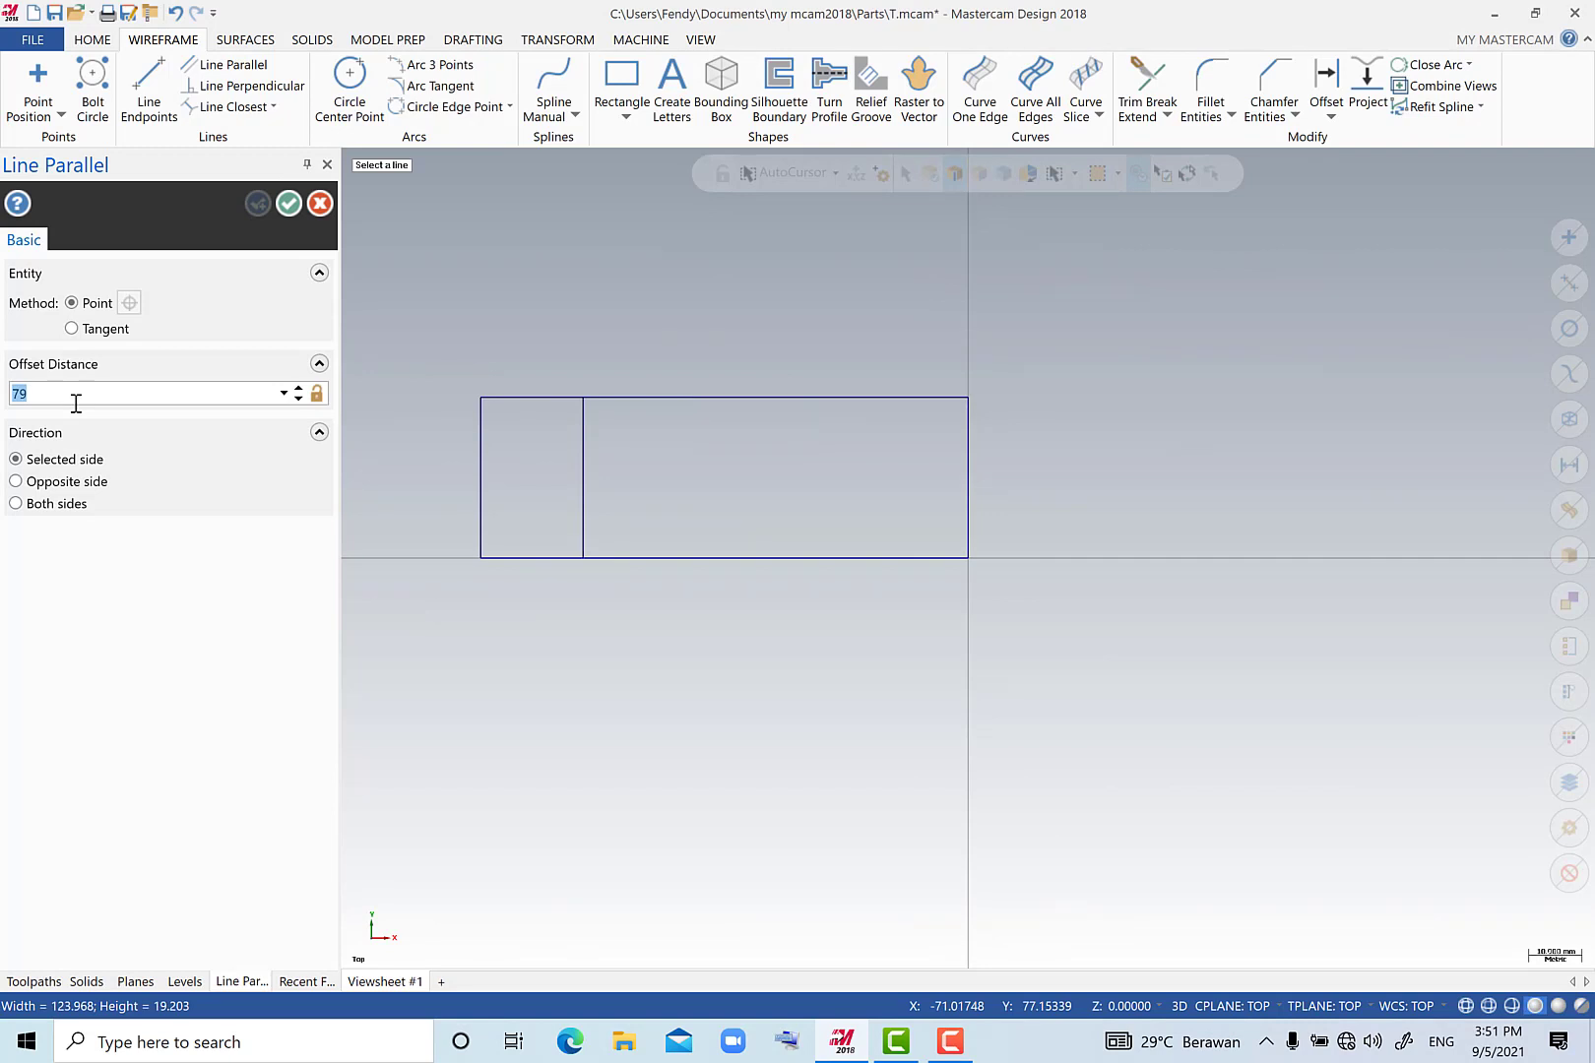
text(50/2)
key(Return)
click(744, 558)
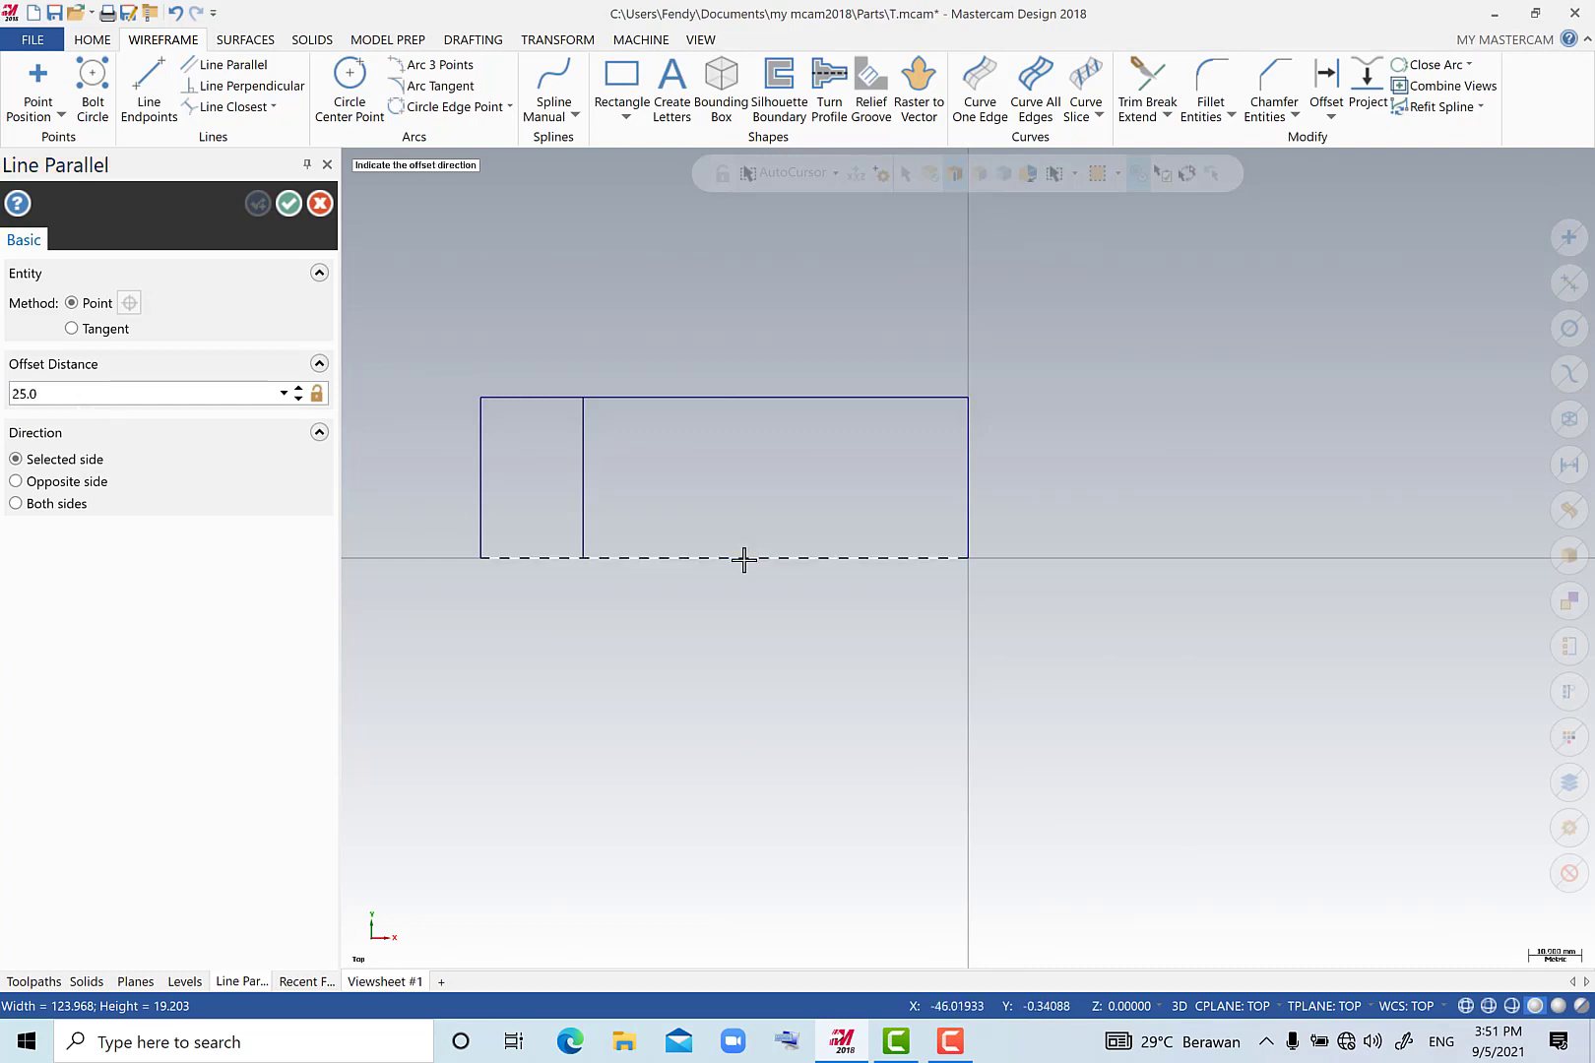
click(726, 478)
click(258, 204)
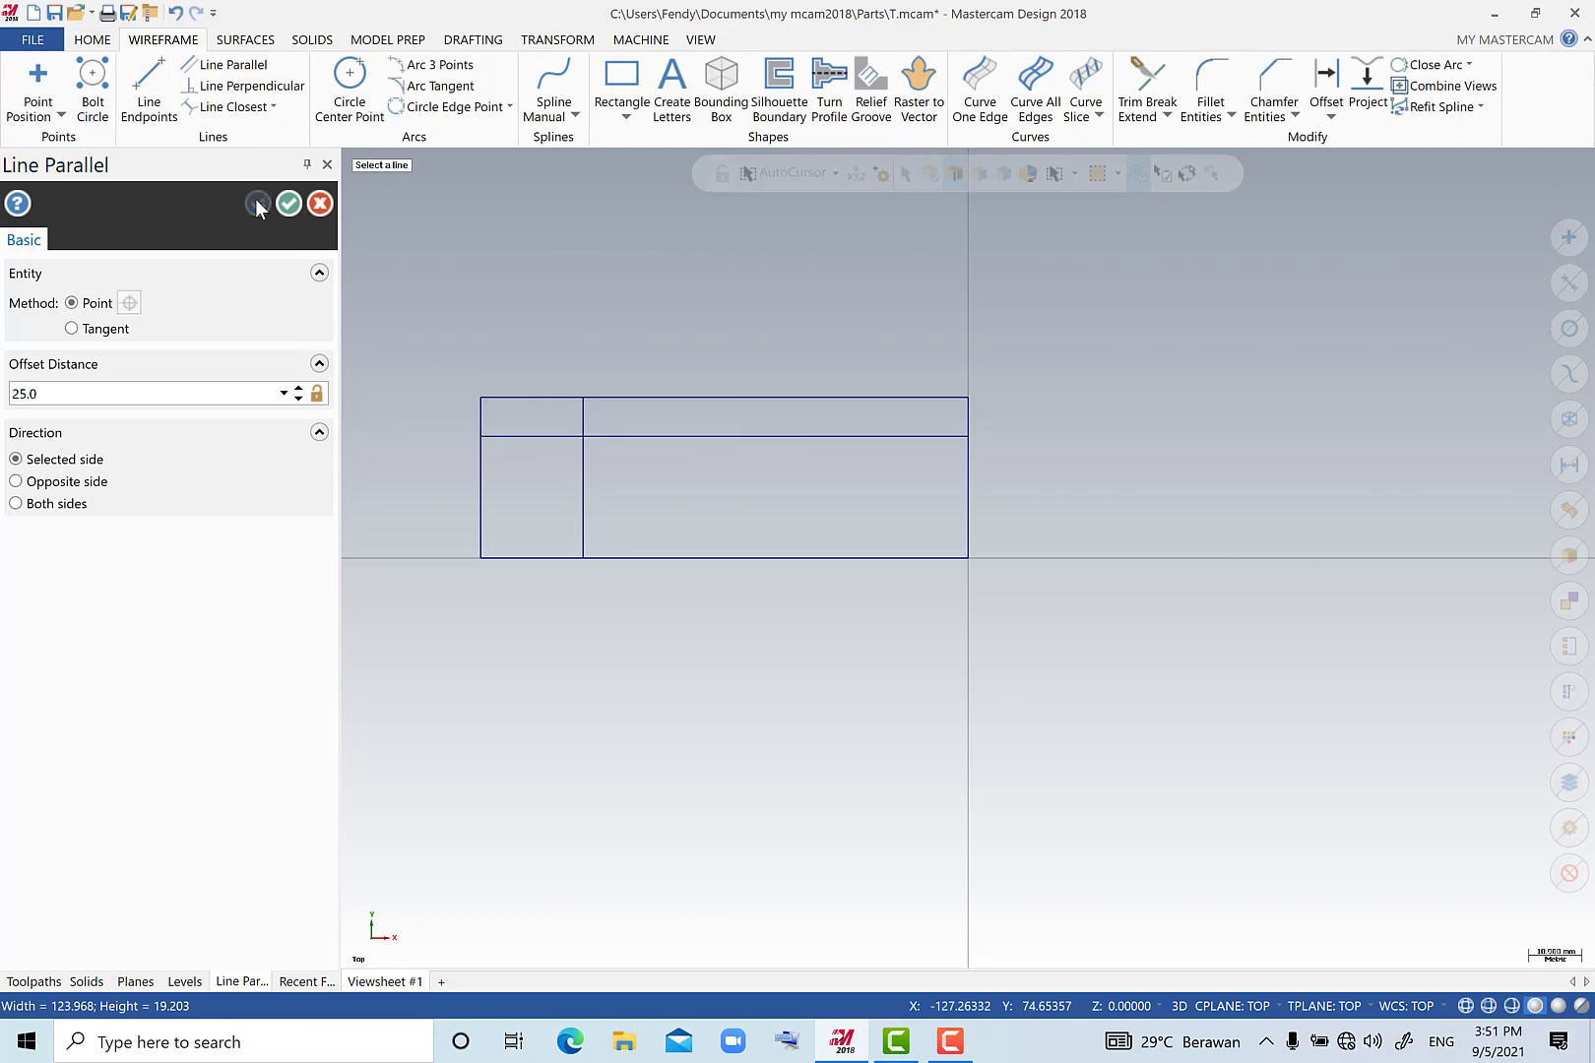
Create a line parallel to the rectangle's right edge, offset 43 mm towards the inside.
click(112, 398)
text(43)
key(Return)
click(967, 476)
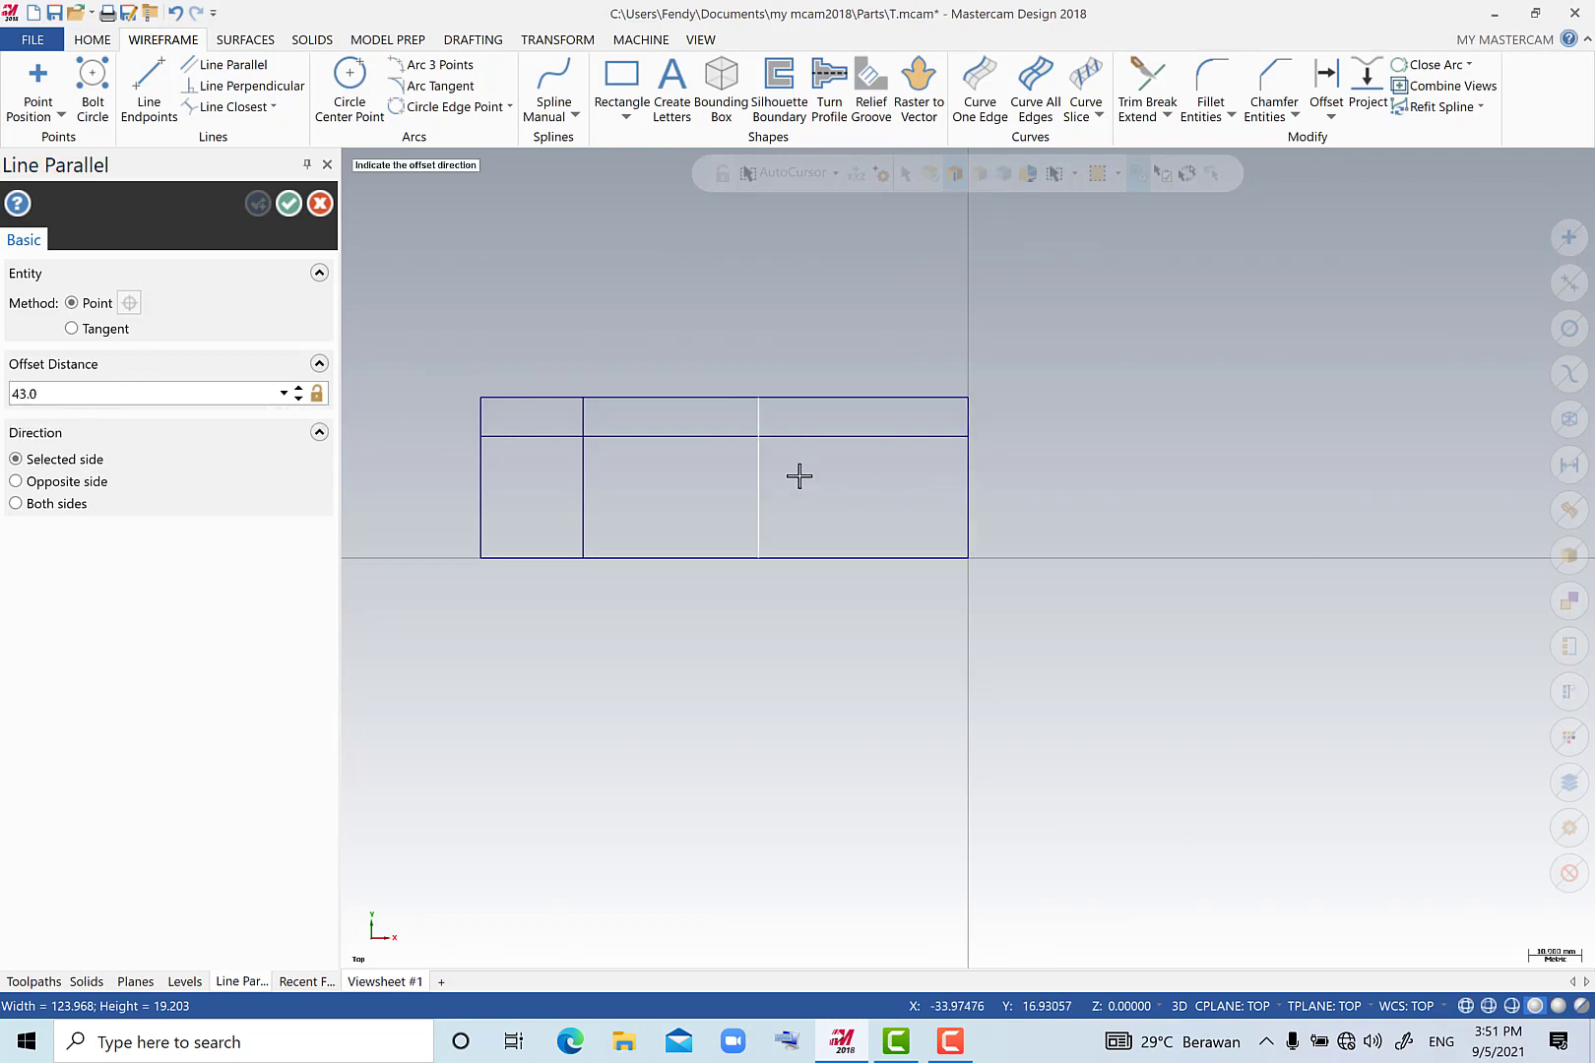
click(259, 201)
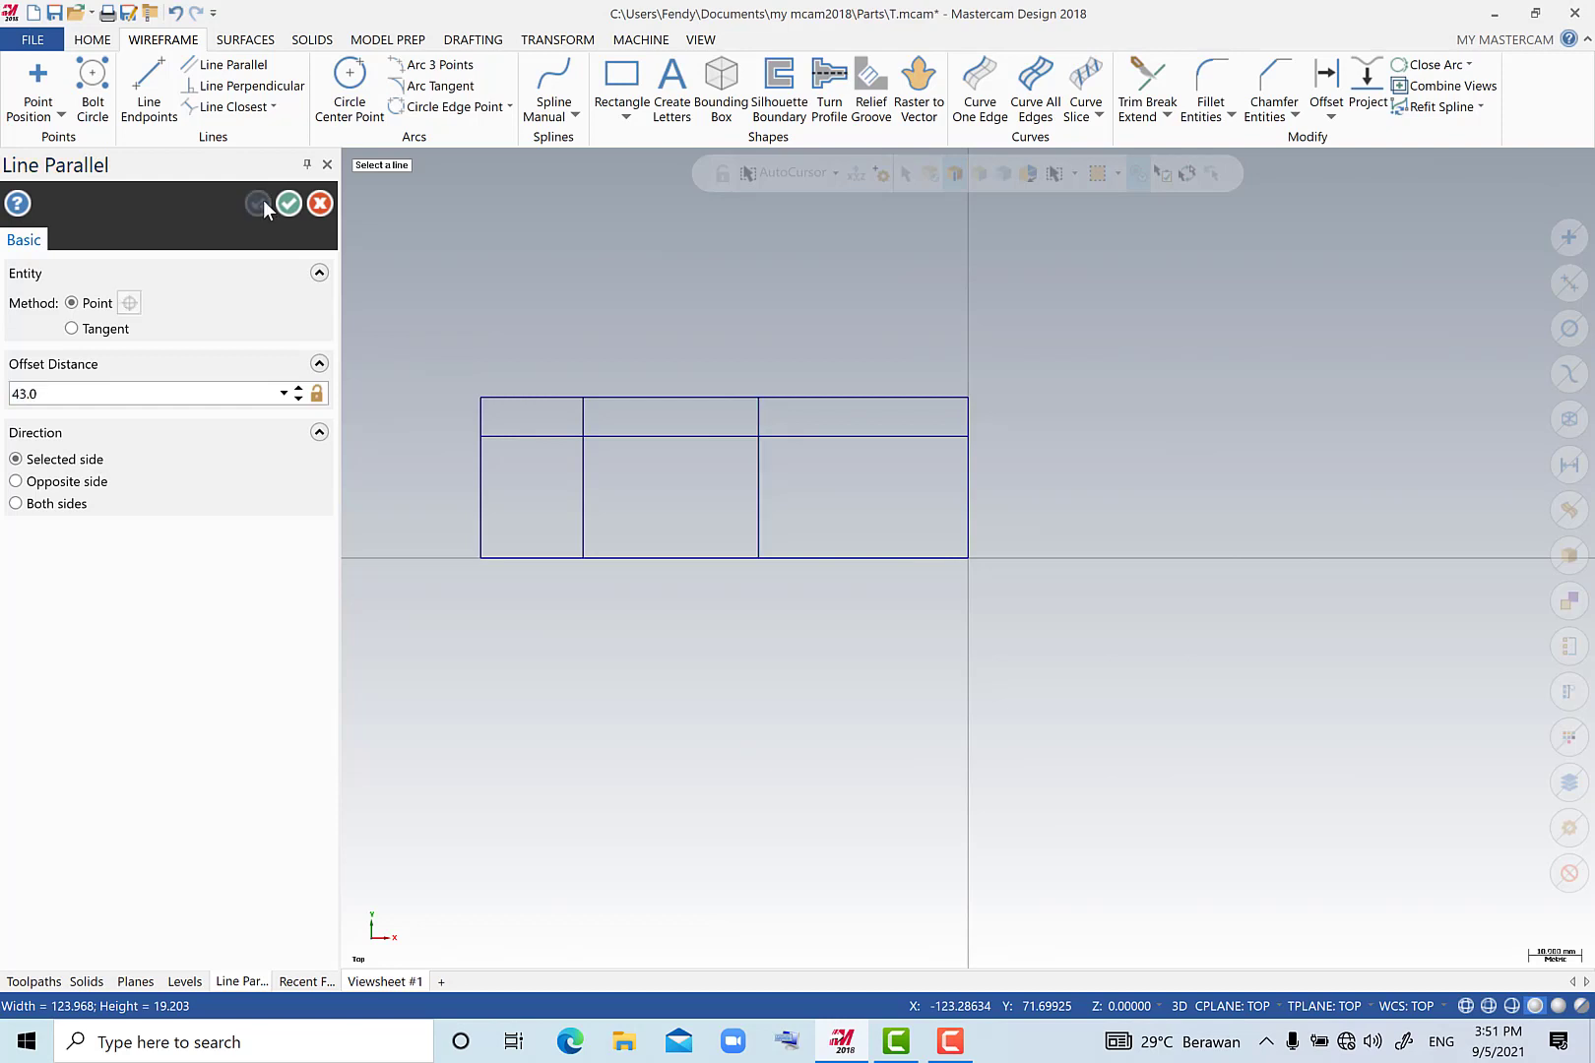
Create a line parallel to the 43 mm offset line, 10 mm to its right.
click(136, 392)
text(10)
click(760, 473)
click(837, 485)
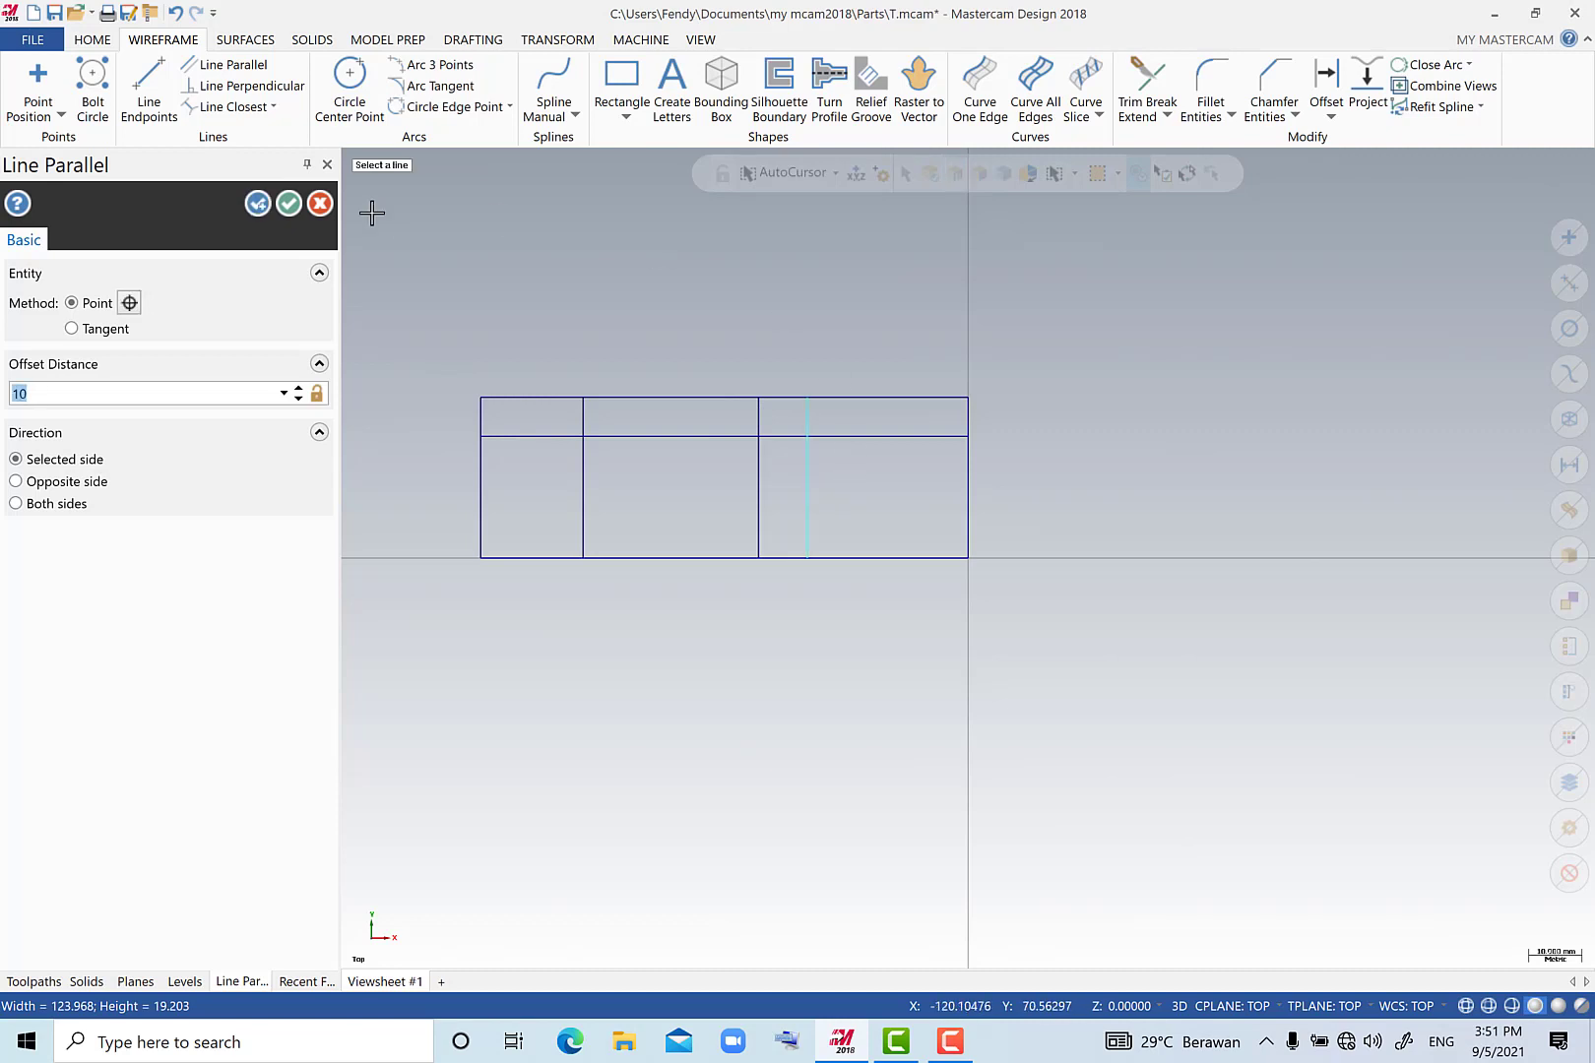
click(251, 209)
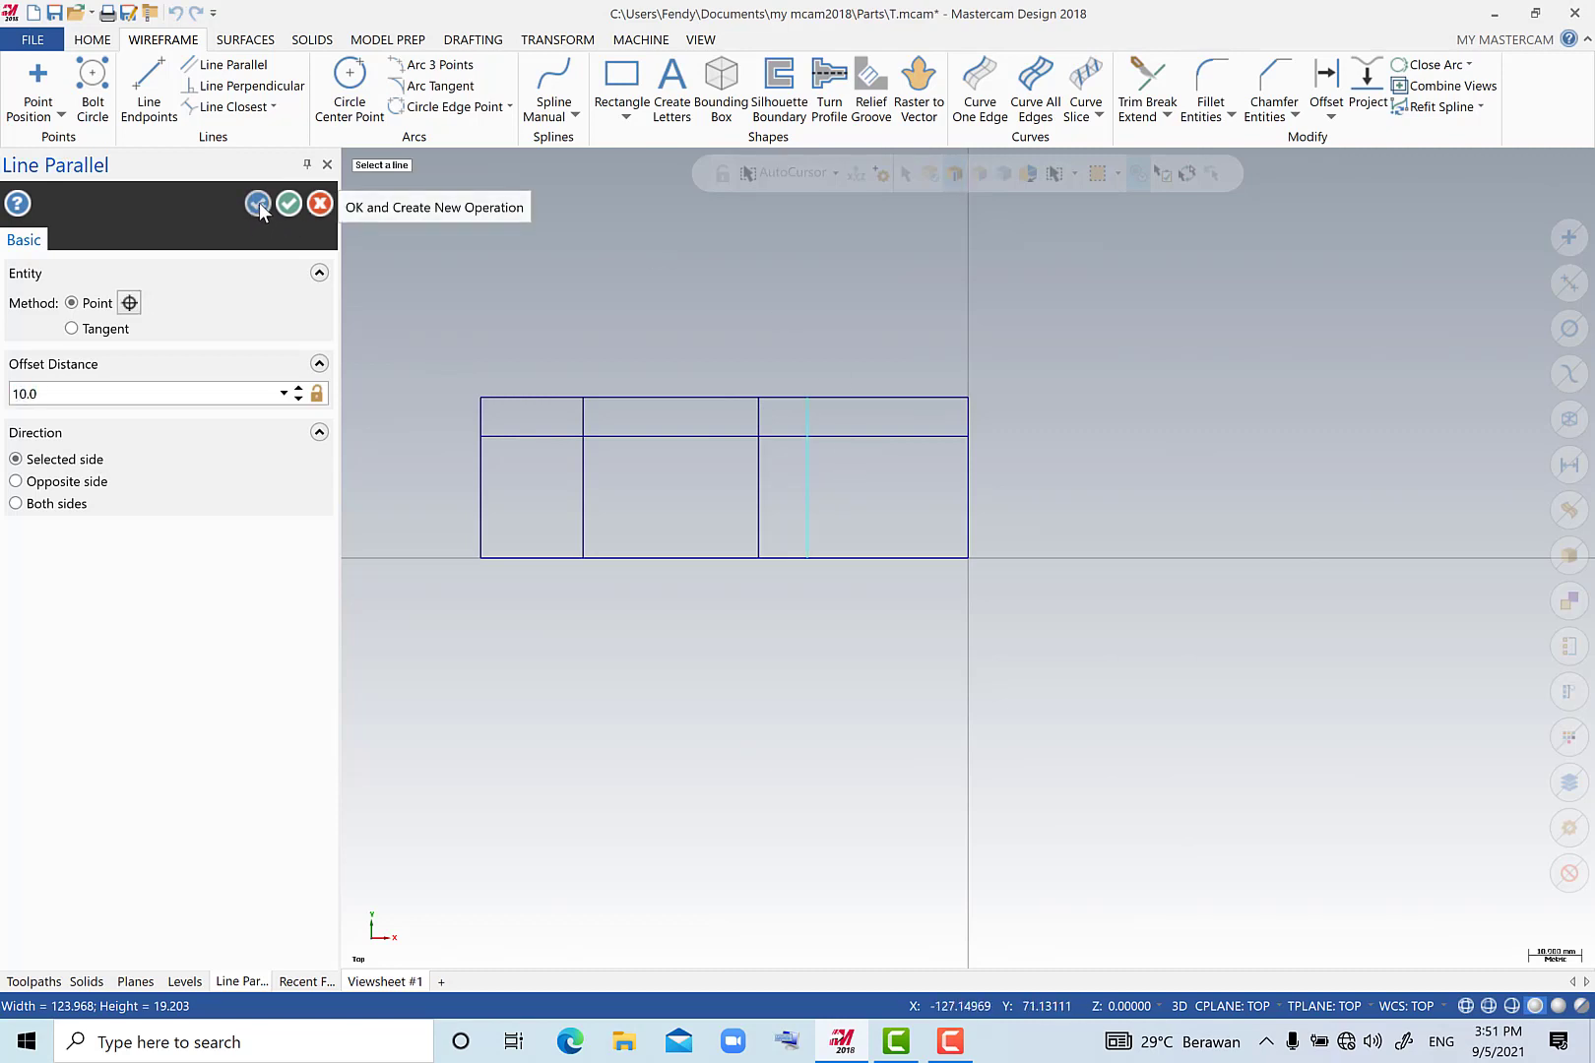
Try a line parallel to the rectangle's bottom edge, offset 25/2 mm upwards.
double_click(97, 391)
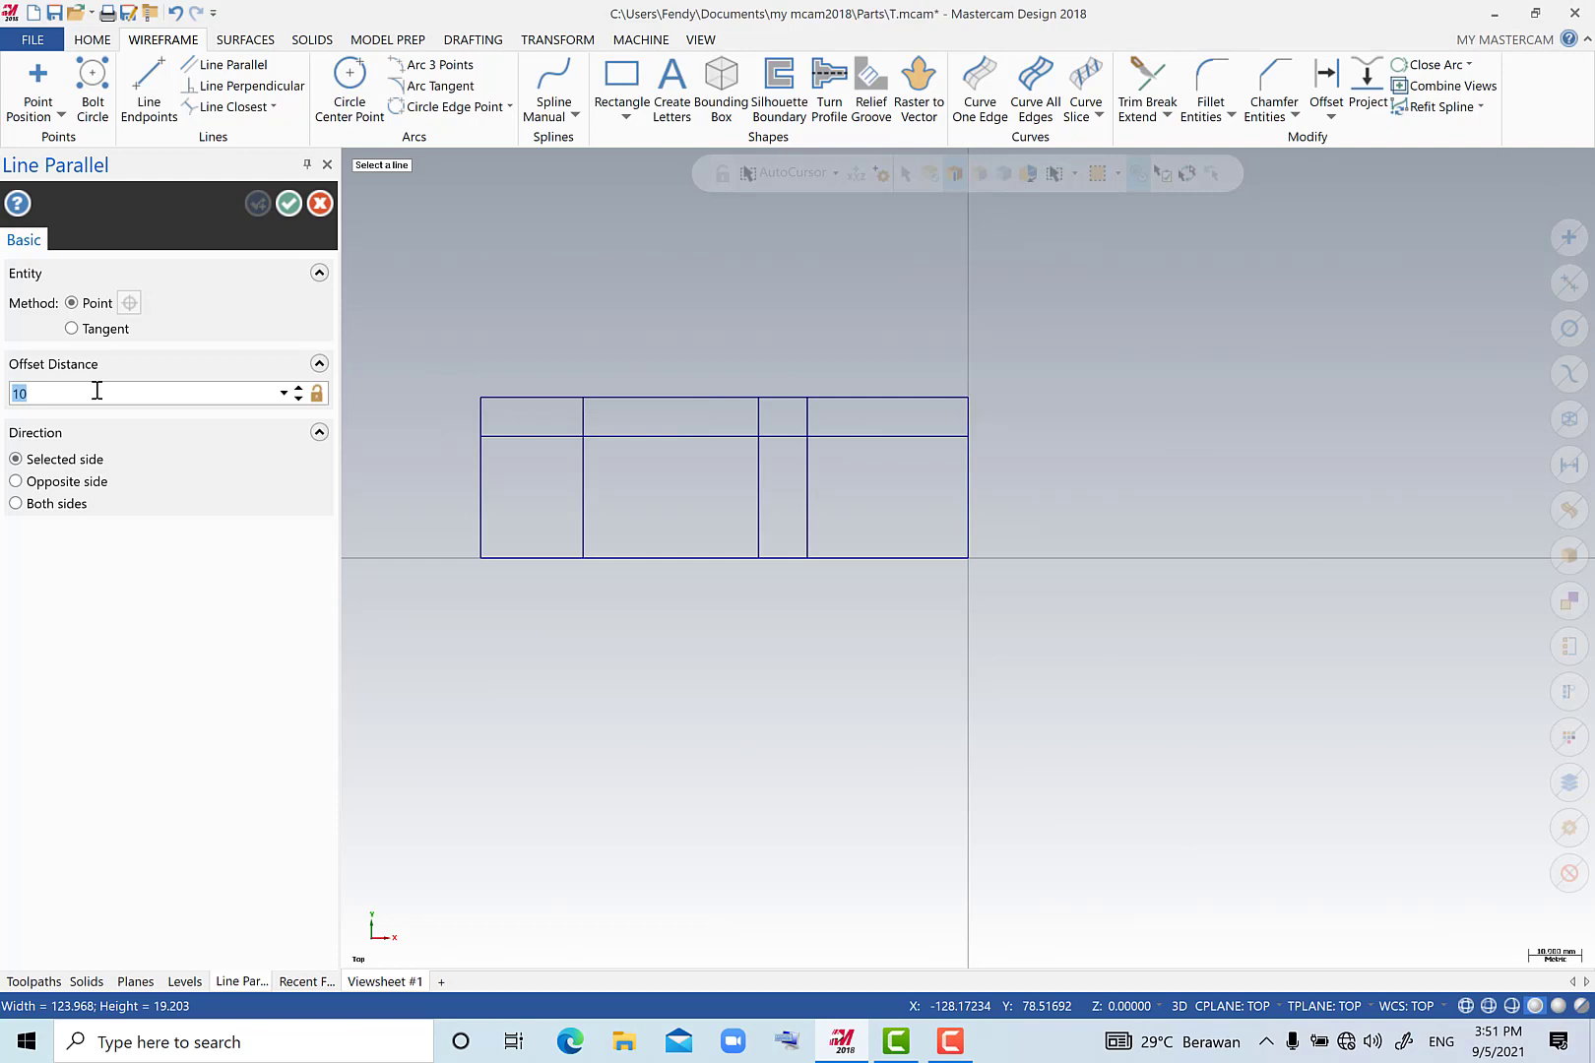
text(25/2)
key(Return)
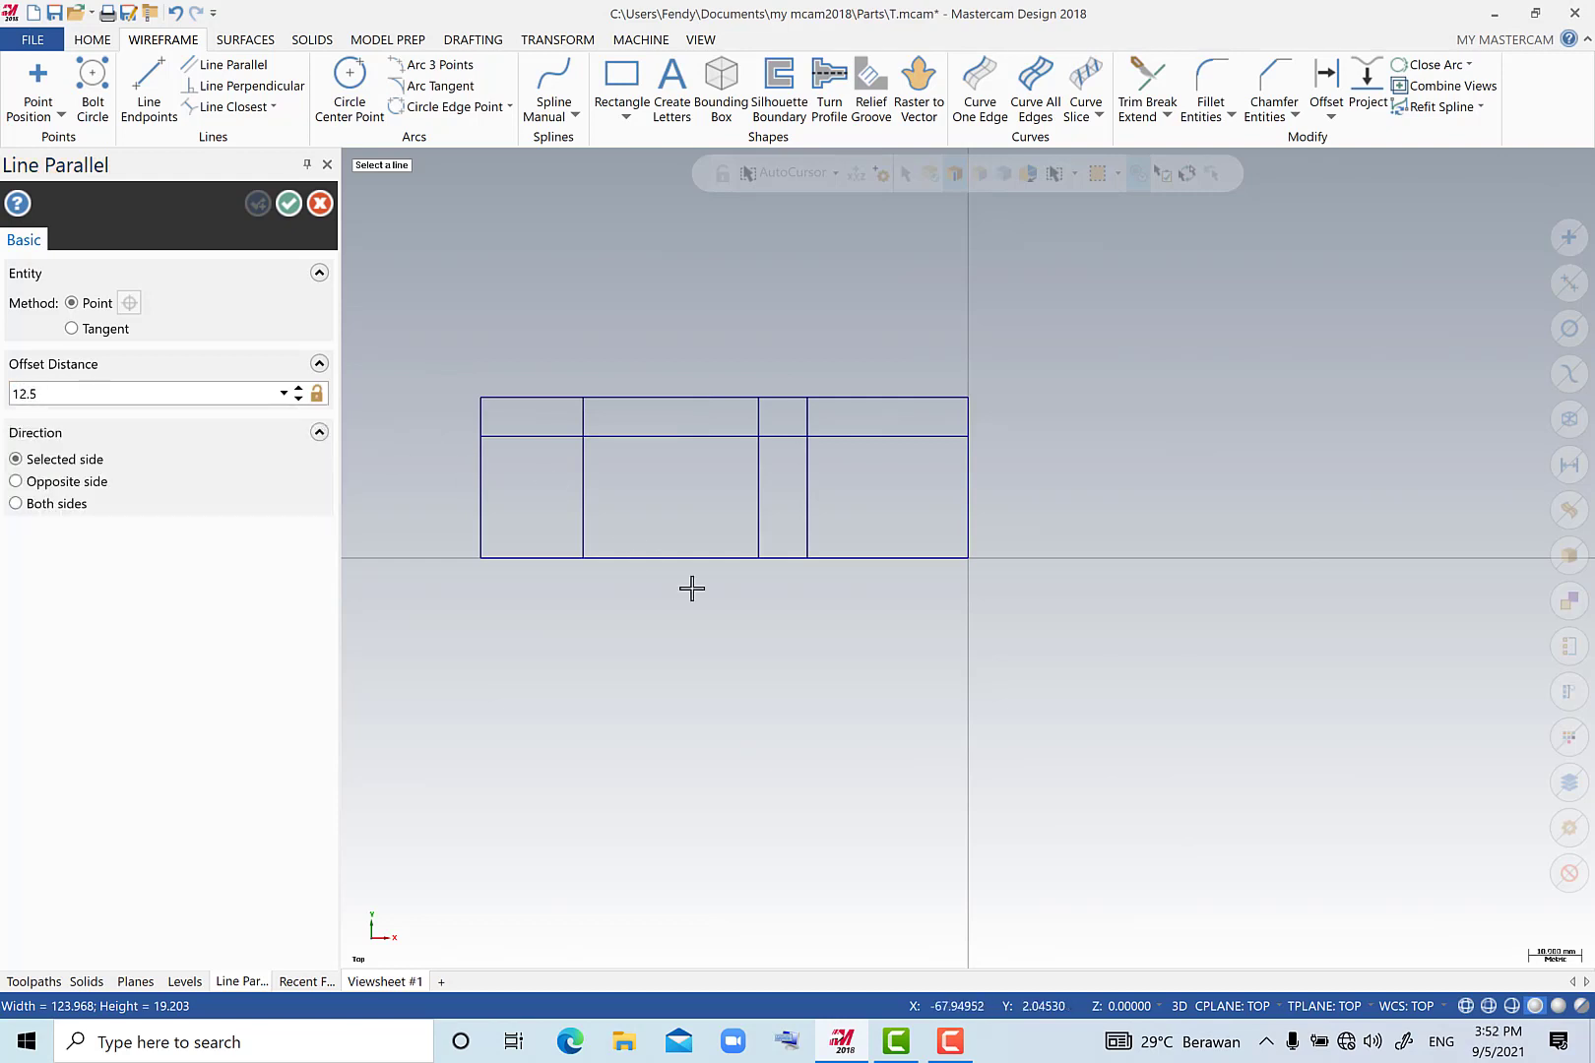
click(800, 558)
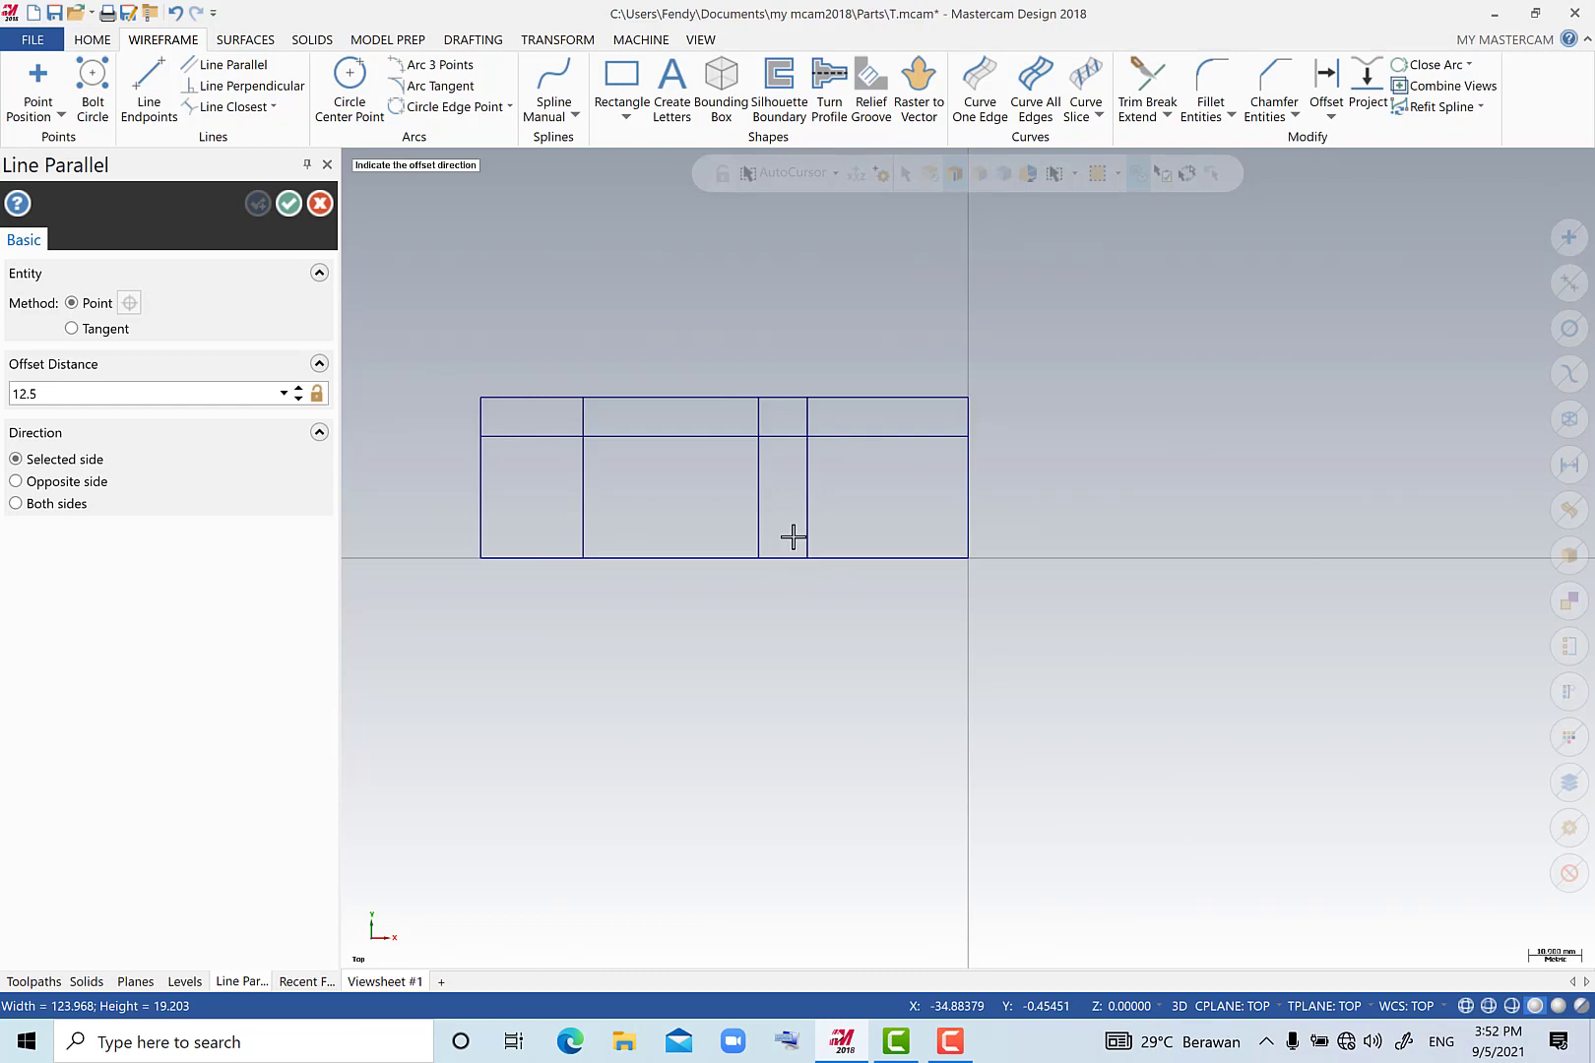
click(789, 488)
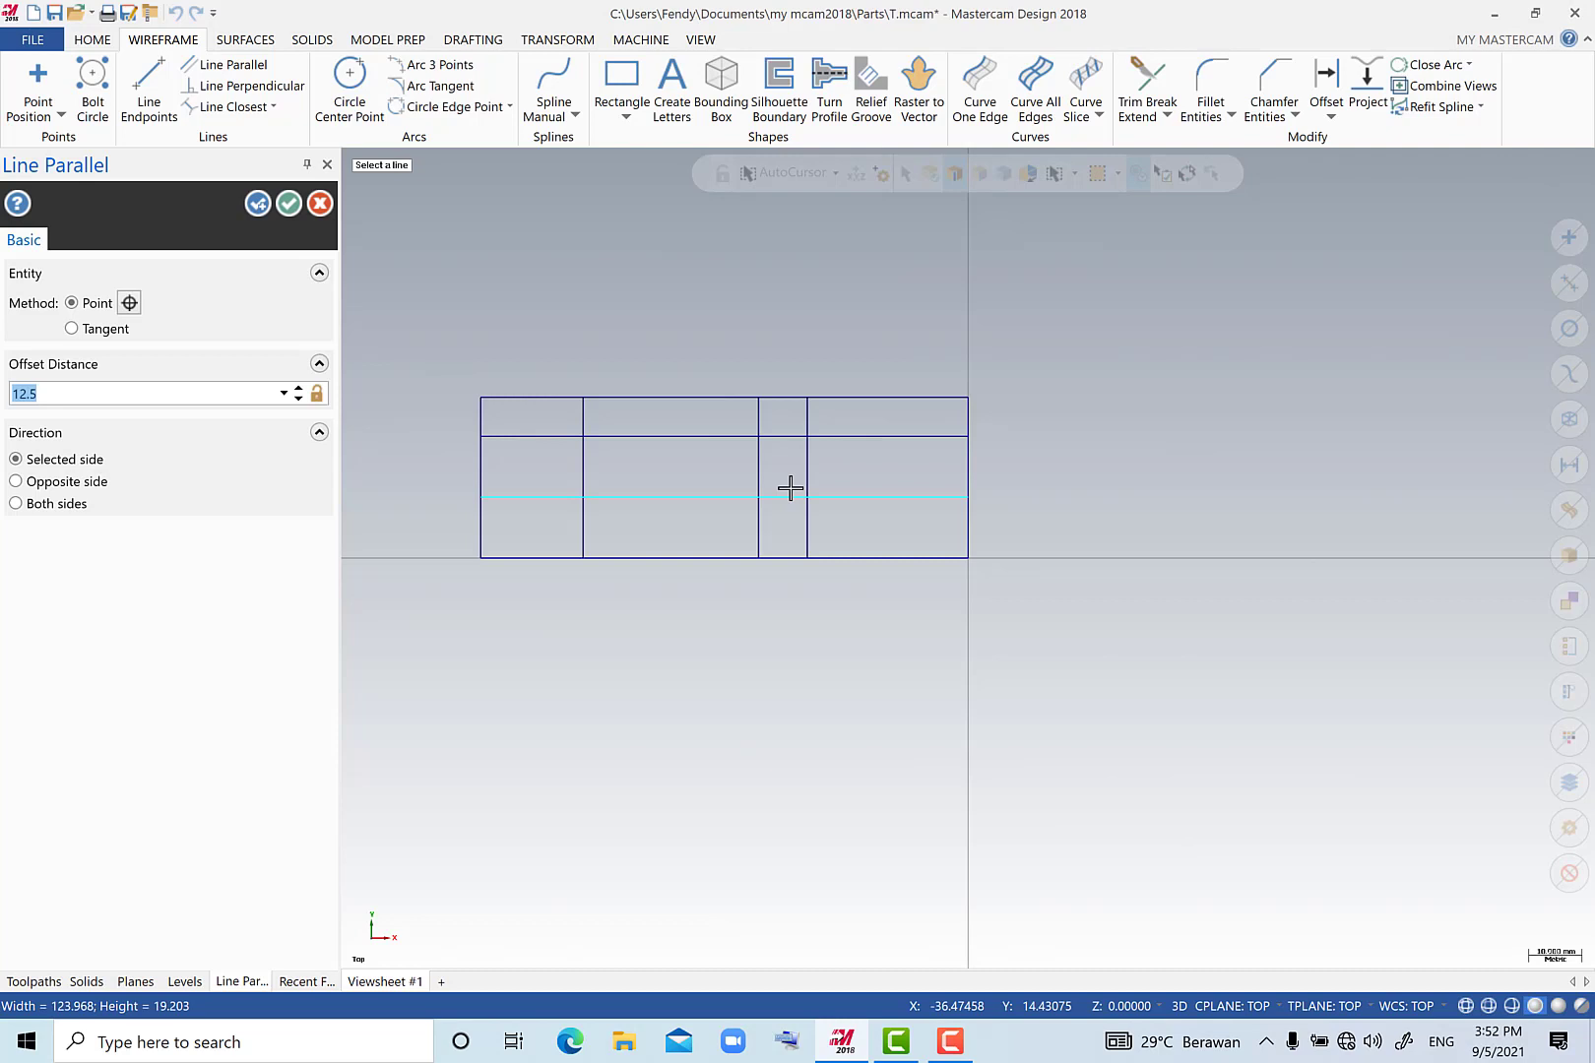
Leave the Line Parallel command and delete the horizontal line 12.5 mm above the bottom edge.
click(847, 495)
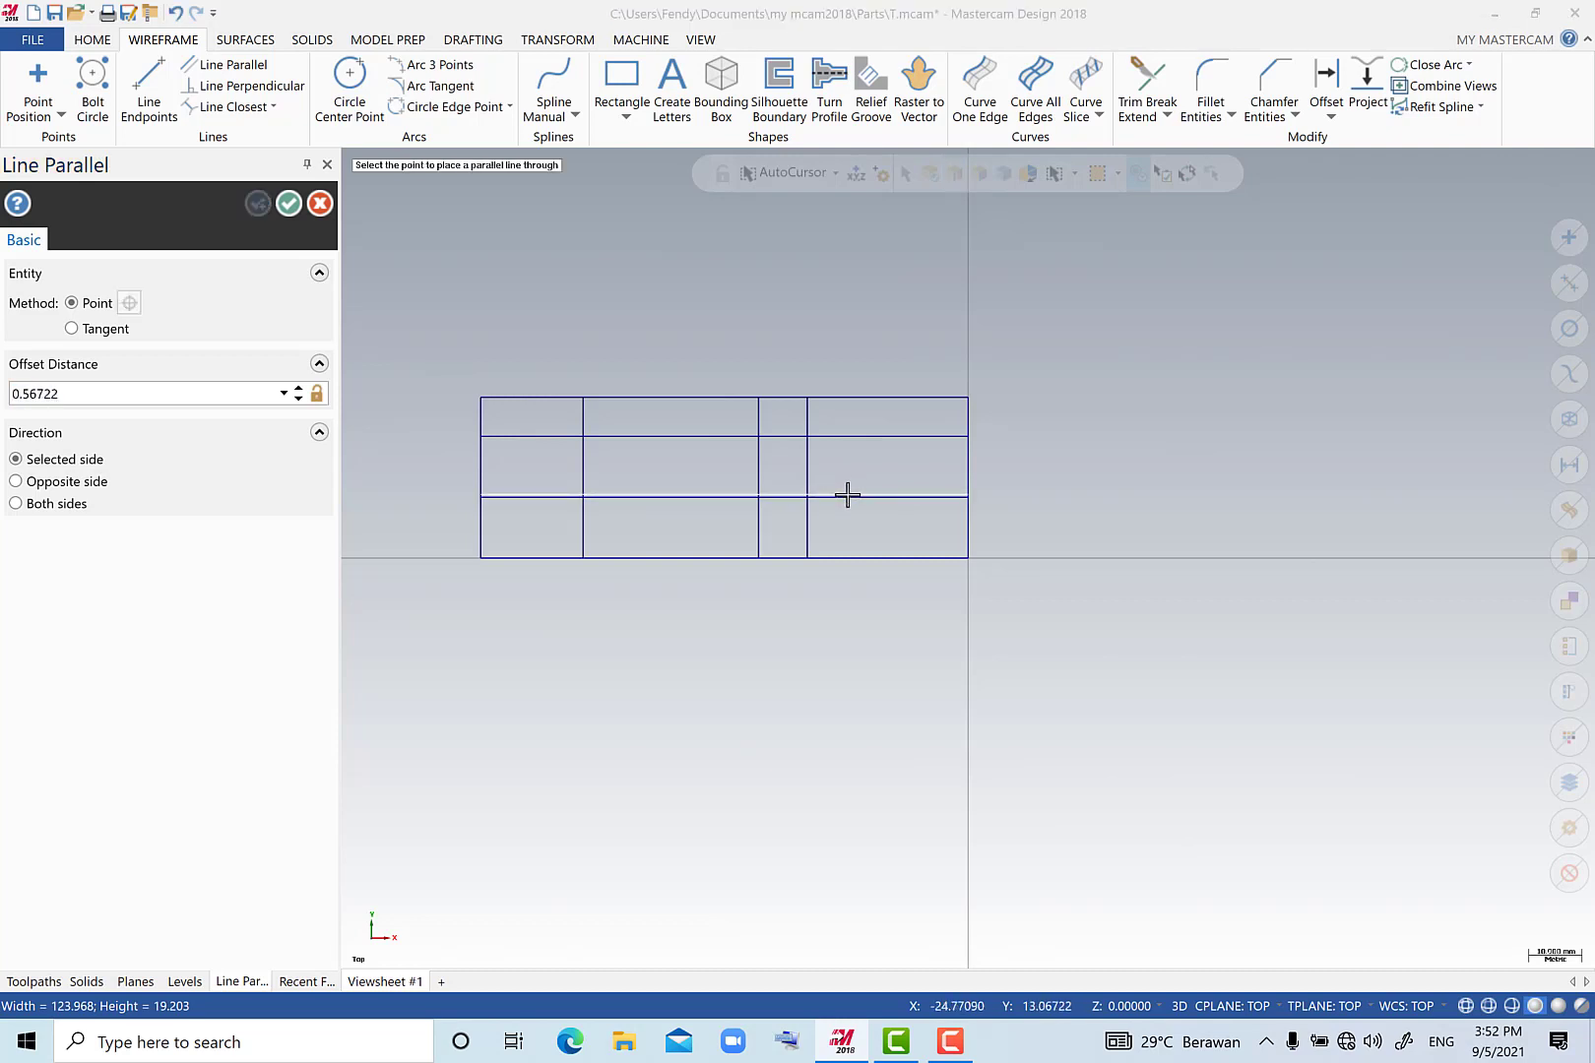
key(Escape)
key(Escape)
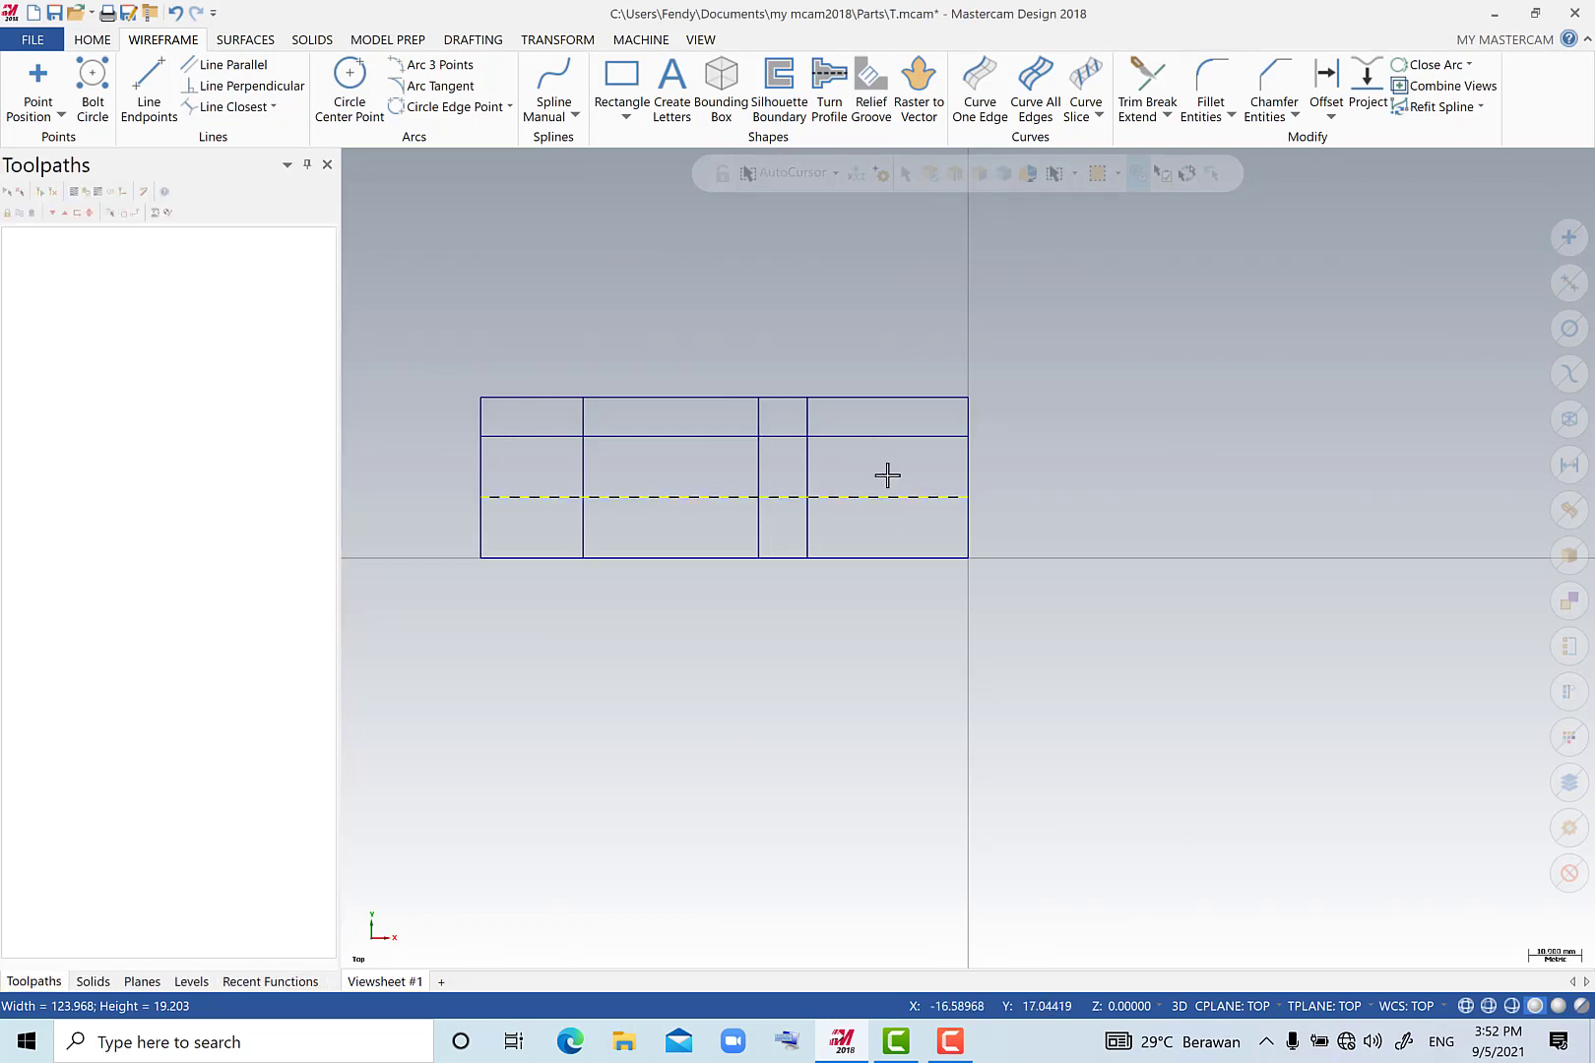
key(Delete)
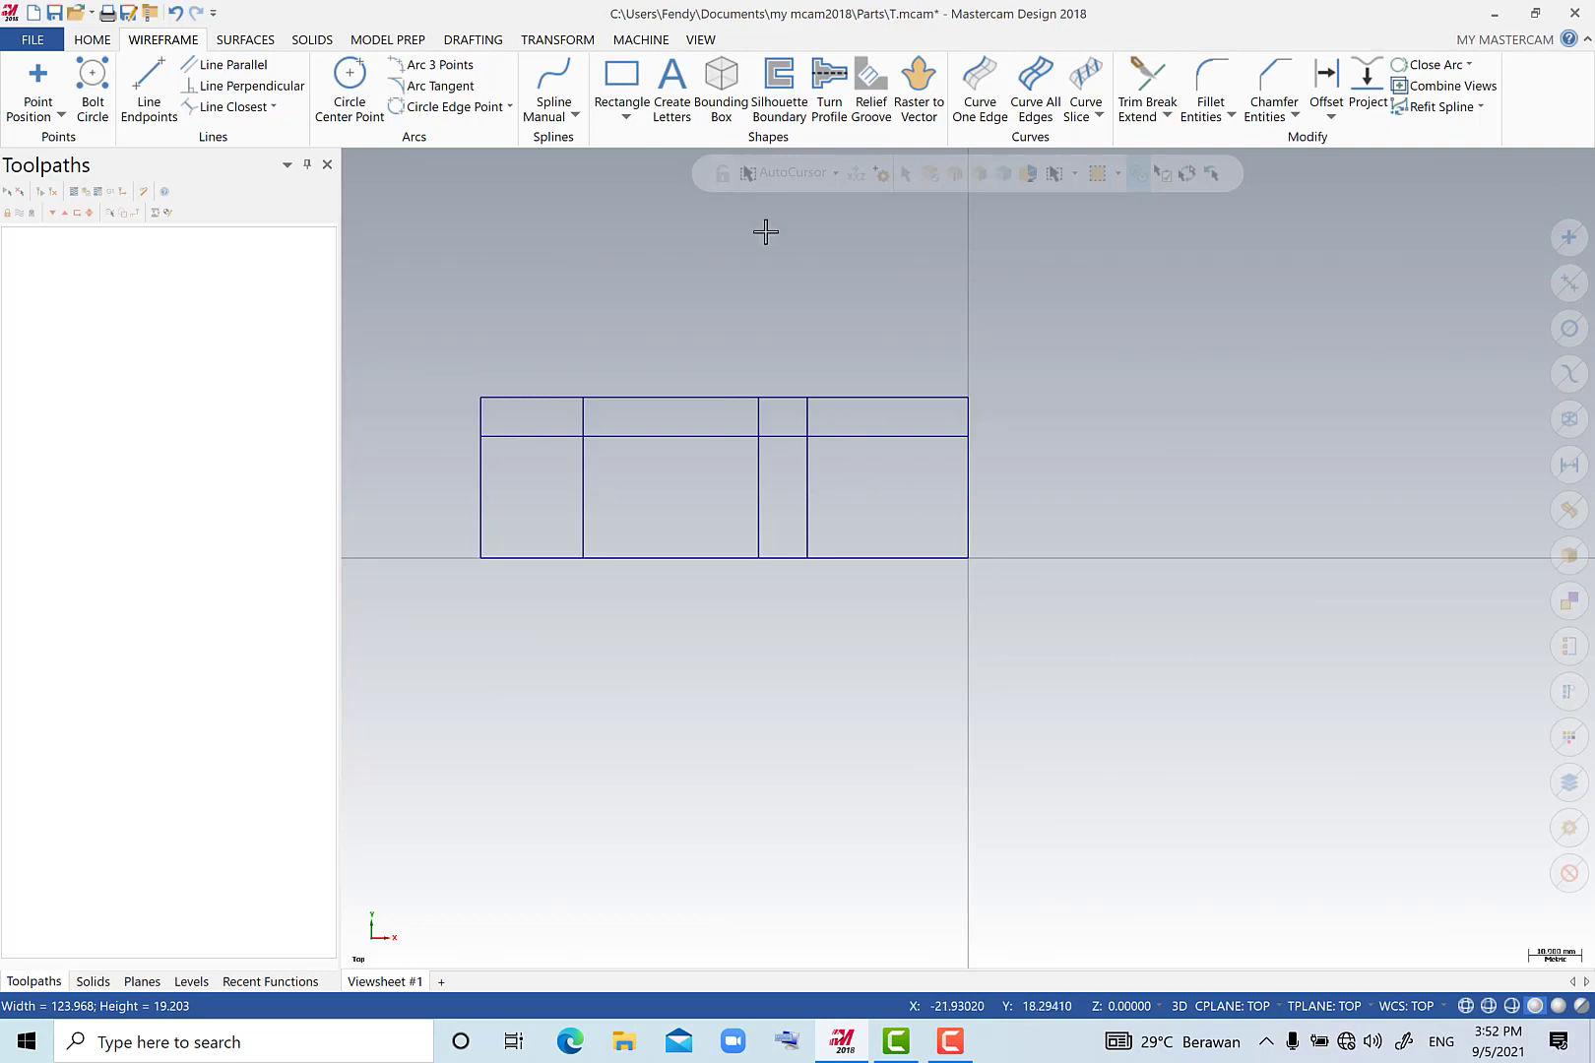
Create a line parallel to the rectangle's bottom edge, offset 15 mm upwards.
click(254, 66)
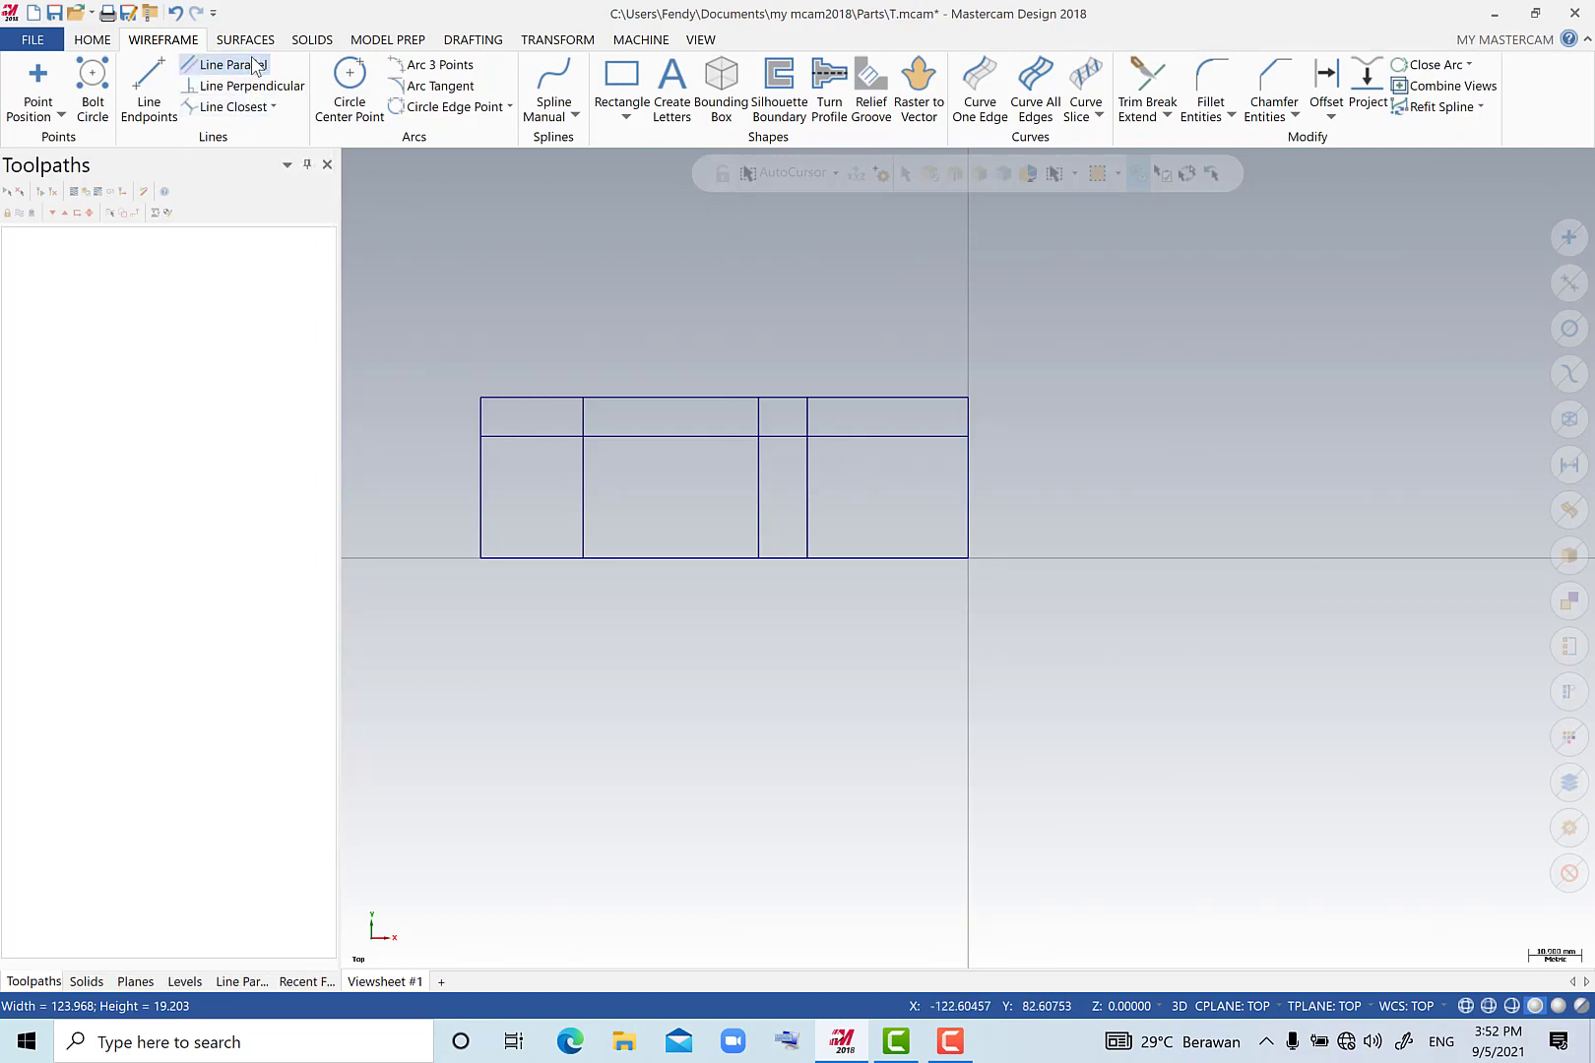
click(102, 394)
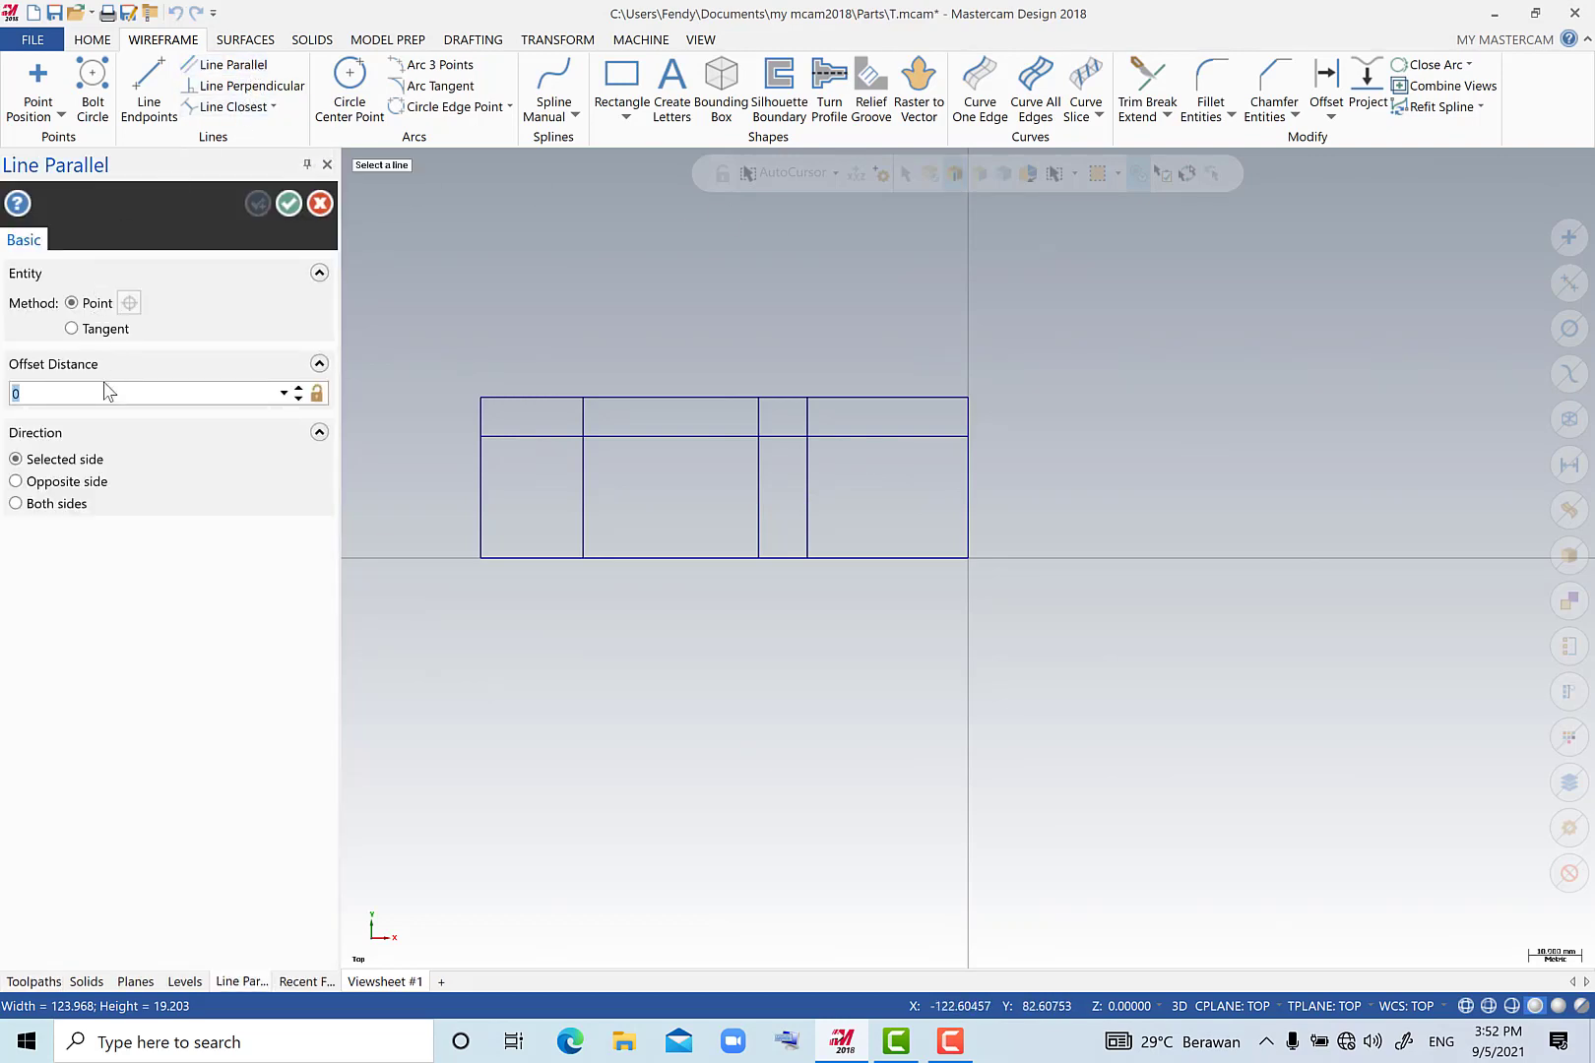
text(15)
key(Return)
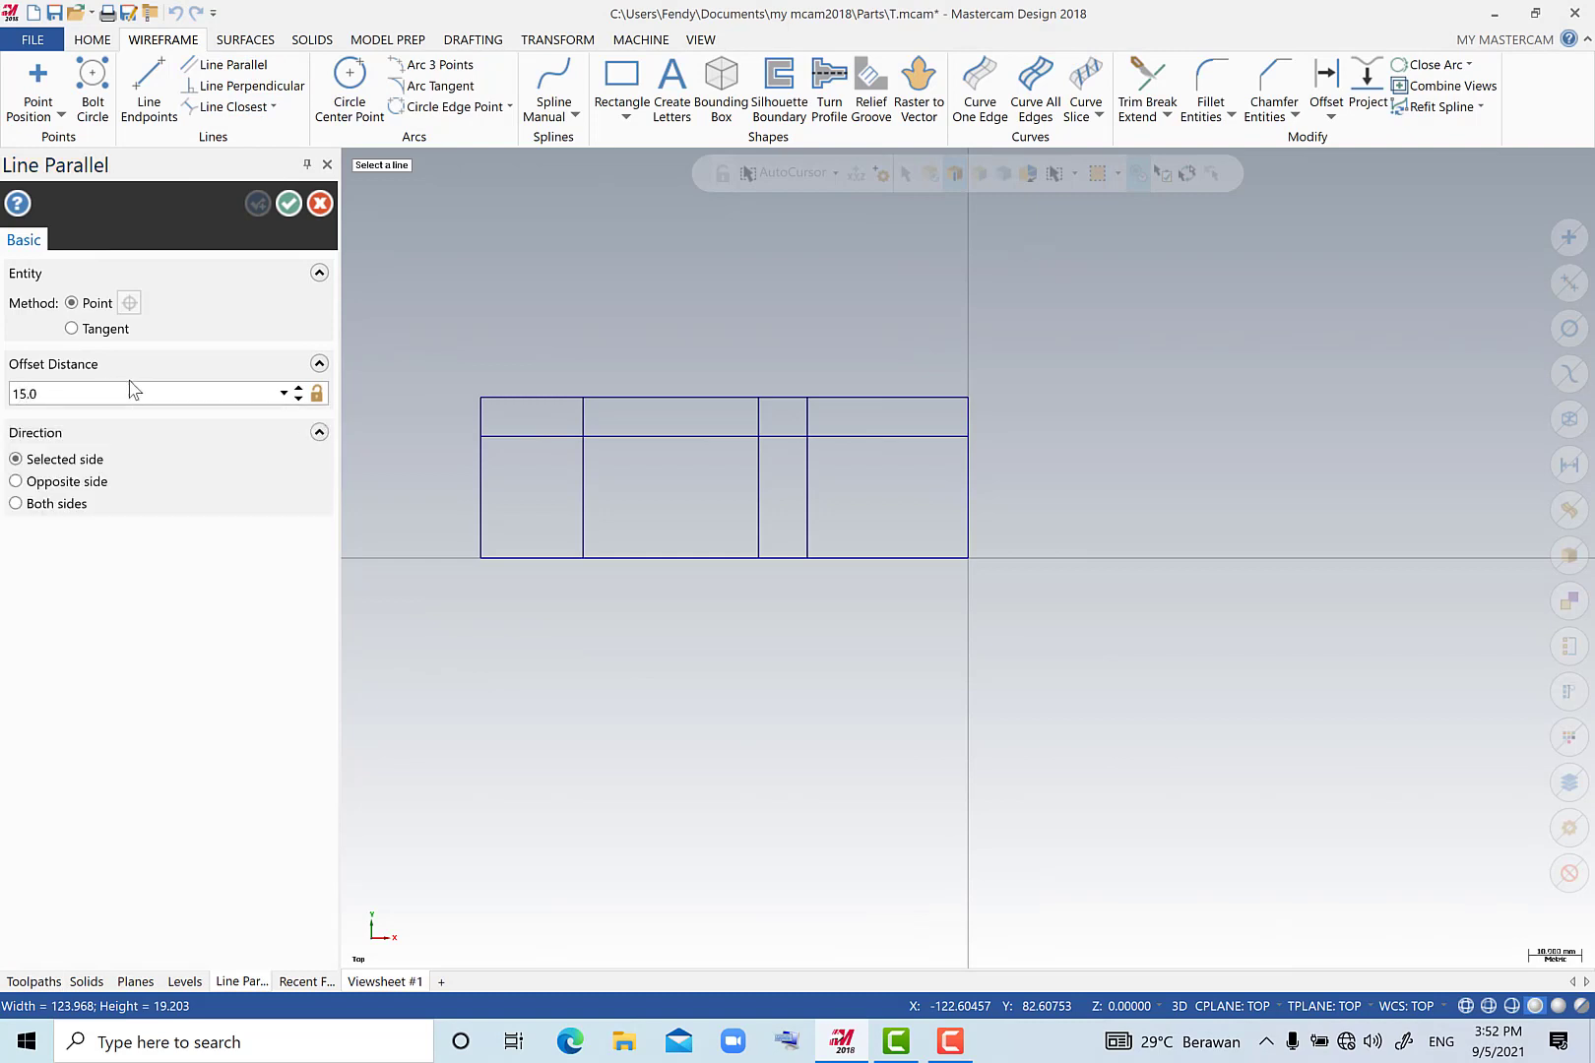
click(705, 558)
click(722, 476)
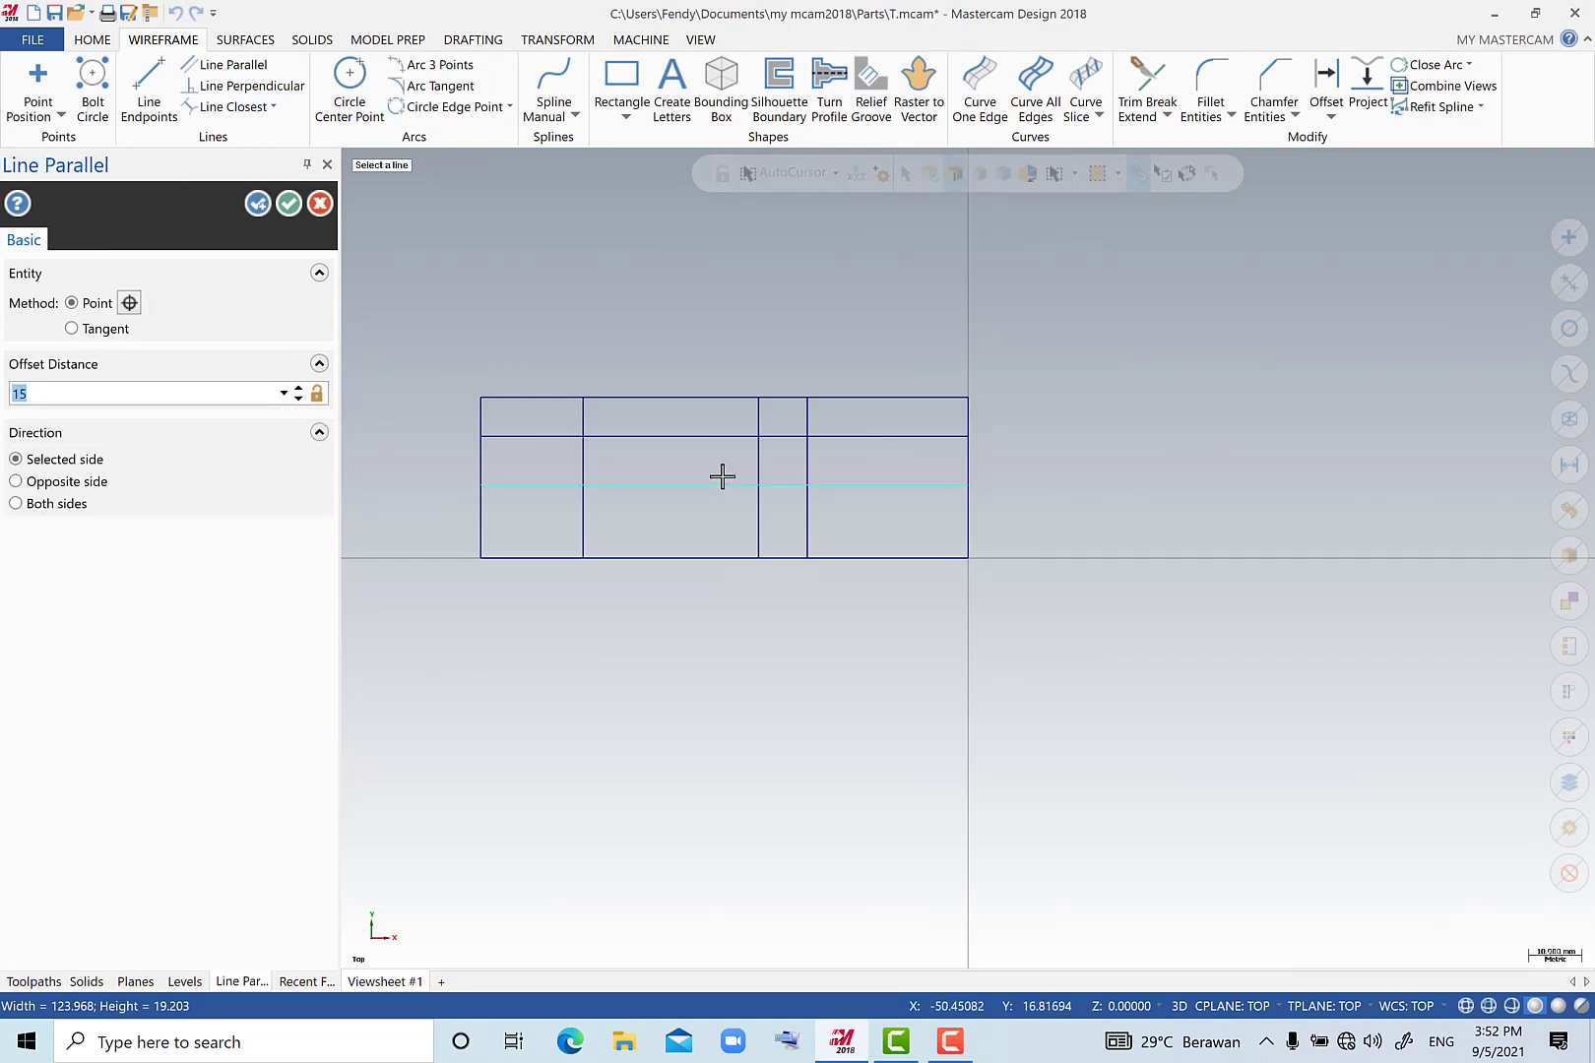
click(287, 205)
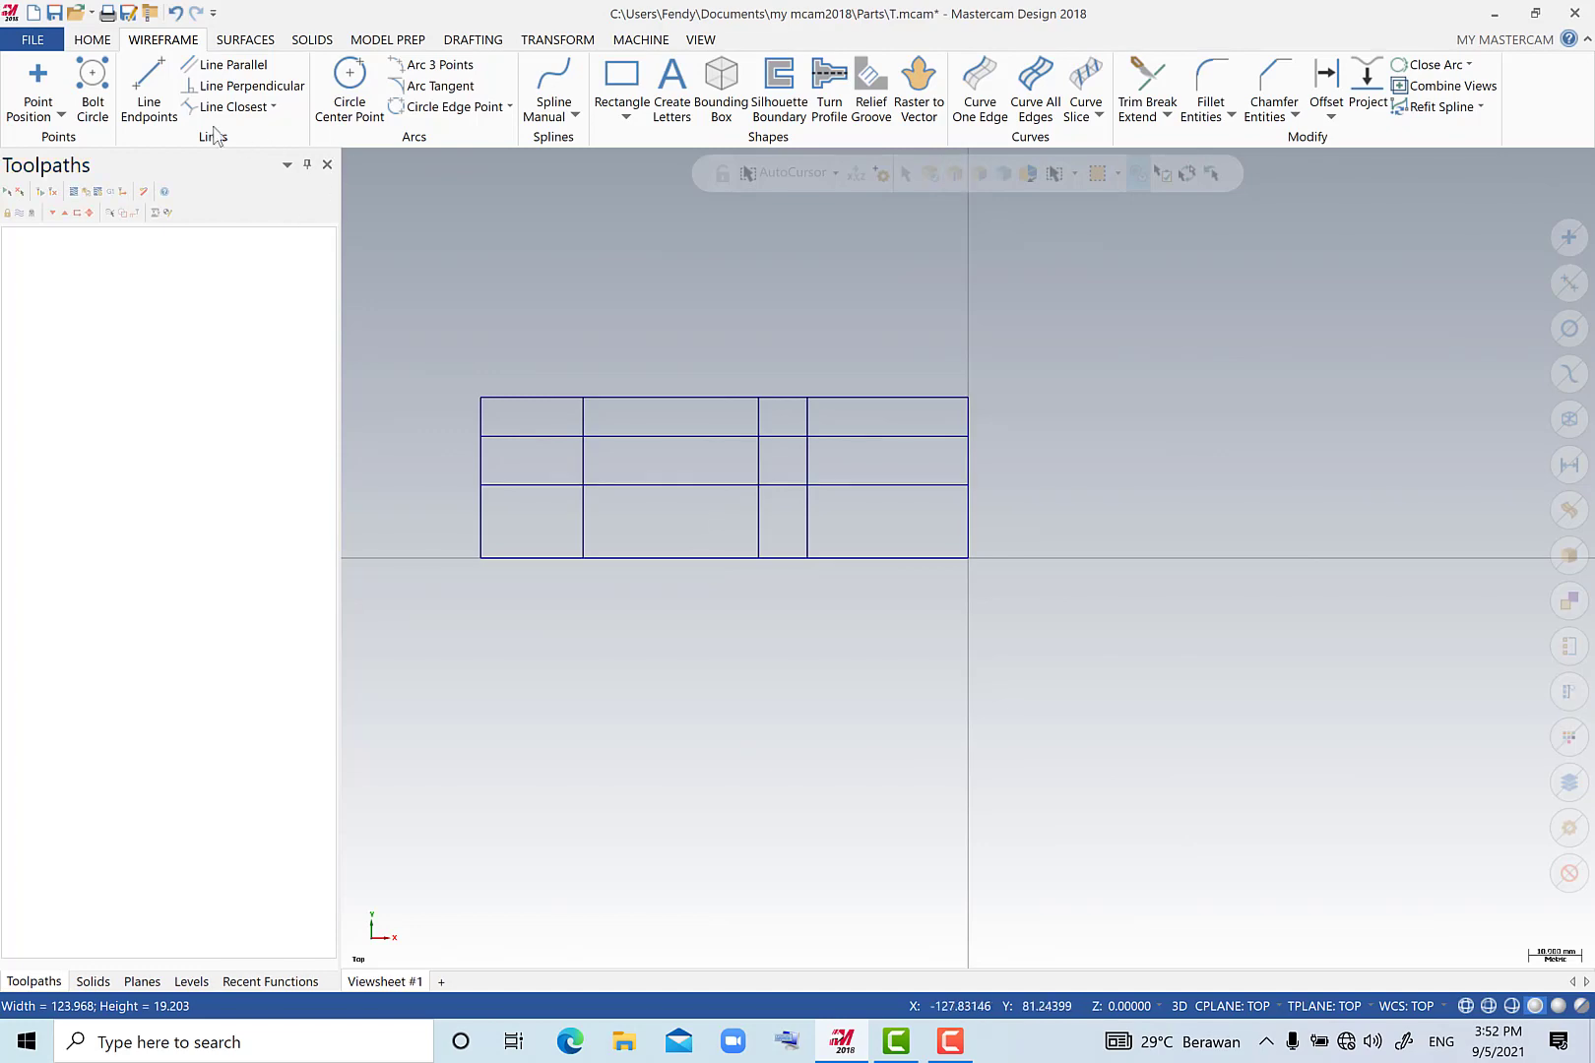
Create a full circle of radius 20 mm with Arc Polar Endpoints, using the origin as its start point.
click(232, 66)
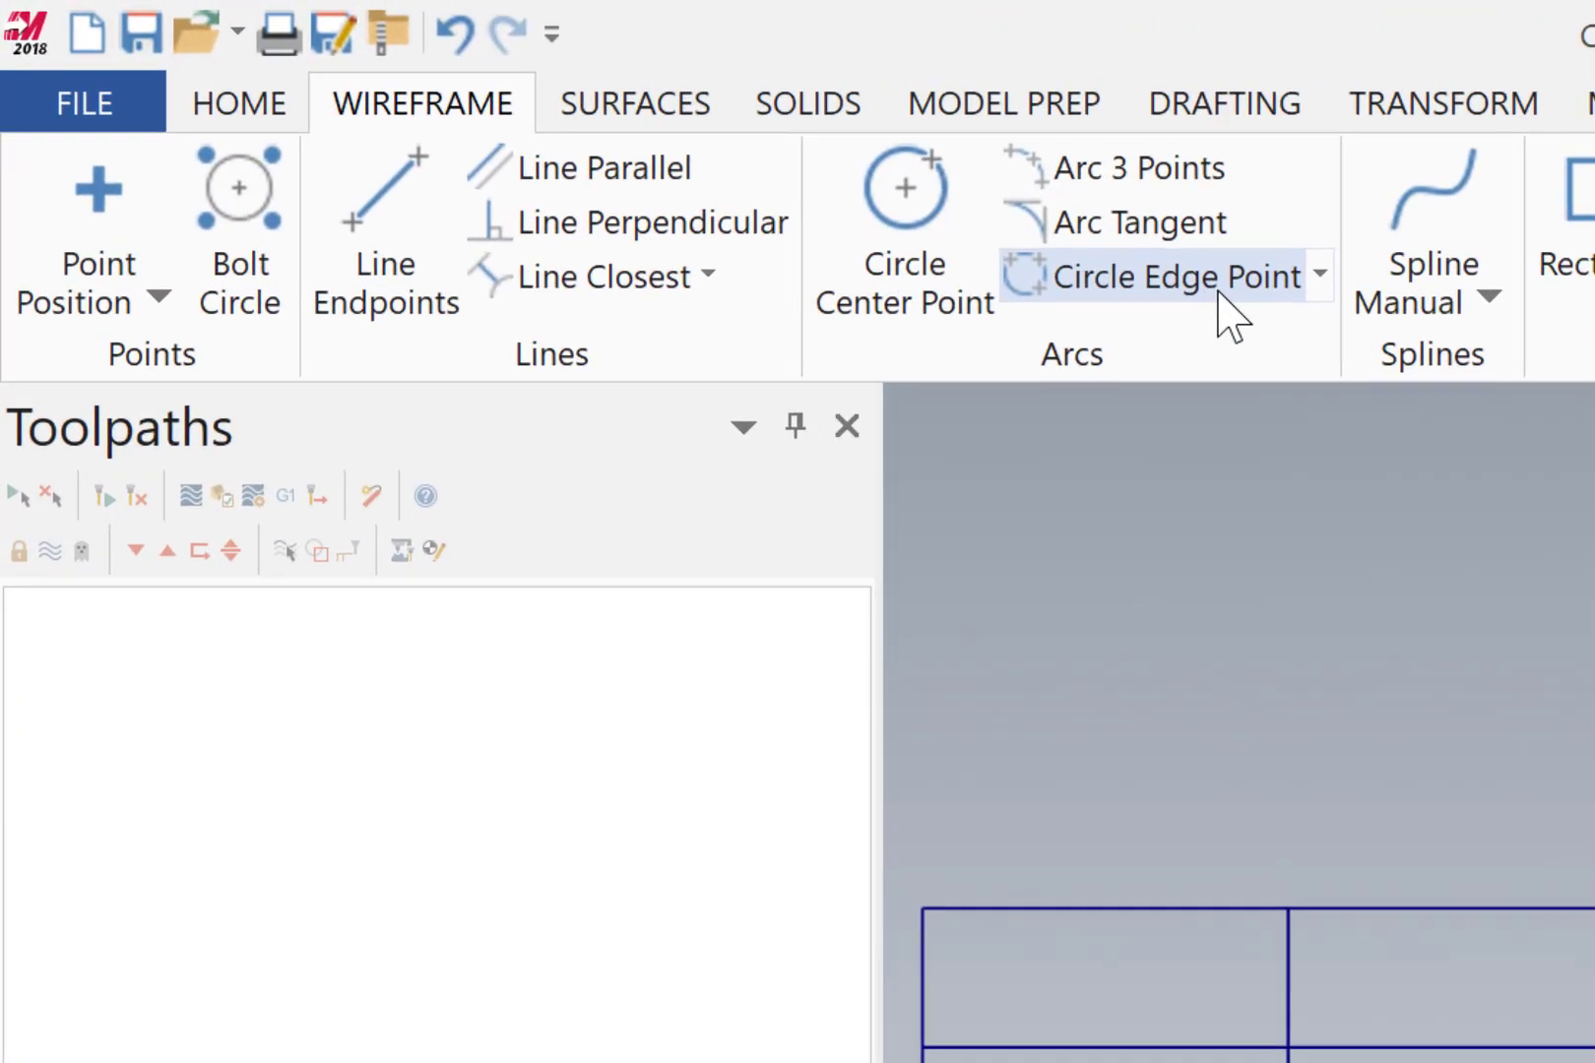
click(1060, 222)
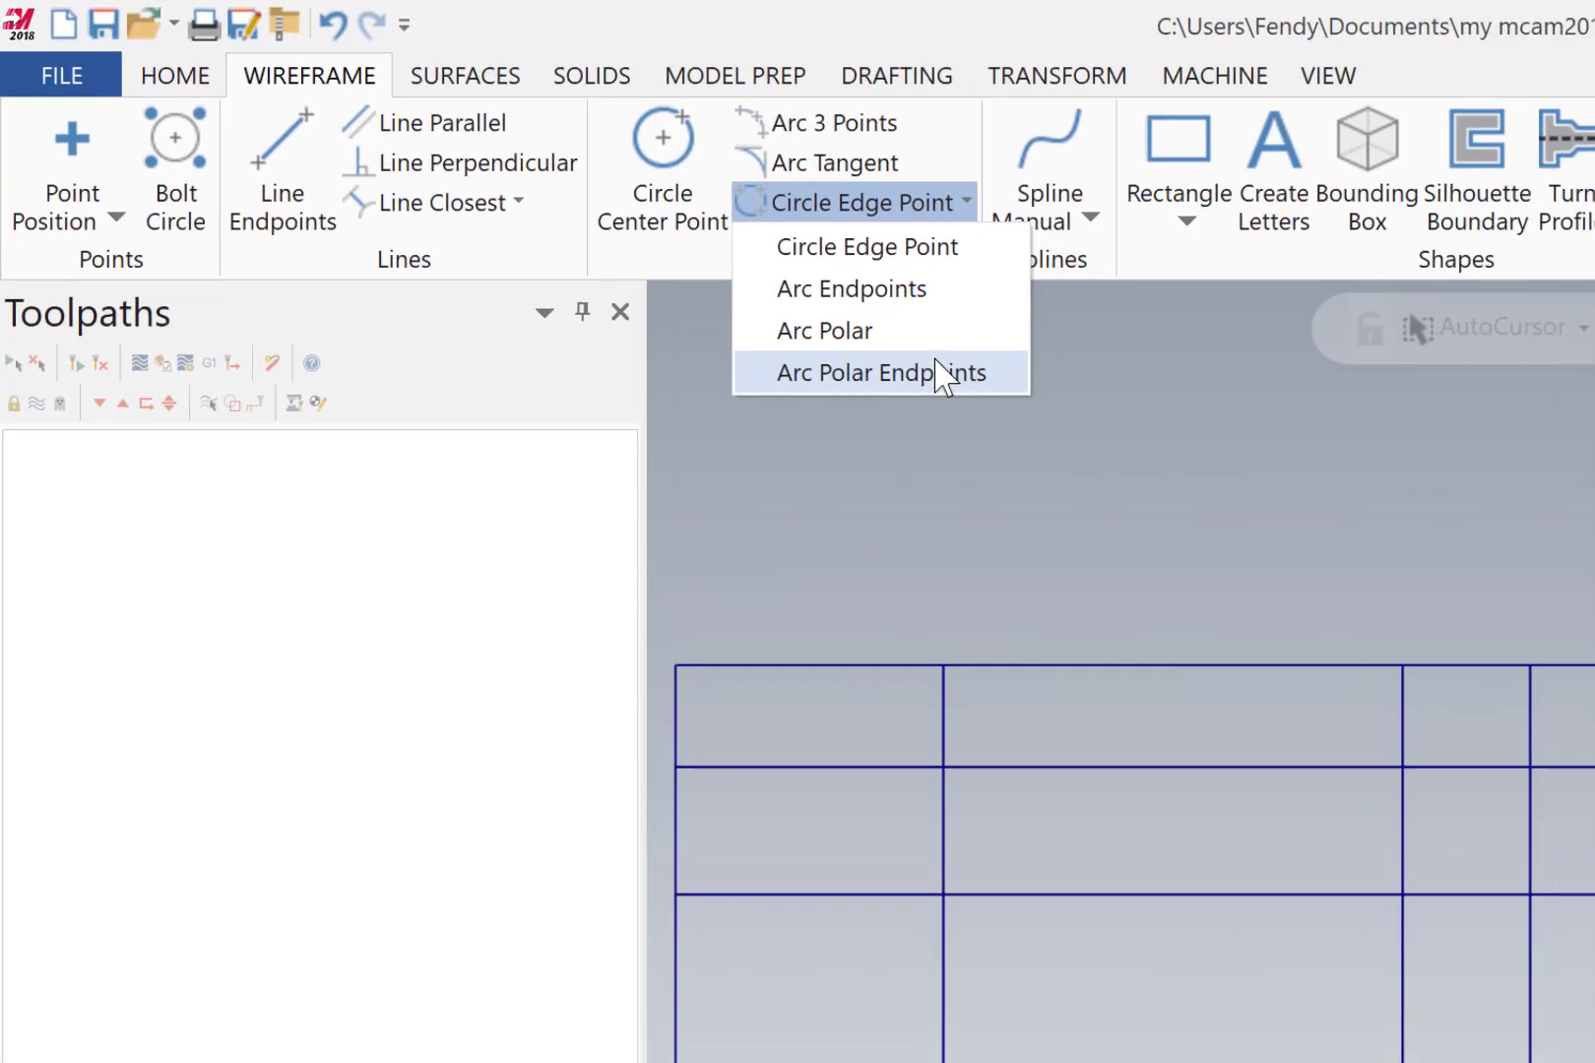
click(940, 374)
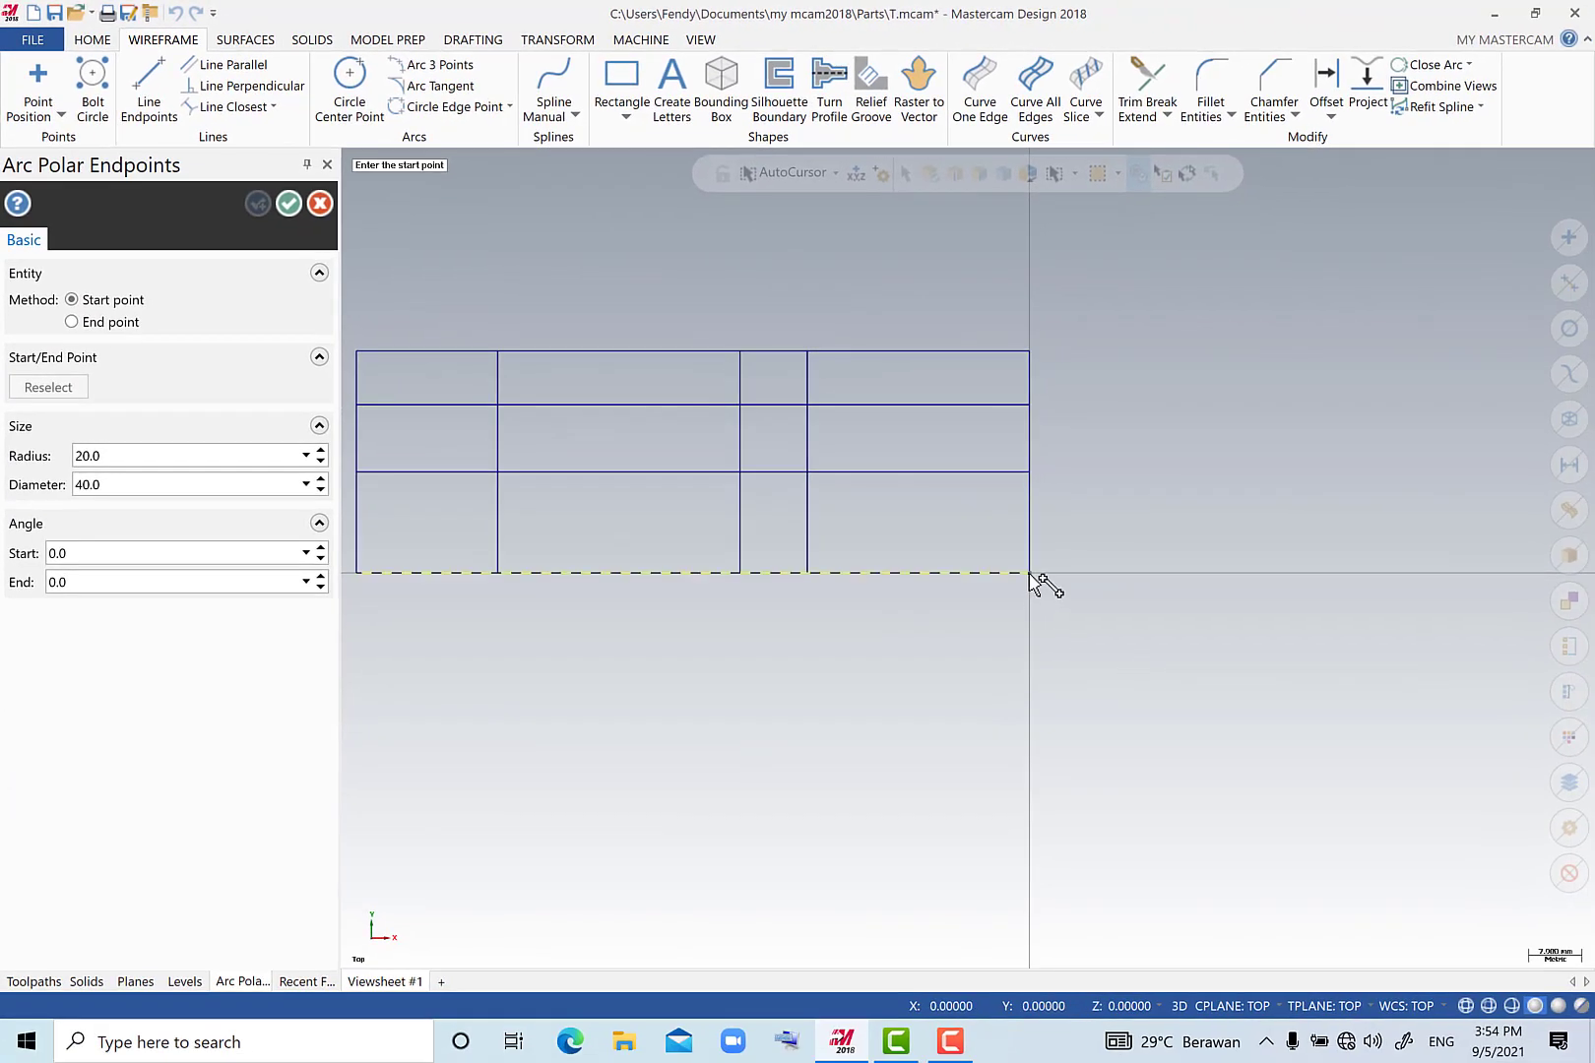
click(1031, 573)
click(162, 455)
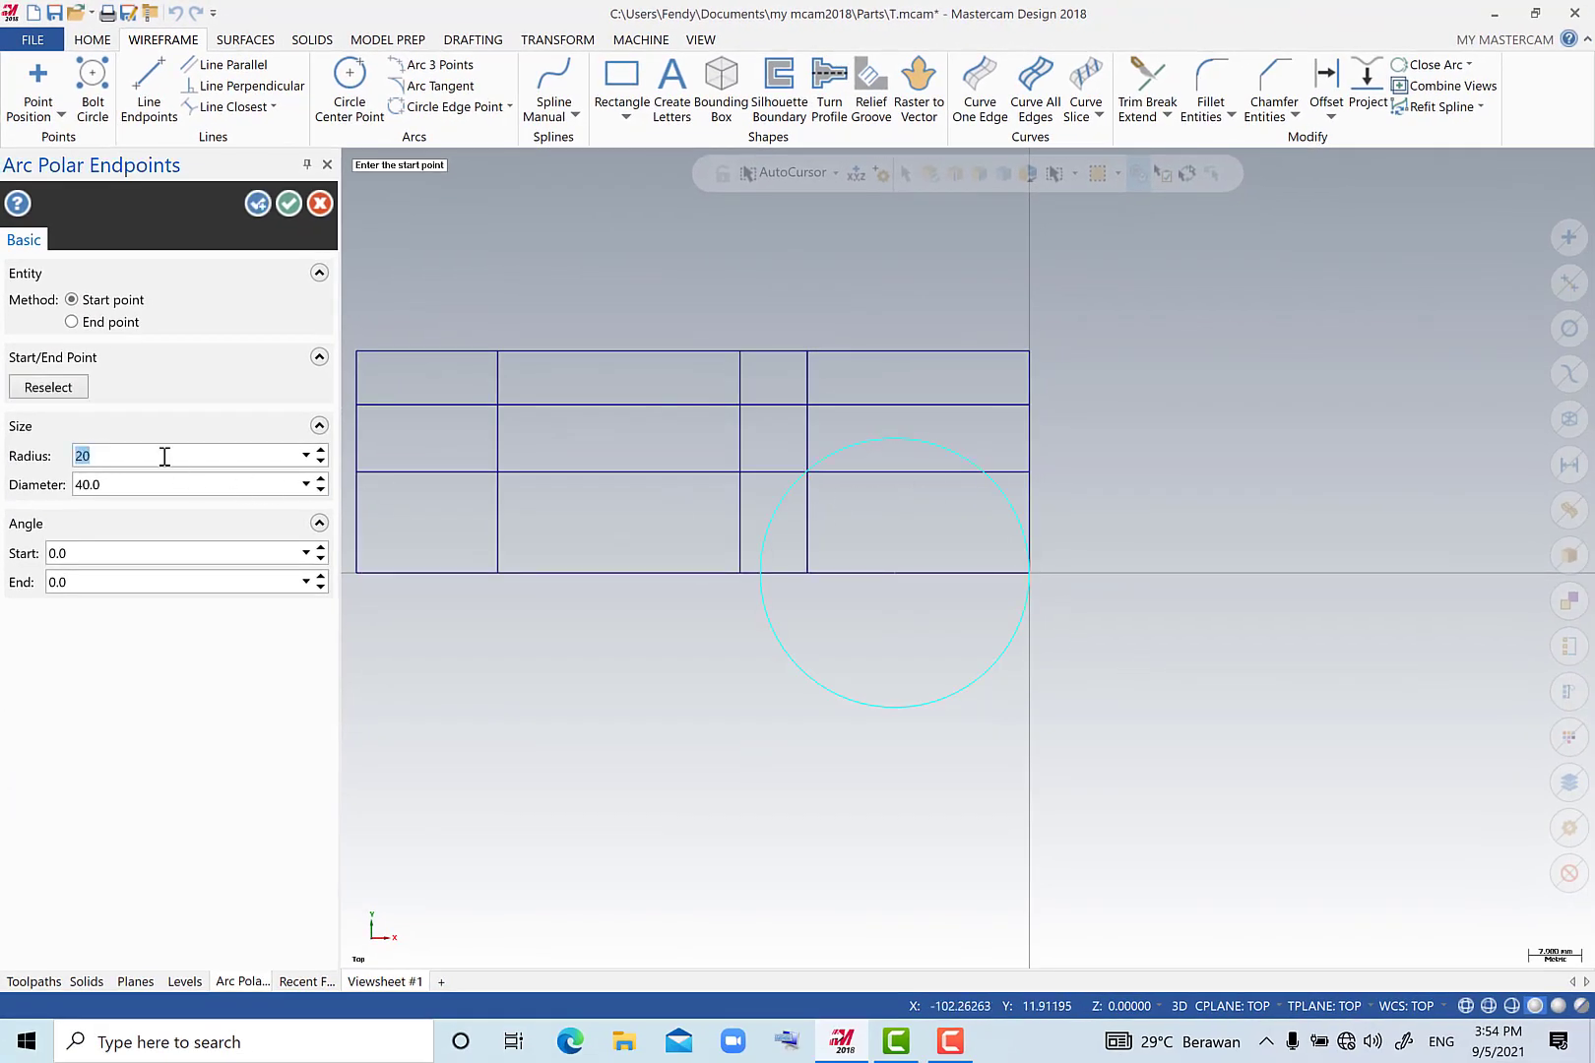
click(288, 202)
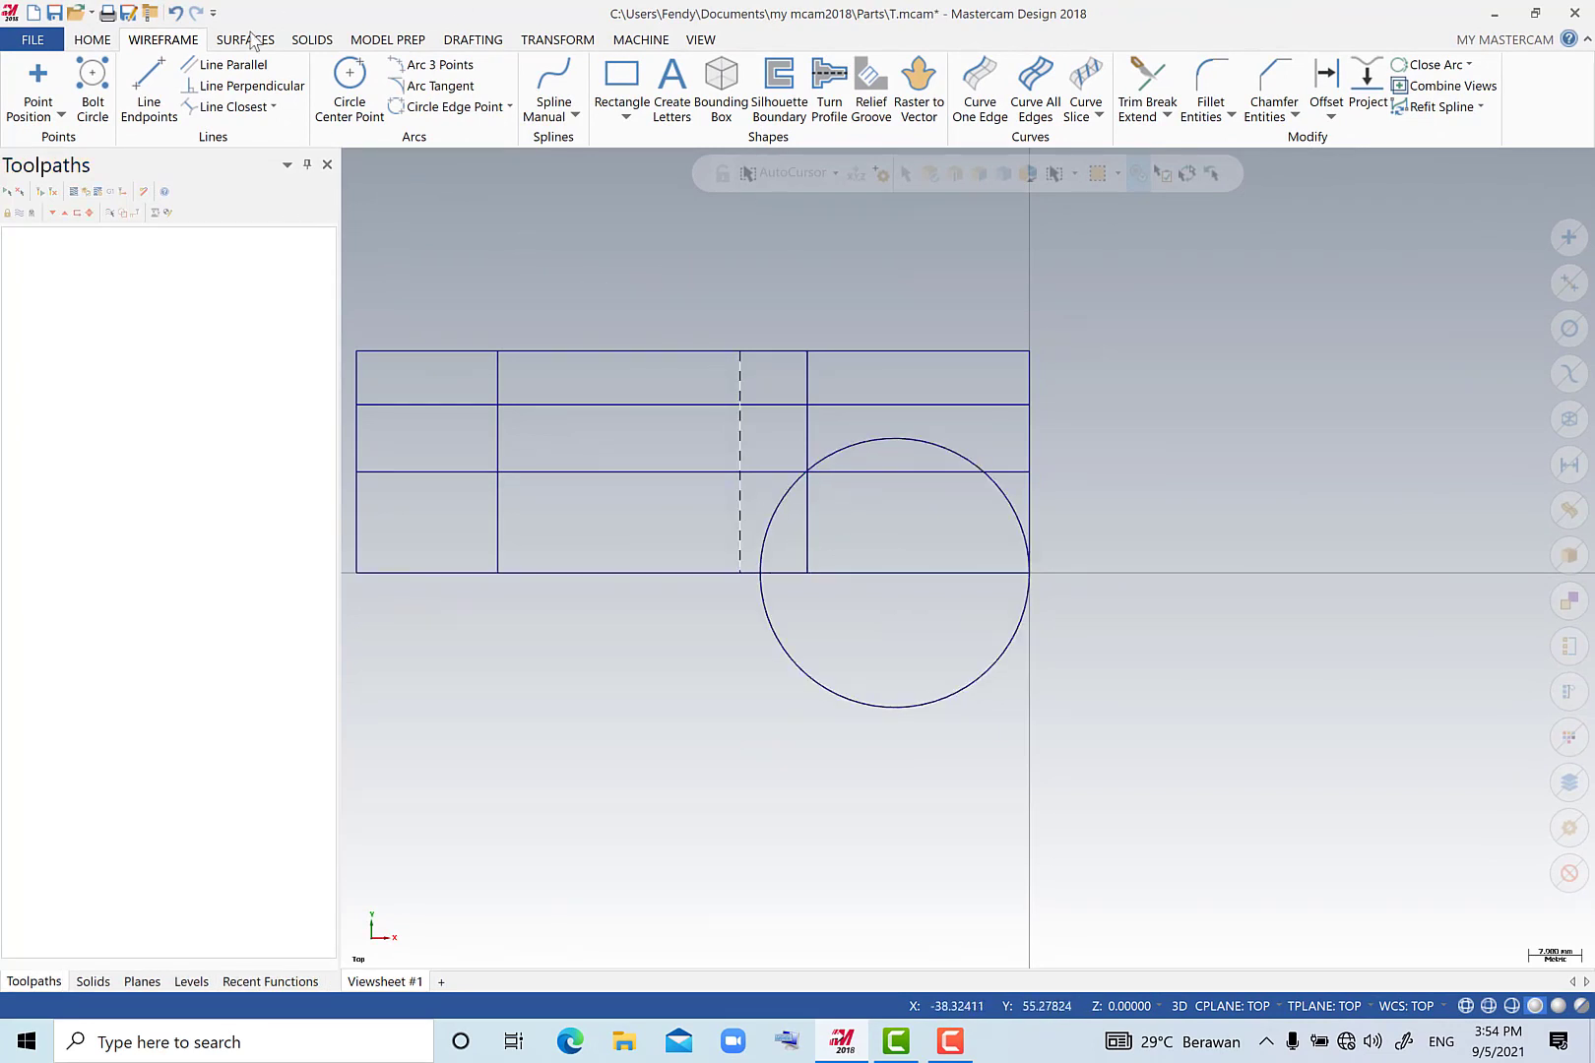
Draw a freeform line at an angle of 180-30 degrees, about 27 mm long, from the intersection at X-43, Y15.
click(144, 86)
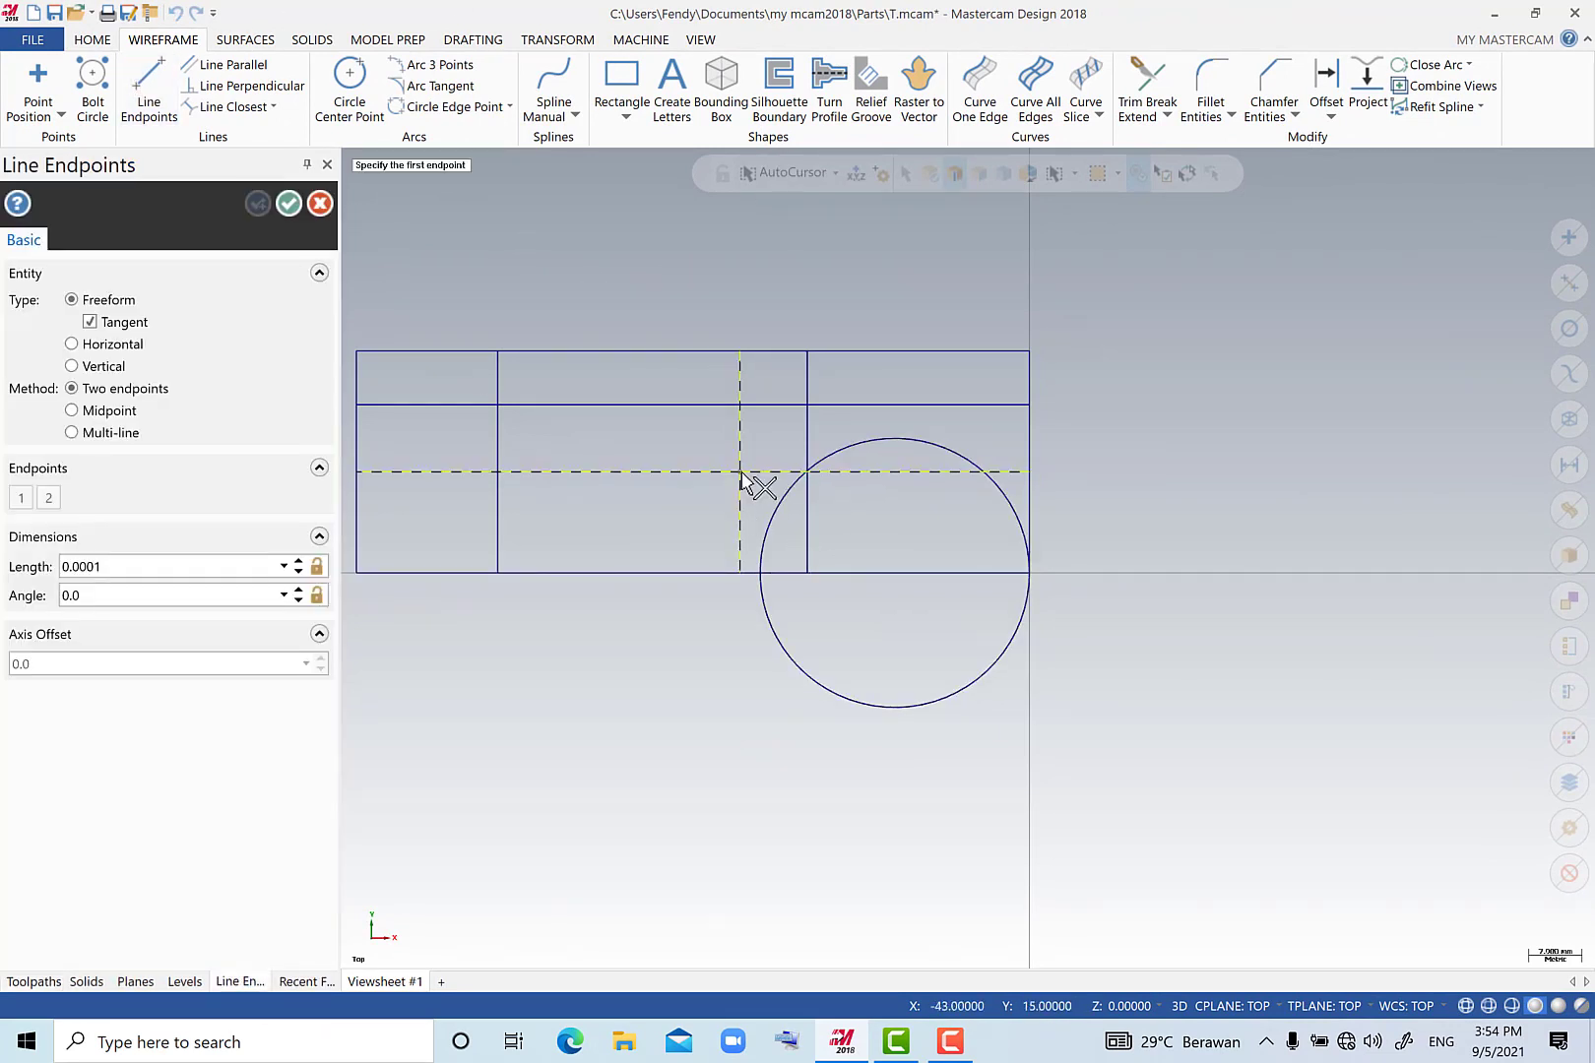
click(738, 471)
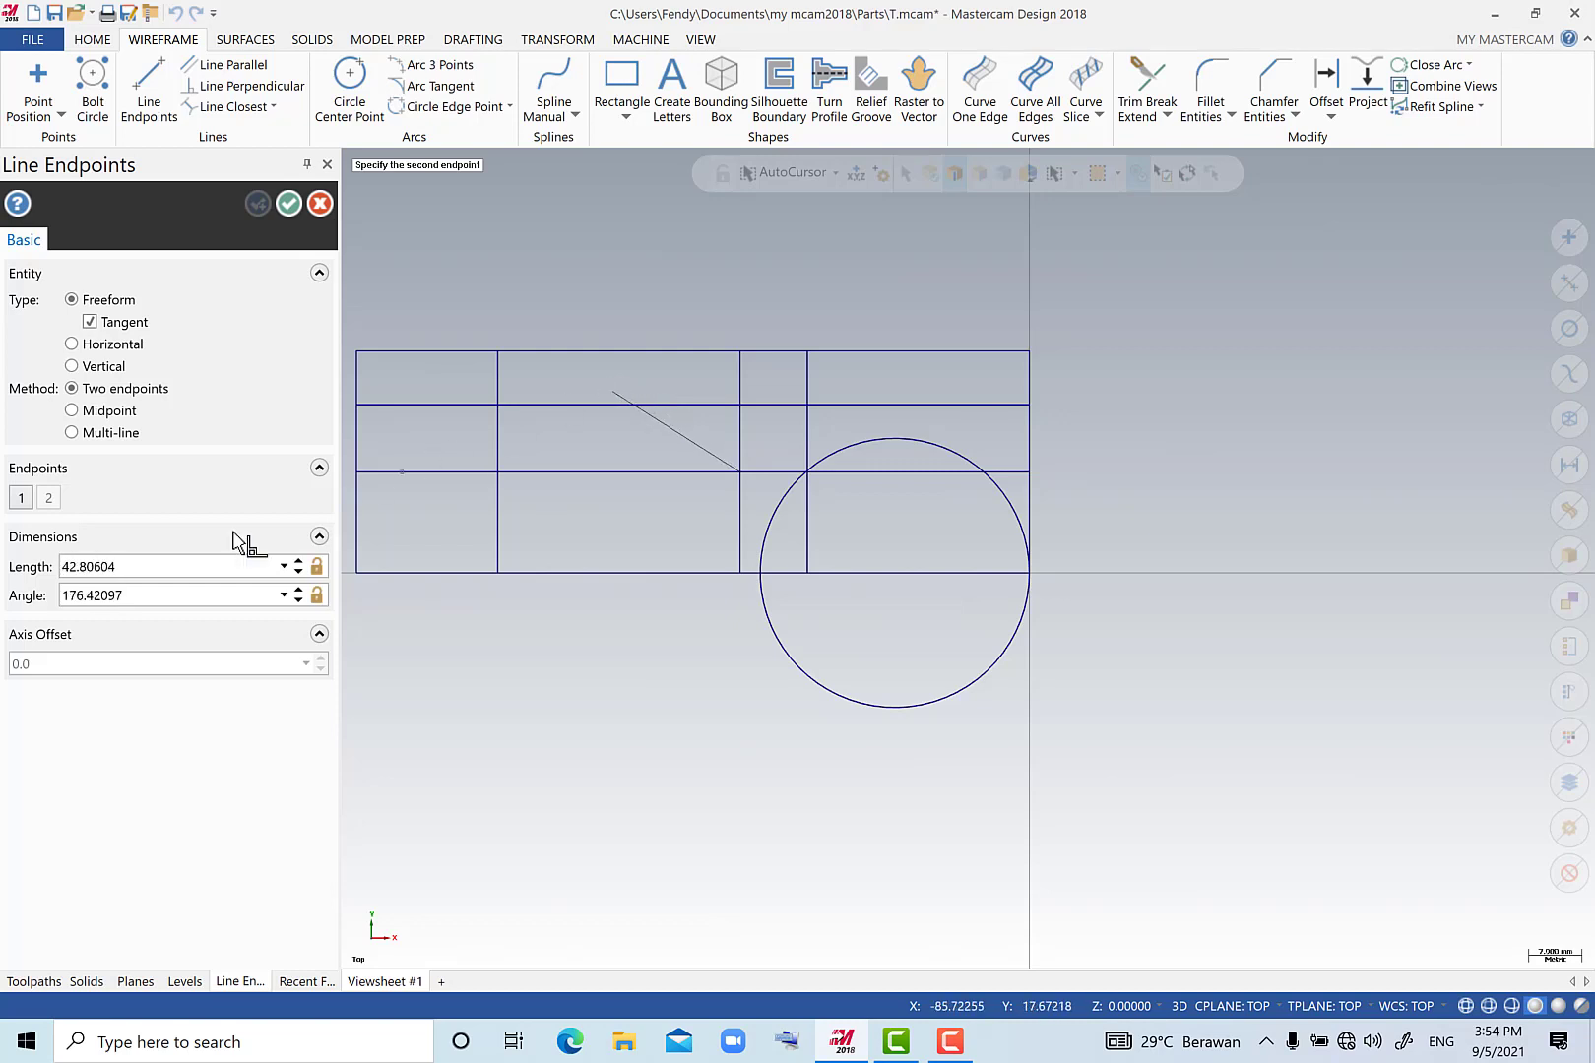
click(153, 596)
text(18)
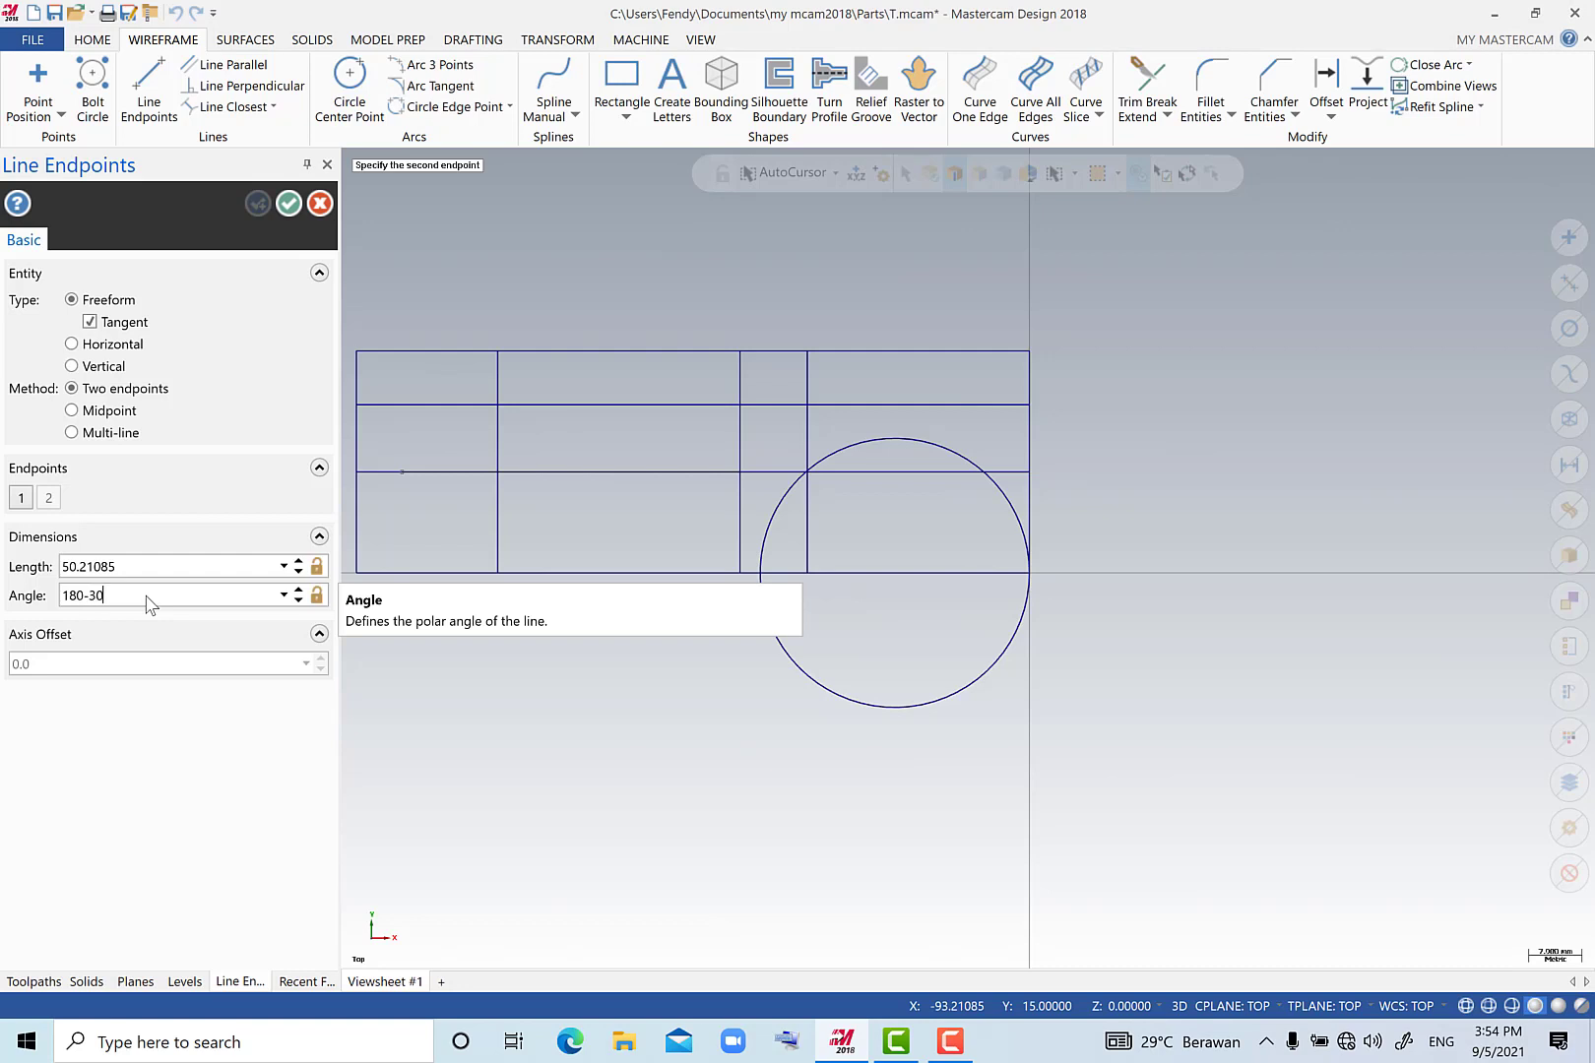
text(0-30)
key(Return)
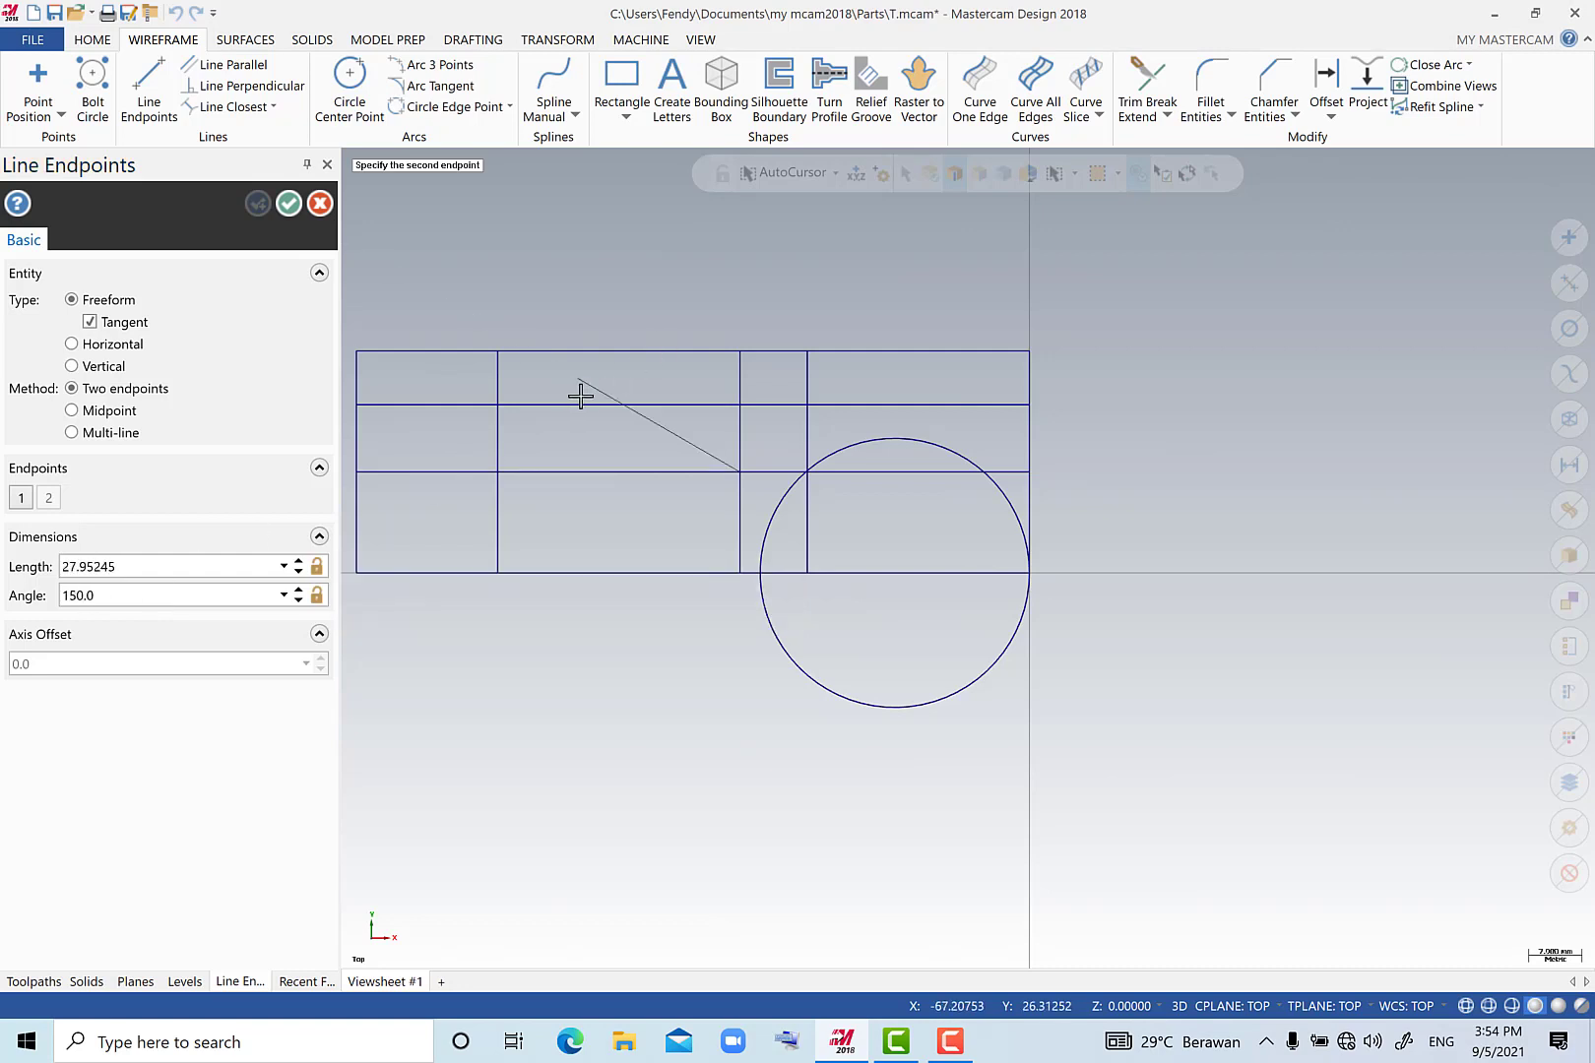
click(289, 204)
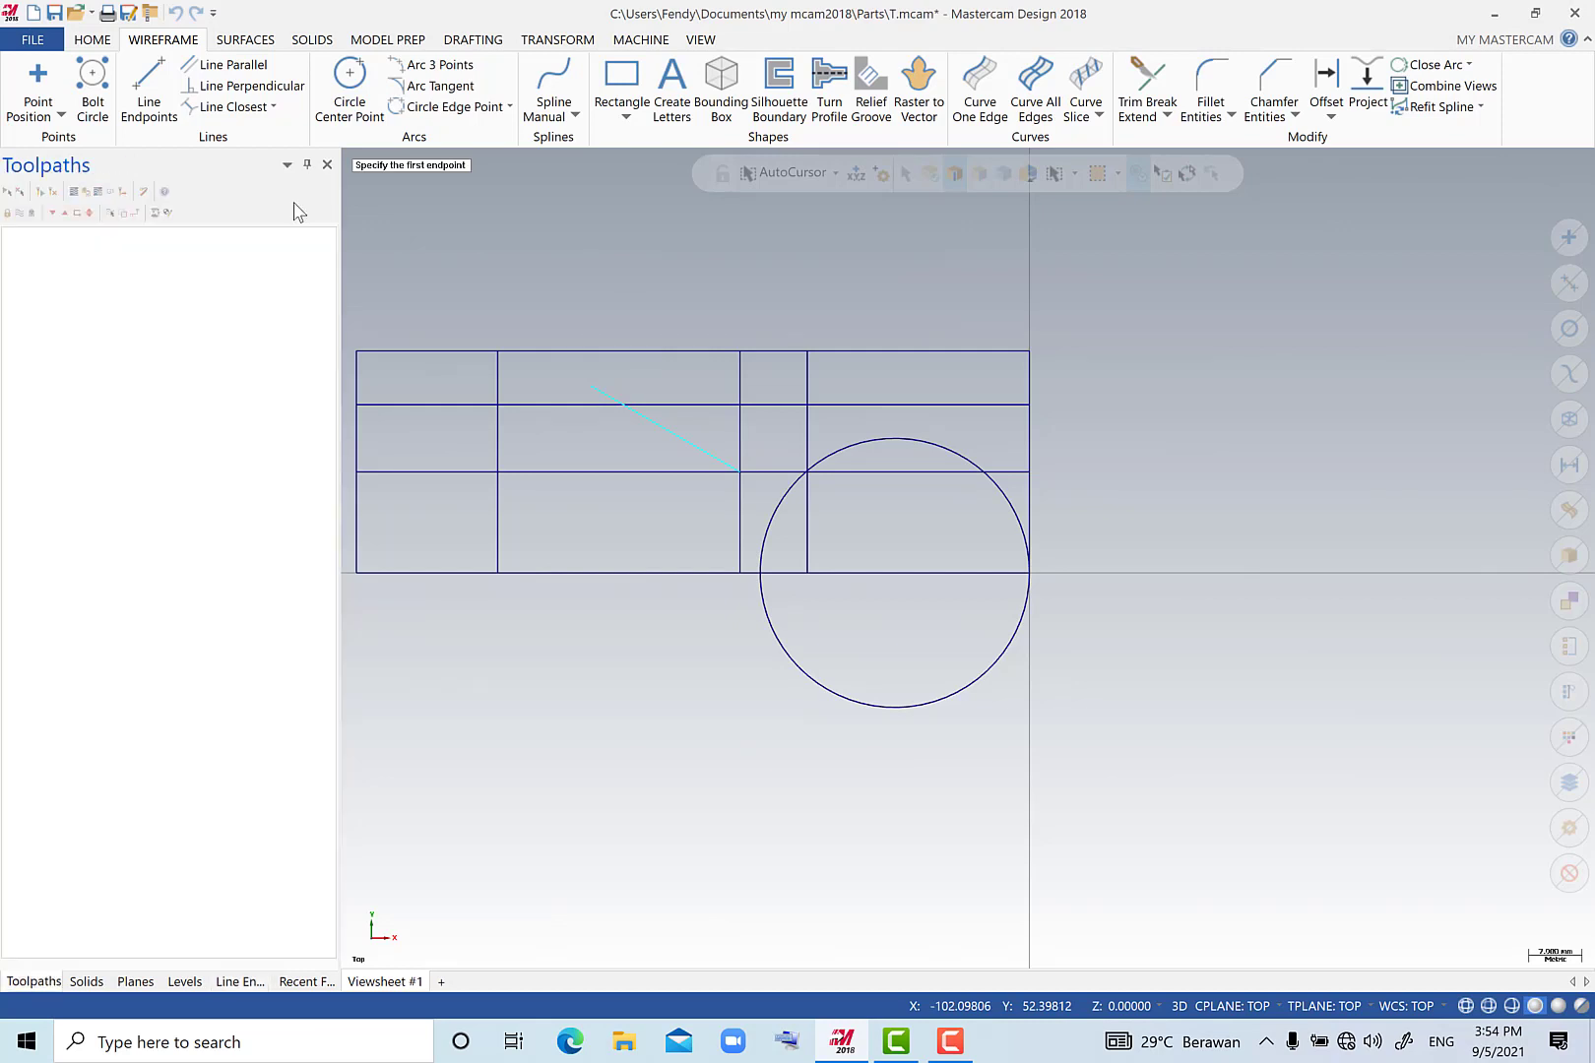
Try to remove the segment of the lower interior horizontal line inside the circle using the Divide/delete trim method.
scroll(533, 384, up, 2)
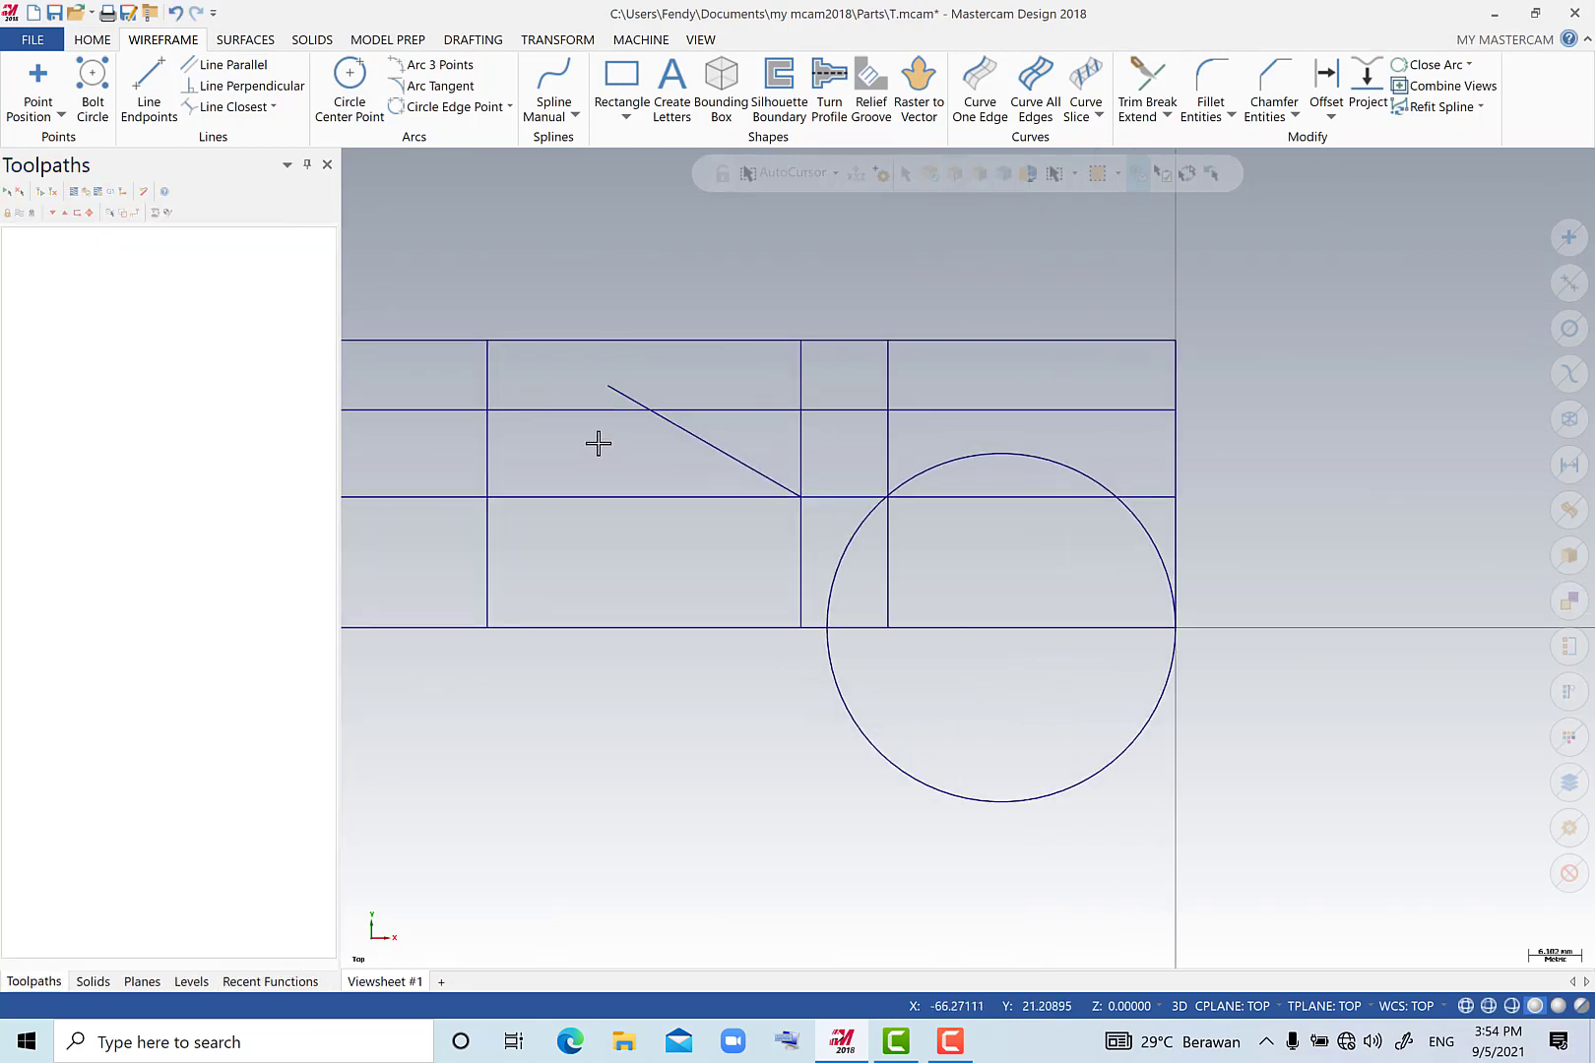
scroll(598, 442, down, 4)
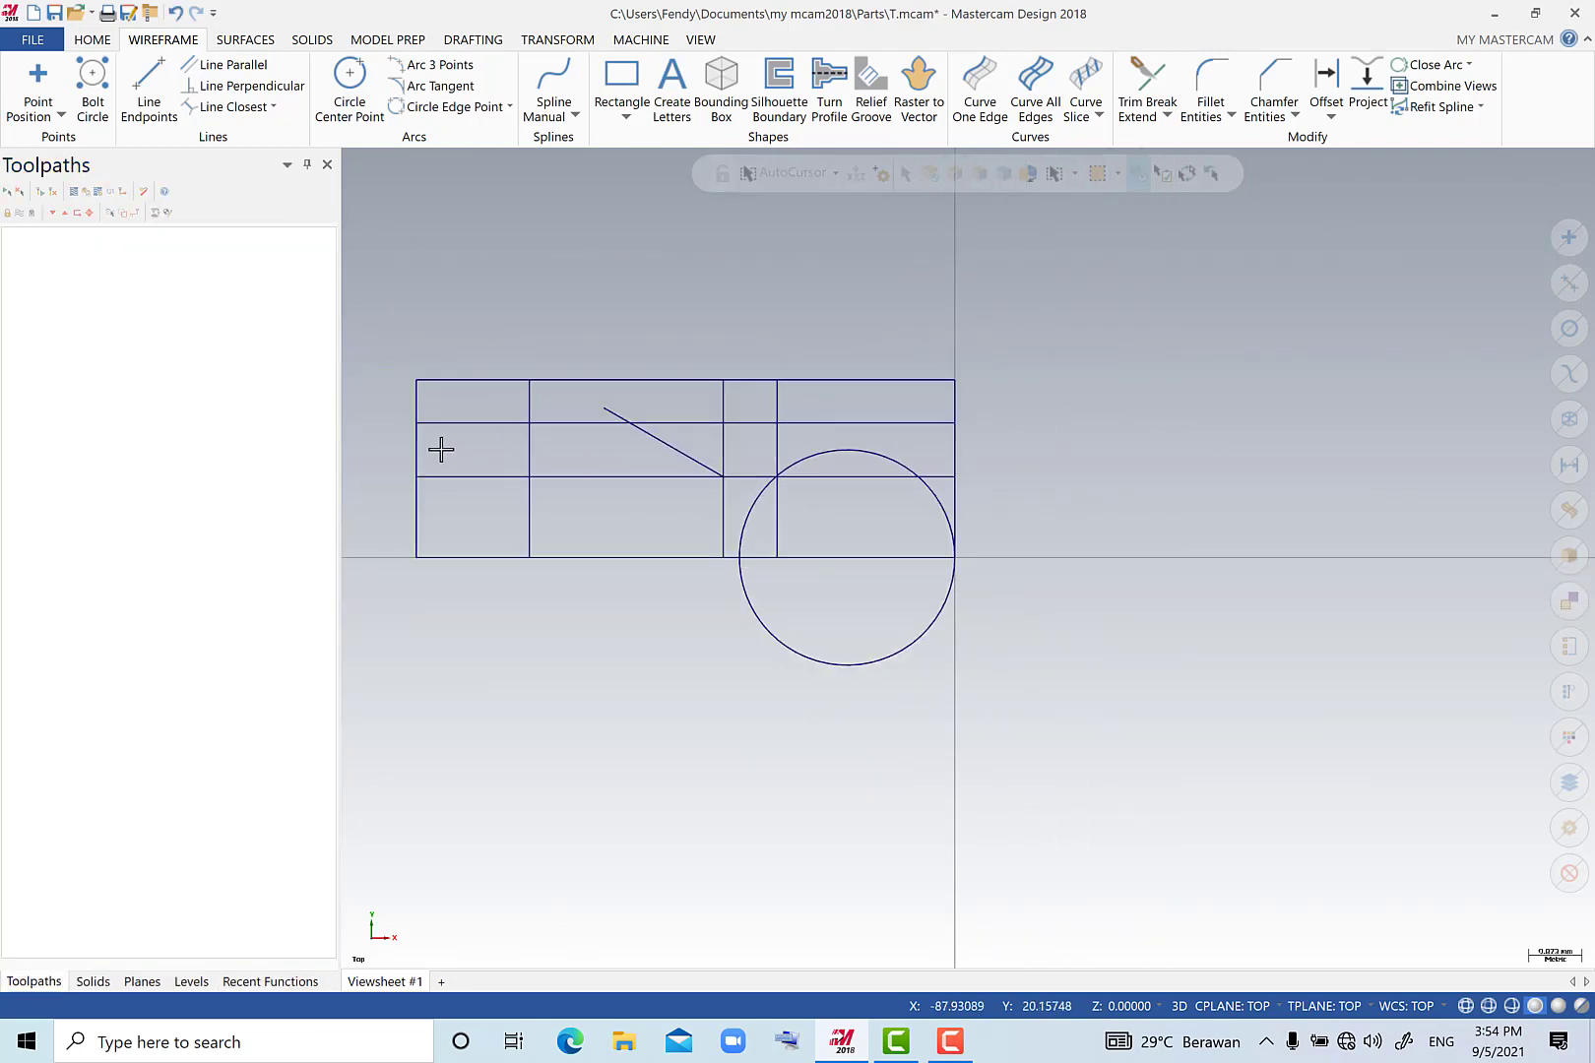
scroll(416, 448, up, 1)
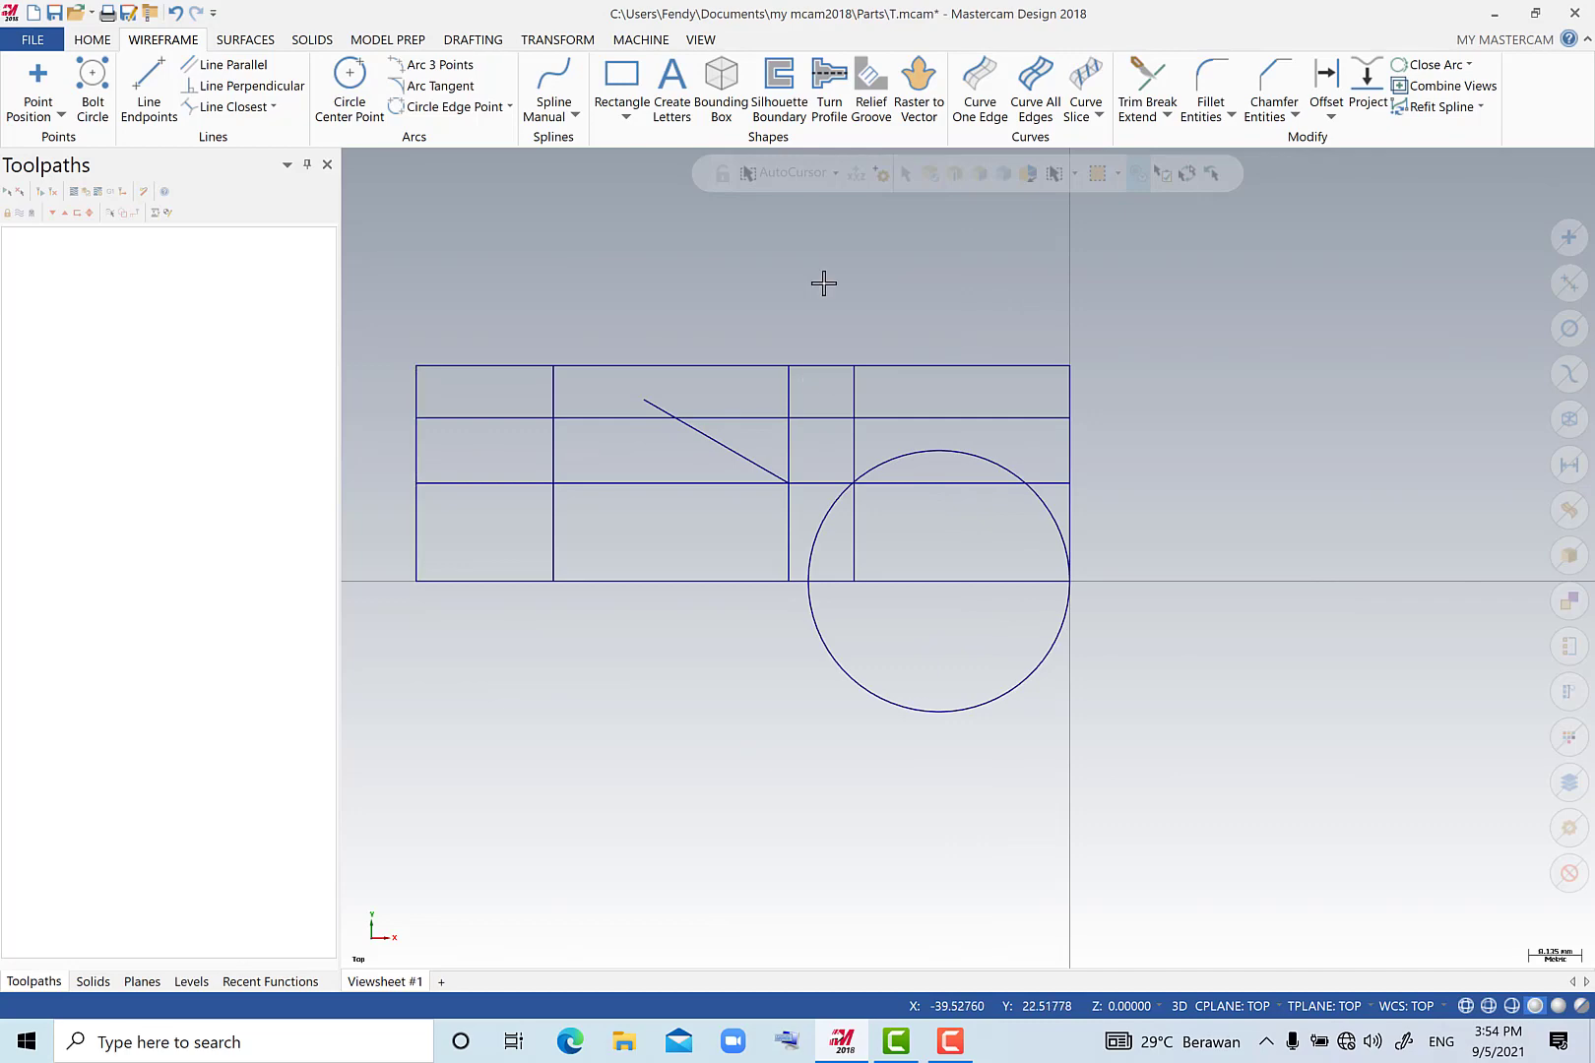
click(1152, 83)
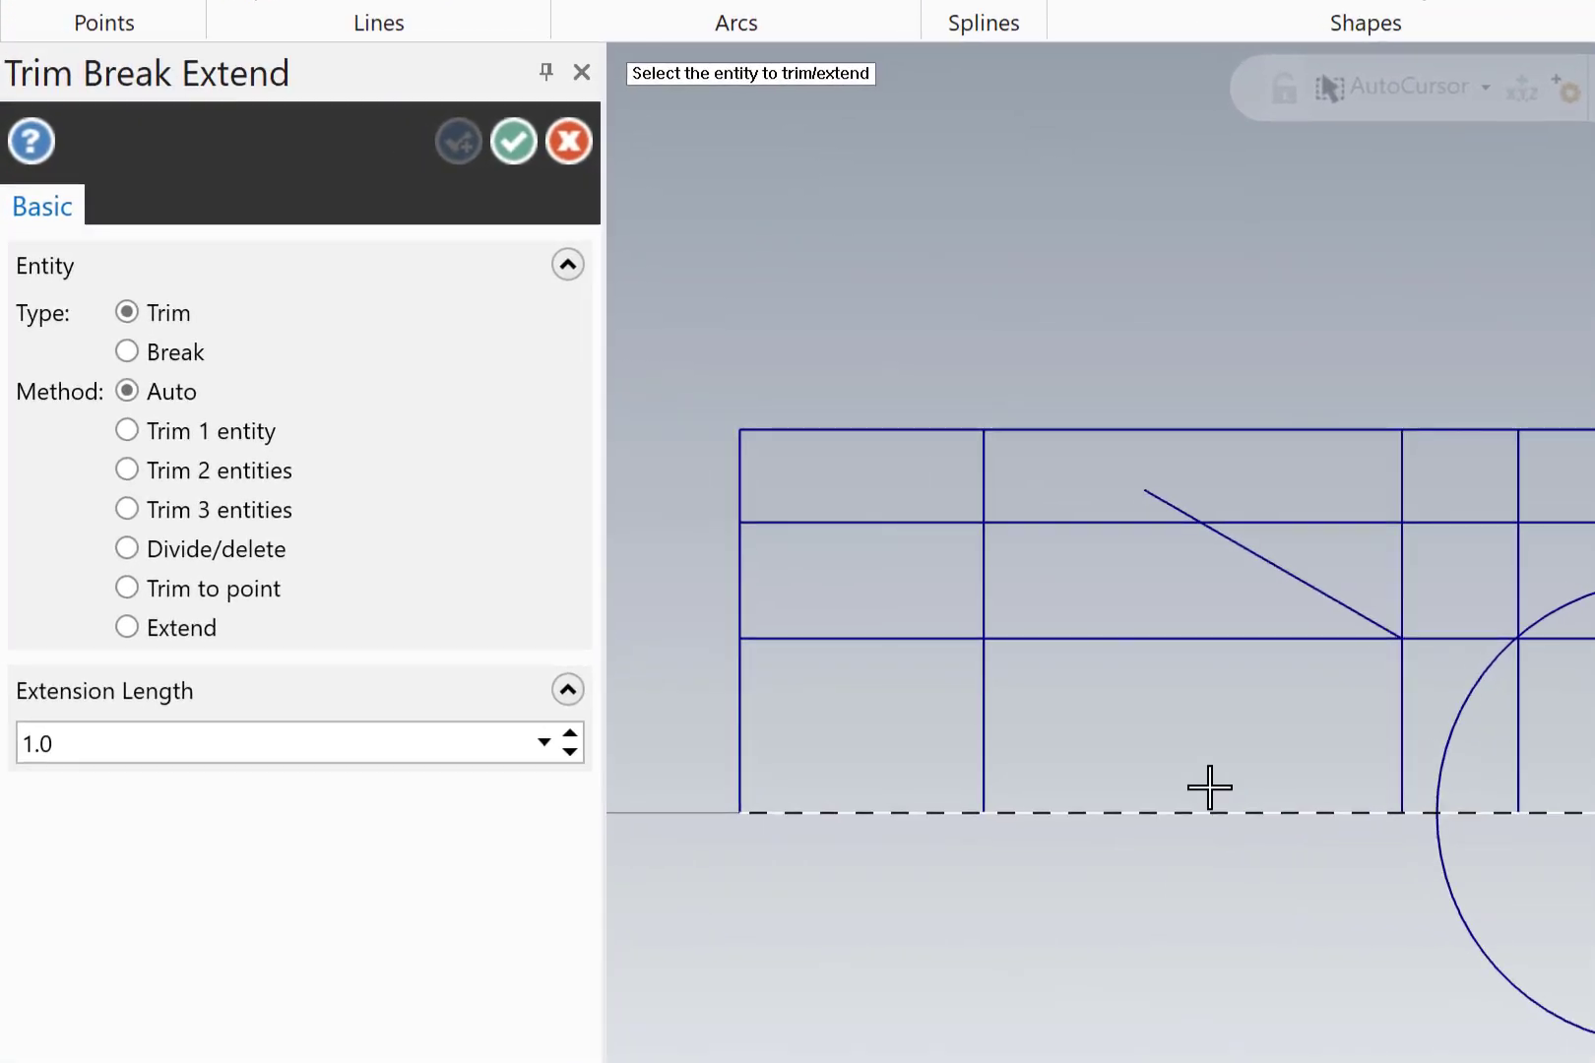
click(288, 549)
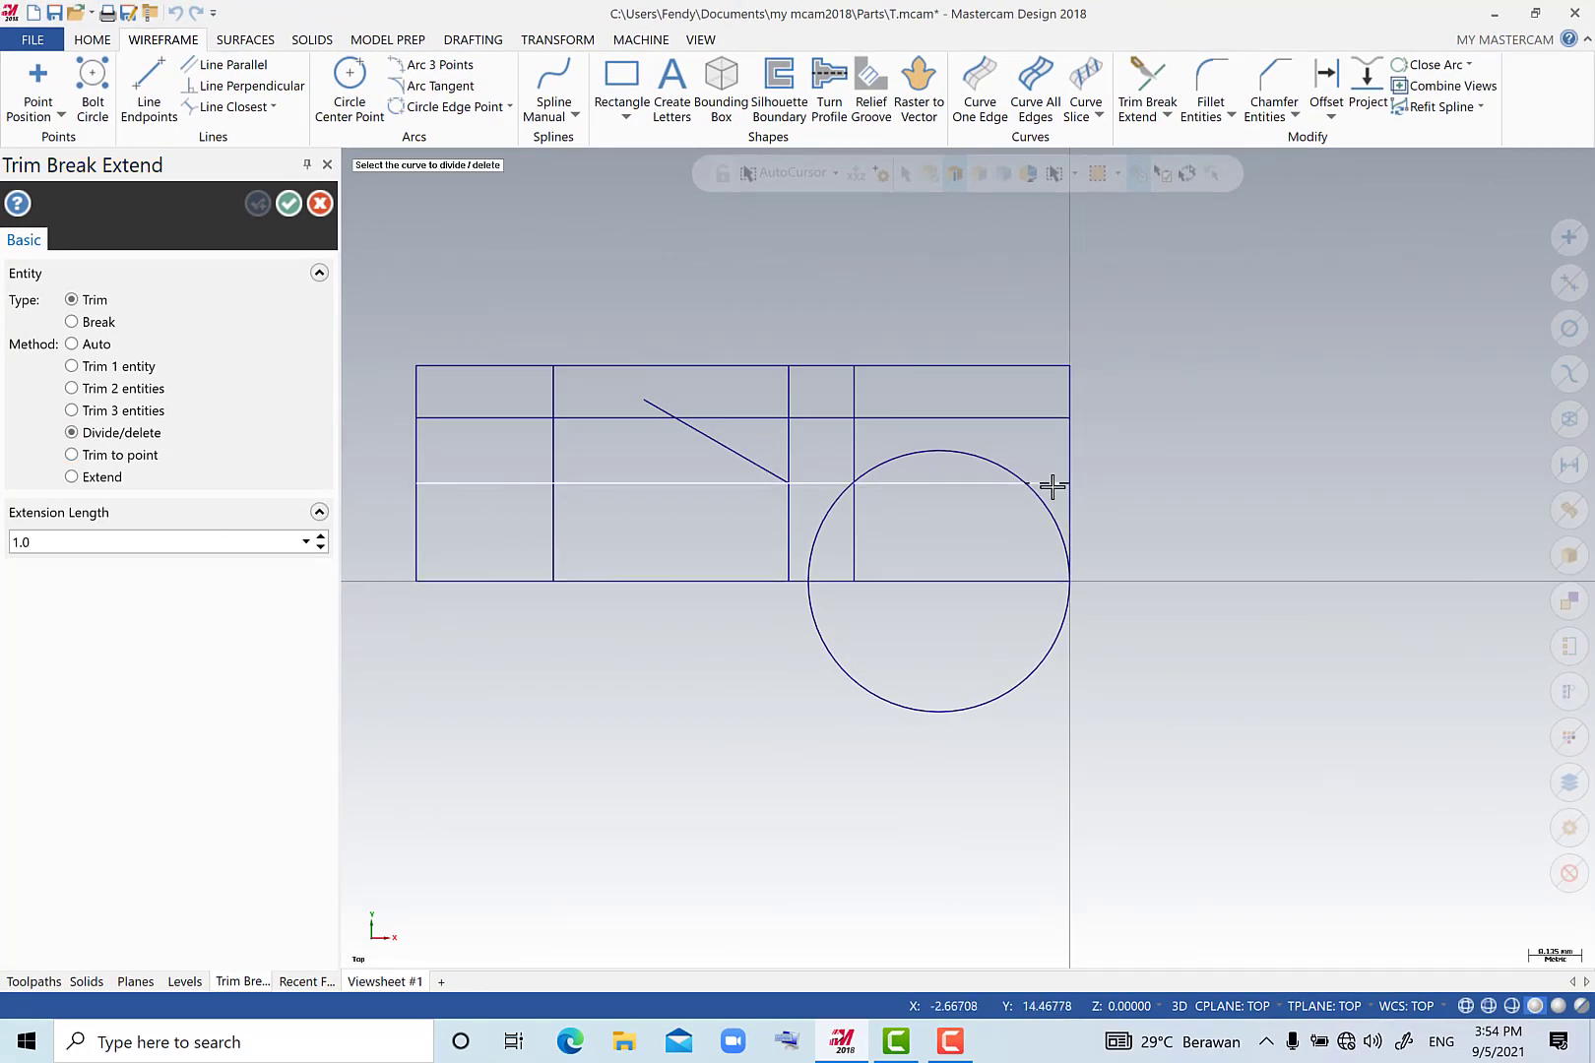
click(894, 485)
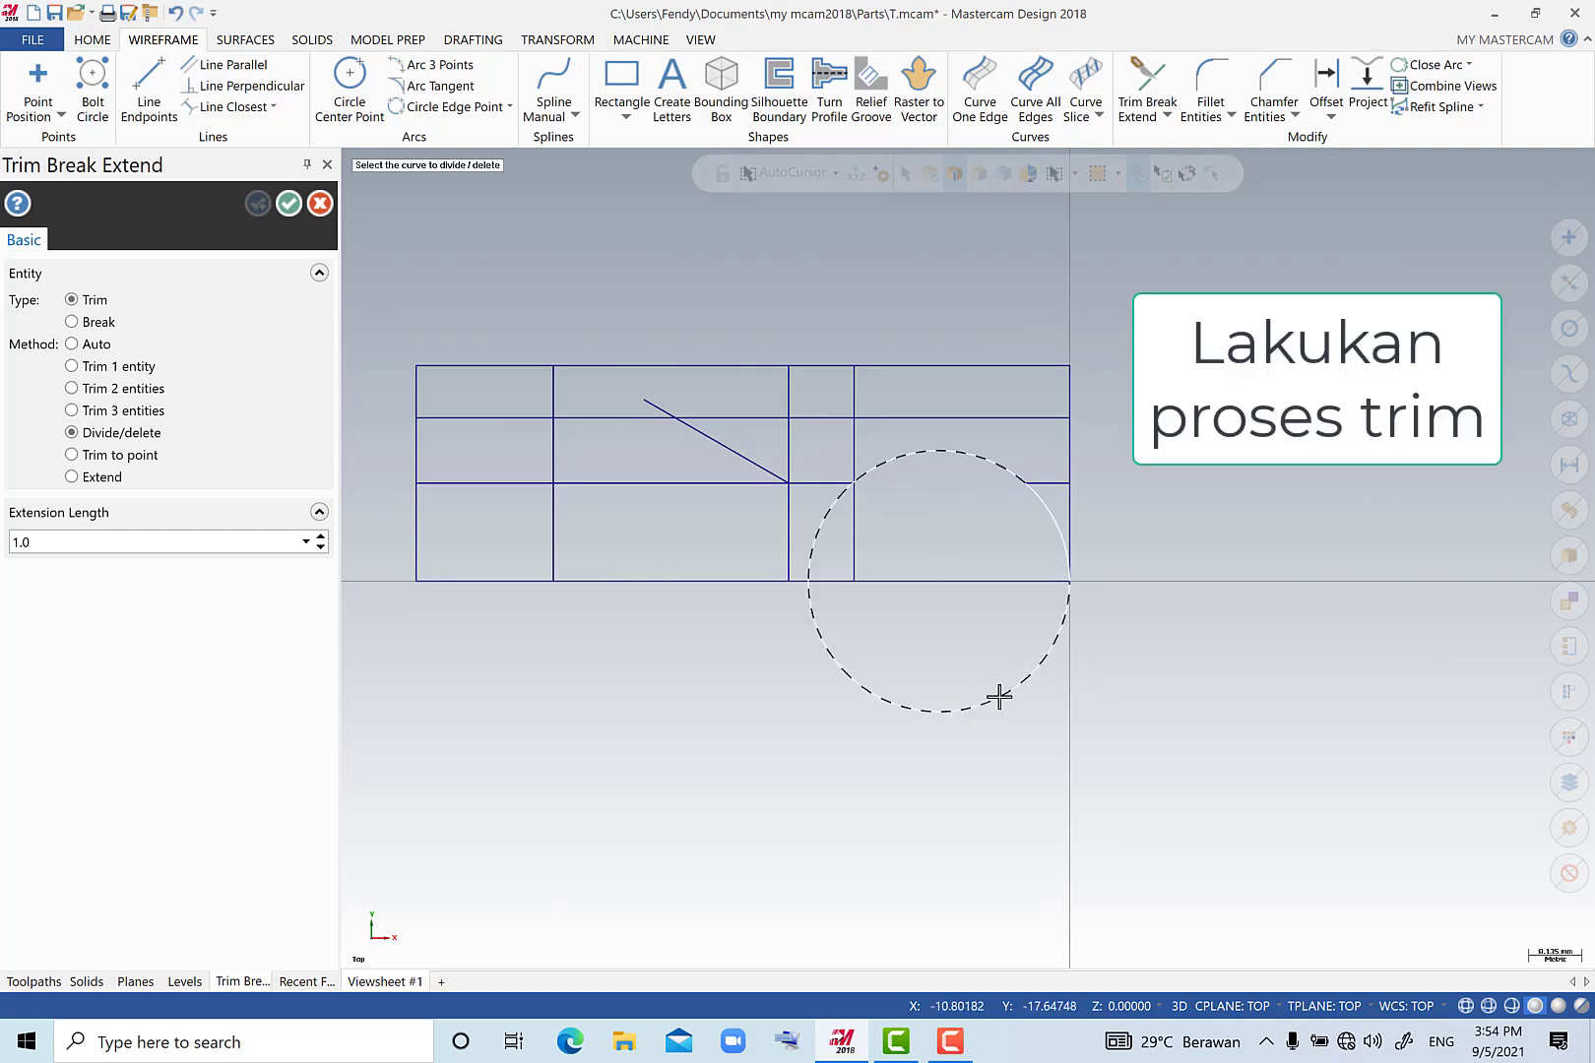
click(291, 205)
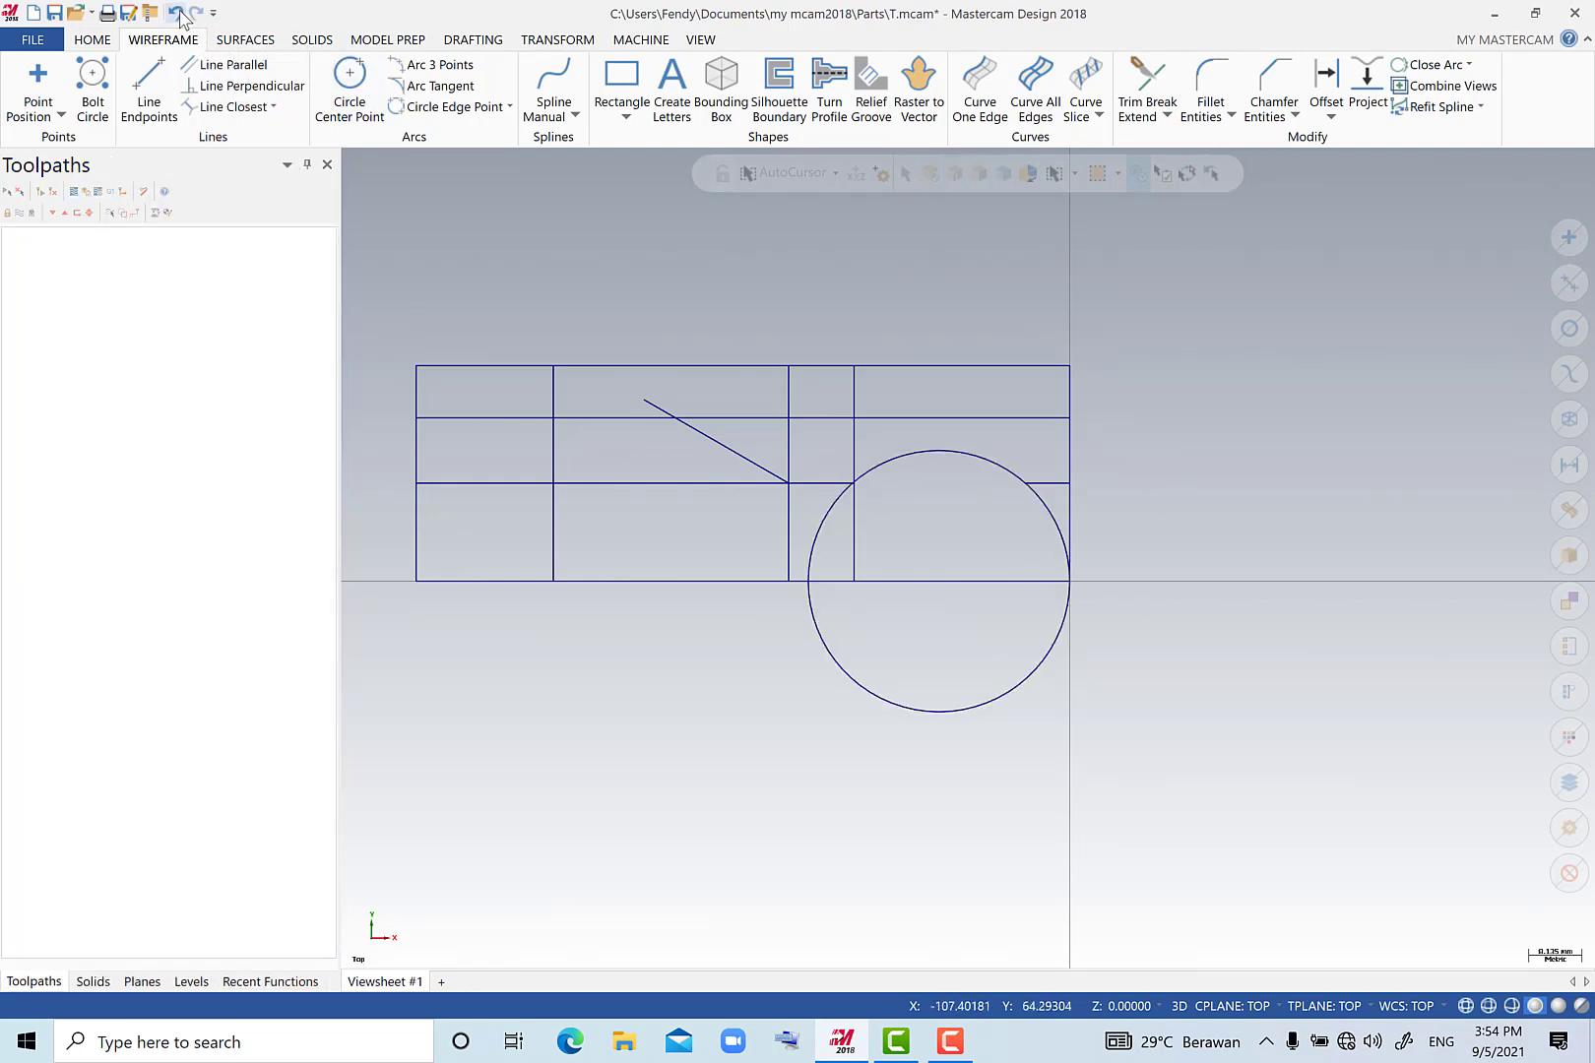
With Divide/delete, trim away the circle's lower half and left arc, and the surplus interior horizontal segments beneath the arc and beside the angled line.
click(1147, 79)
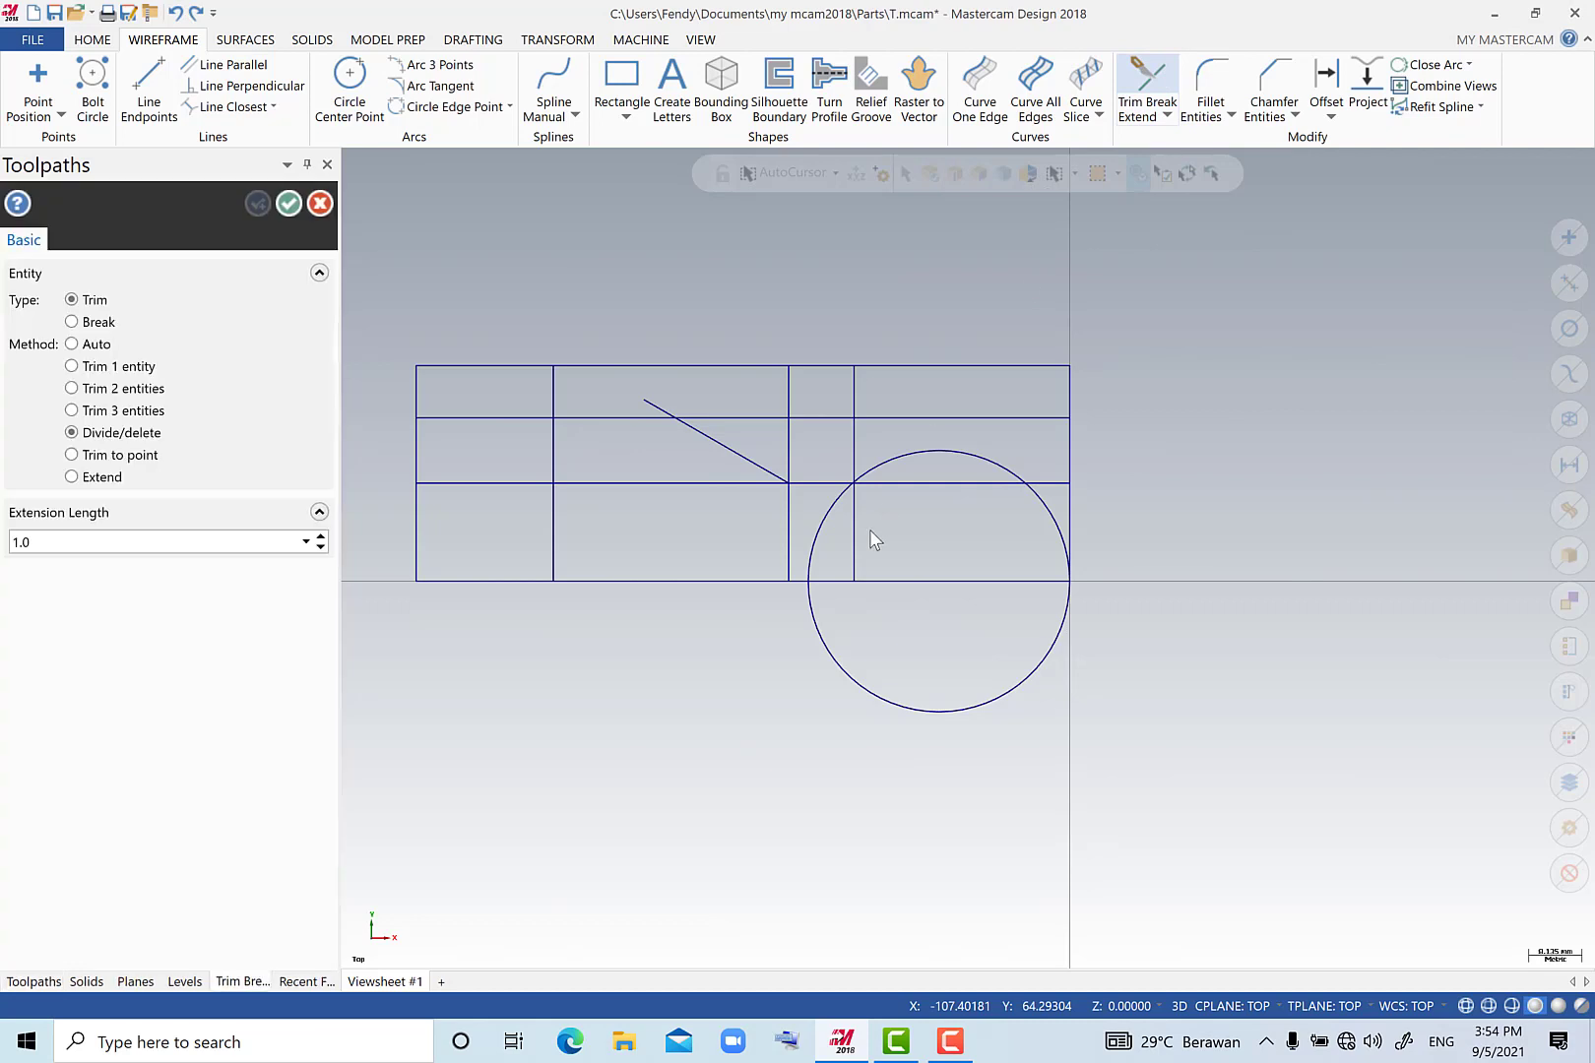
click(915, 713)
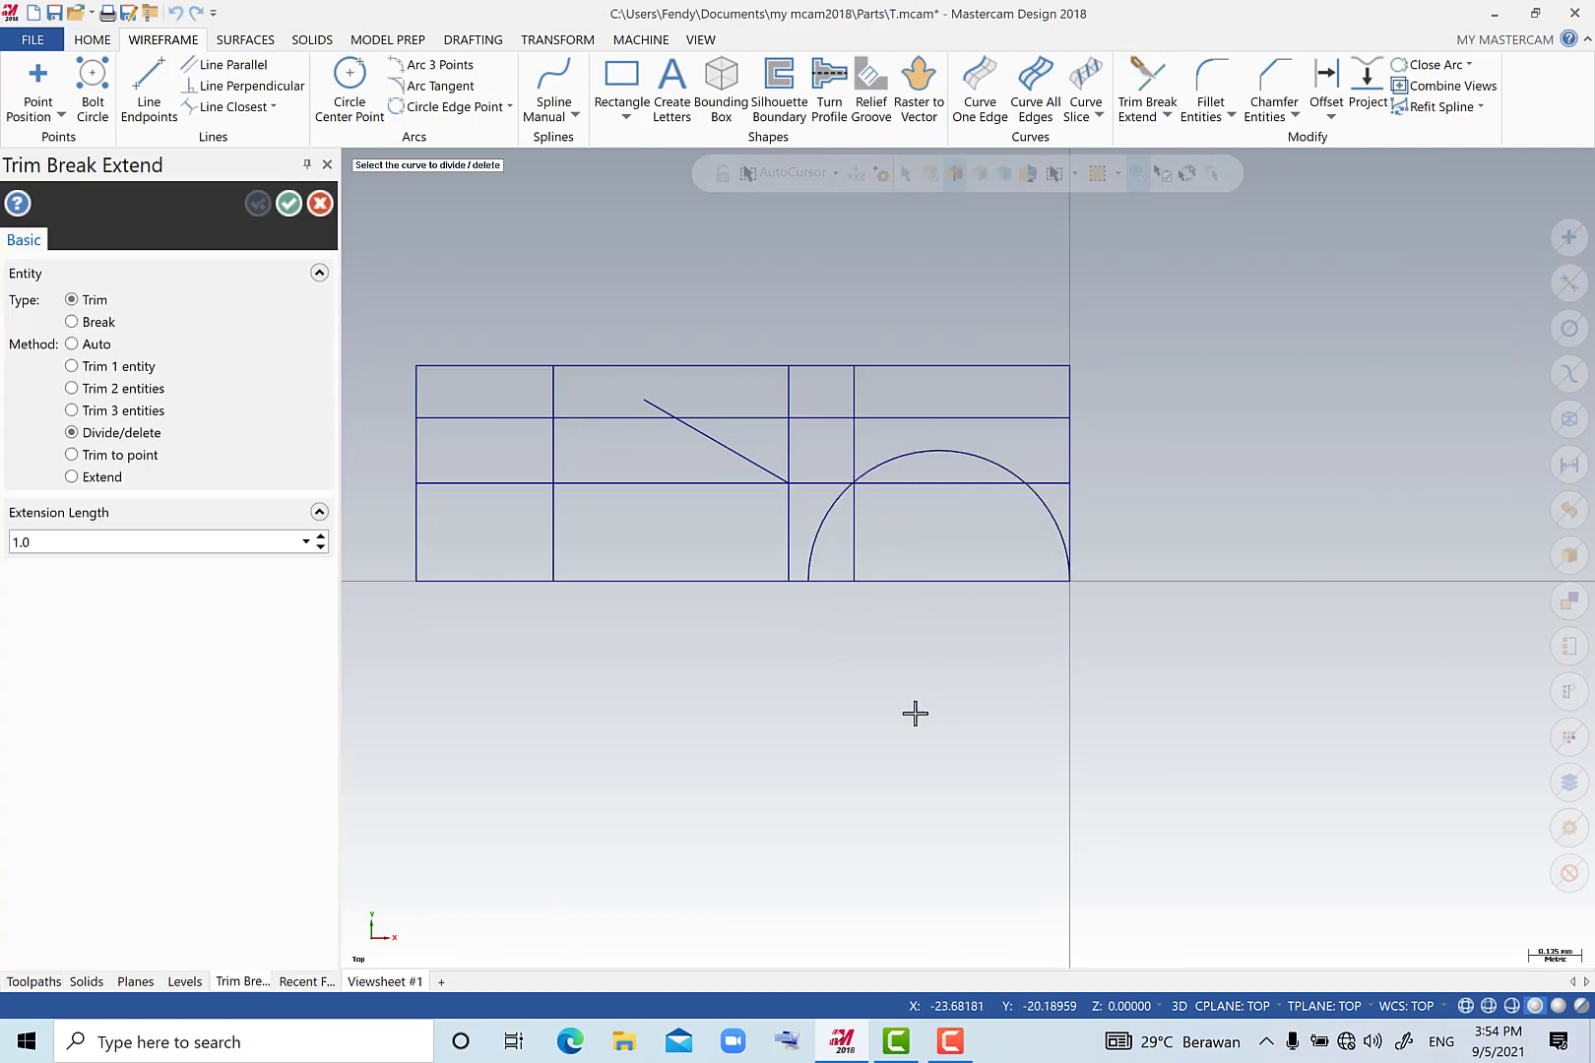
click(822, 522)
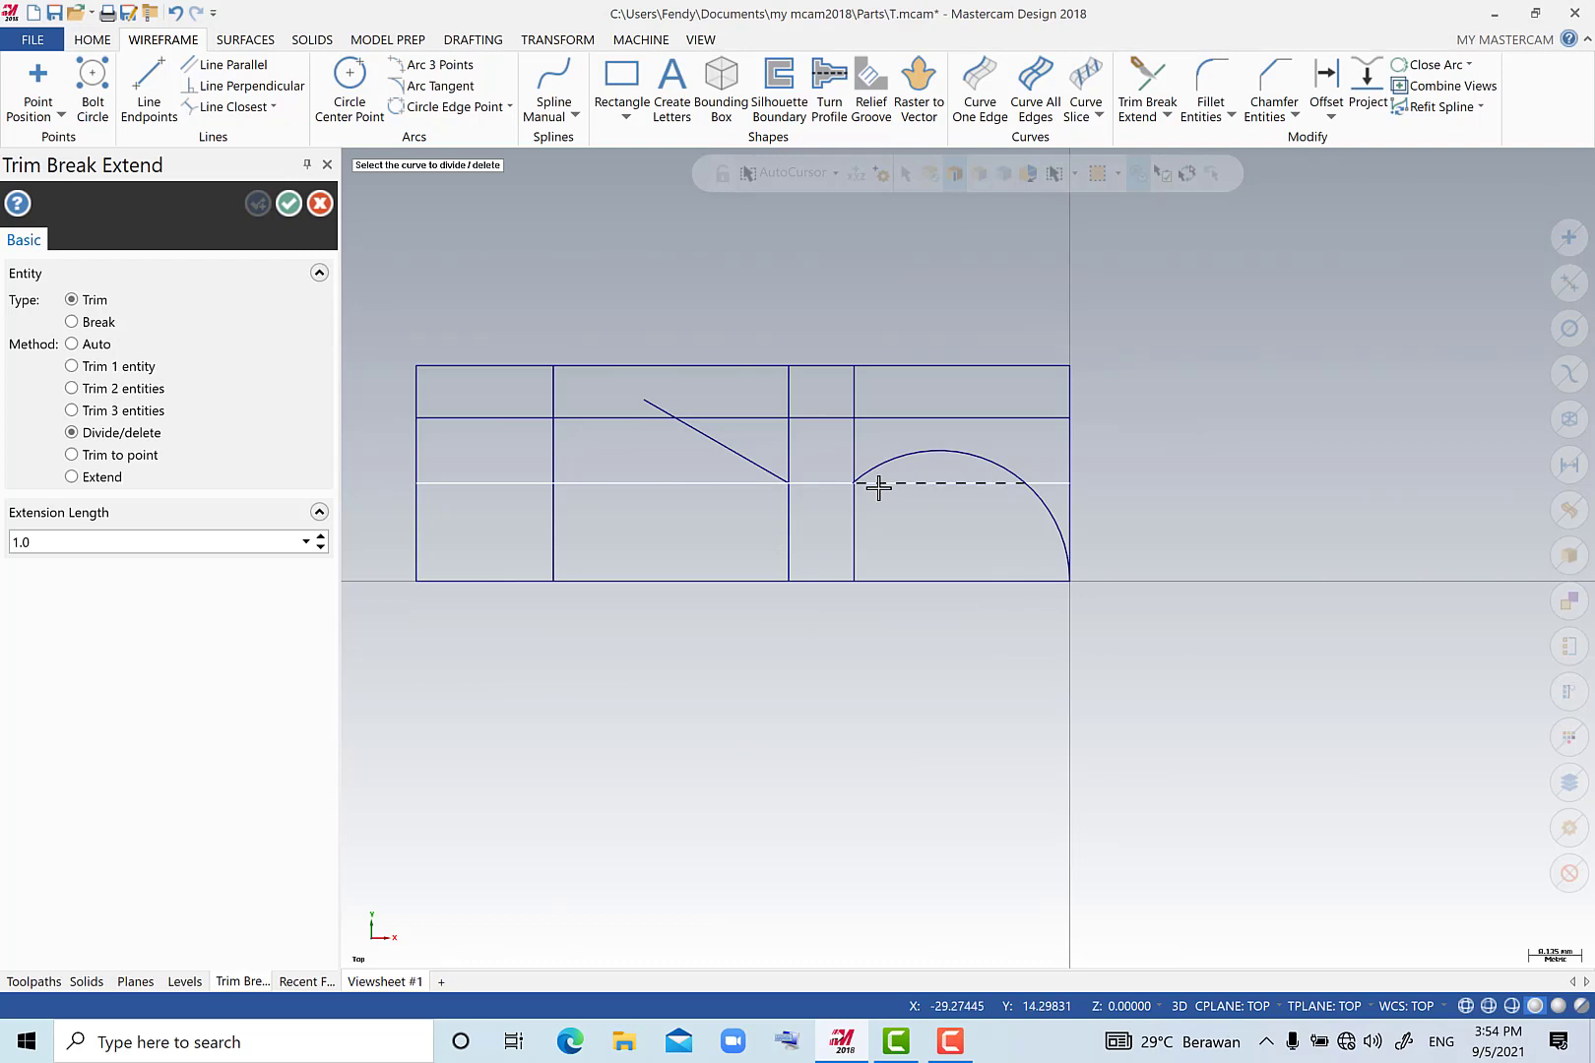
click(876, 484)
click(716, 484)
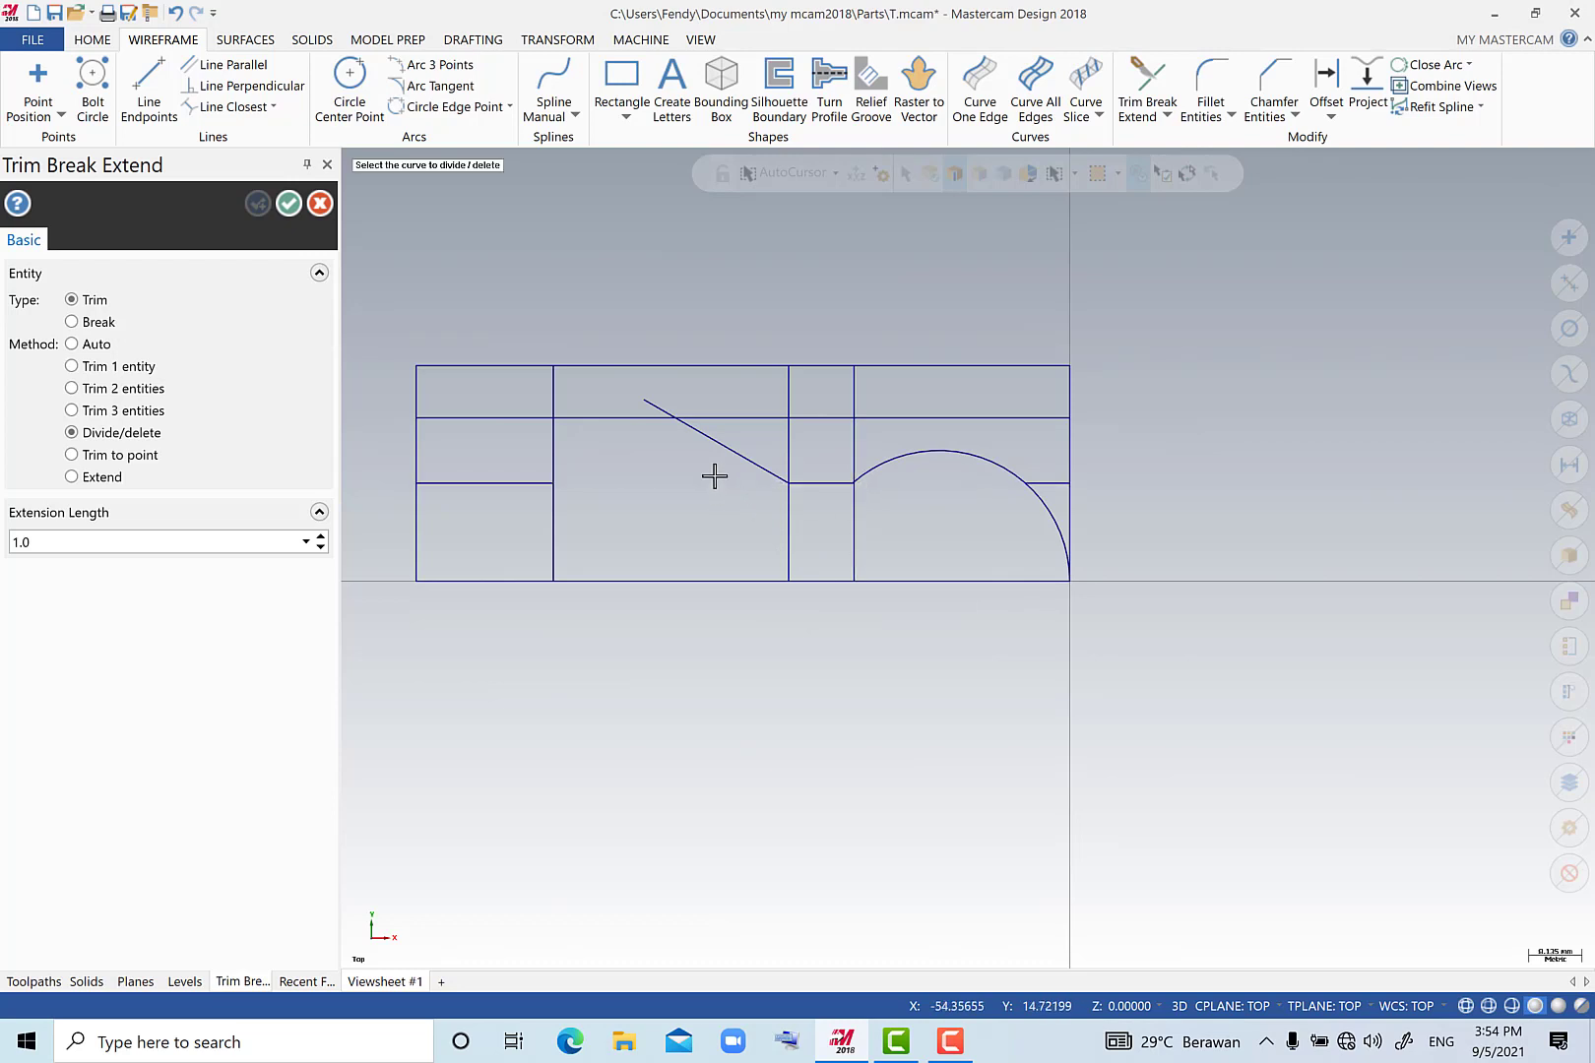
Trim off the angled line's upper overshoot and the surplus segments around the left shoulder, including the top edge between shoulder and right block.
click(655, 401)
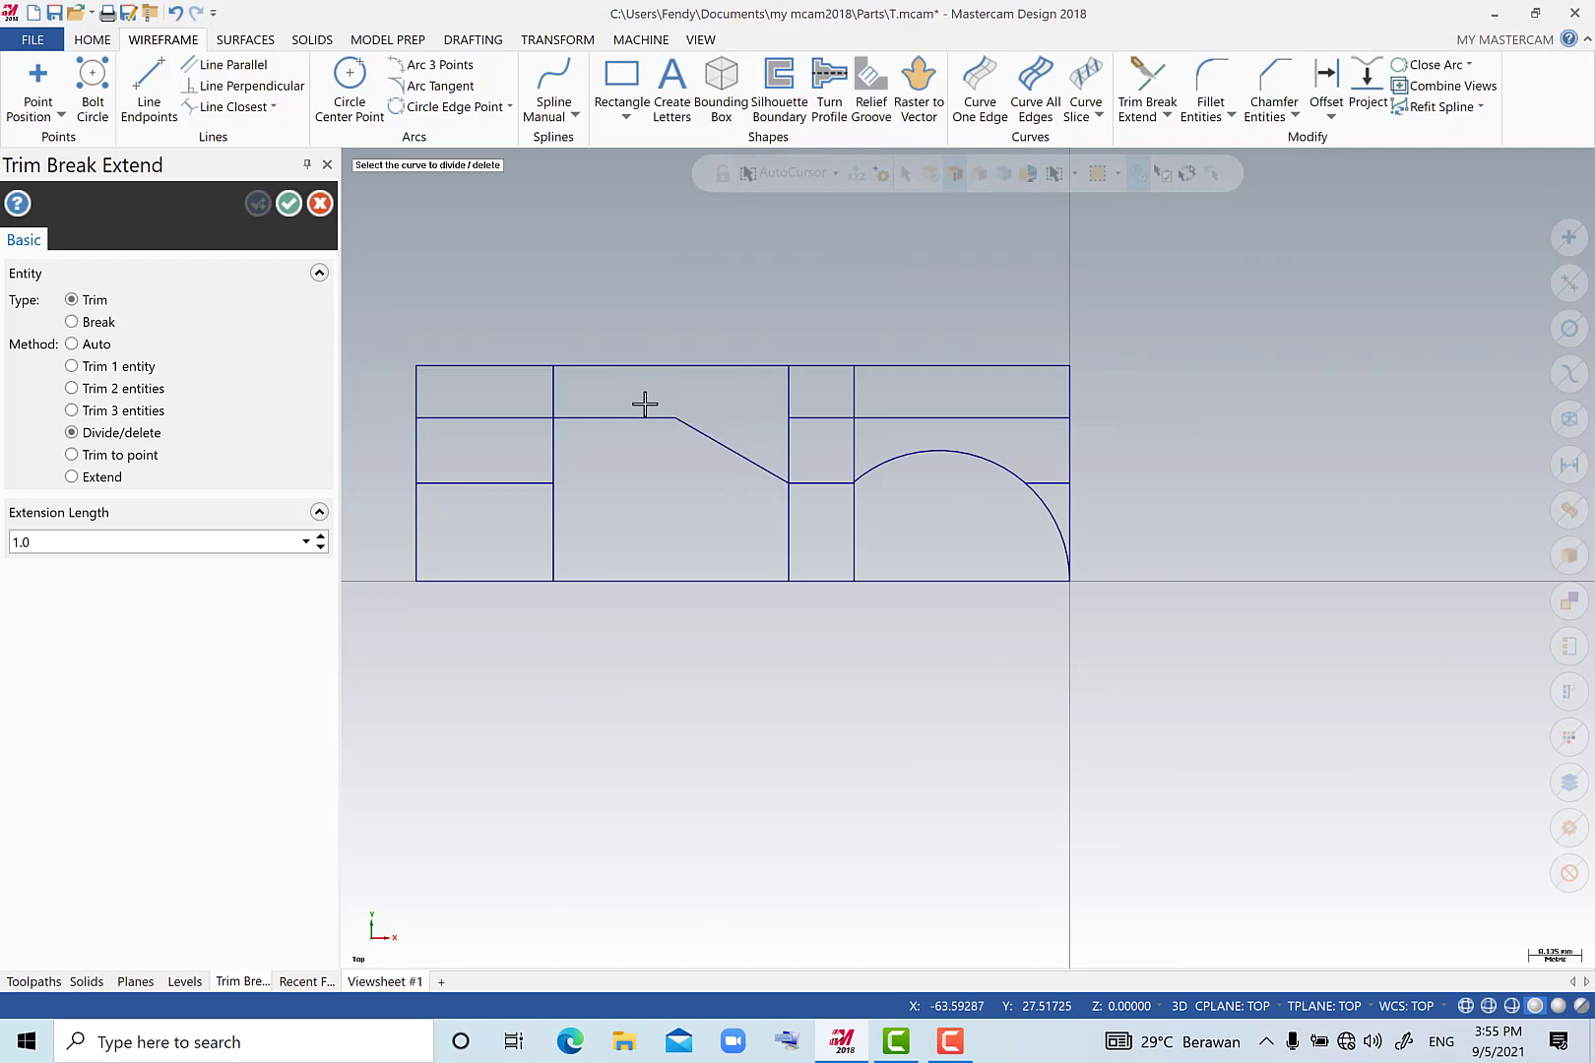
click(513, 419)
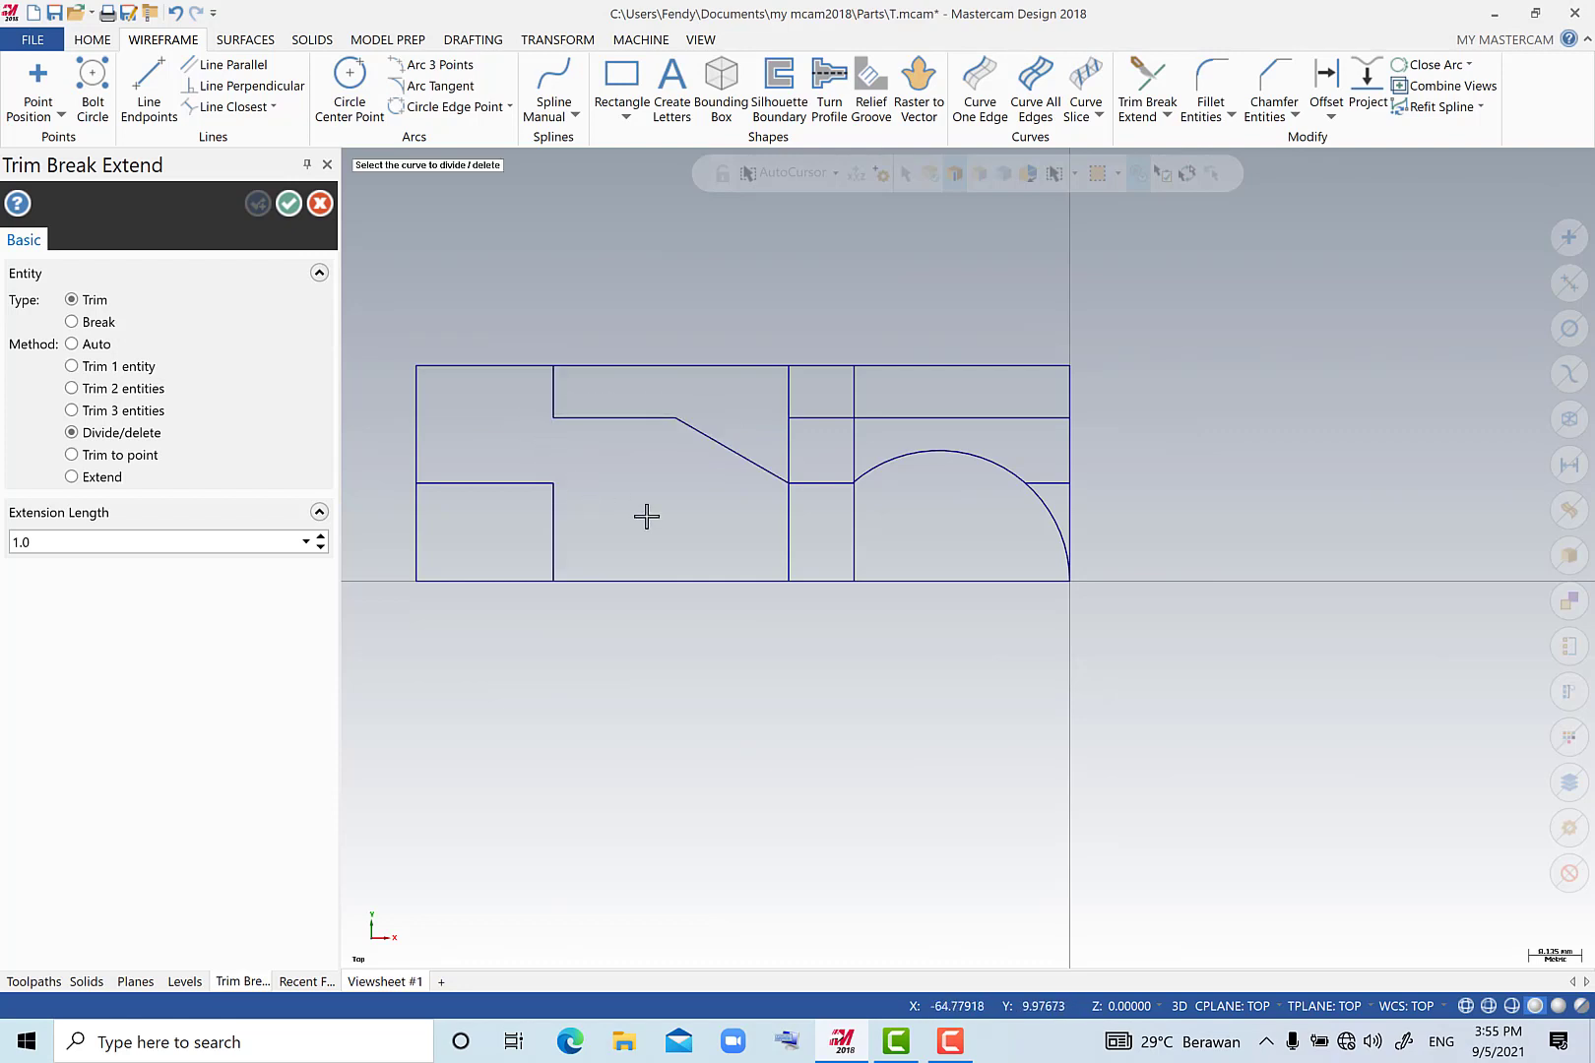
click(622, 366)
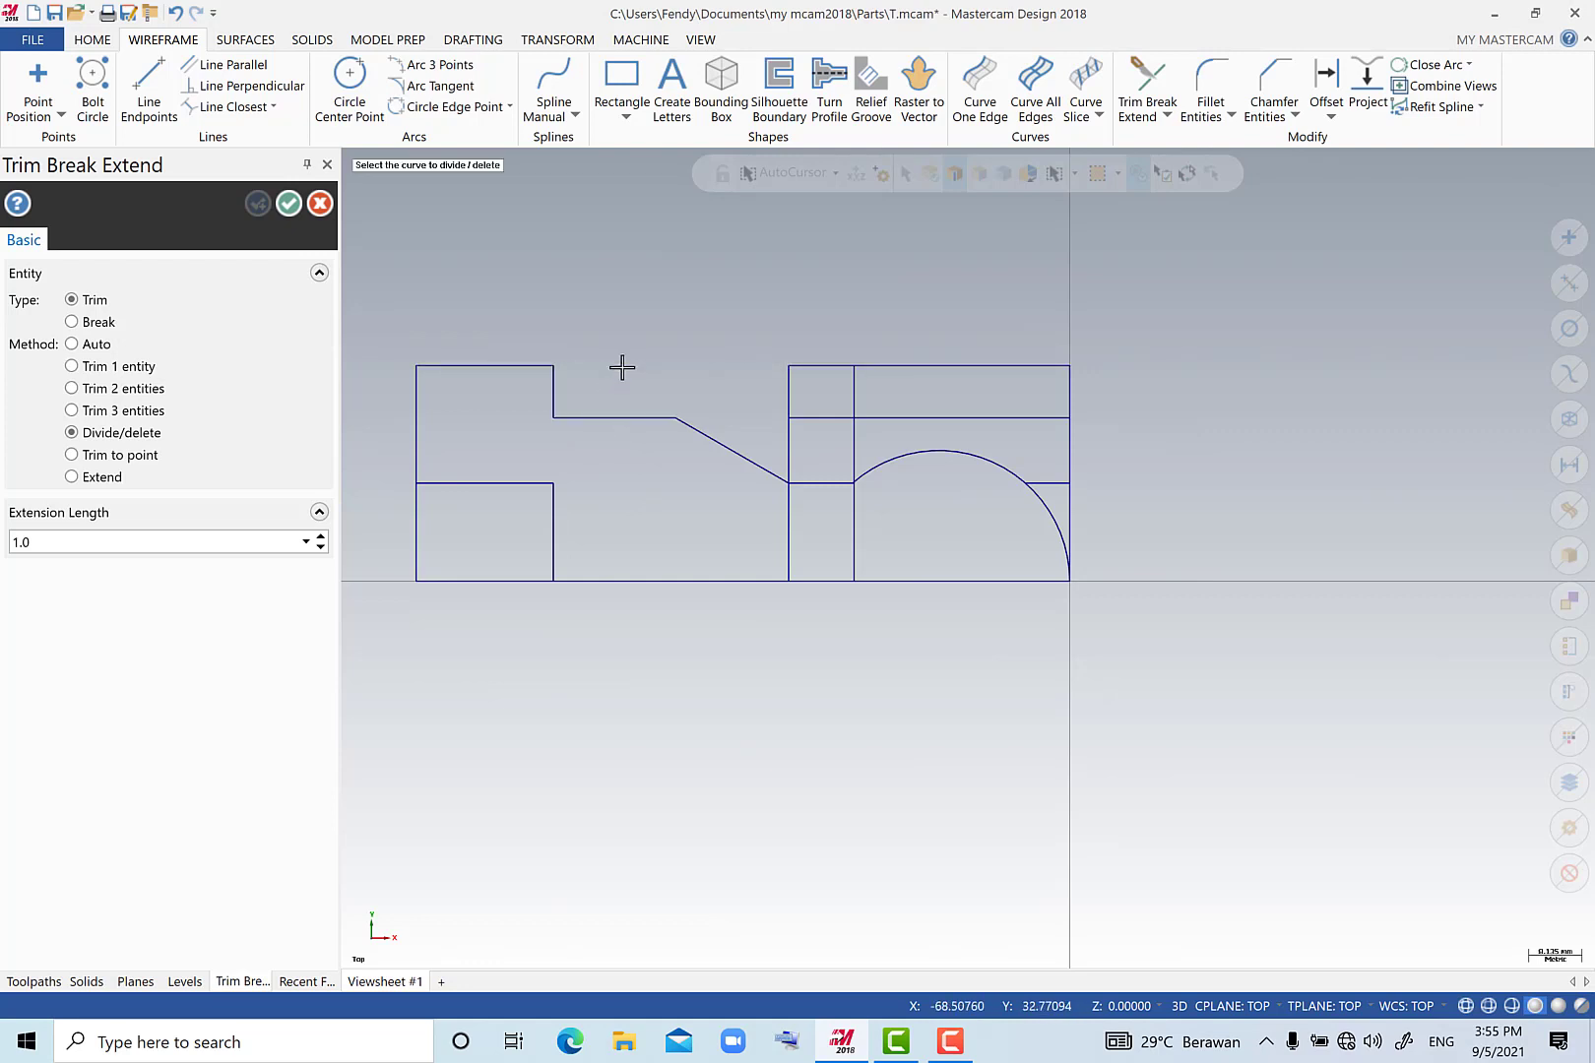
key(Escape)
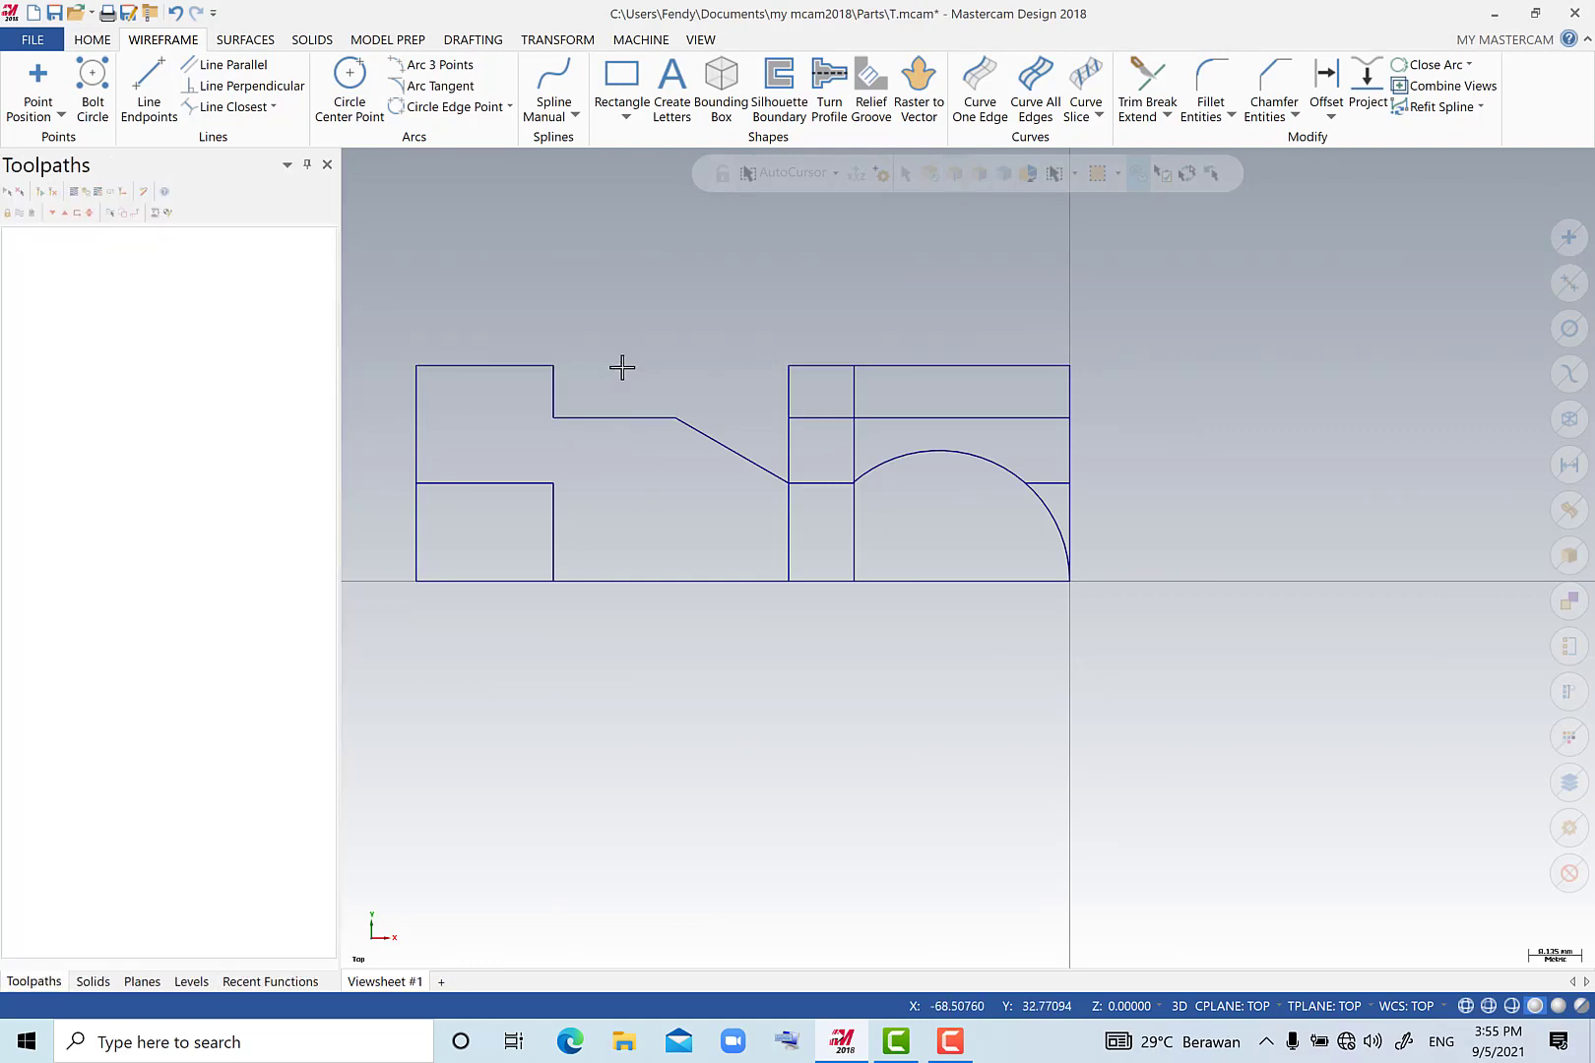
Delete the leftover vertical and horizontal construction lines around the arc and inside the left block, leaving only the profile outline.
click(789, 382)
click(855, 395)
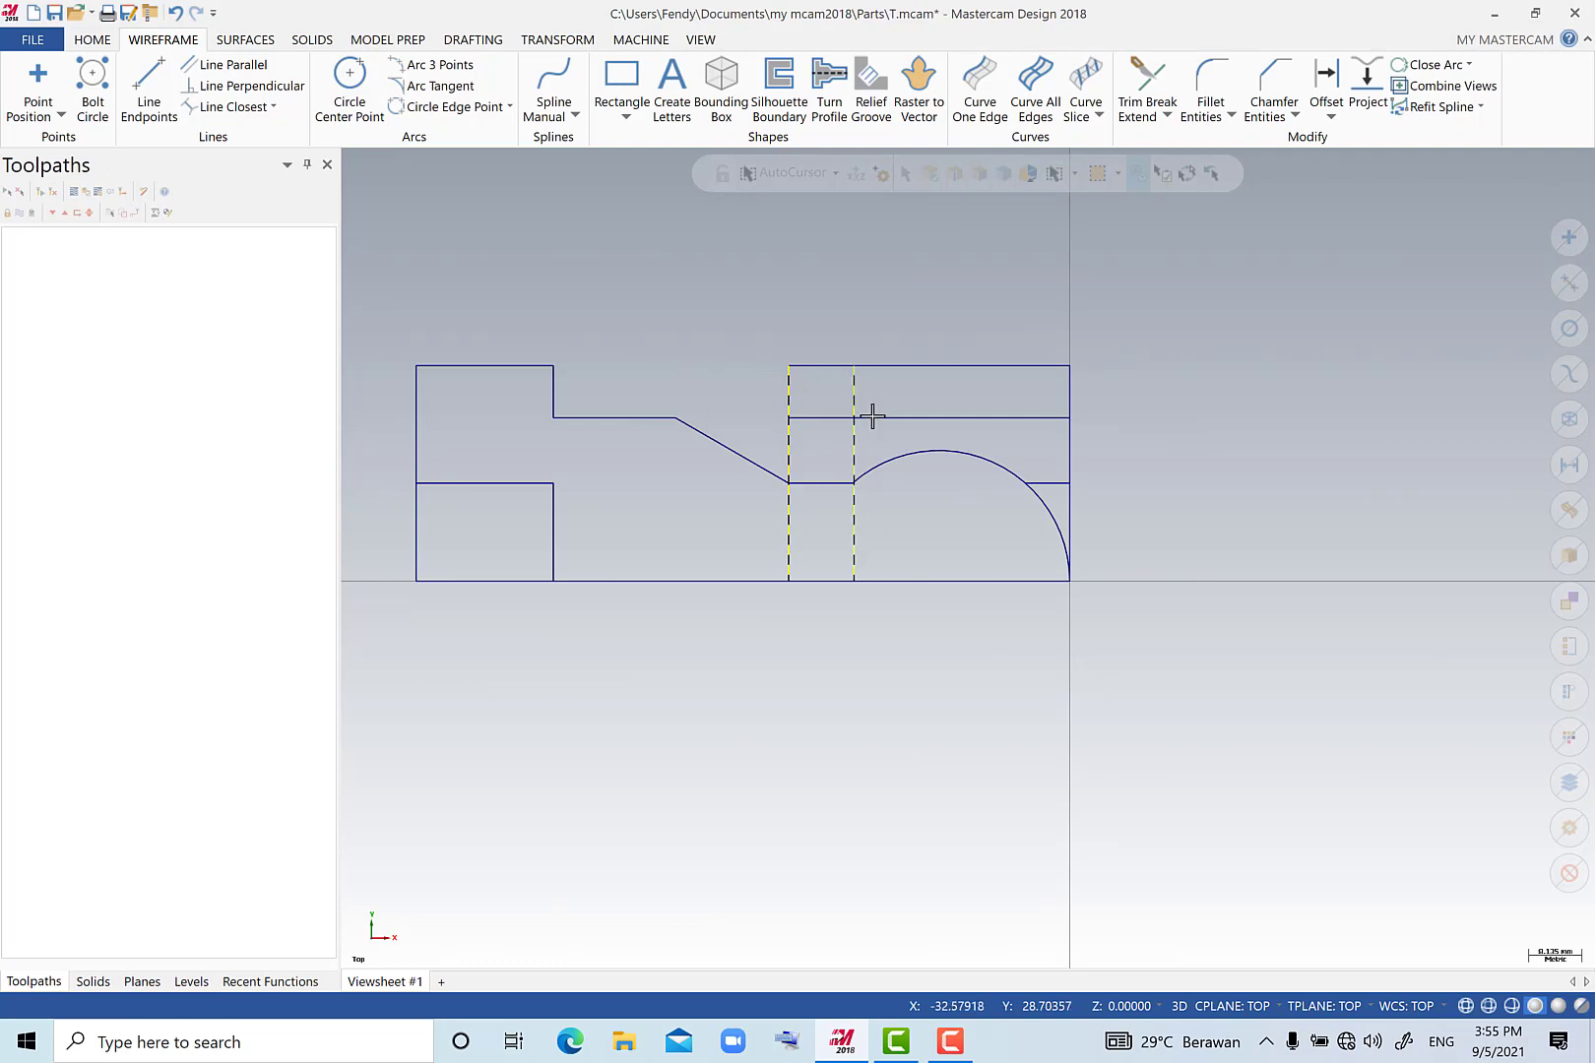
click(879, 418)
click(951, 365)
click(1051, 487)
click(1047, 483)
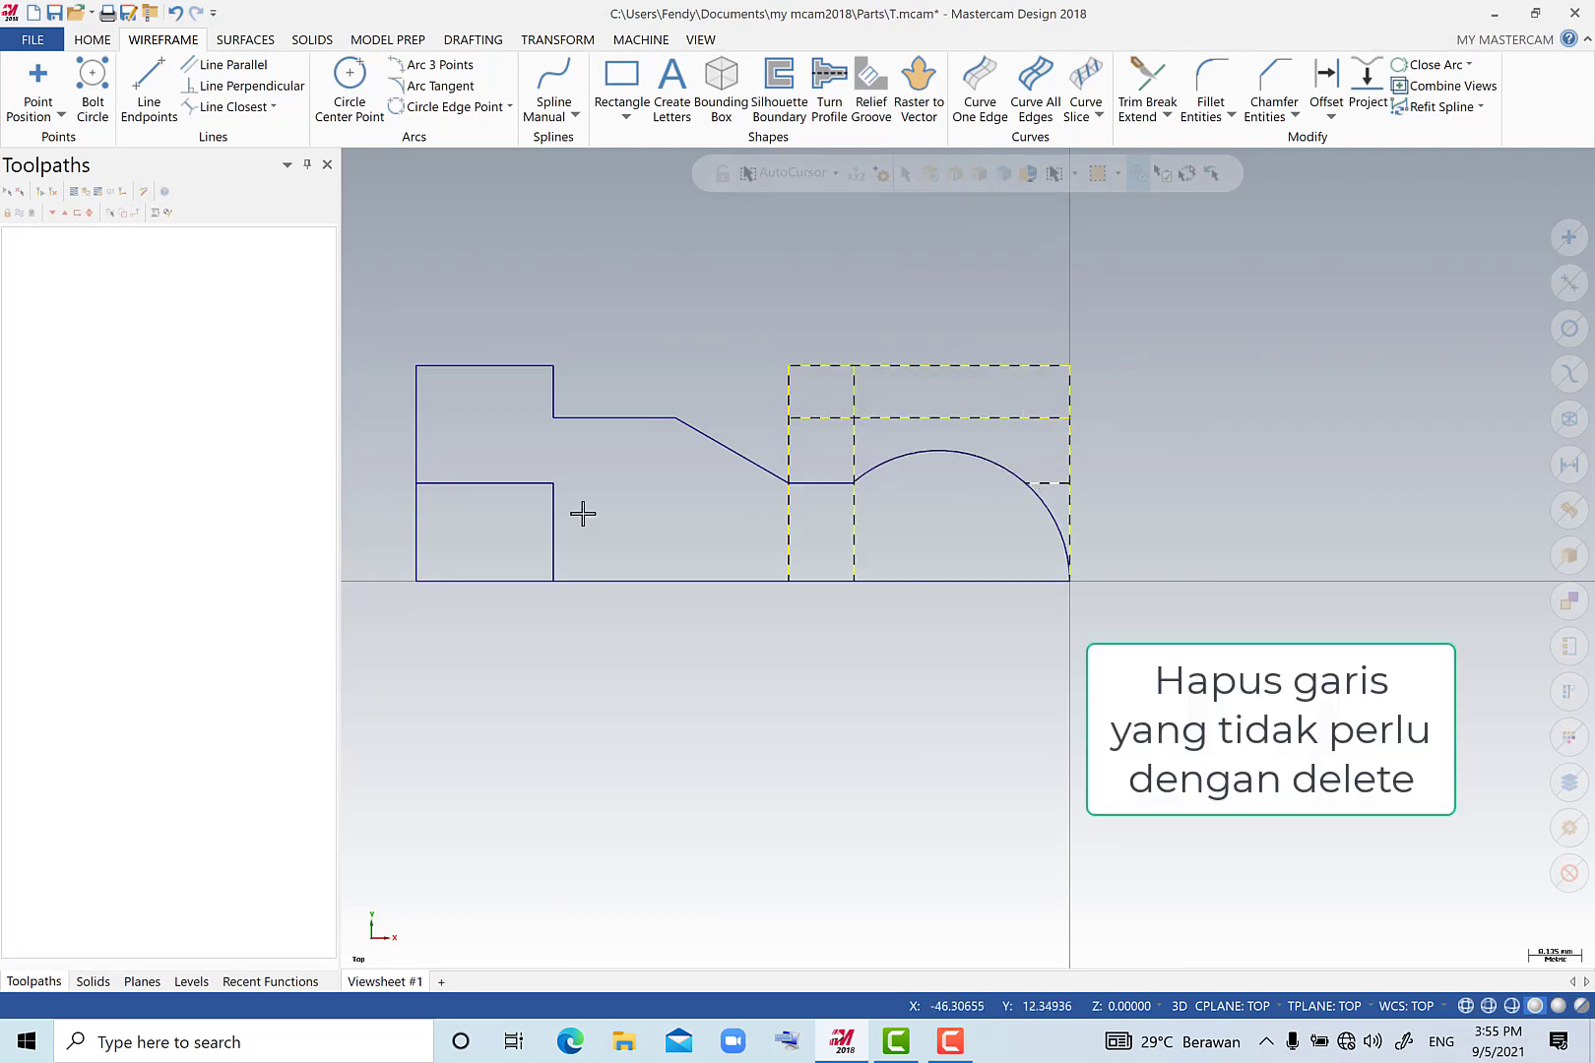
click(520, 482)
key(Delete)
Create a line parallel to the left shoulder's short vertical edge, offset 7 mm to the right.
scroll(608, 424, up, 1)
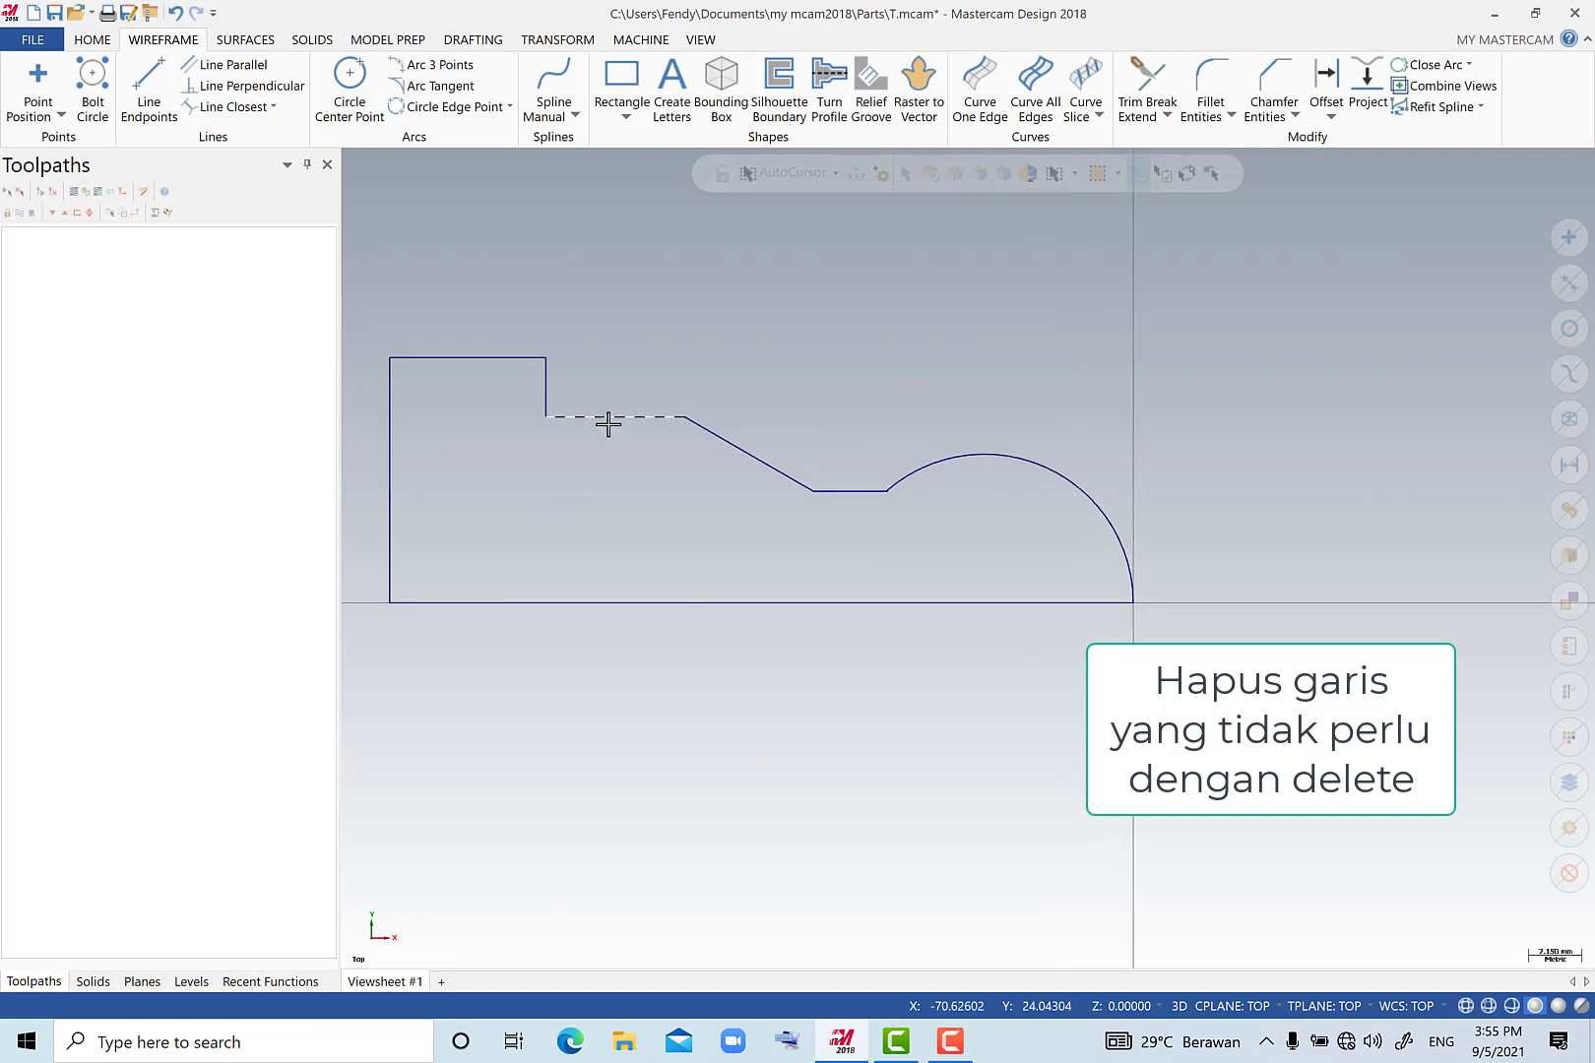
click(226, 65)
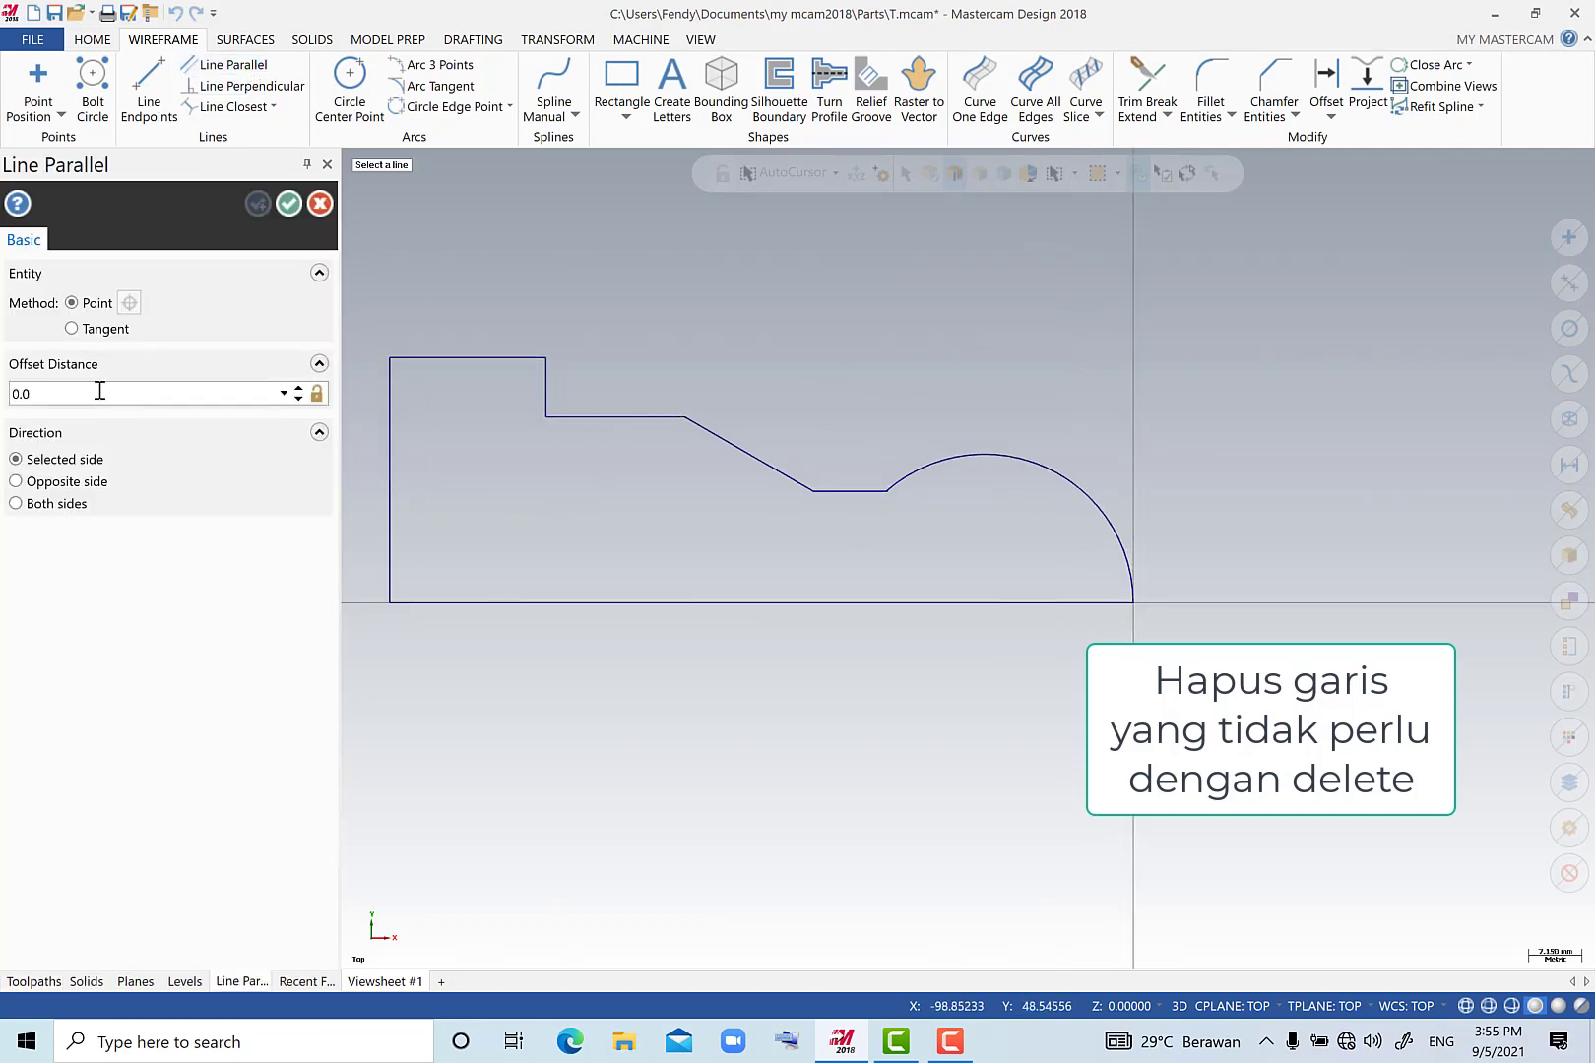
click(92, 398)
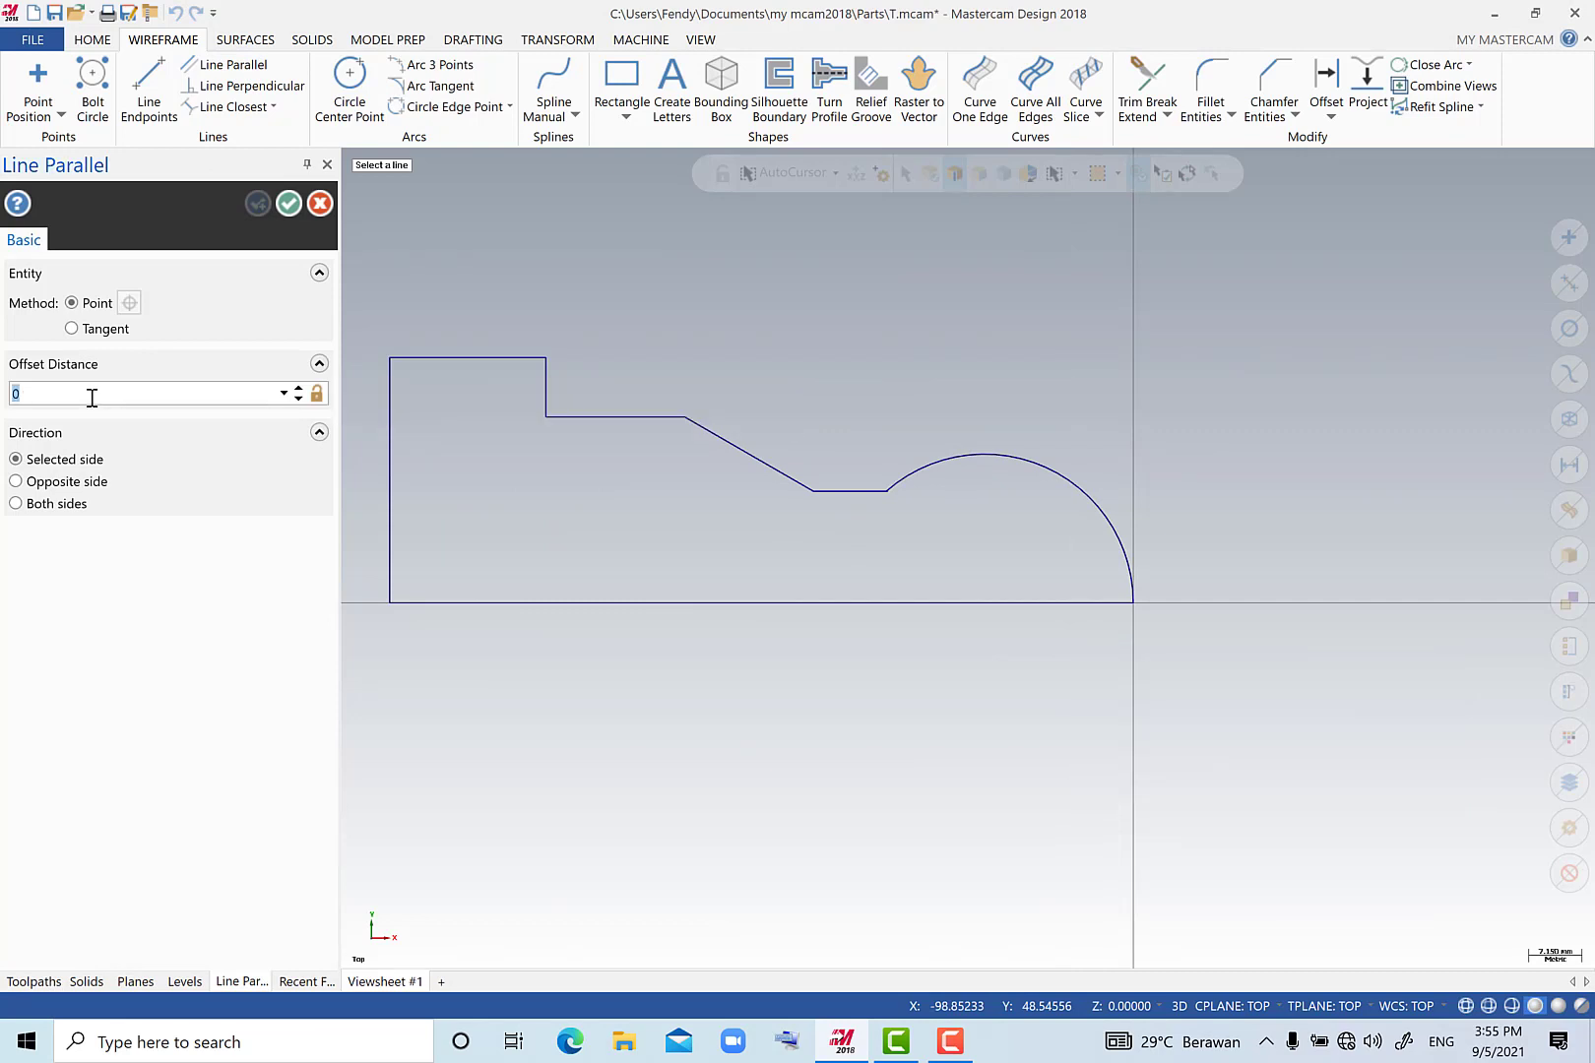
text(7.0)
click(544, 376)
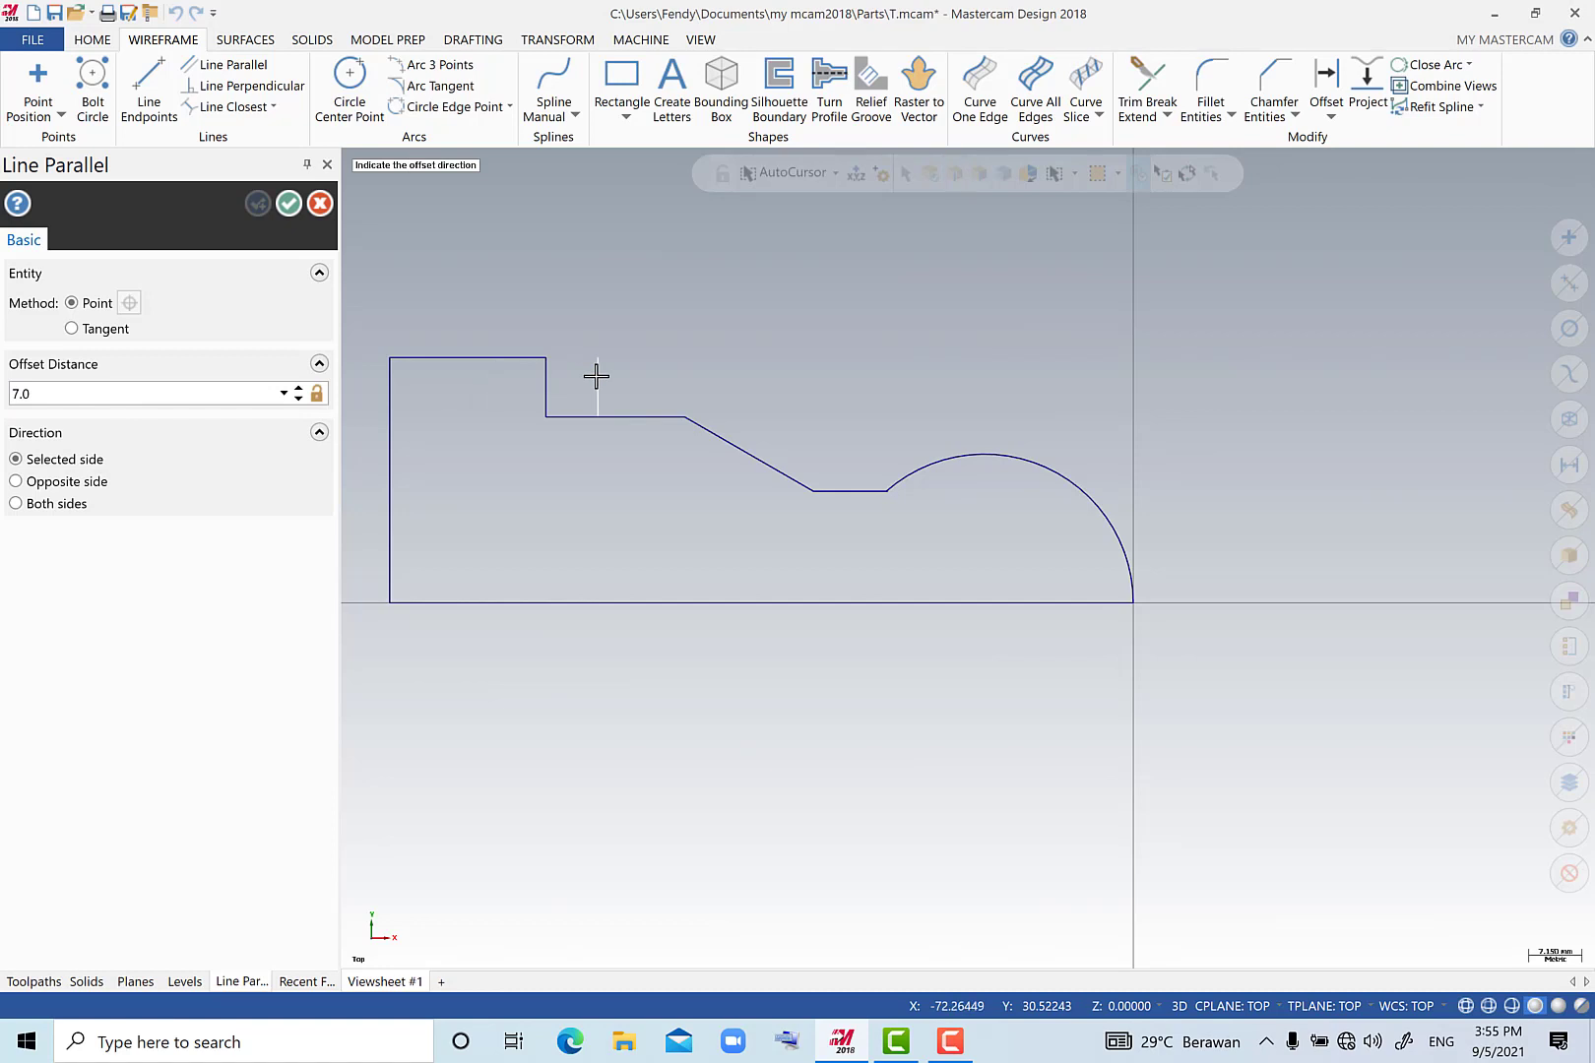
click(595, 374)
click(264, 203)
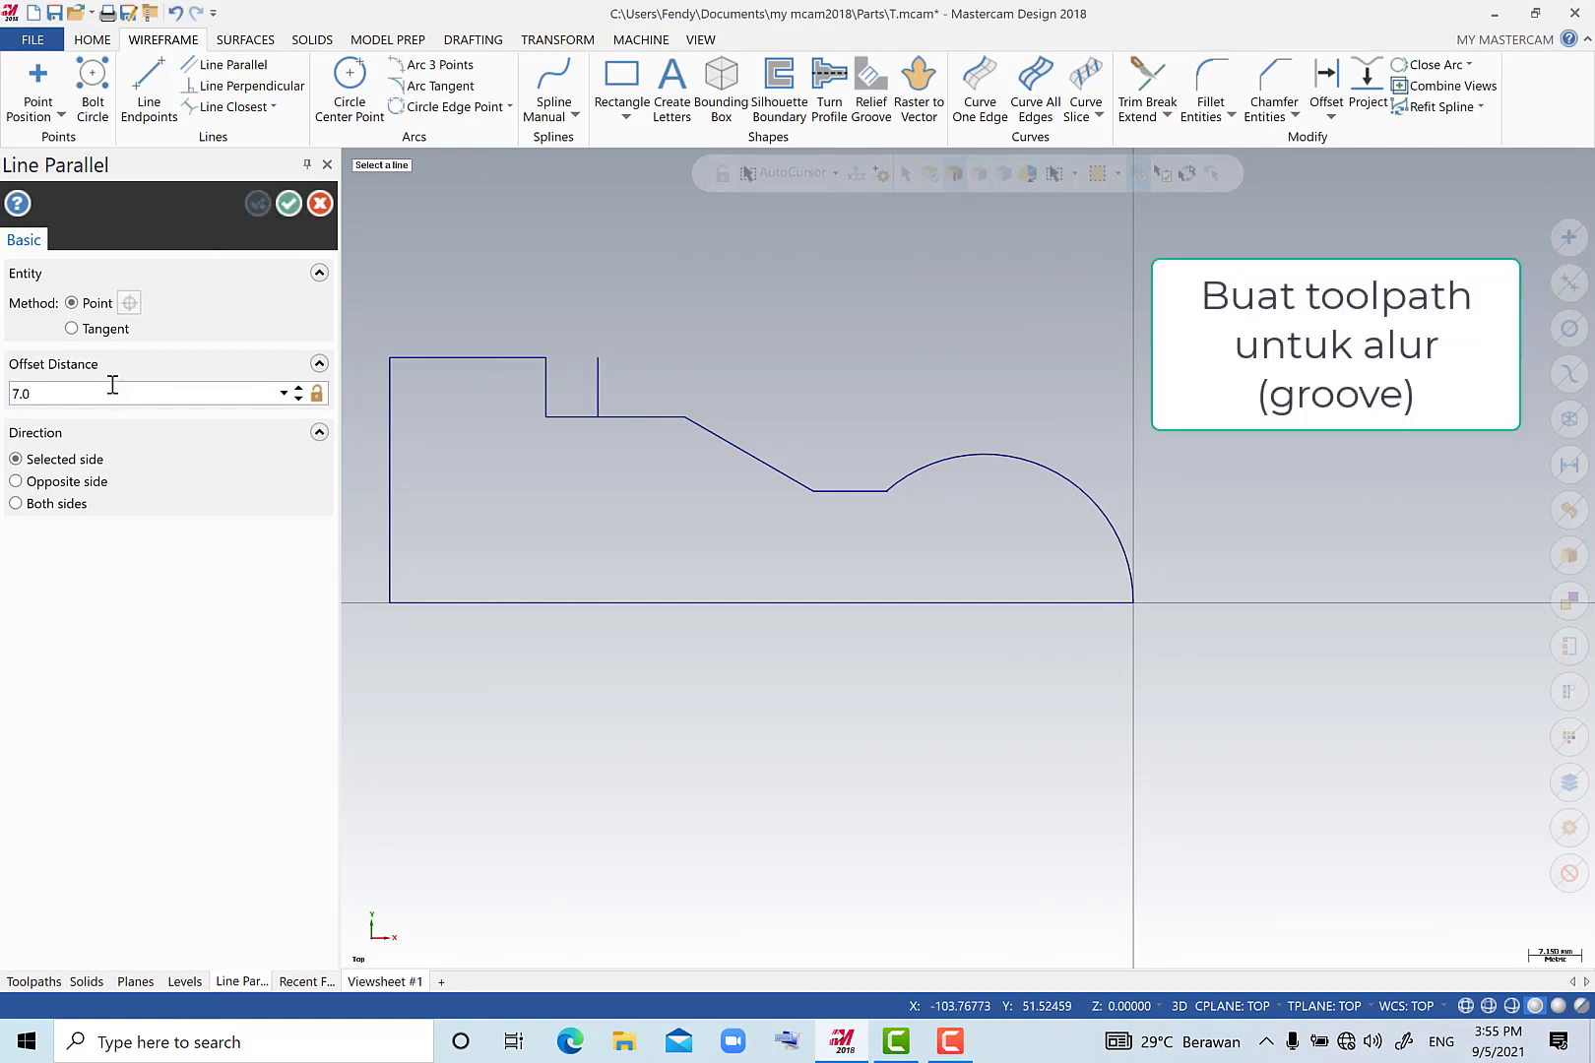
Create a second groove line parallel to the new short vertical line, offset 3.5 mm to the right.
text(3.5)
click(600, 375)
click(649, 382)
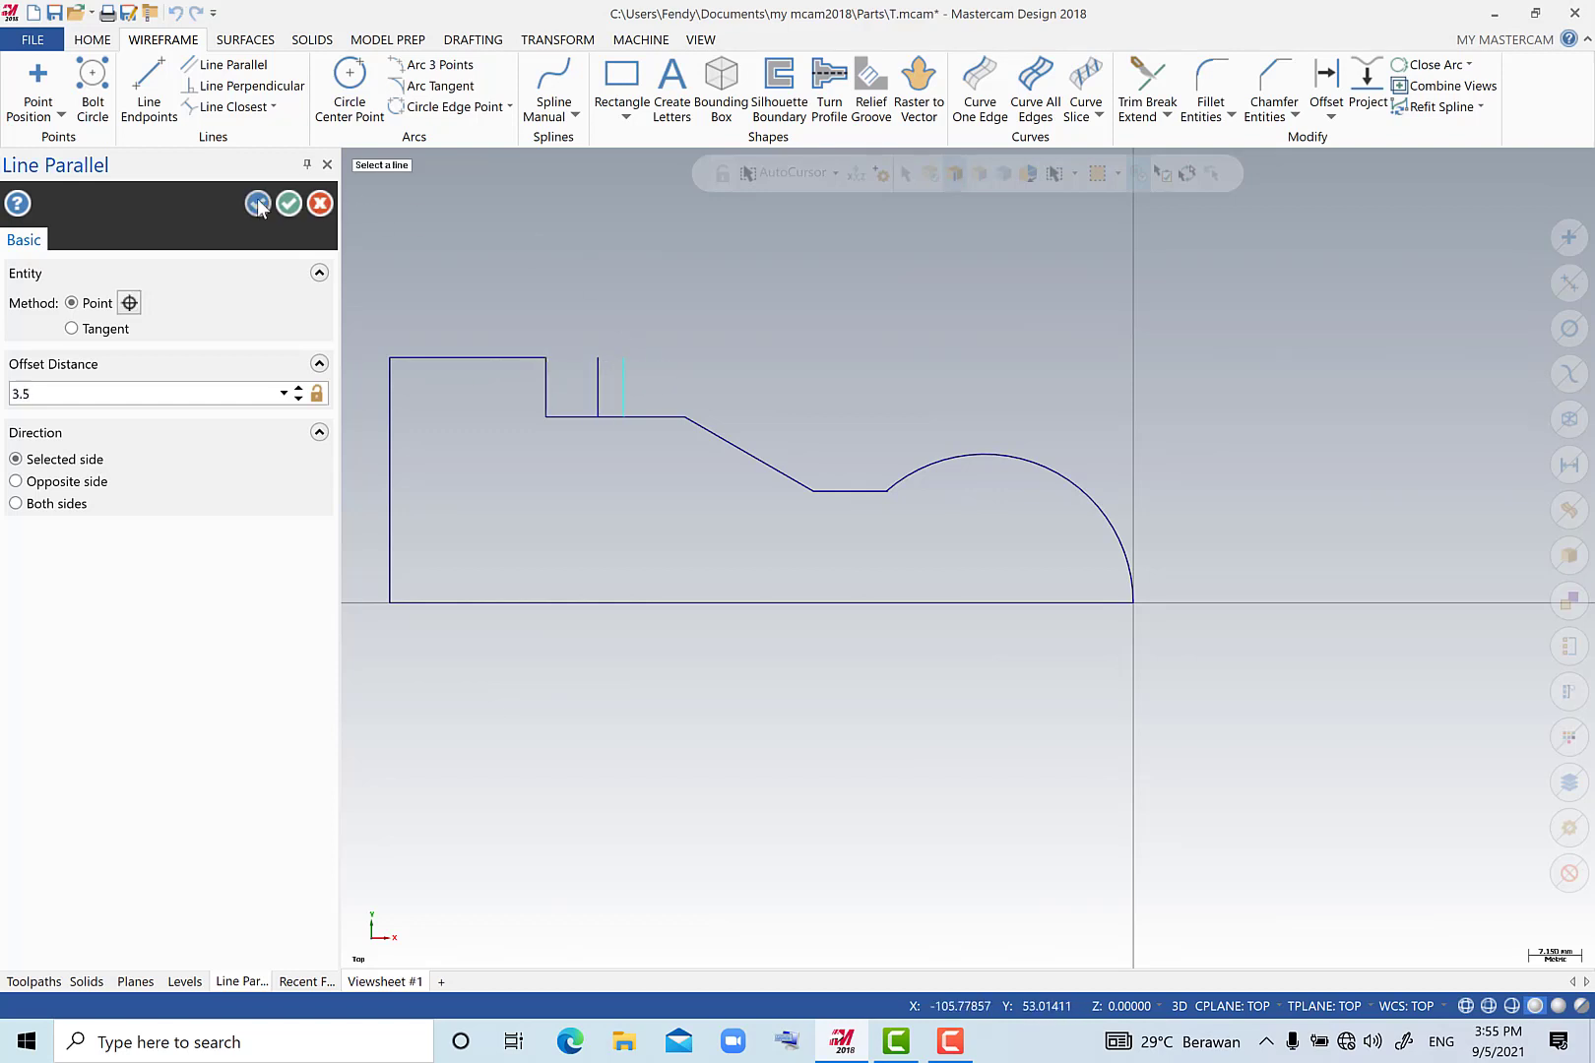
Create a line parallel to the horizontal edge beside the shoulder, offset 2 mm downwards, for the groove bottom.
click(193, 394)
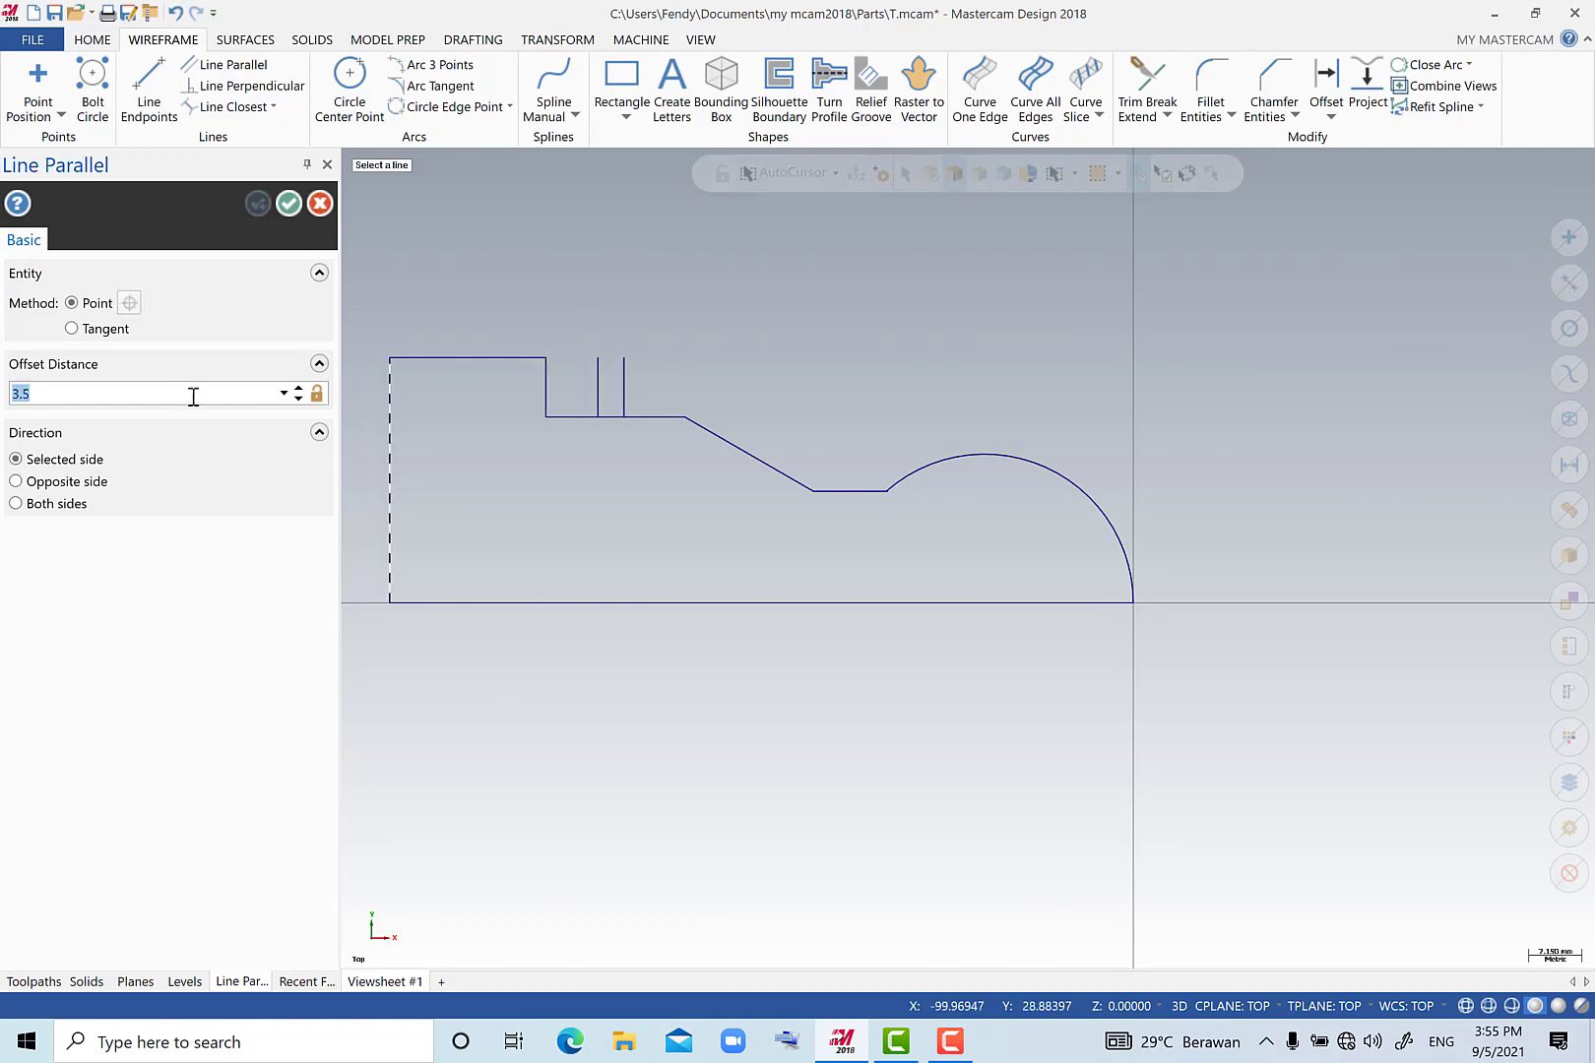
key(Return)
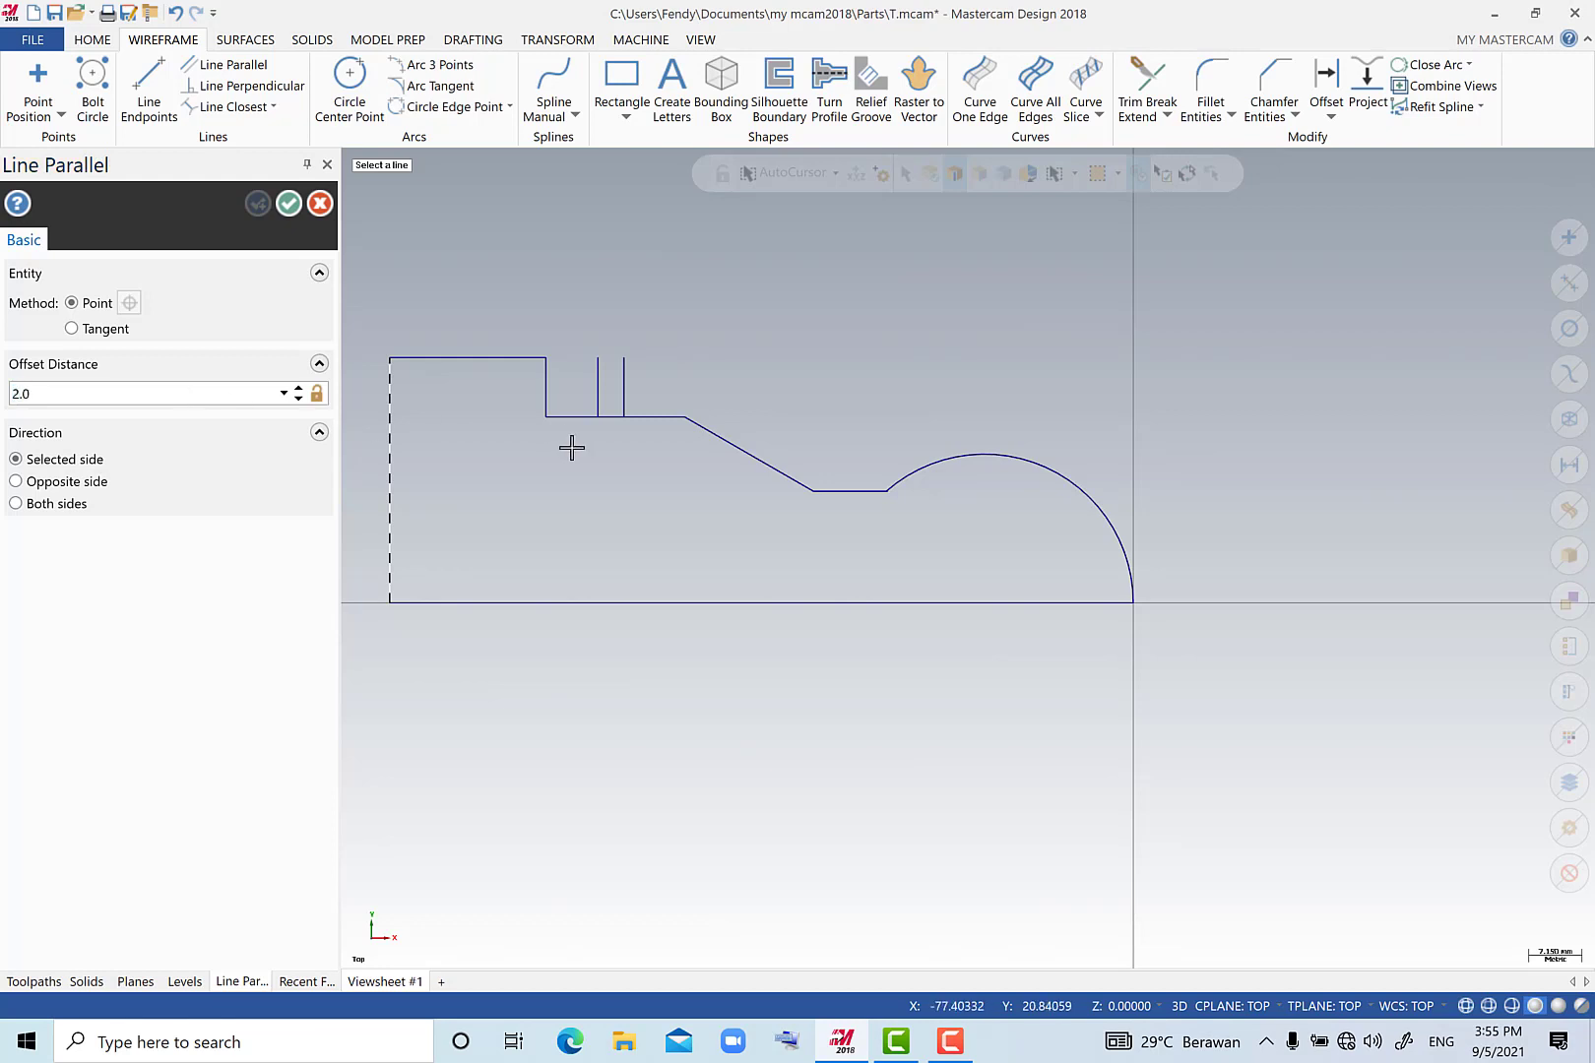
click(577, 418)
click(577, 462)
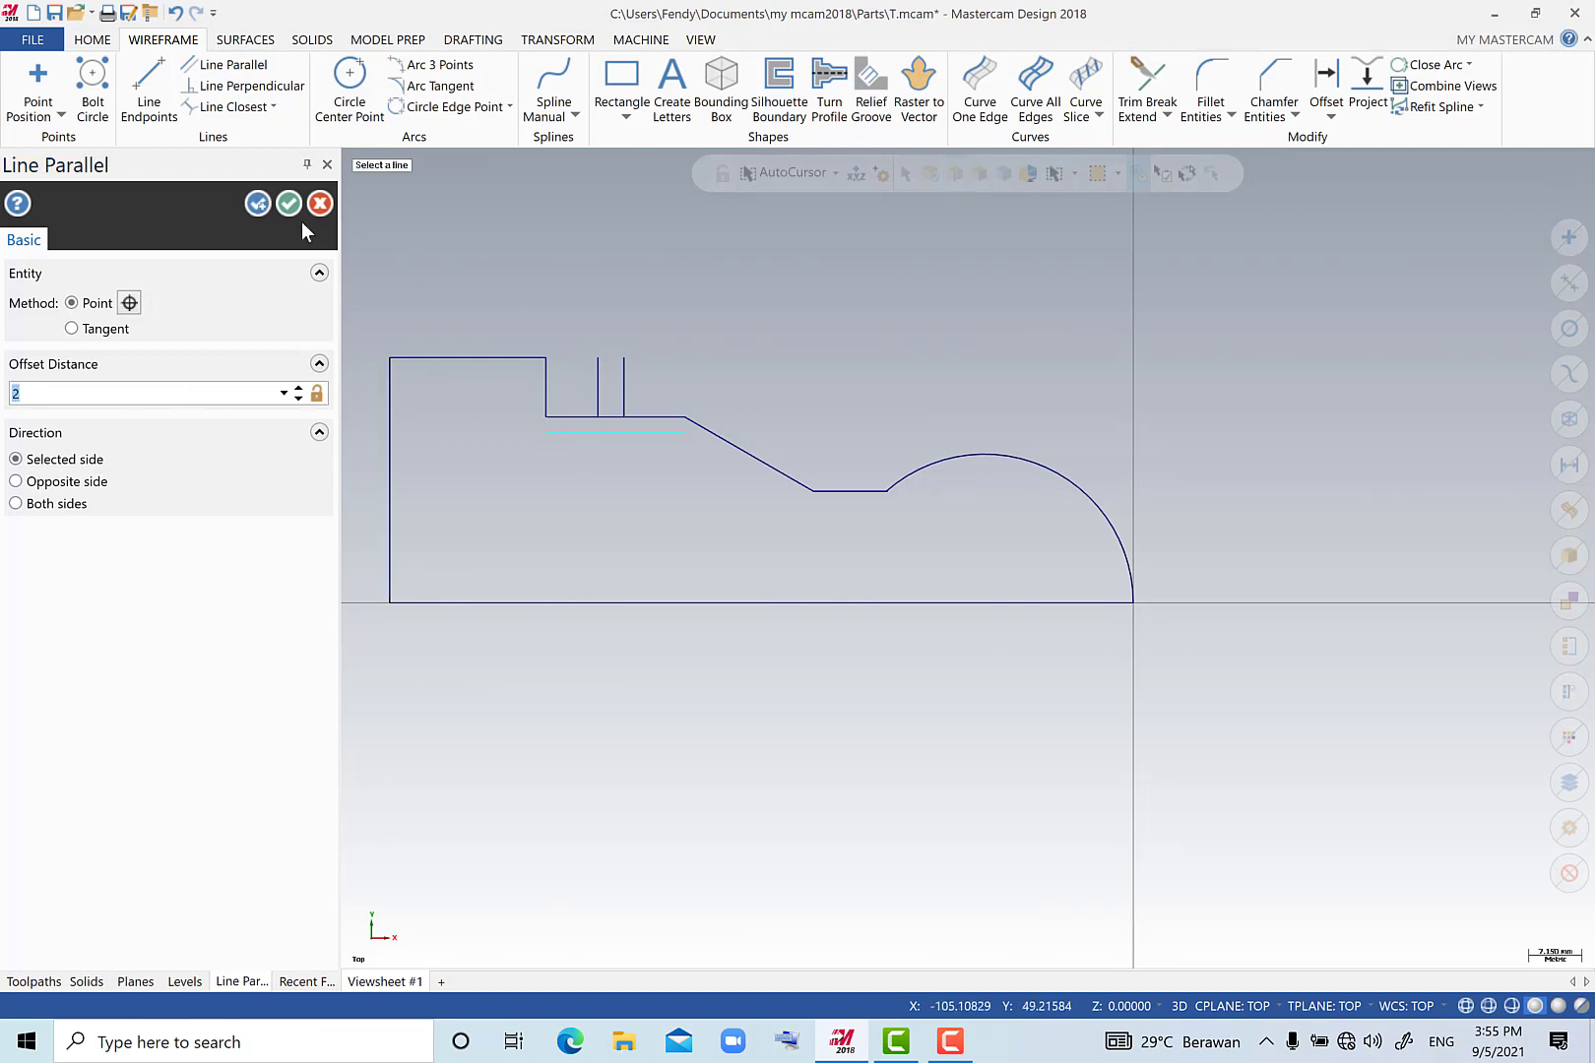
click(288, 203)
Extend the lower ends of both short vertical groove lines by 5 mm so they cross the groove bottom line.
scroll(590, 406, down, 3)
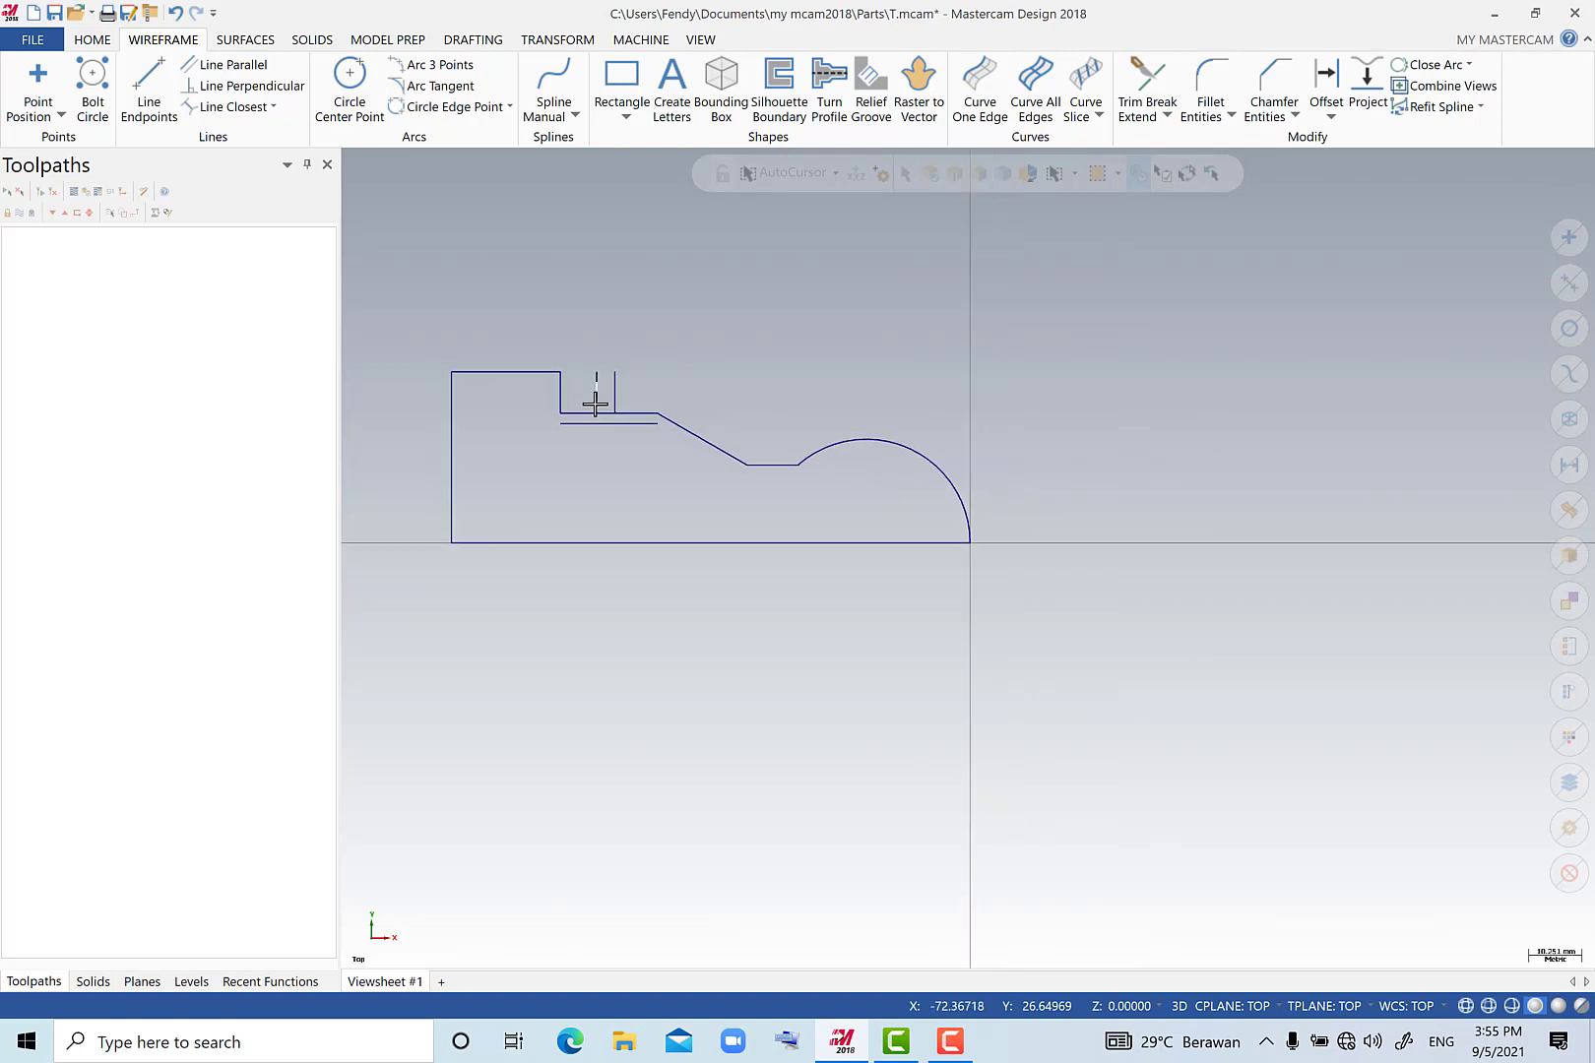
scroll(591, 406, up, 4)
click(1147, 83)
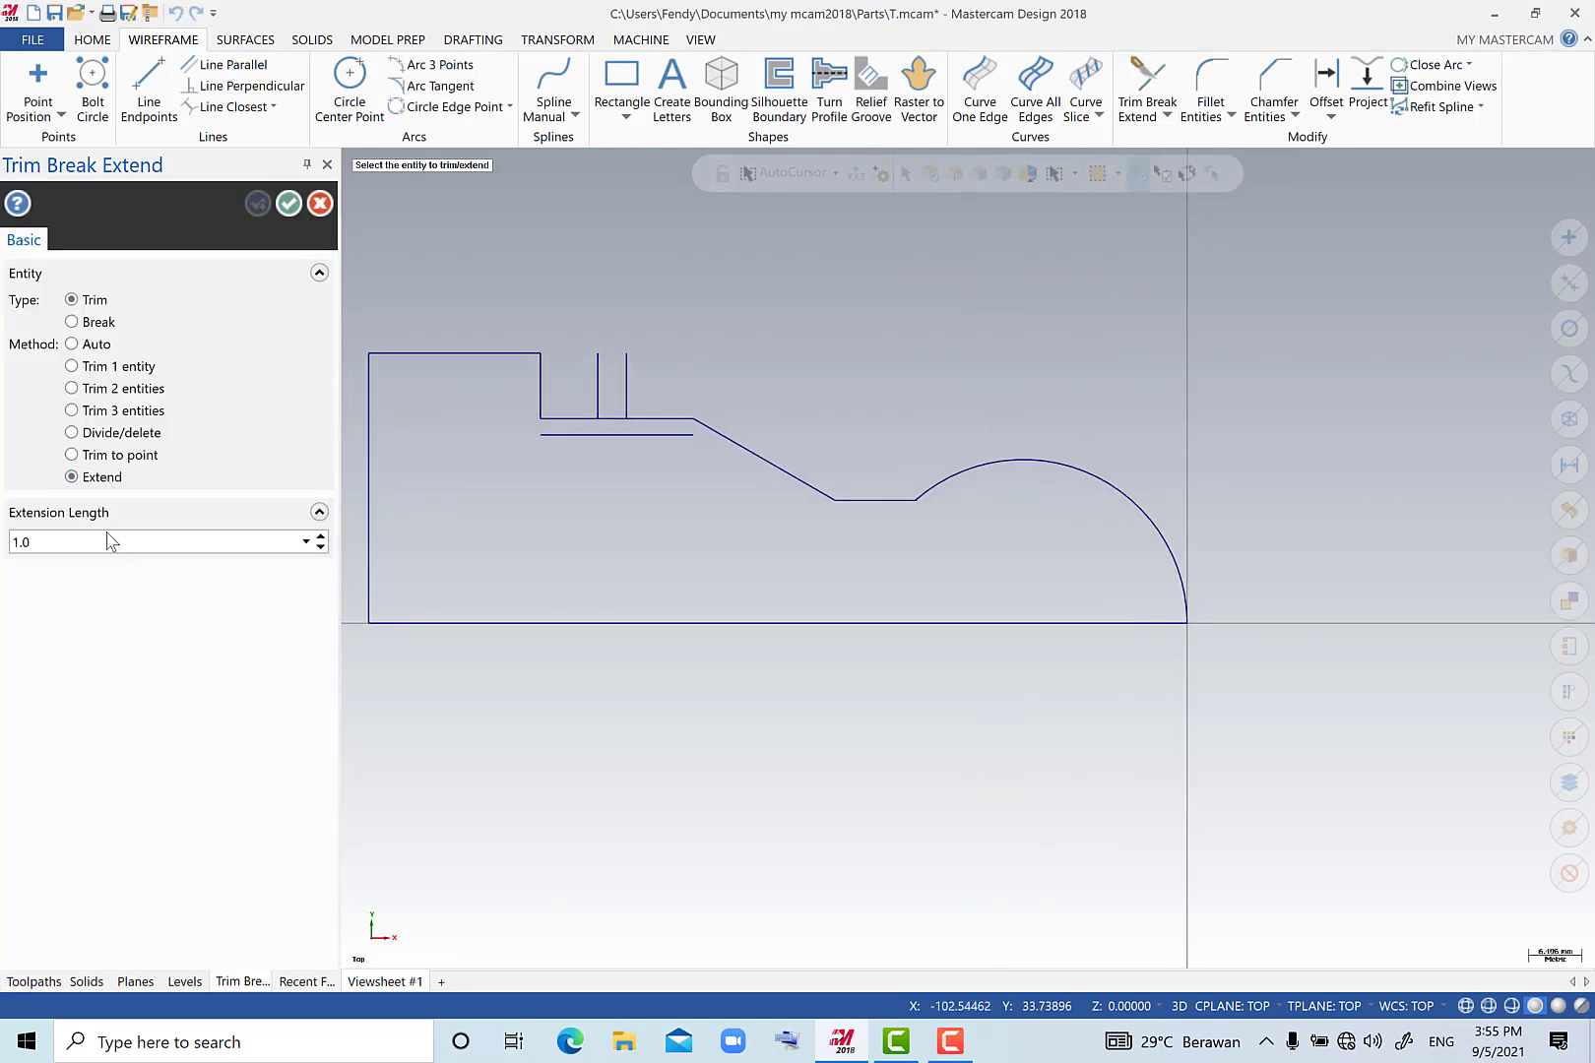
click(109, 535)
key(Return)
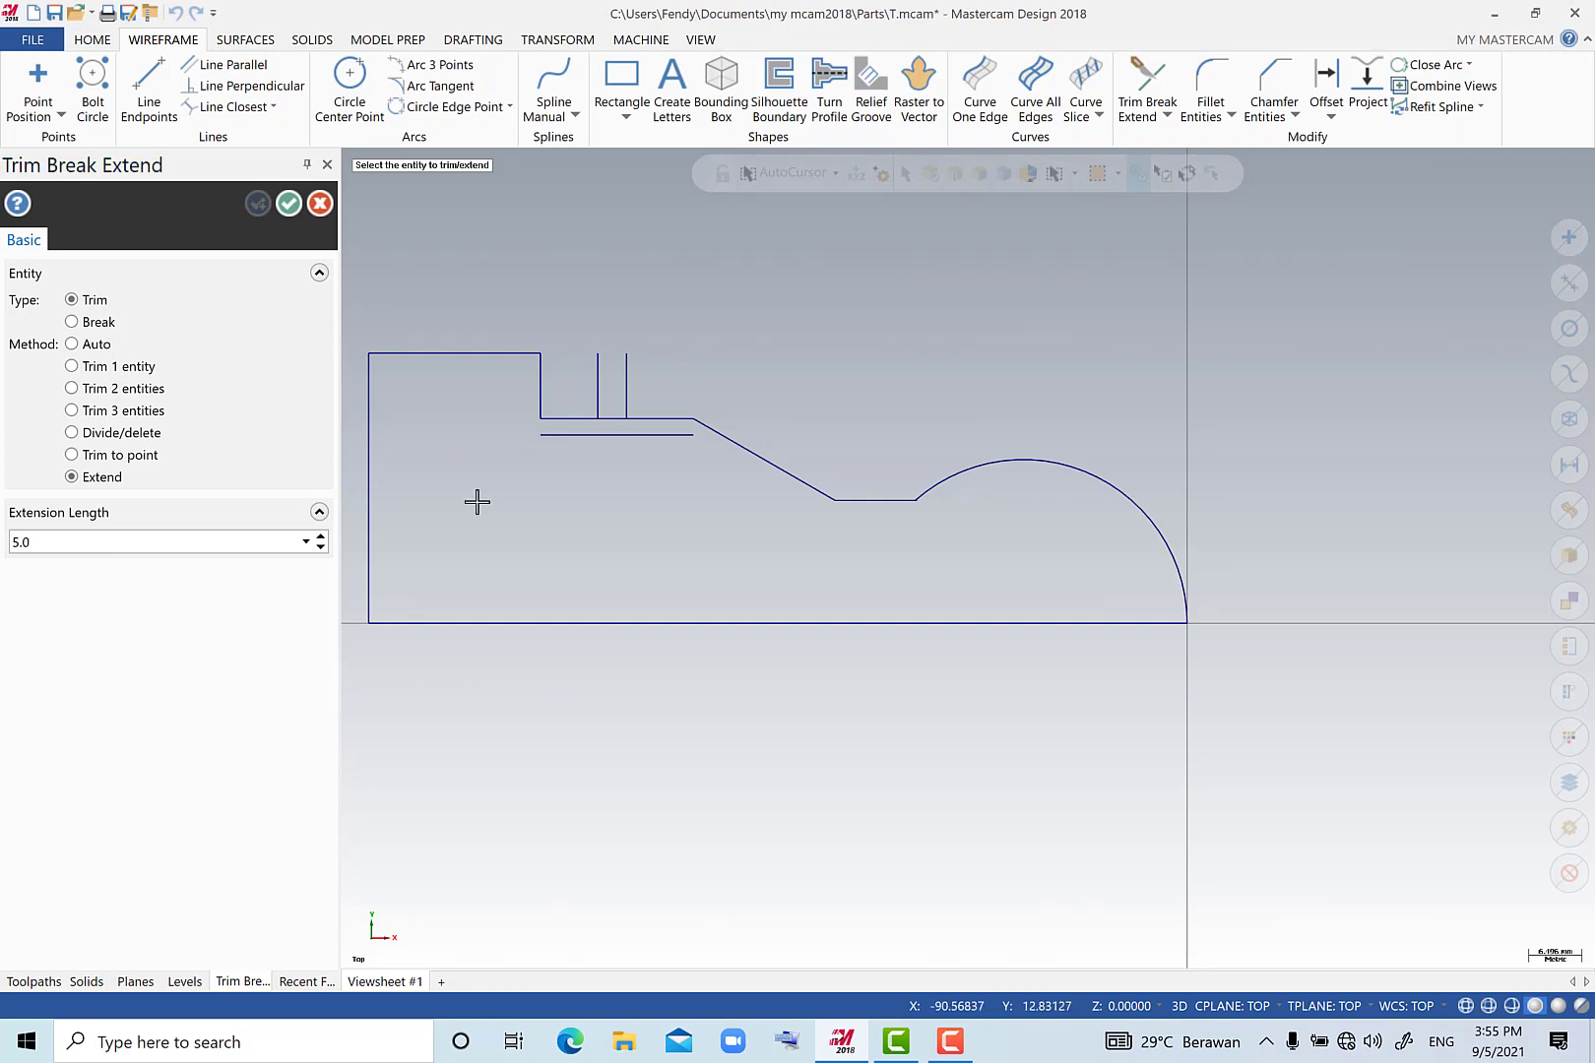
click(597, 396)
click(626, 394)
click(289, 203)
Trim away the groove line portions above the shoulder and beyond the groove corners with Divide/delete, leaving a small rectangular groove.
click(152, 440)
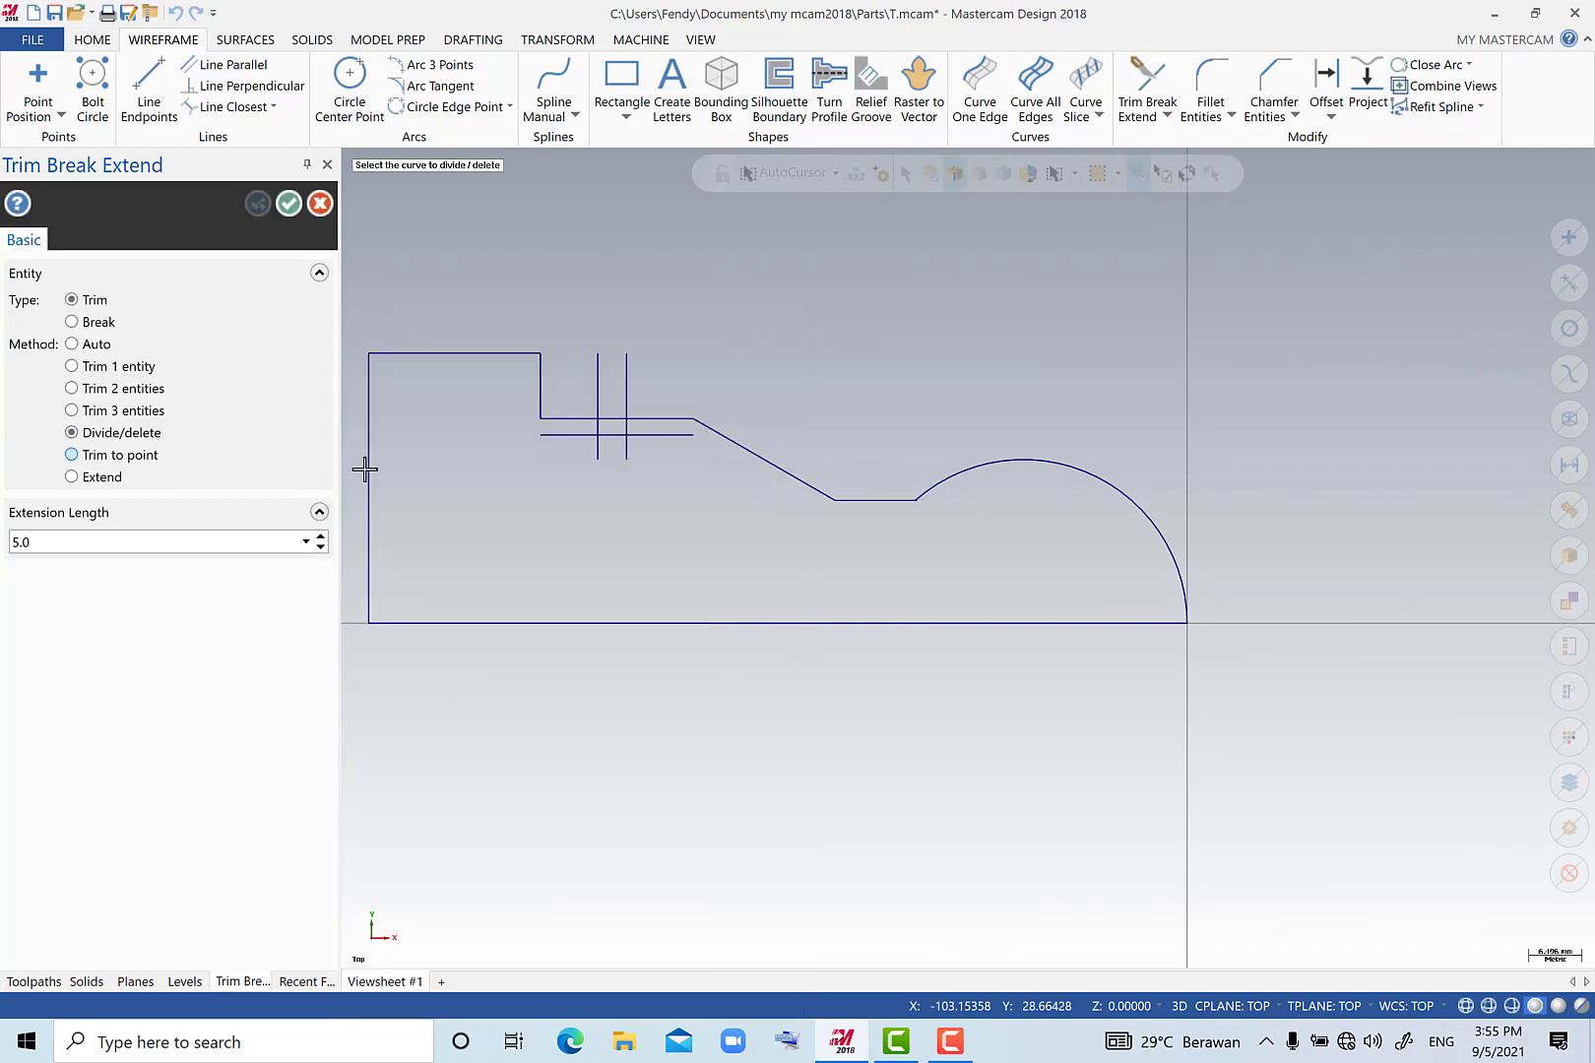
scroll(601, 418, down, 1)
click(599, 397)
click(620, 389)
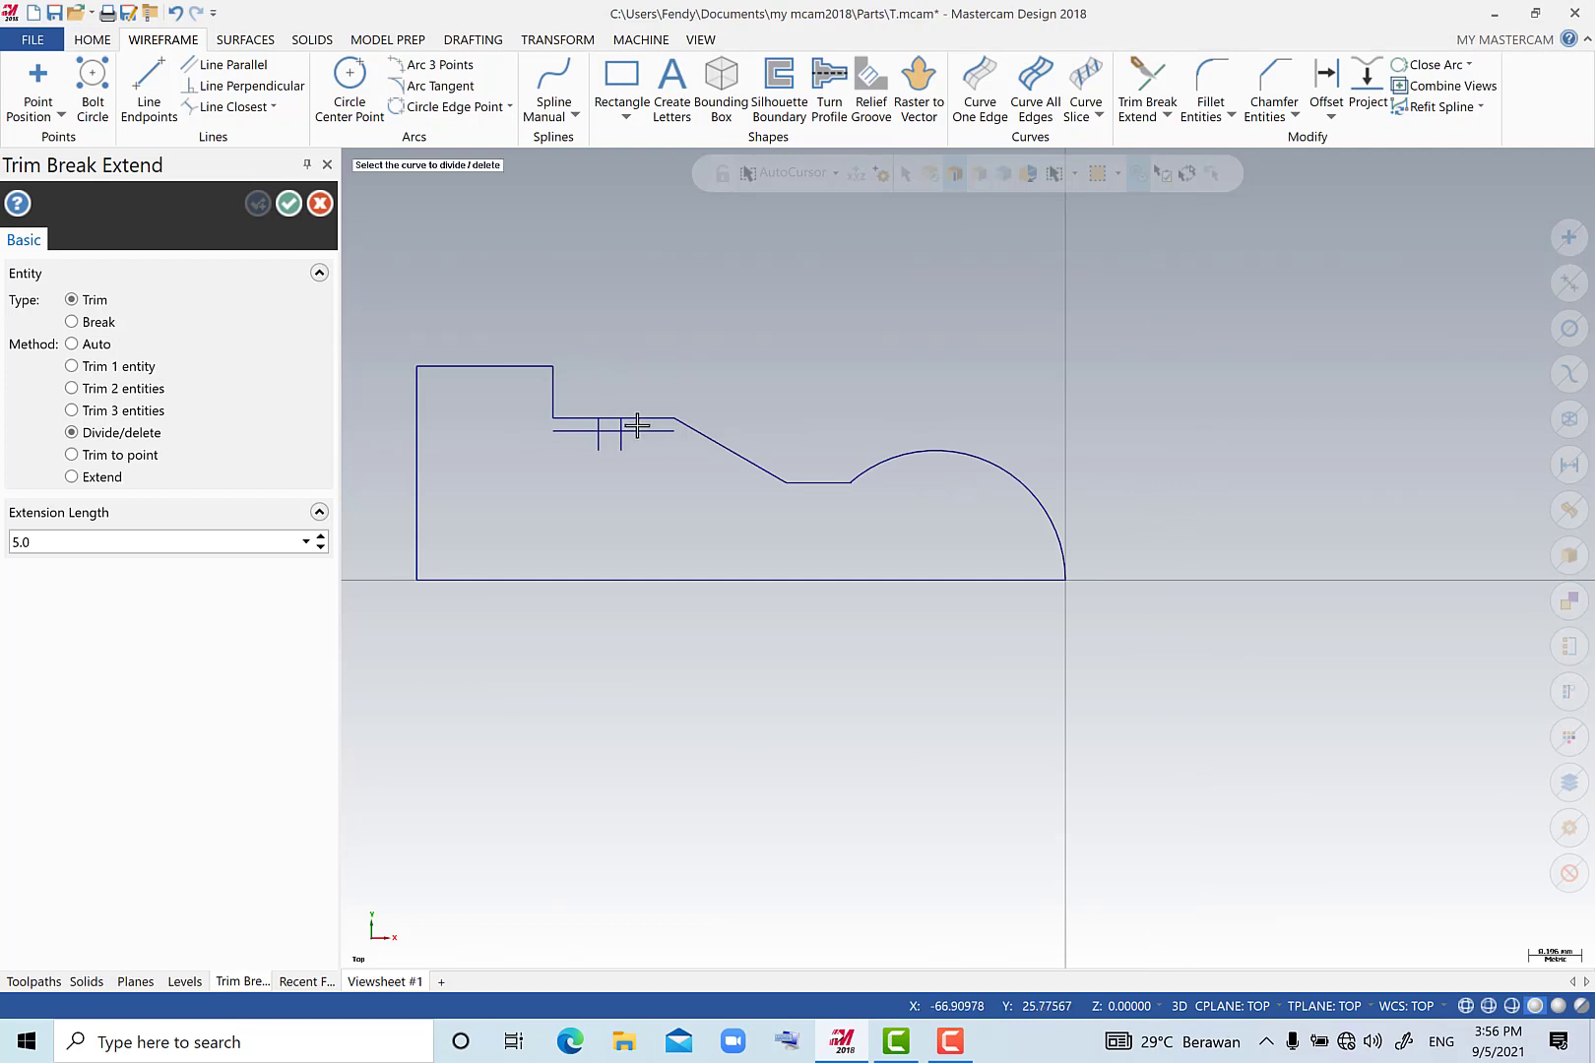
click(638, 430)
click(618, 445)
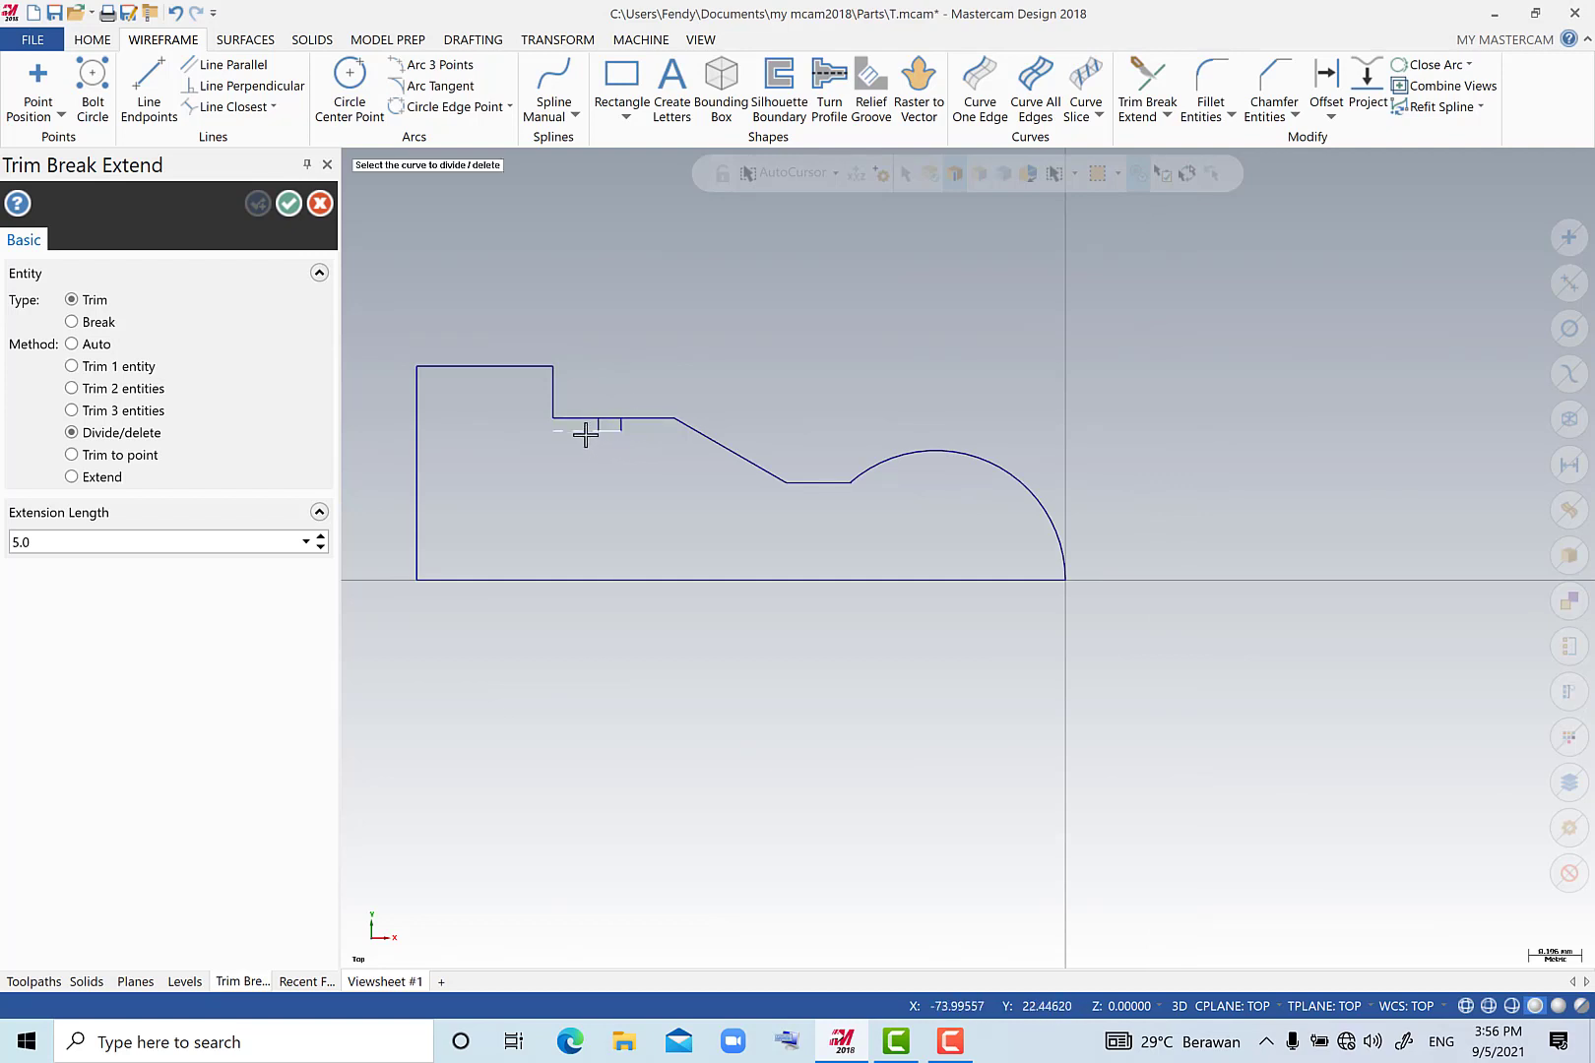
click(588, 430)
click(288, 203)
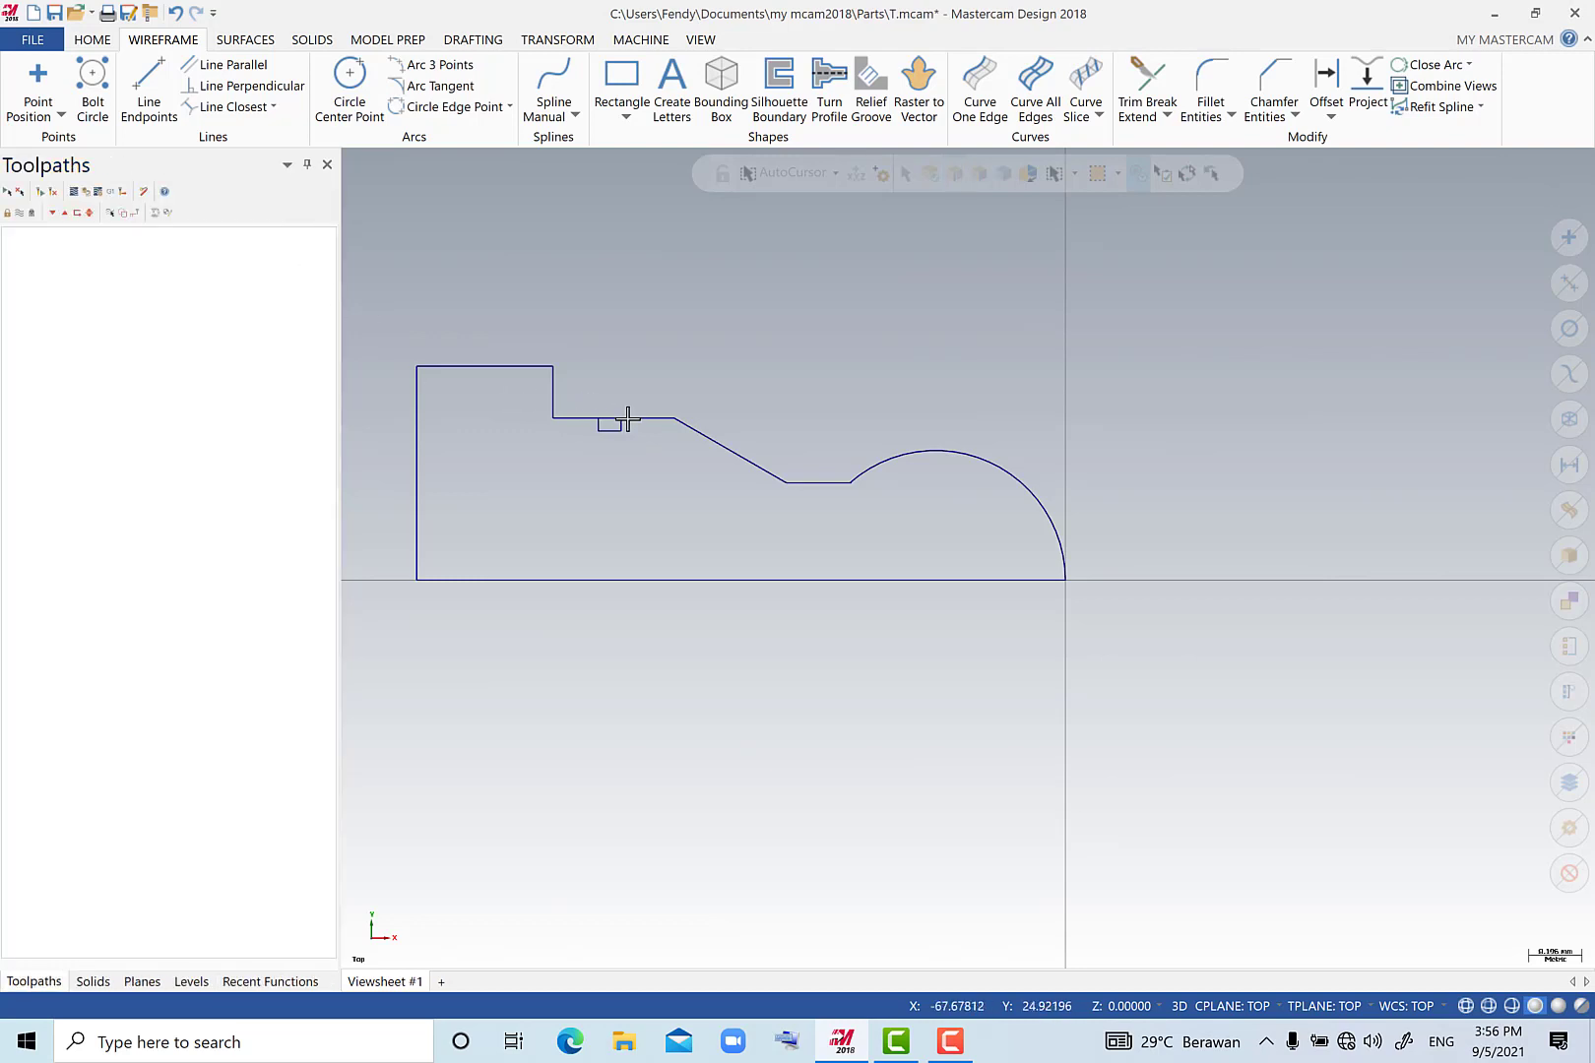
Fillet both ends of the short horizontal line between the taper and the large arc with a 5 mm radius.
scroll(613, 420, up, 2)
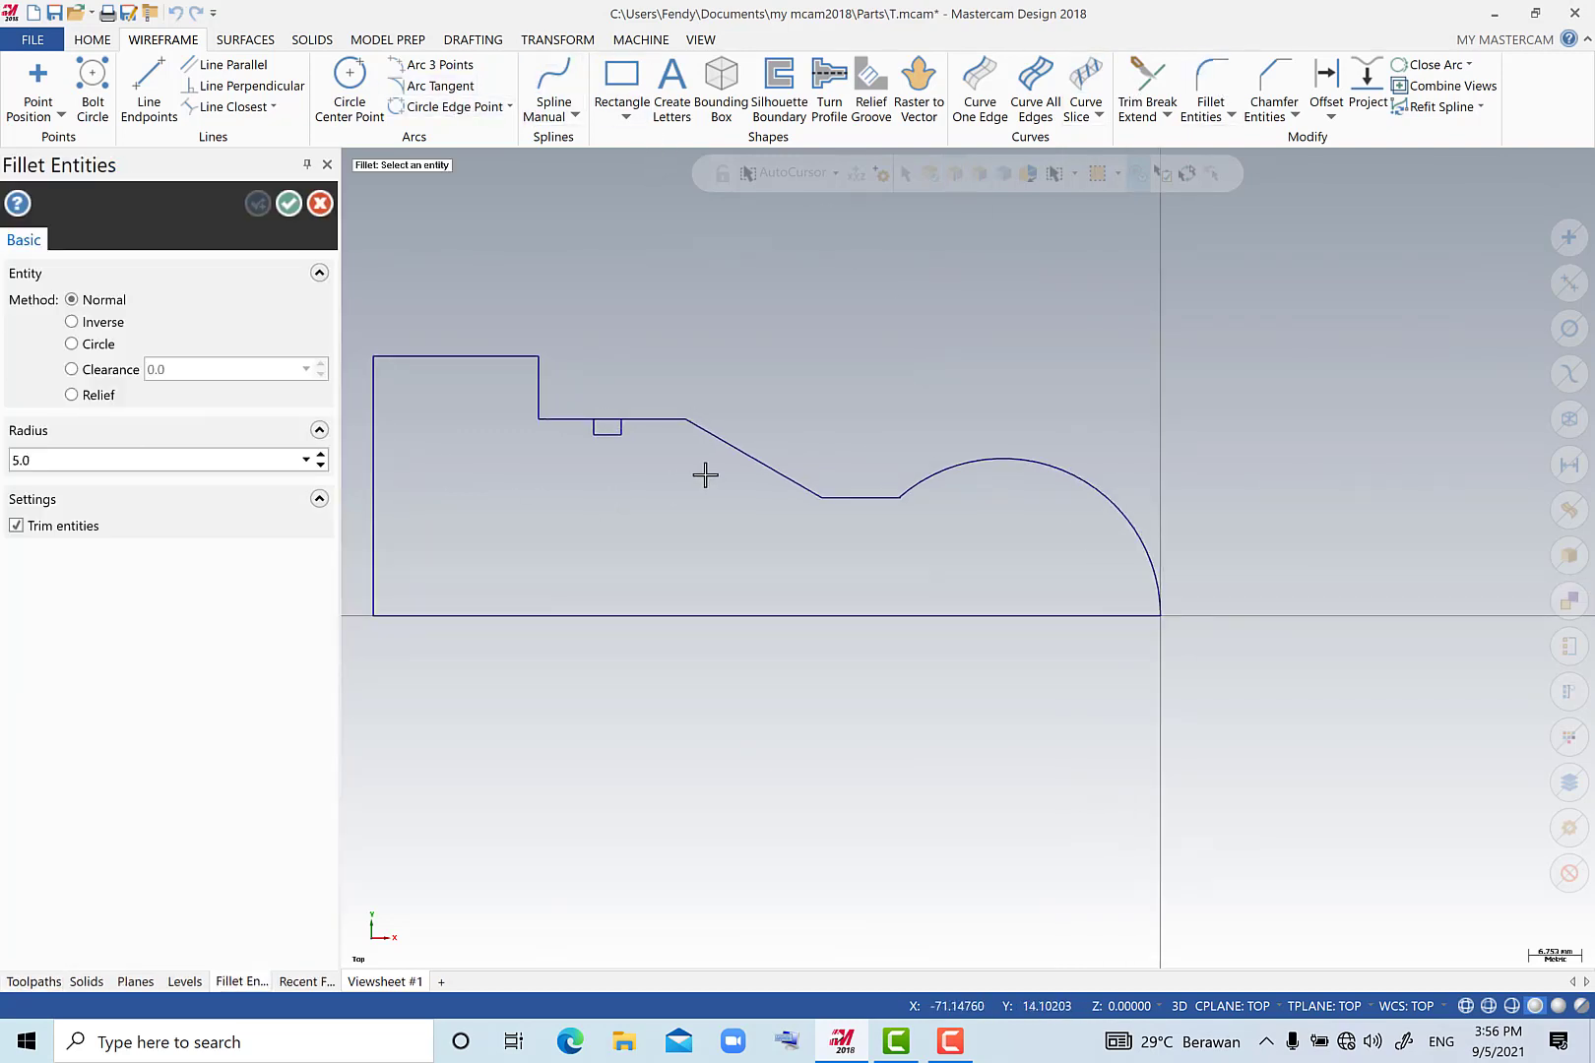
click(770, 473)
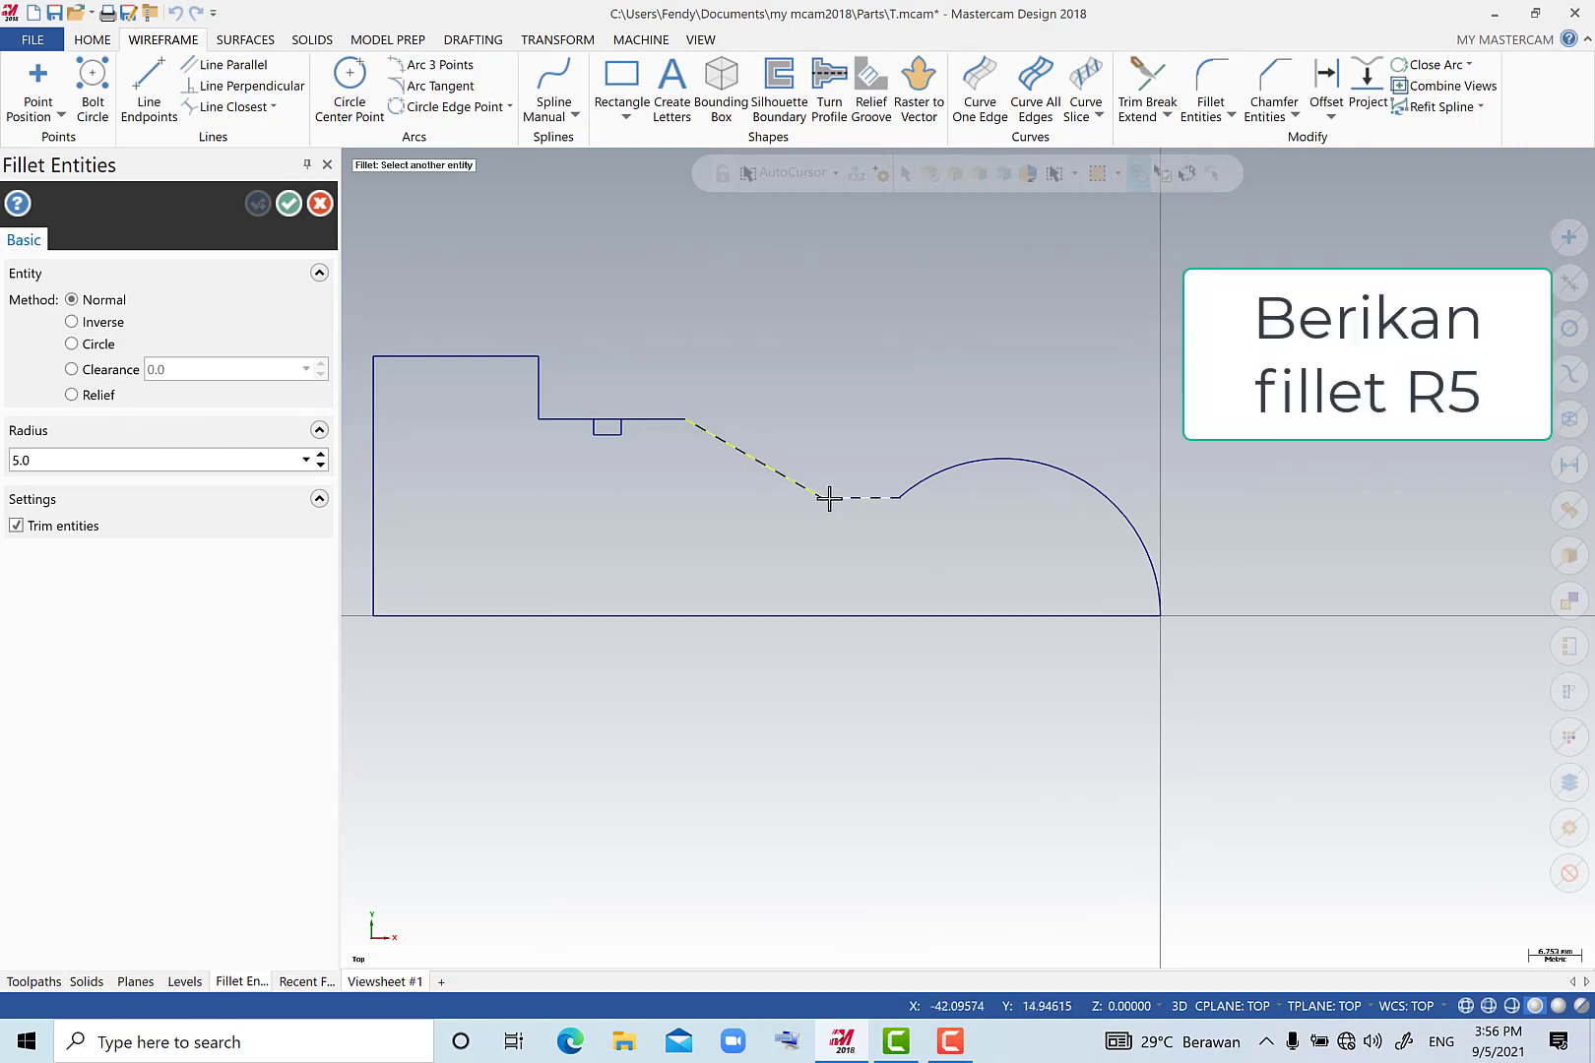
click(829, 495)
click(865, 497)
click(907, 482)
click(291, 204)
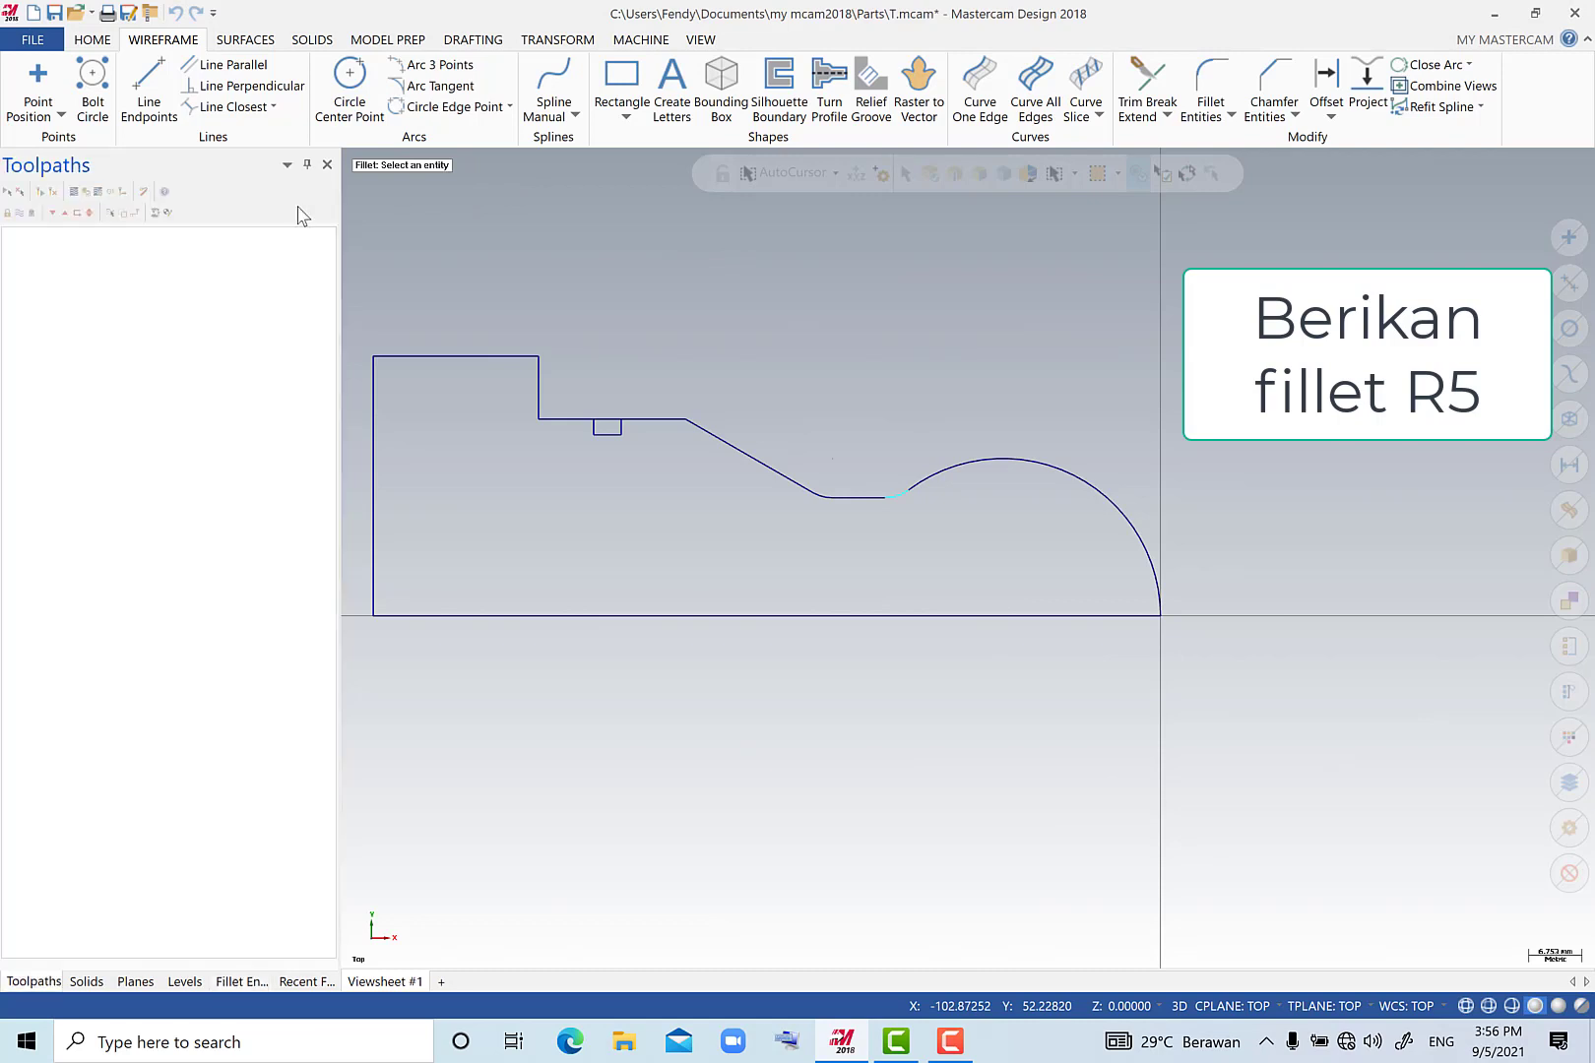
Add the default lathe as the machine for this part.
scroll(827, 556, down, 4)
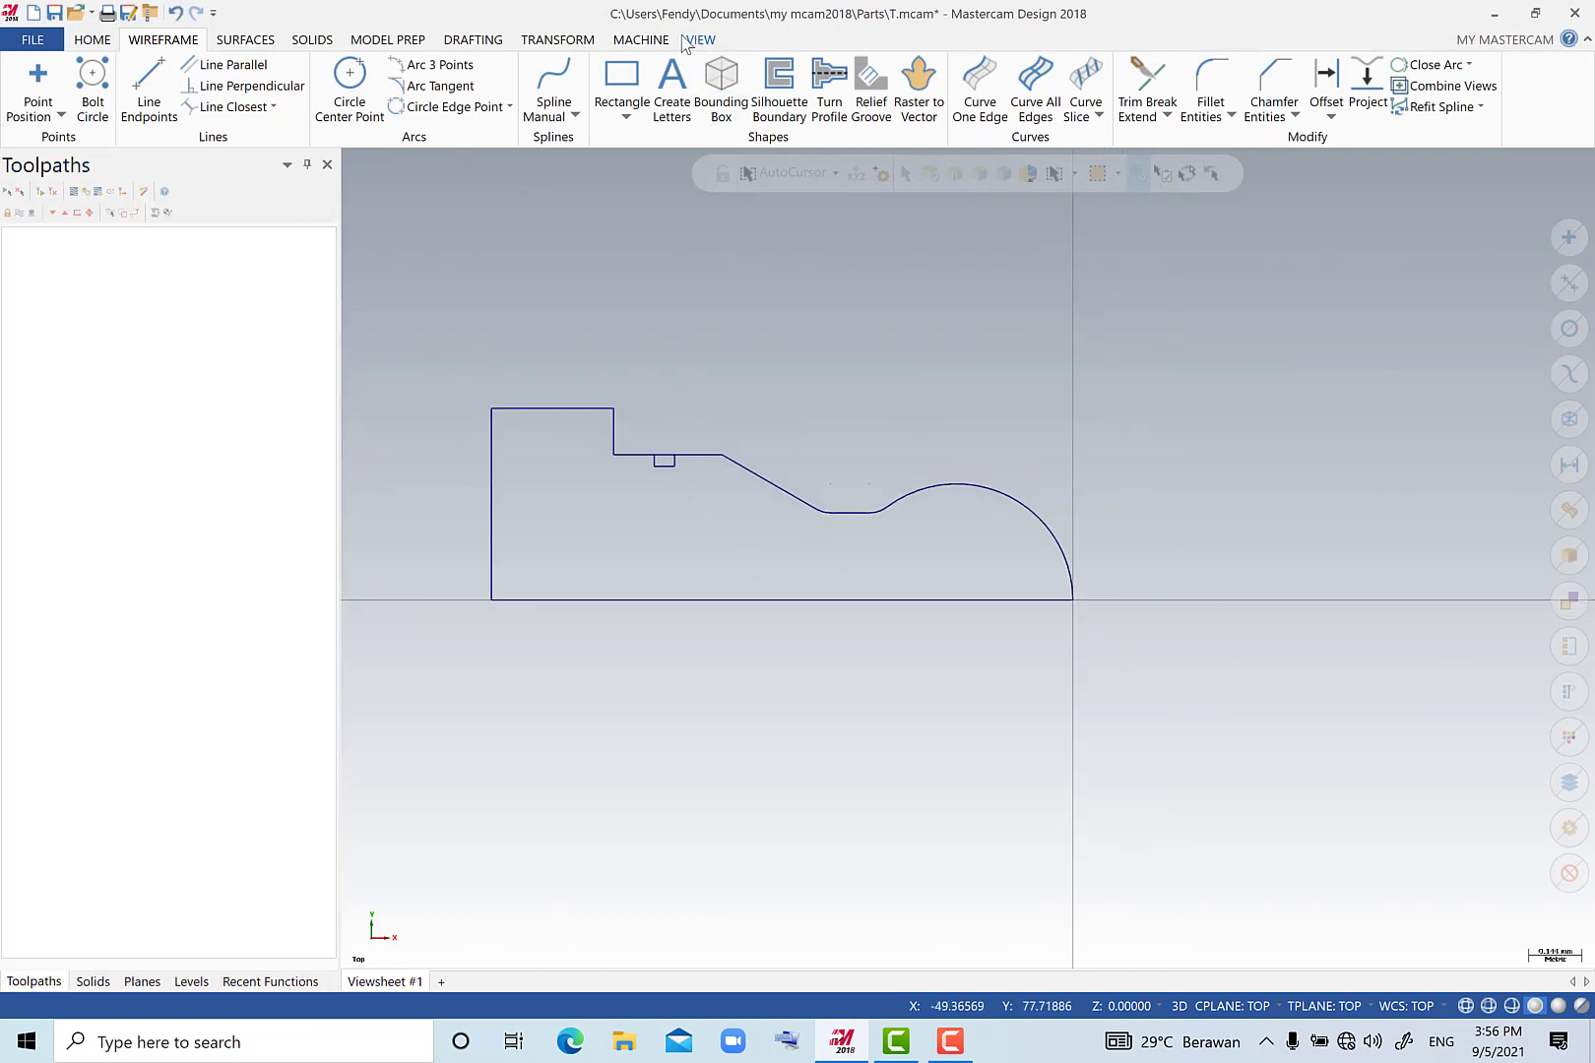
click(641, 40)
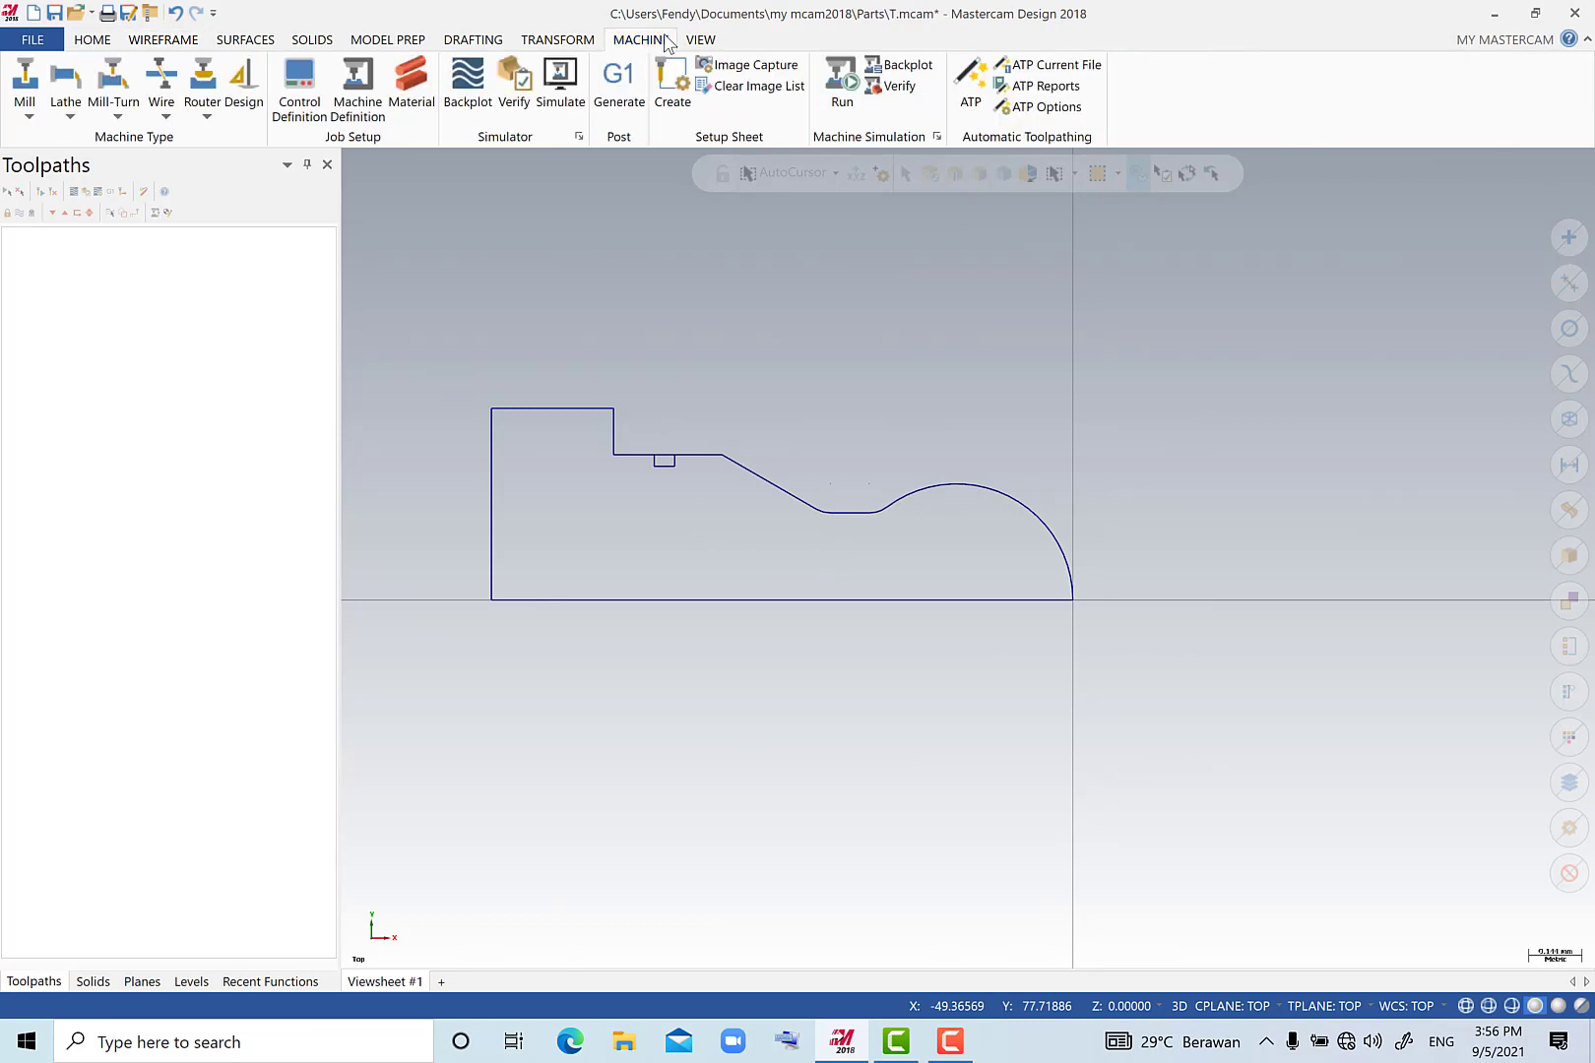
click(65, 98)
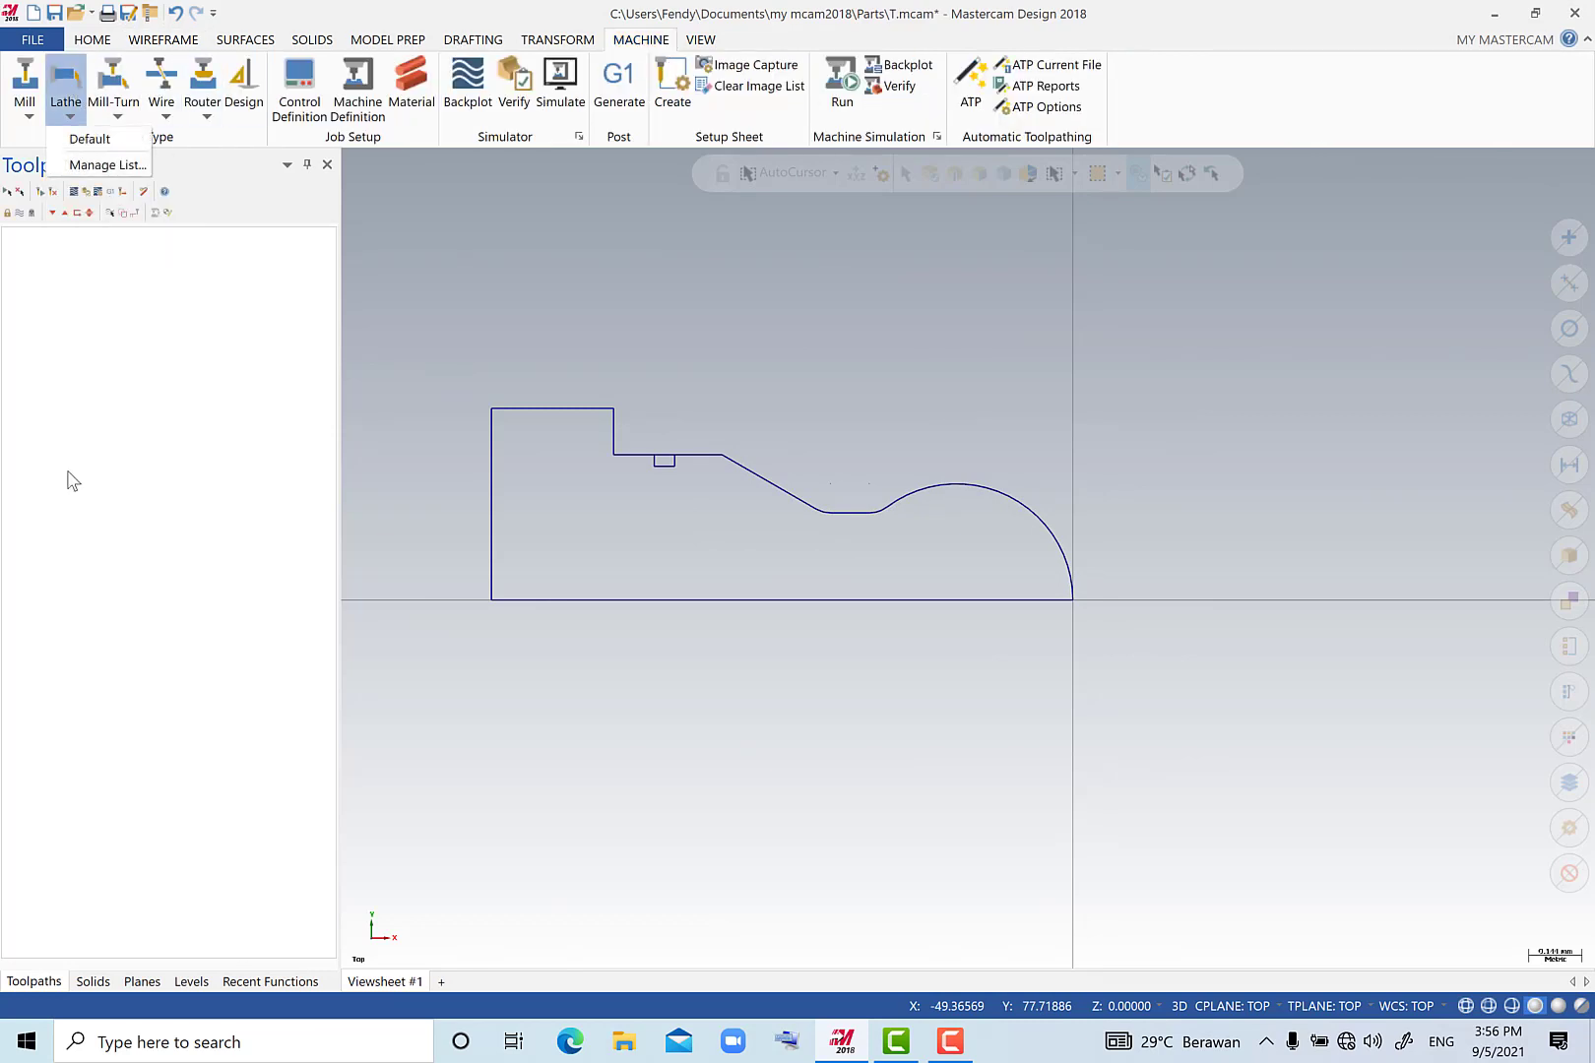
click(103, 138)
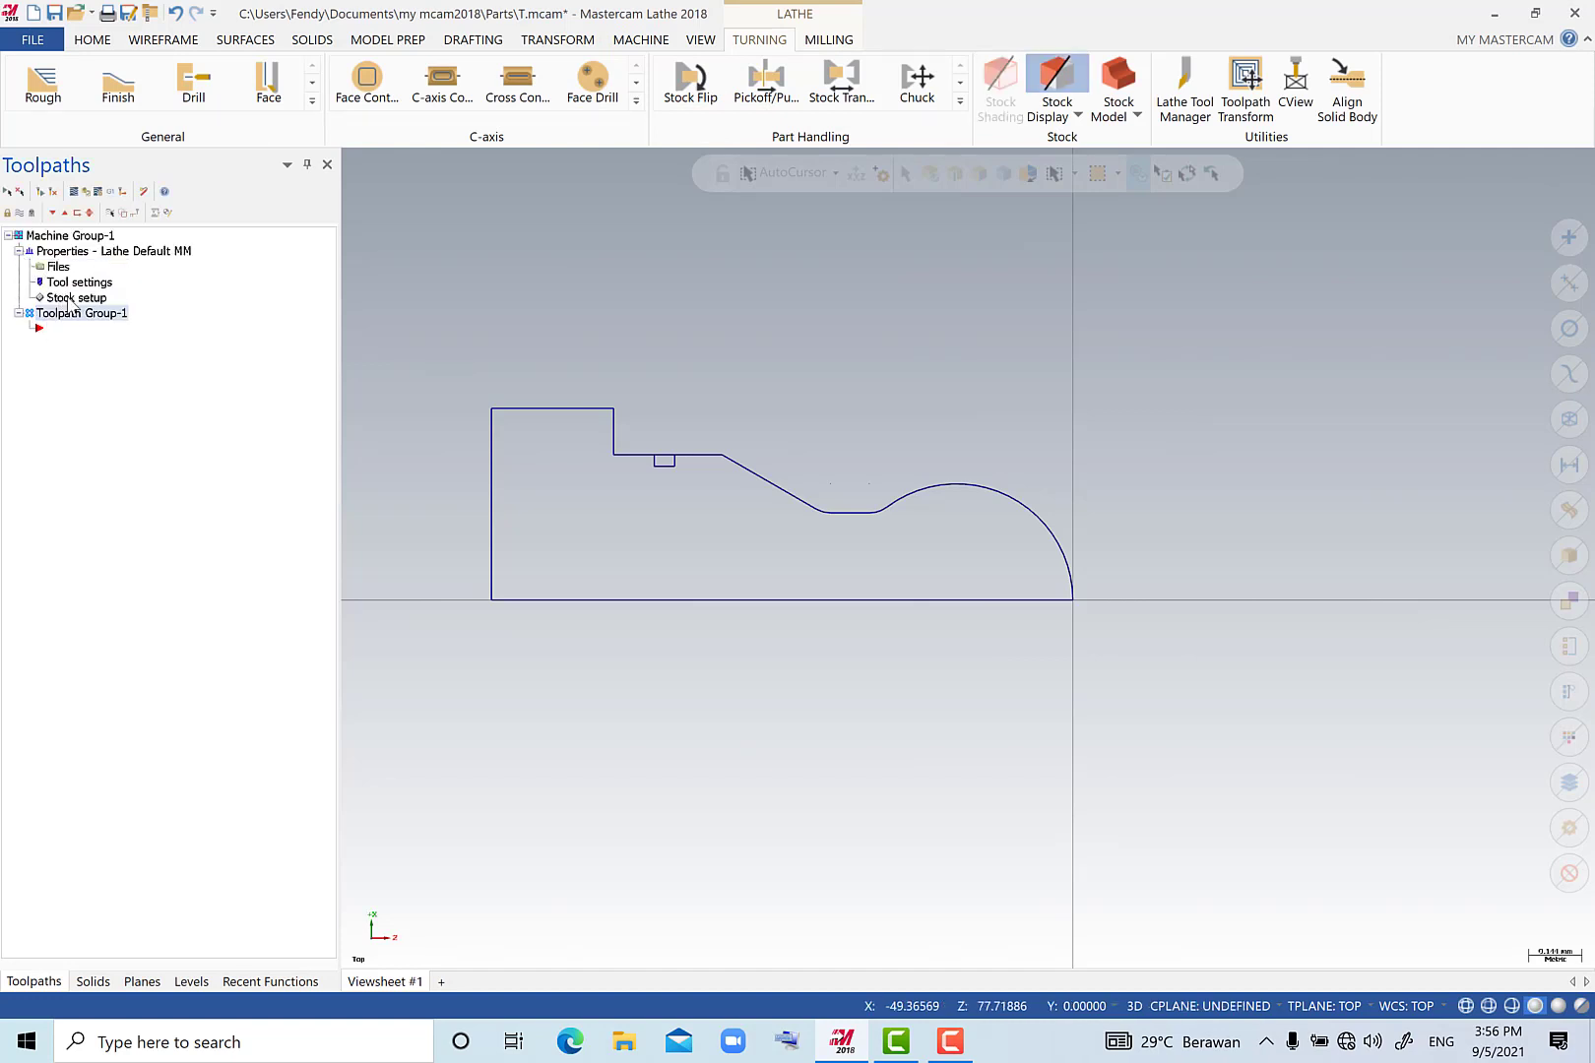
Define the left-spindle stock as a cylinder from two points: the profile's upper-left corner and the arc's end at the origin.
click(69, 297)
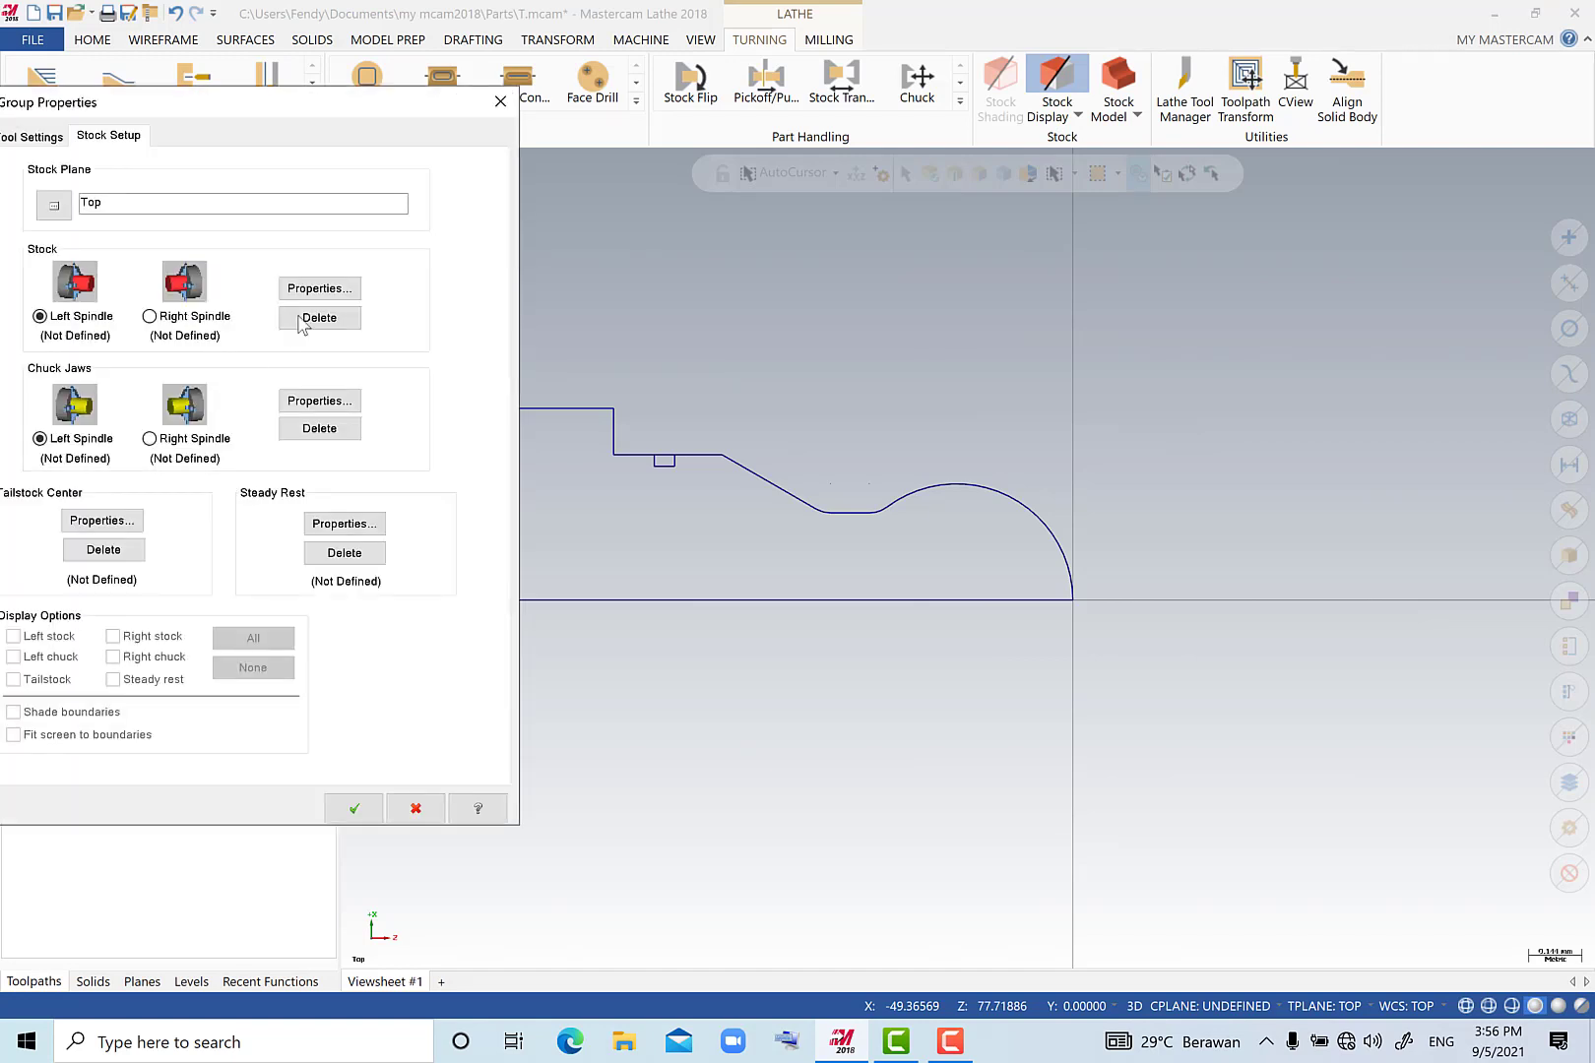
click(325, 295)
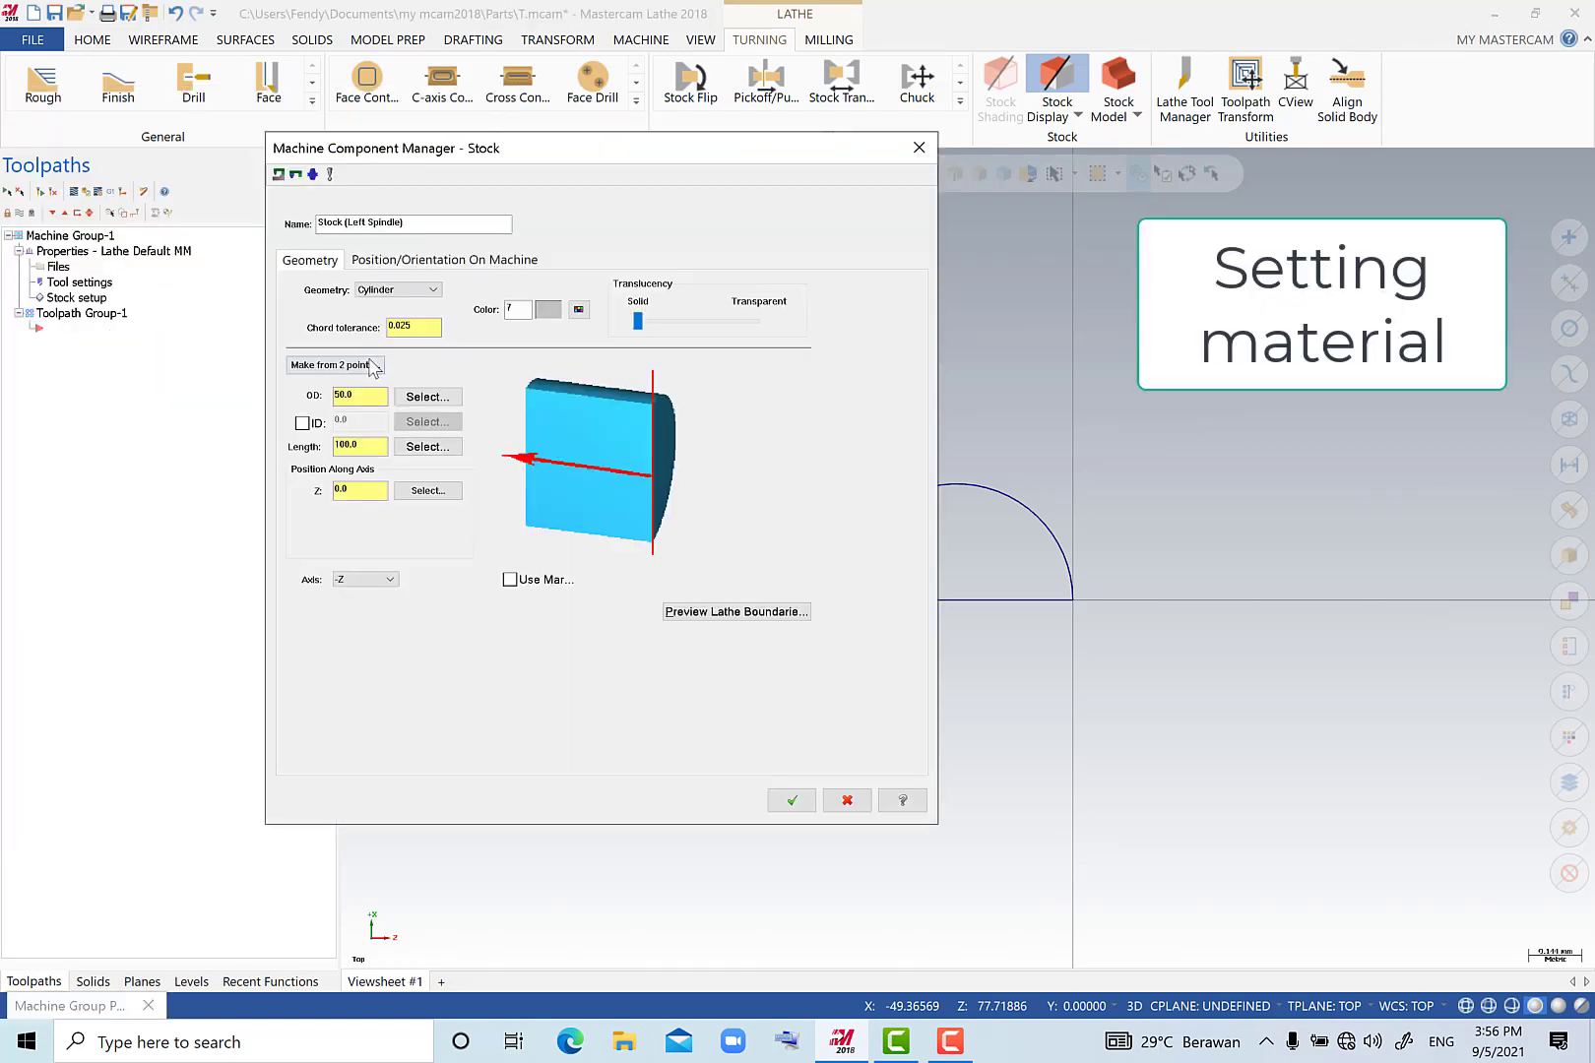
click(371, 366)
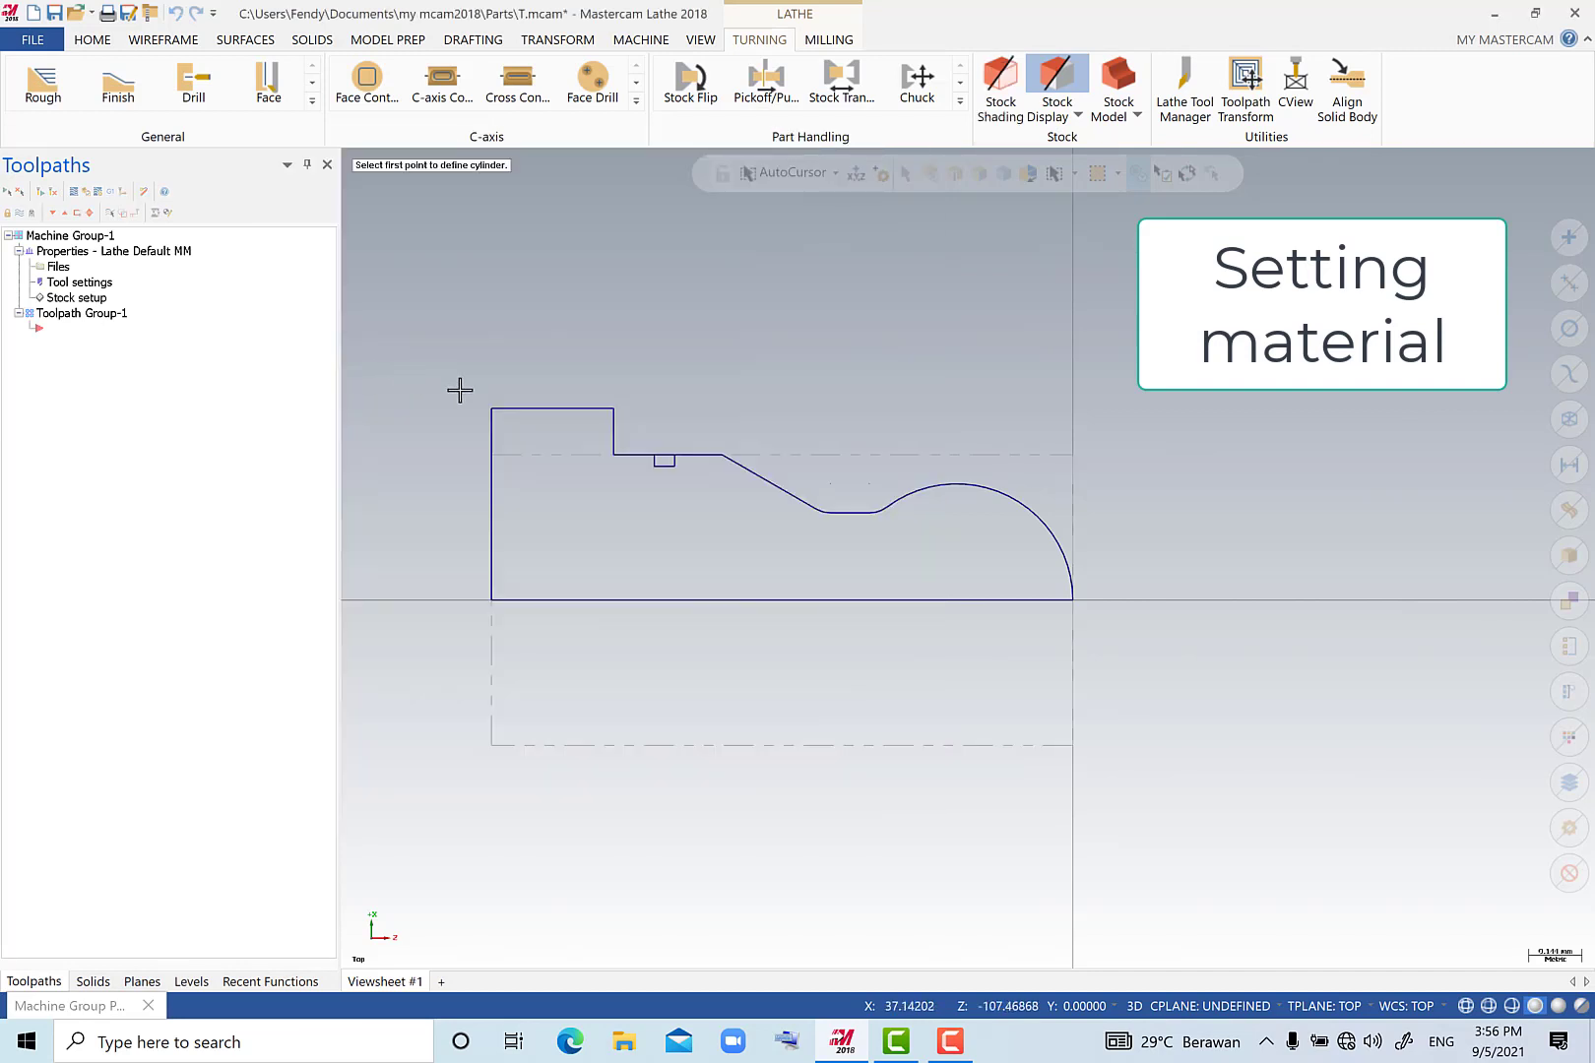
click(491, 409)
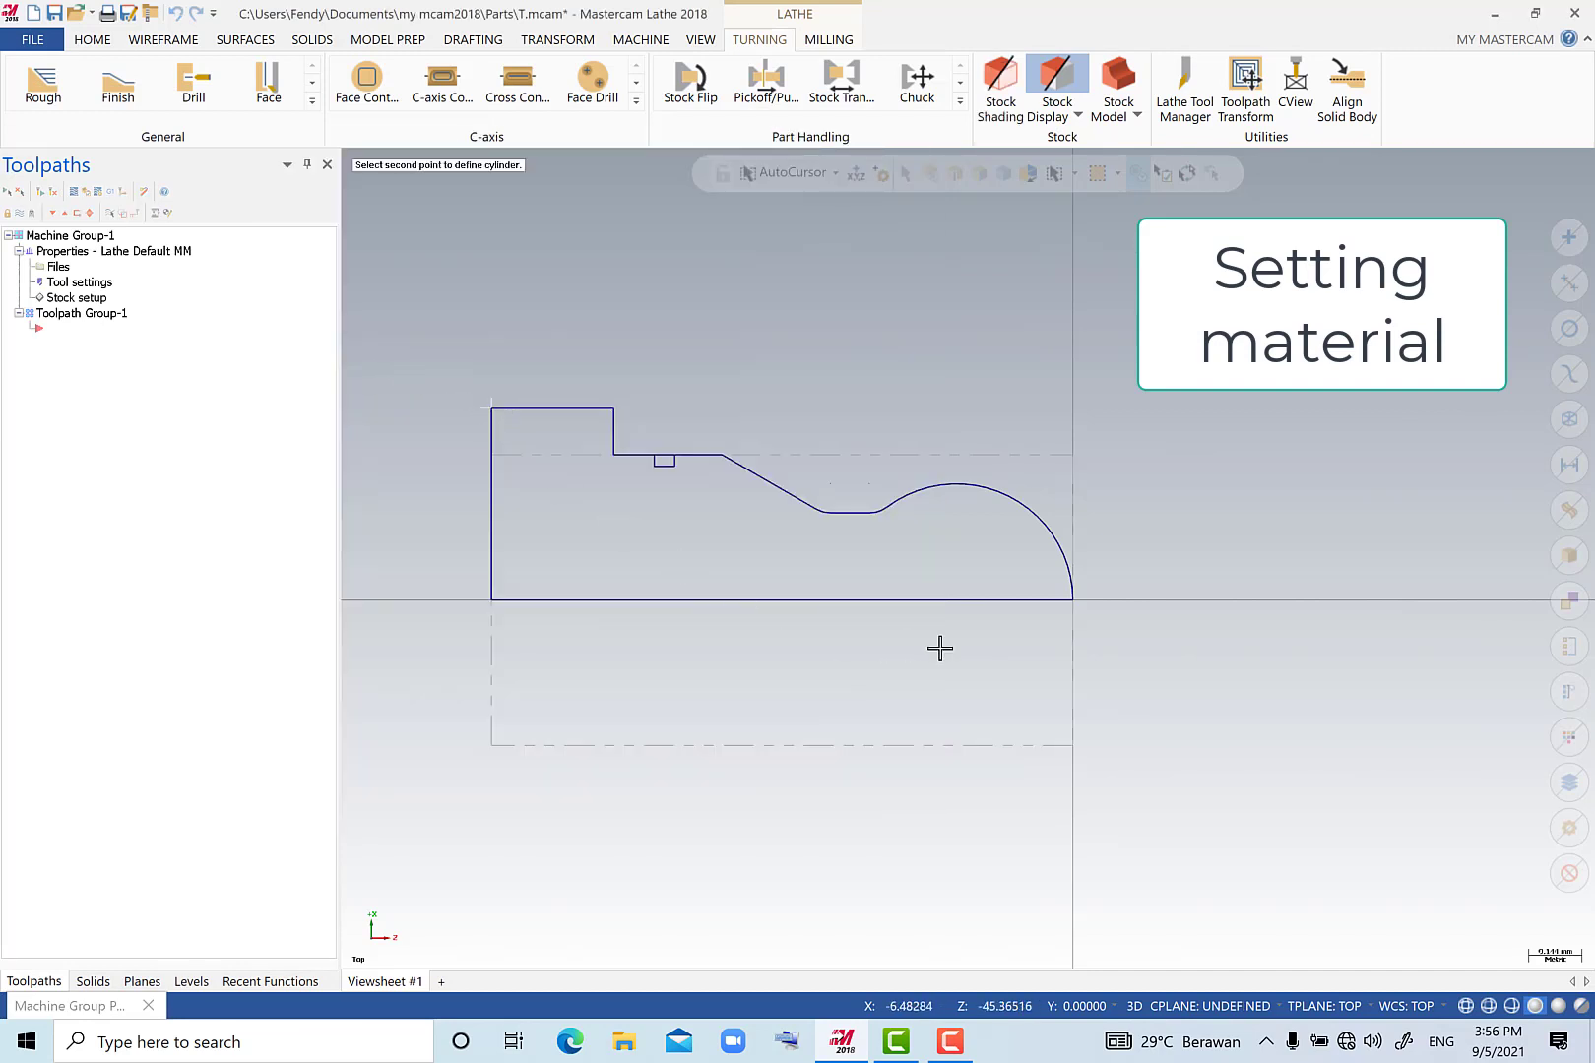
click(1075, 601)
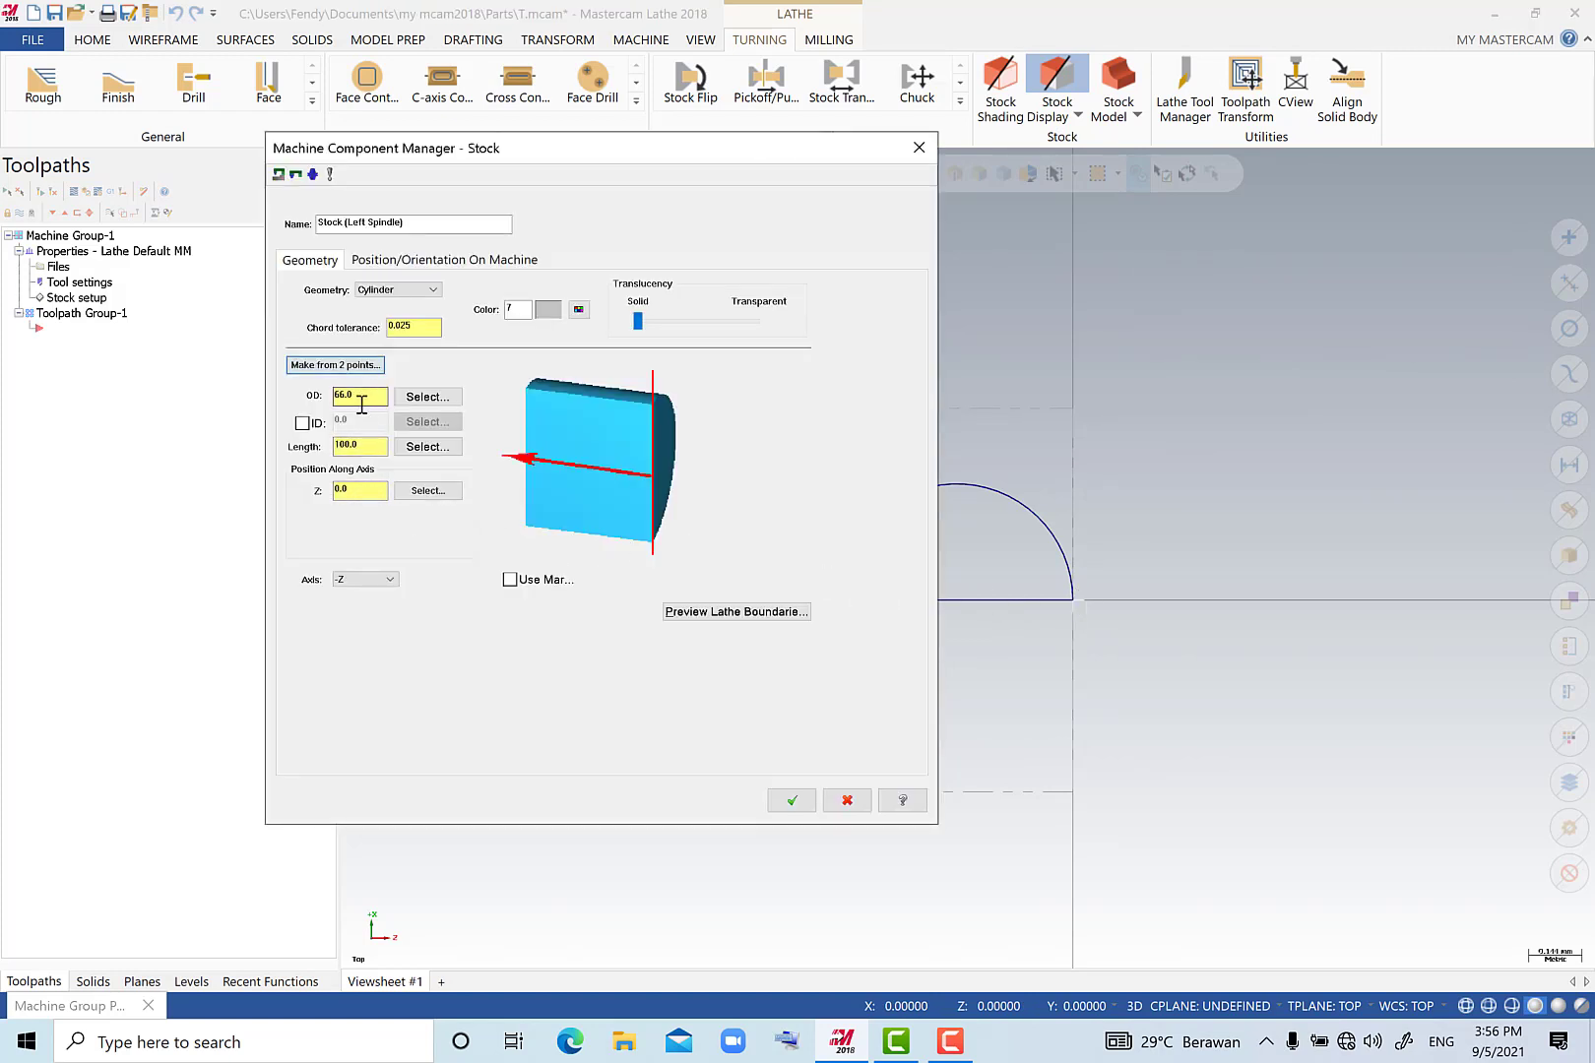
Lengthen the stock cylinder past the part's front end and set its Z position to 1 mm.
drag(368, 449, 292, 450)
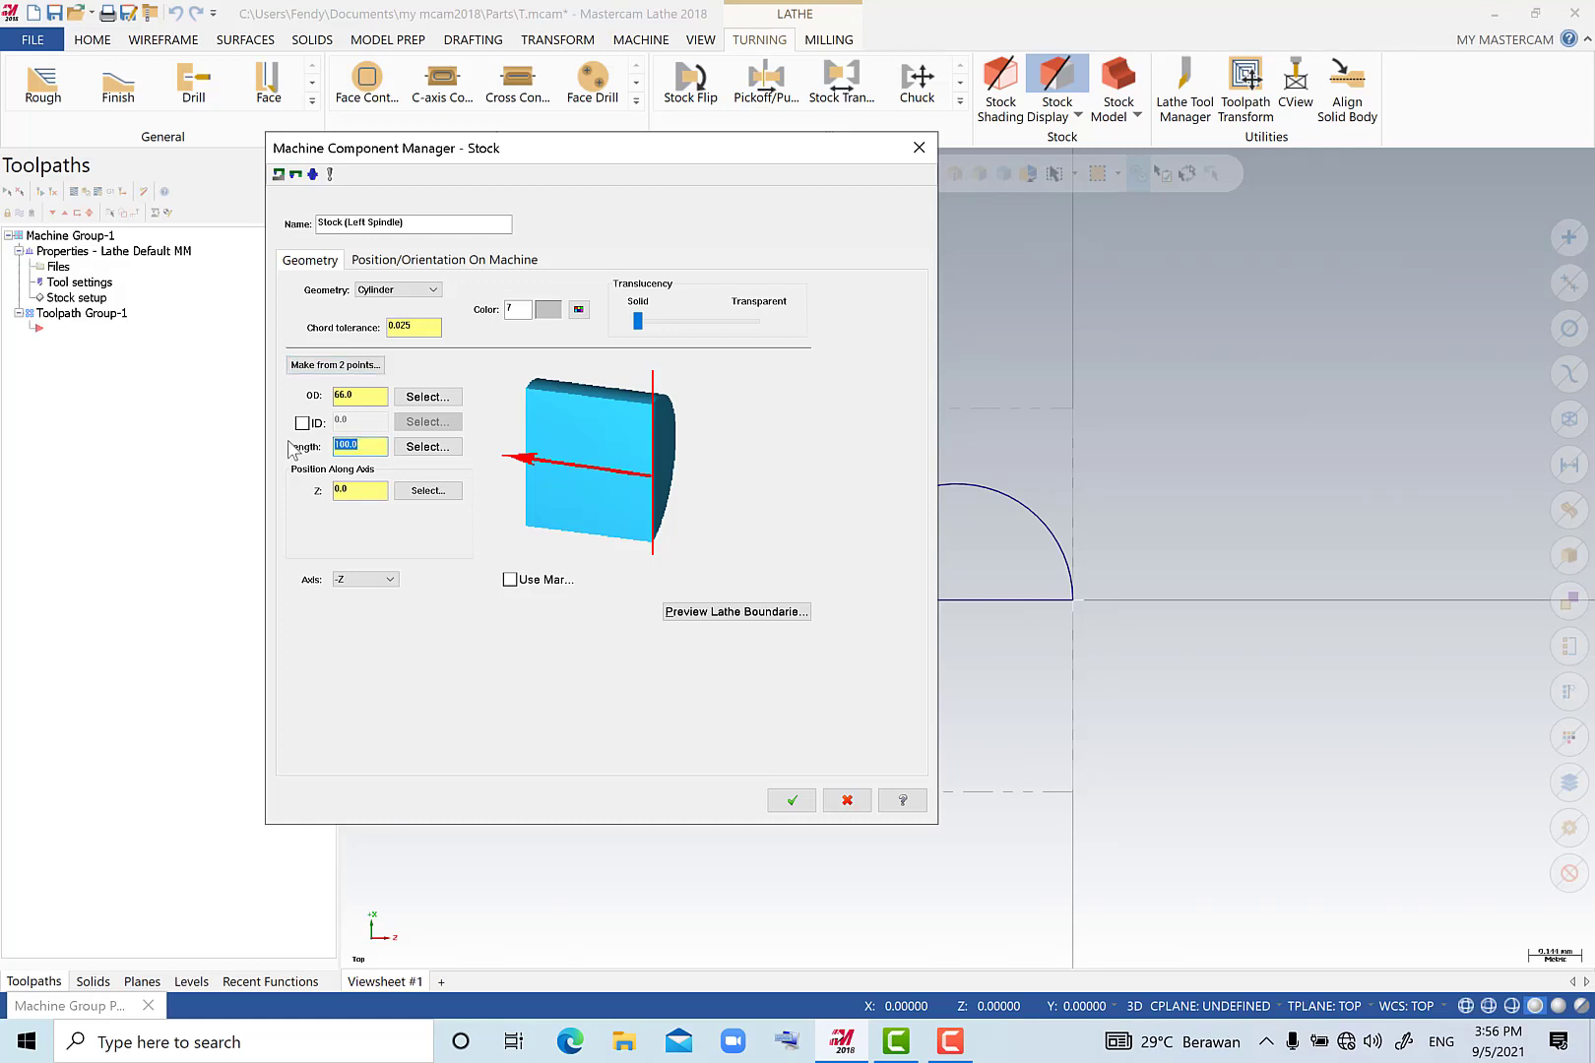
click(363, 489)
text(1)
click(792, 801)
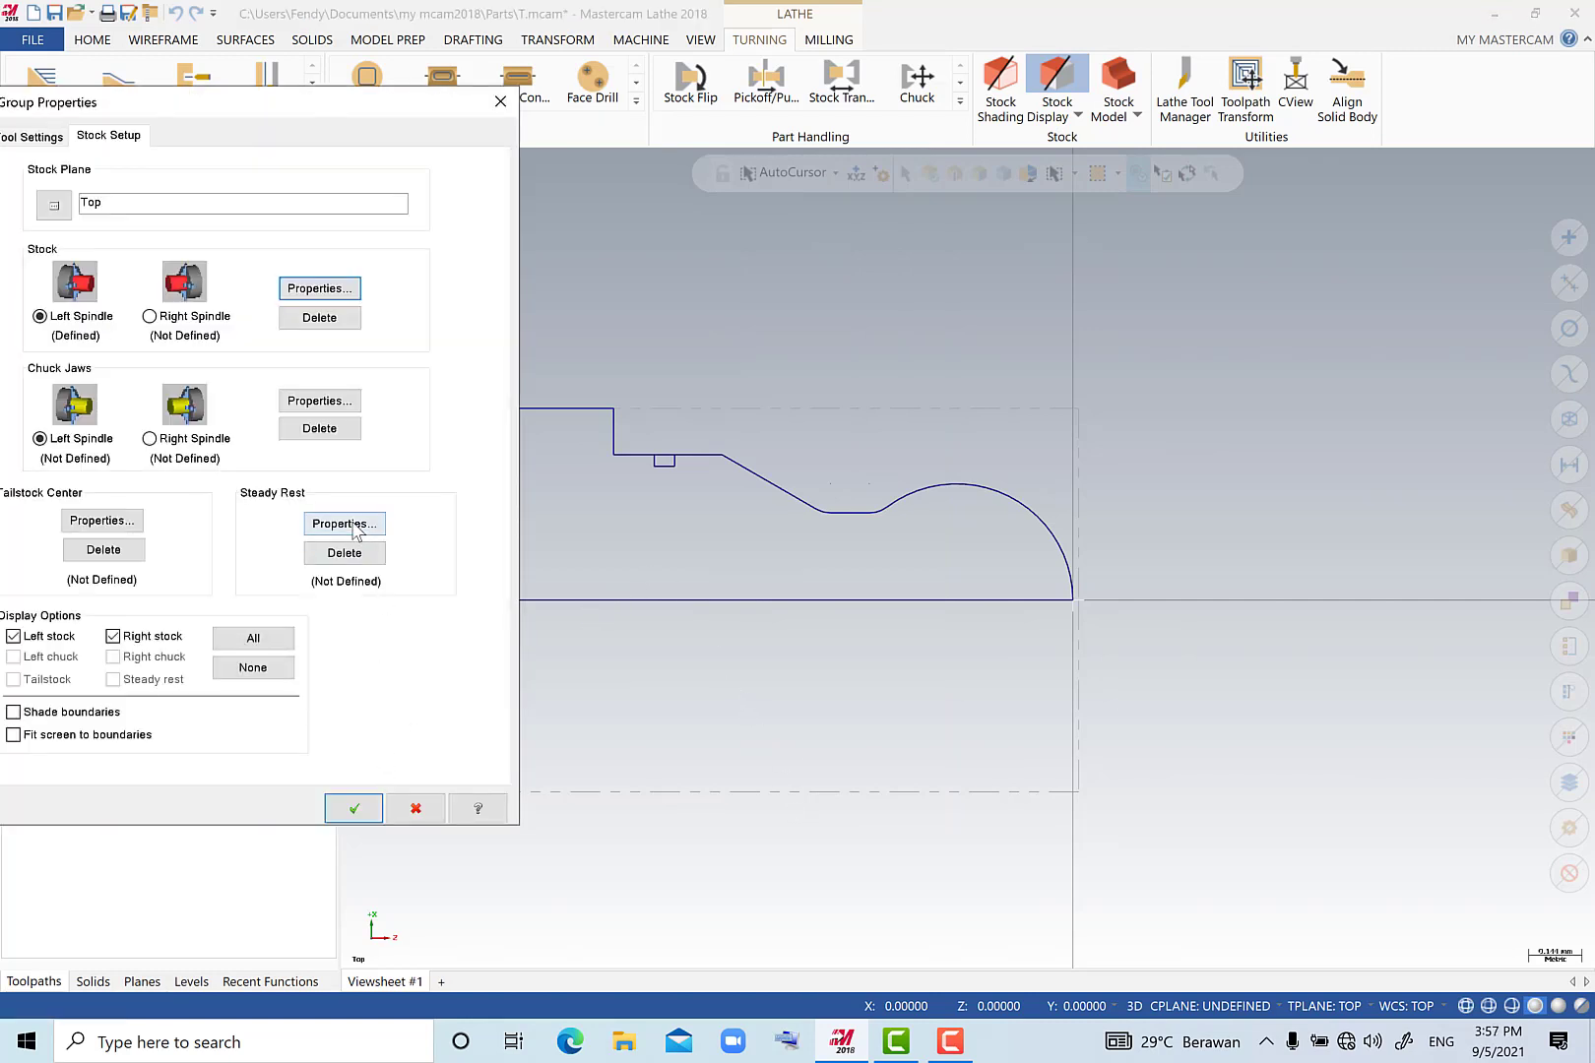
Define the left-spindle chuck jaws positioned from the stock with a grip length of 10 mm, and accept the stock setup.
click(347, 526)
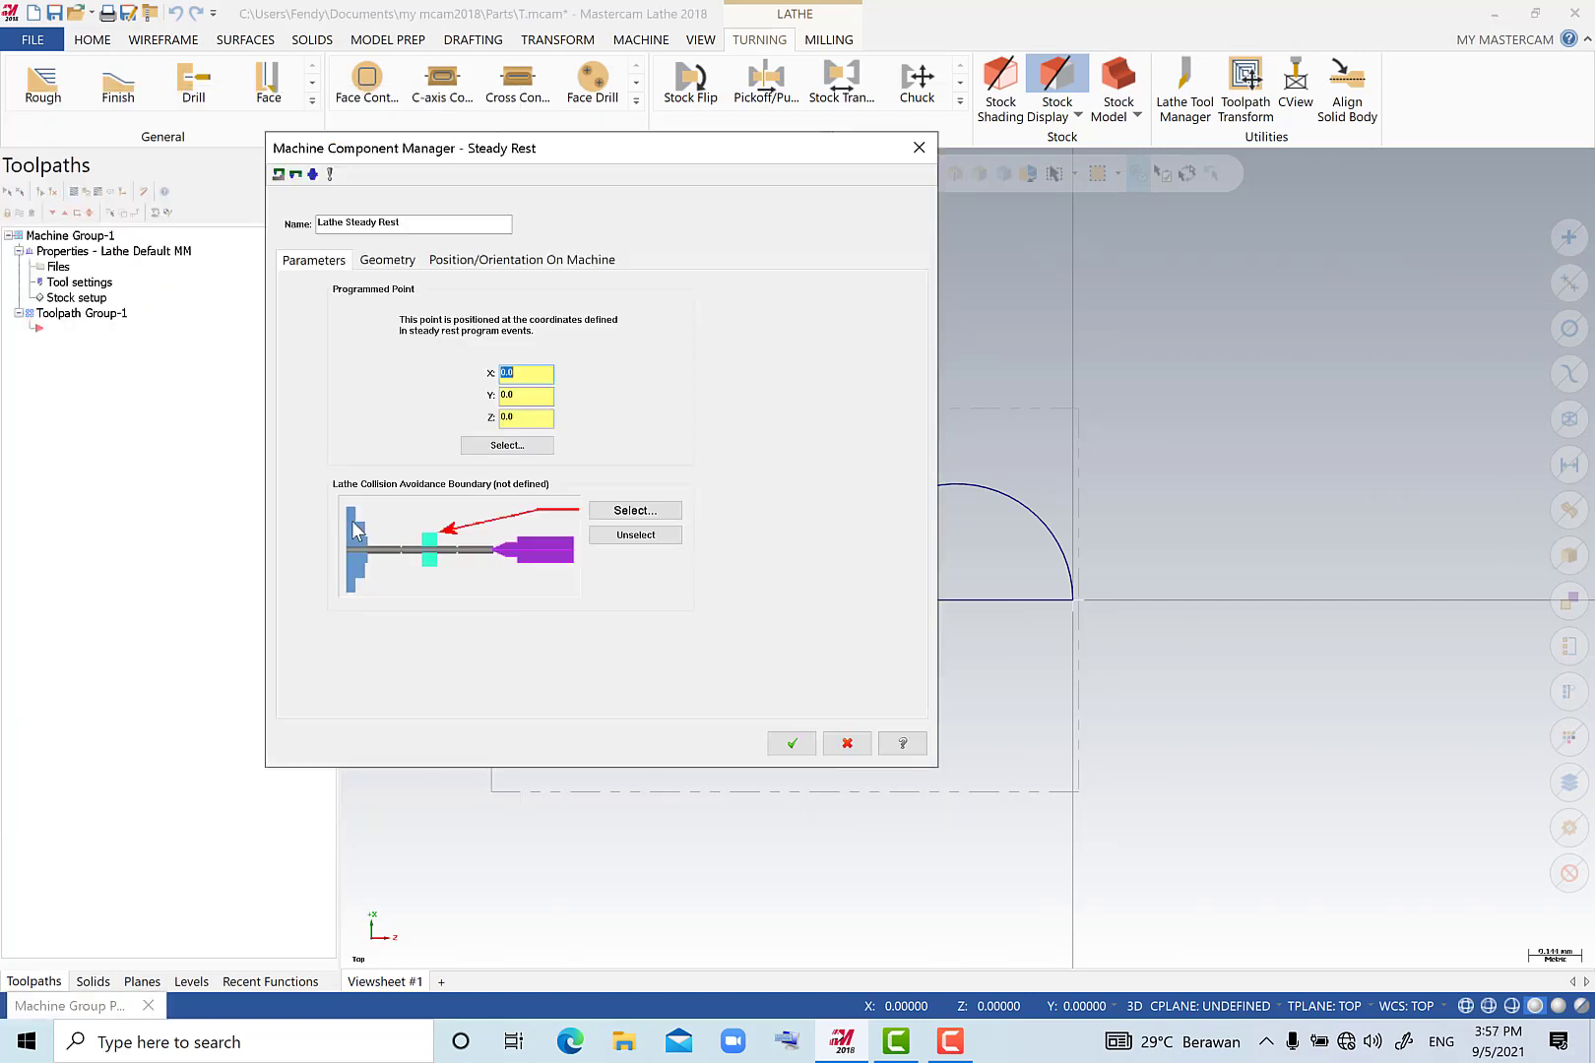
click(845, 744)
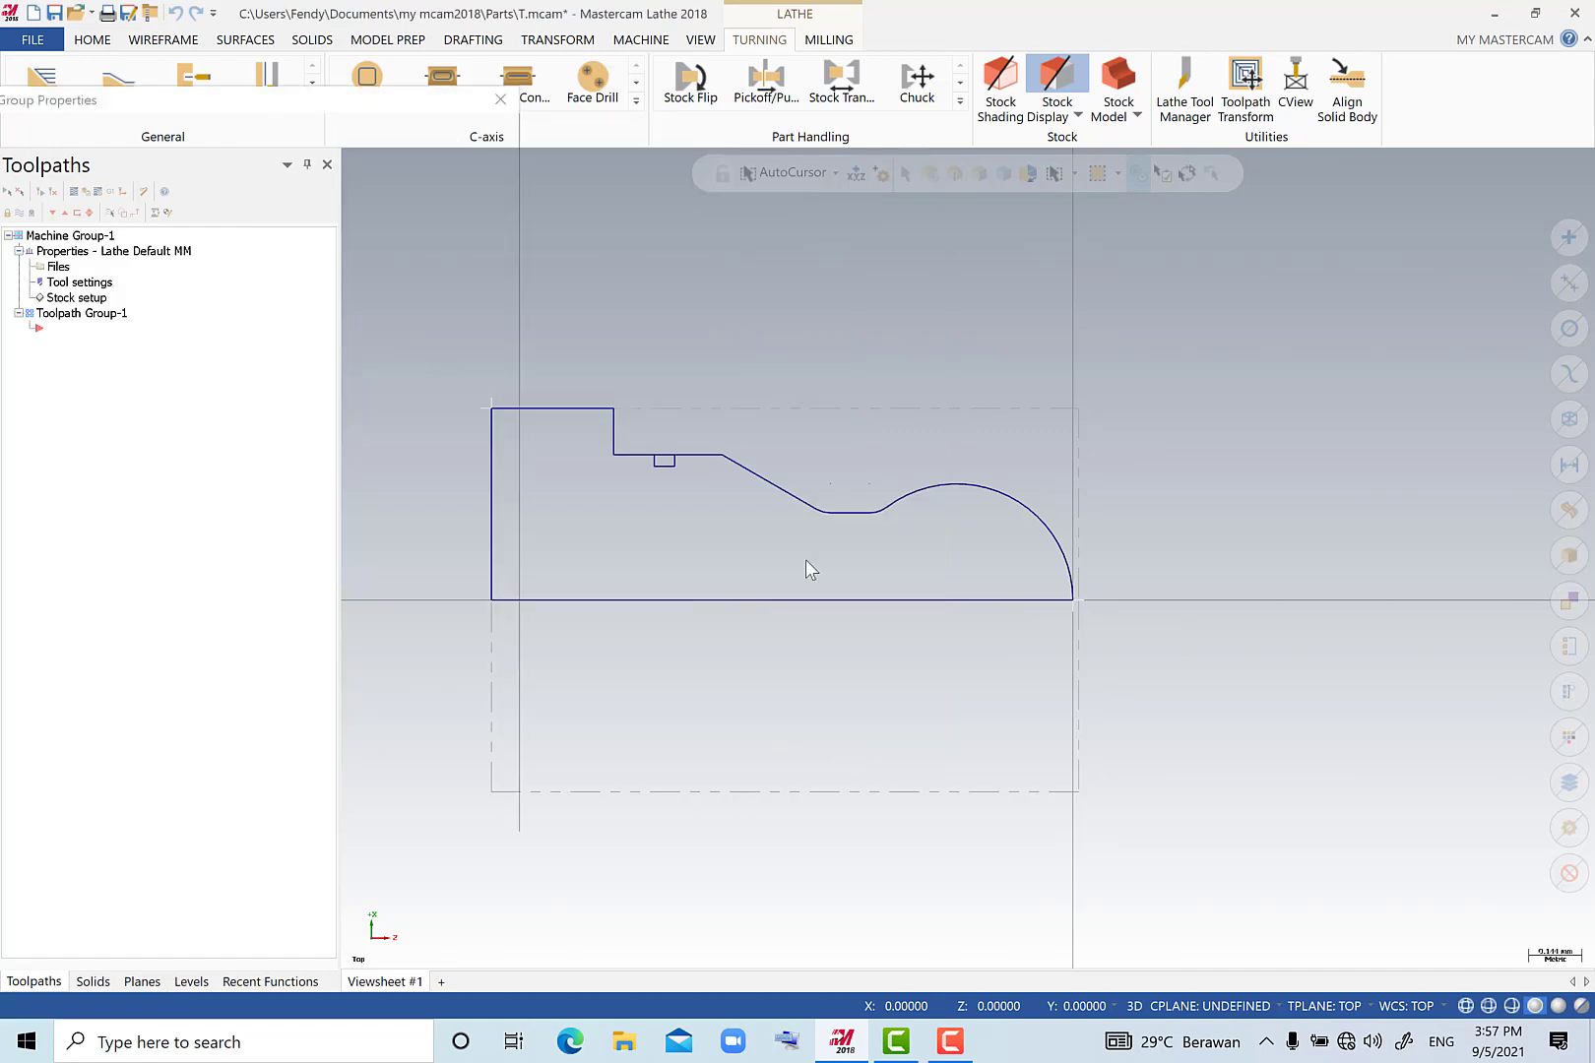
click(347, 402)
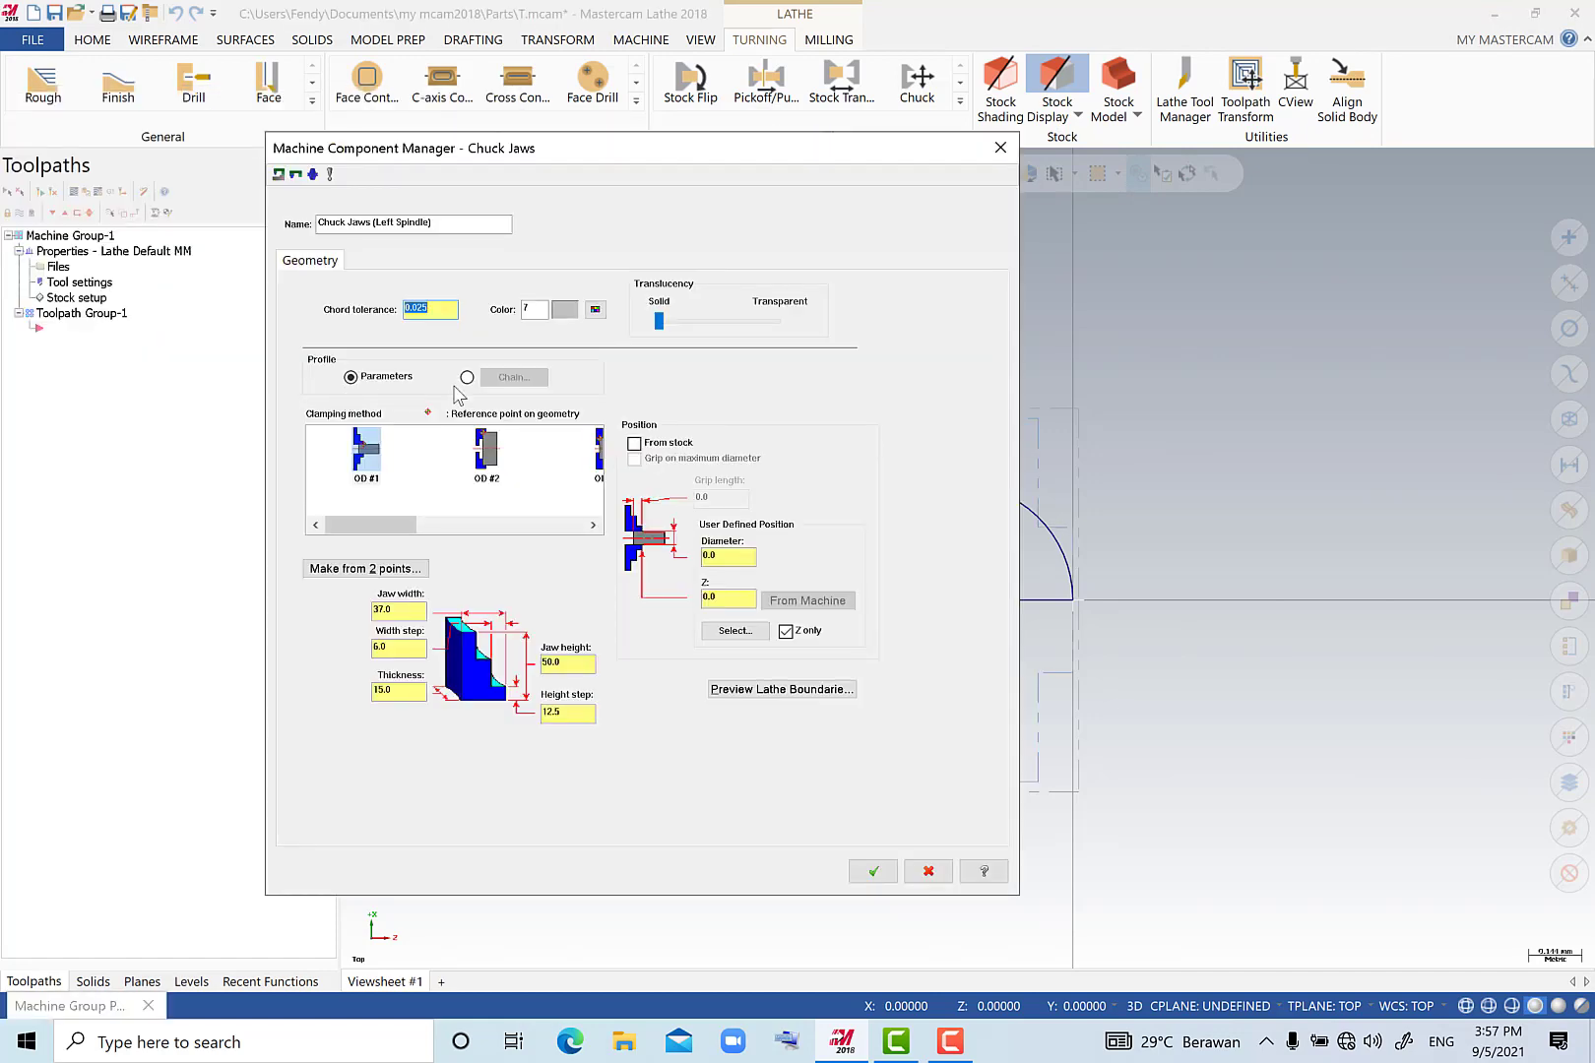
click(659, 444)
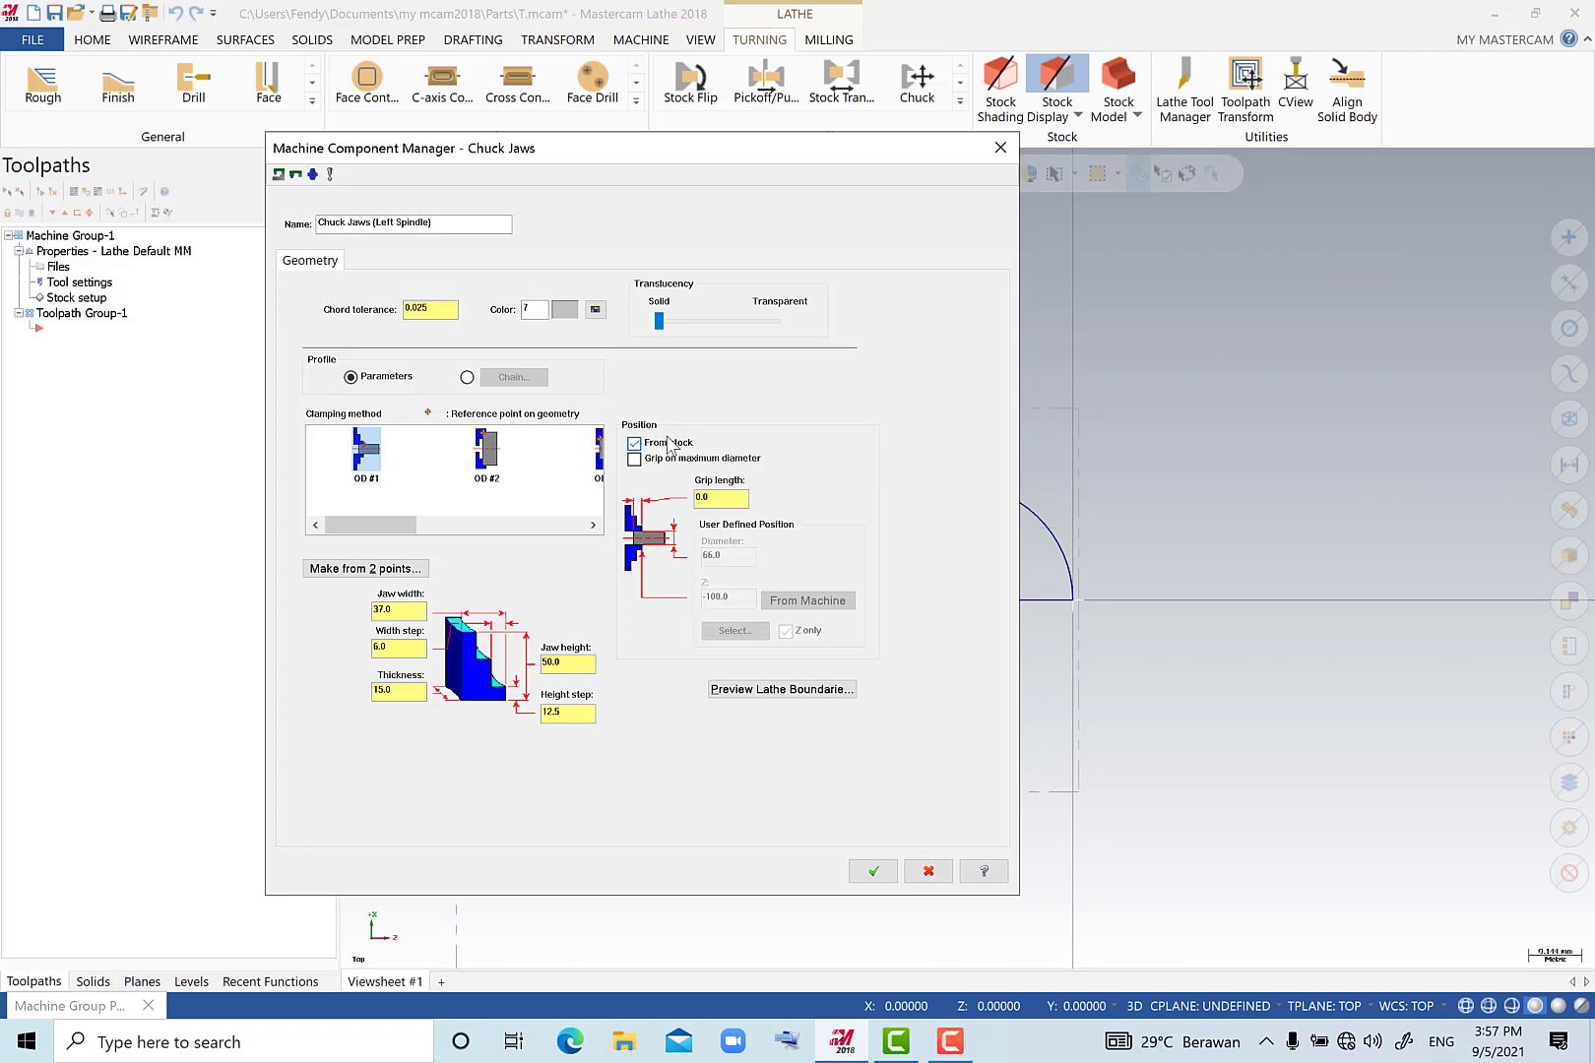
click(711, 497)
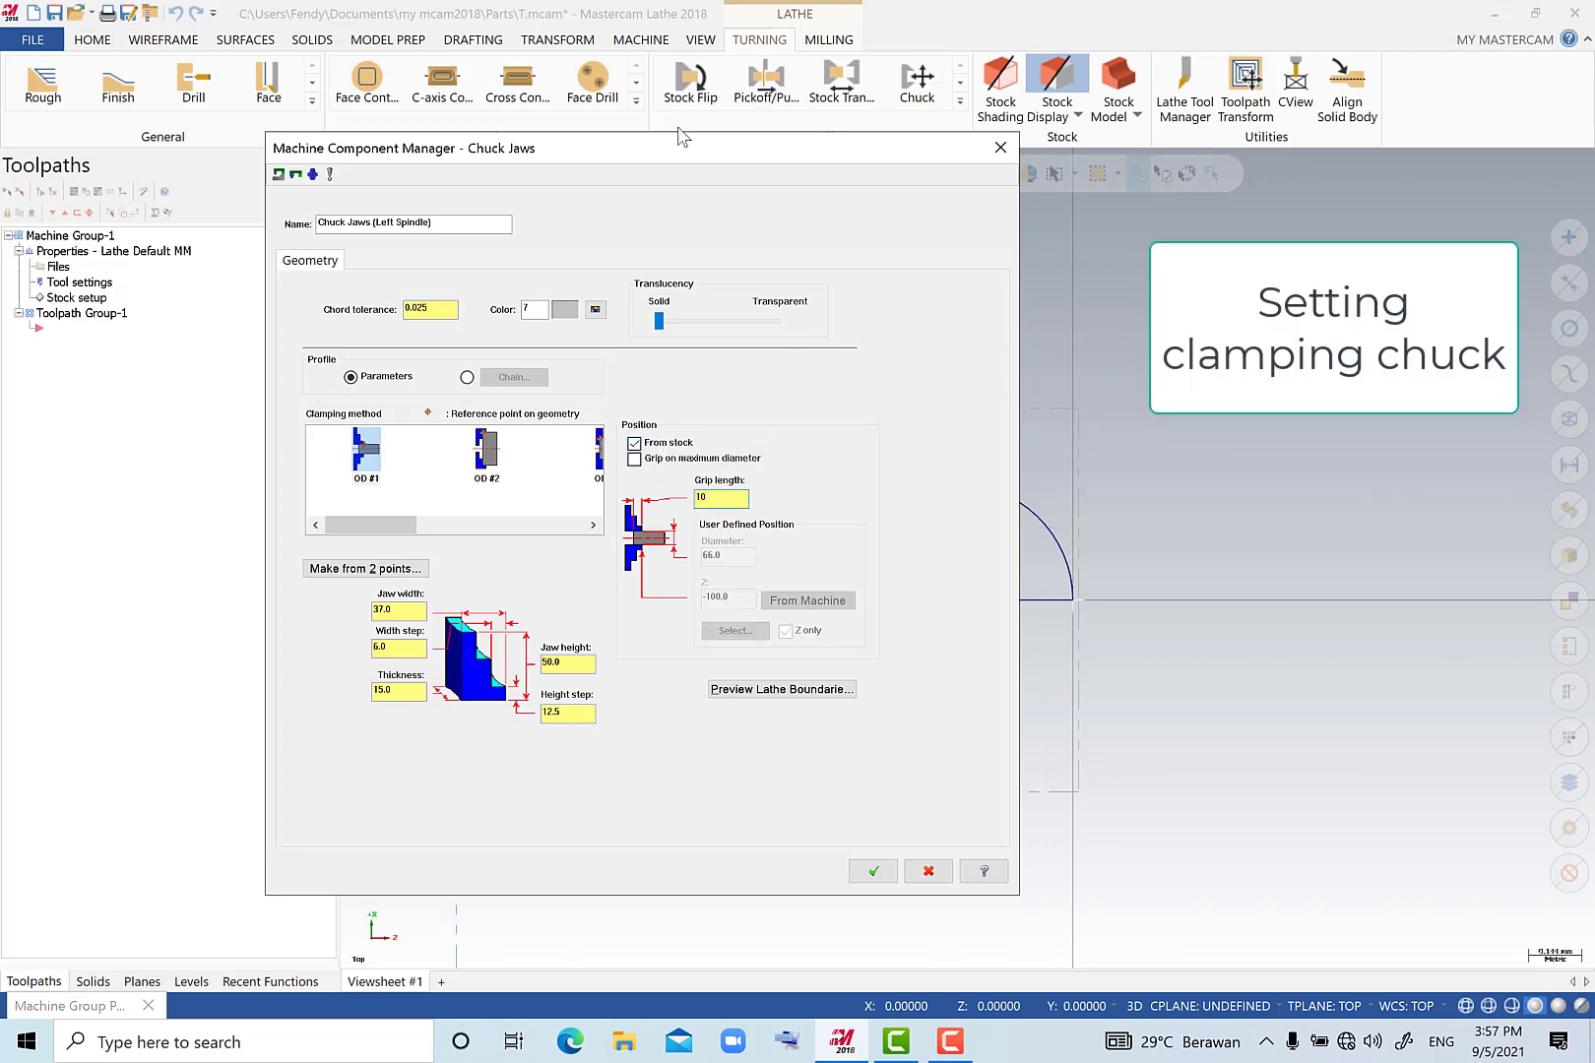
drag(682, 143, 1469, 201)
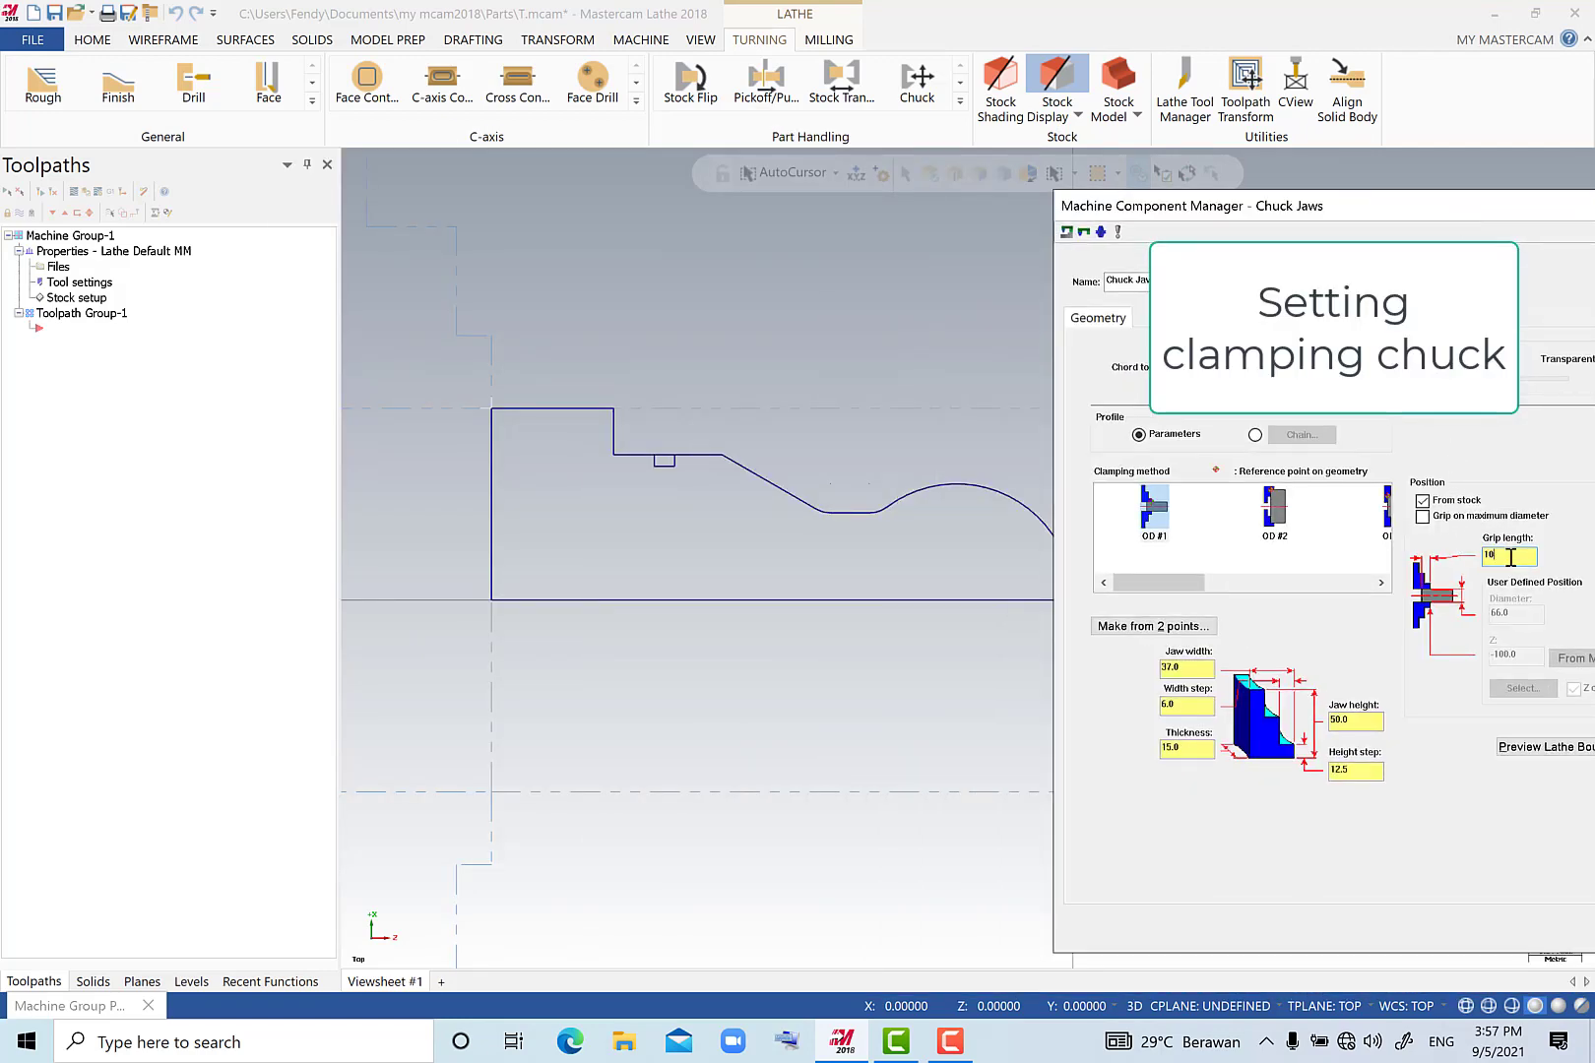
click(1361, 721)
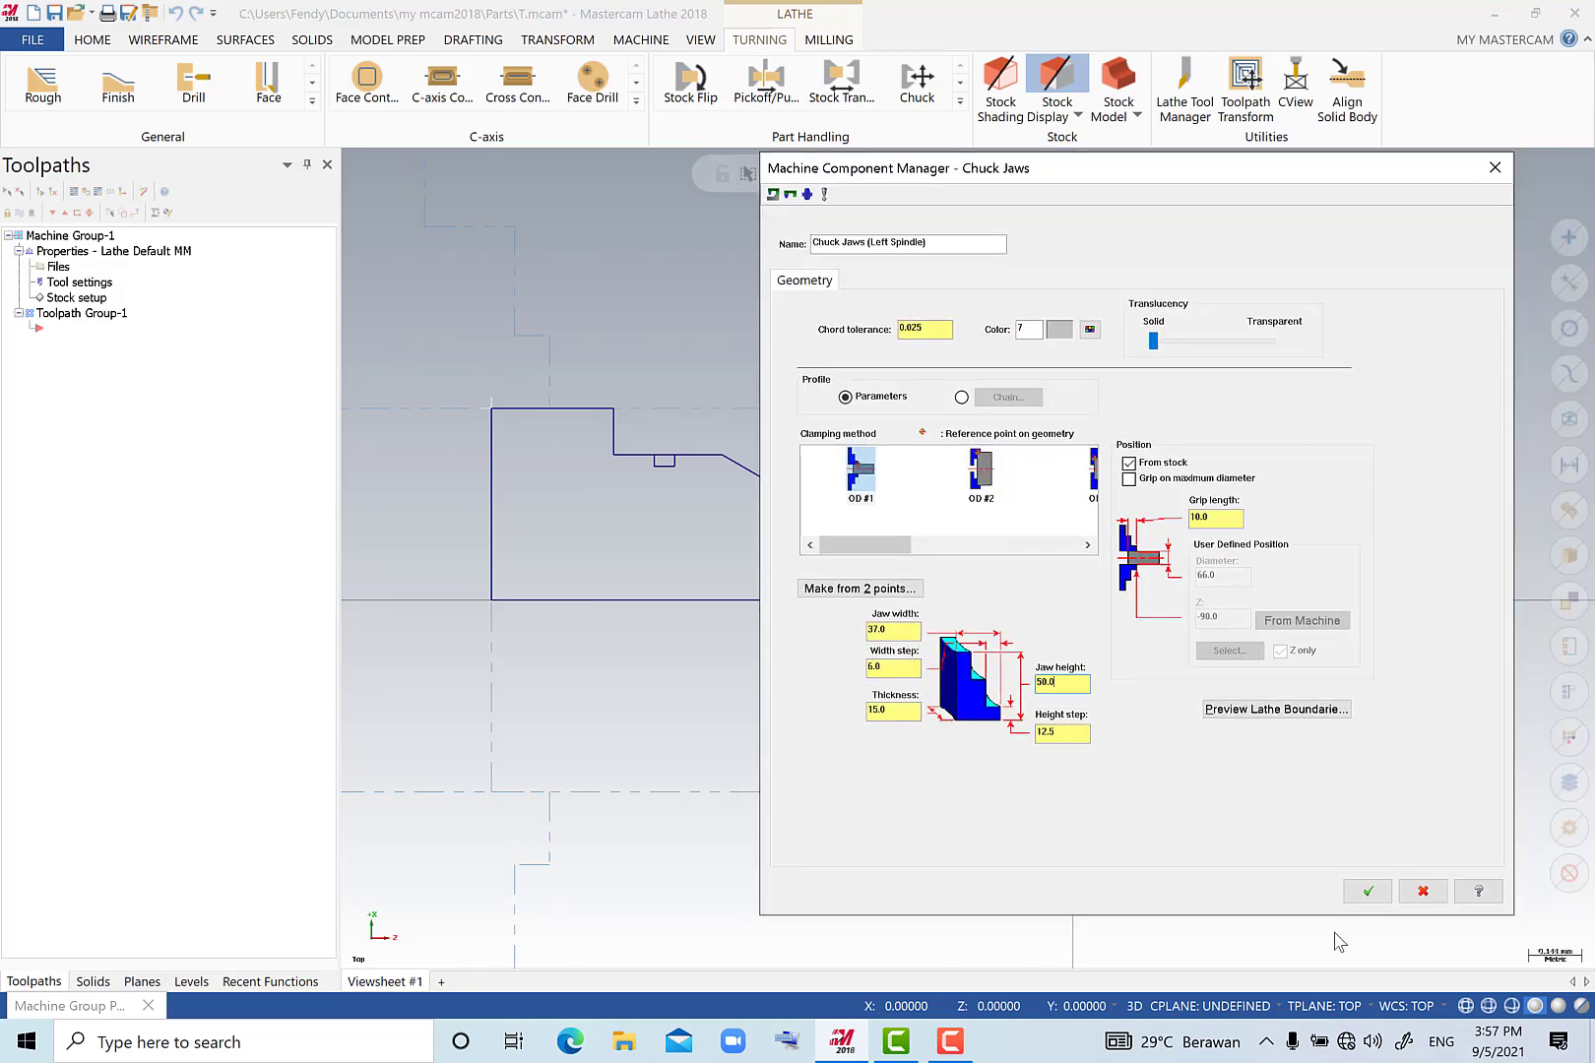
click(1368, 891)
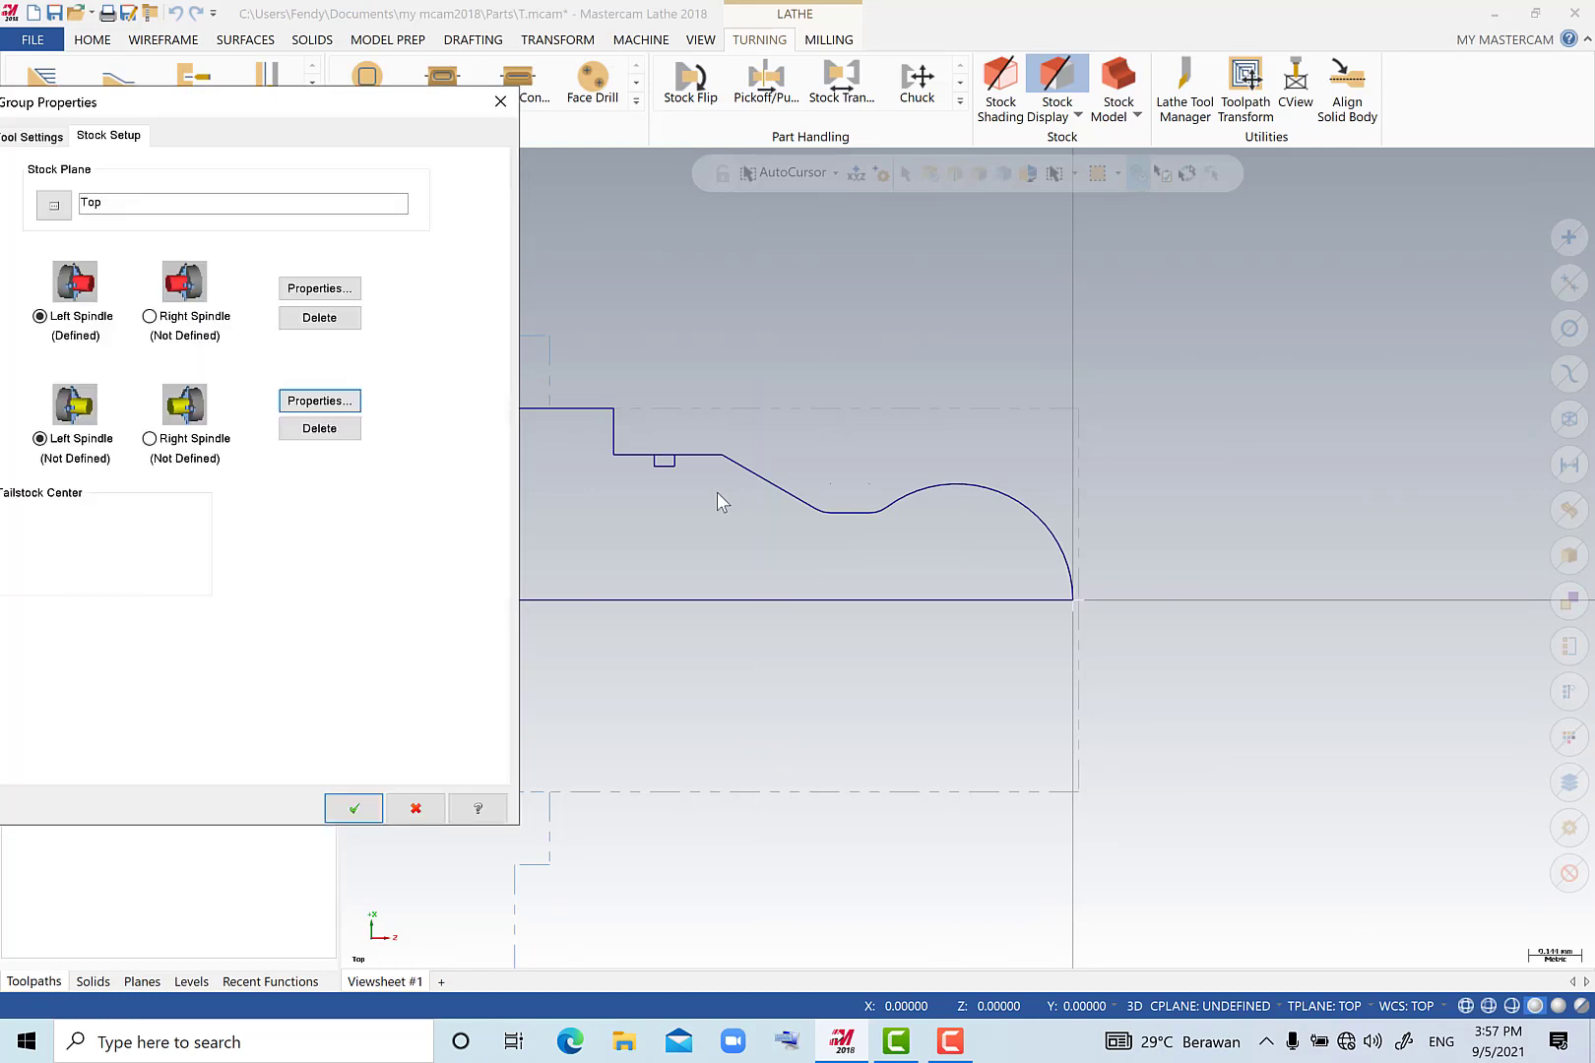
click(354, 809)
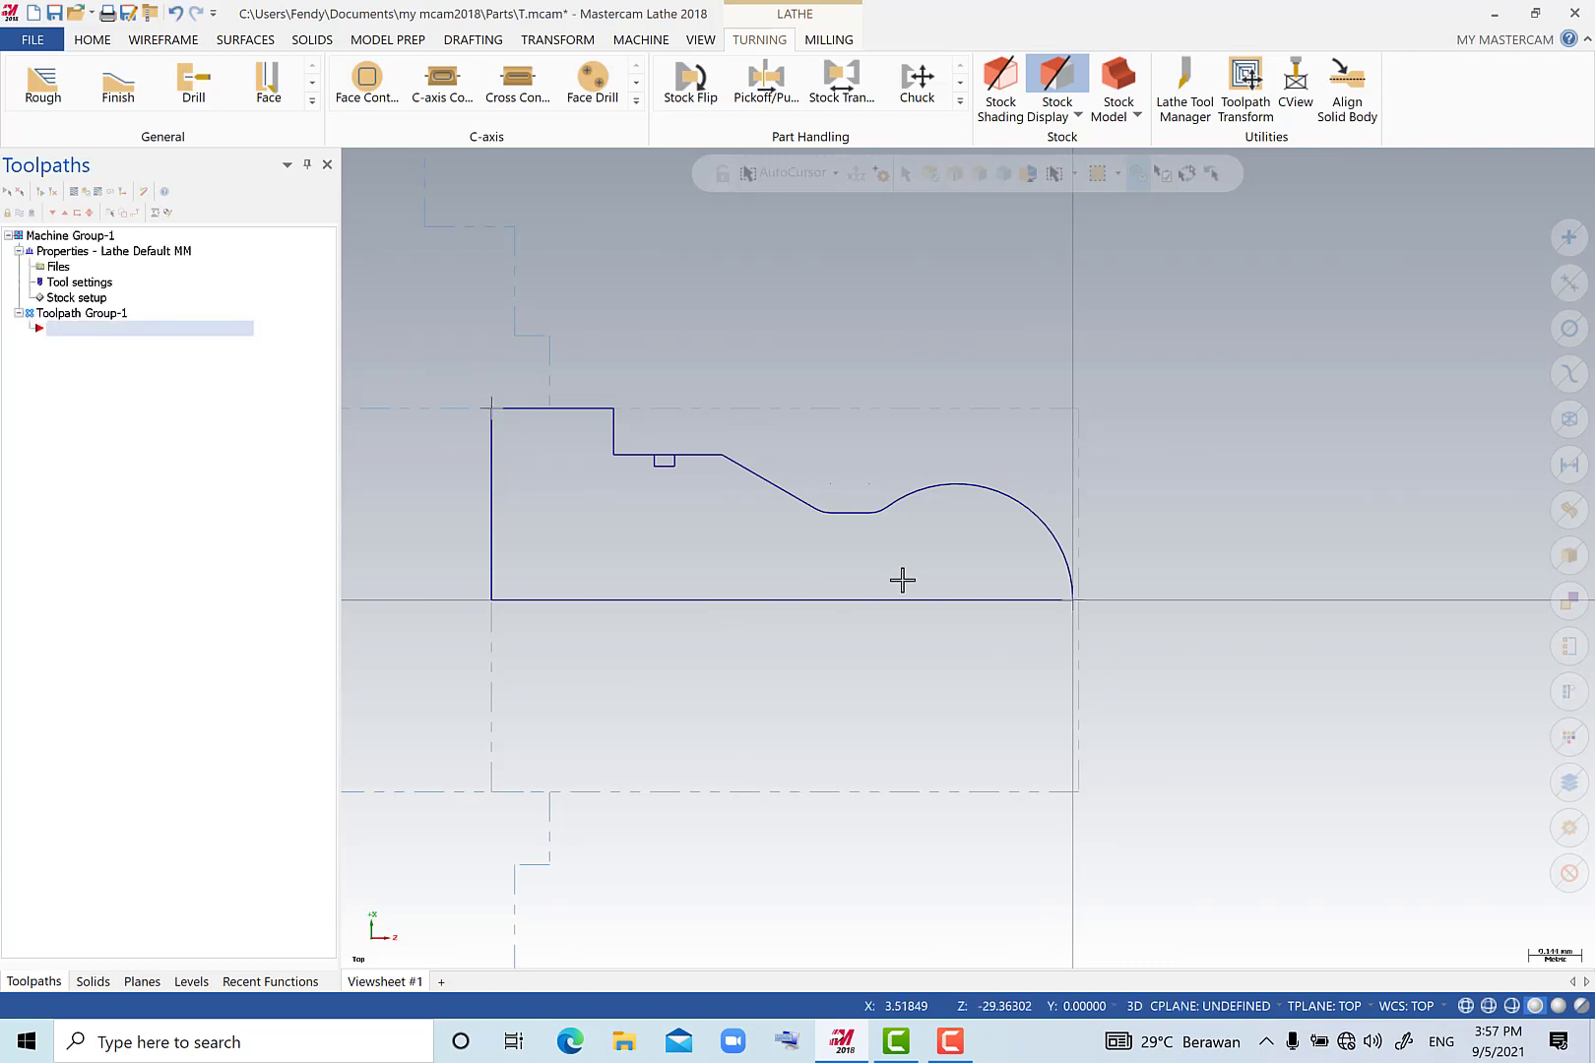
Make +D+Z the construction and tool plane, keeping Top as the WCS, and return to the toolpath list.
scroll(902, 580, down, 3)
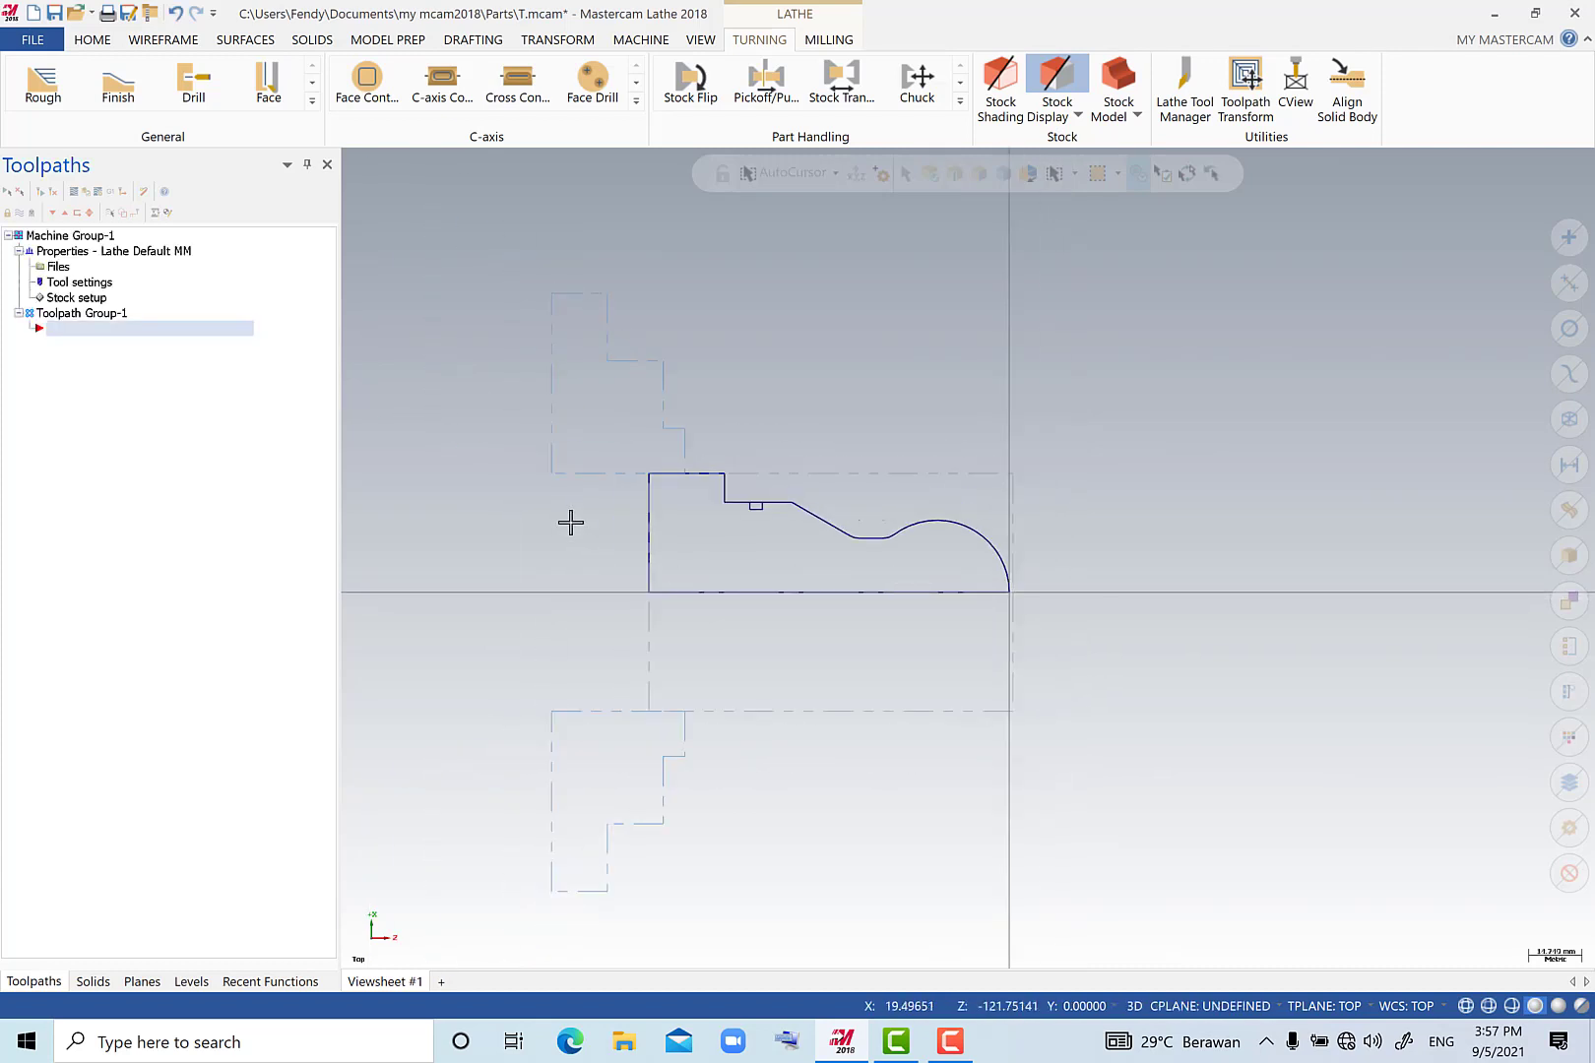
scroll(570, 521, up, 2)
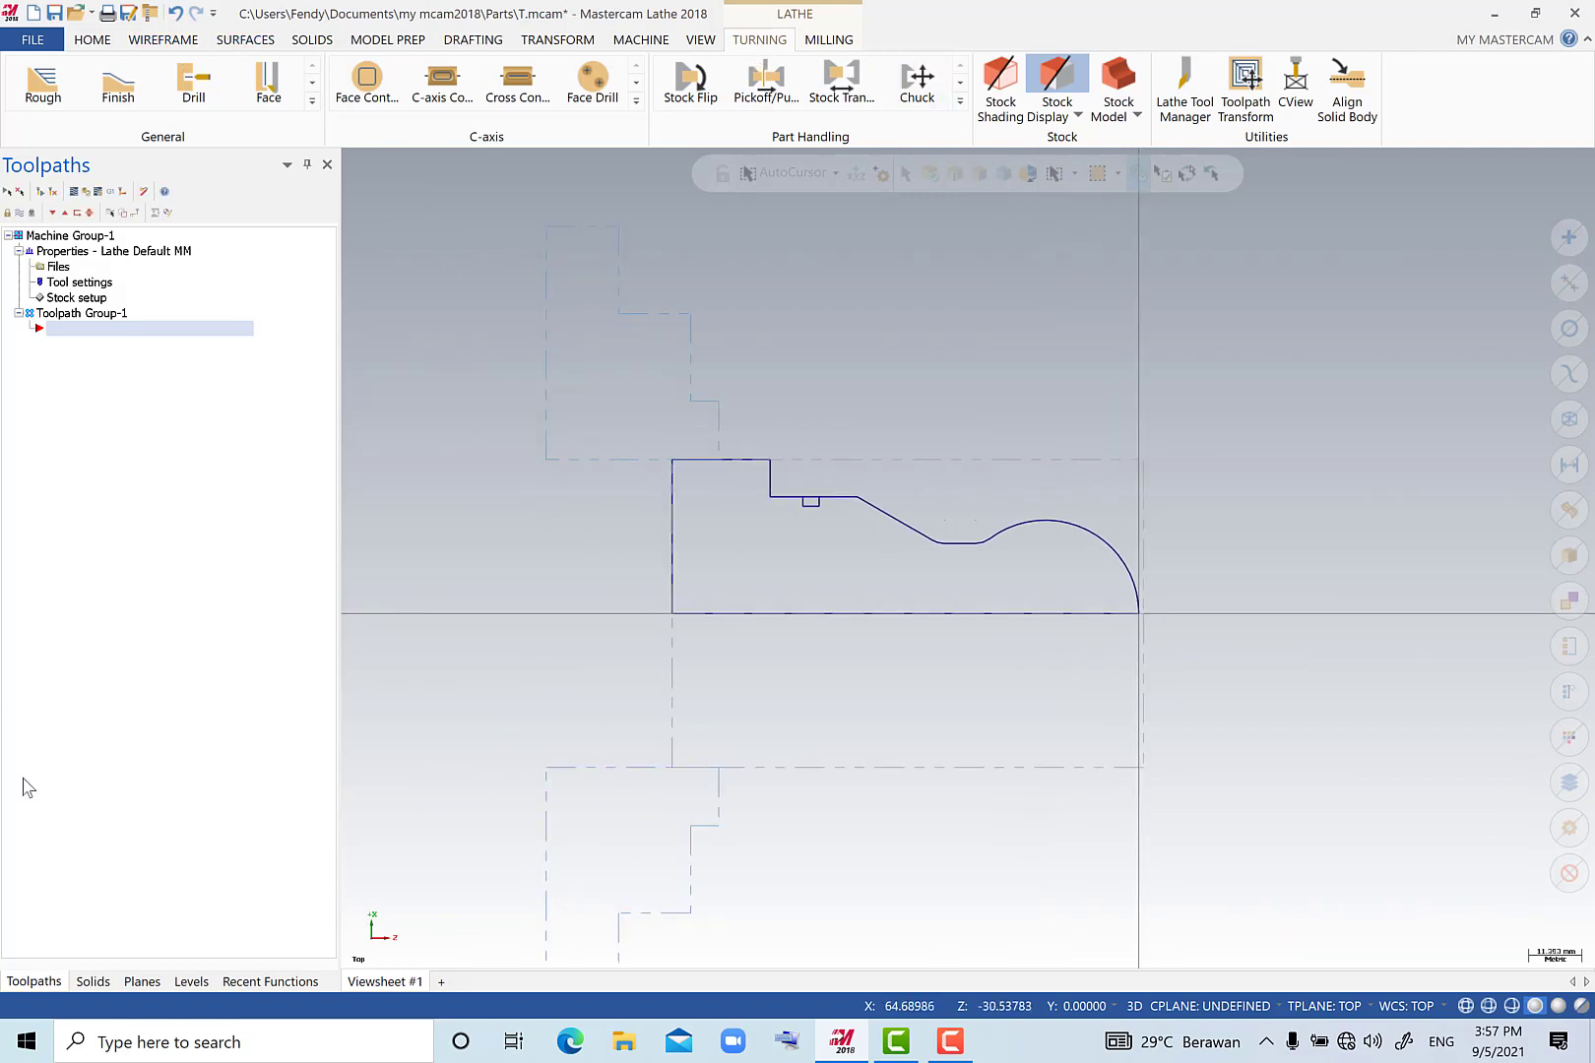
click(142, 981)
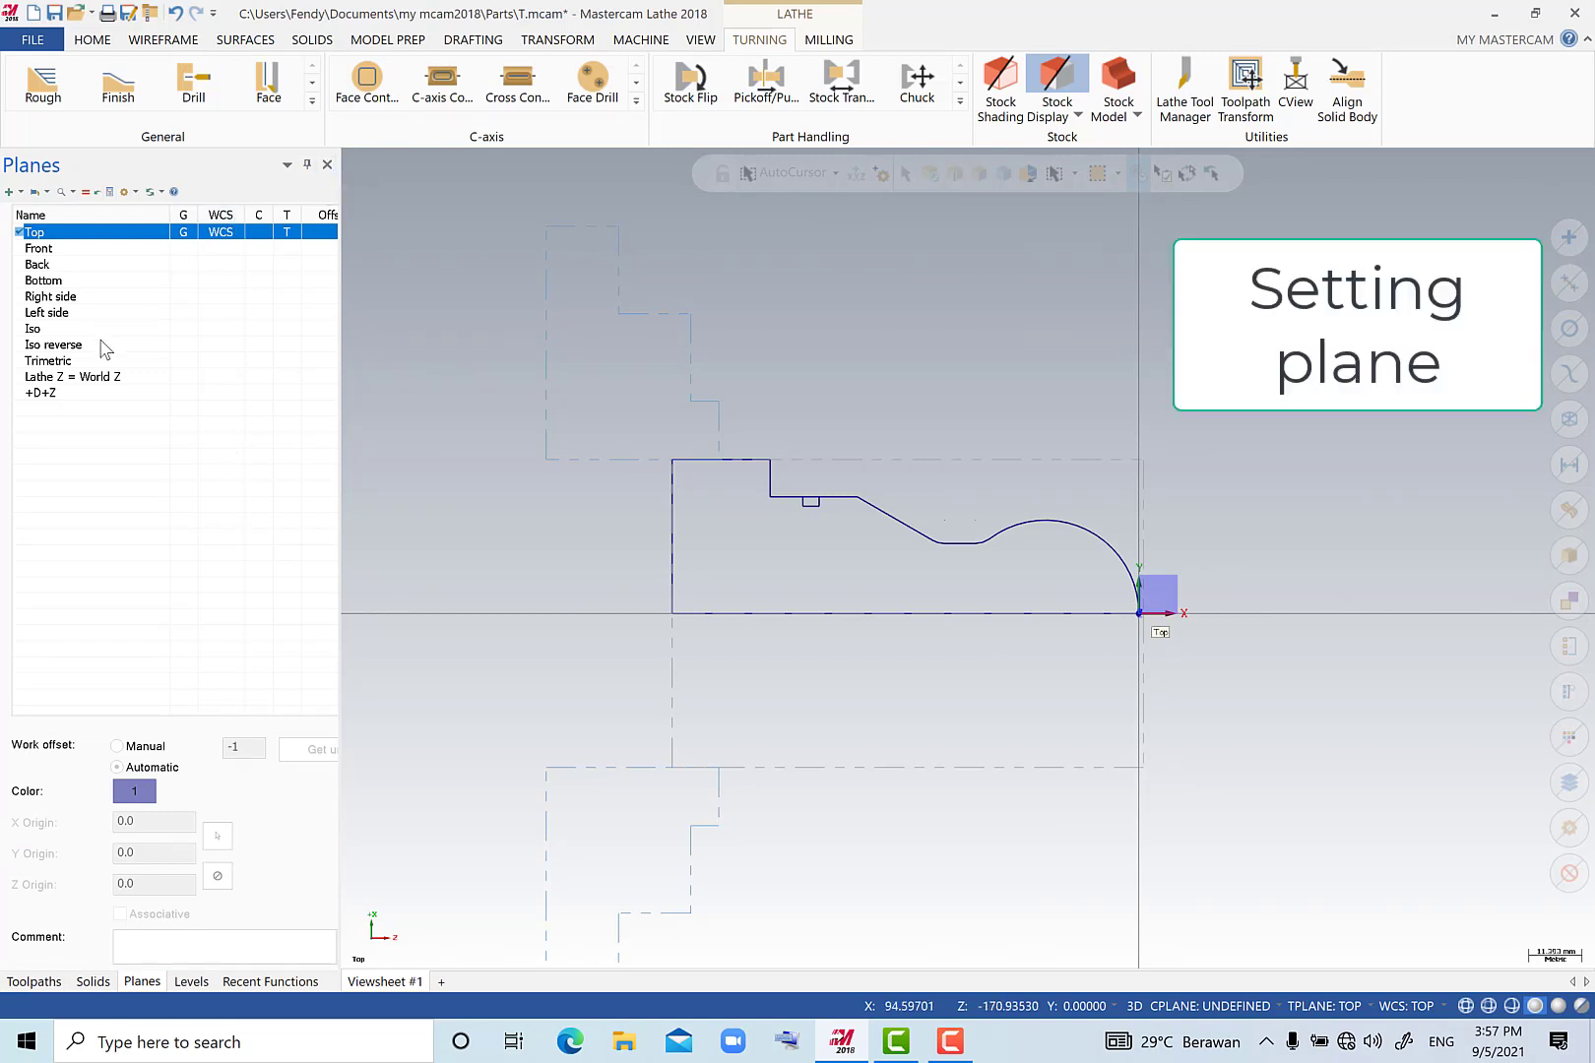
click(257, 392)
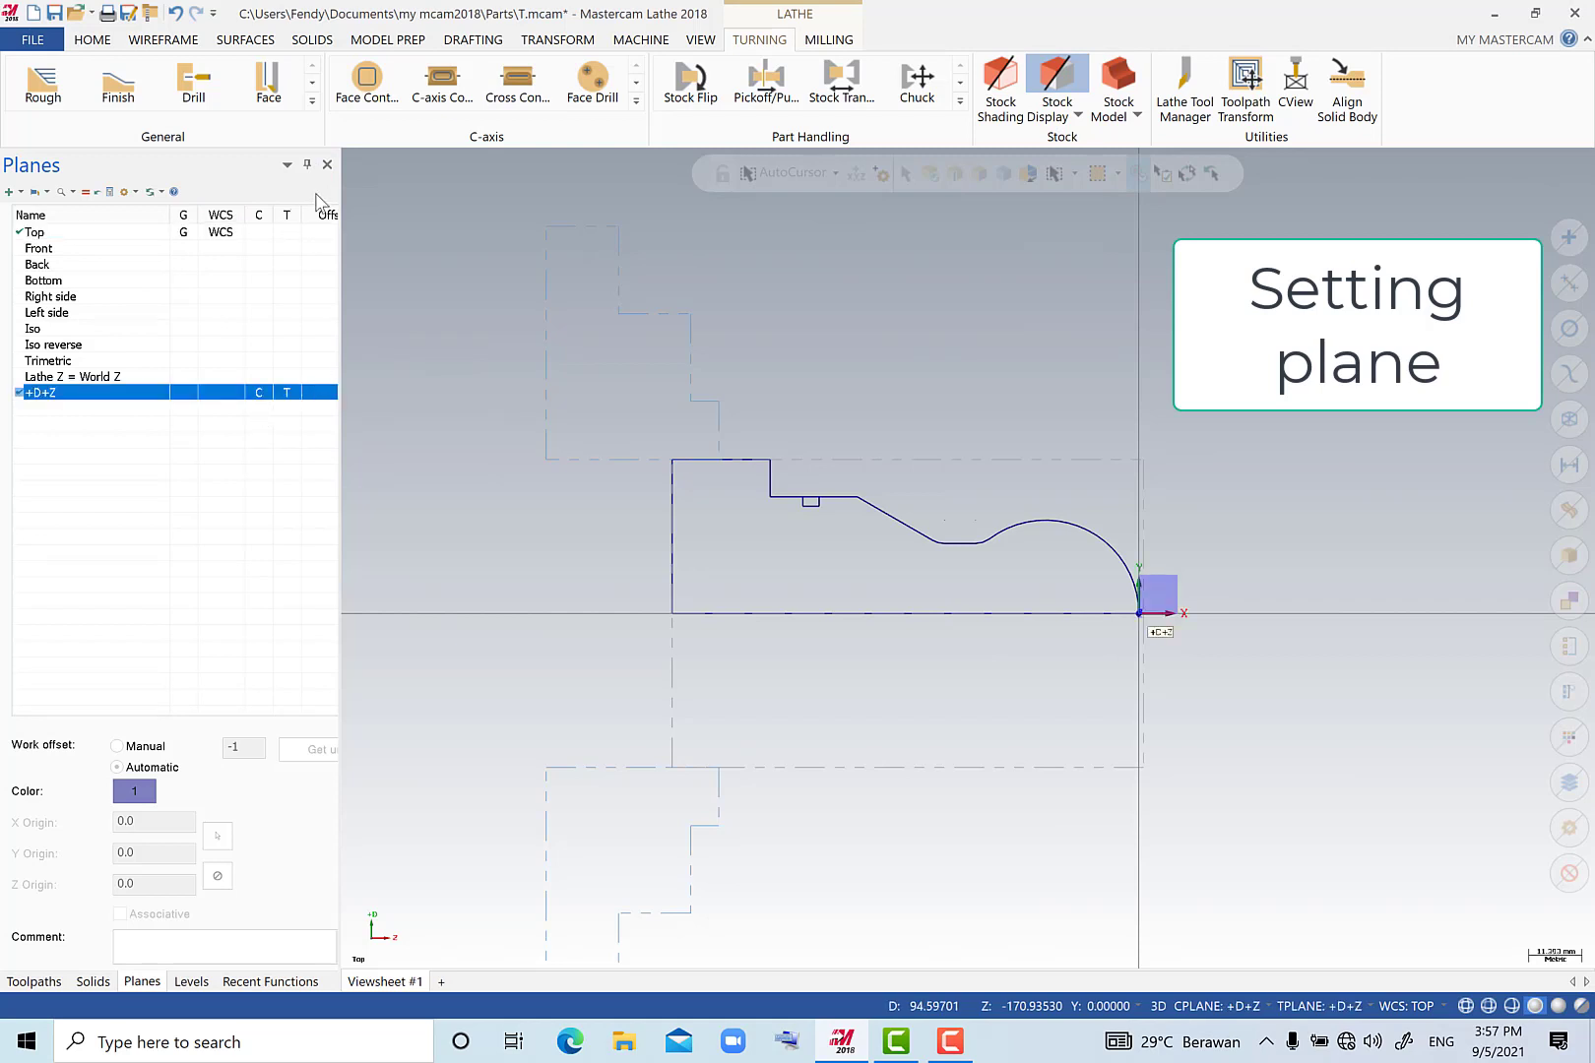
click(29, 982)
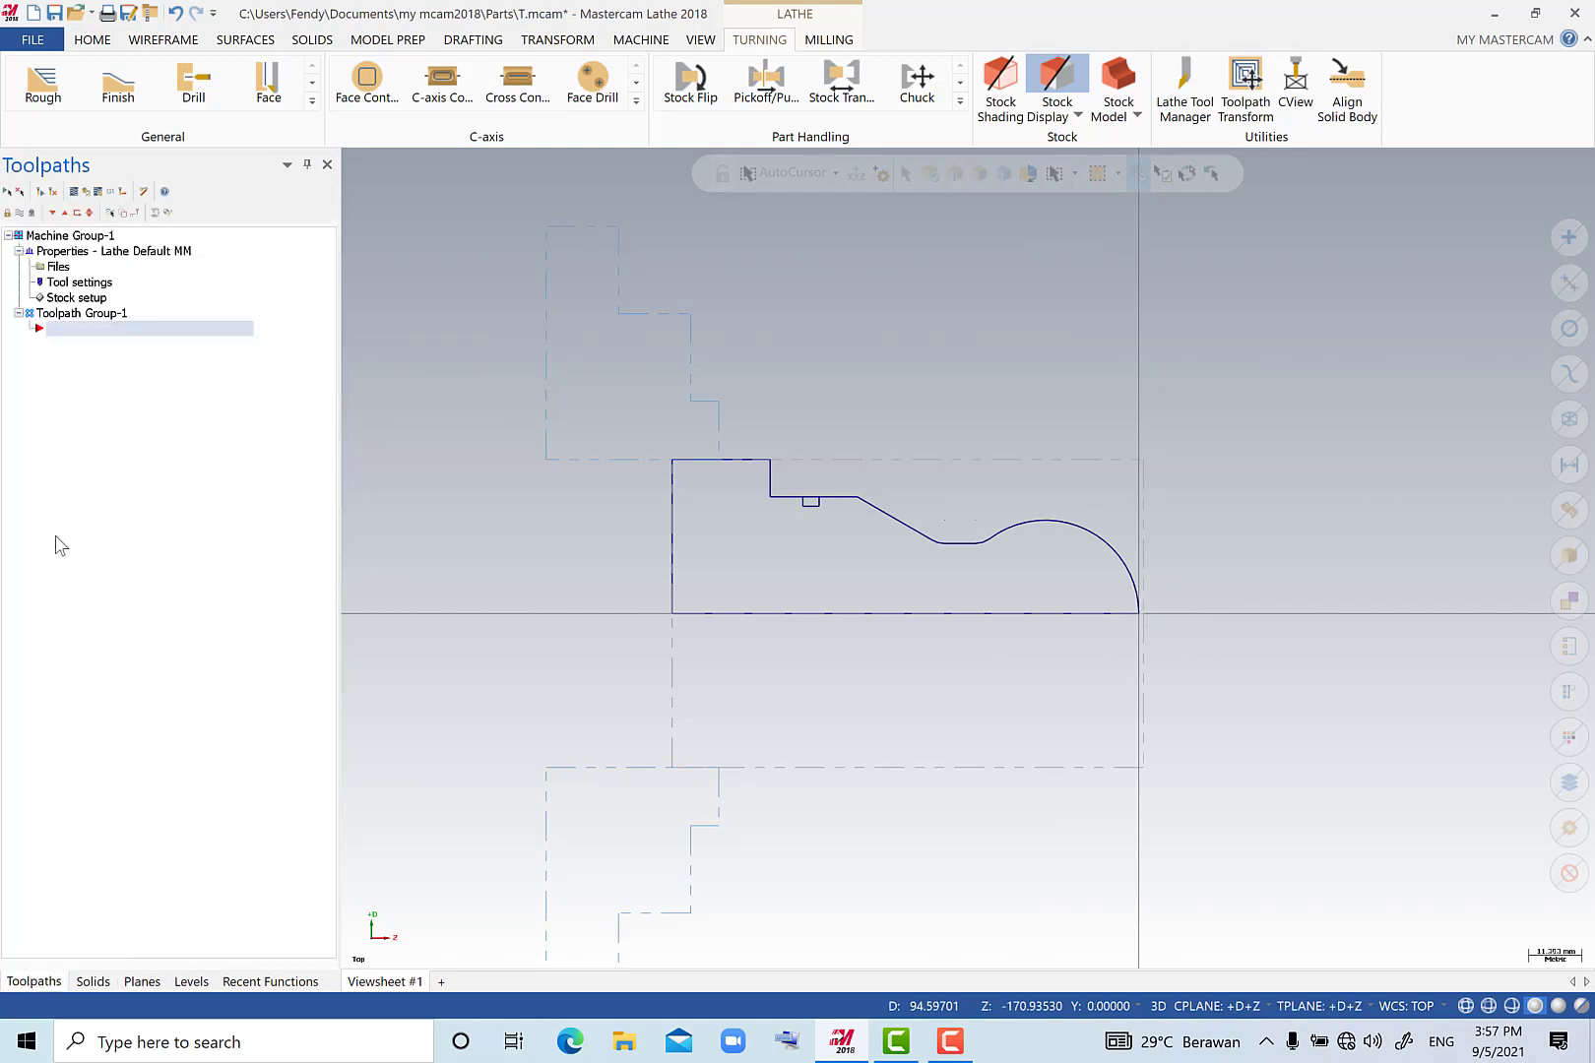
scroll(904, 589, up, 3)
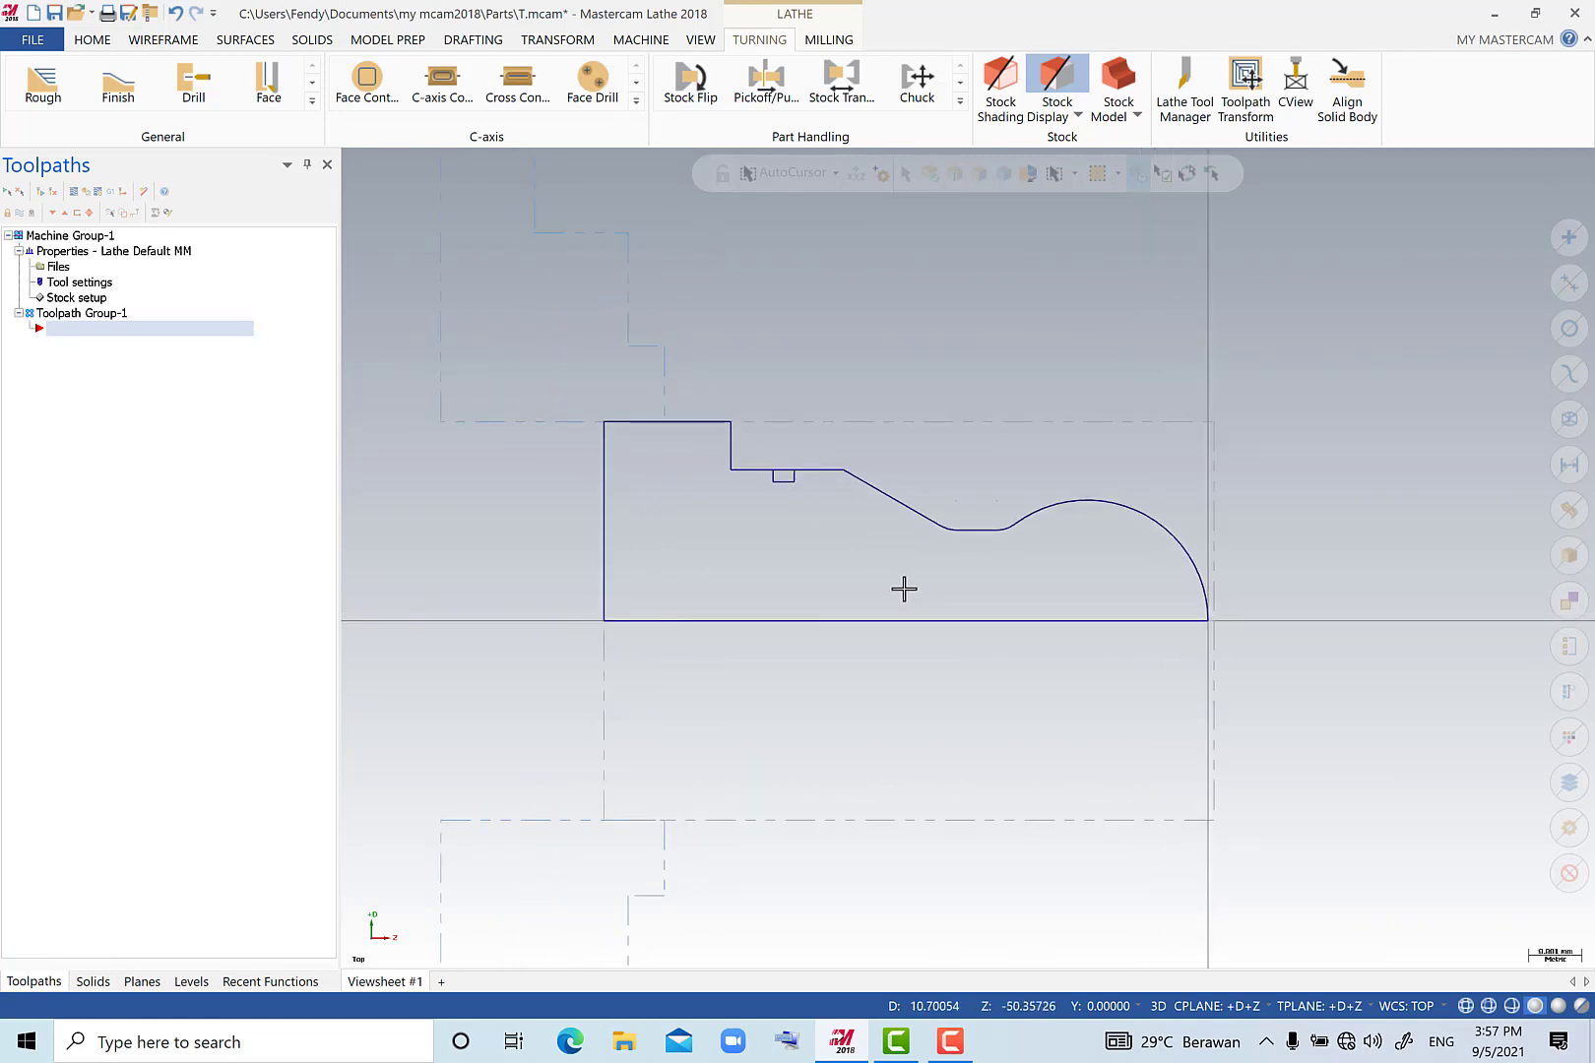
Start a Face toolpath with tool T0101 and set feed rate 0.15 mm/rev, spindle speed 100 CSS and maximum spindle speed 1500.
scroll(904, 589, up, 1)
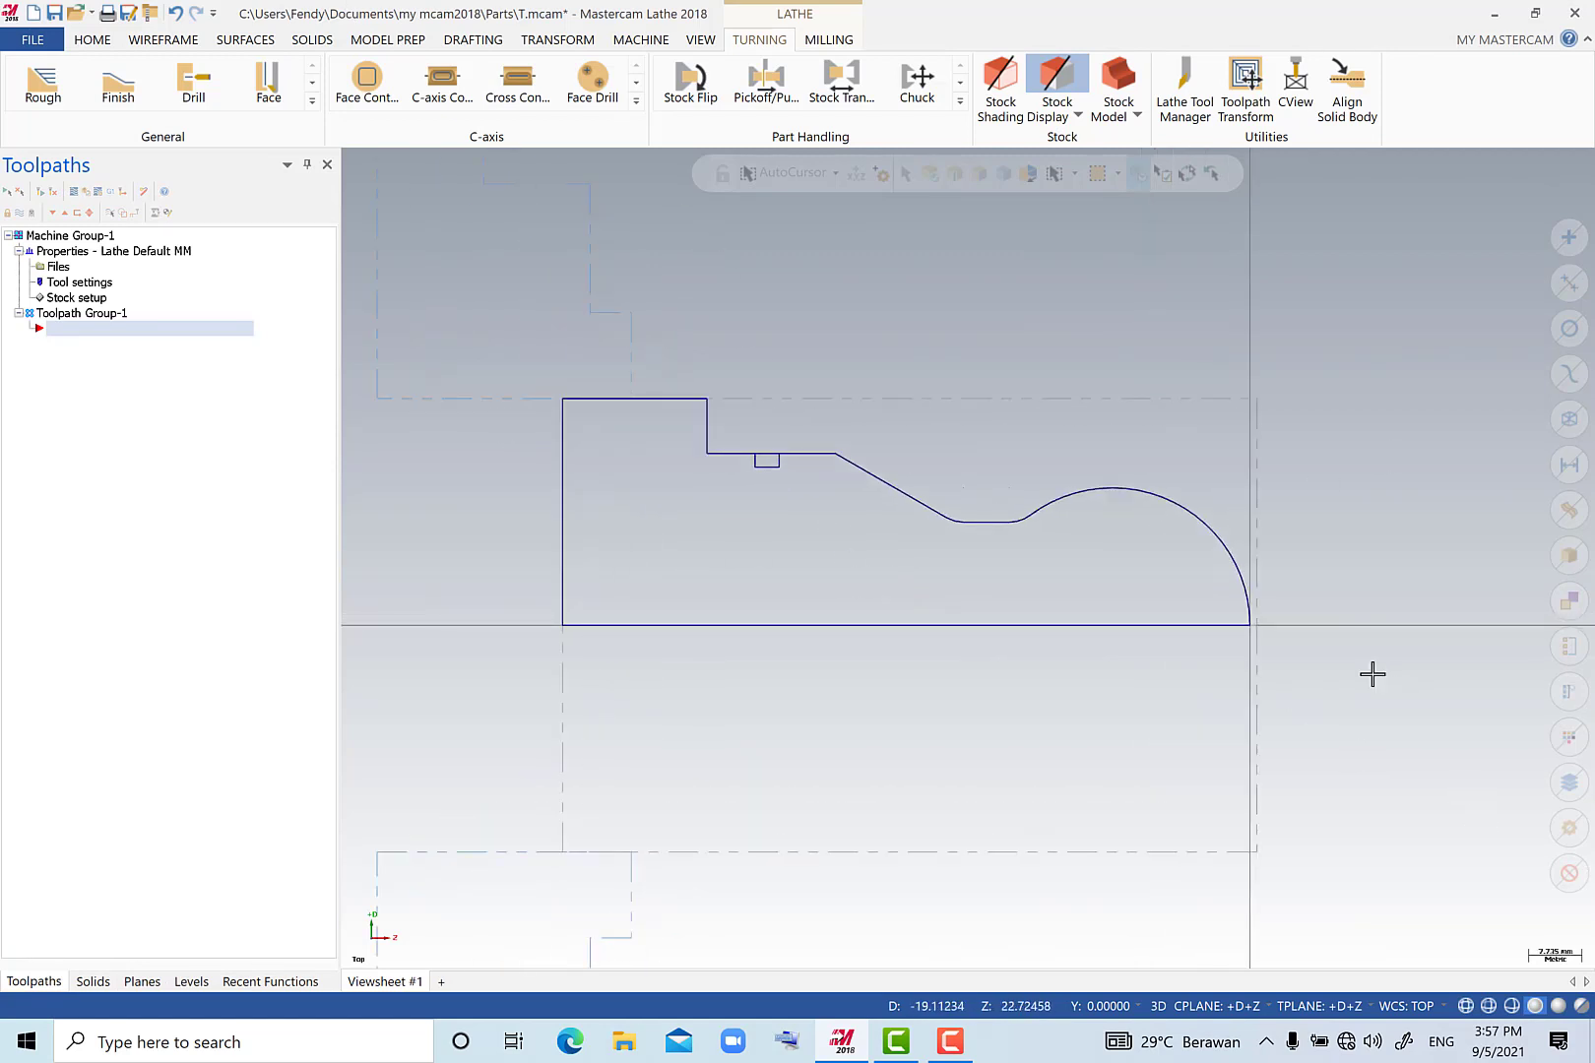
click(267, 84)
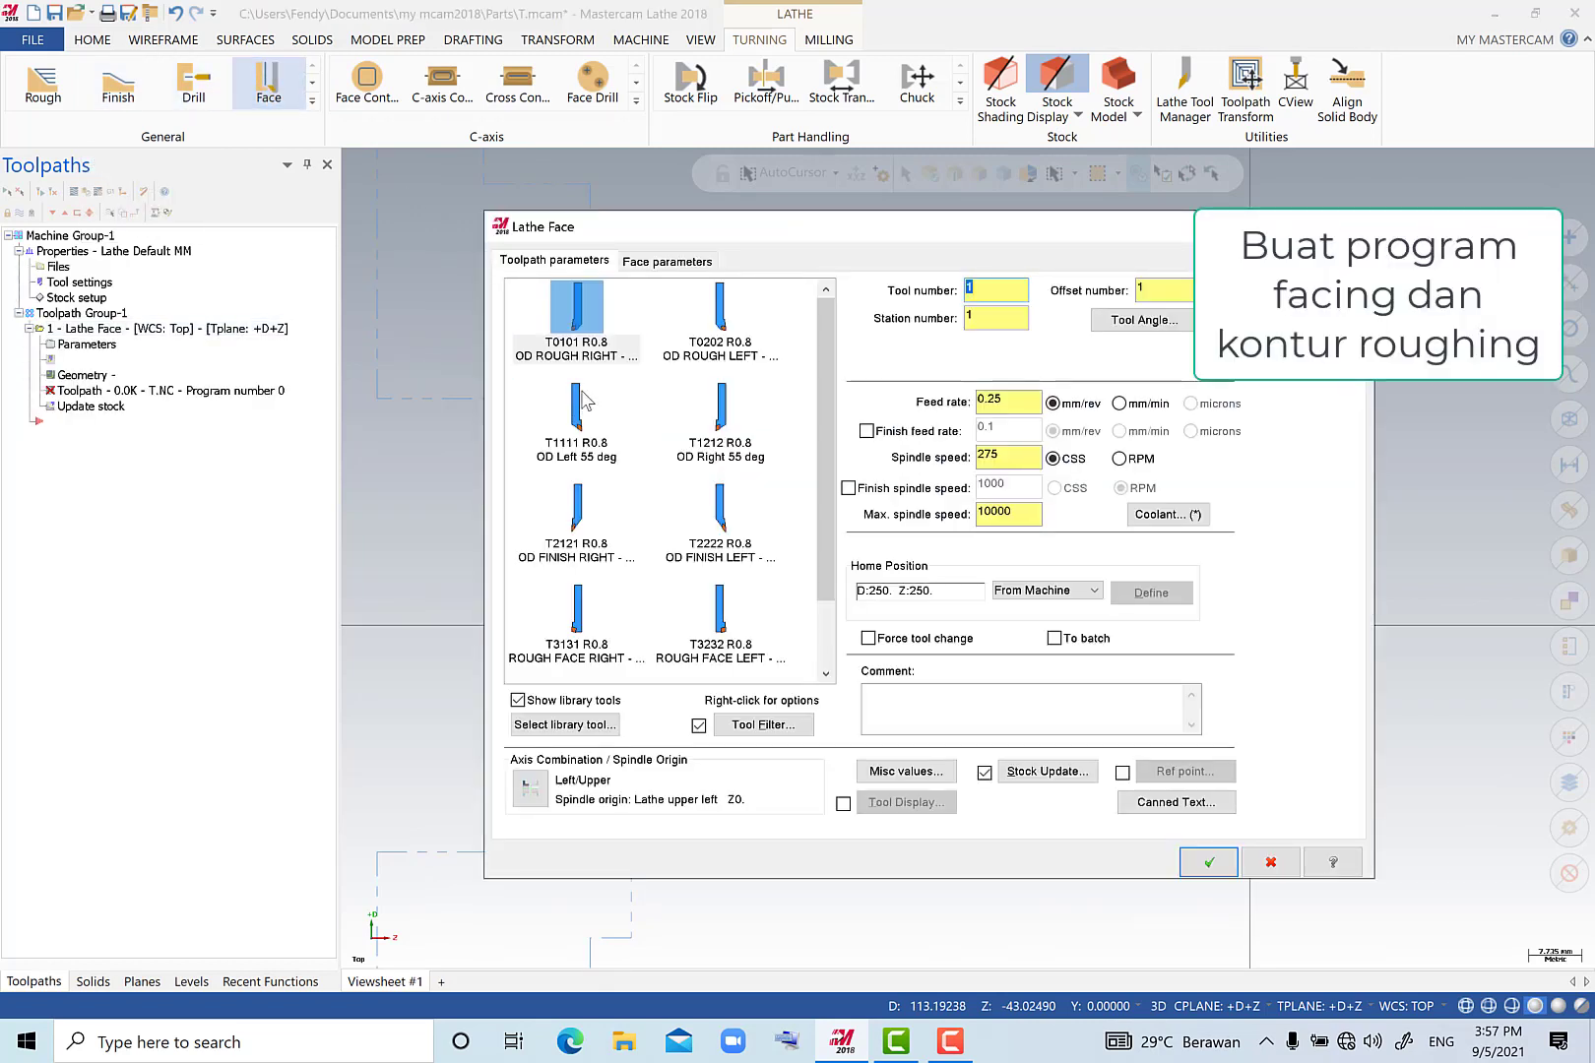
click(1006, 402)
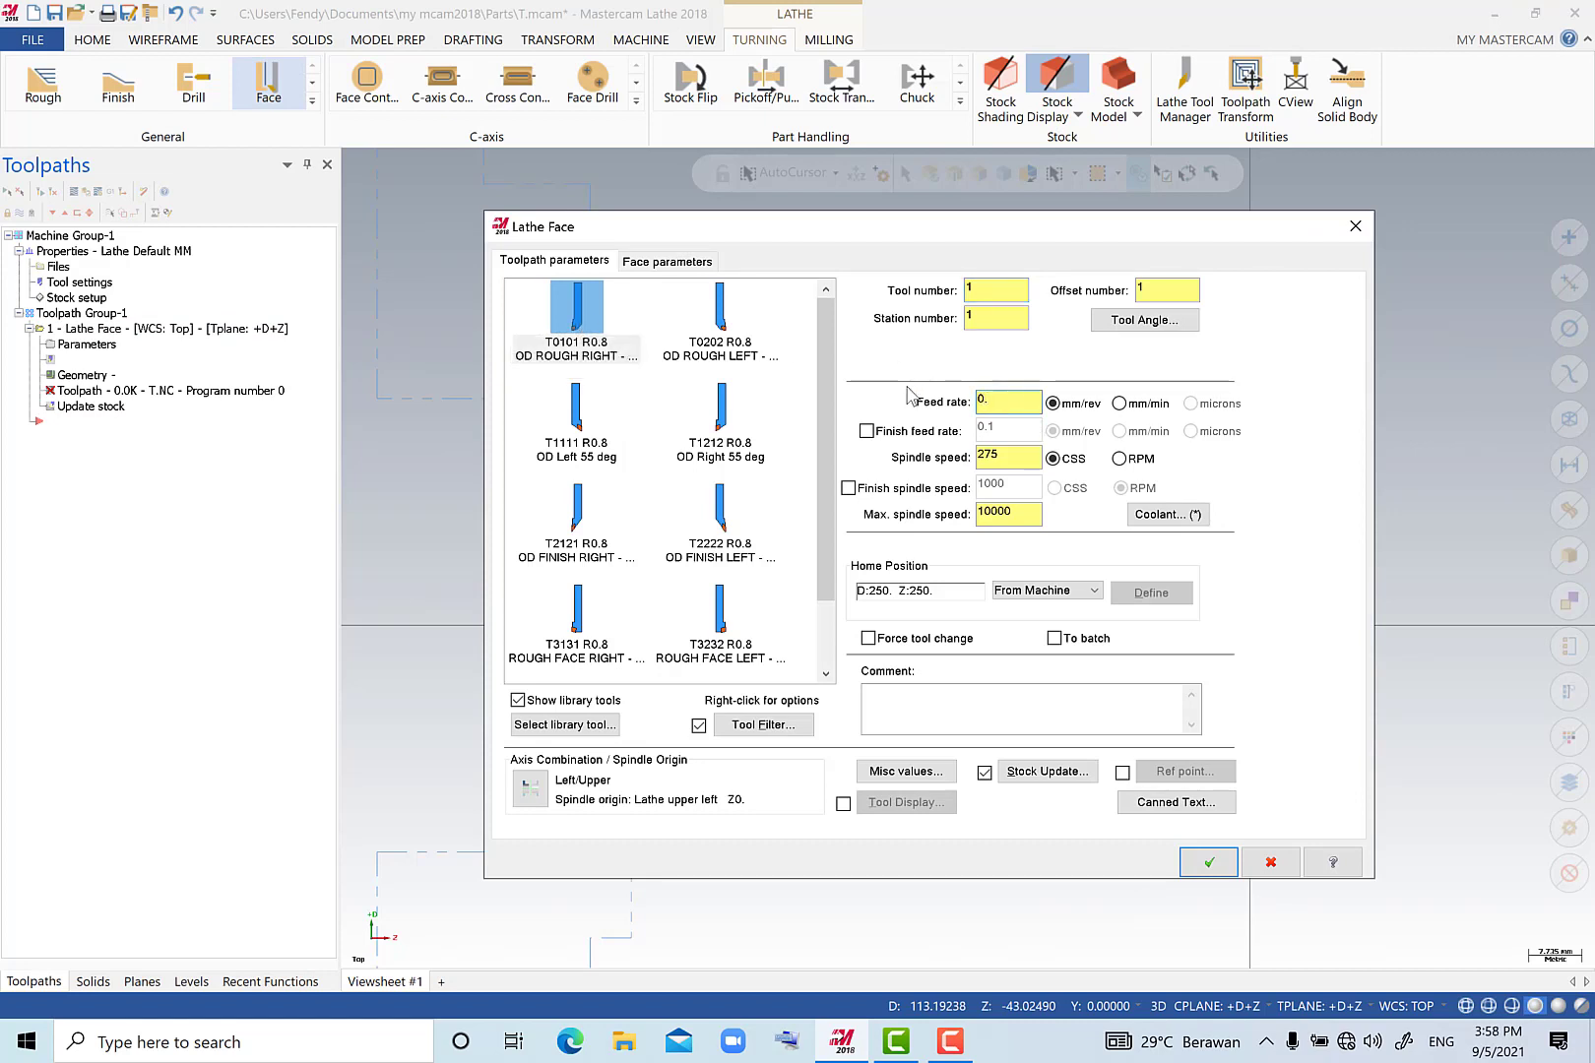
click(1000, 460)
click(1009, 460)
double_click(1030, 461)
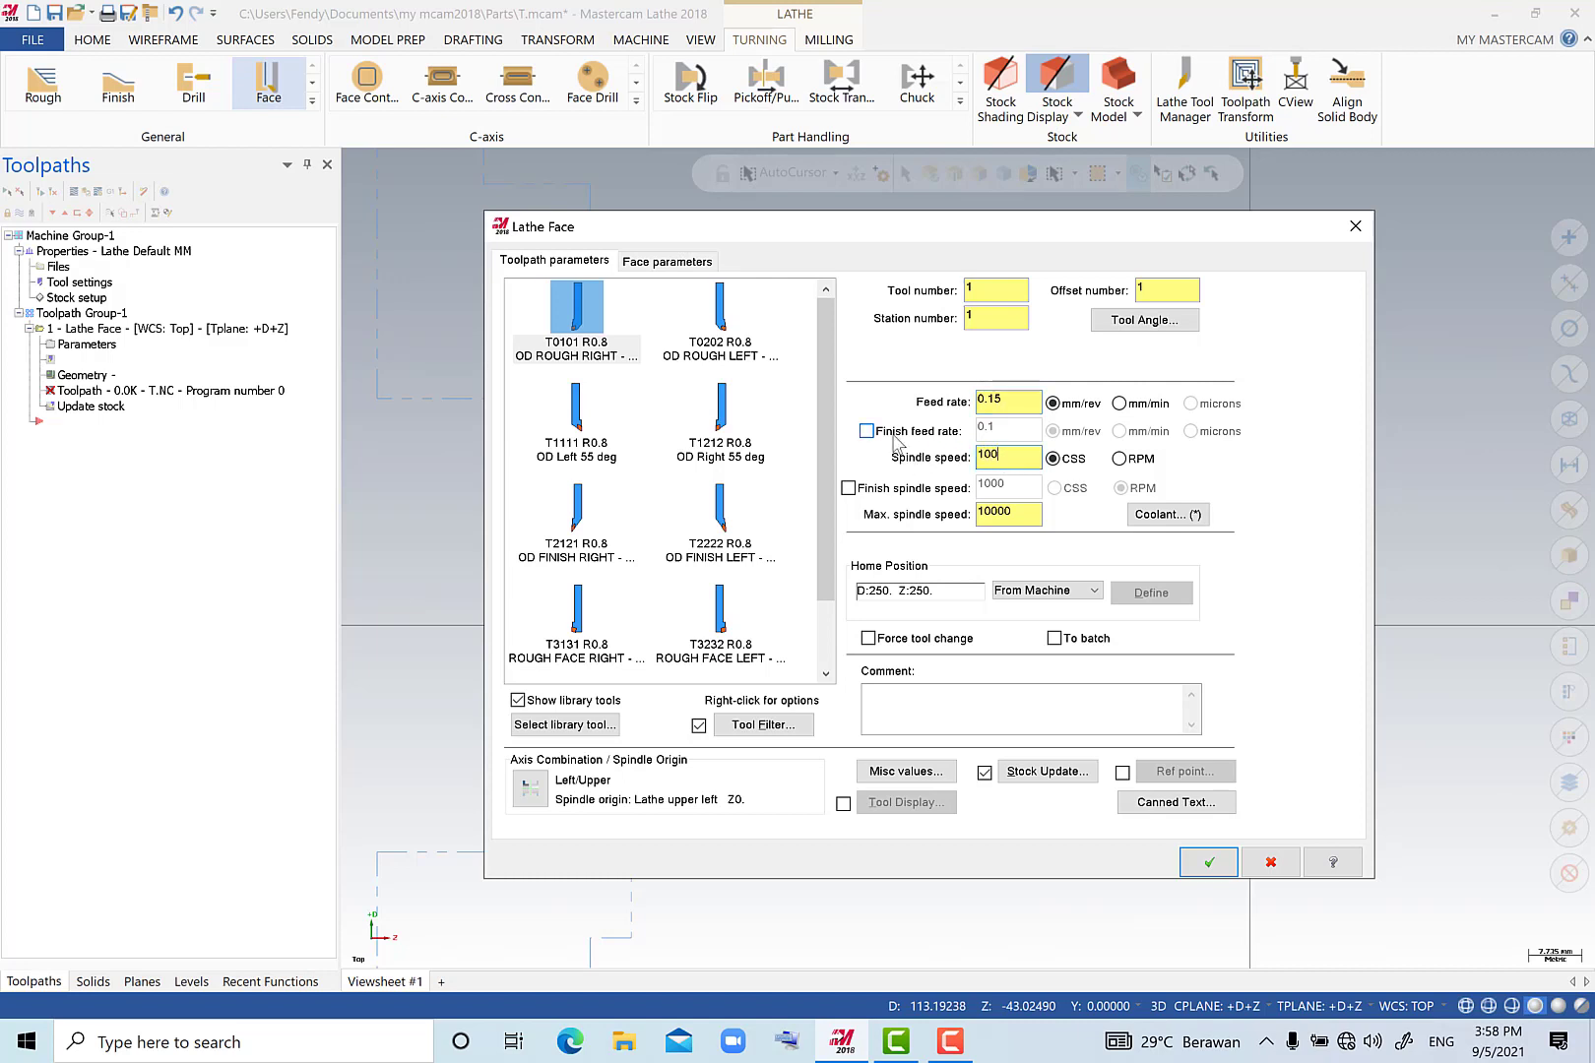
double_click(1022, 513)
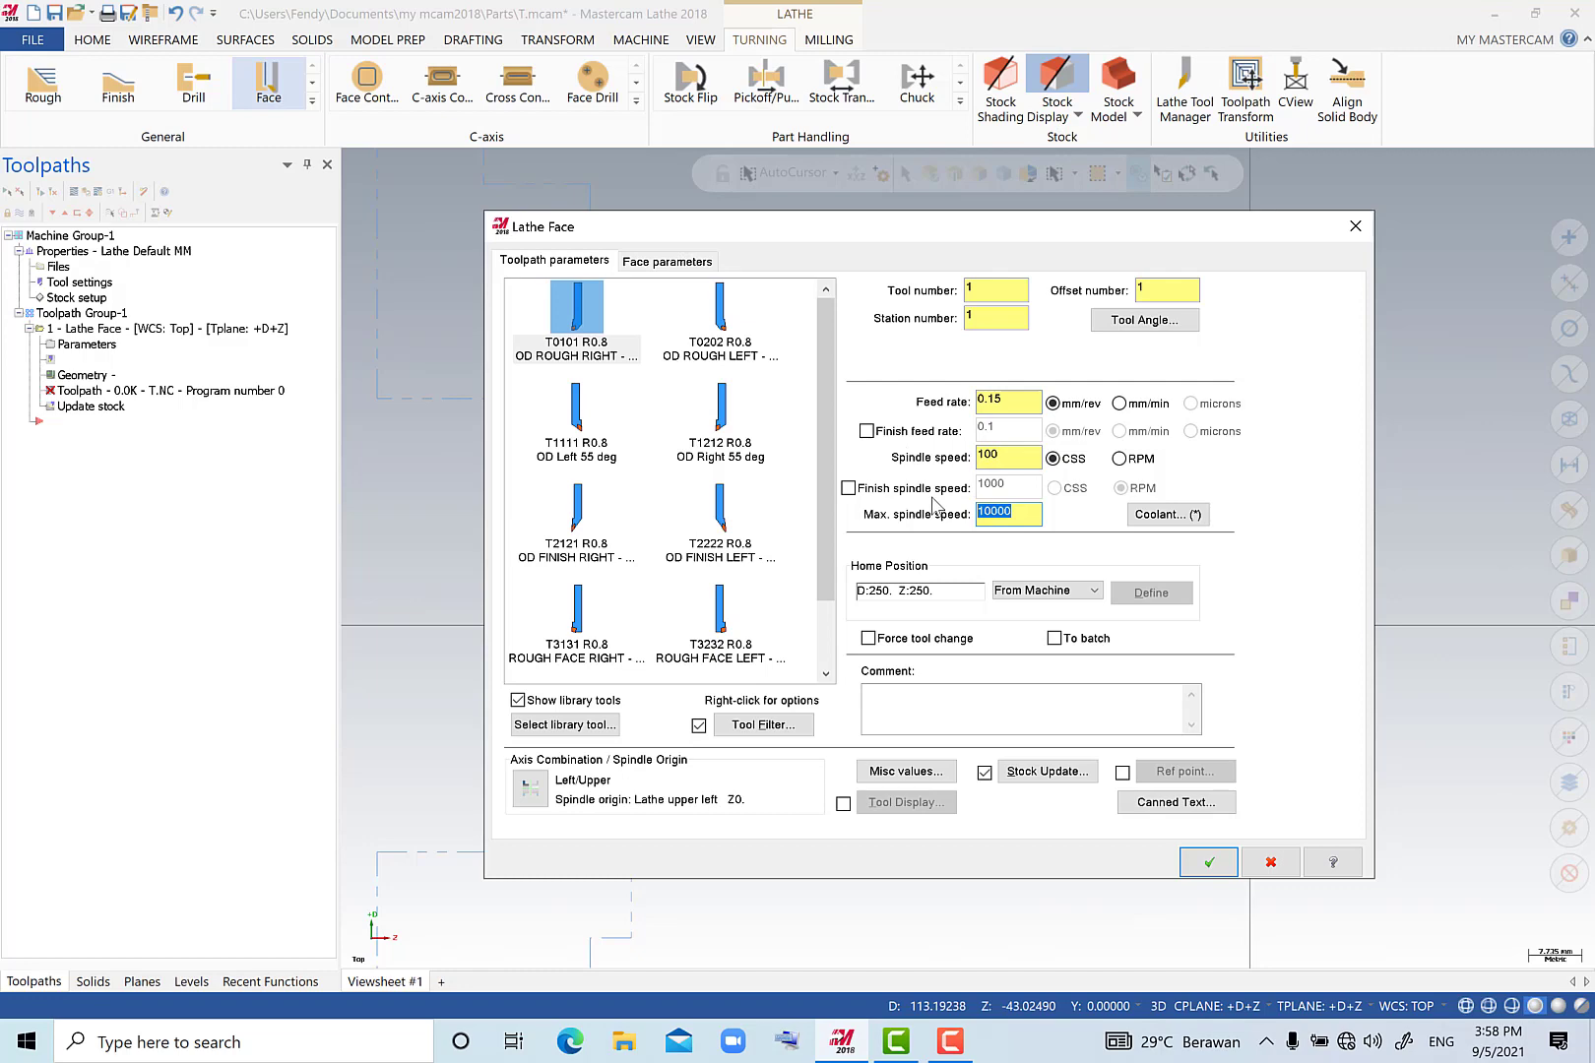
Enable a rough stepover of 0.3 mm for facing the stock and generate the face toolpath.
click(679, 266)
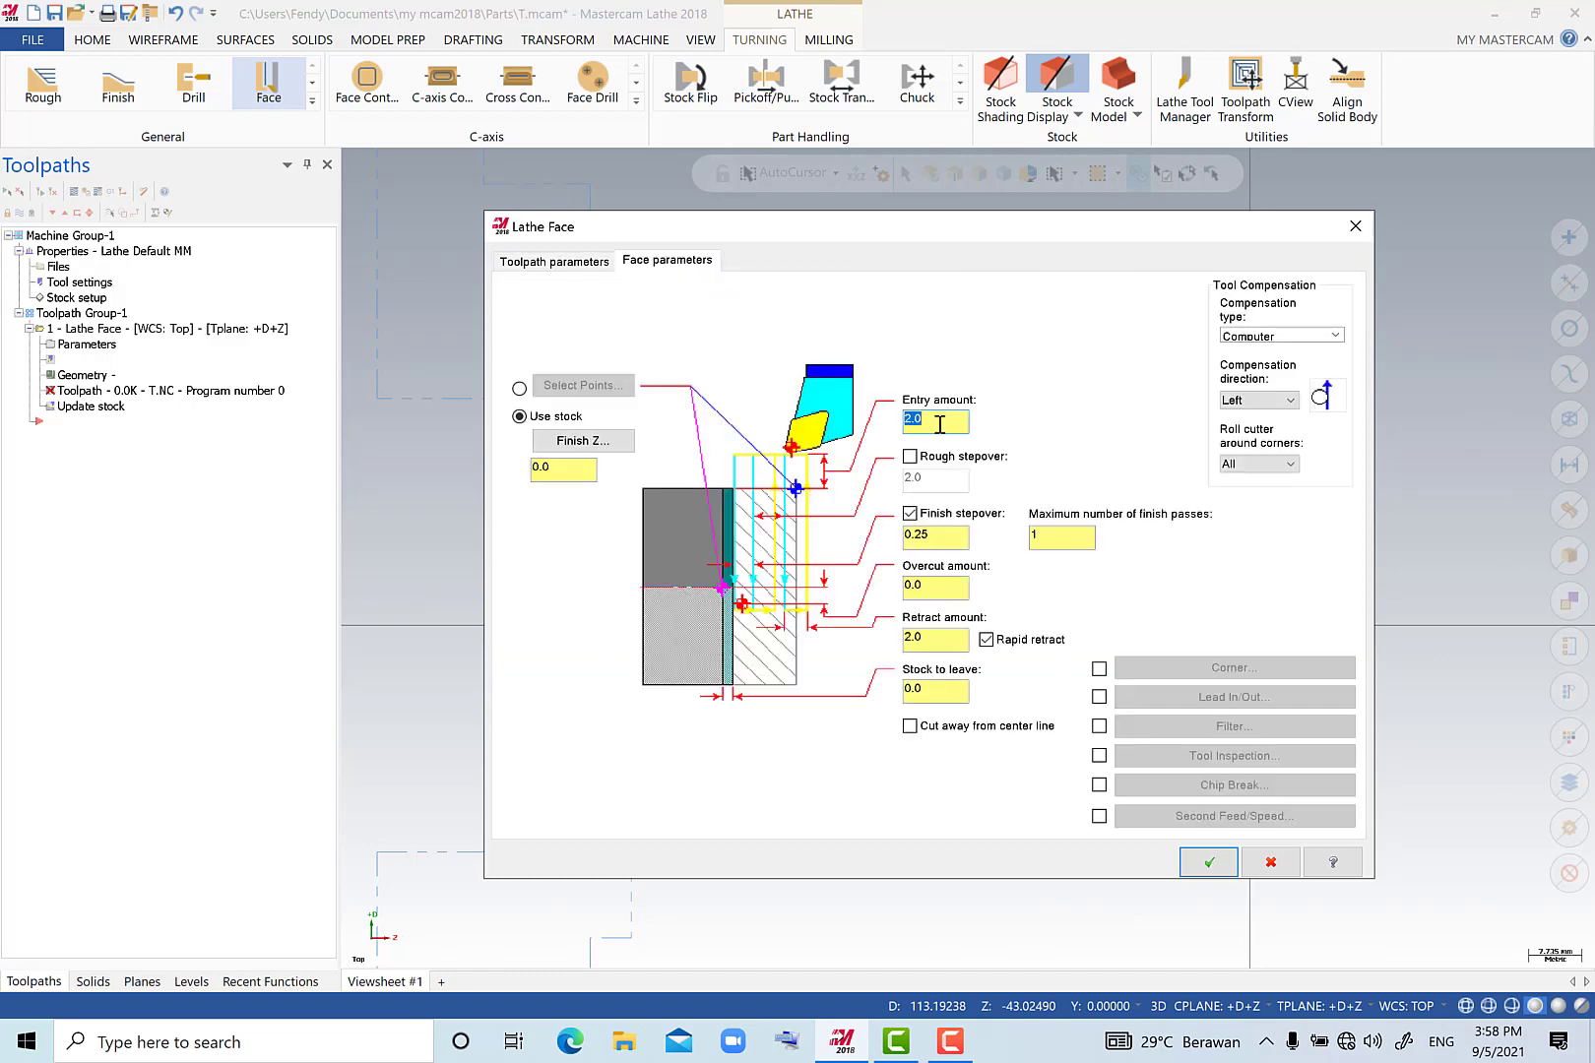
click(909, 458)
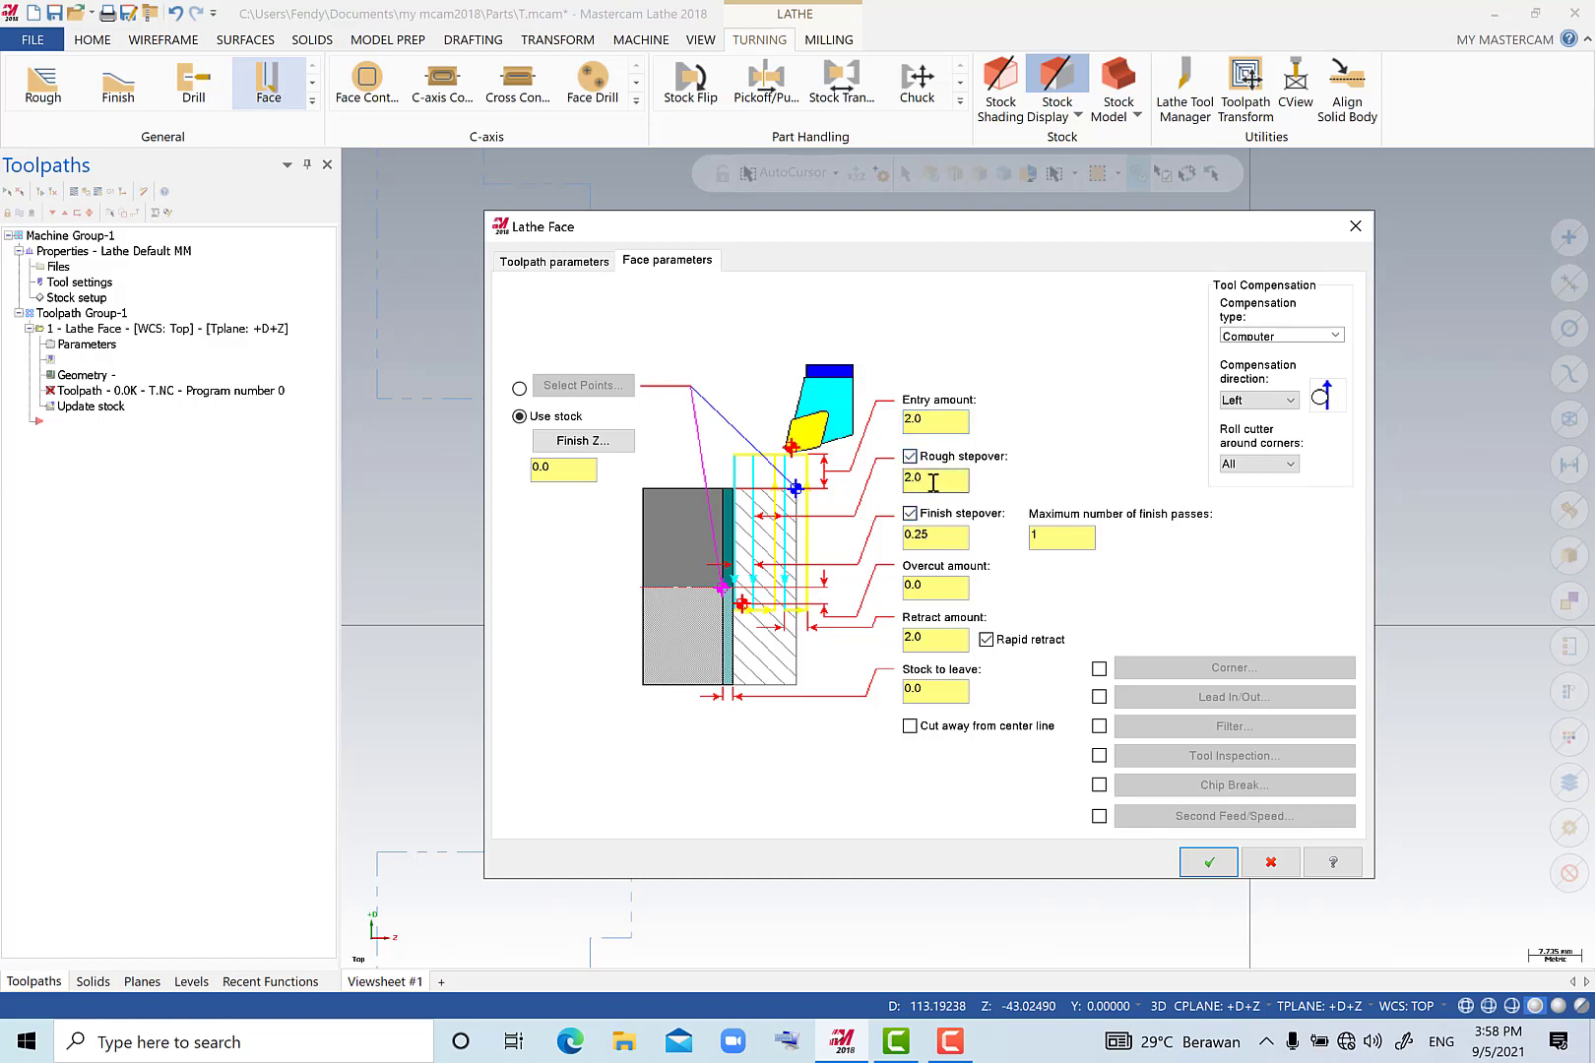
click(950, 537)
click(958, 586)
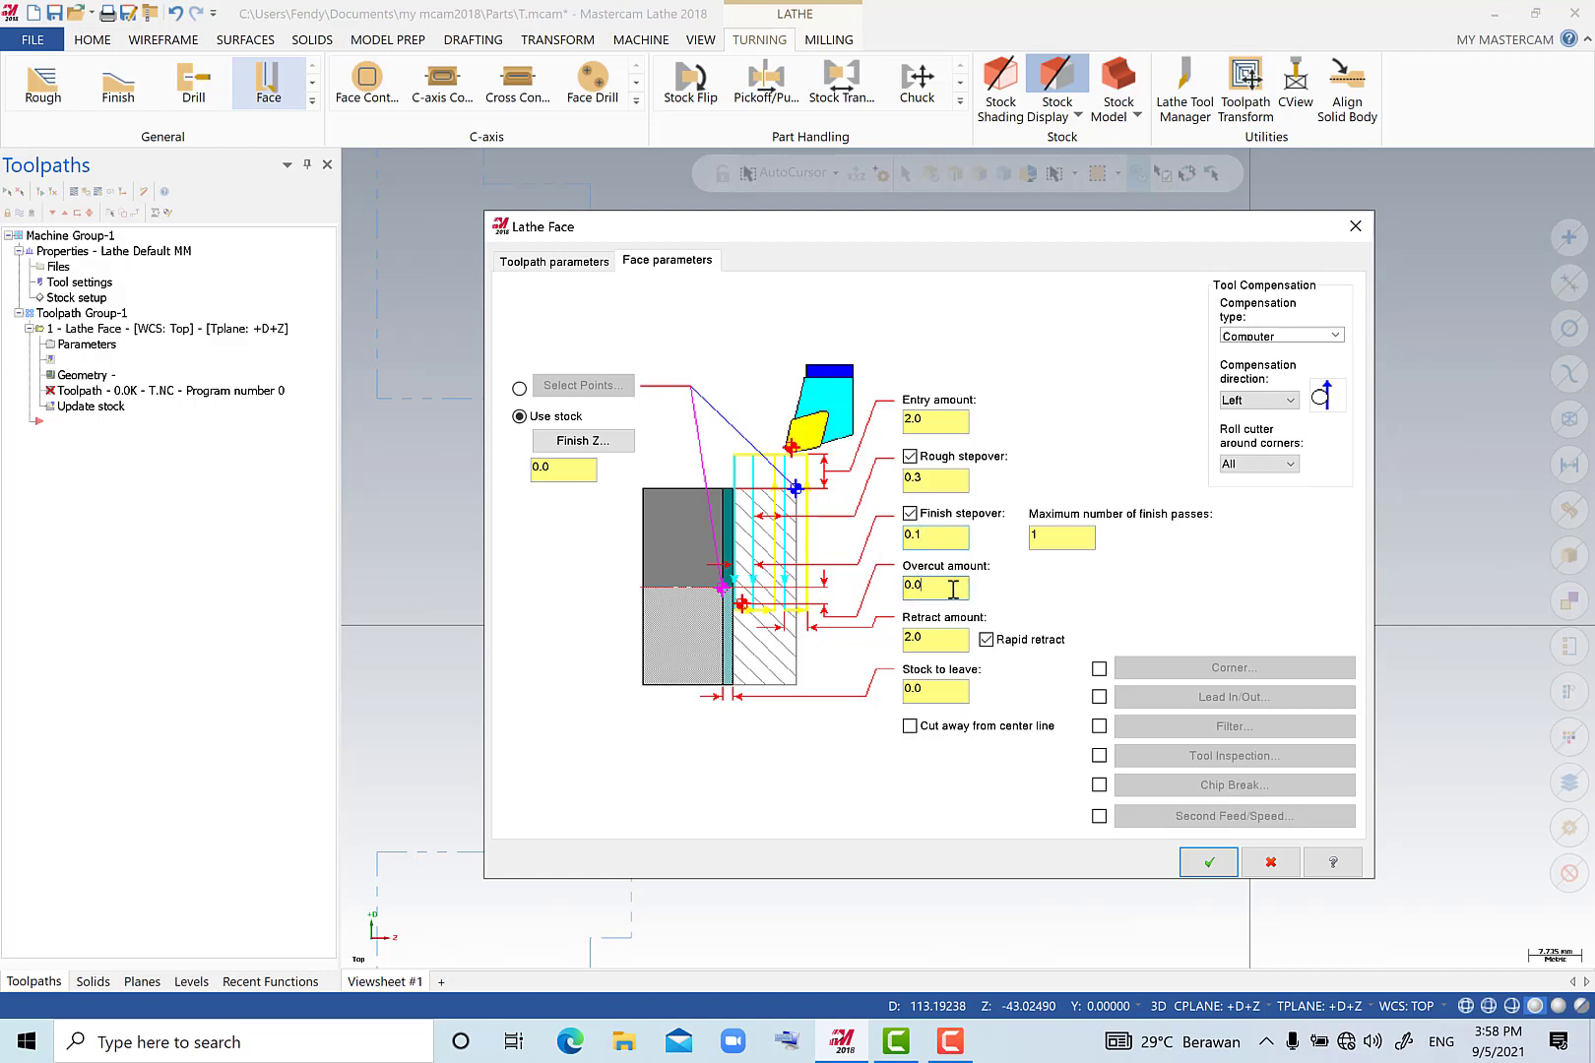
click(1207, 864)
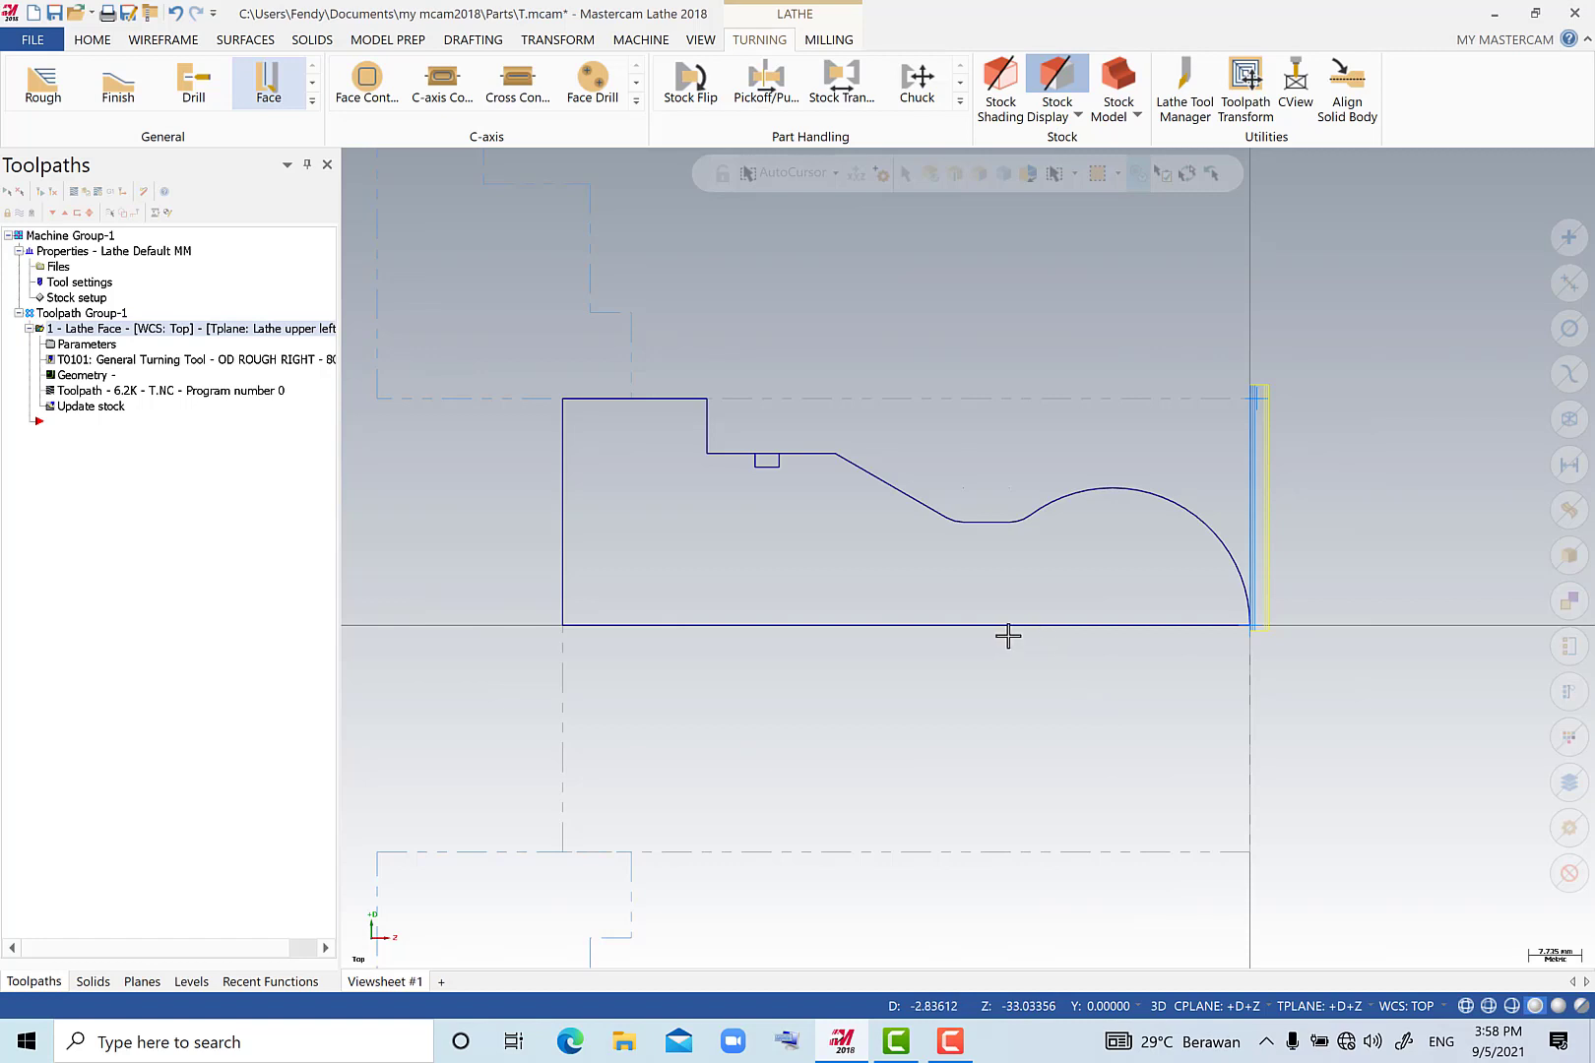
Start a Rough toolpath and chain the contour from the front arc at the origin to the vertical shoulder line.
click(43, 93)
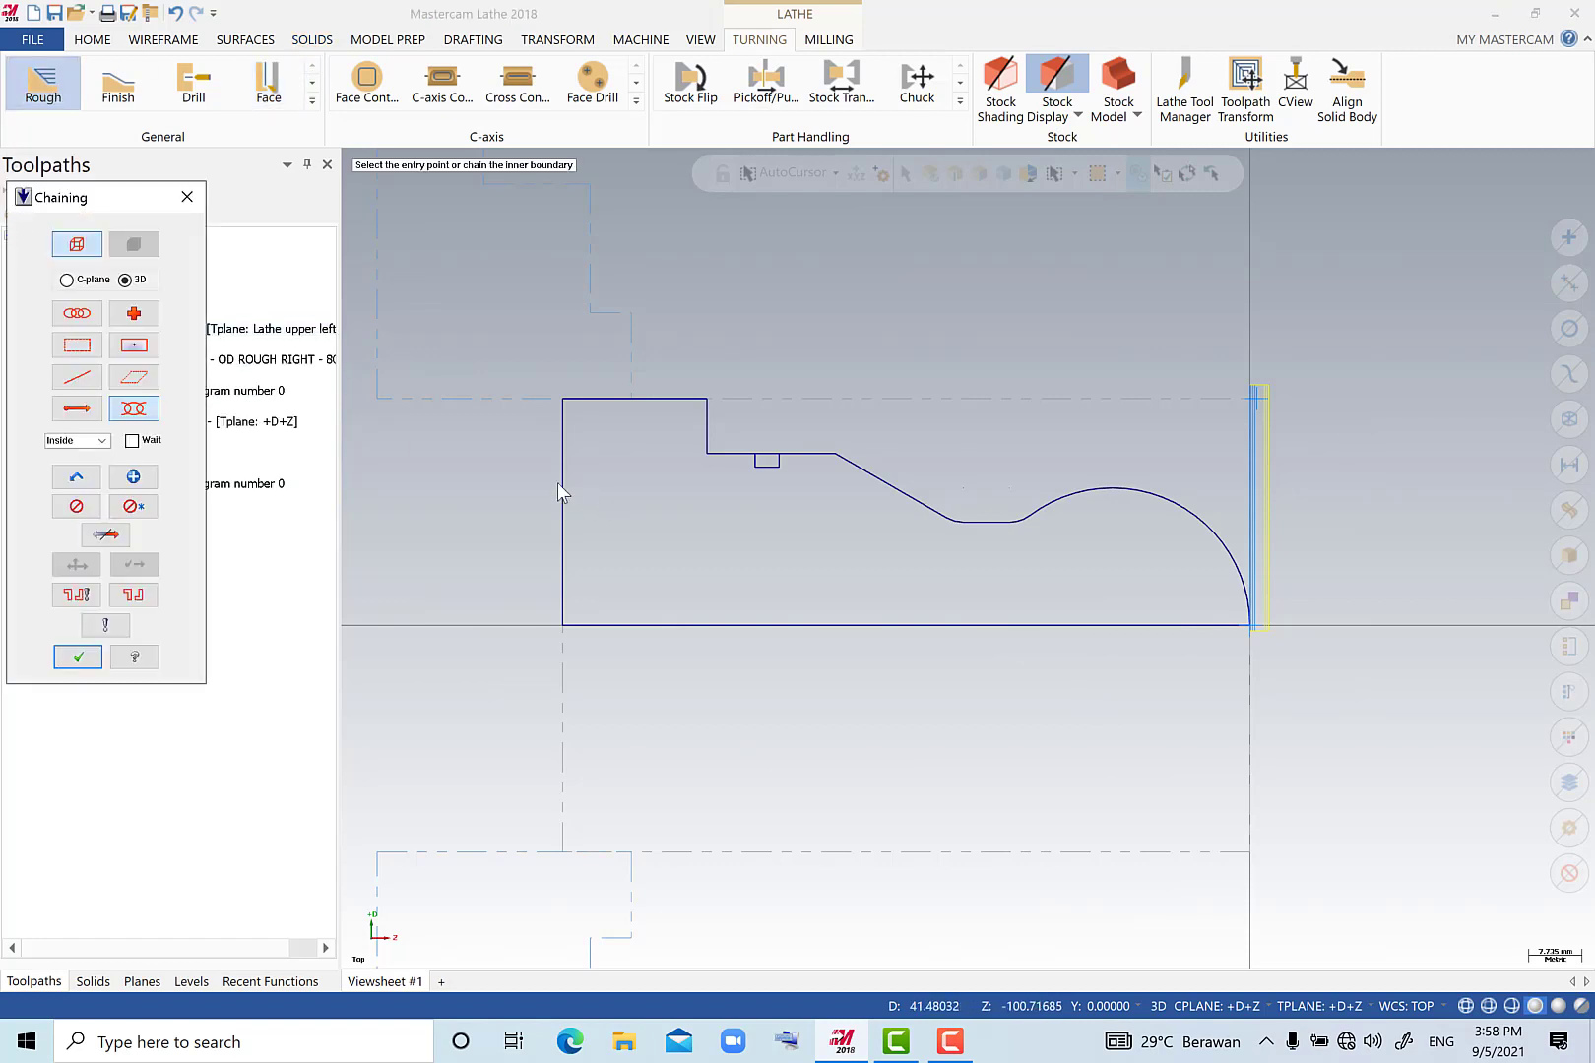
click(1245, 593)
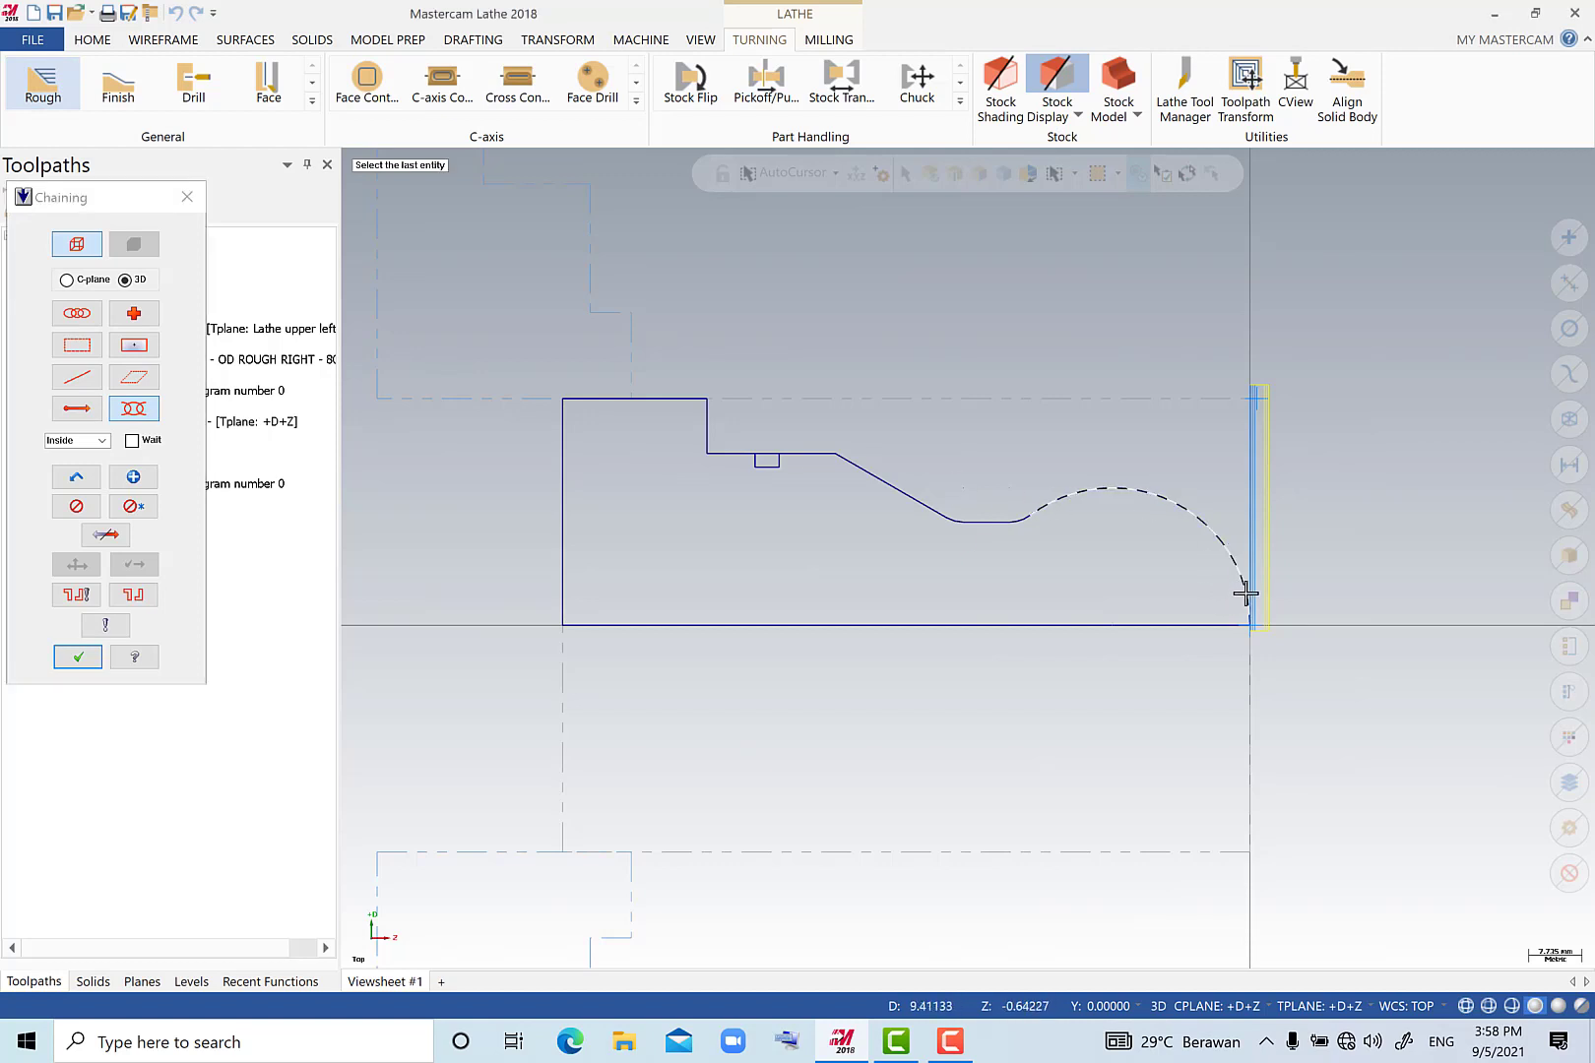
click(708, 410)
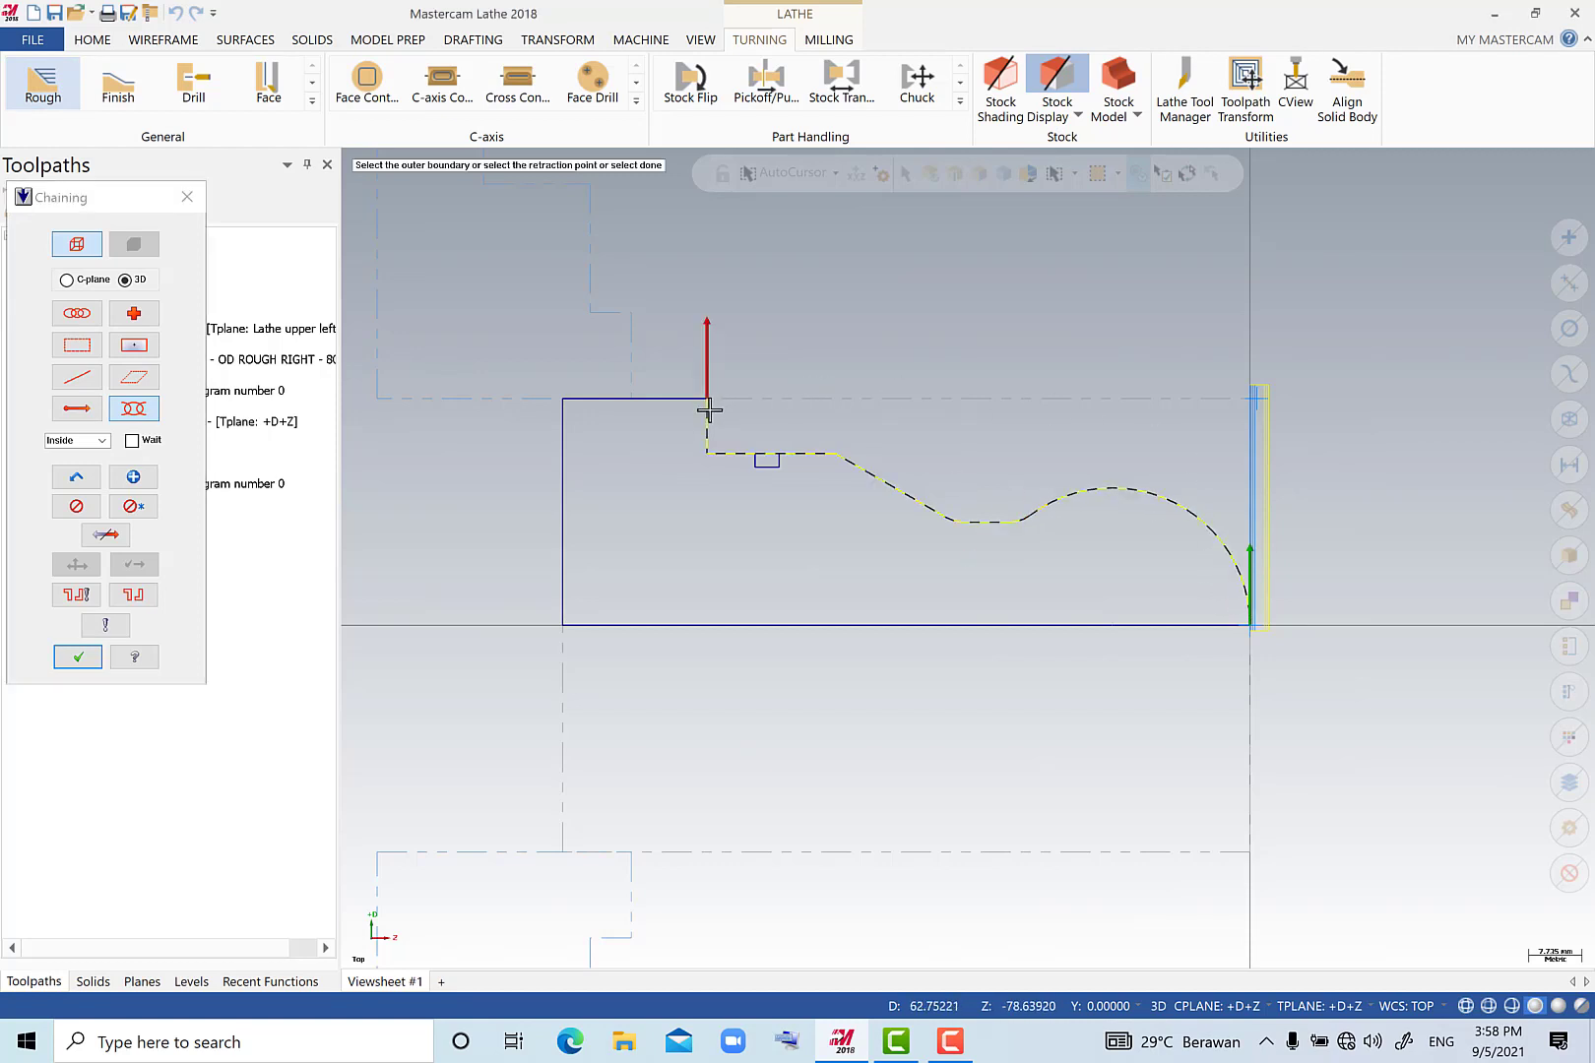
click(78, 656)
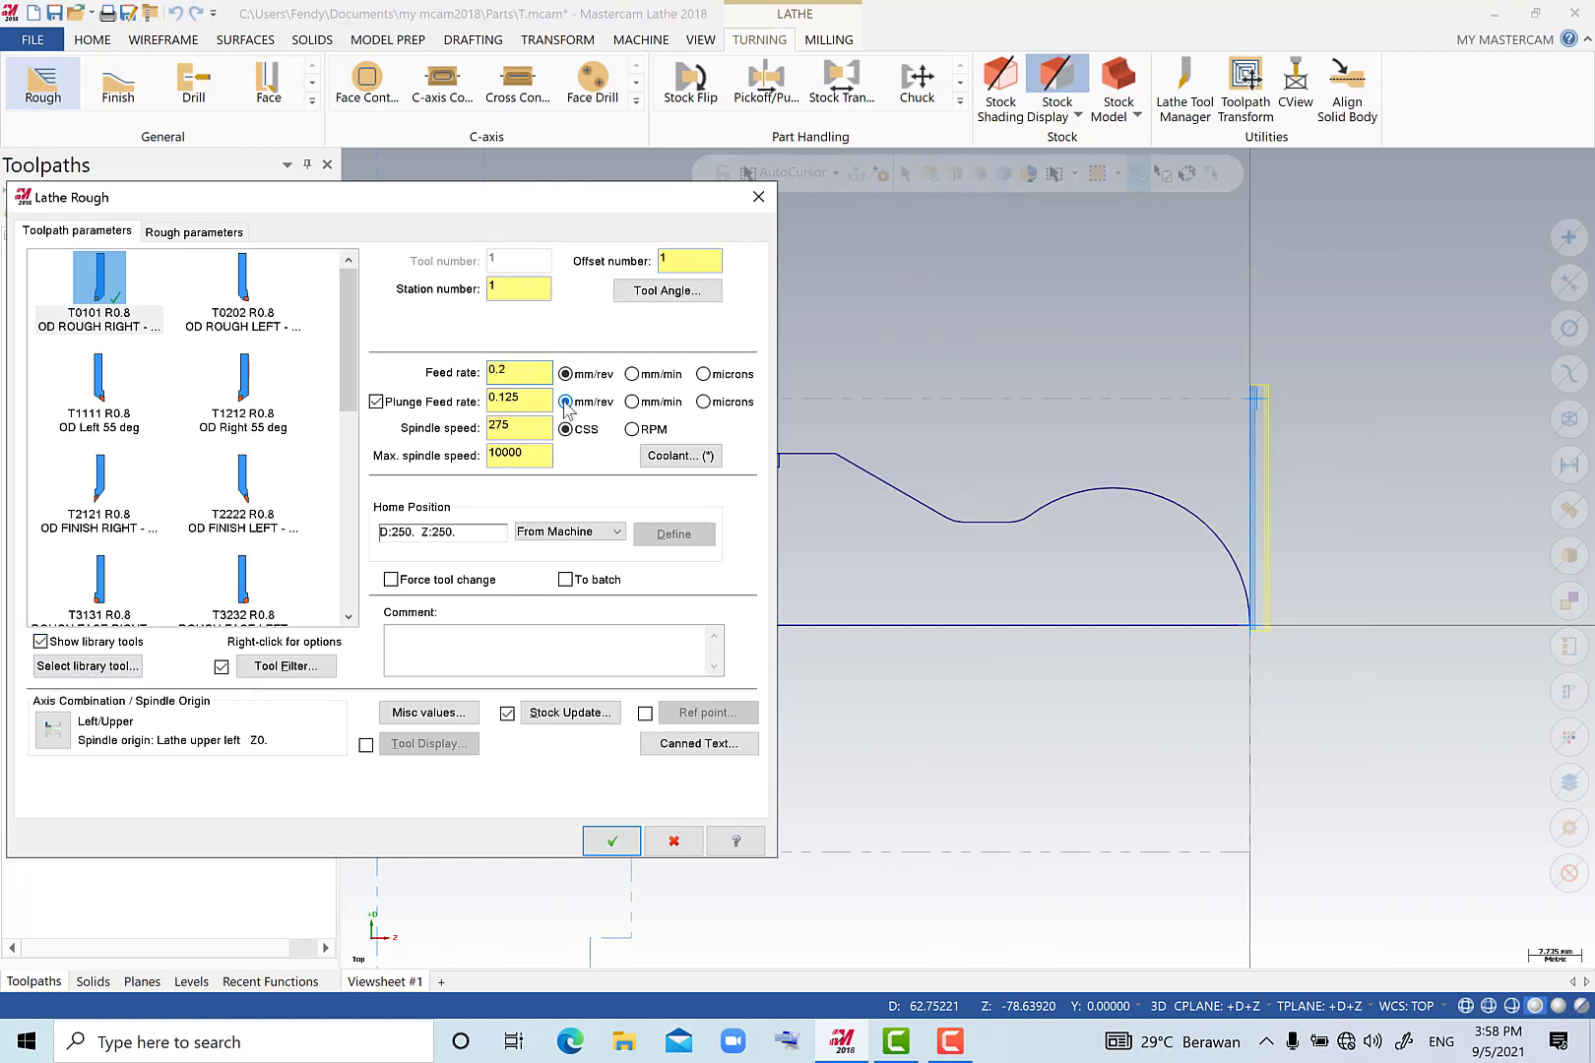
Set the plunge feed rate of the rough toolpath to 0.15 mm/rev.
click(528, 396)
drag(541, 397, 448, 382)
text(0.05)
text(0.15)
key(Tab)
Rough in equal steps with 0.5 mm depth of cut and 0.01 mm minimum, keep the first plunge cutting option, and generate the toolpath.
click(164, 233)
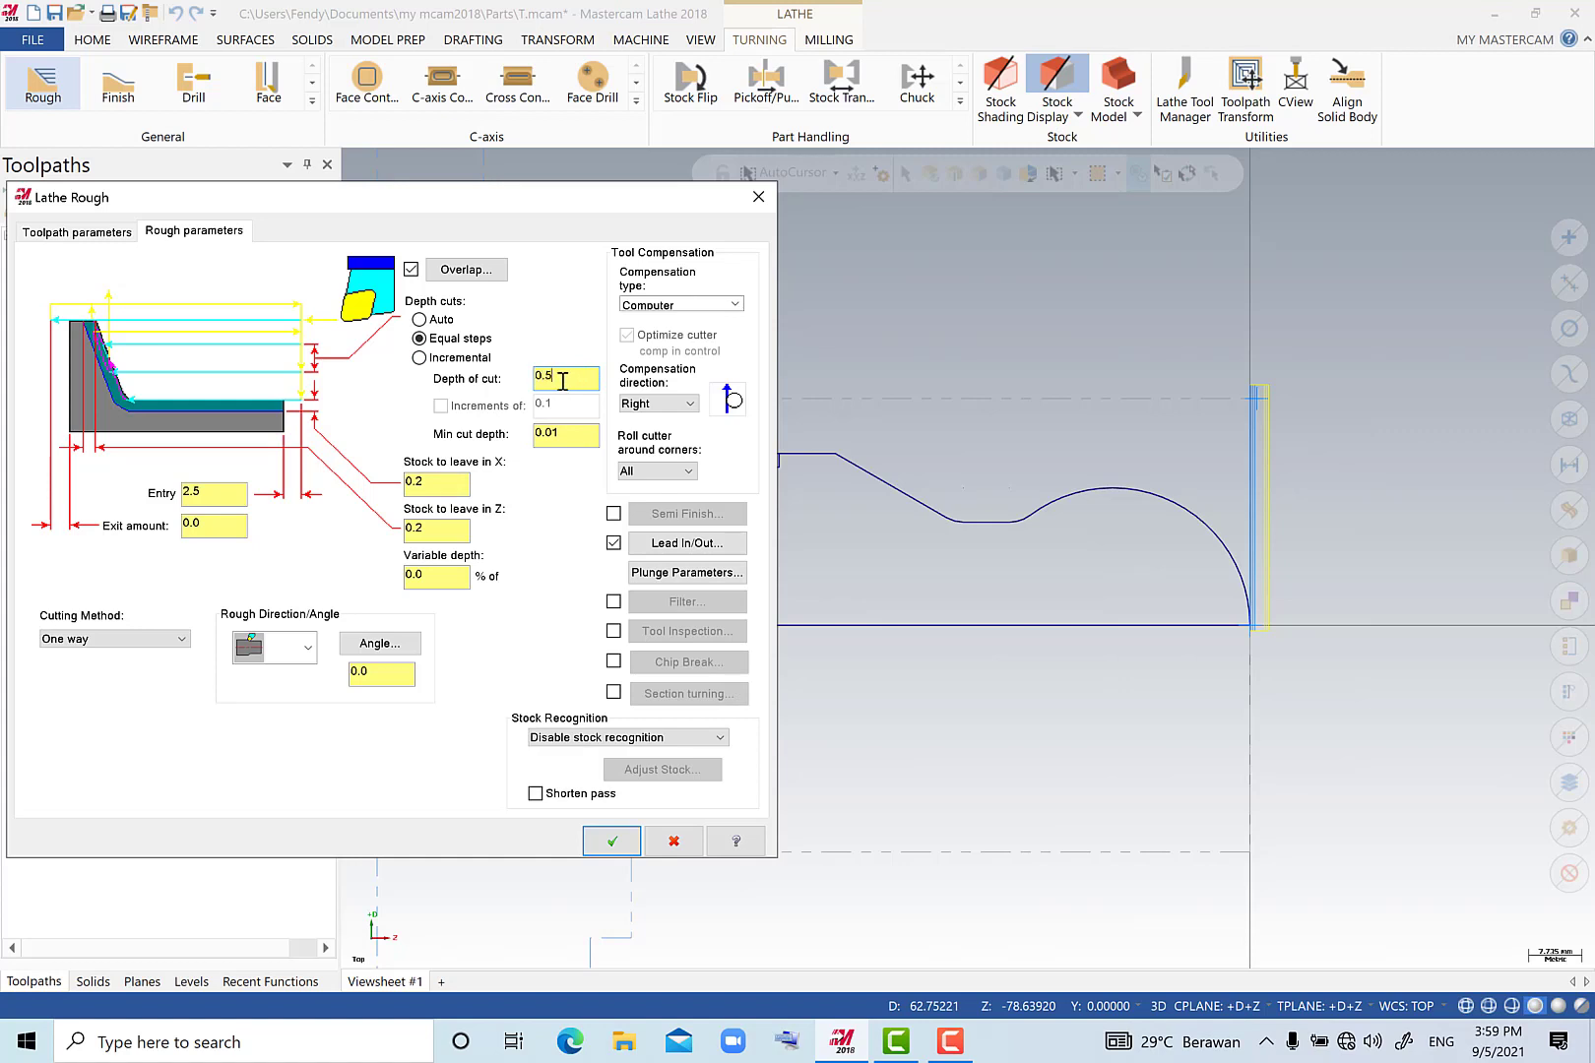
click(684, 579)
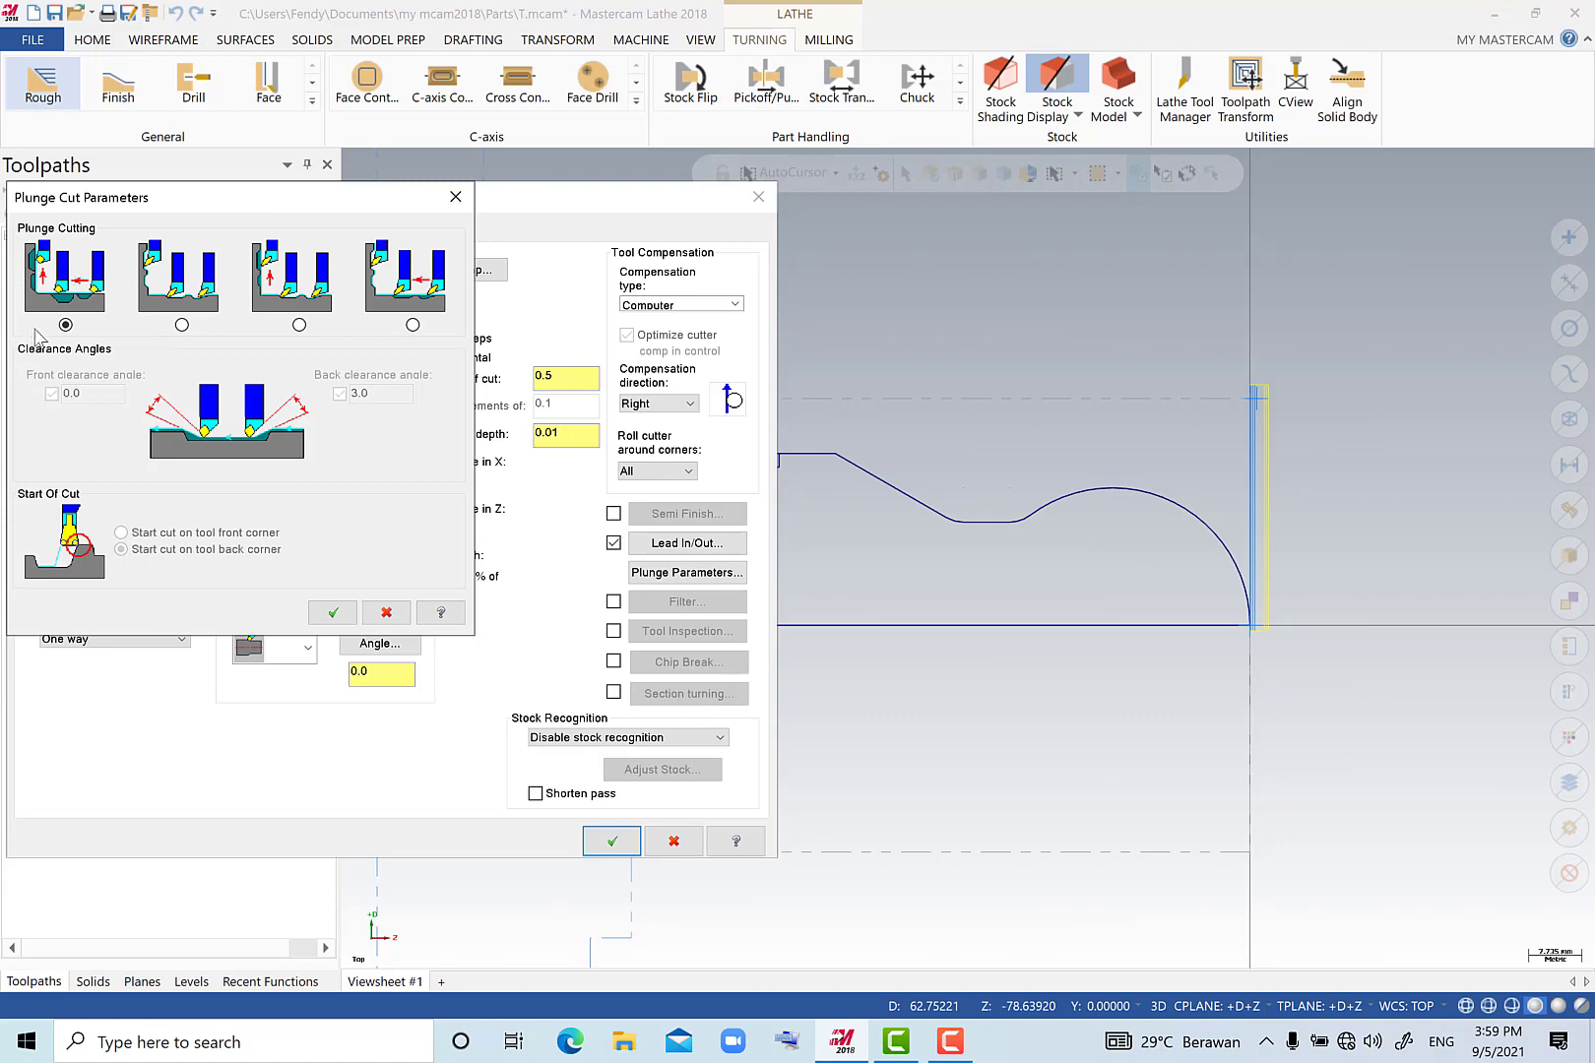
click(331, 612)
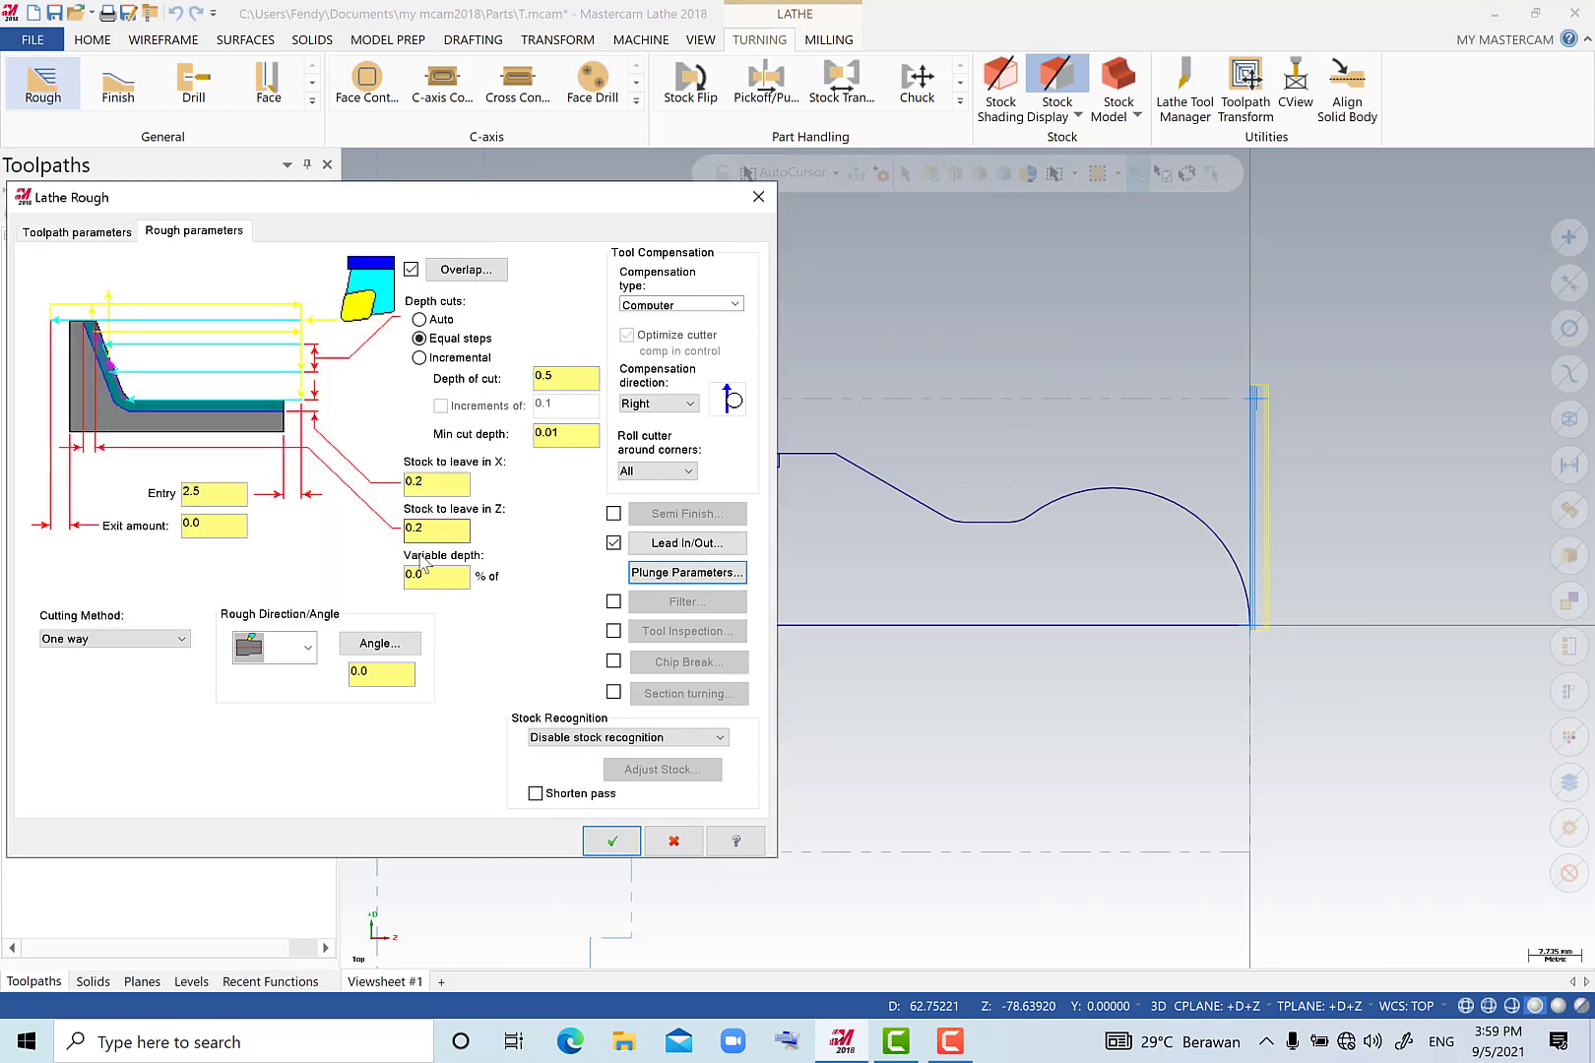
click(613, 842)
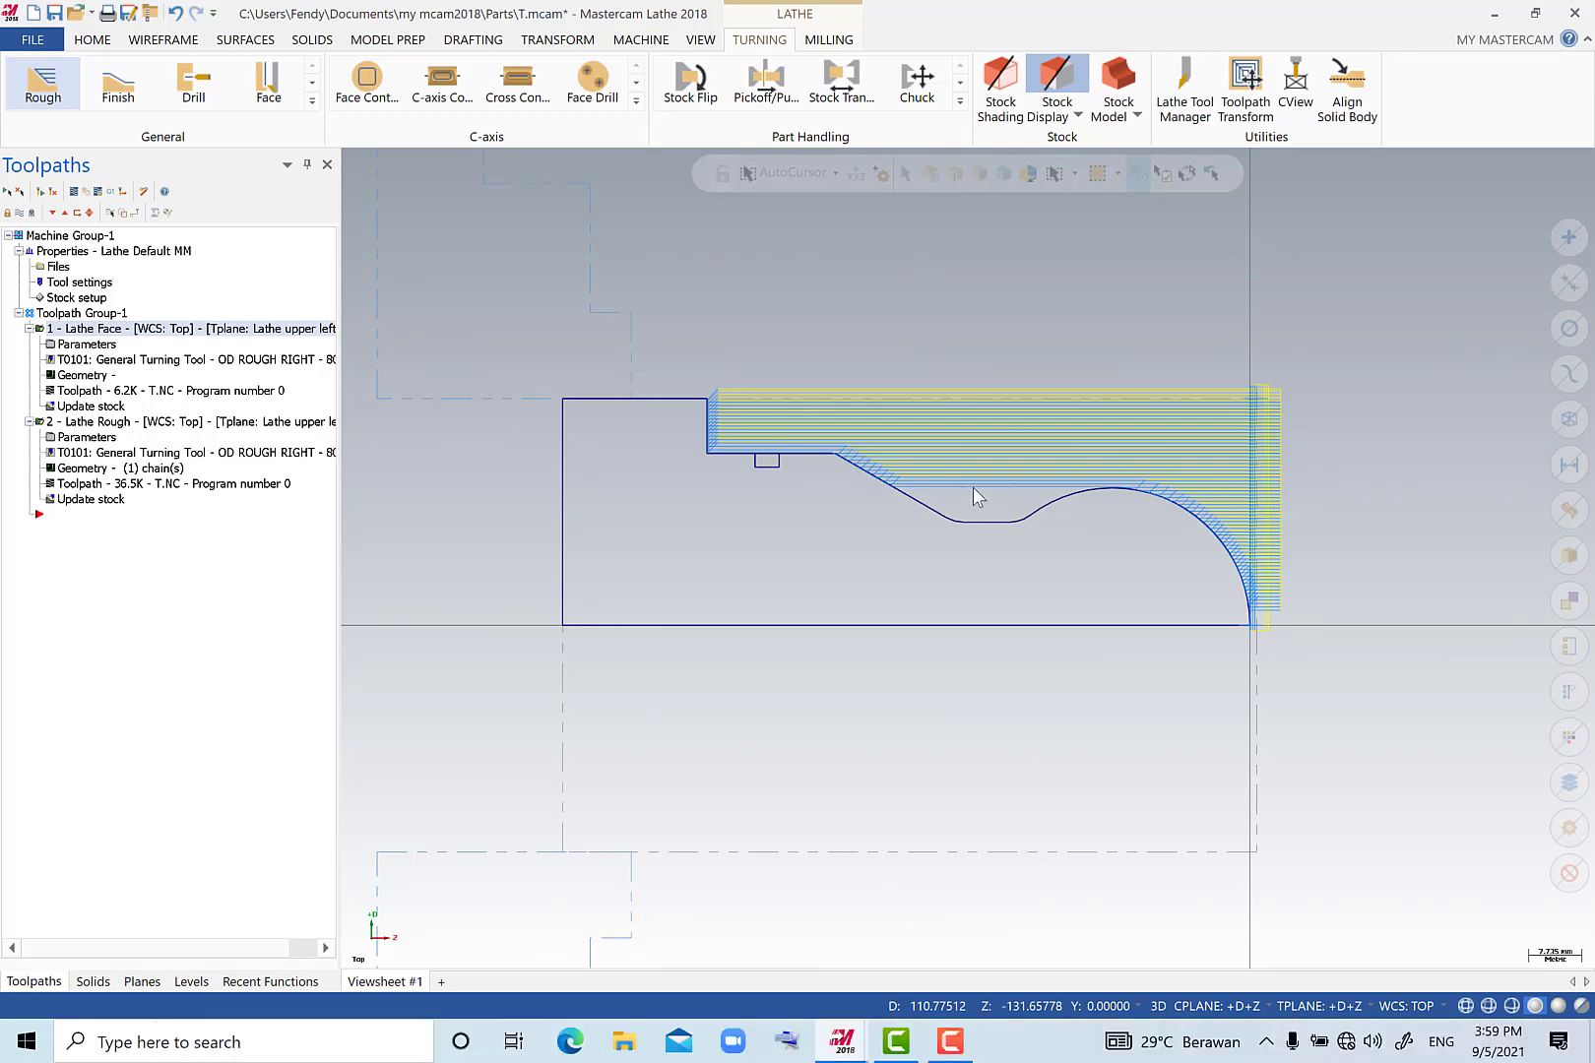
Switch to Mastercam Simulator, play the facing and roughing verification from an angled view at increased speed, and close the simulator.
mouse_move(842, 1040)
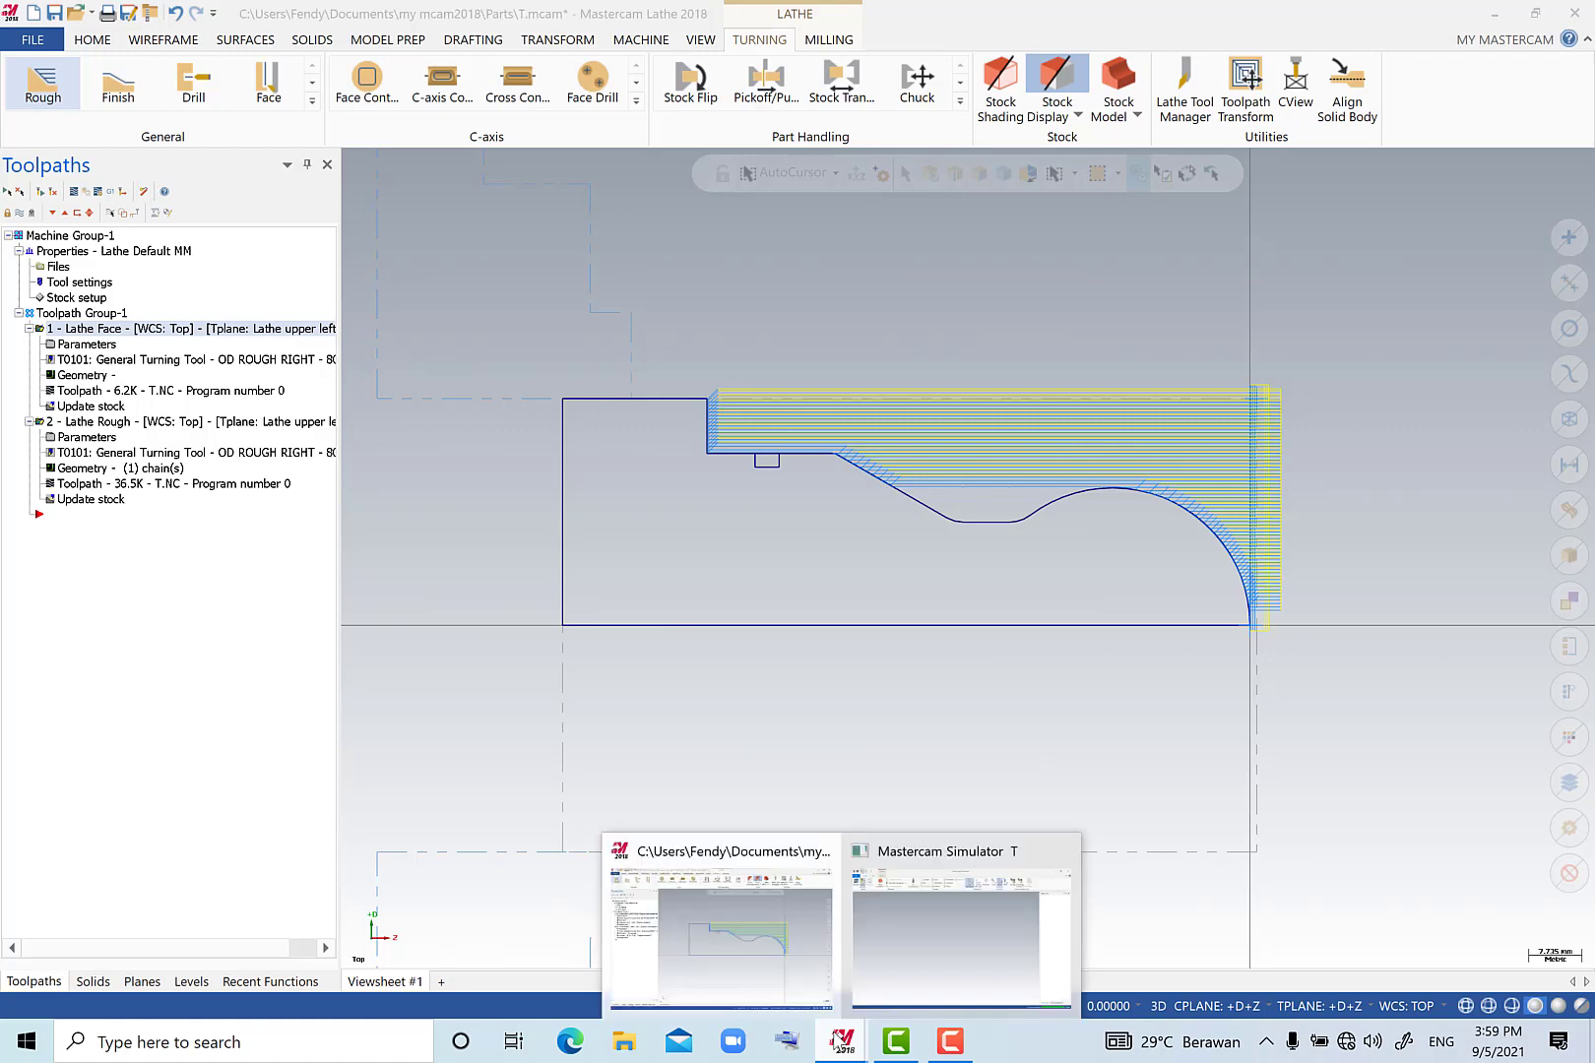
click(897, 960)
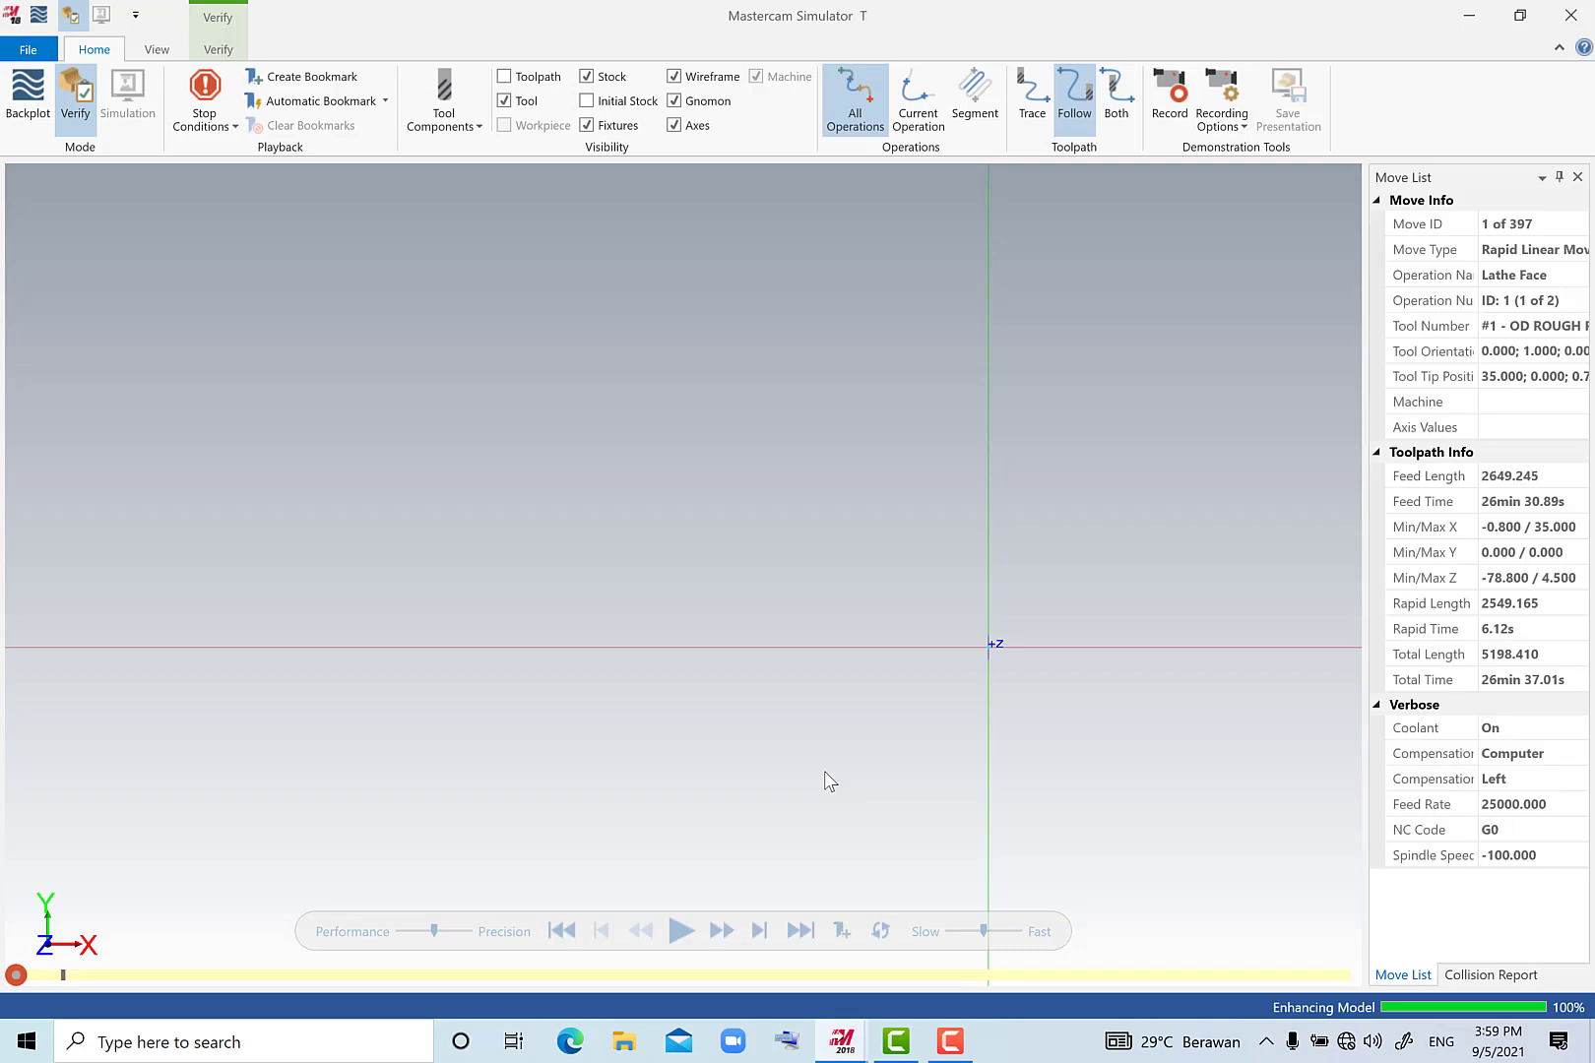
scroll(854, 750, down, 1)
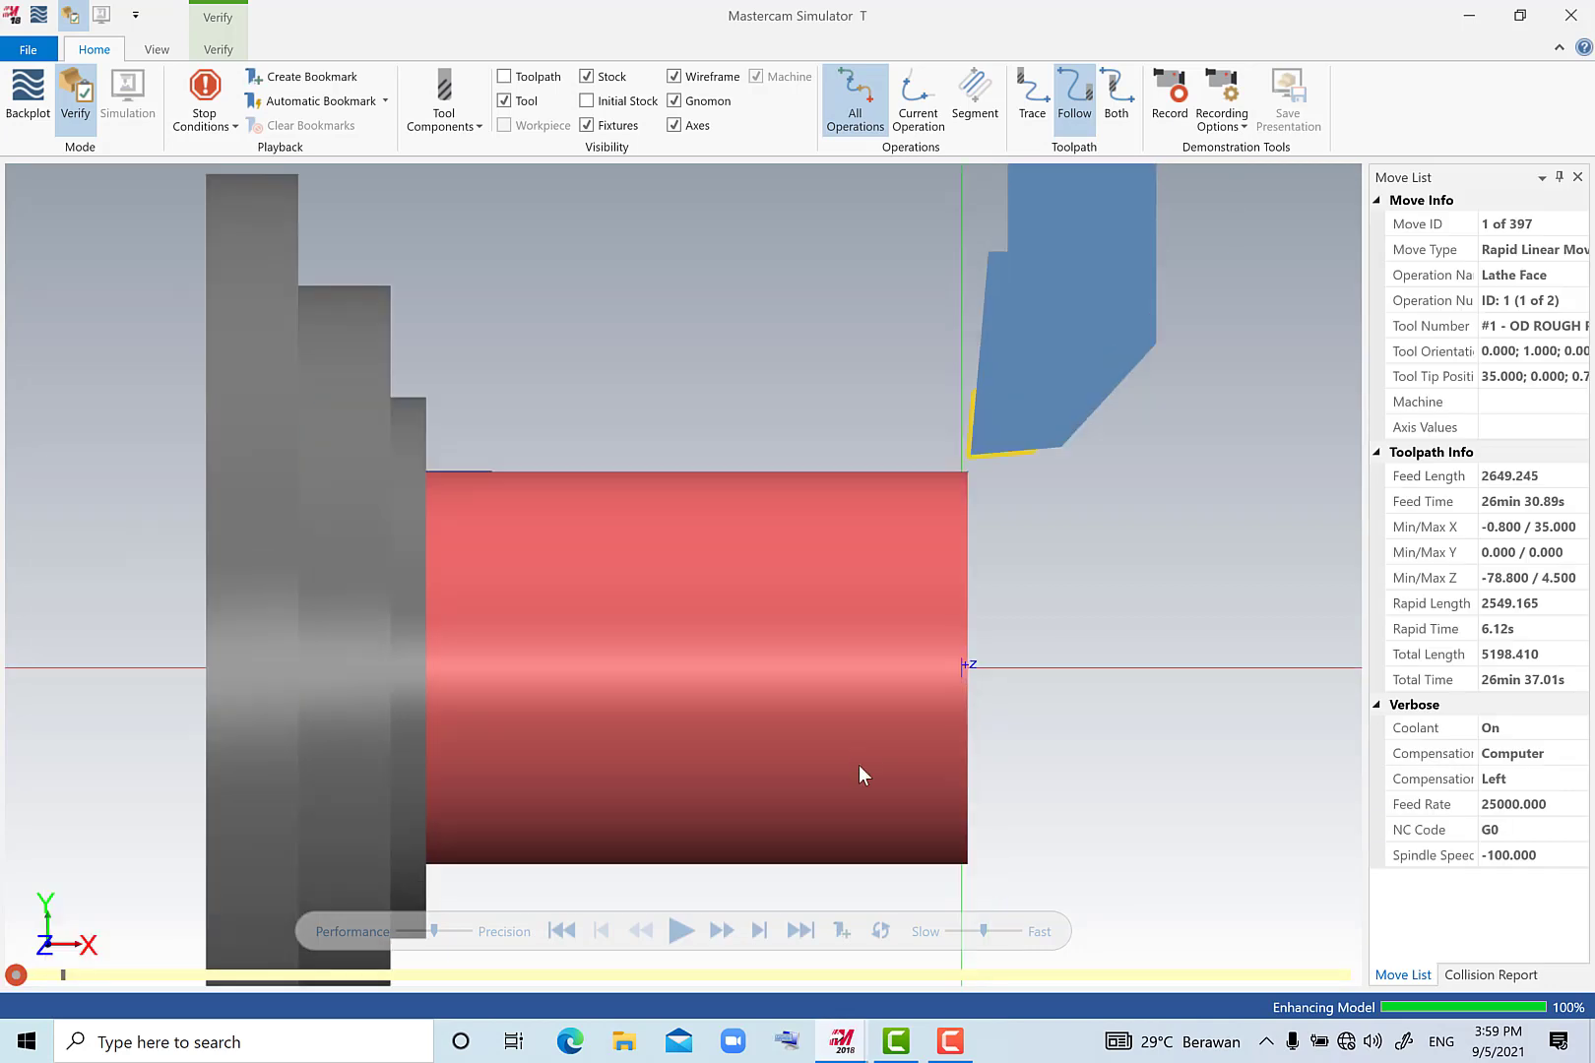
click(682, 934)
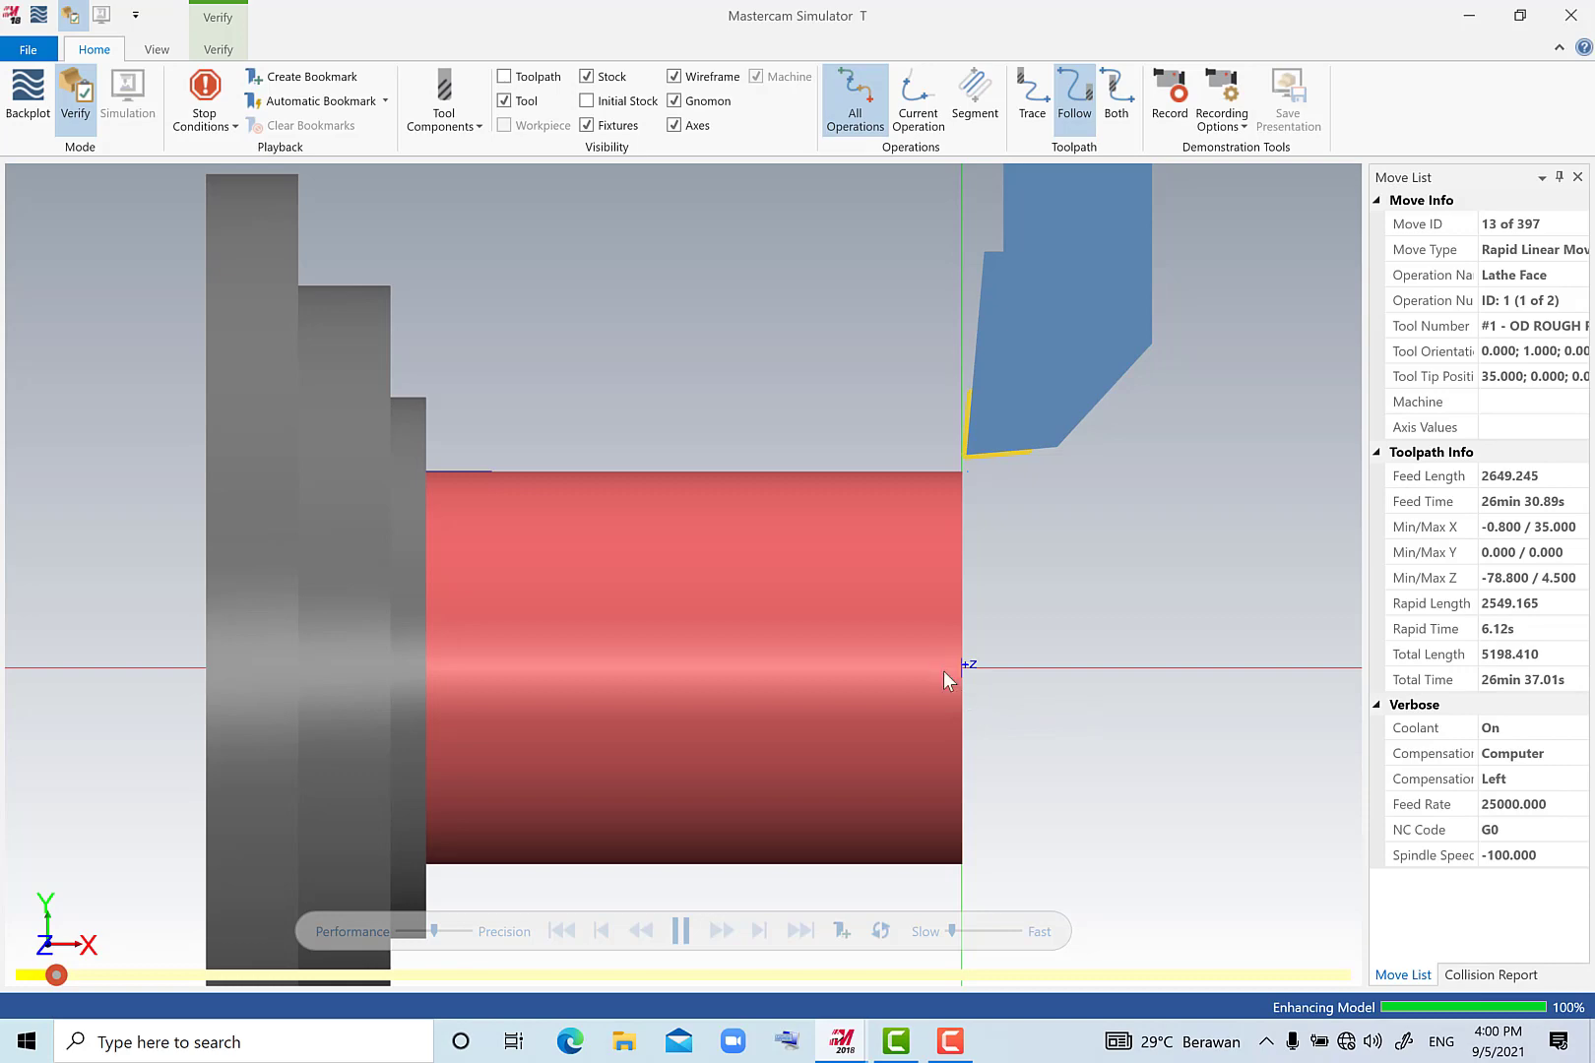
middle_drag(943, 670, 839, 702)
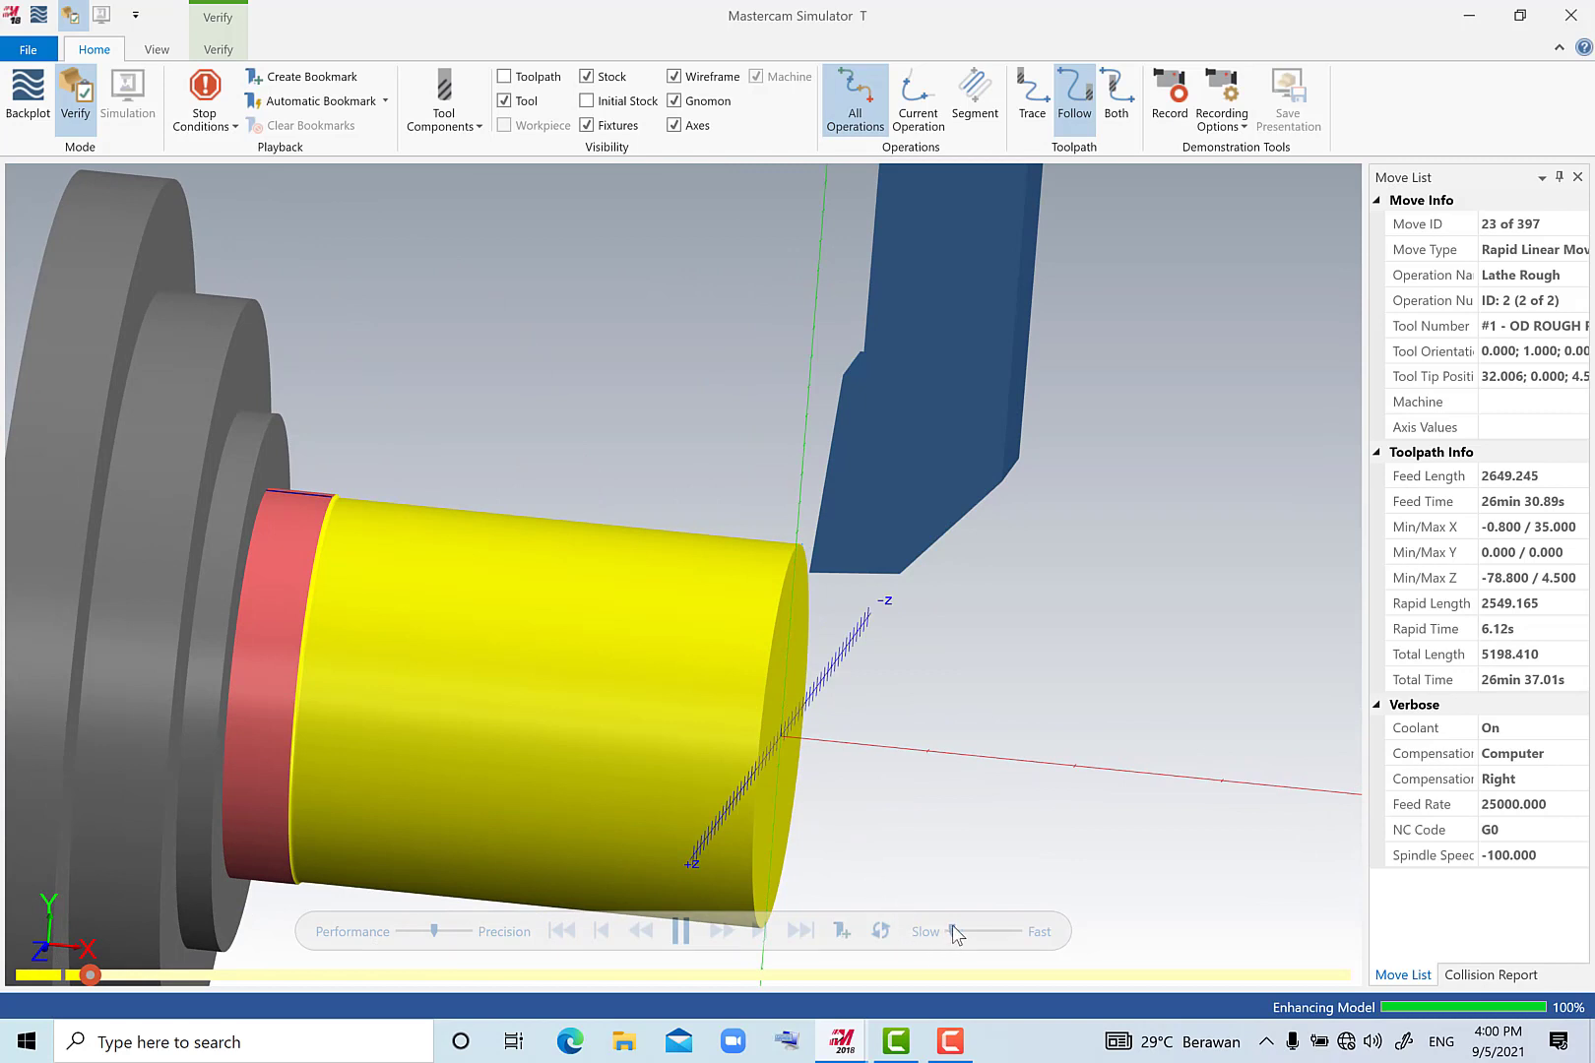
drag(953, 931, 977, 931)
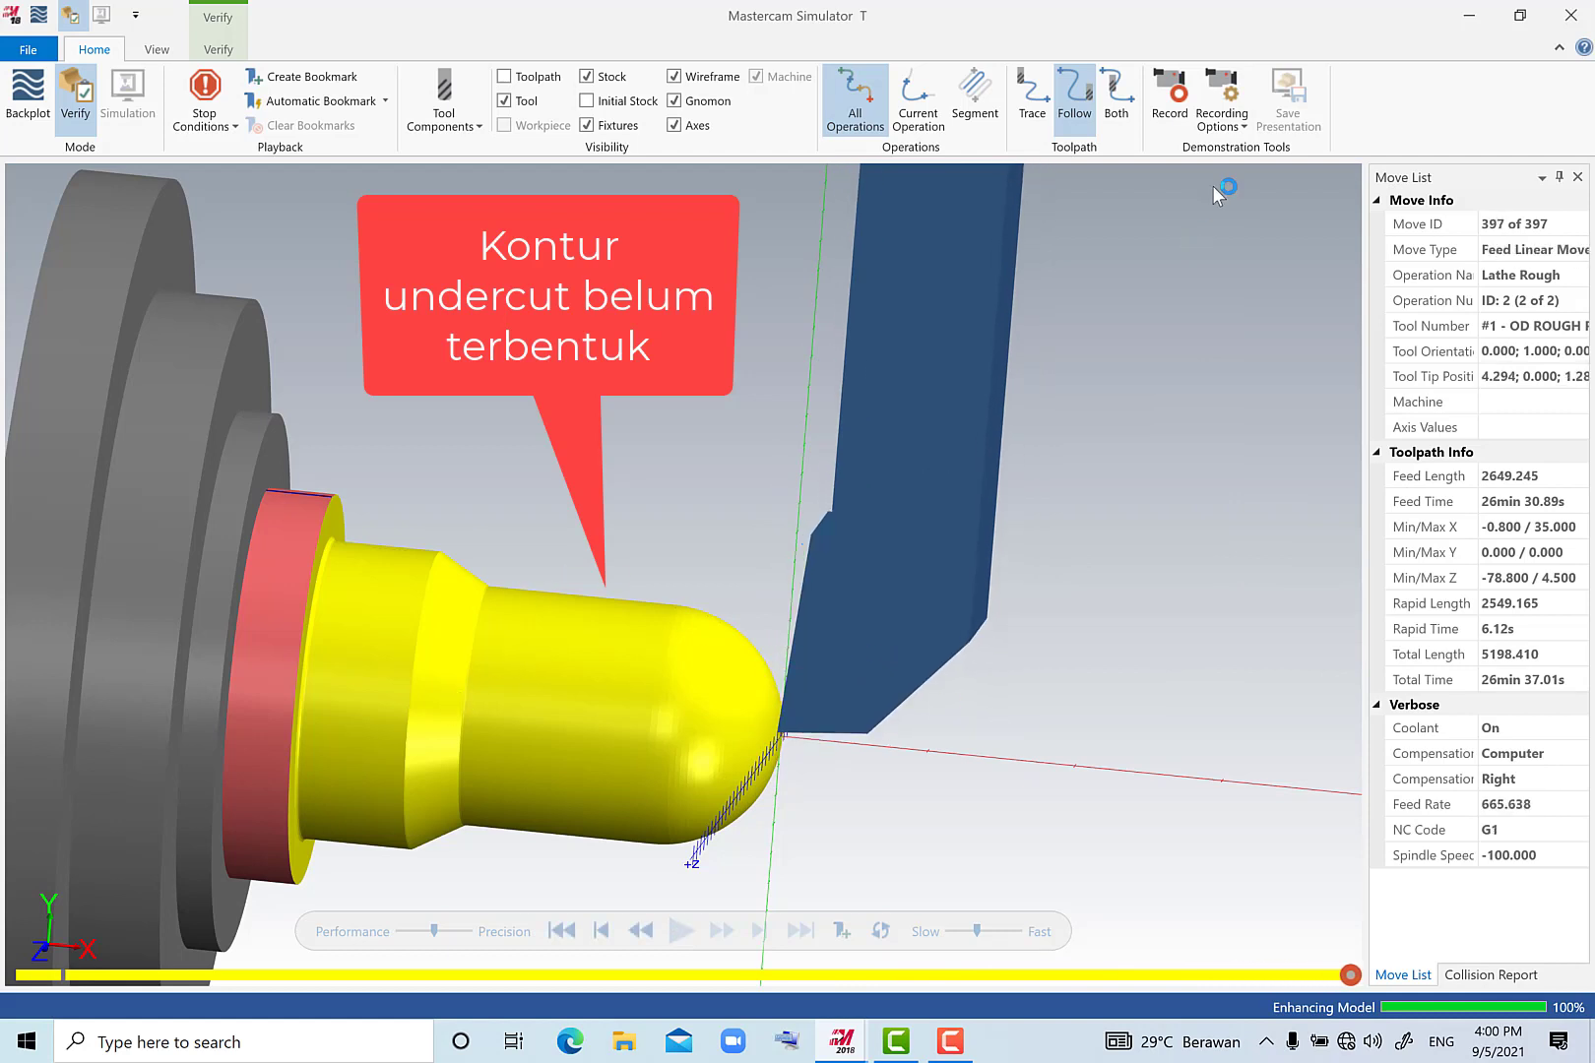
click(1570, 26)
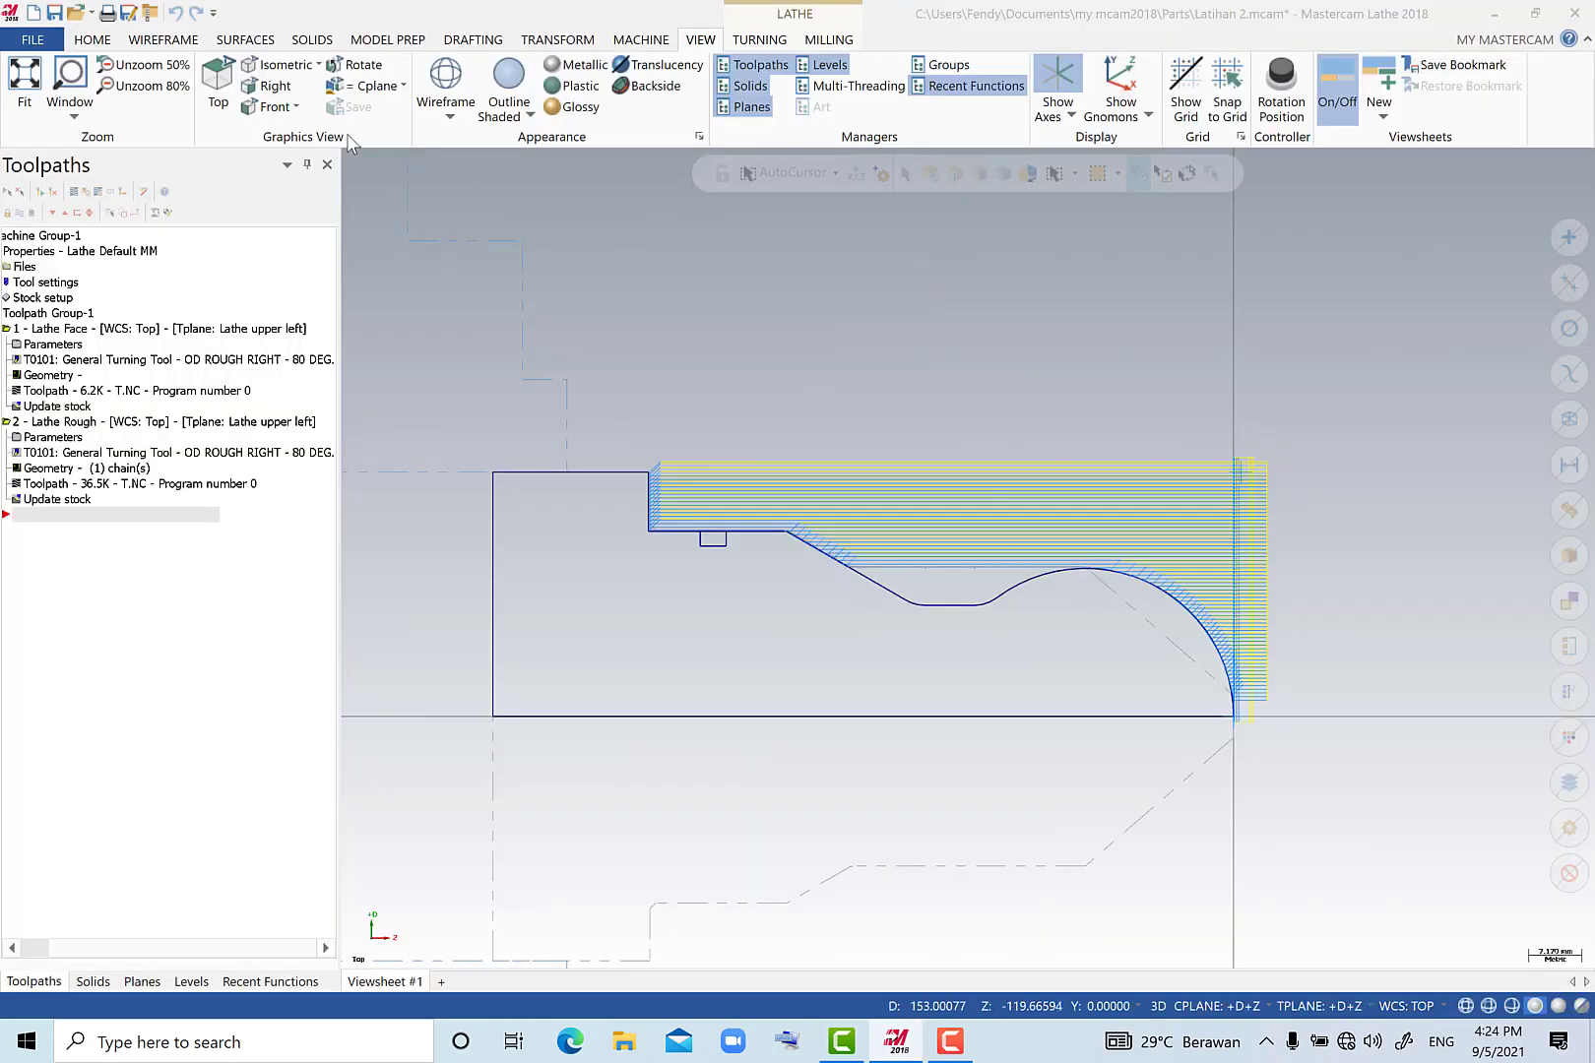
Start a Contour Rough toolpath and chain the contour from the front arc through the undercut to the sloped line.
click(774, 42)
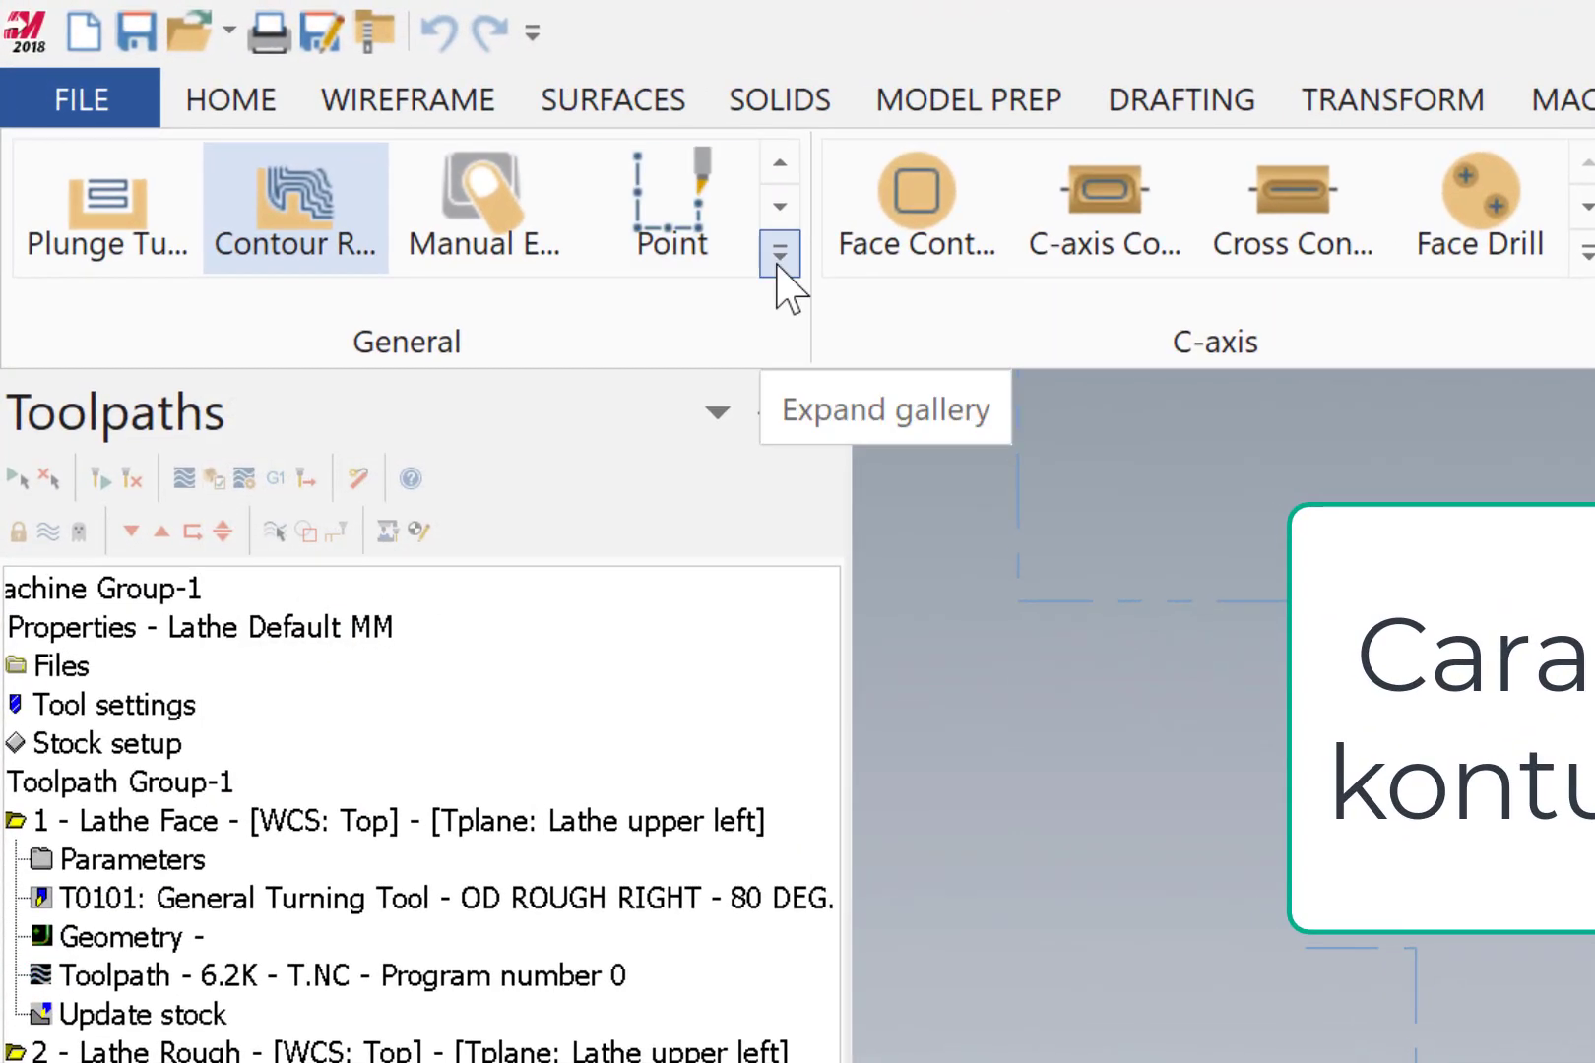
click(675, 218)
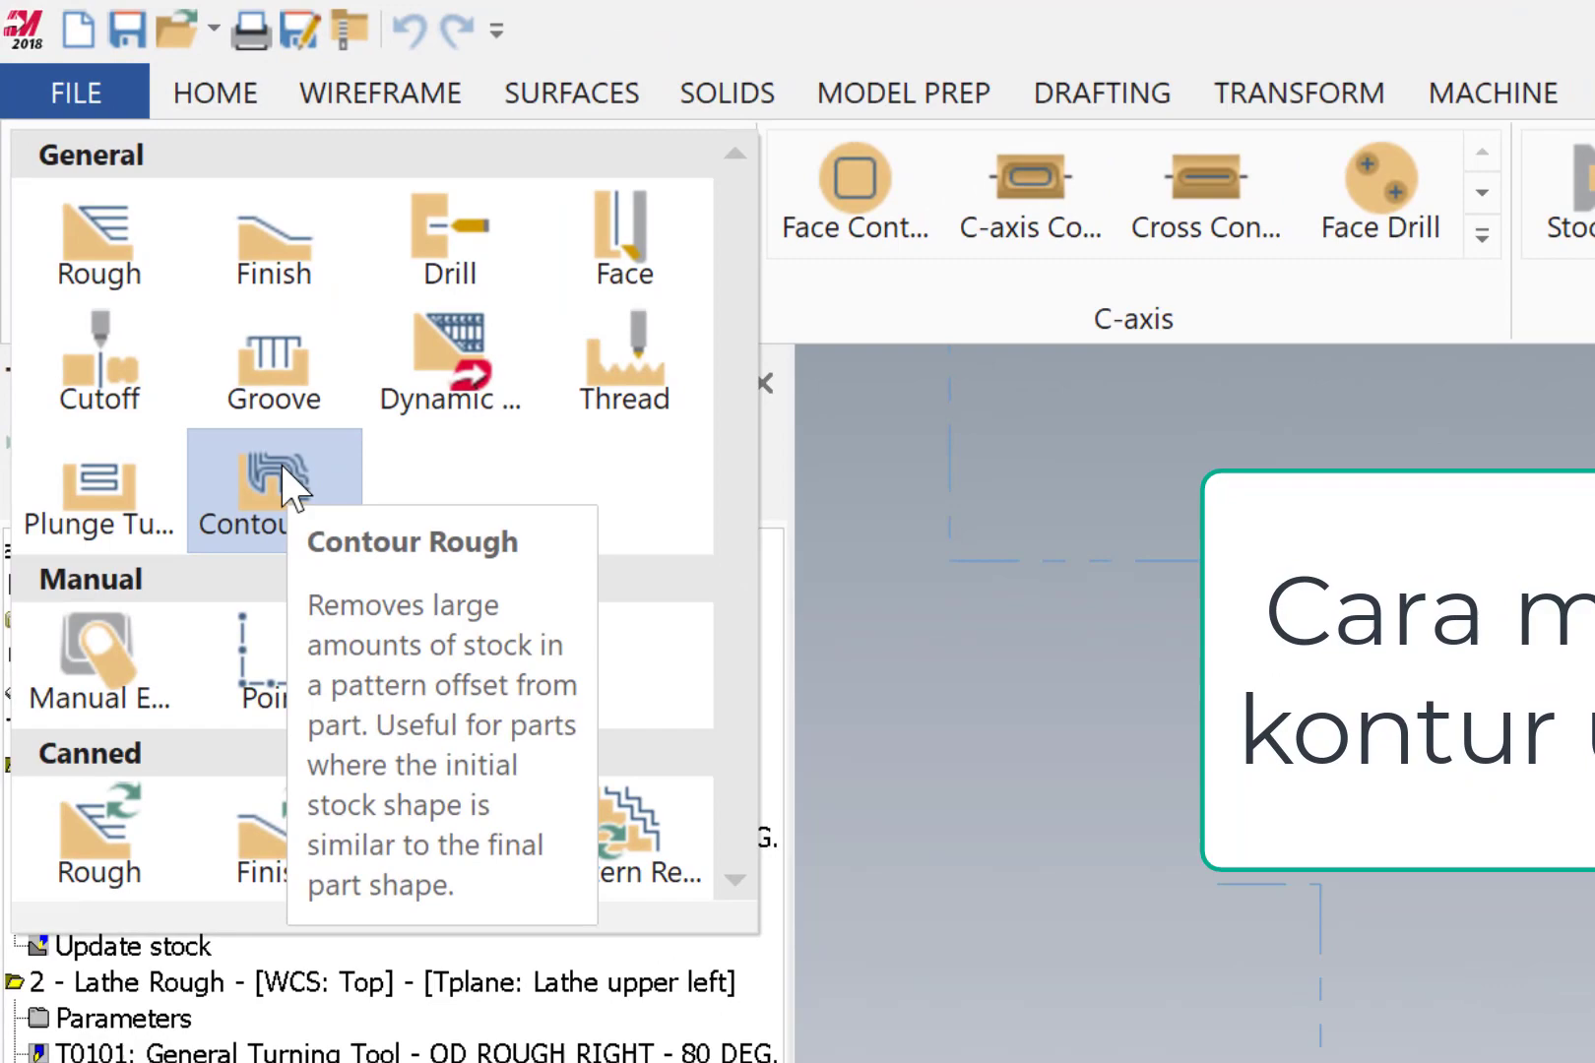
click(303, 504)
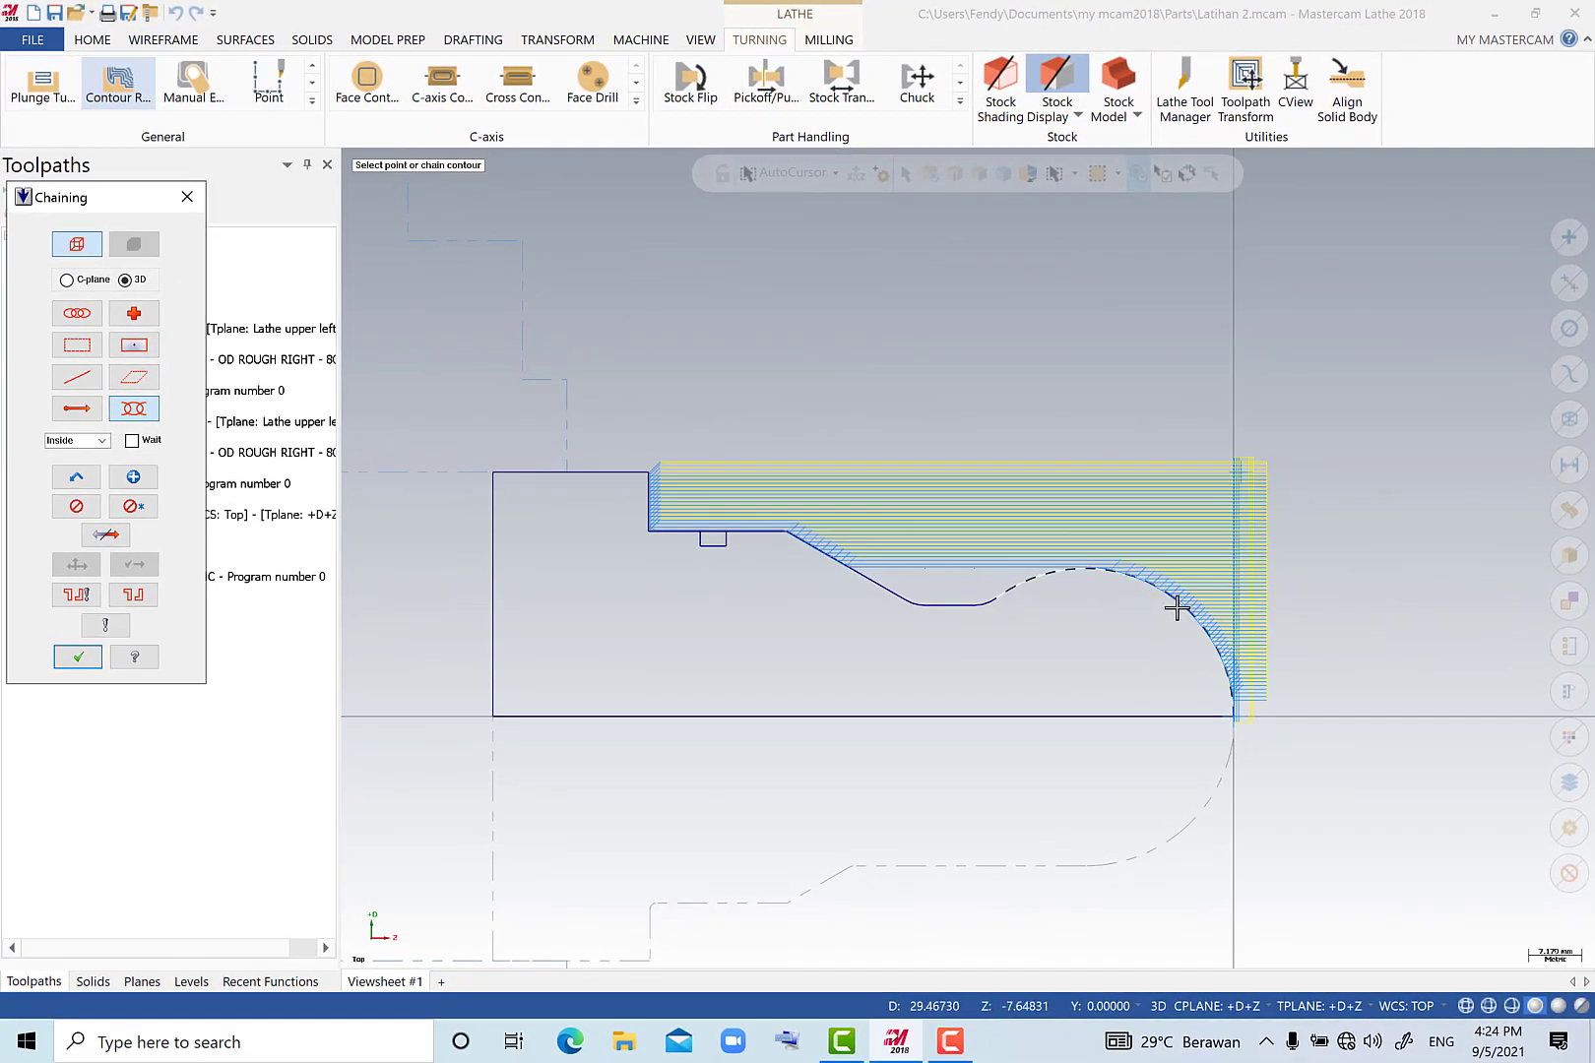
click(1178, 606)
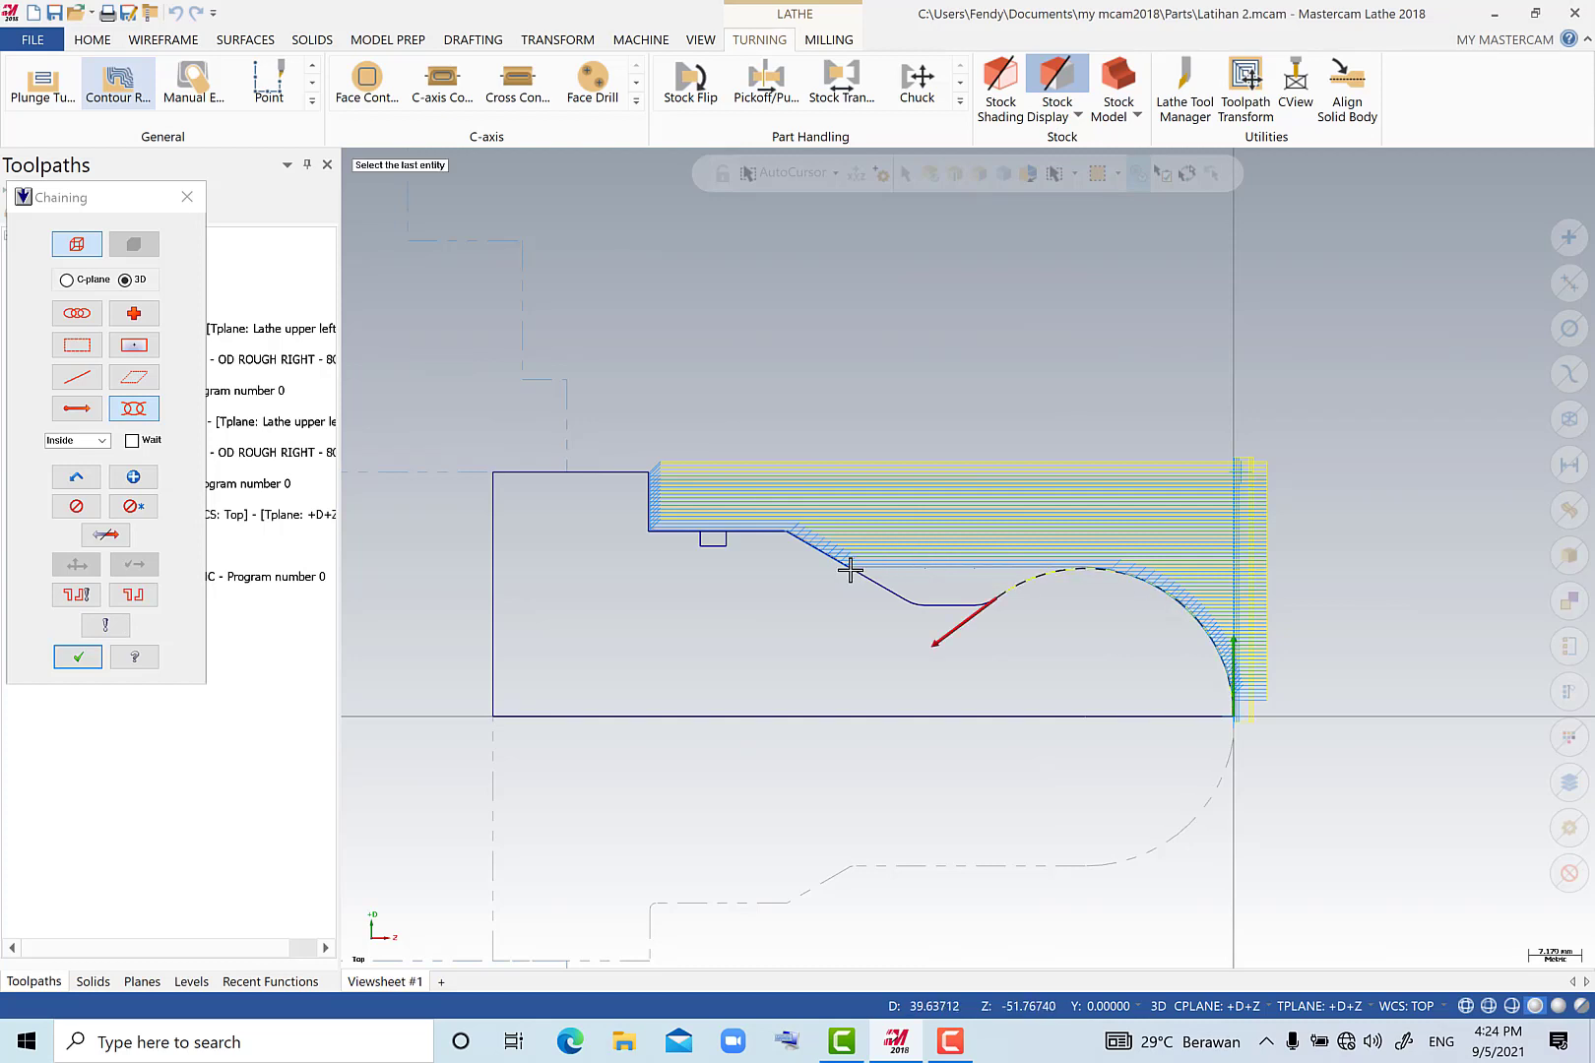
click(848, 570)
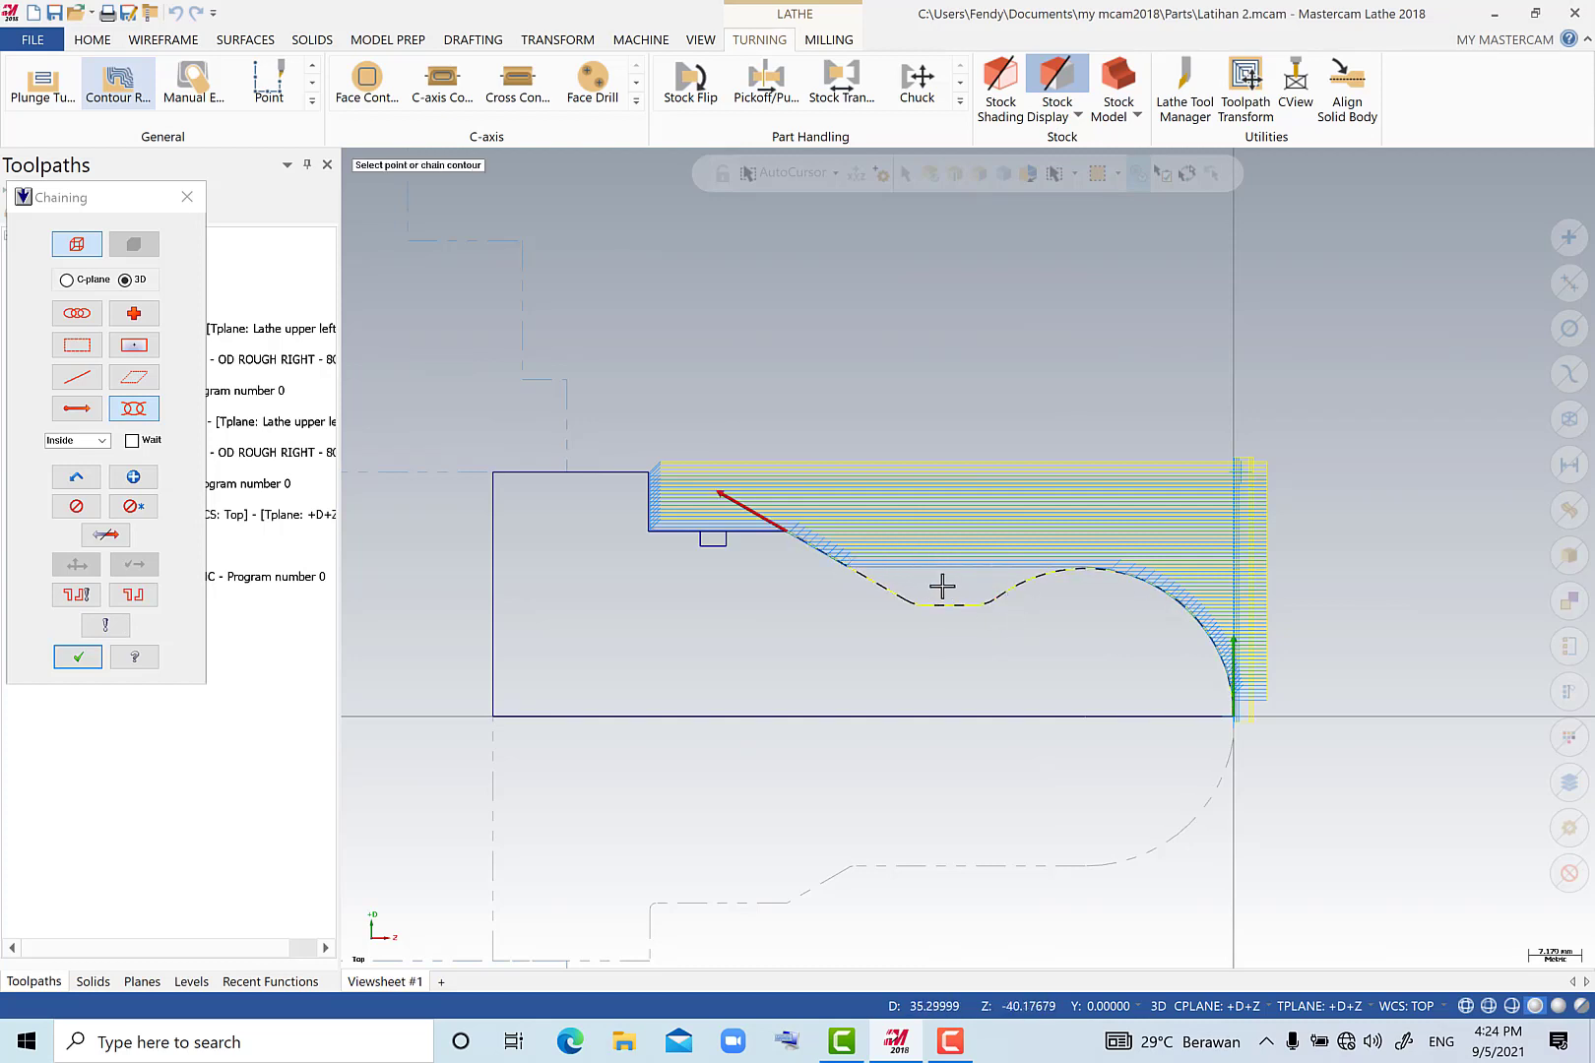
click(78, 658)
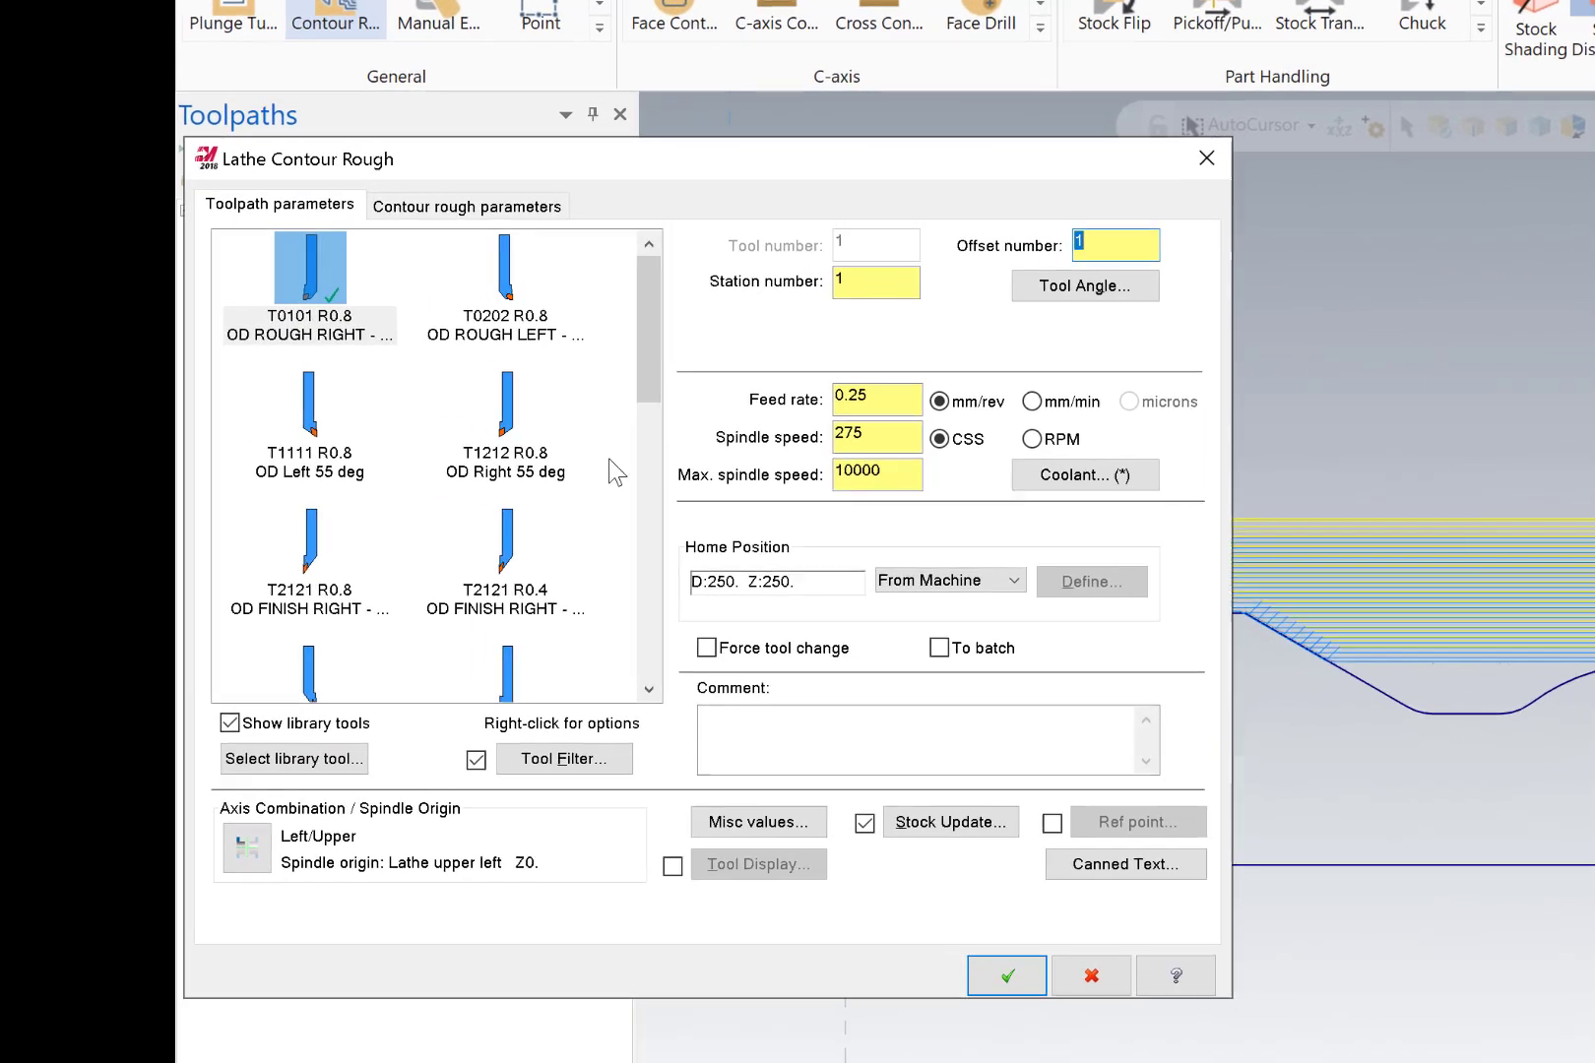
Choose tool T2121 R0.8 OD FINISH RIGHT - 35 DEG. for the contour roughing and open its tool definition.
drag(656, 388, 654, 407)
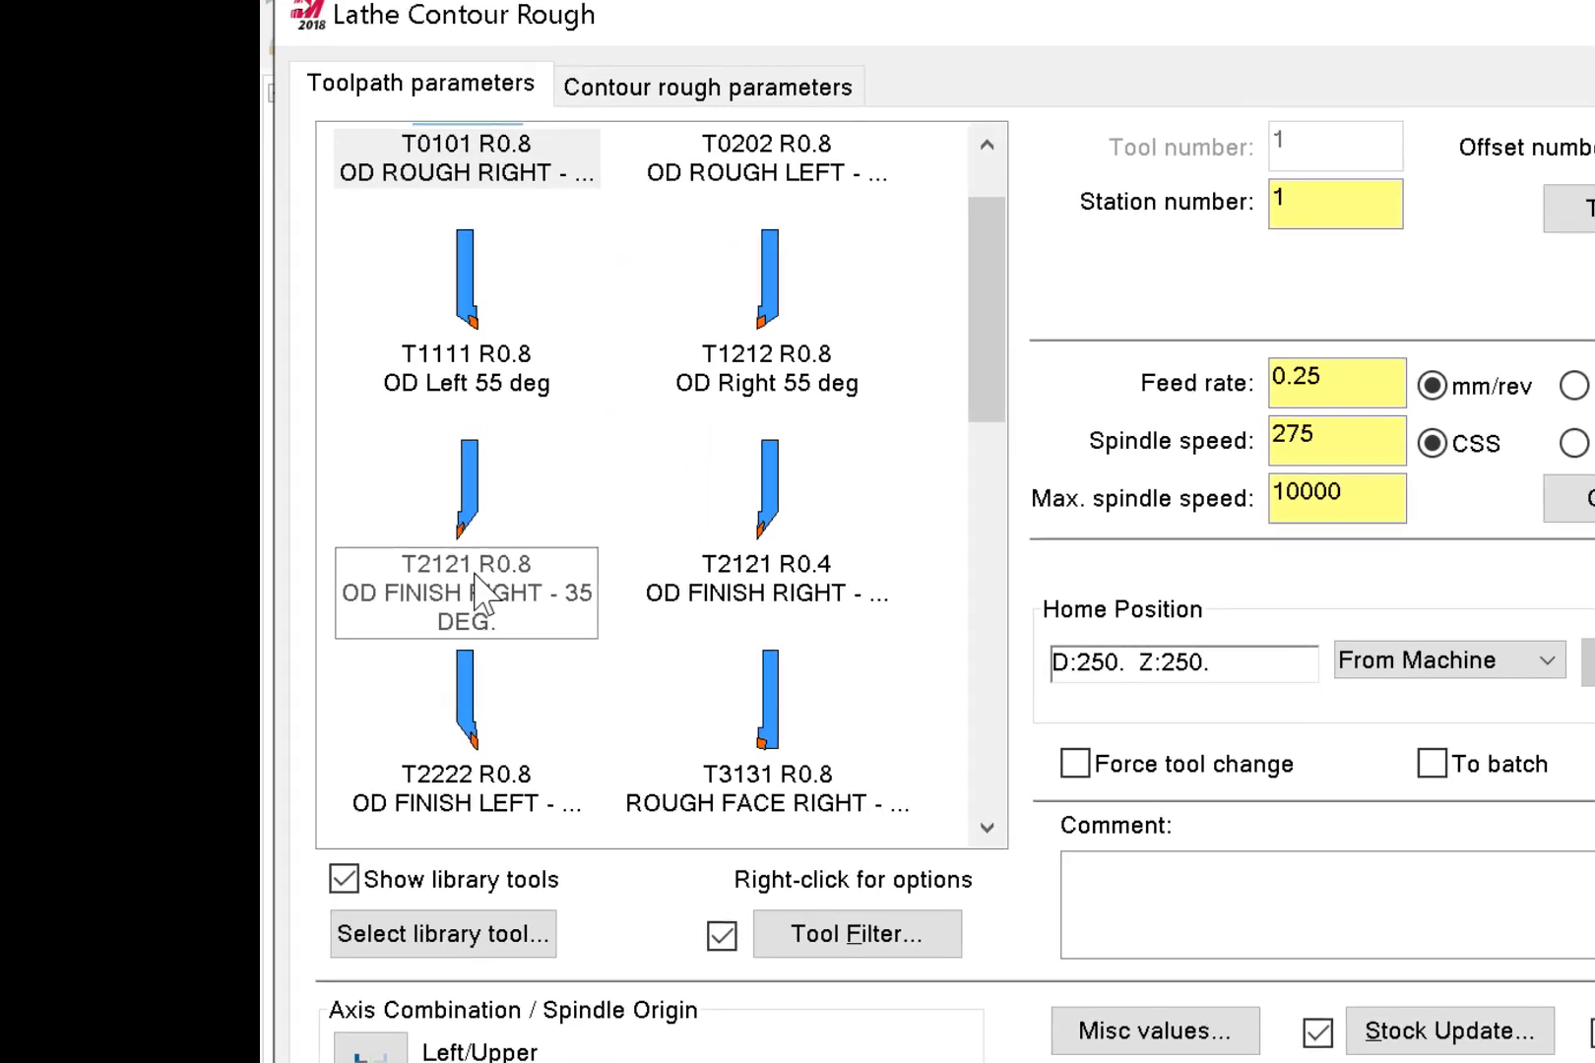
click(474, 577)
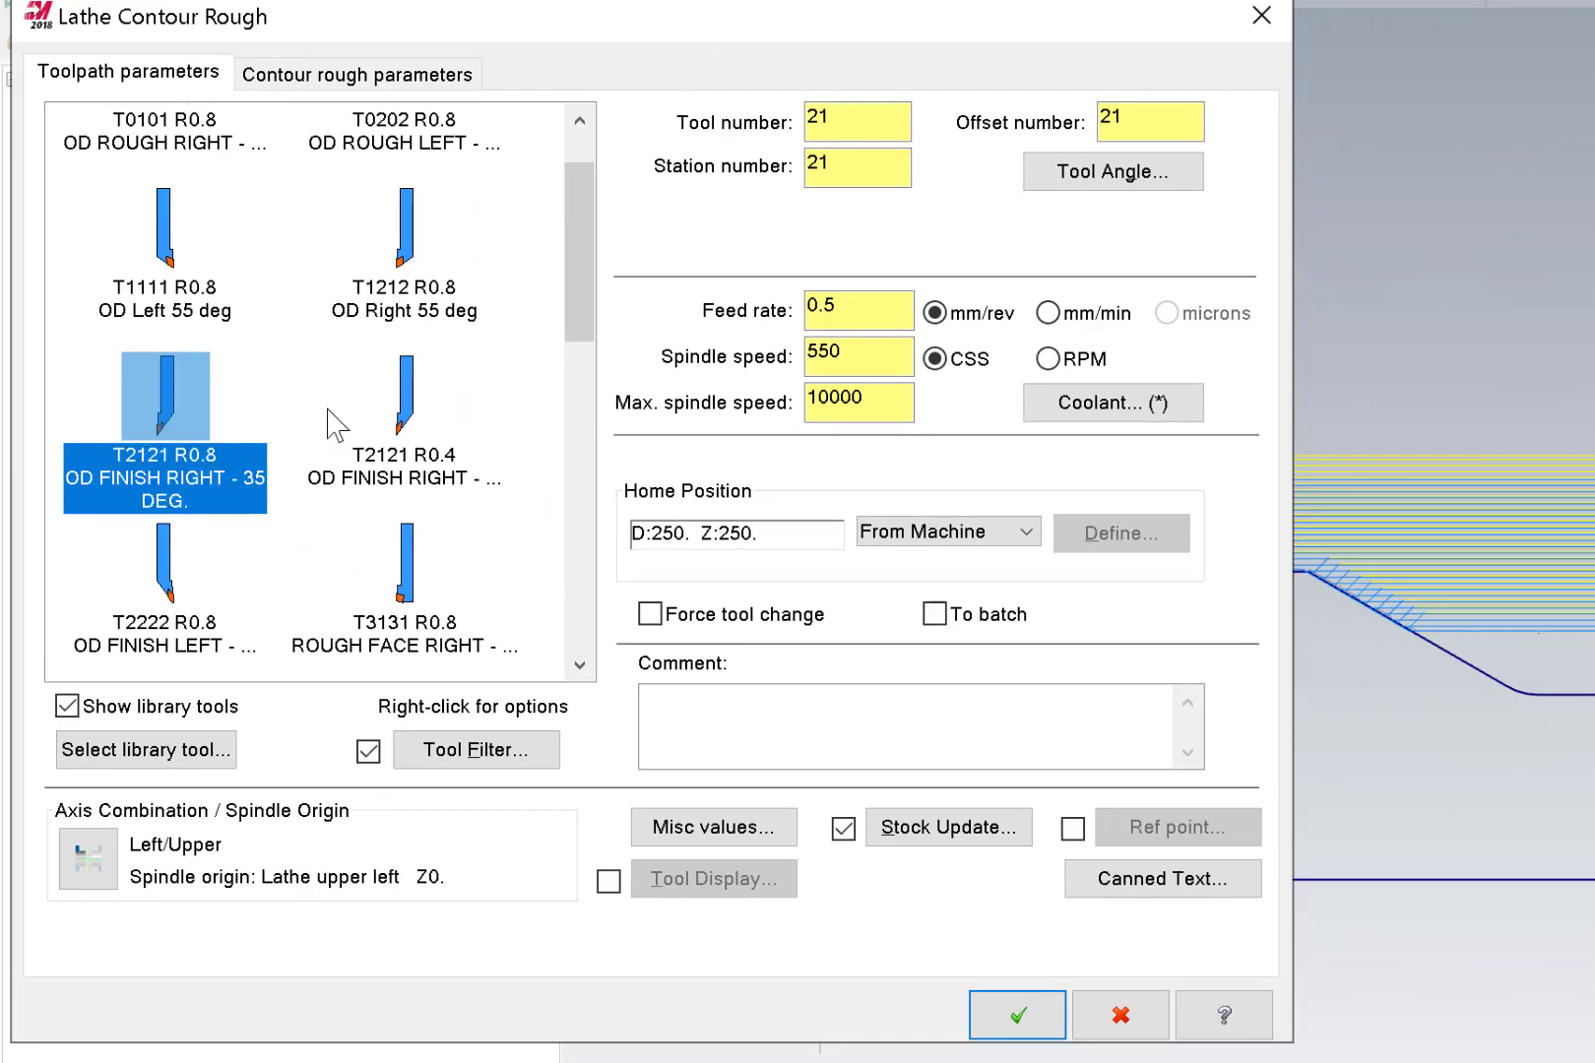
double_click(232, 522)
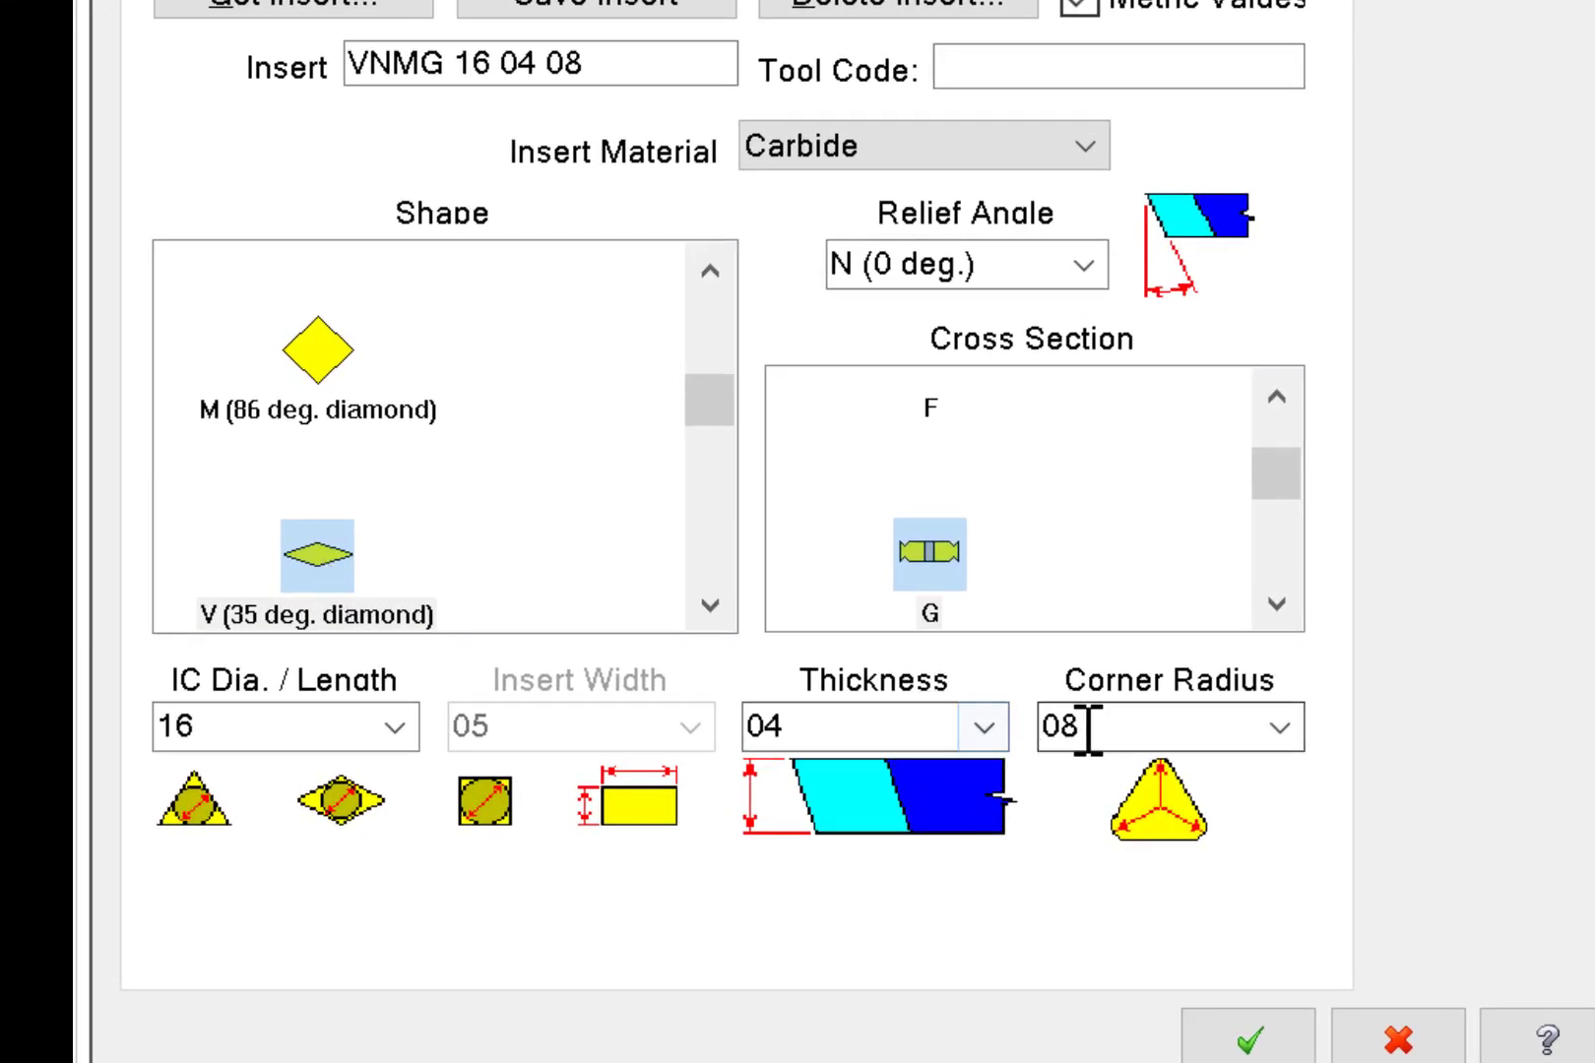
Try corner radius 04 for the VNMG insert and set it back to 08.
click(1279, 733)
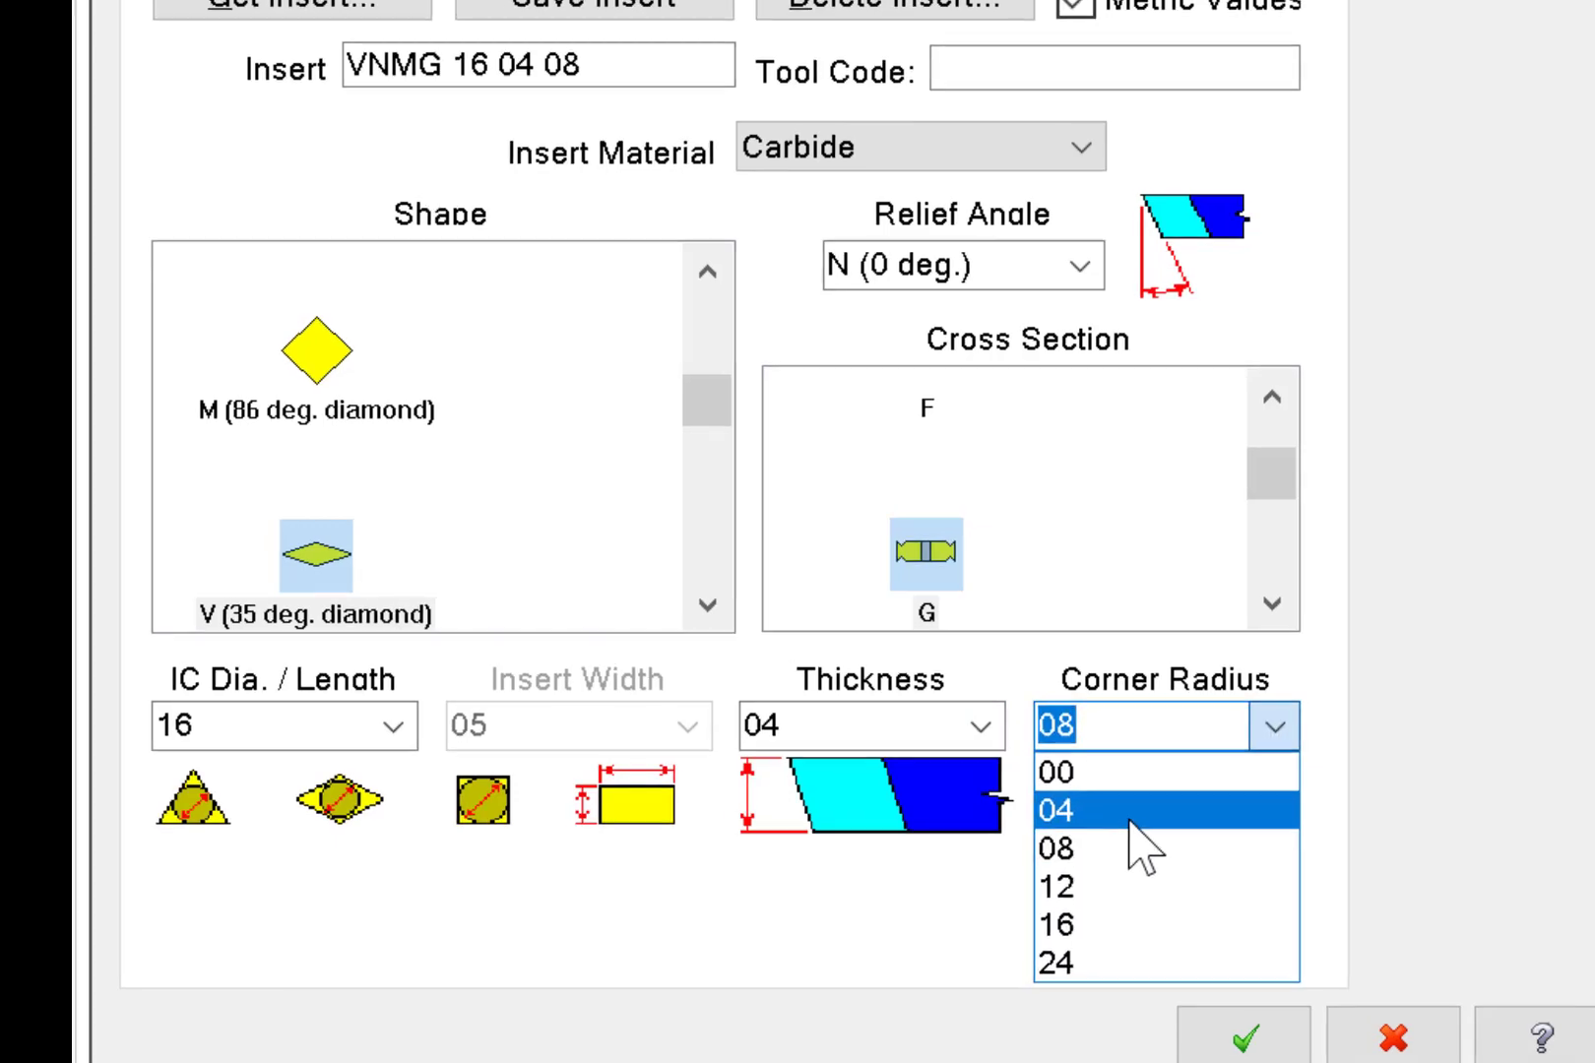
click(1133, 817)
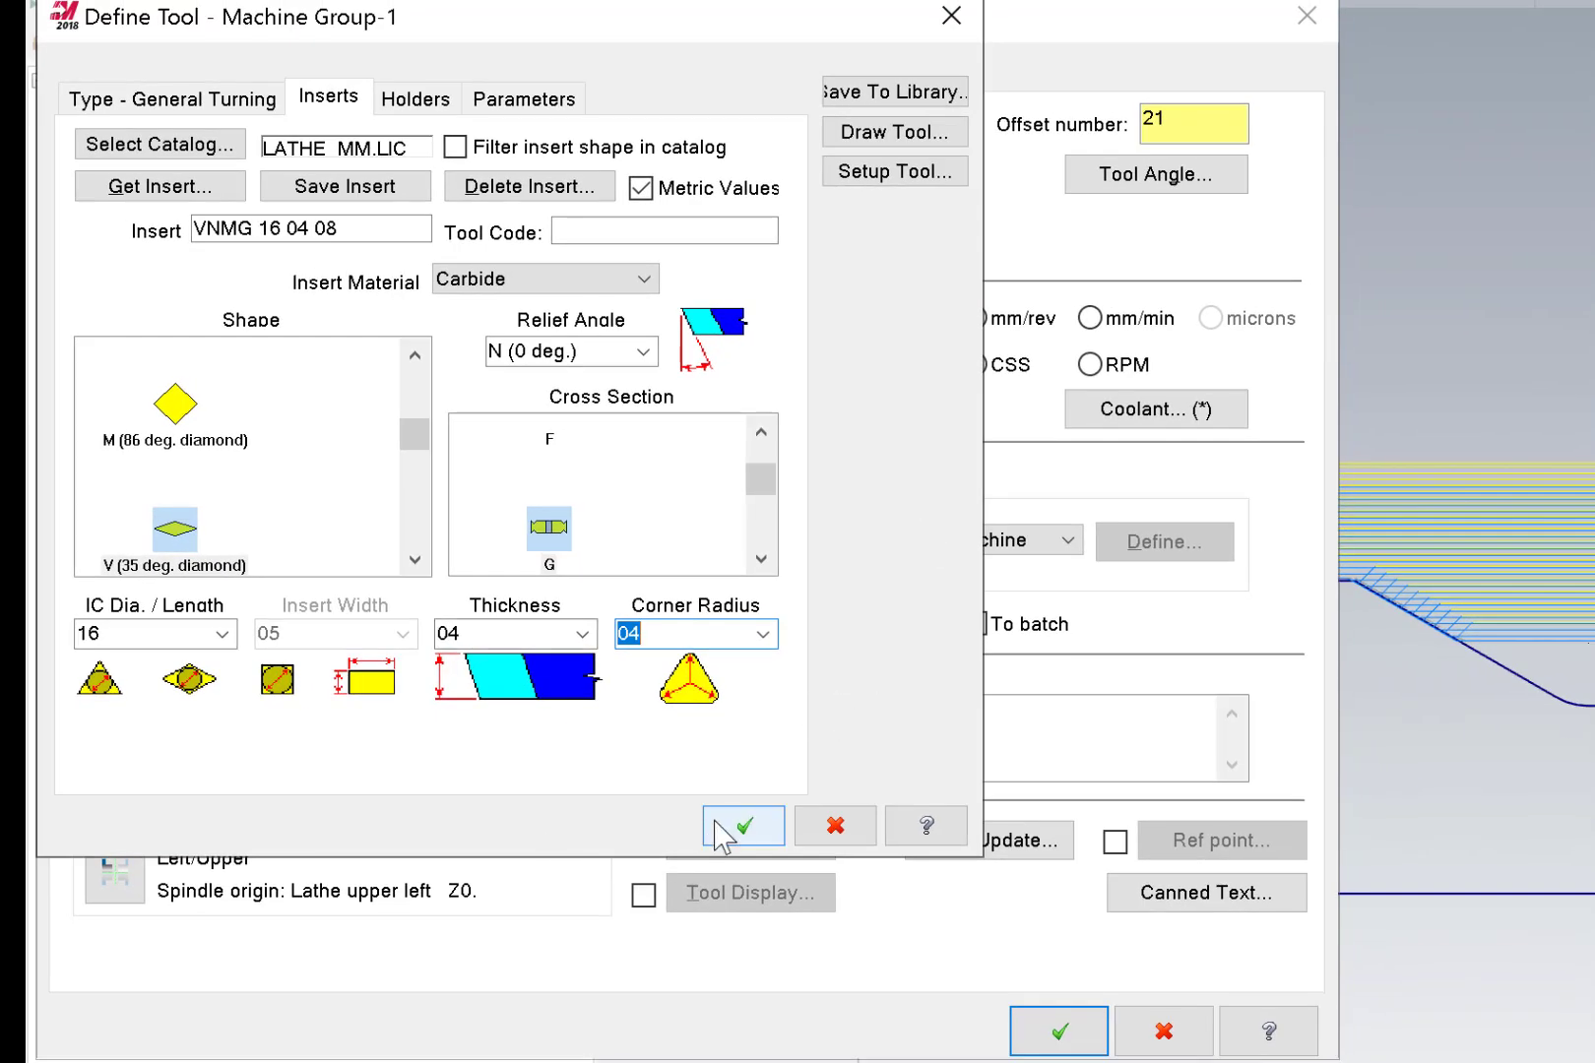
click(762, 637)
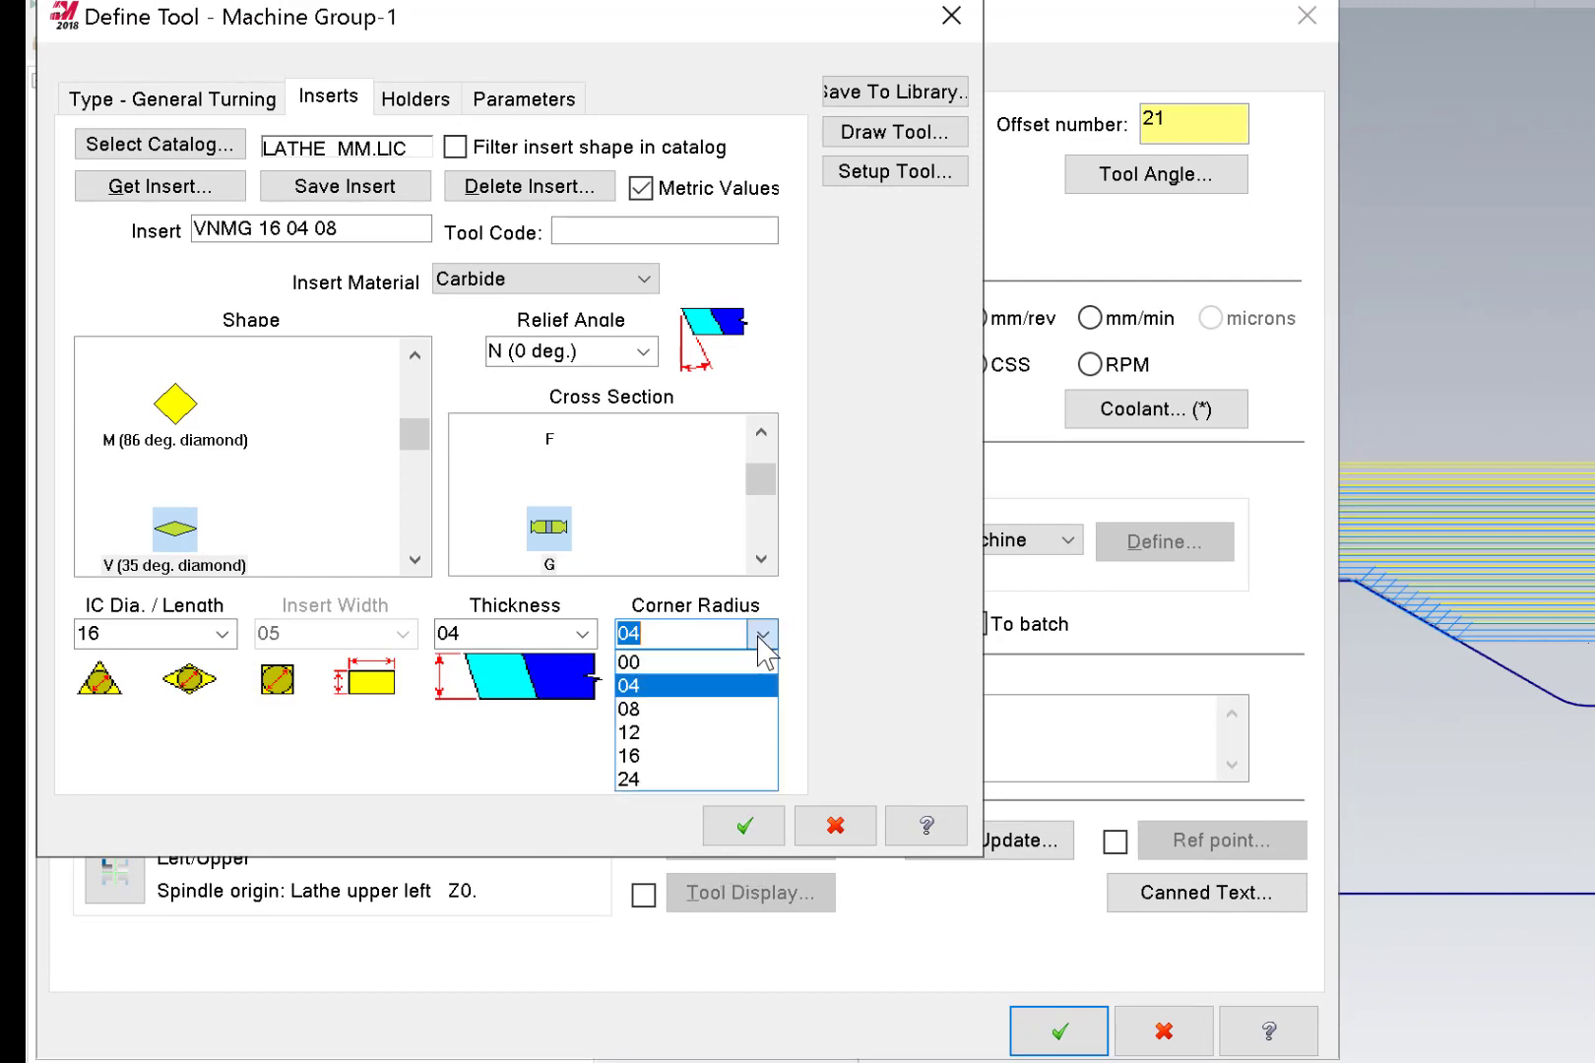
click(666, 709)
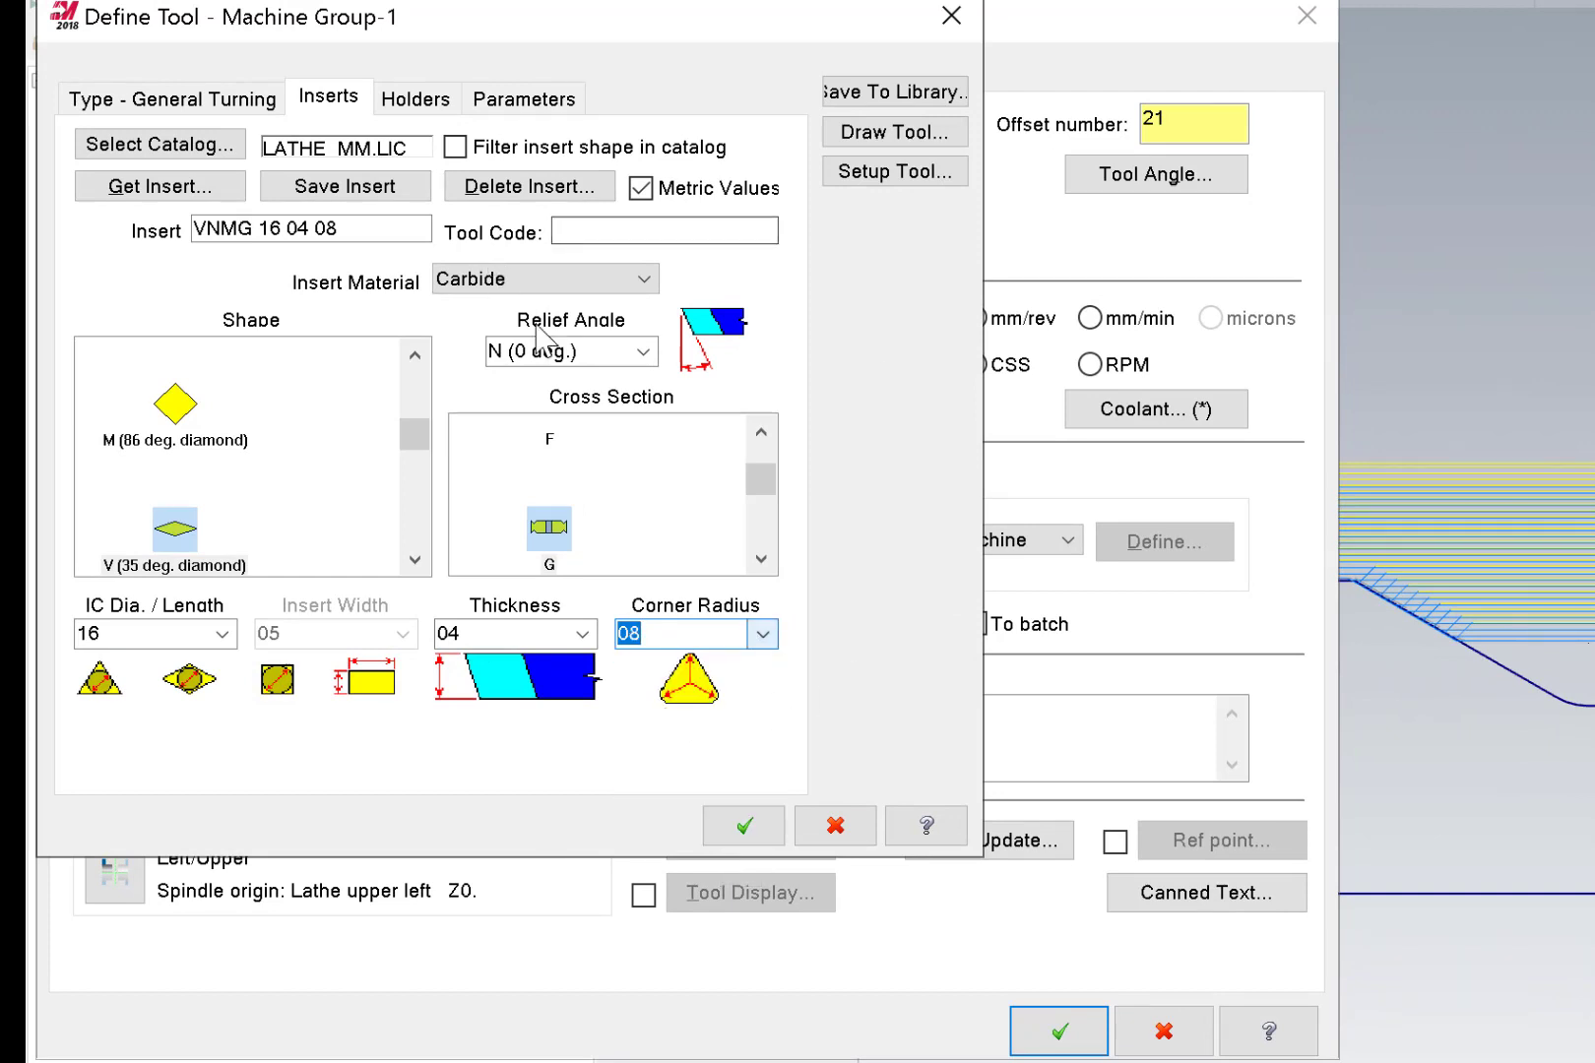
Accept the tool definition, set tool, station and offset numbers to 2, feed rate 0.05 mm/rev, spindle speed 120 CSS, and enter the maximum spindle speed.
click(741, 825)
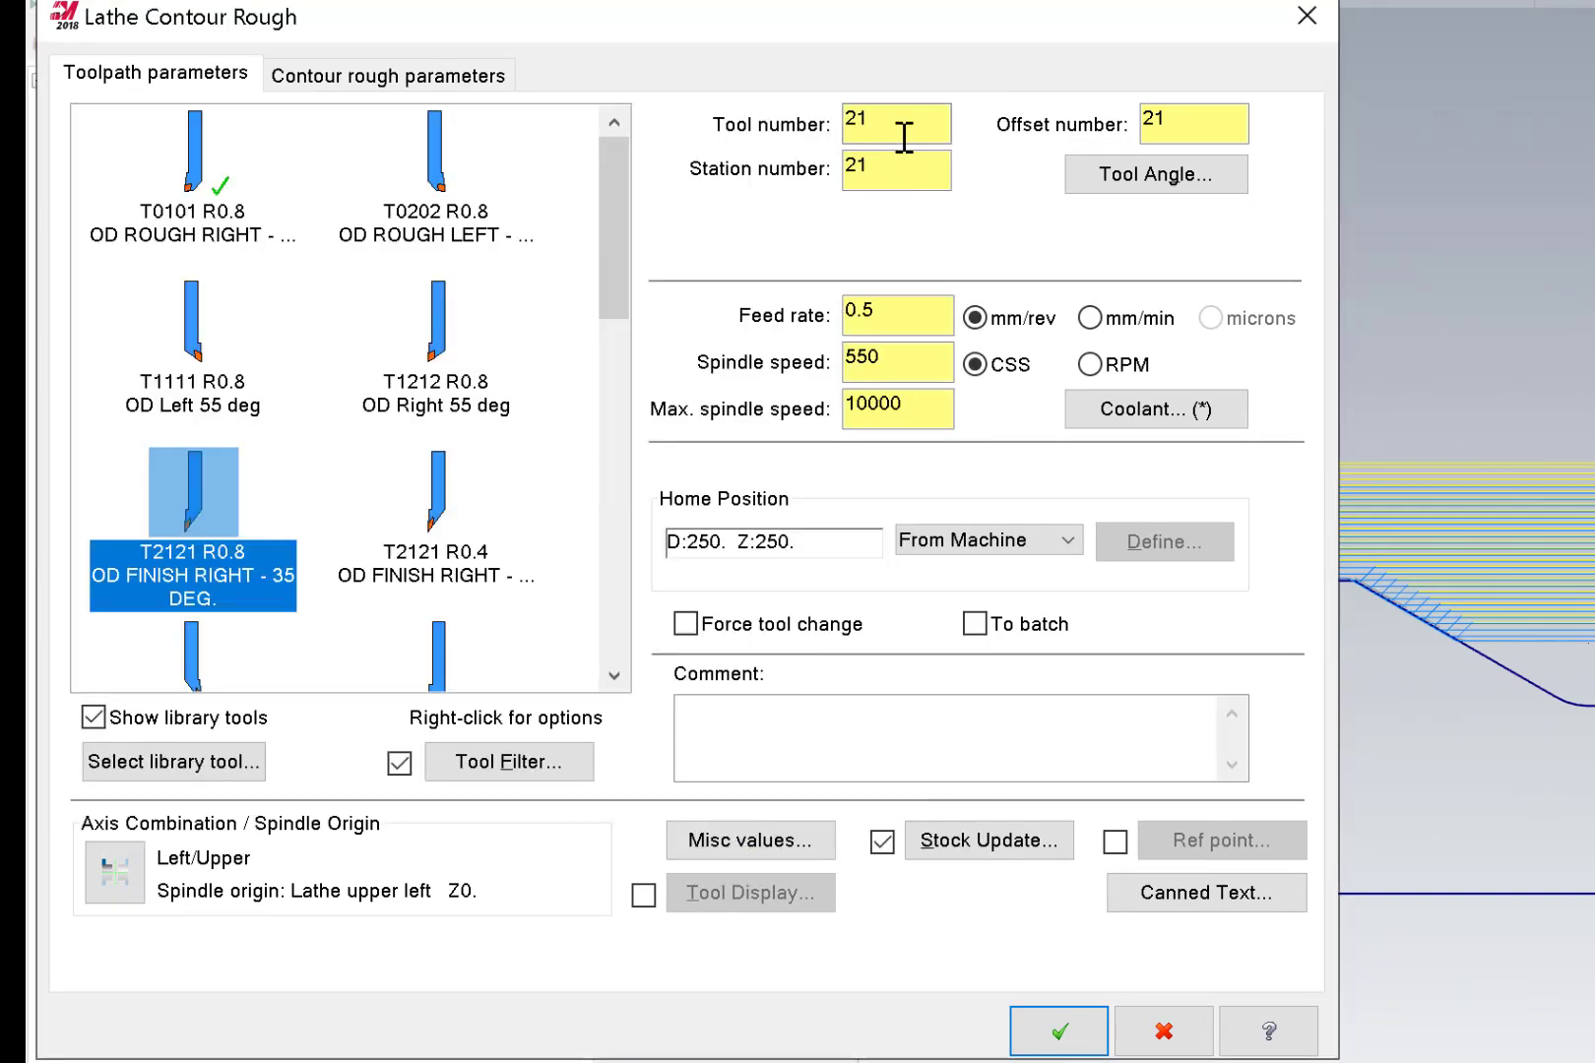
drag(901, 126, 816, 143)
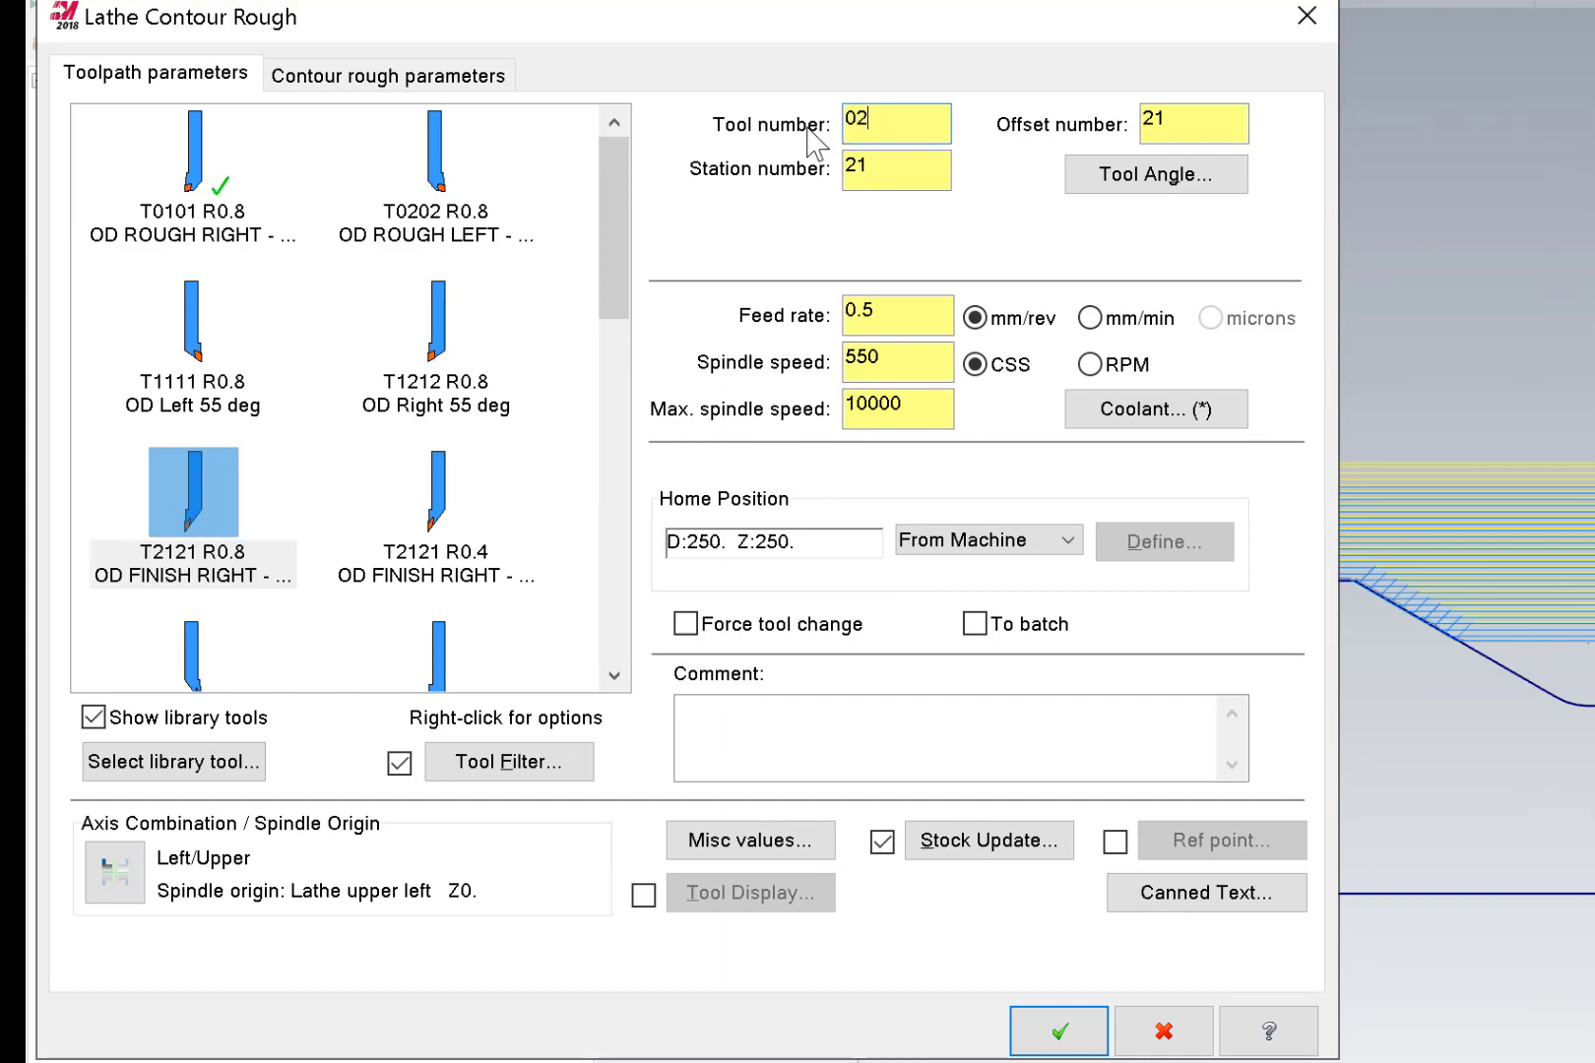
drag(926, 156, 783, 172)
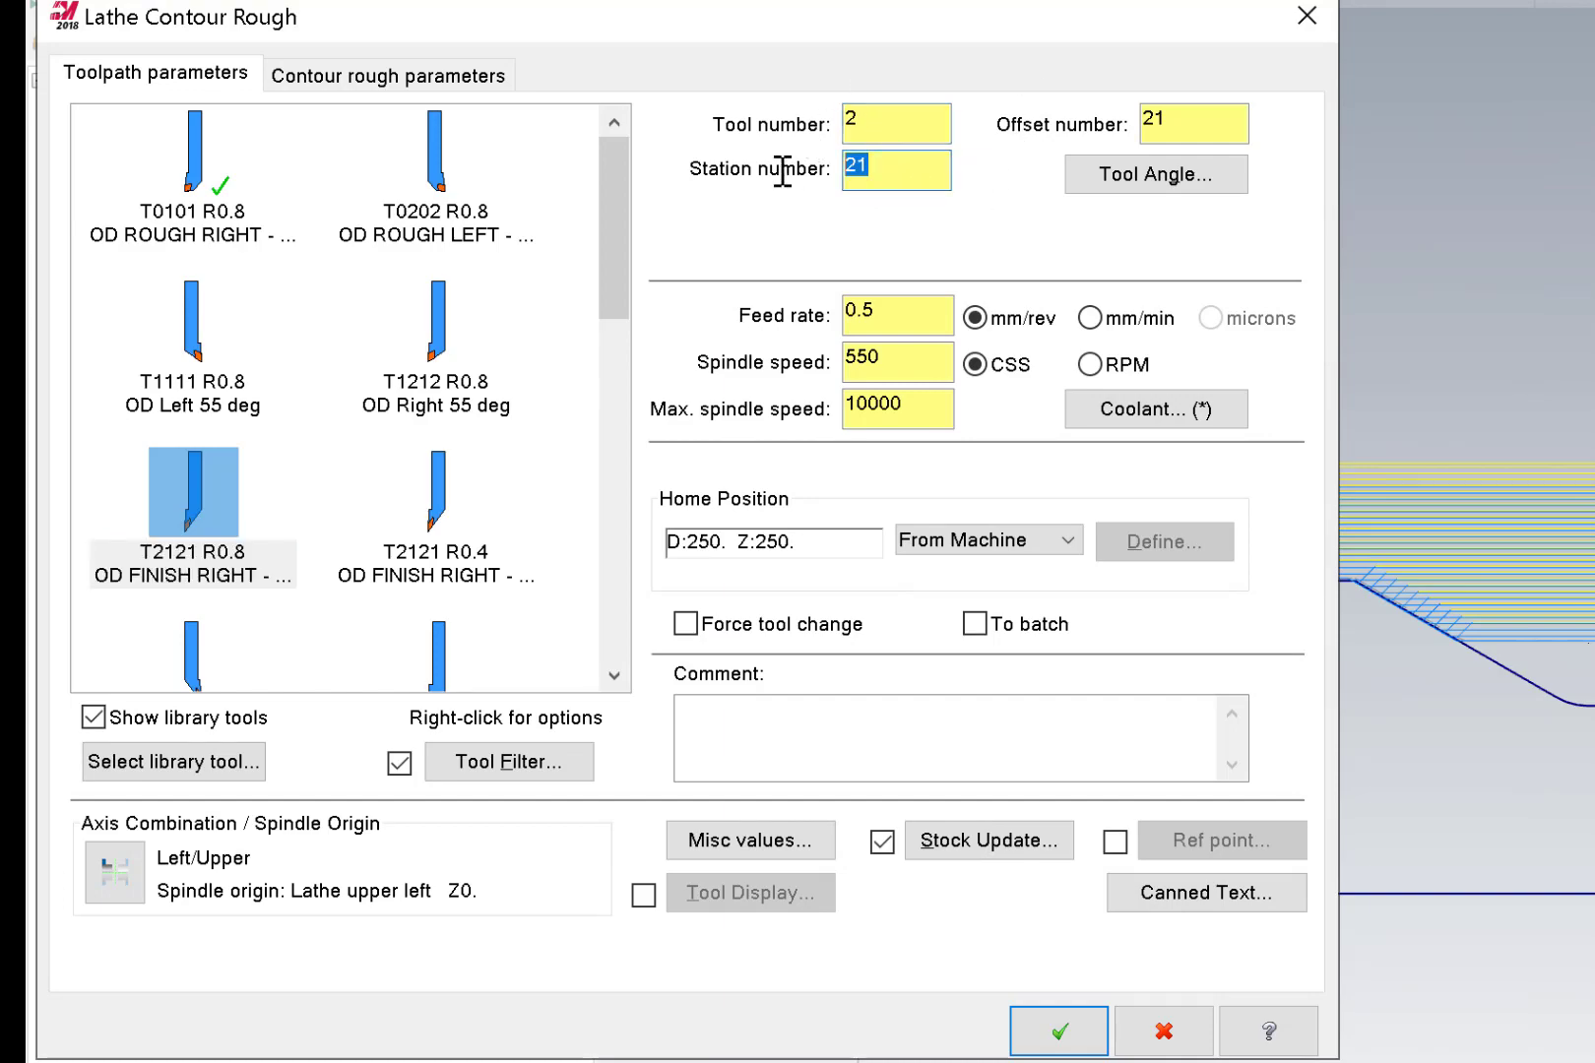
text(2)
drag(1188, 128, 921, 309)
text(2)
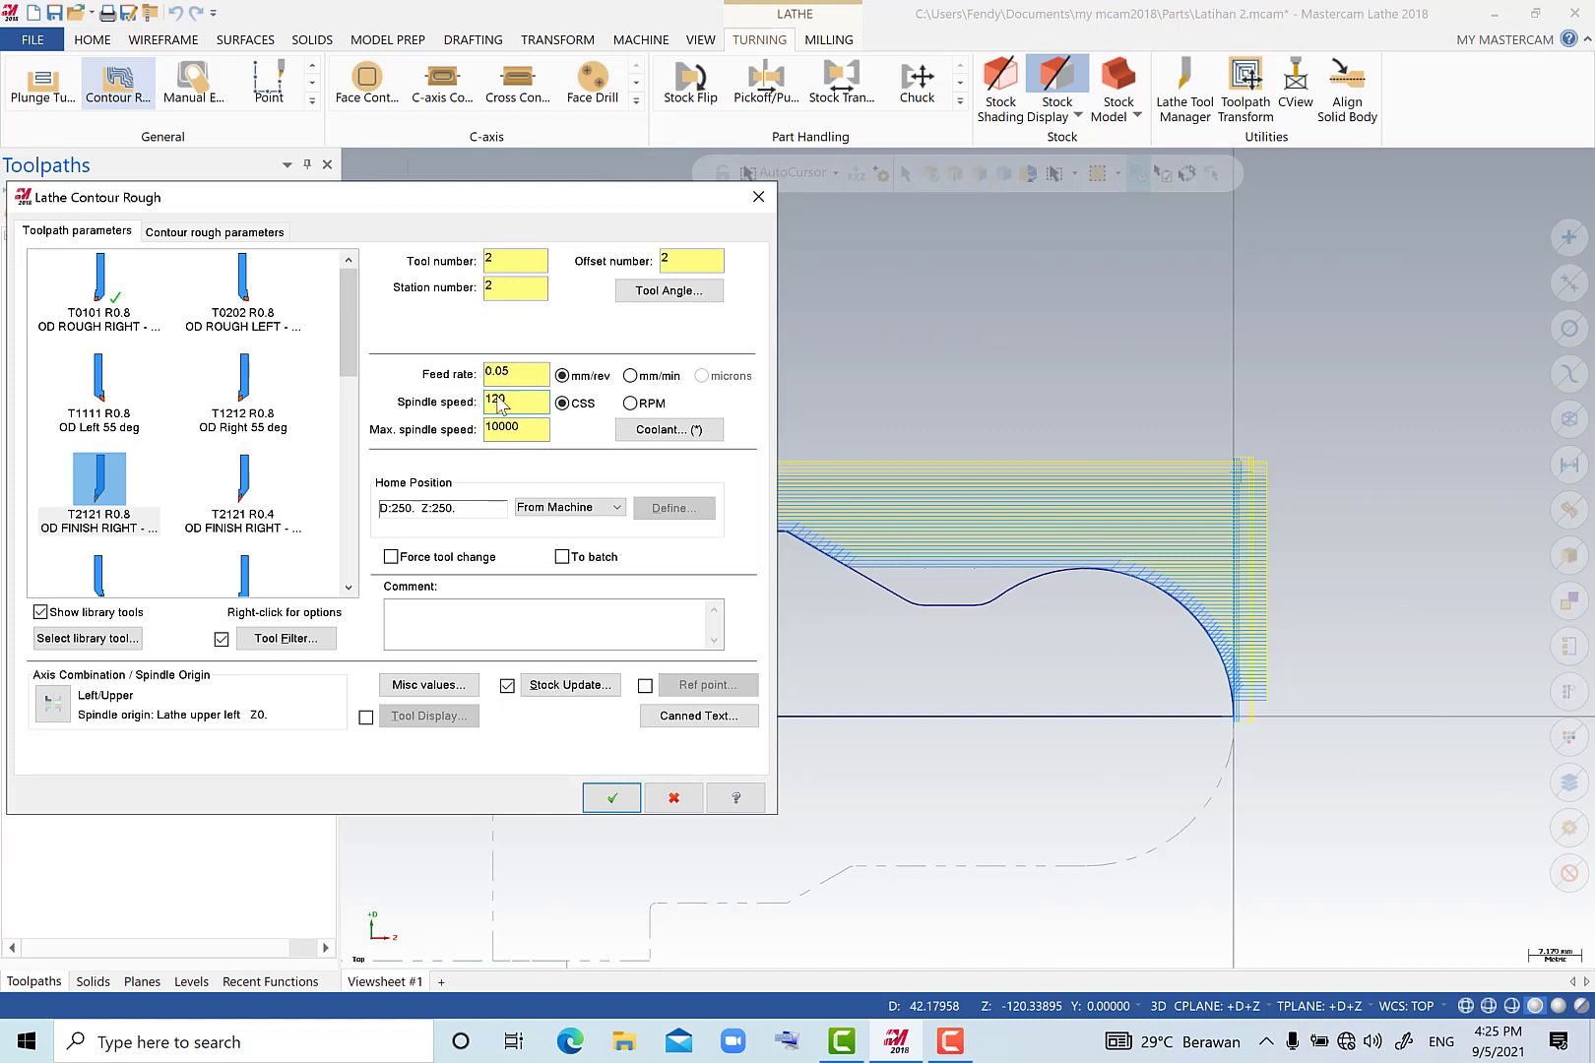
drag(543, 427, 482, 427)
text(15)
Set the contour rough constant offset to 0.25 and both the entry and exit amounts to 2.0.
click(245, 234)
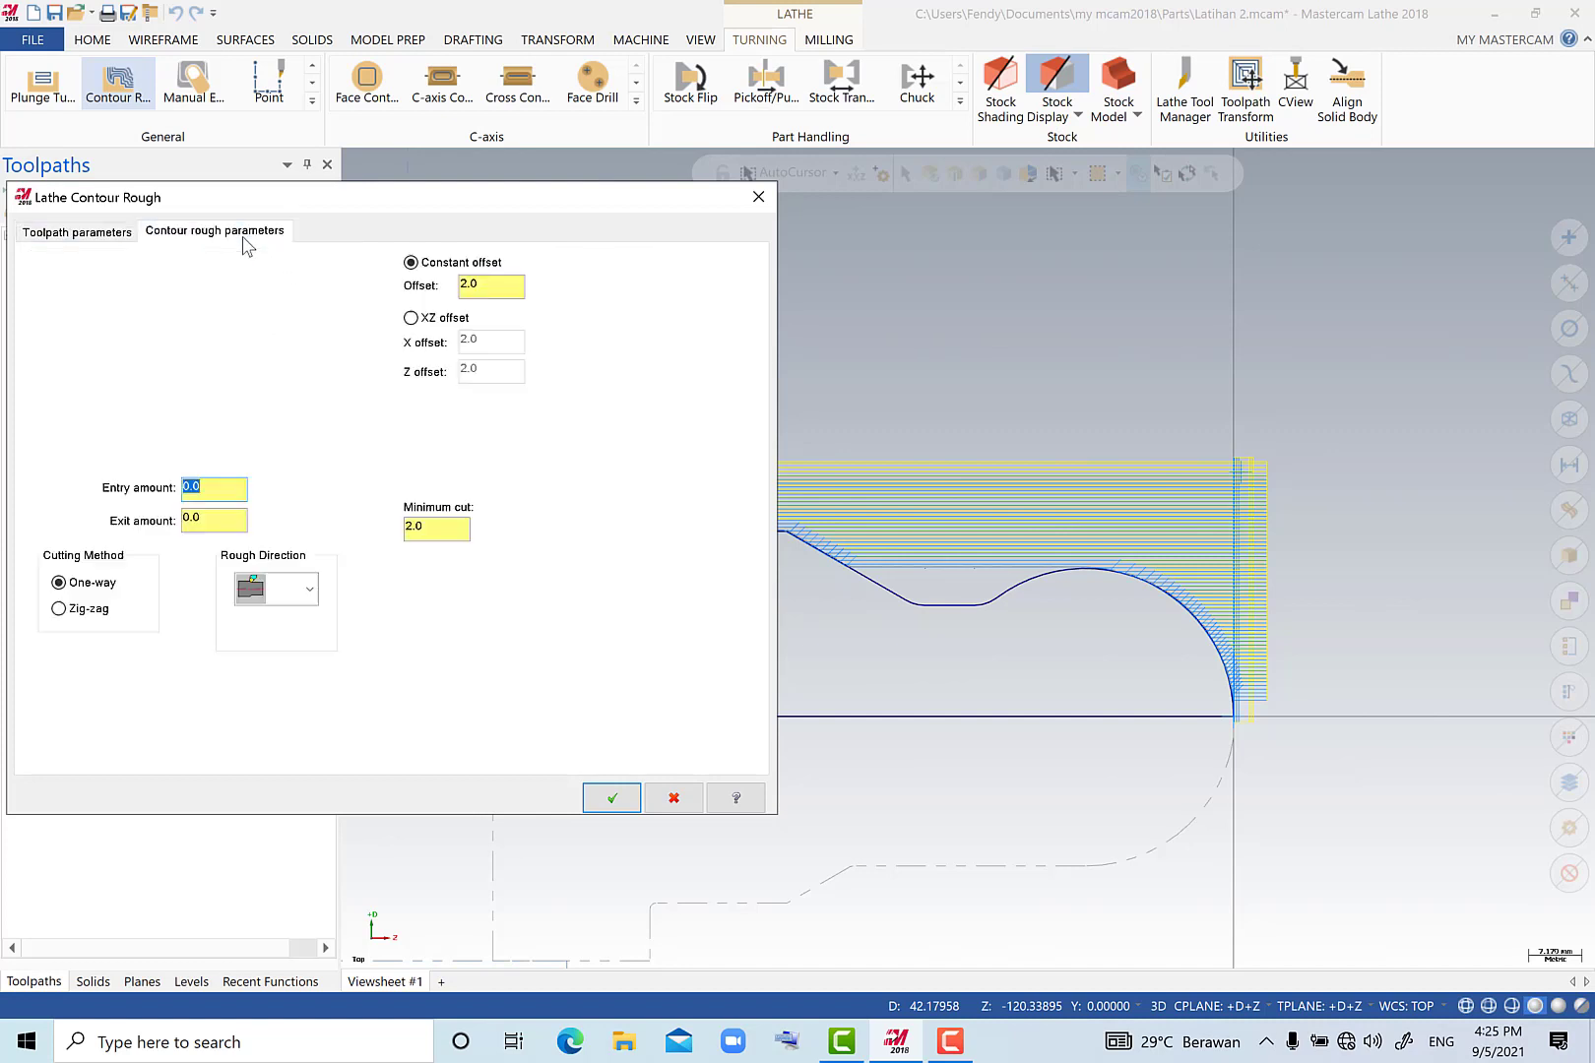
double_click(465, 287)
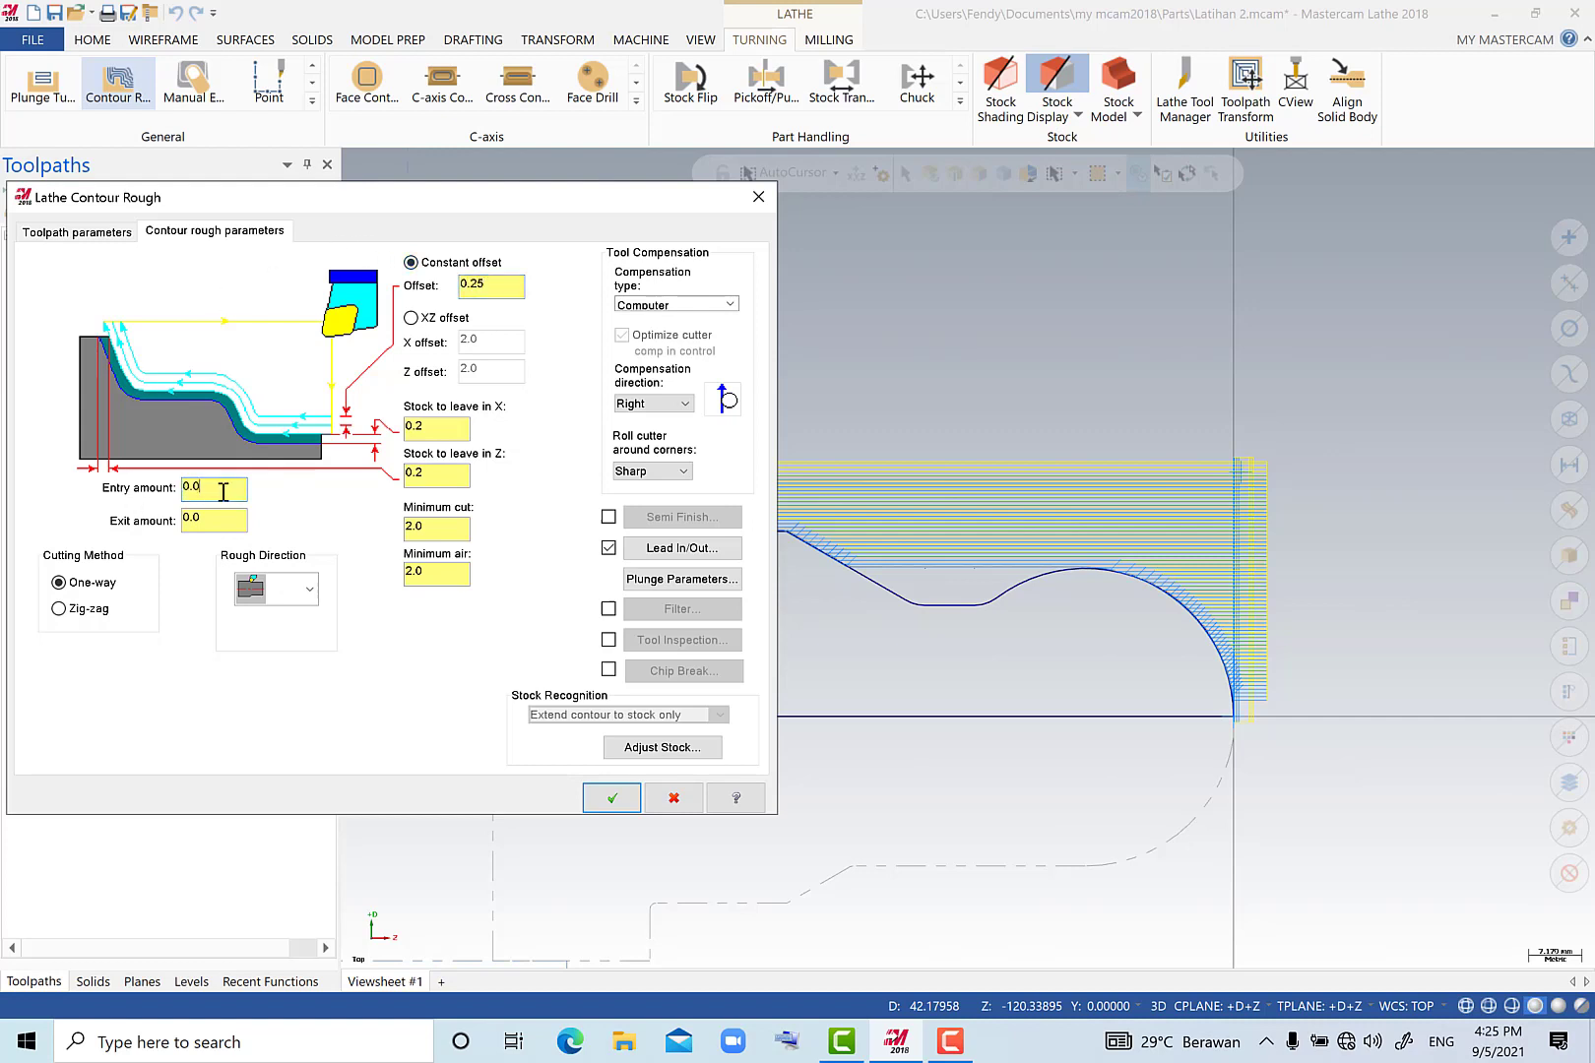
double_click(183, 488)
text(25)
double_click(195, 519)
text(2)
Set the stock to leave in X and Z to 0.1 and generate the contour rough toolpath.
click(449, 474)
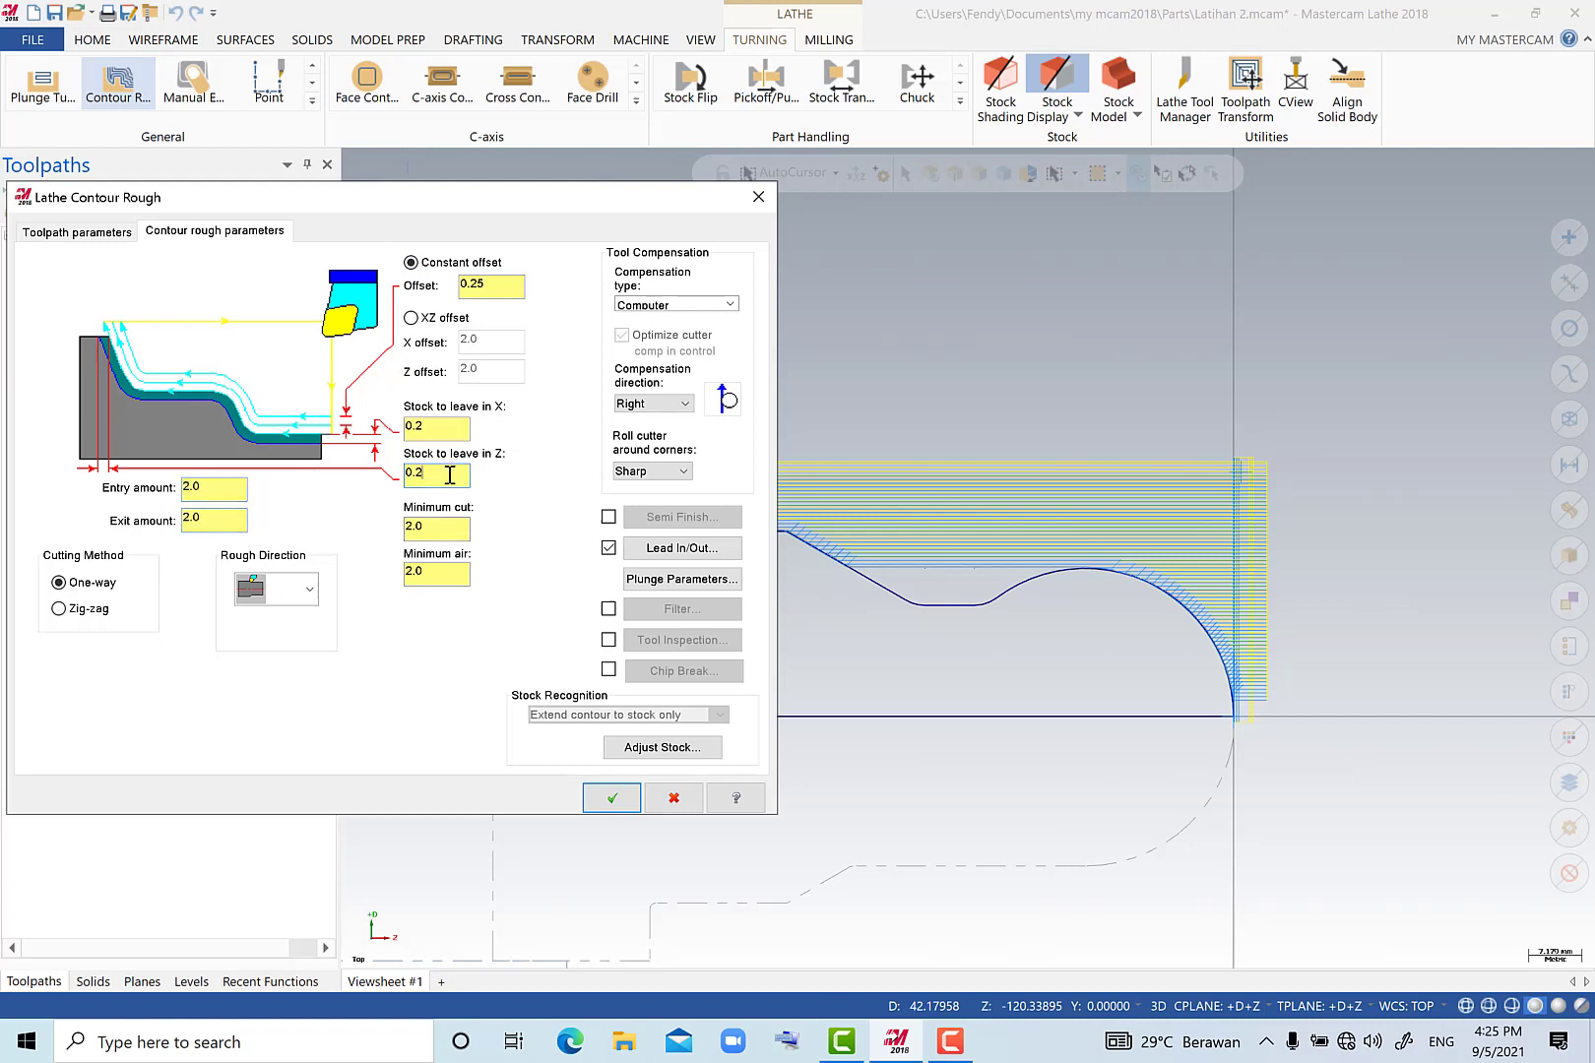
click(420, 423)
text(1)
click(428, 474)
text(1)
click(618, 800)
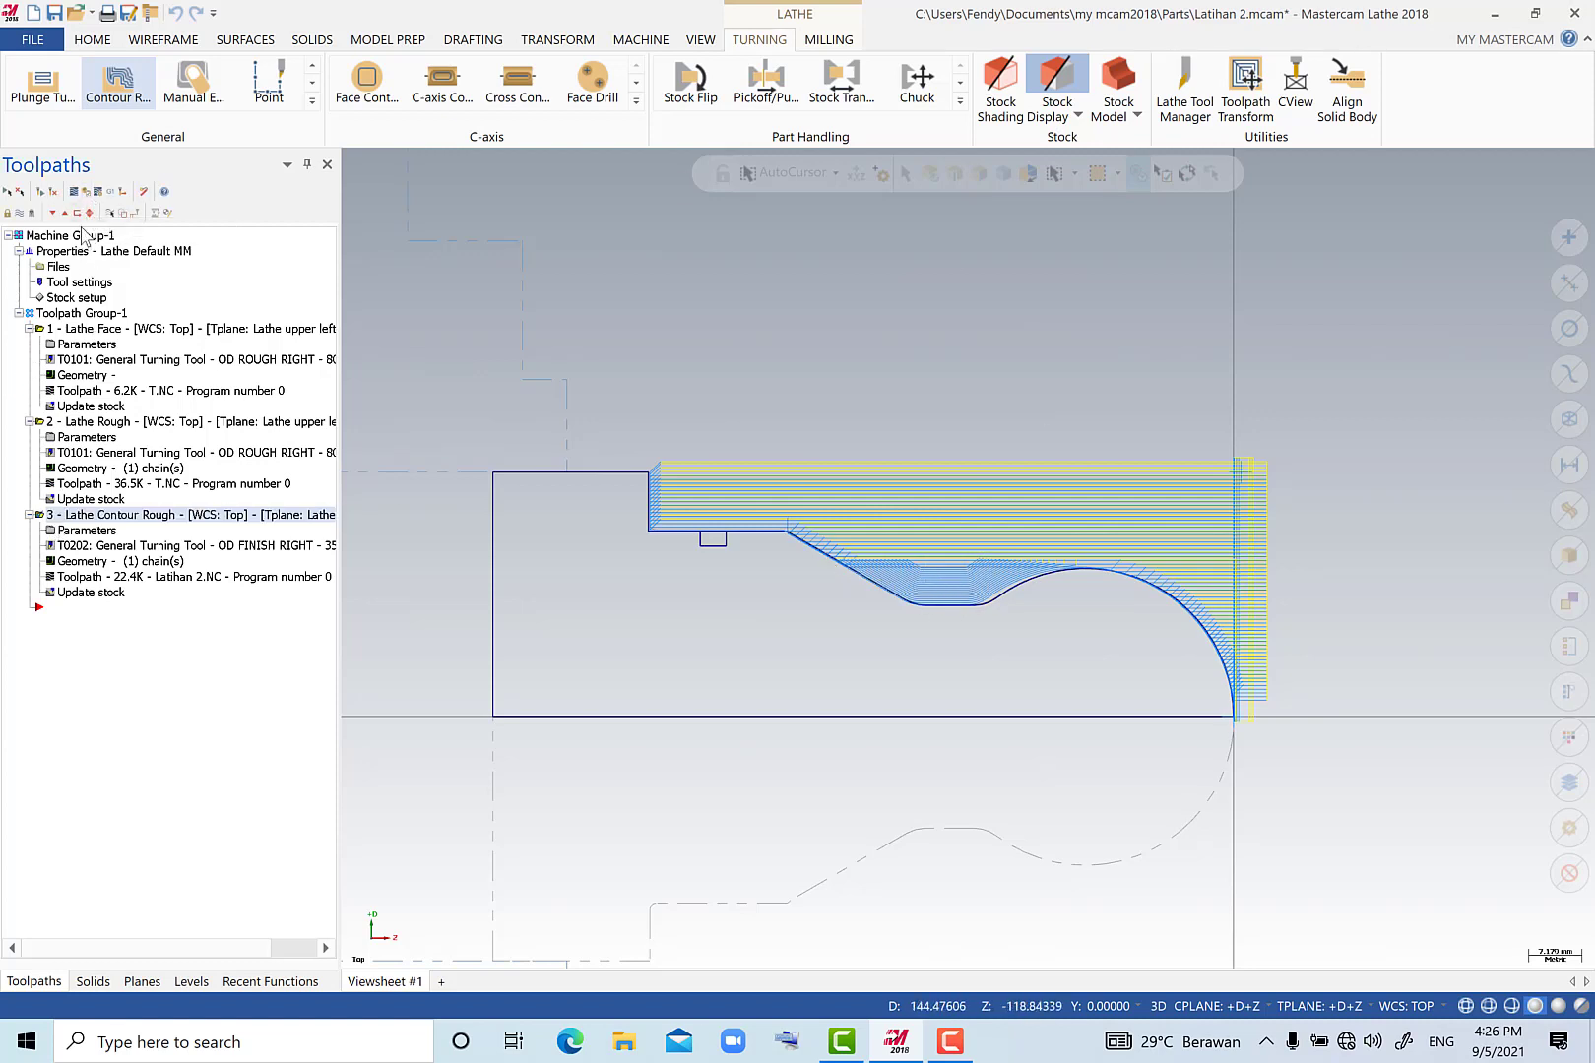
Switch to Mastercam Simulator and play the contour rough verification at gradually increasing speed.
click(87, 194)
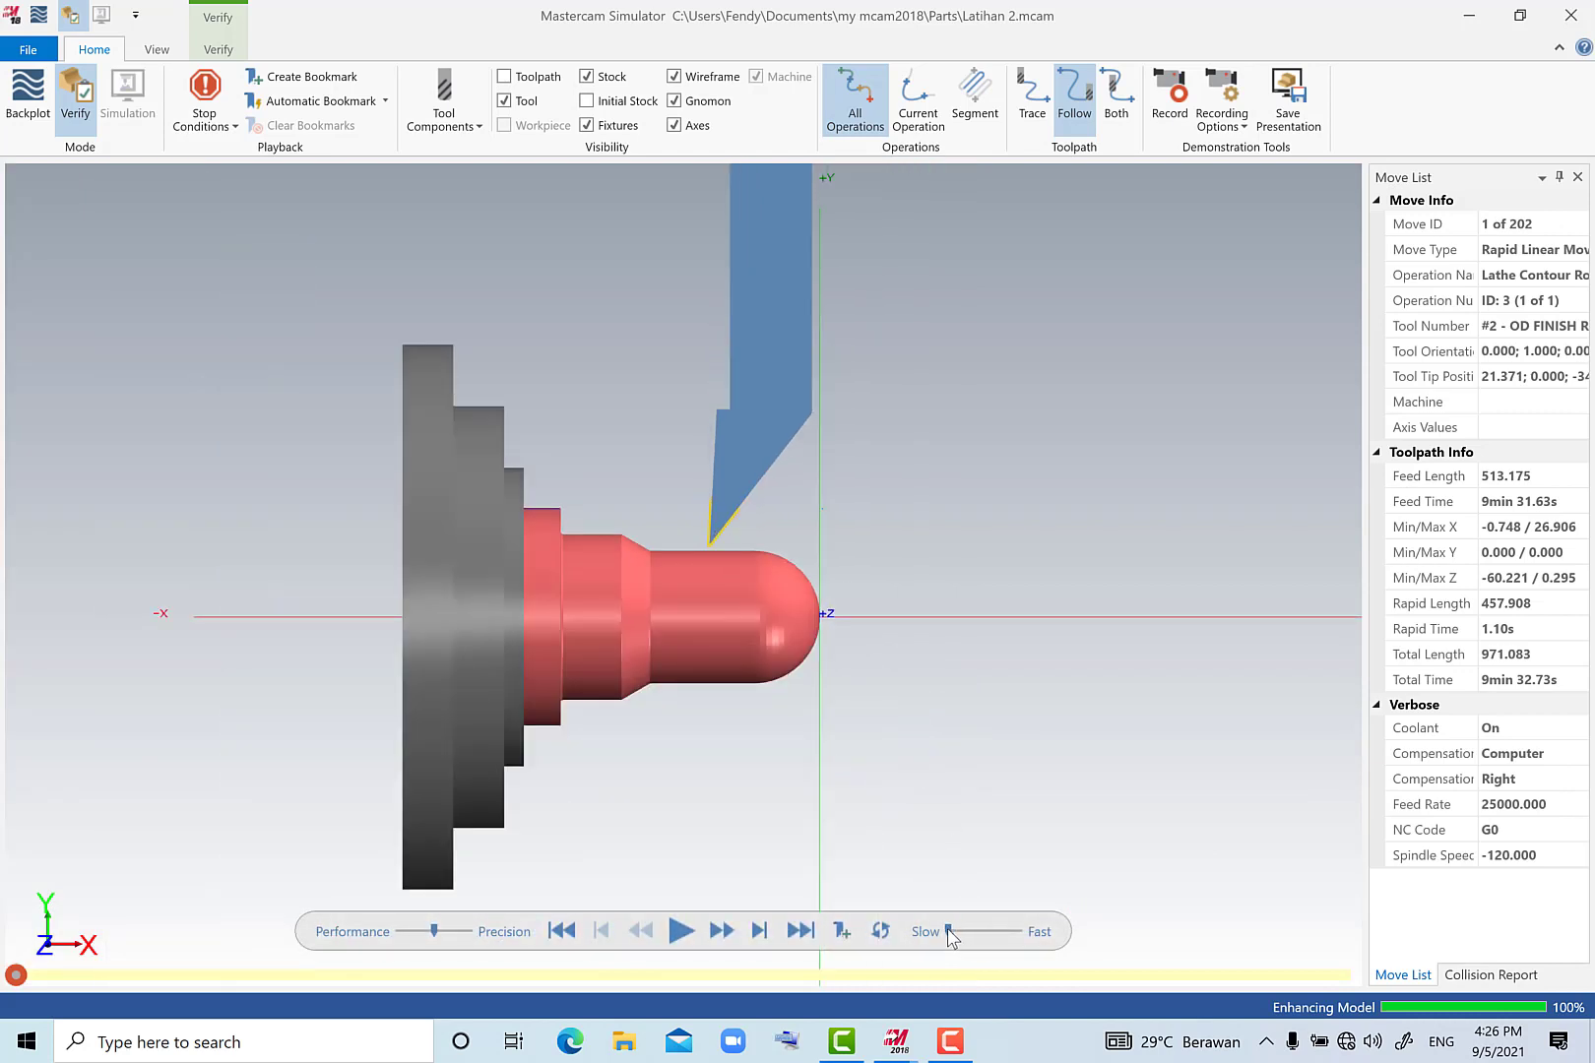
click(682, 928)
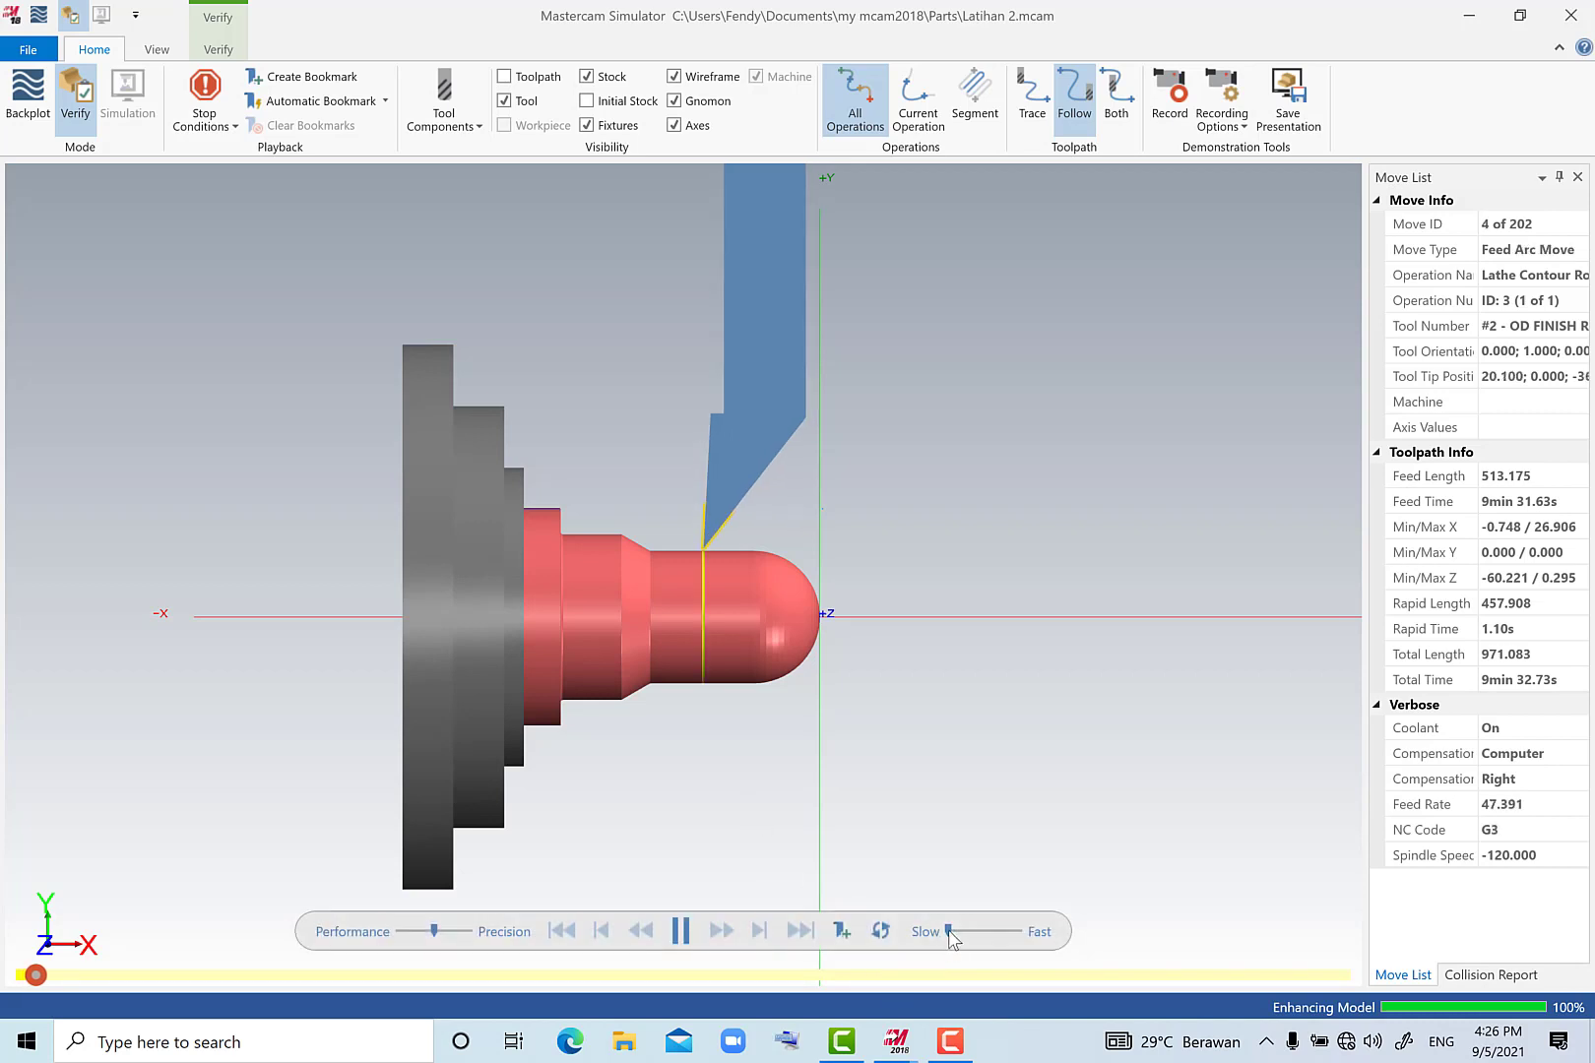
drag(951, 938, 957, 940)
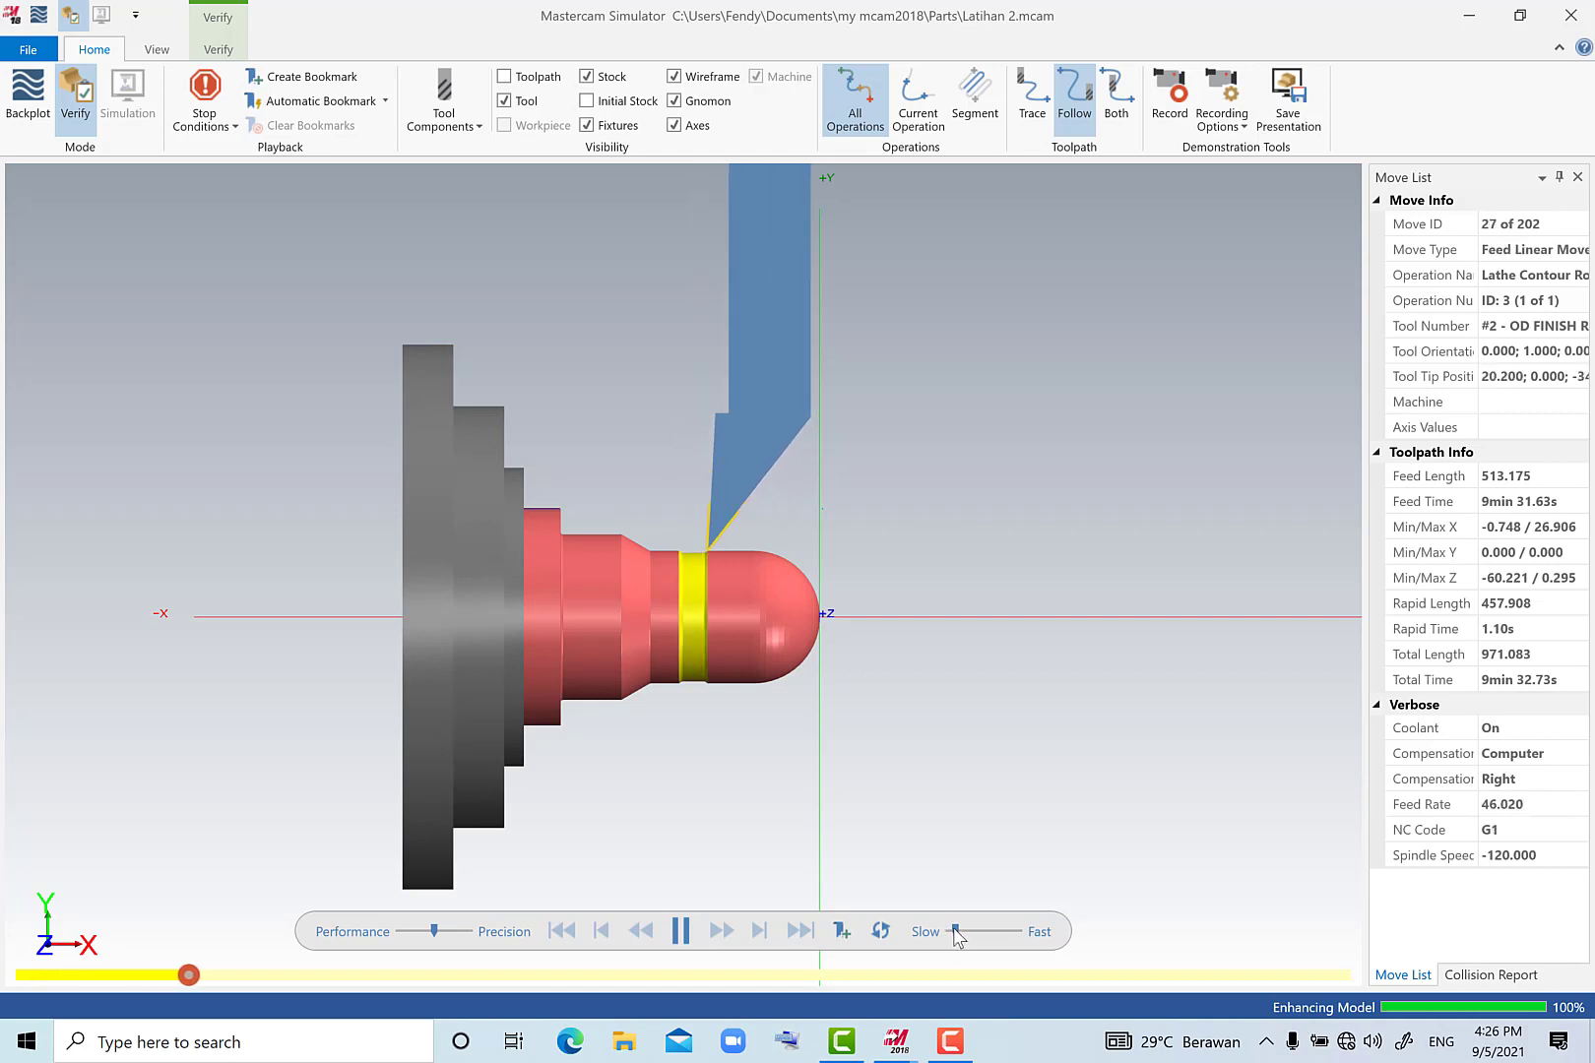
drag(955, 935, 984, 943)
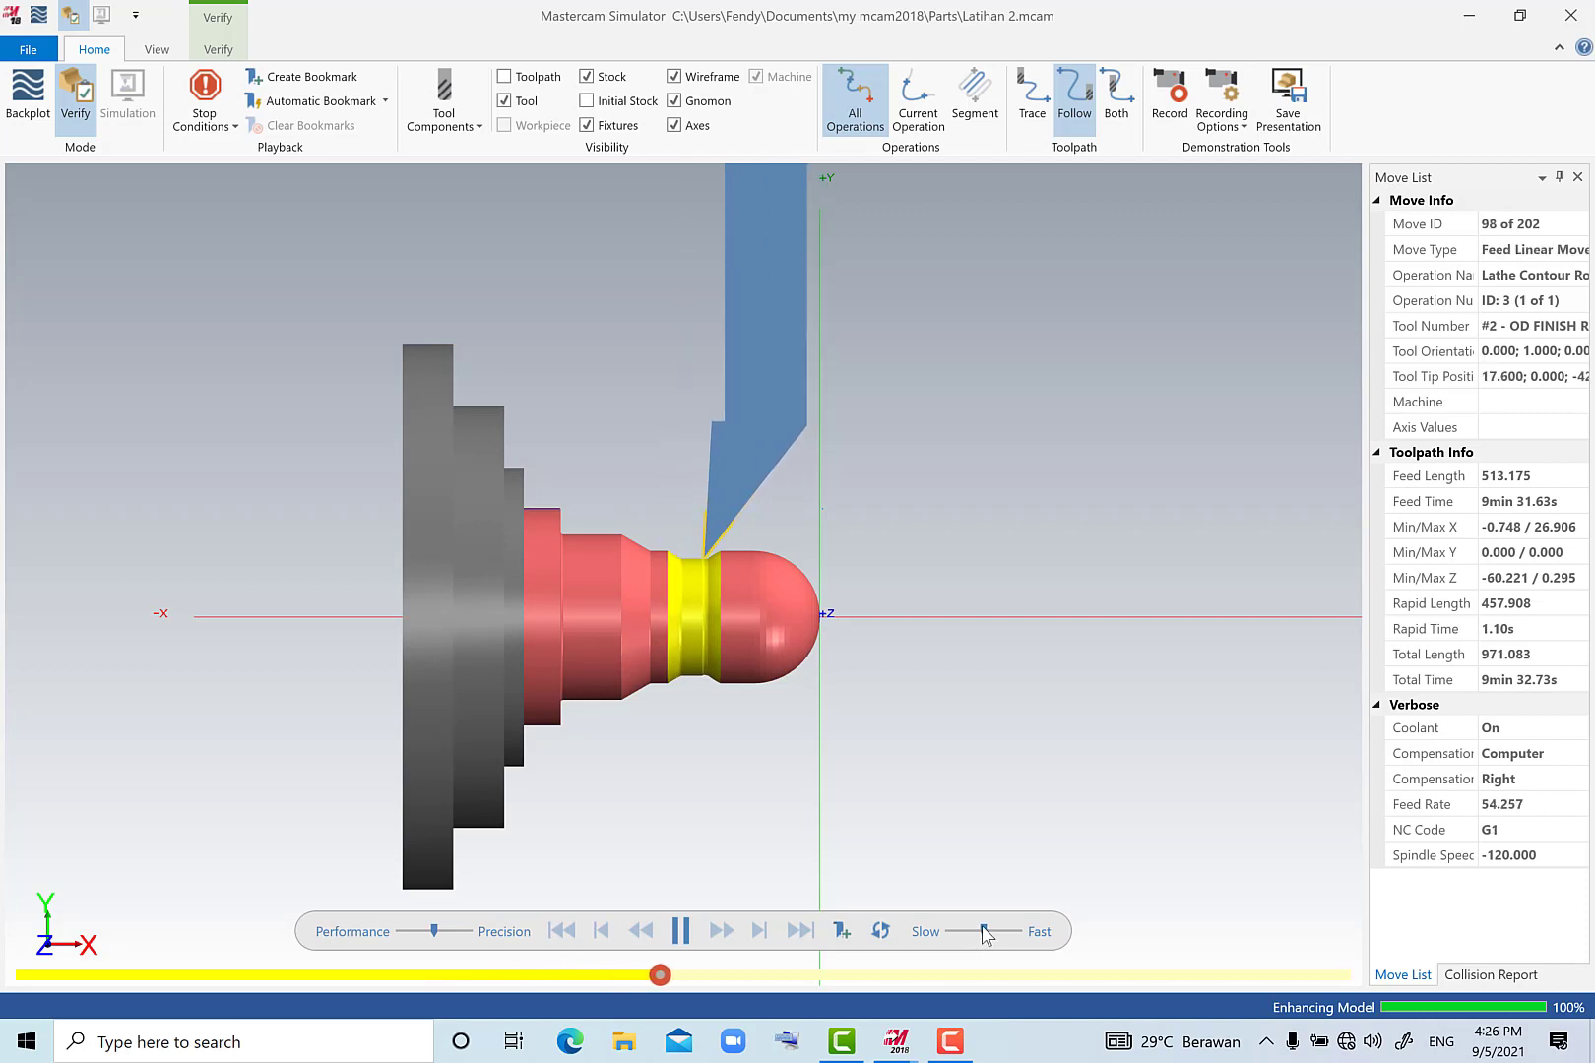
drag(985, 931, 995, 931)
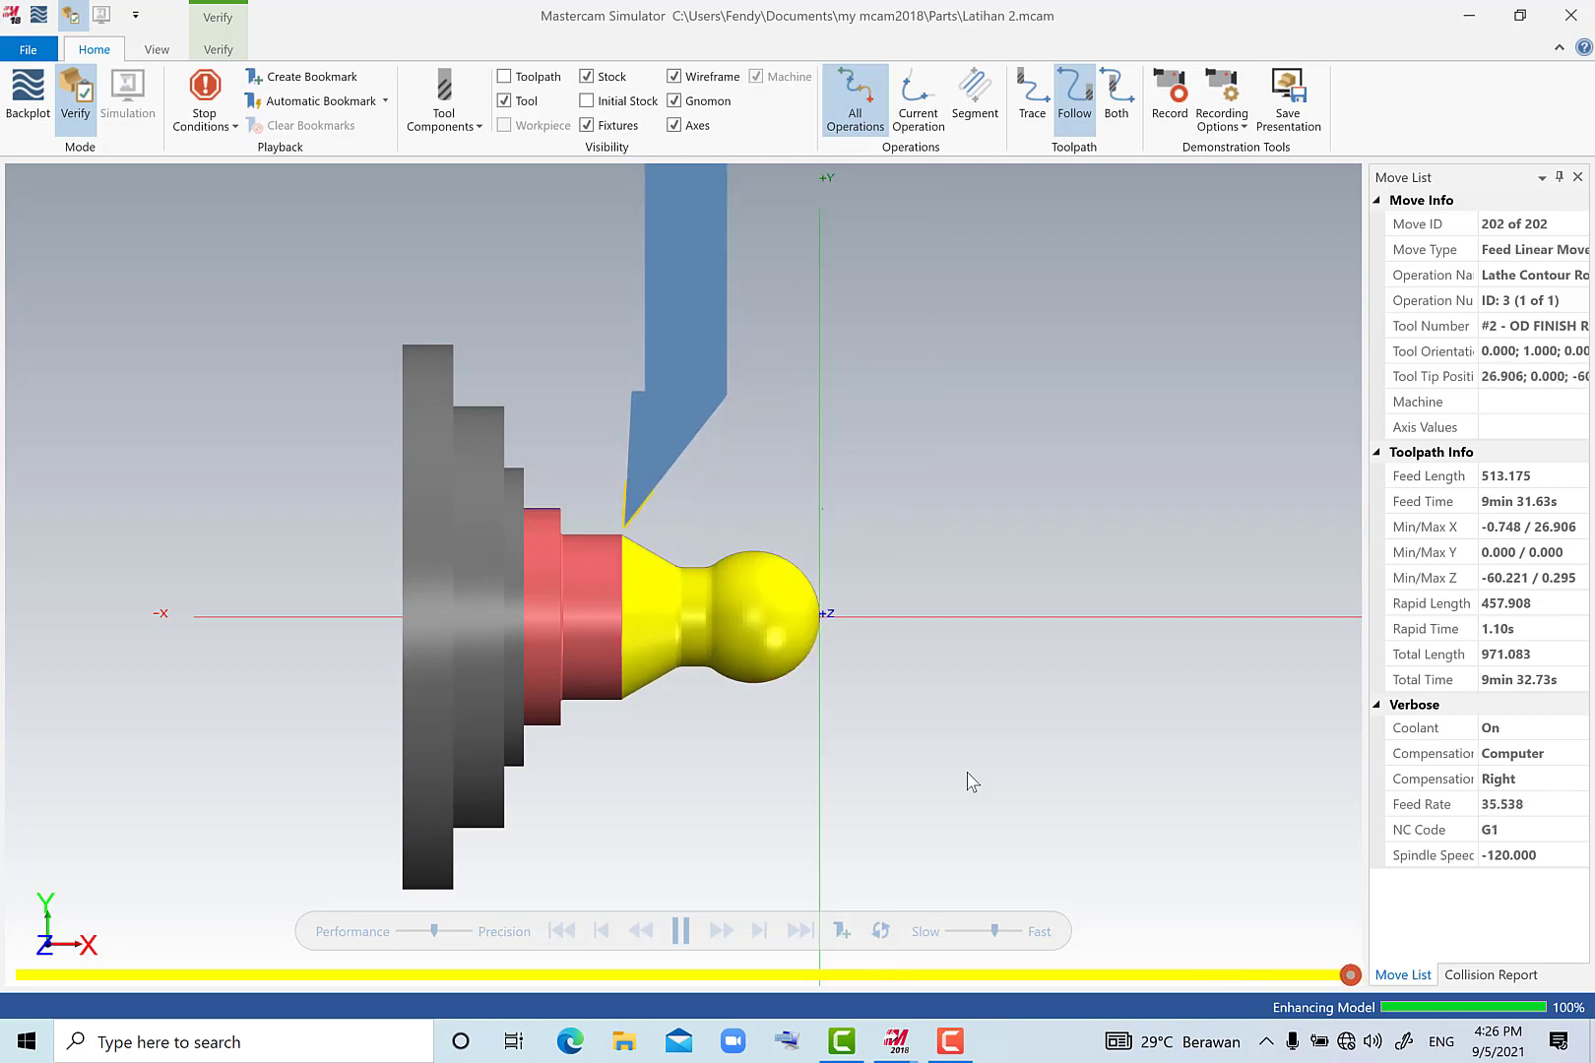
scroll(667, 579, up, 2)
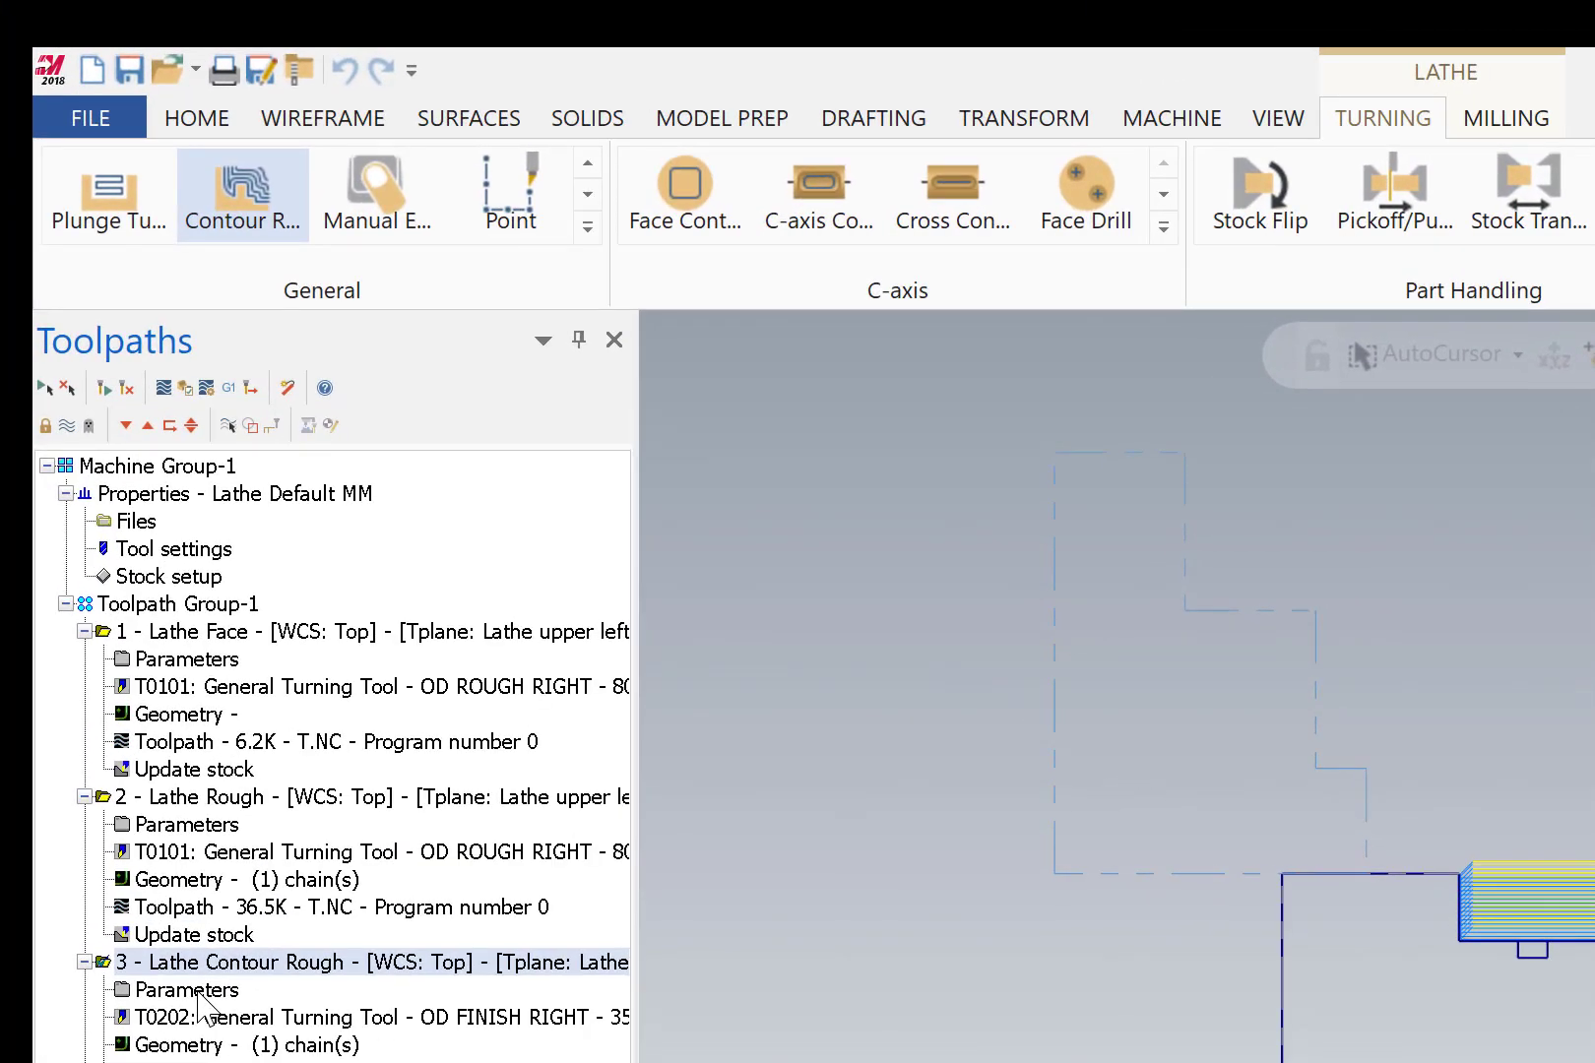
Start a Finish toolpath and chain the contour from the front arc to the vertical shoulder line.
click(586, 231)
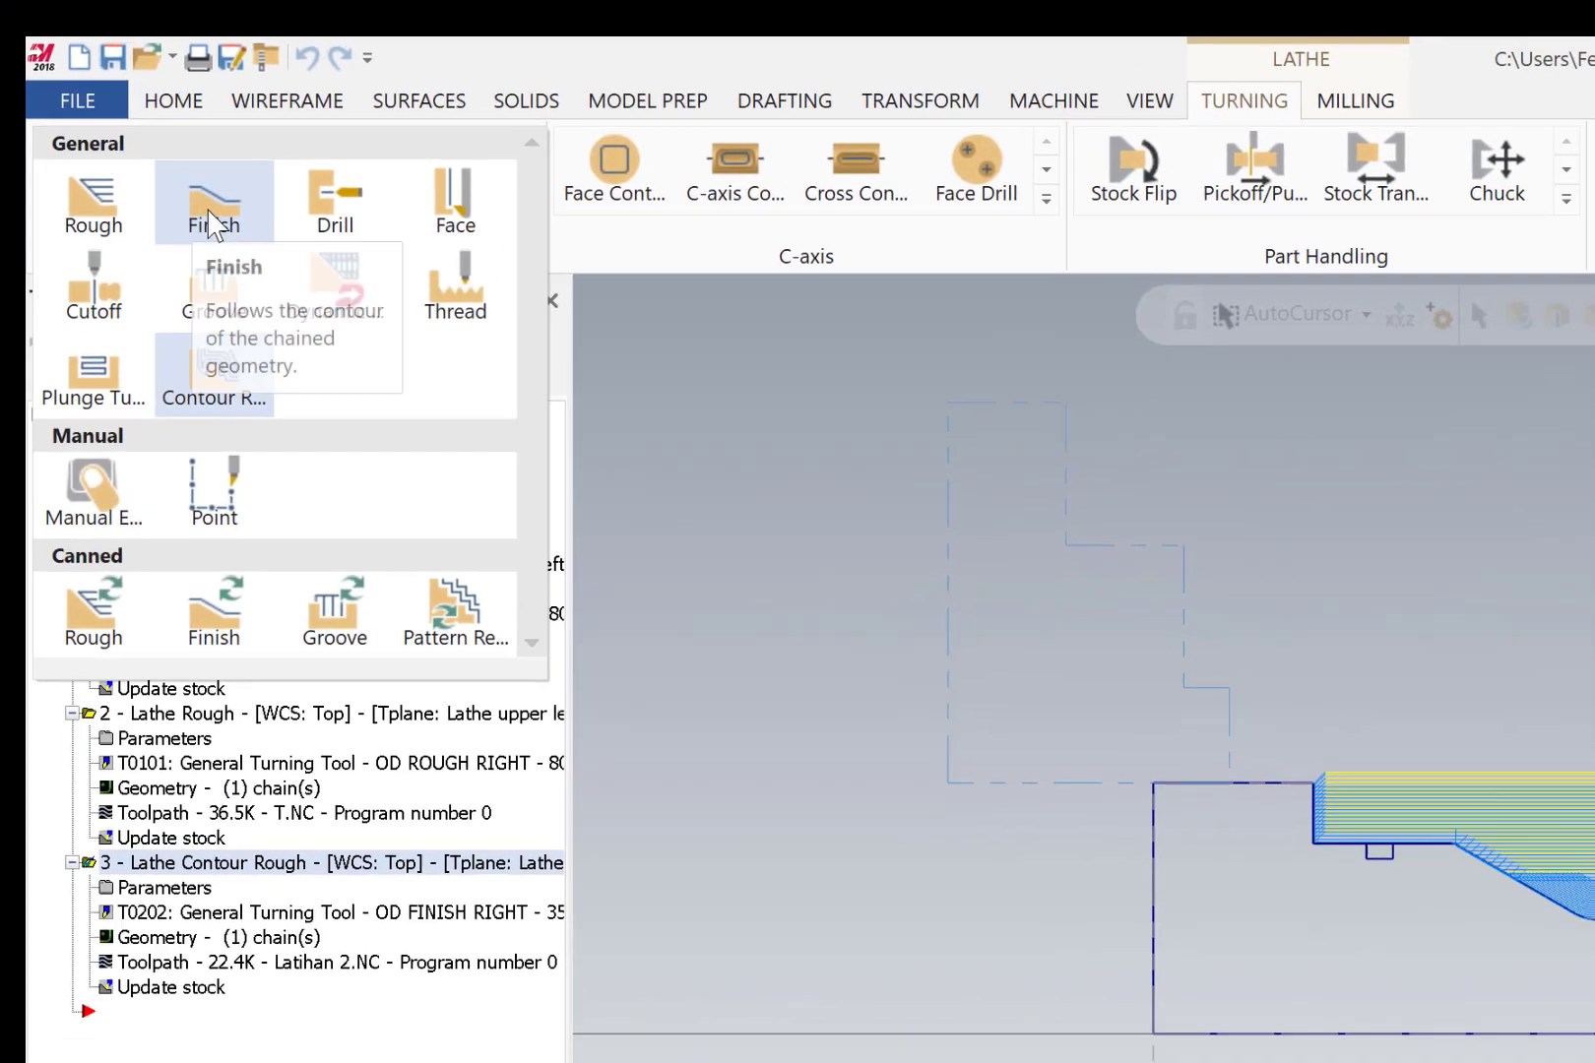
click(242, 229)
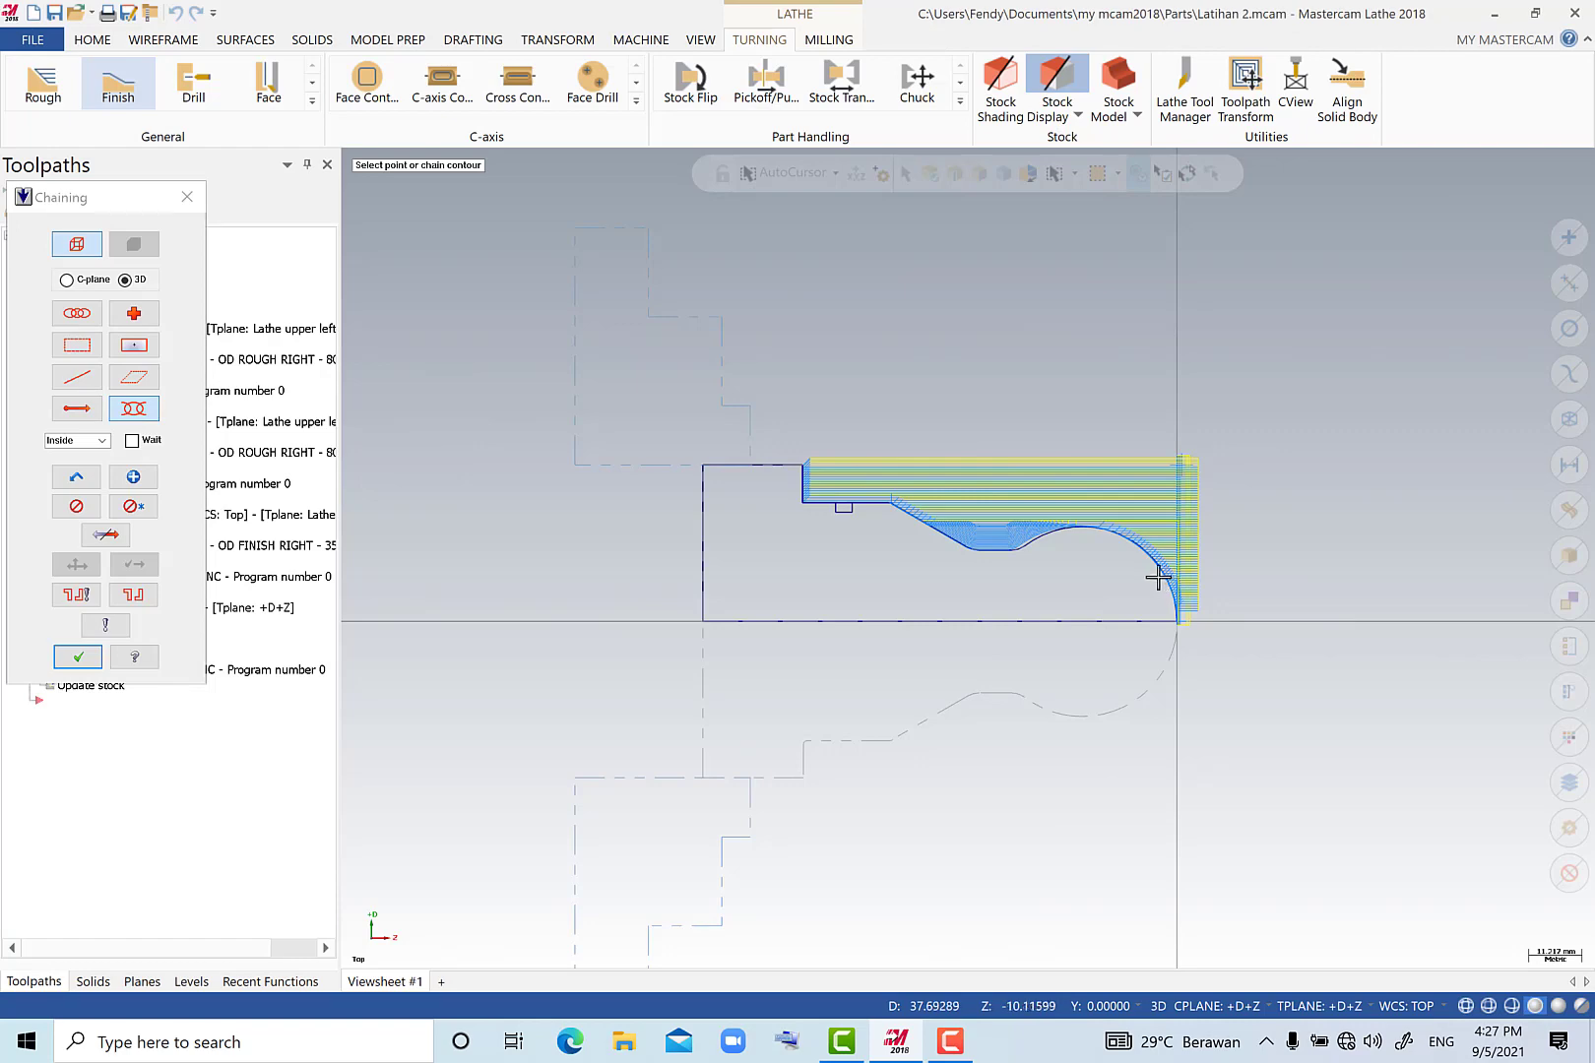
scroll(1164, 578, up, 3)
scroll(1154, 575, up, 1)
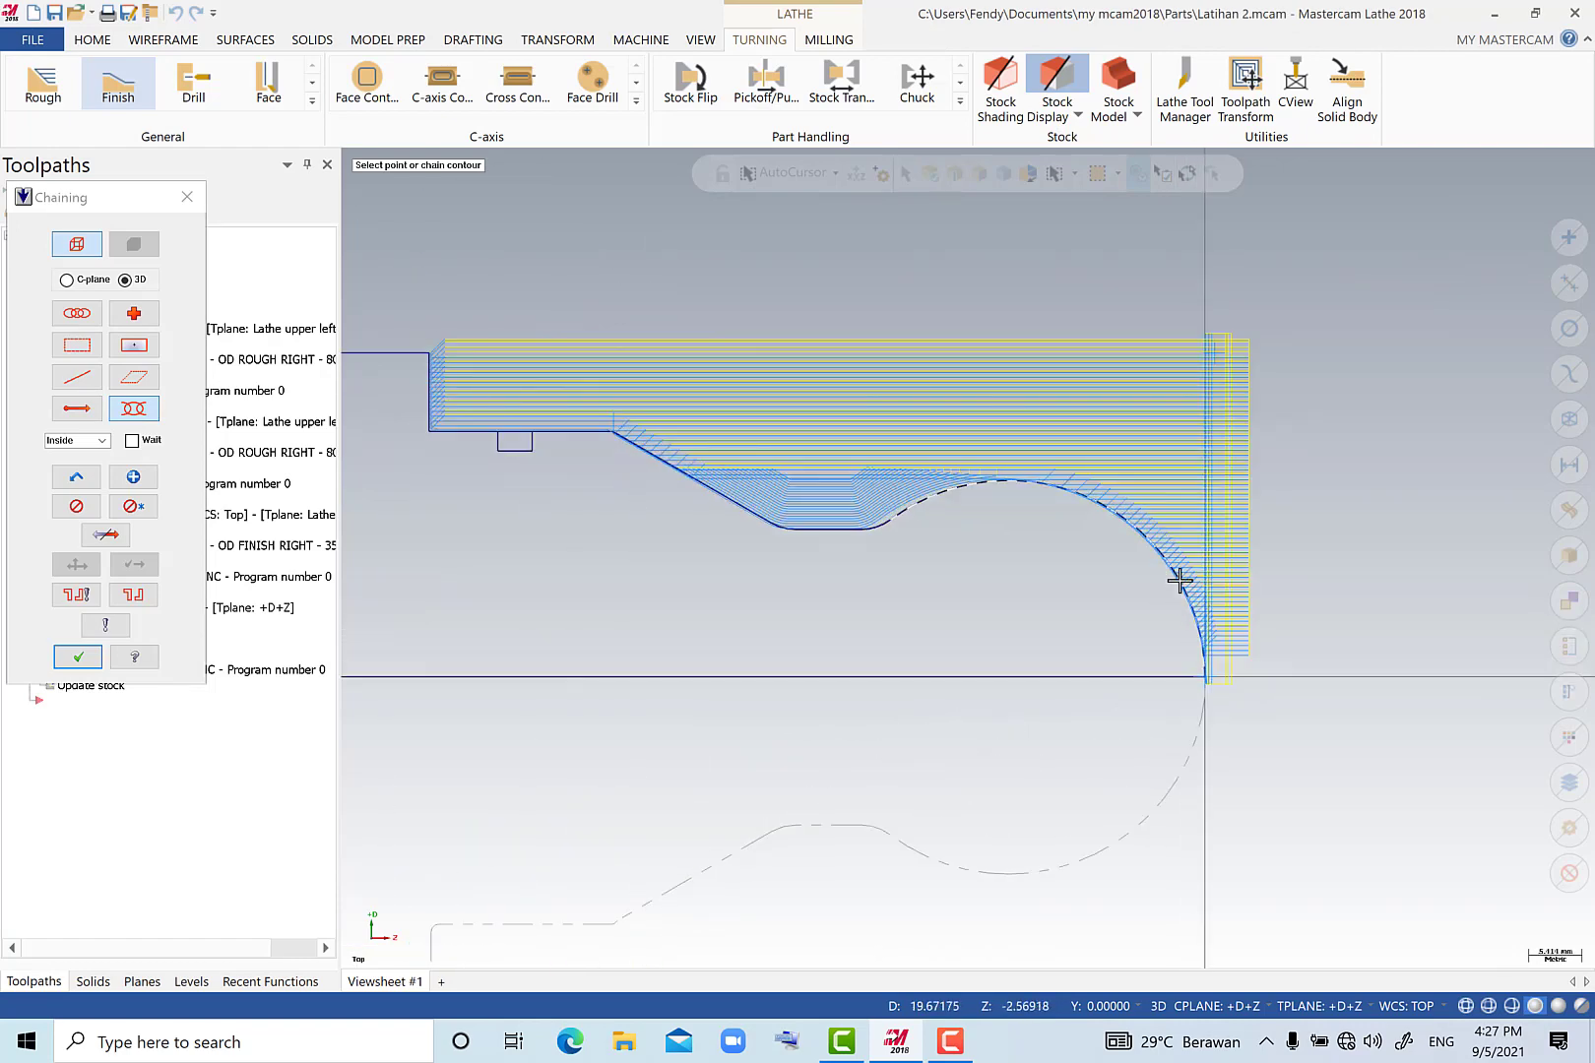
click(1178, 576)
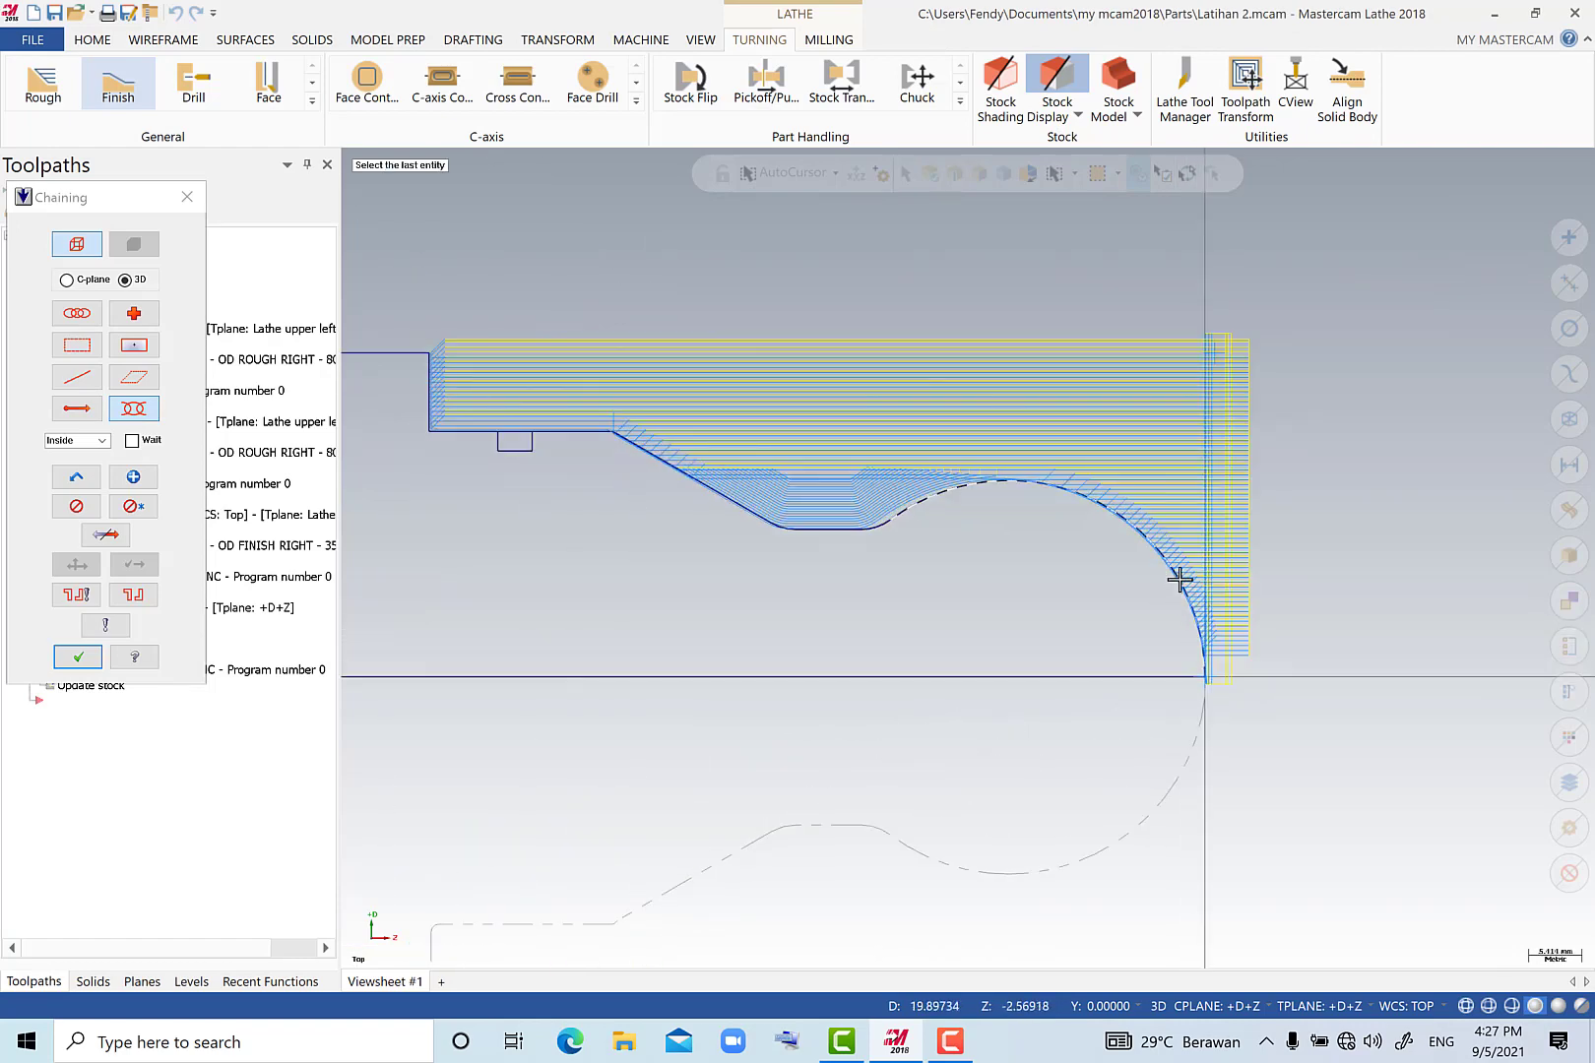
click(427, 374)
scroll(543, 527, down, 2)
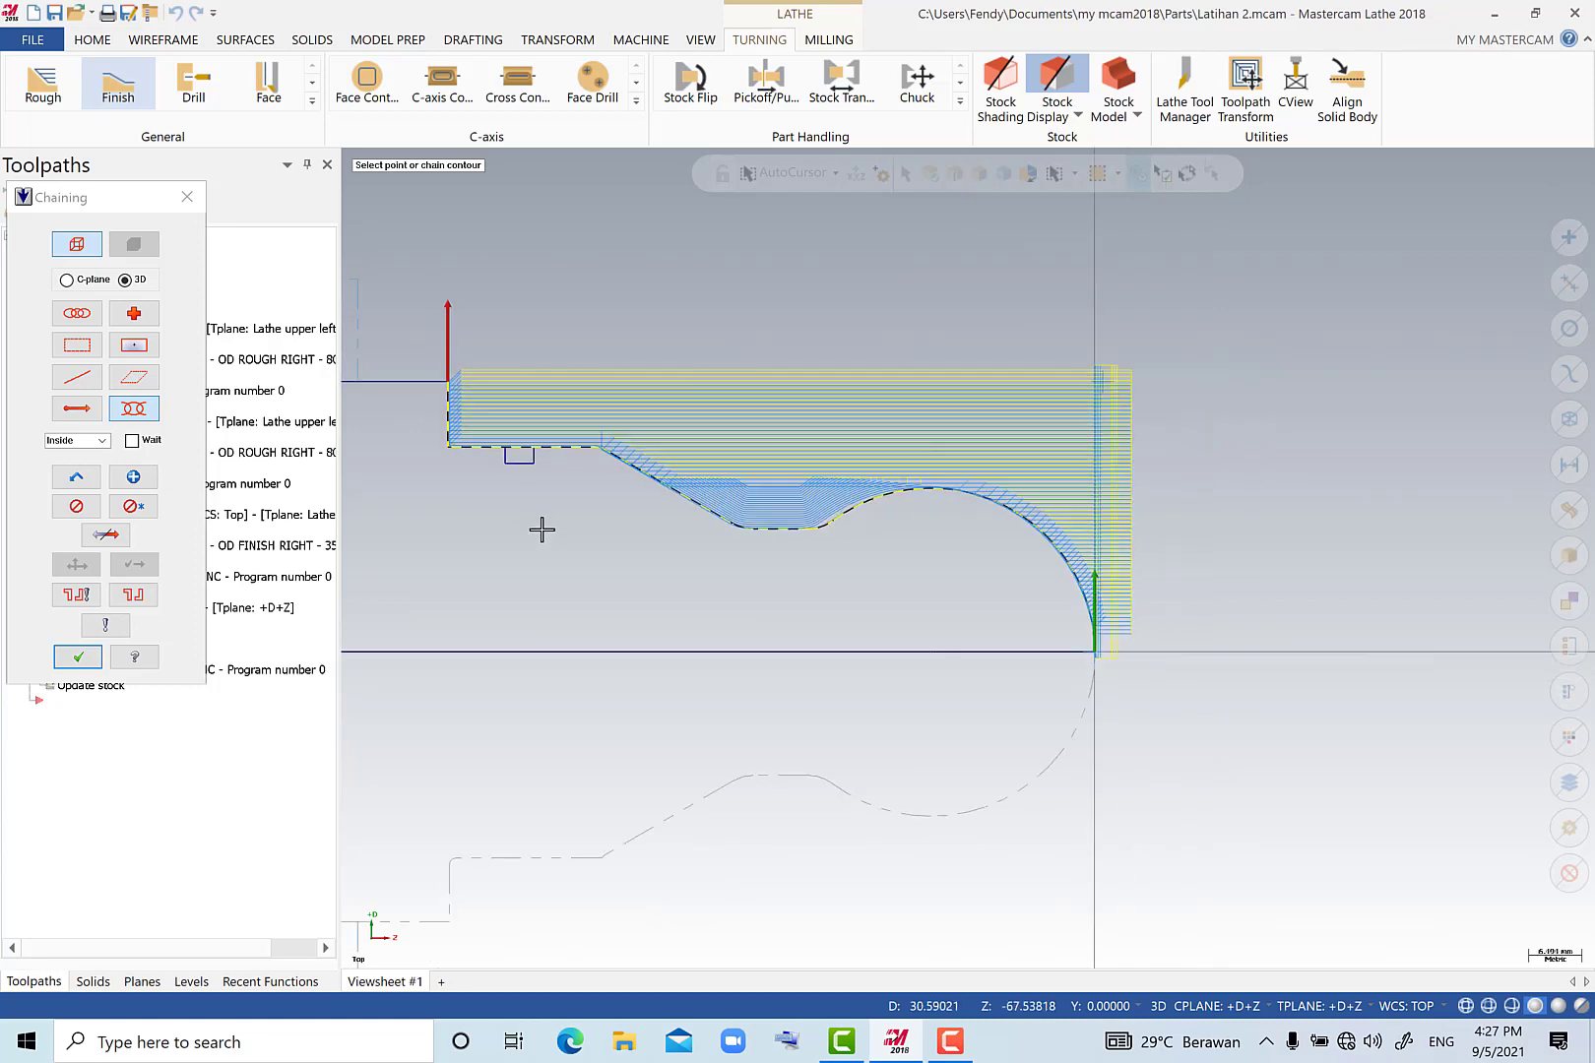
click(78, 656)
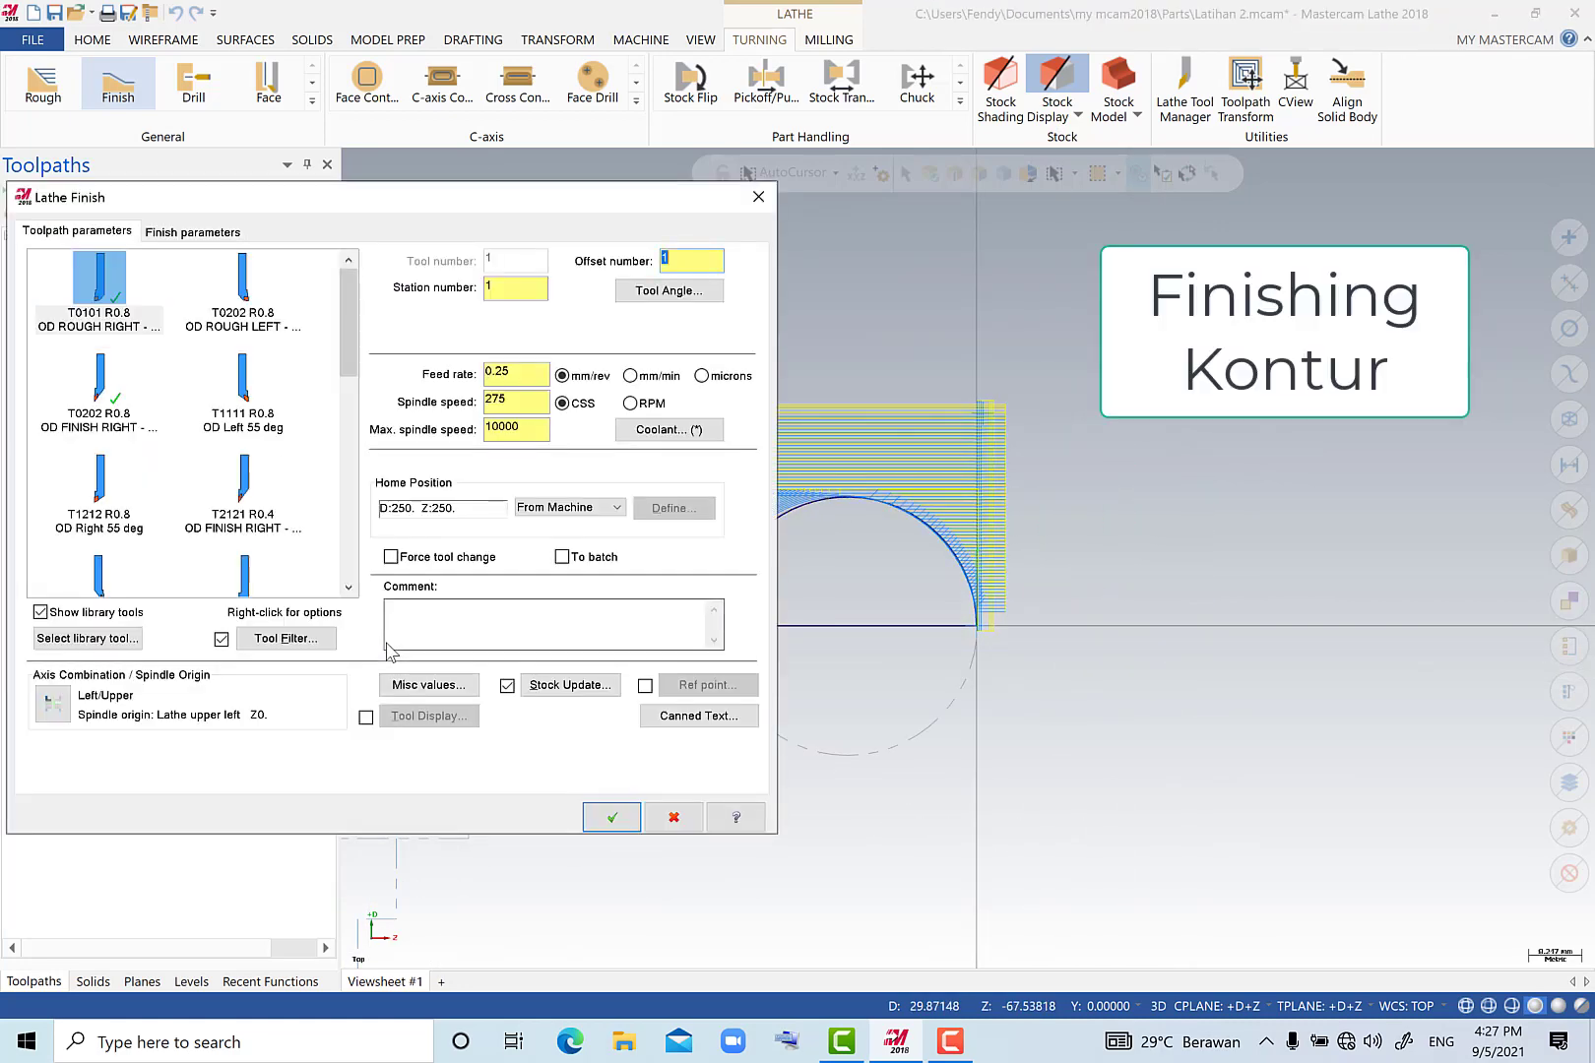
Choose tool T0202 R0.8 OD FINISH RIGHT - 35 DEG. for finishing and set its insert corner radius to 04.
click(111, 423)
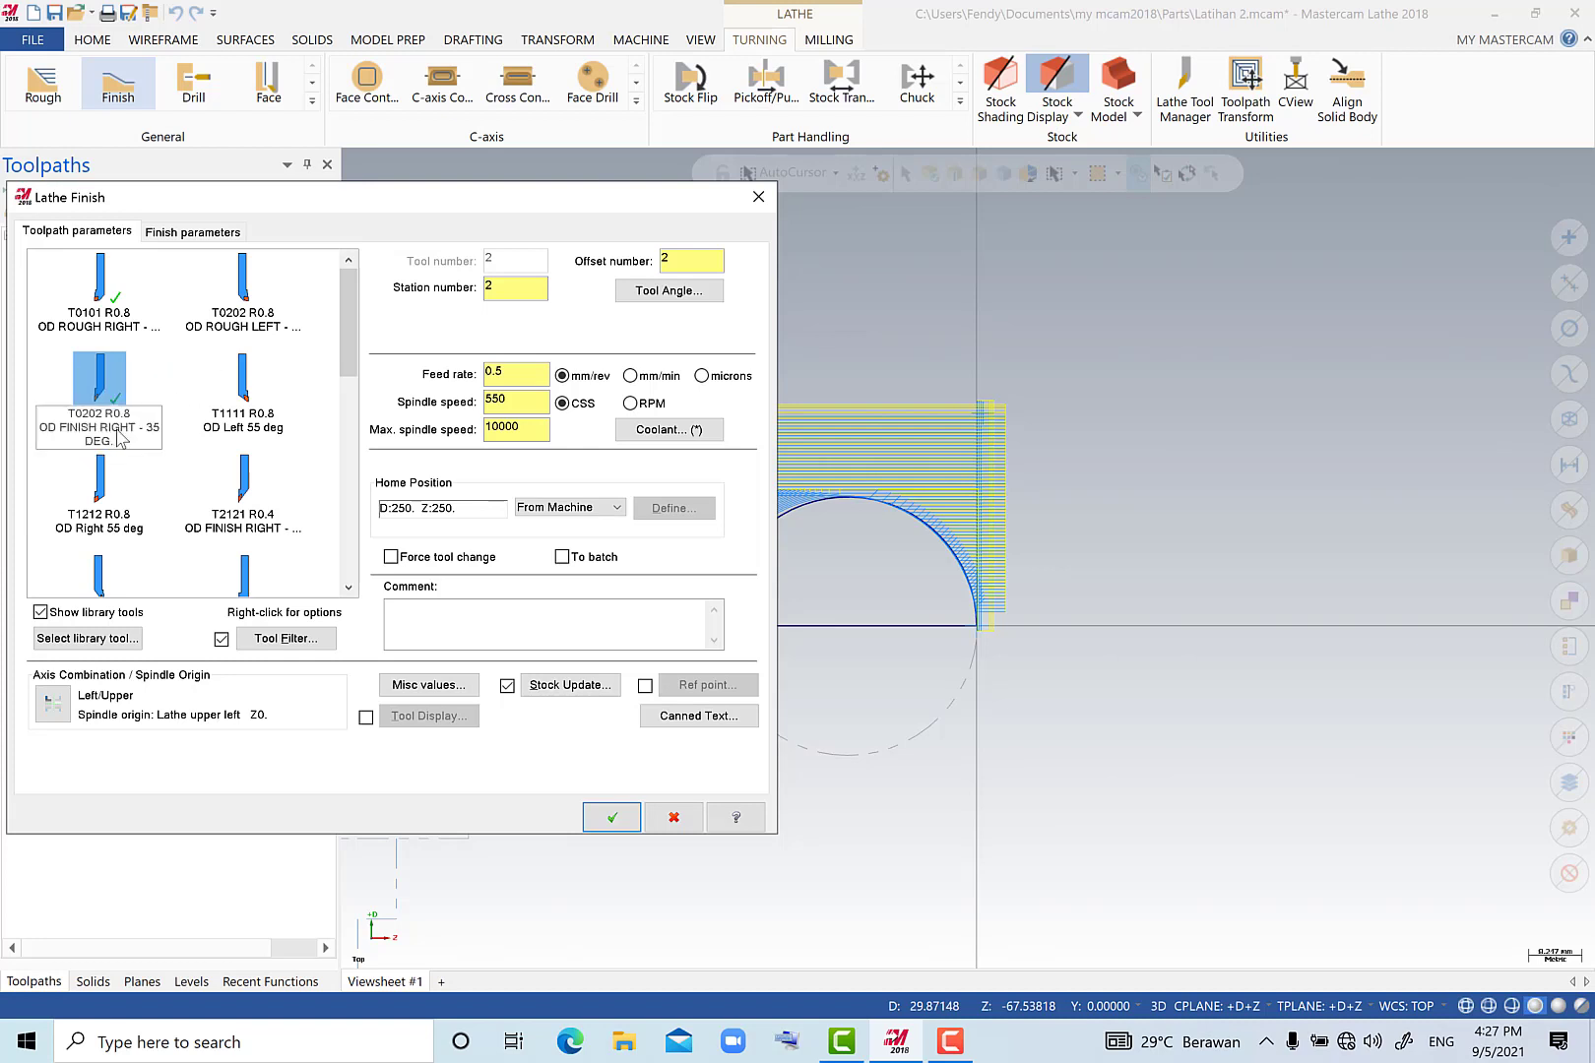
double_click(120, 439)
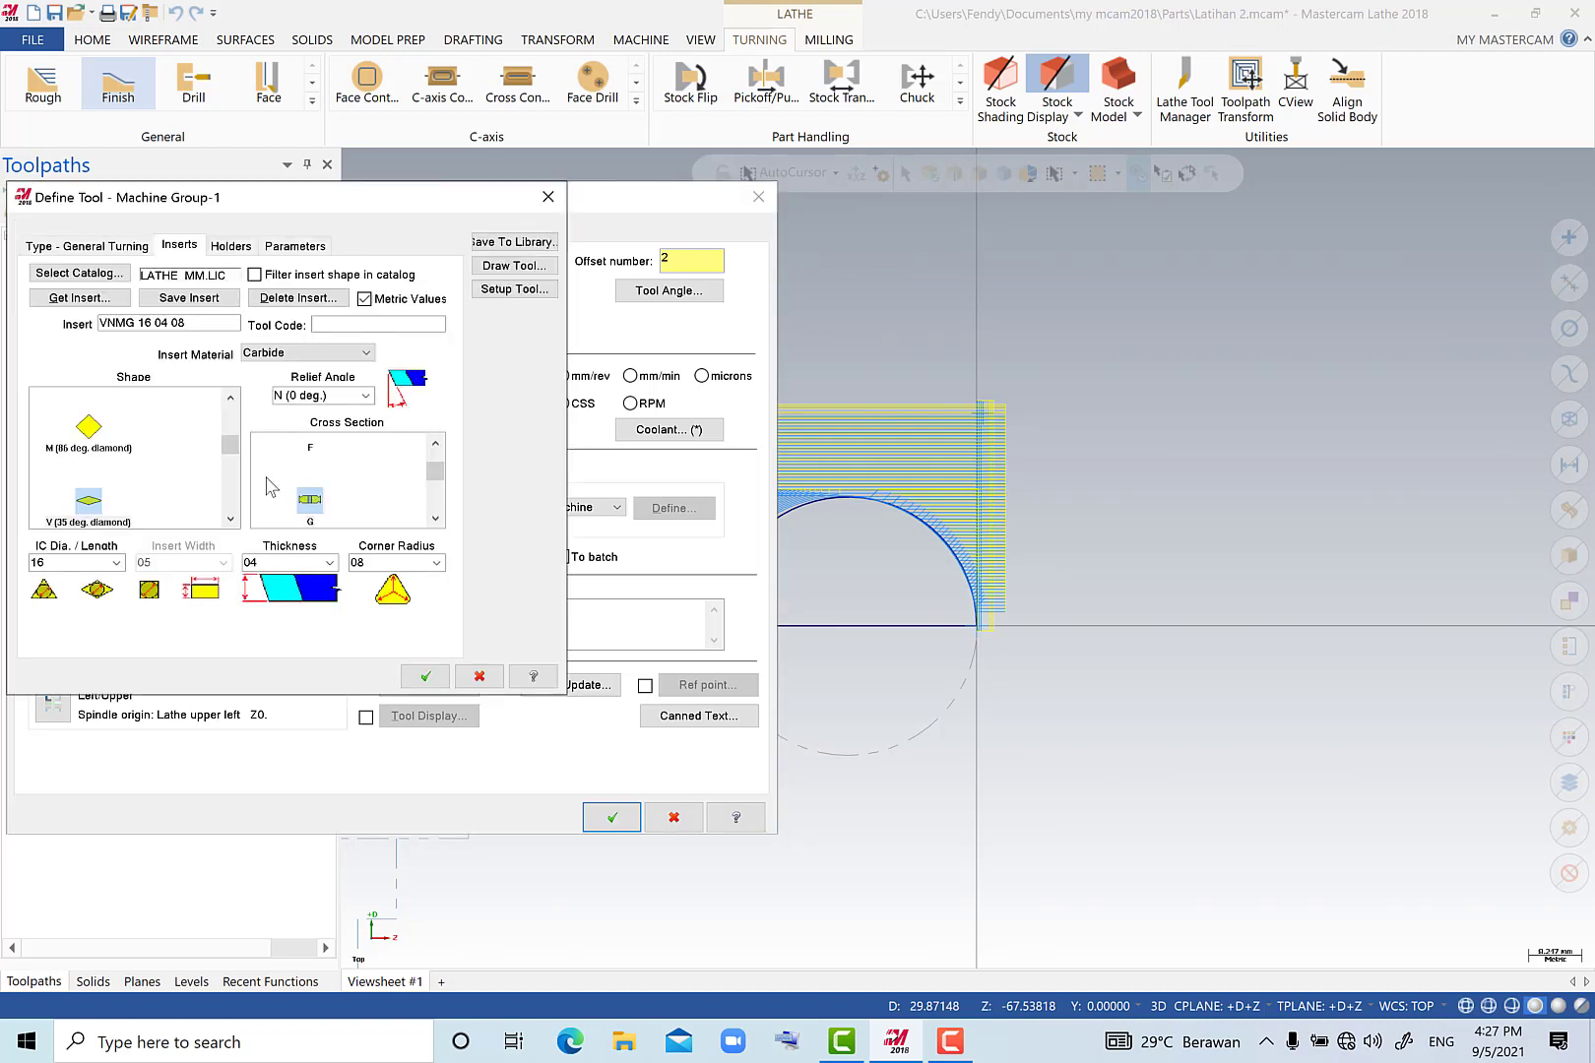
click(436, 562)
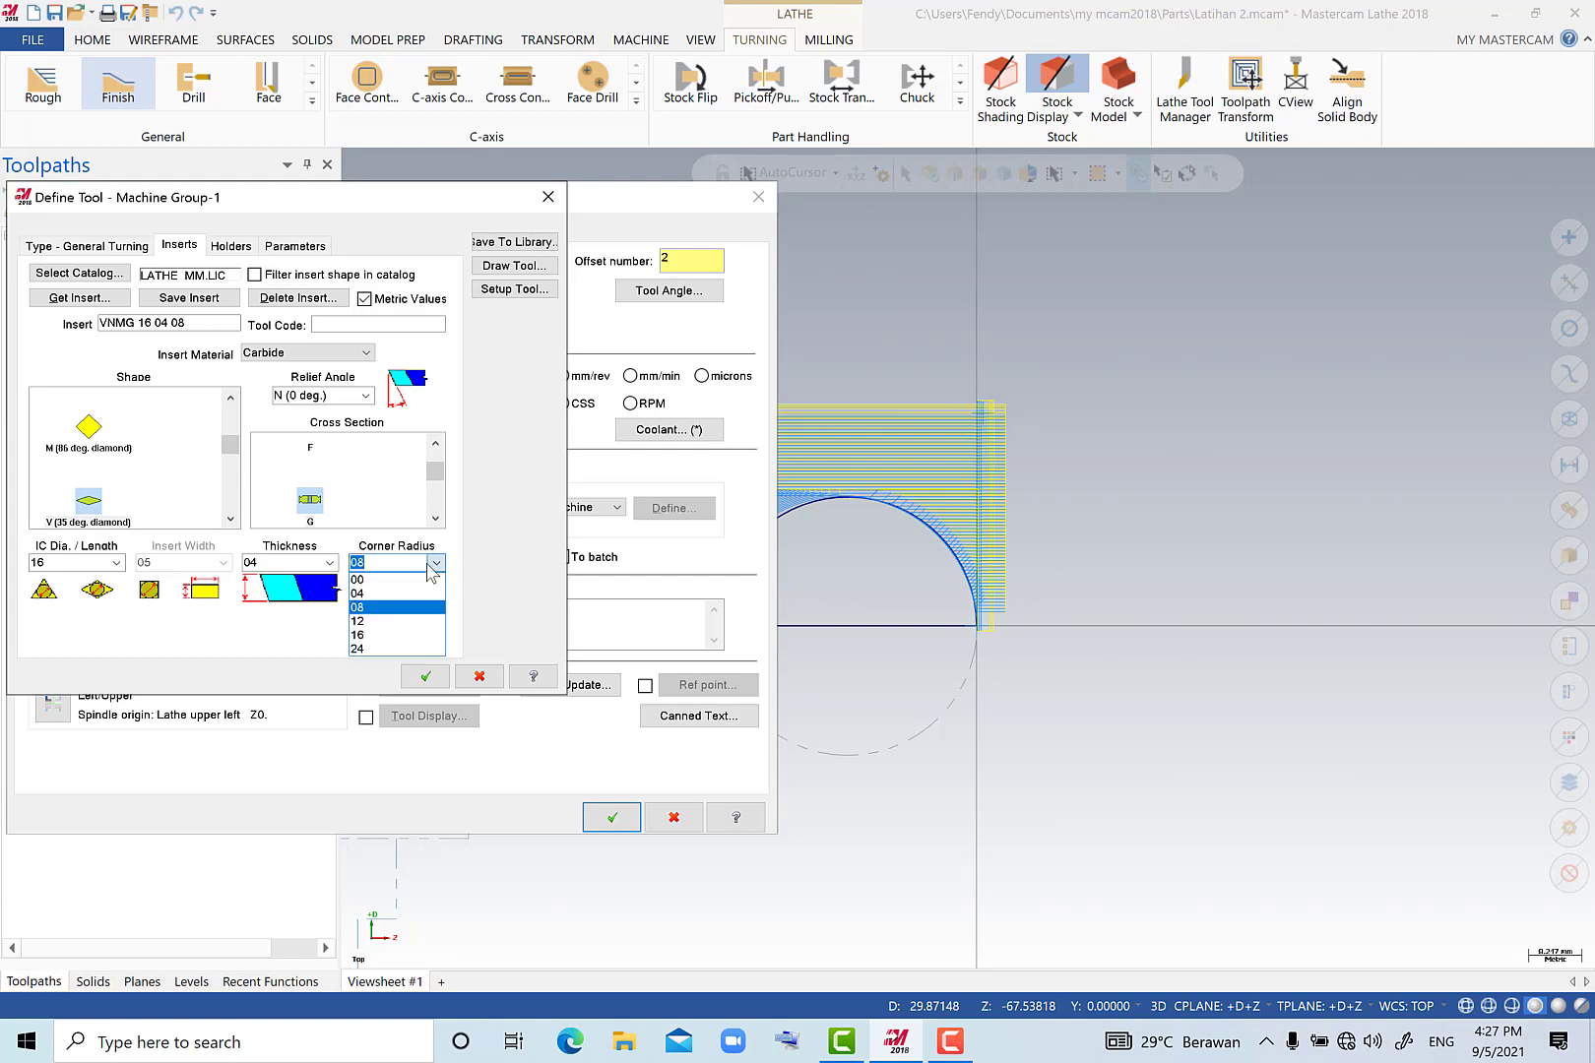
click(381, 594)
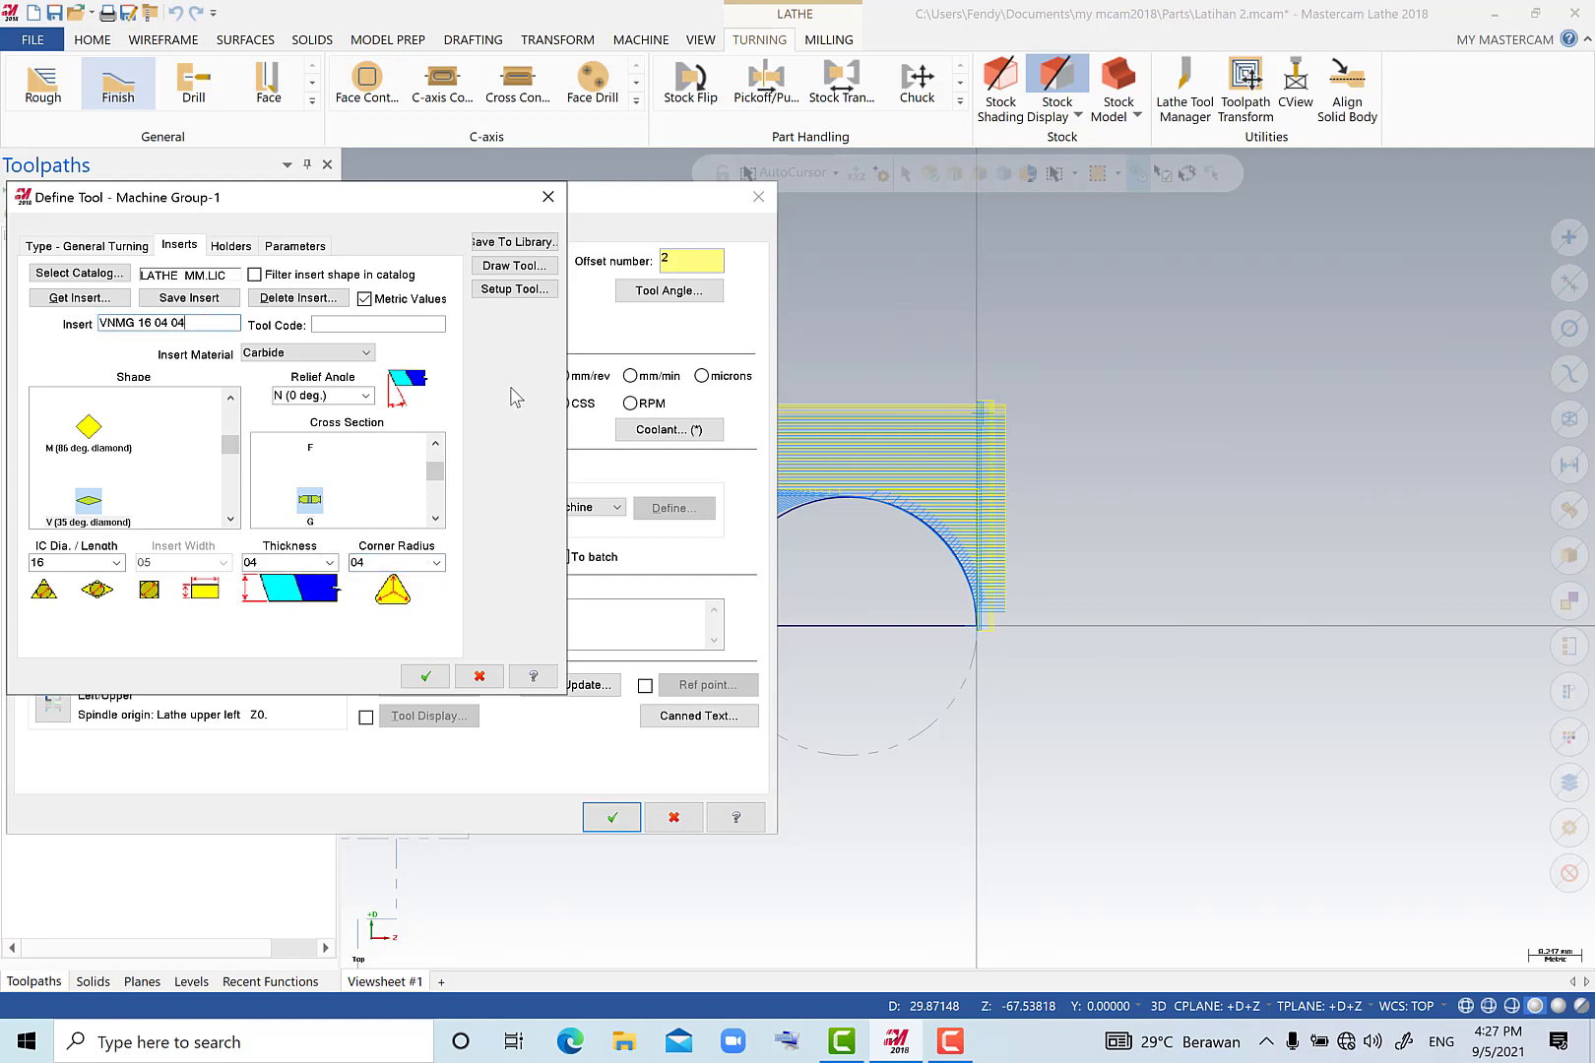
Save the modified finishing tool to the Lathe_mm library, replacing the similar tool, and accept the tool definition.
click(502, 242)
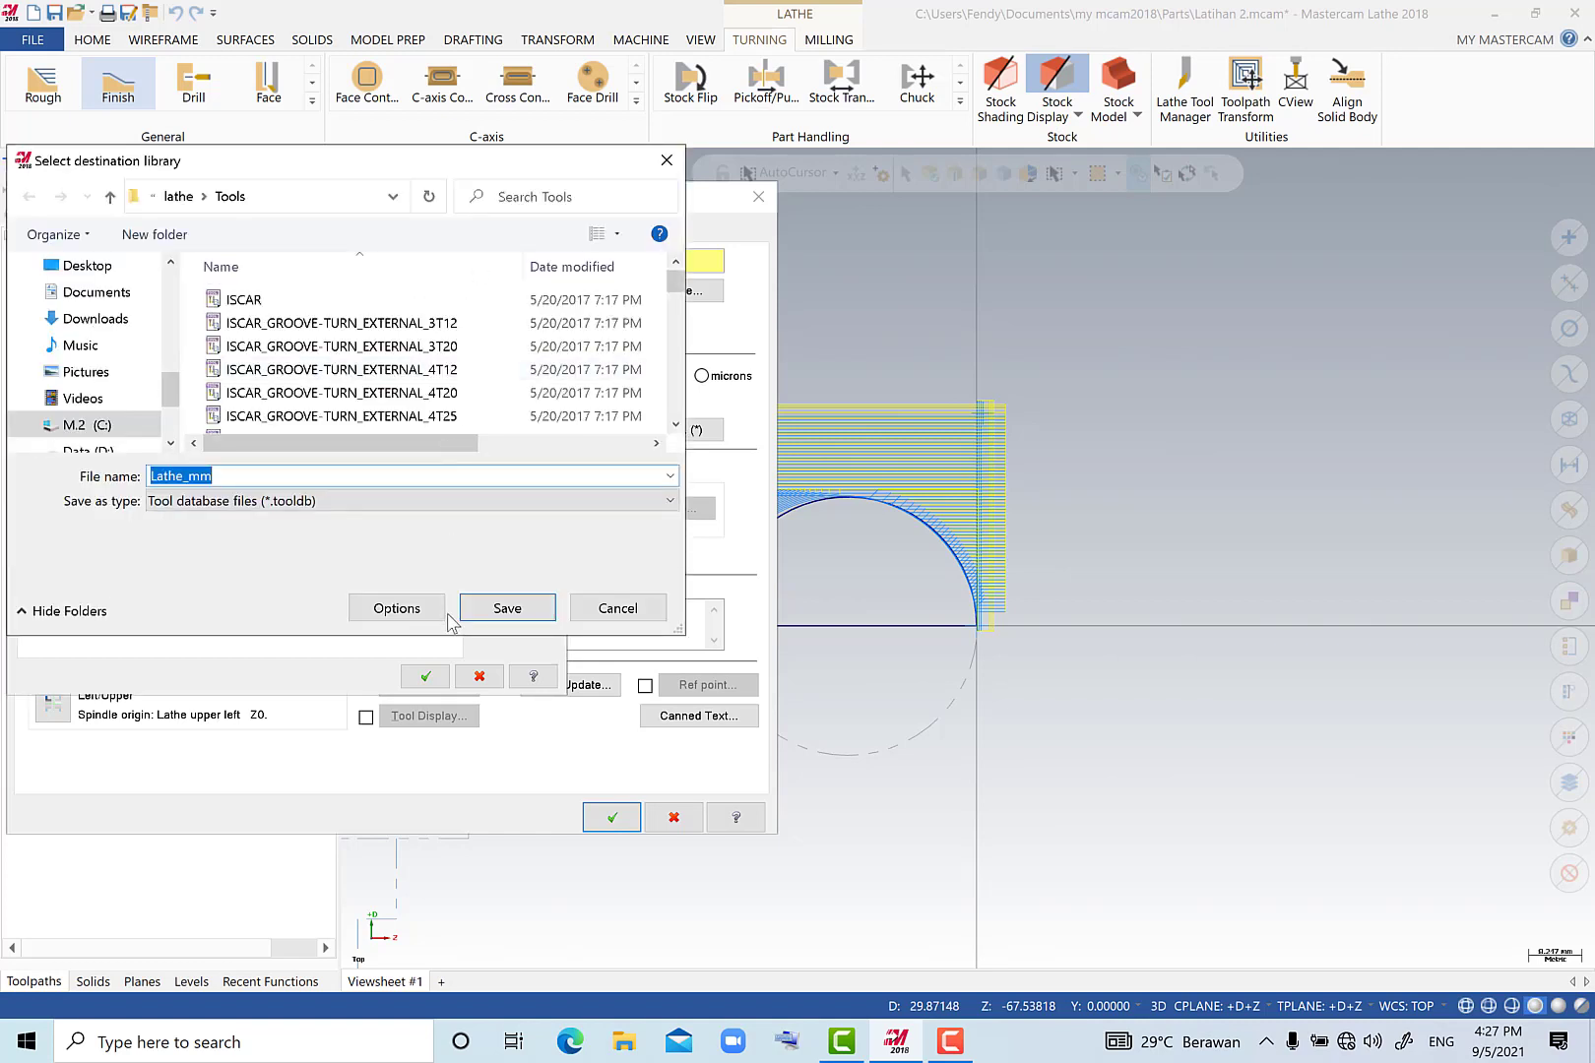
click(500, 611)
click(835, 529)
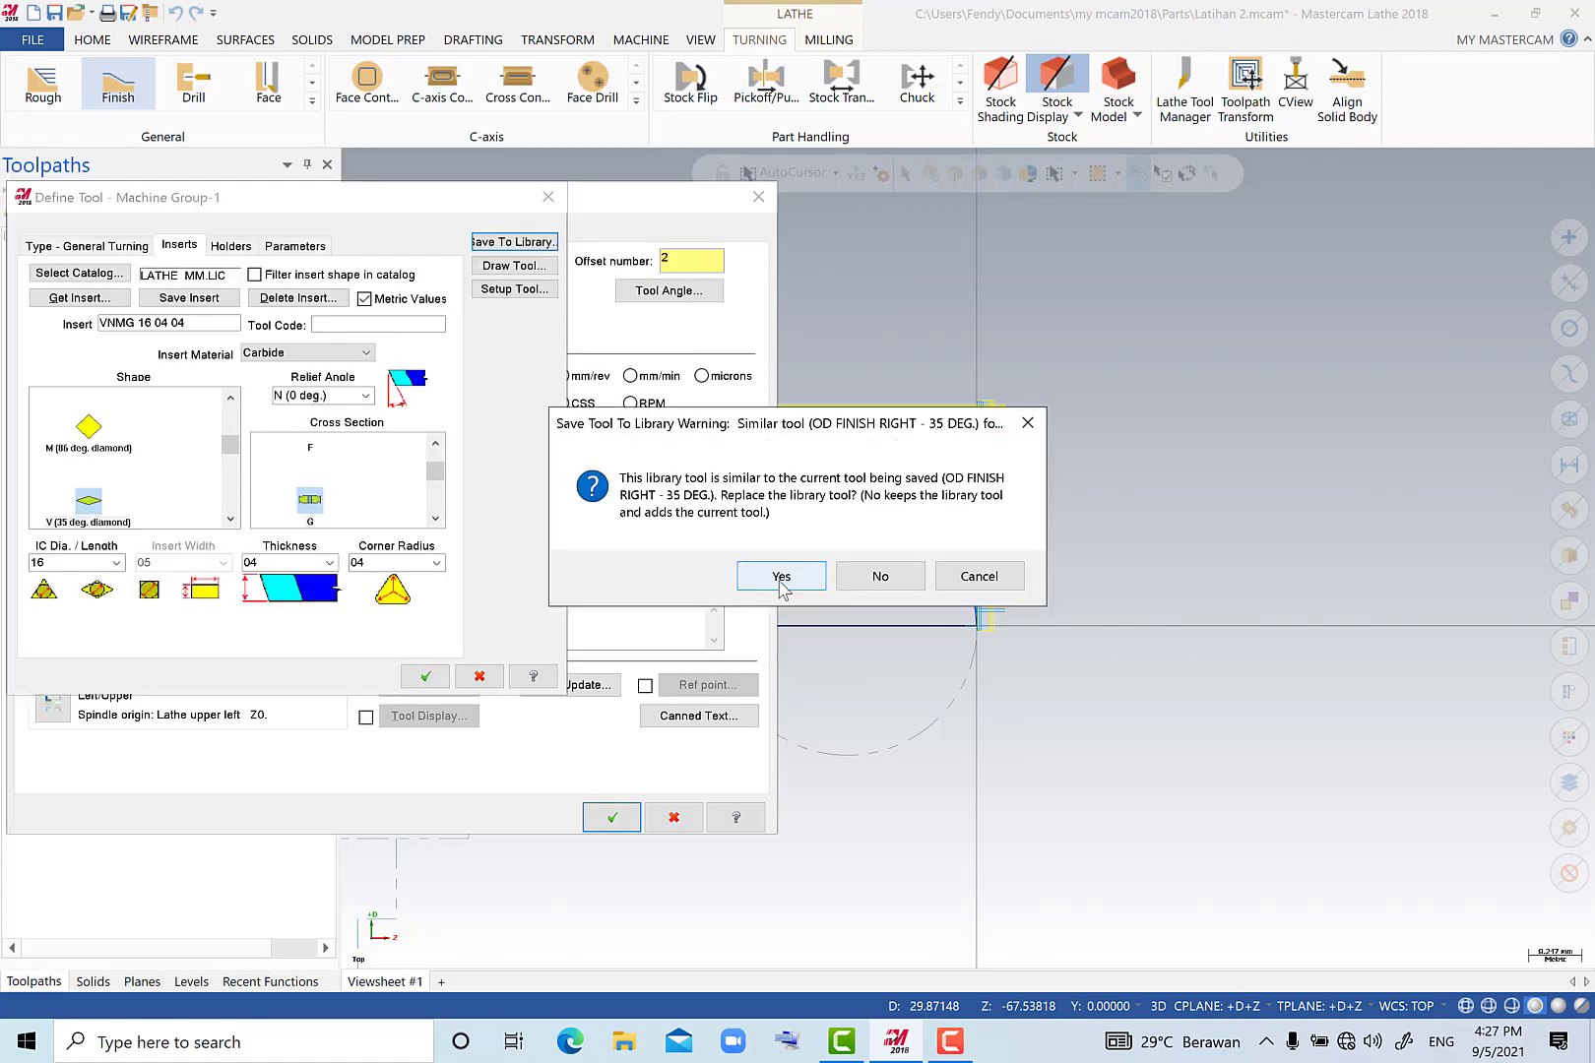
click(786, 575)
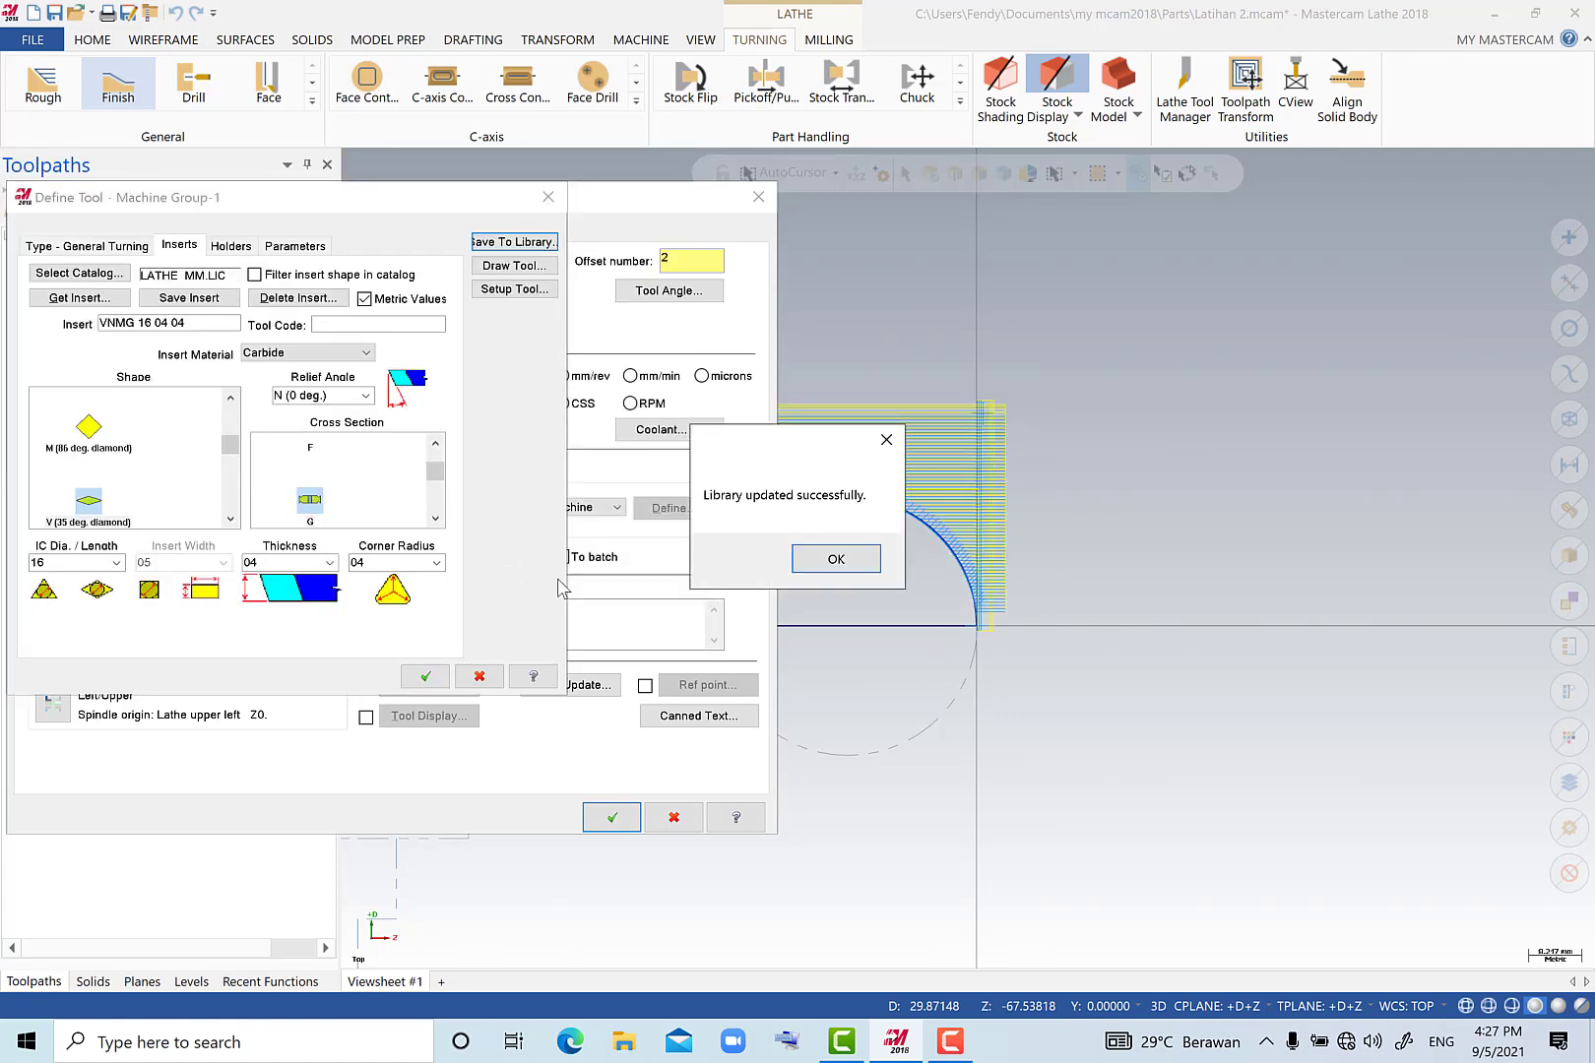
click(809, 562)
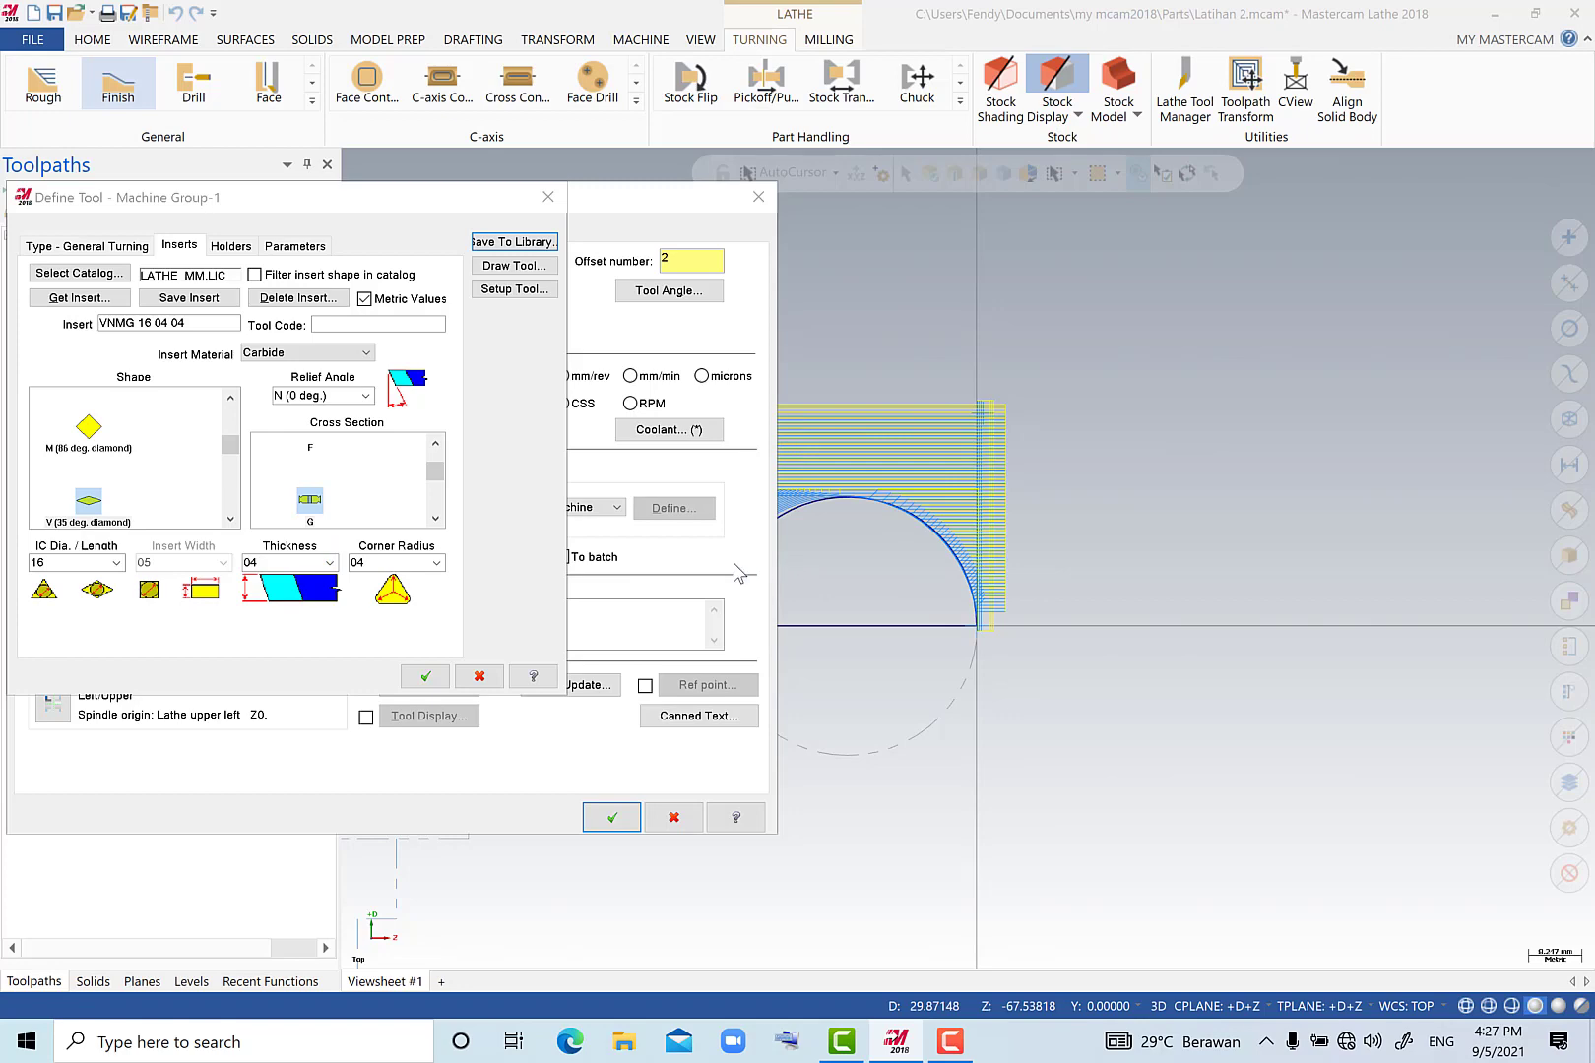
click(426, 676)
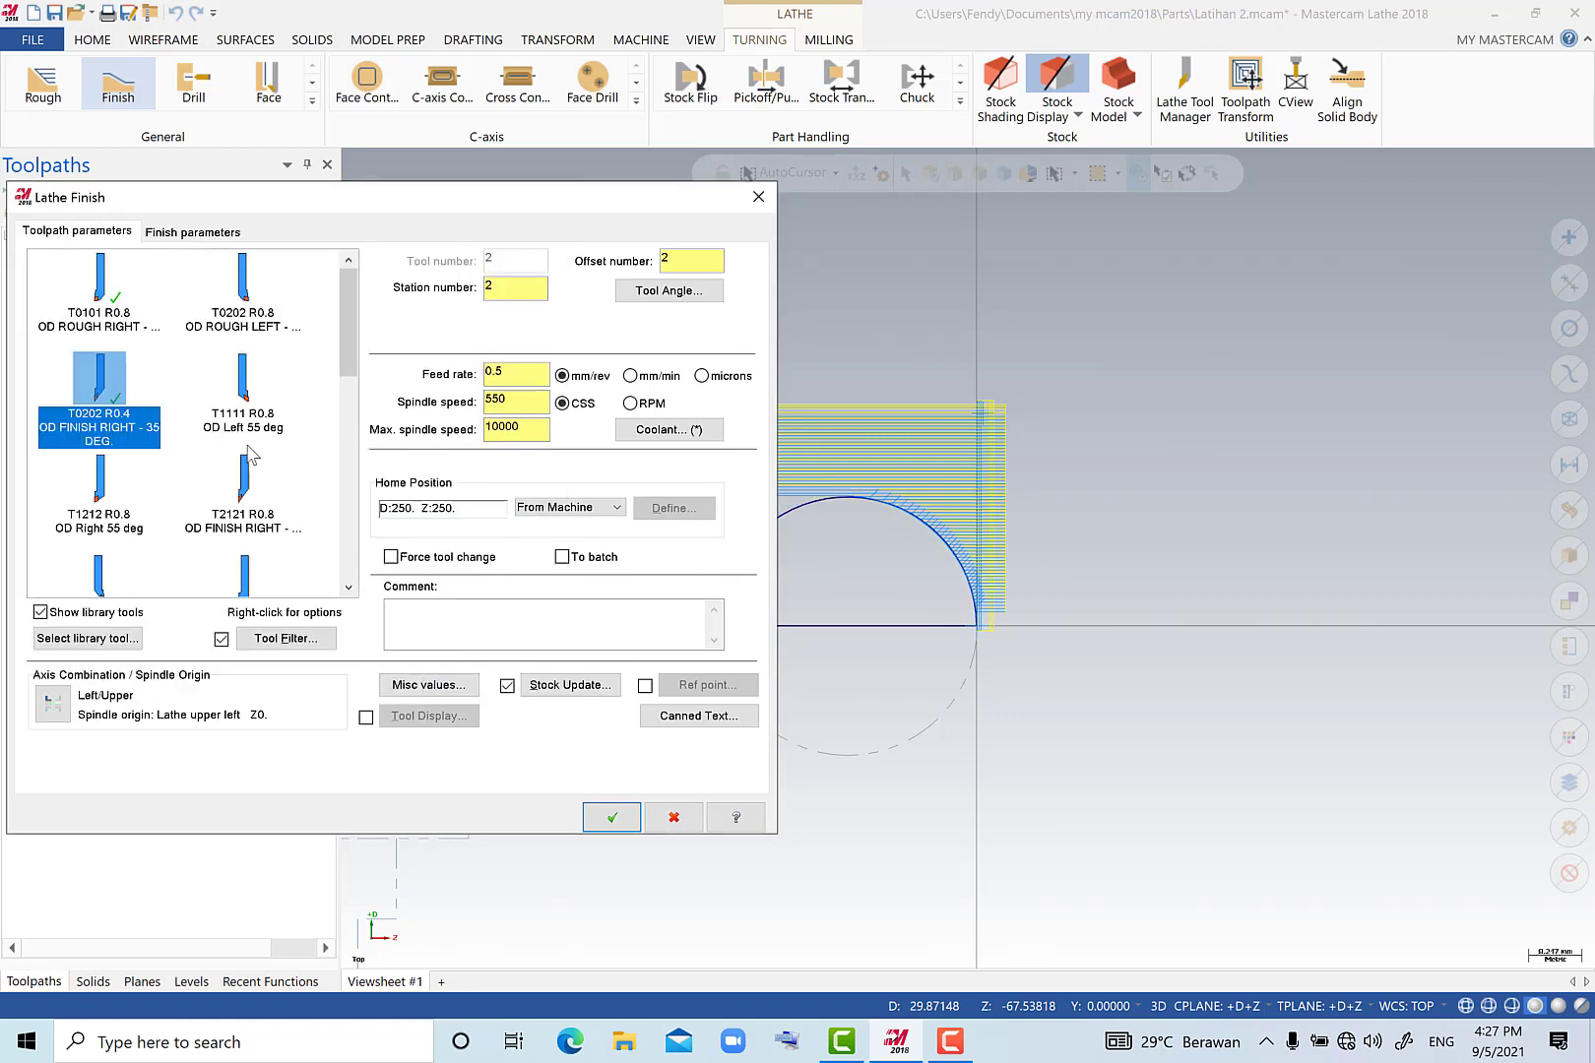
Set station and offset numbers to 3, feed rate 0.08 mm/rev and spindle speed 200 CSS, and enter the maximum spindle speed for the finish pass.
click(504, 288)
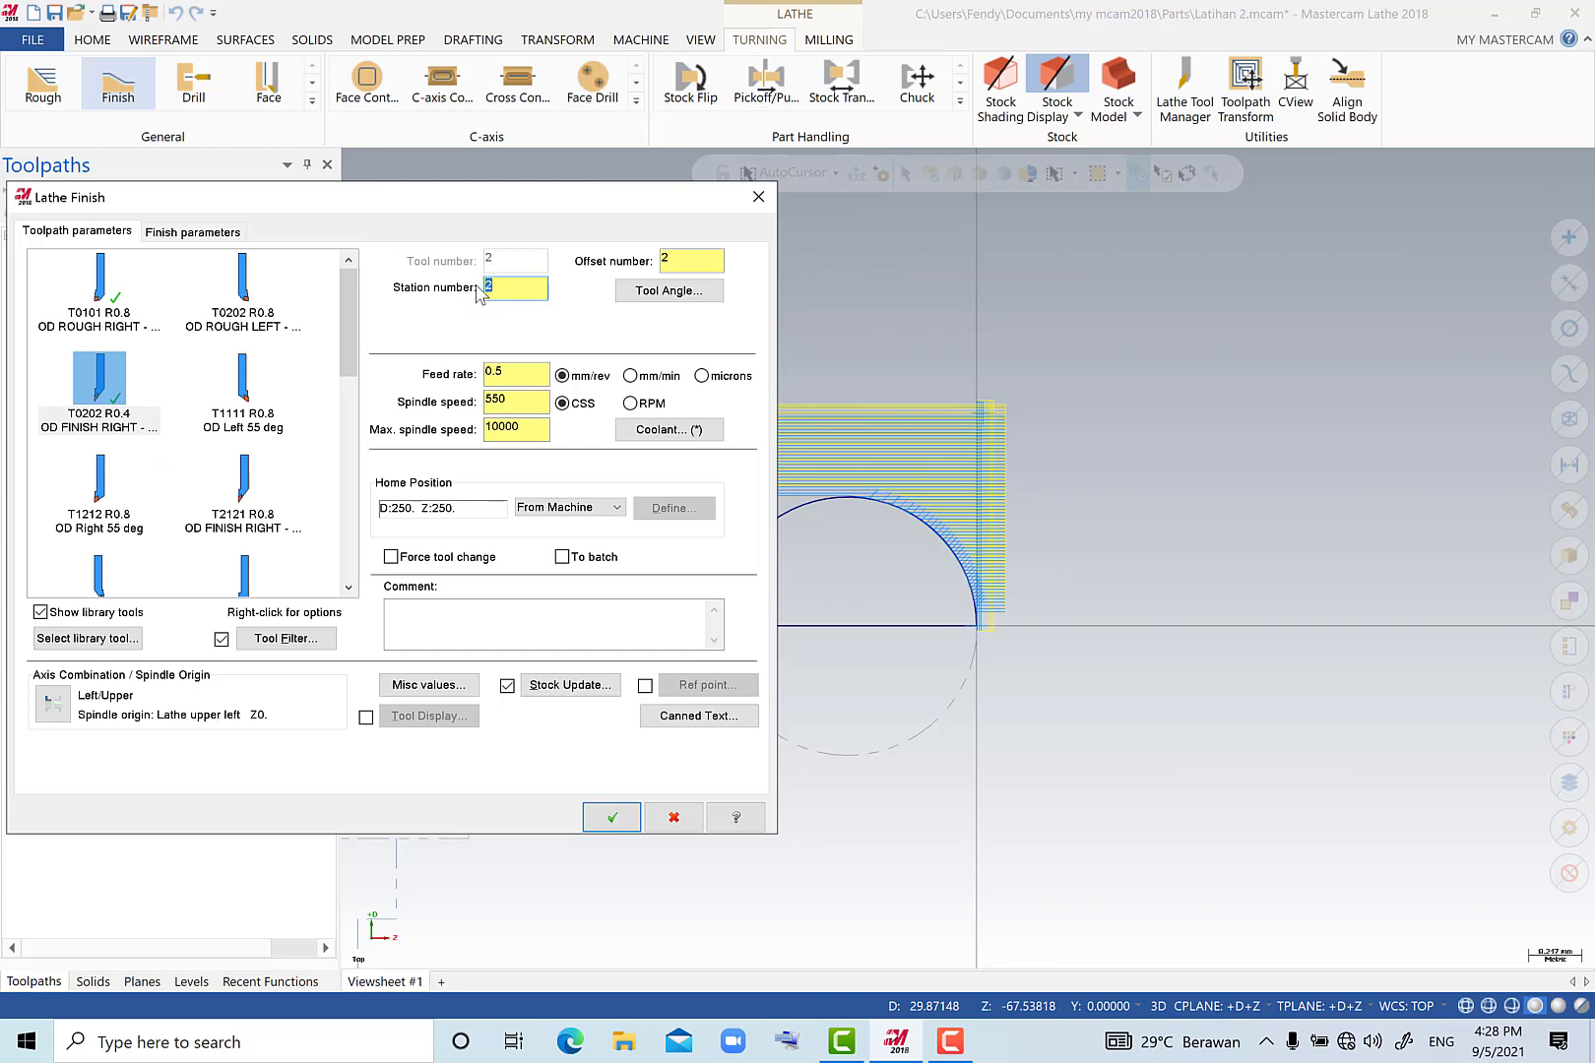
text(3)
click(708, 267)
text(3)
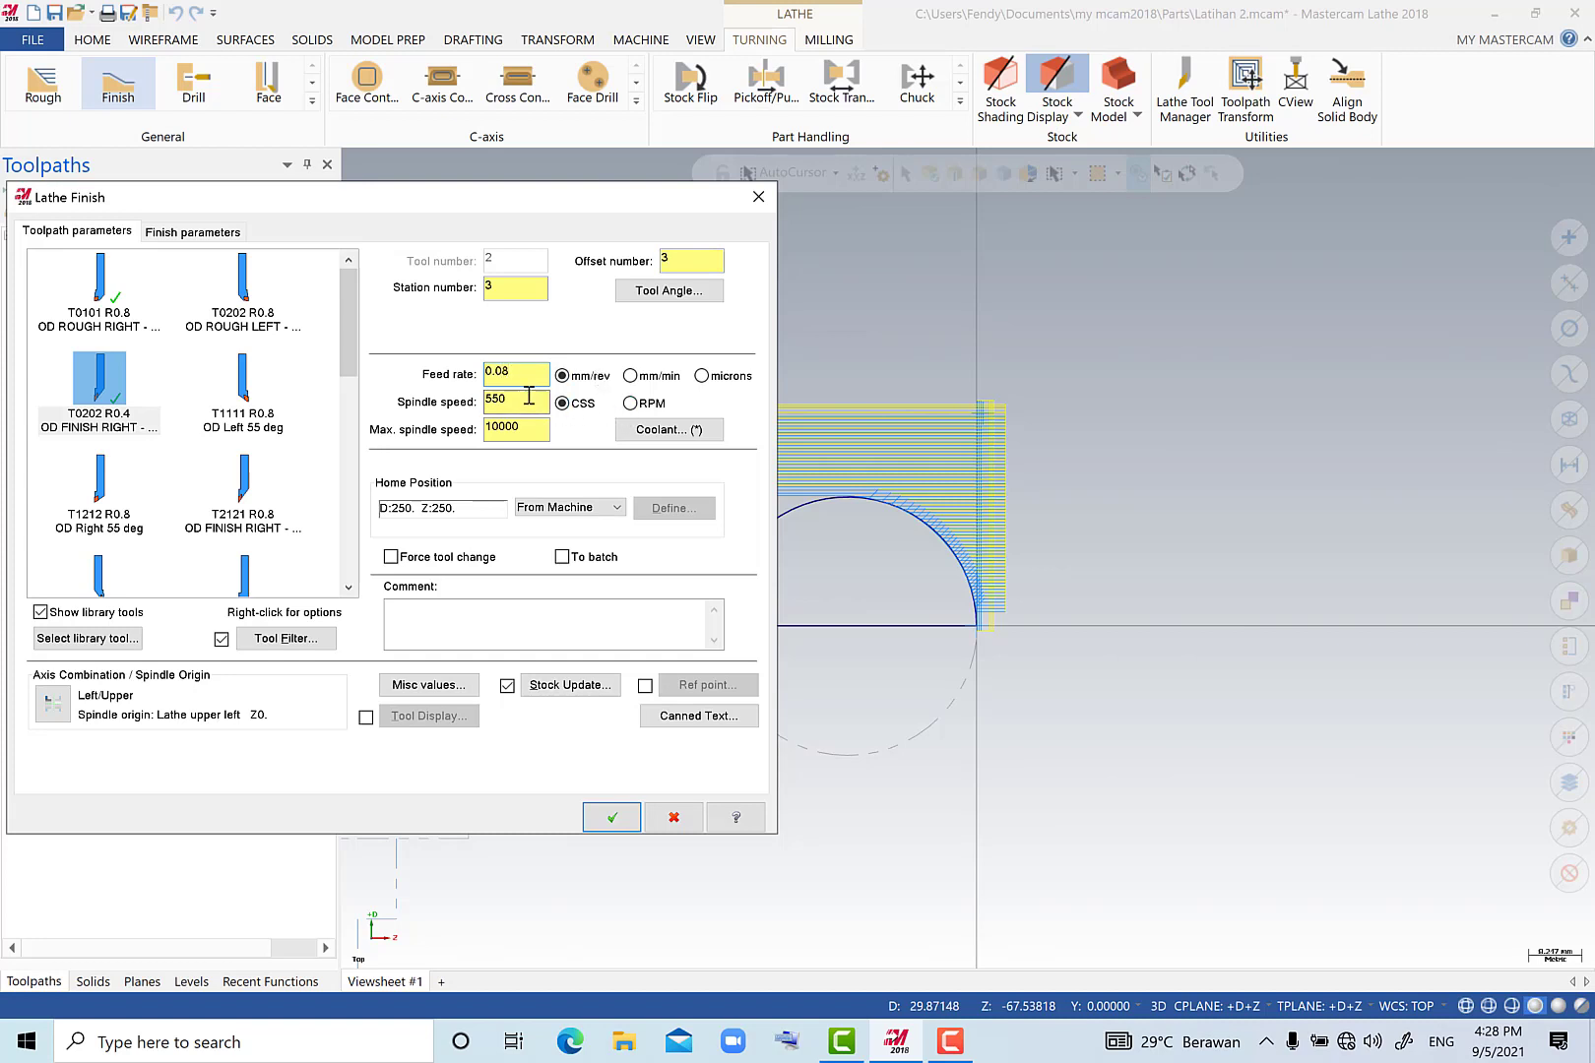
drag(526, 397, 461, 403)
text(200)
key(Tab)
text(20)
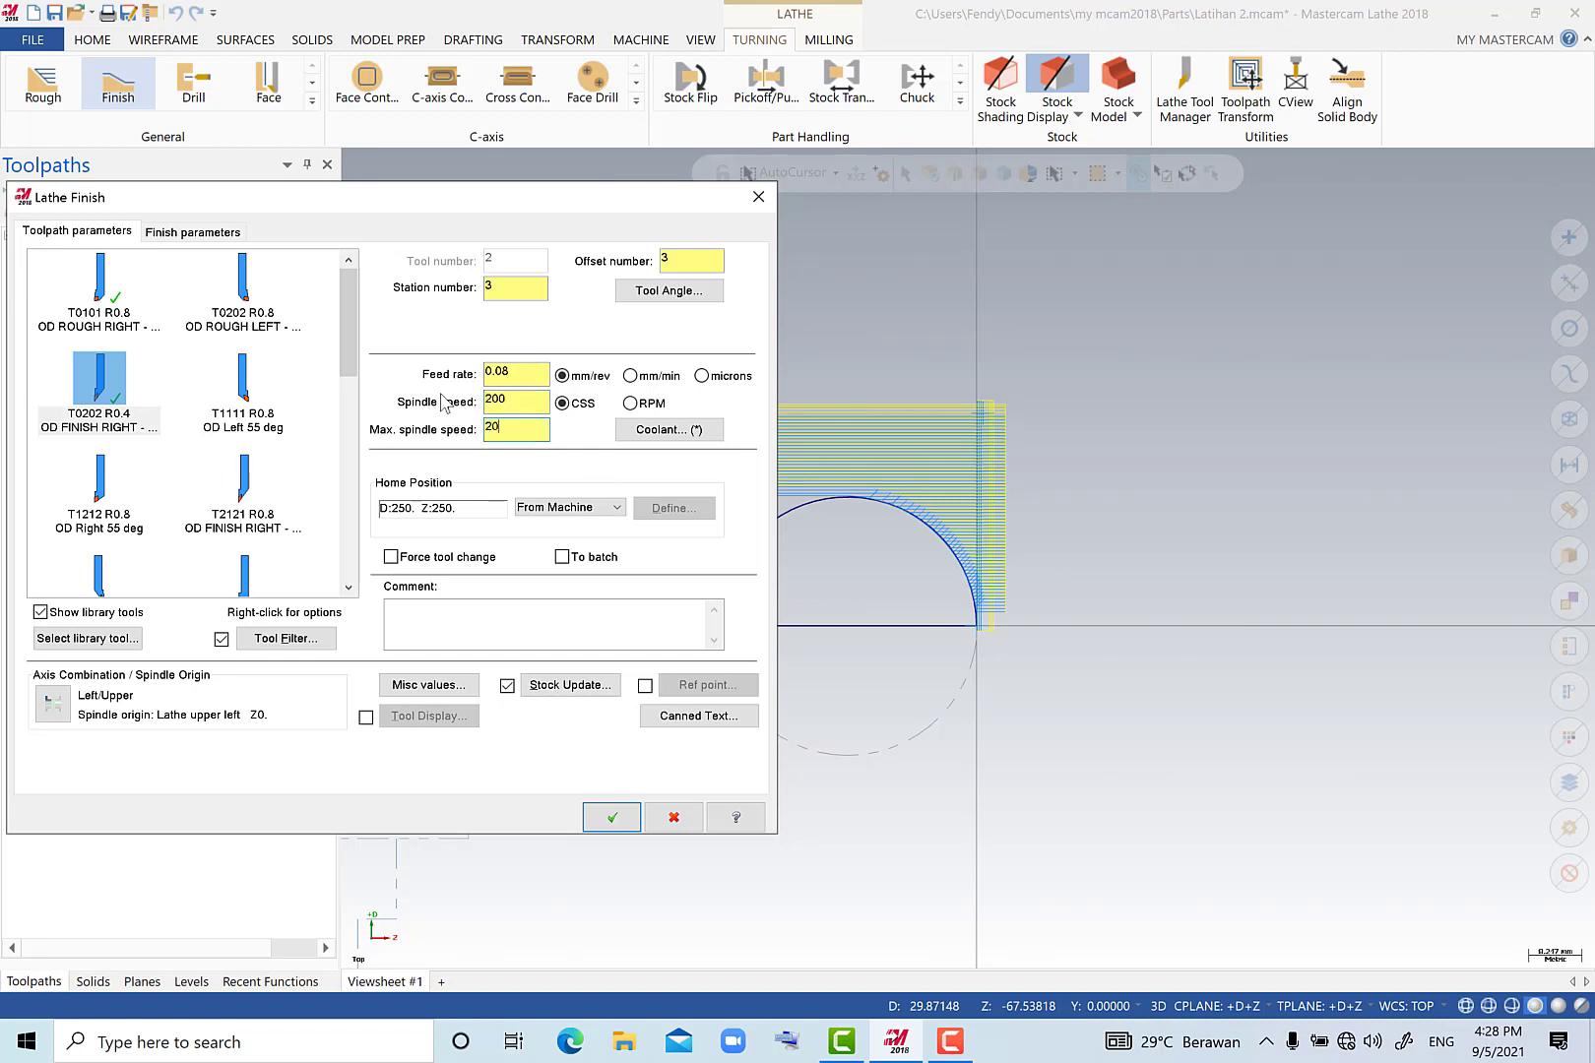
Set the finish plunge cutting to allow plunging in relief and generate the finish toolpath.
click(195, 239)
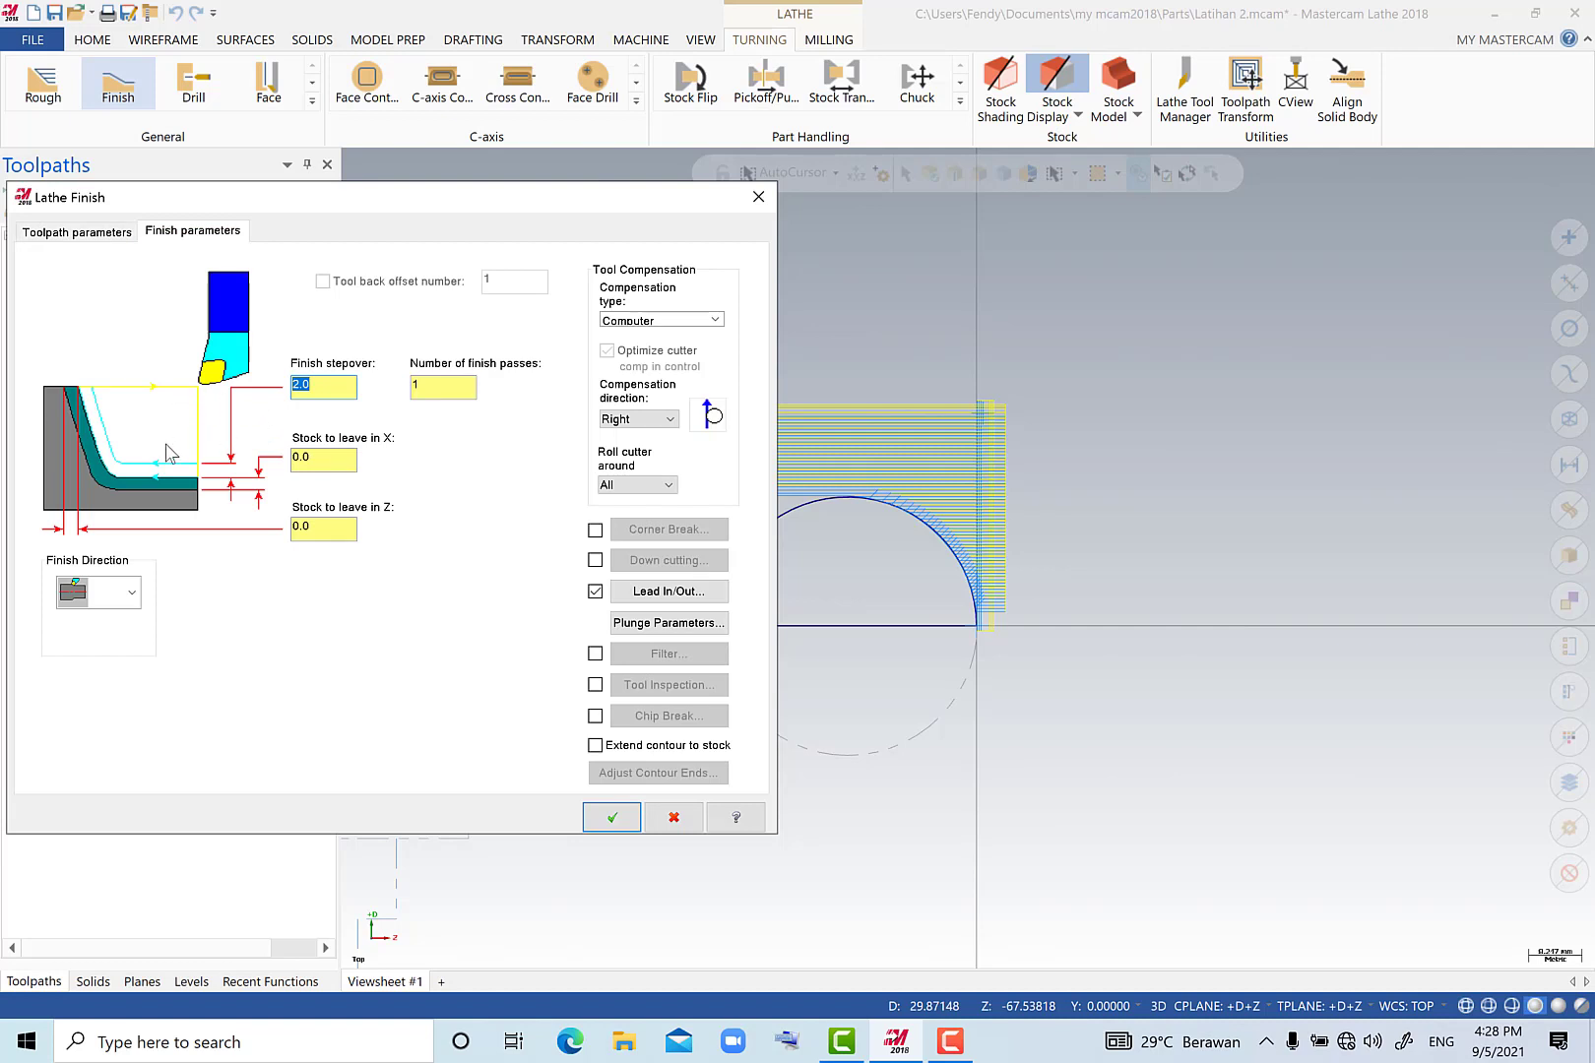
click(657, 628)
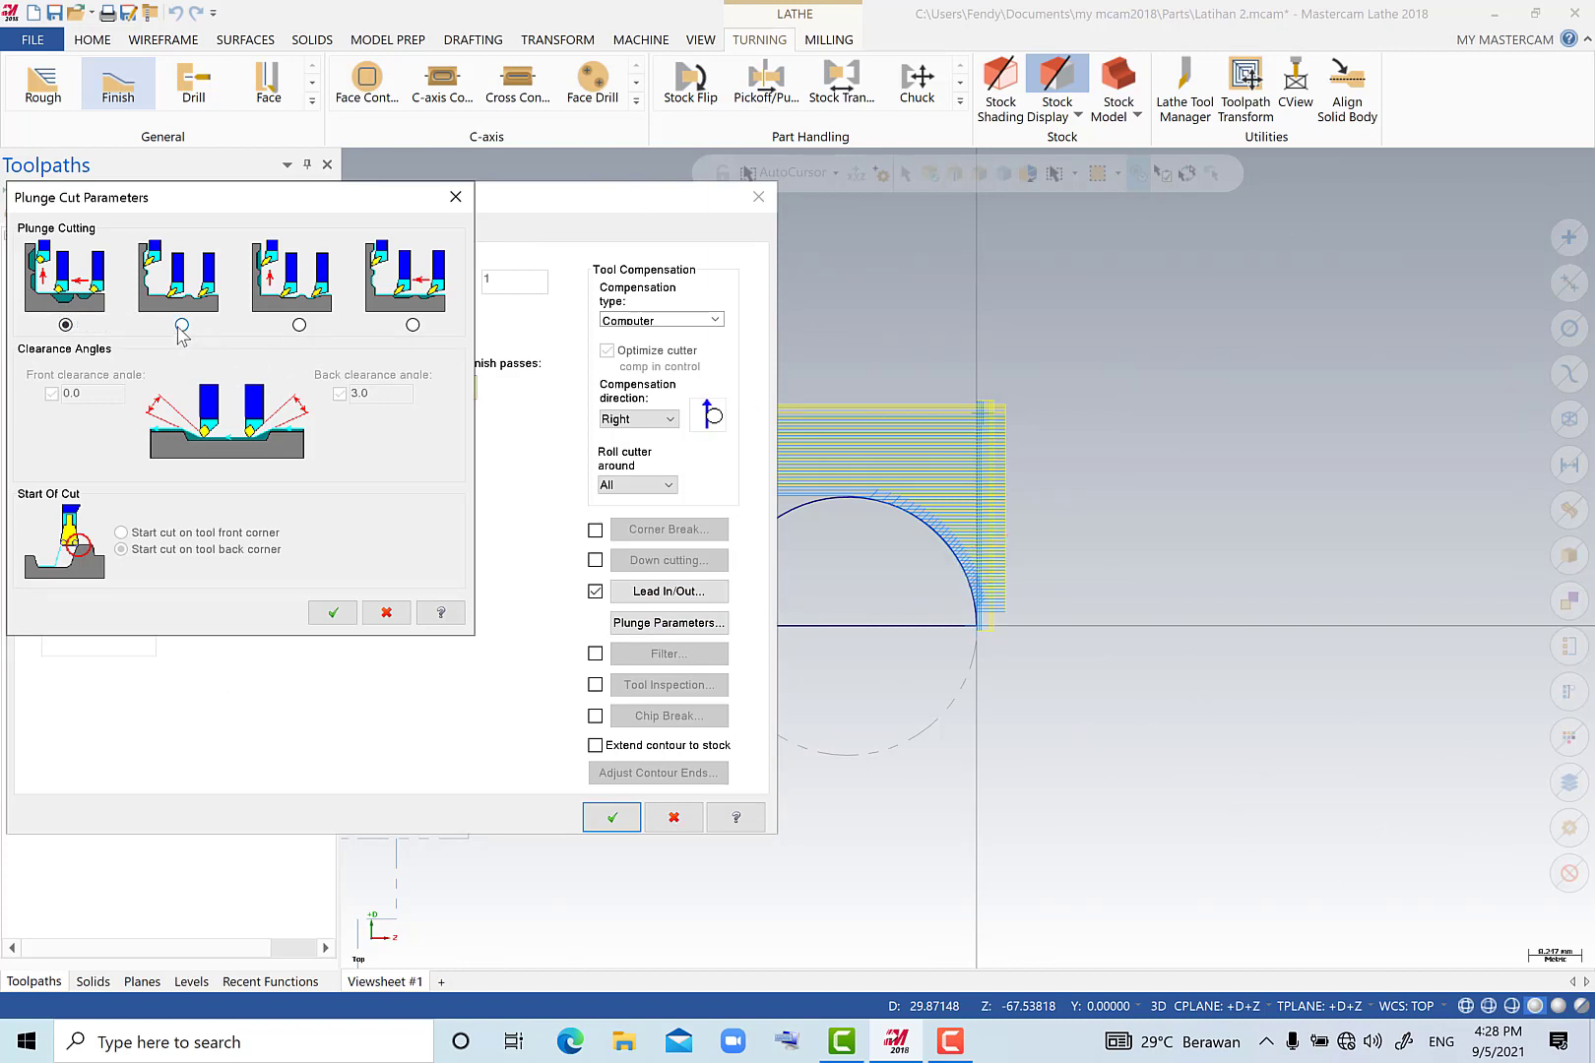
click(299, 324)
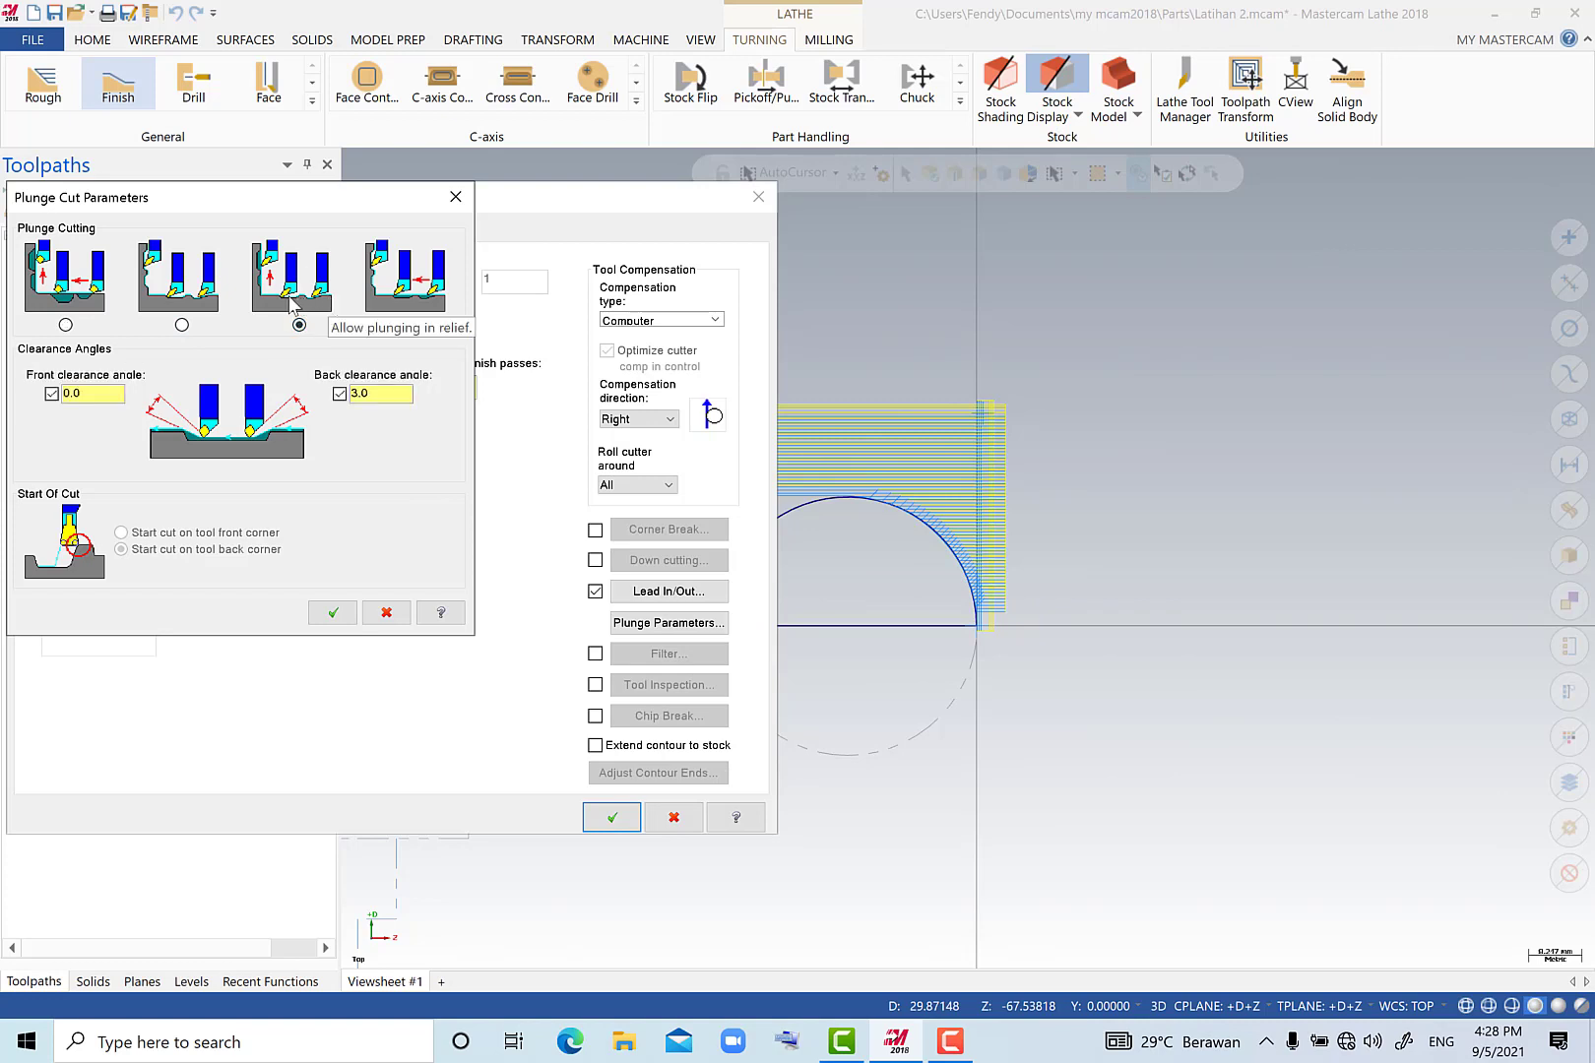
click(335, 613)
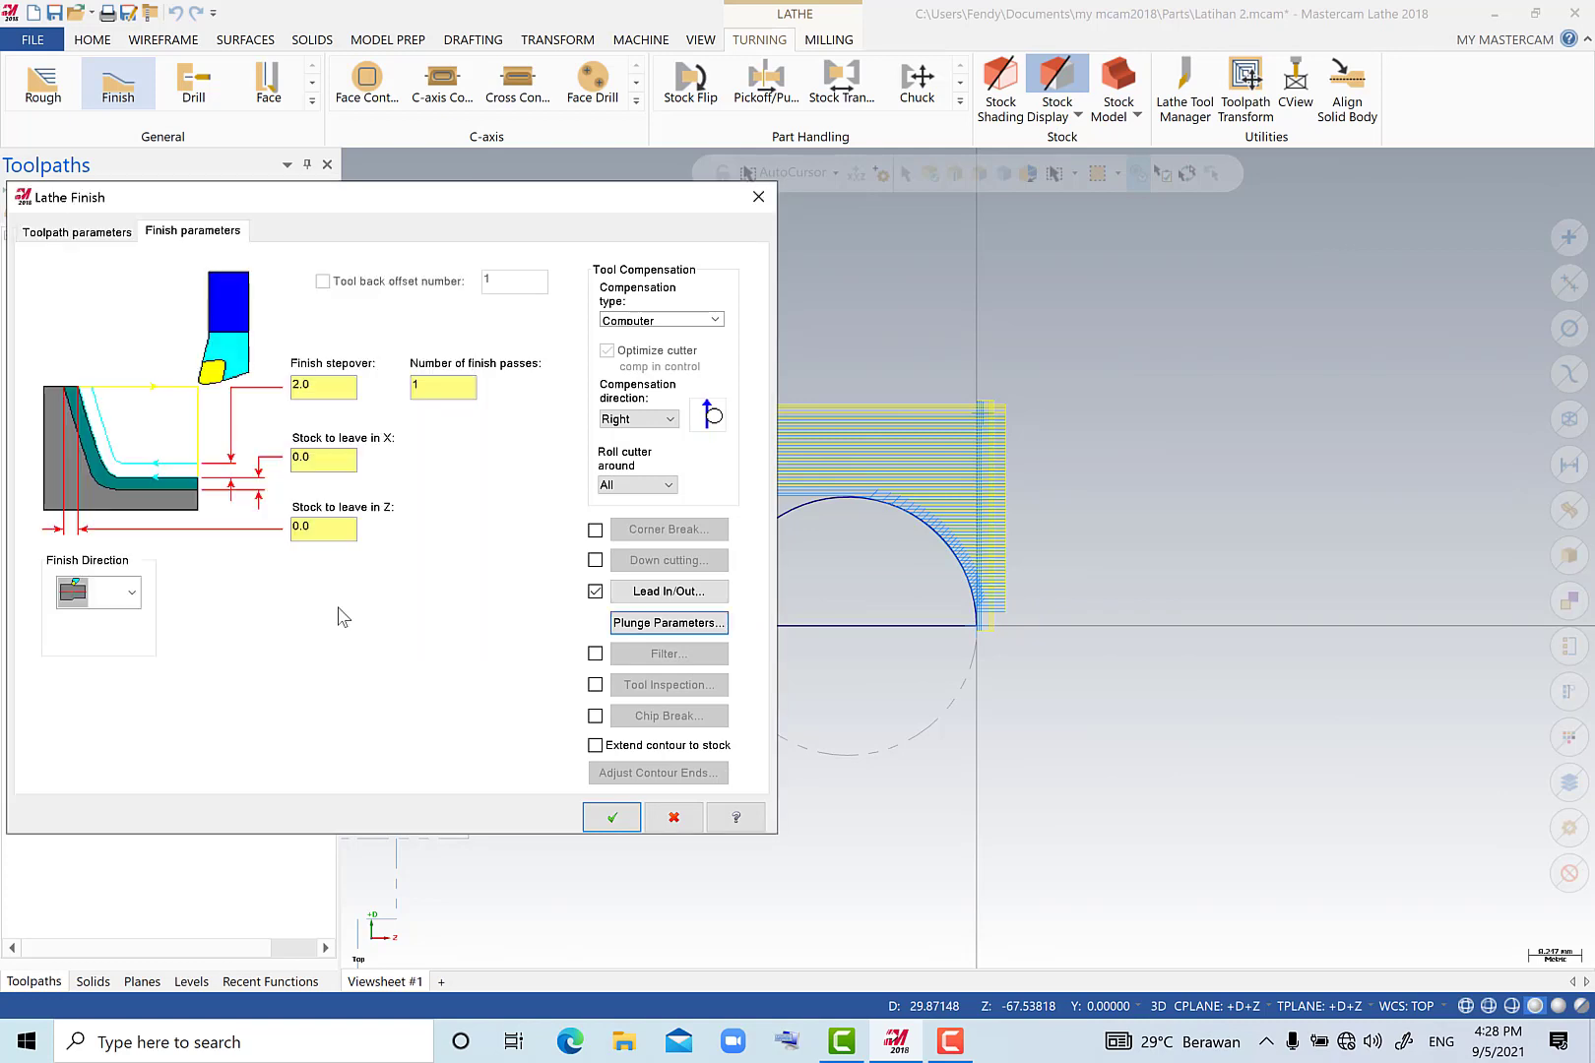
click(612, 818)
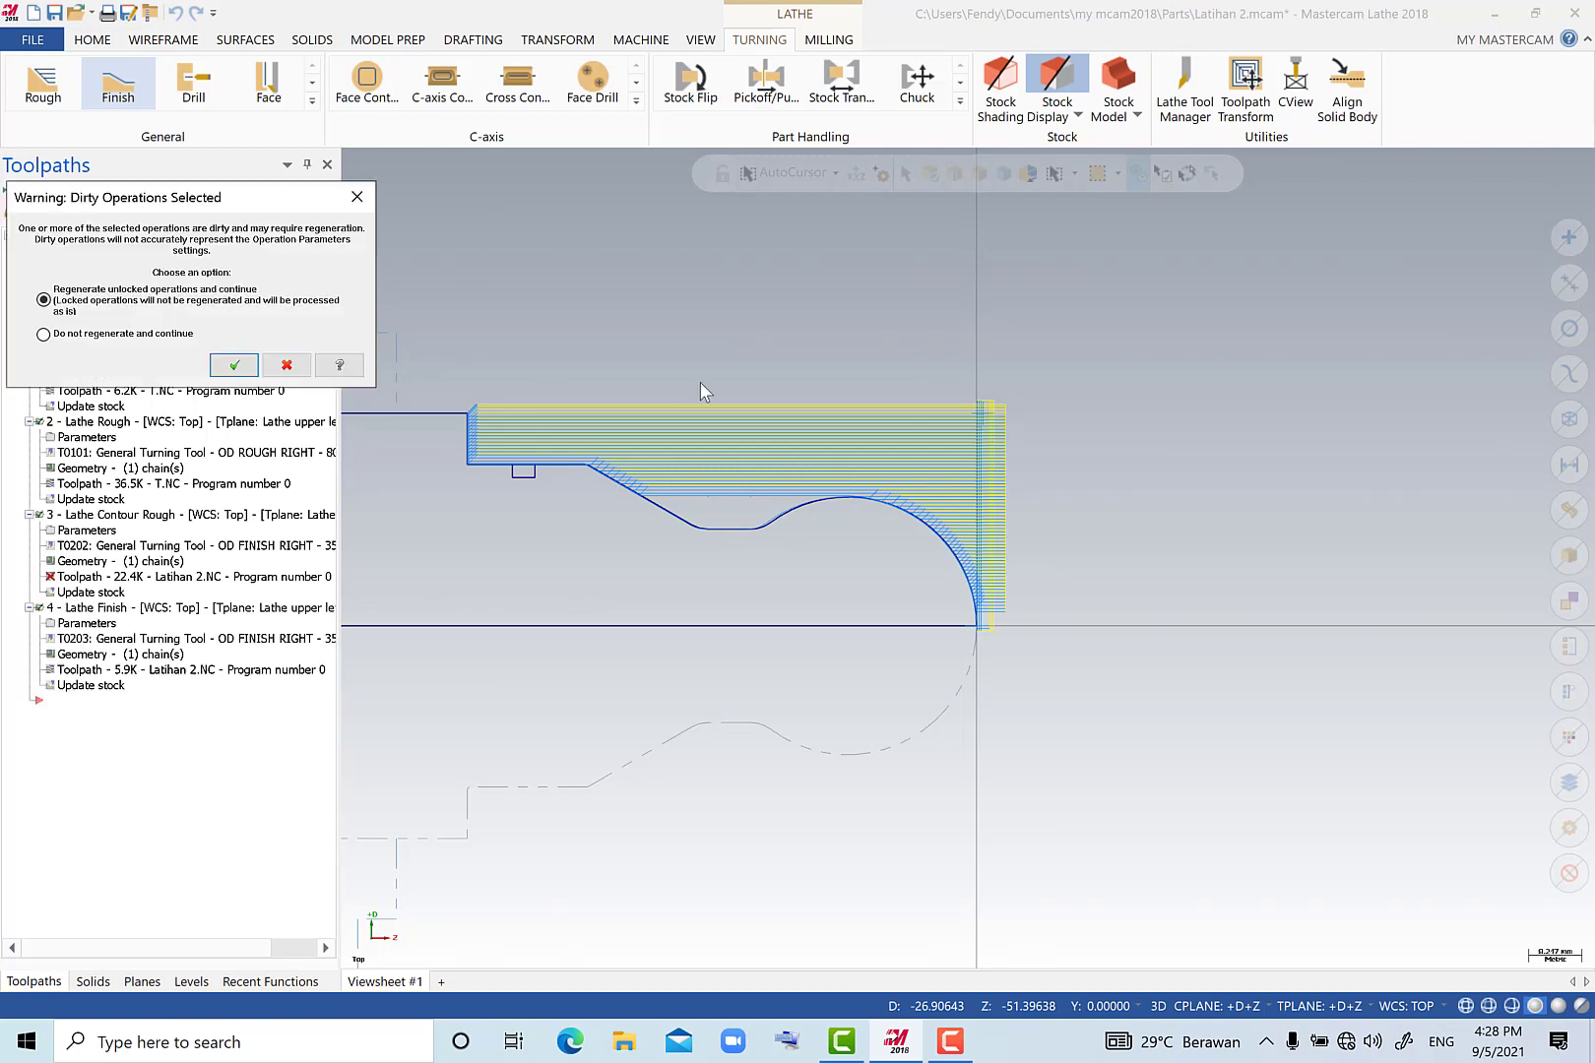
Regenerate the dirty operations, run the complete machining verification to the end, and close the simulator.
click(233, 365)
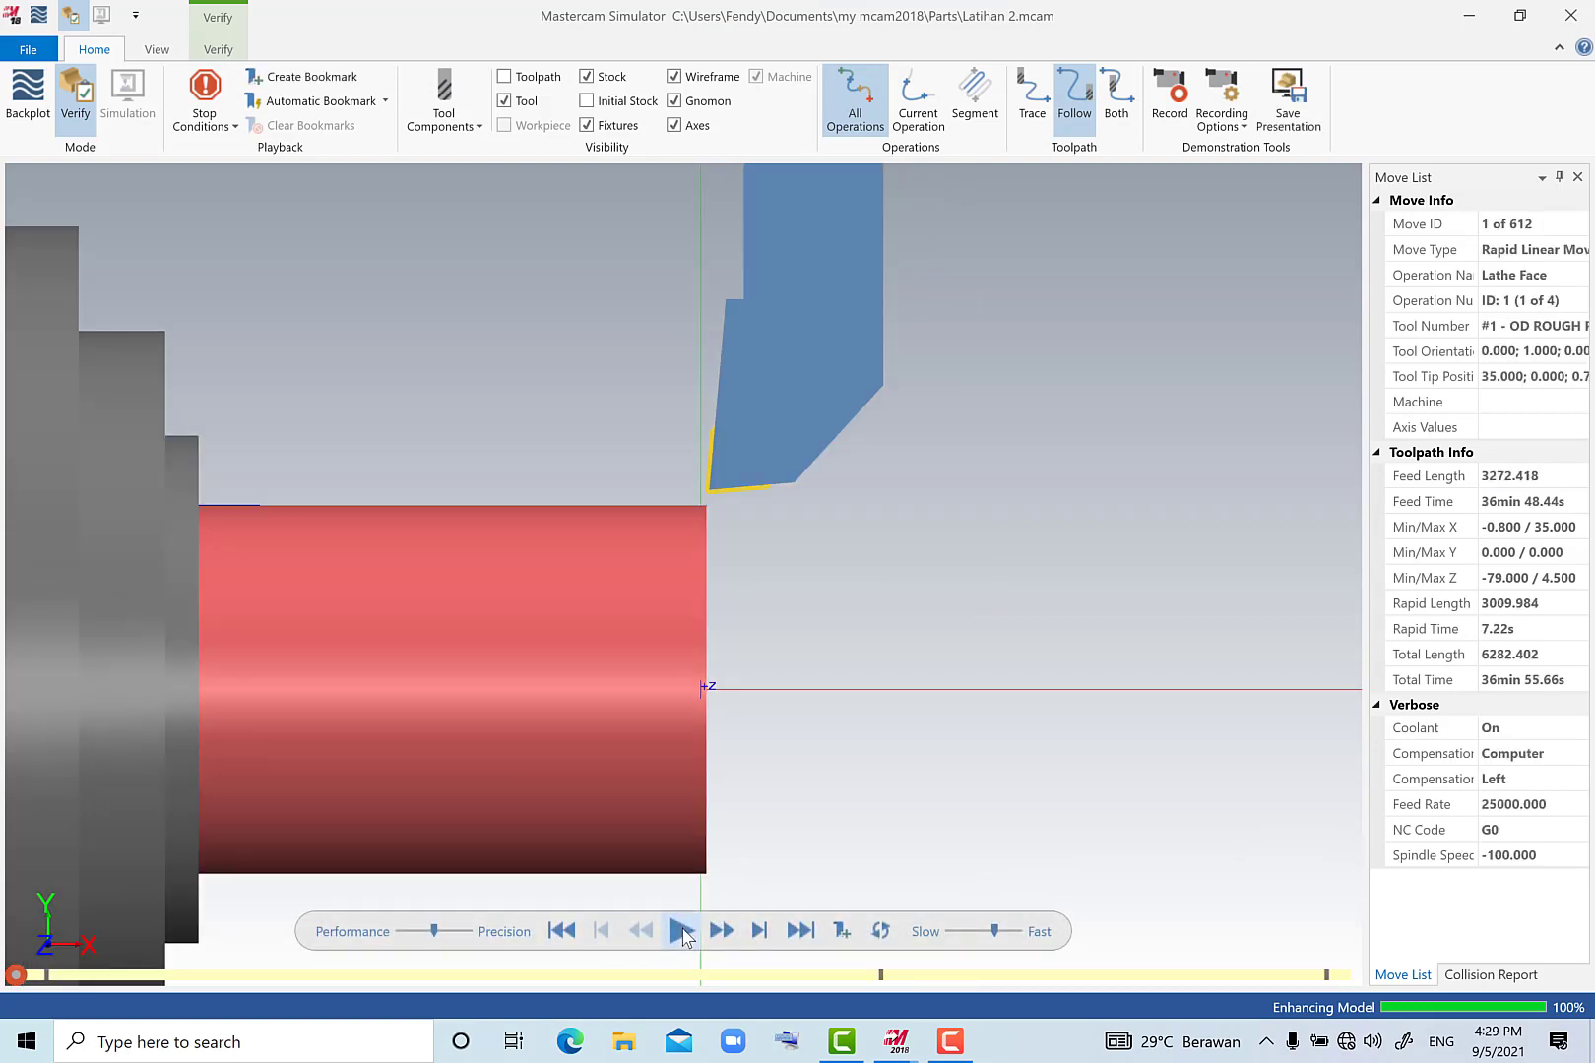
click(681, 931)
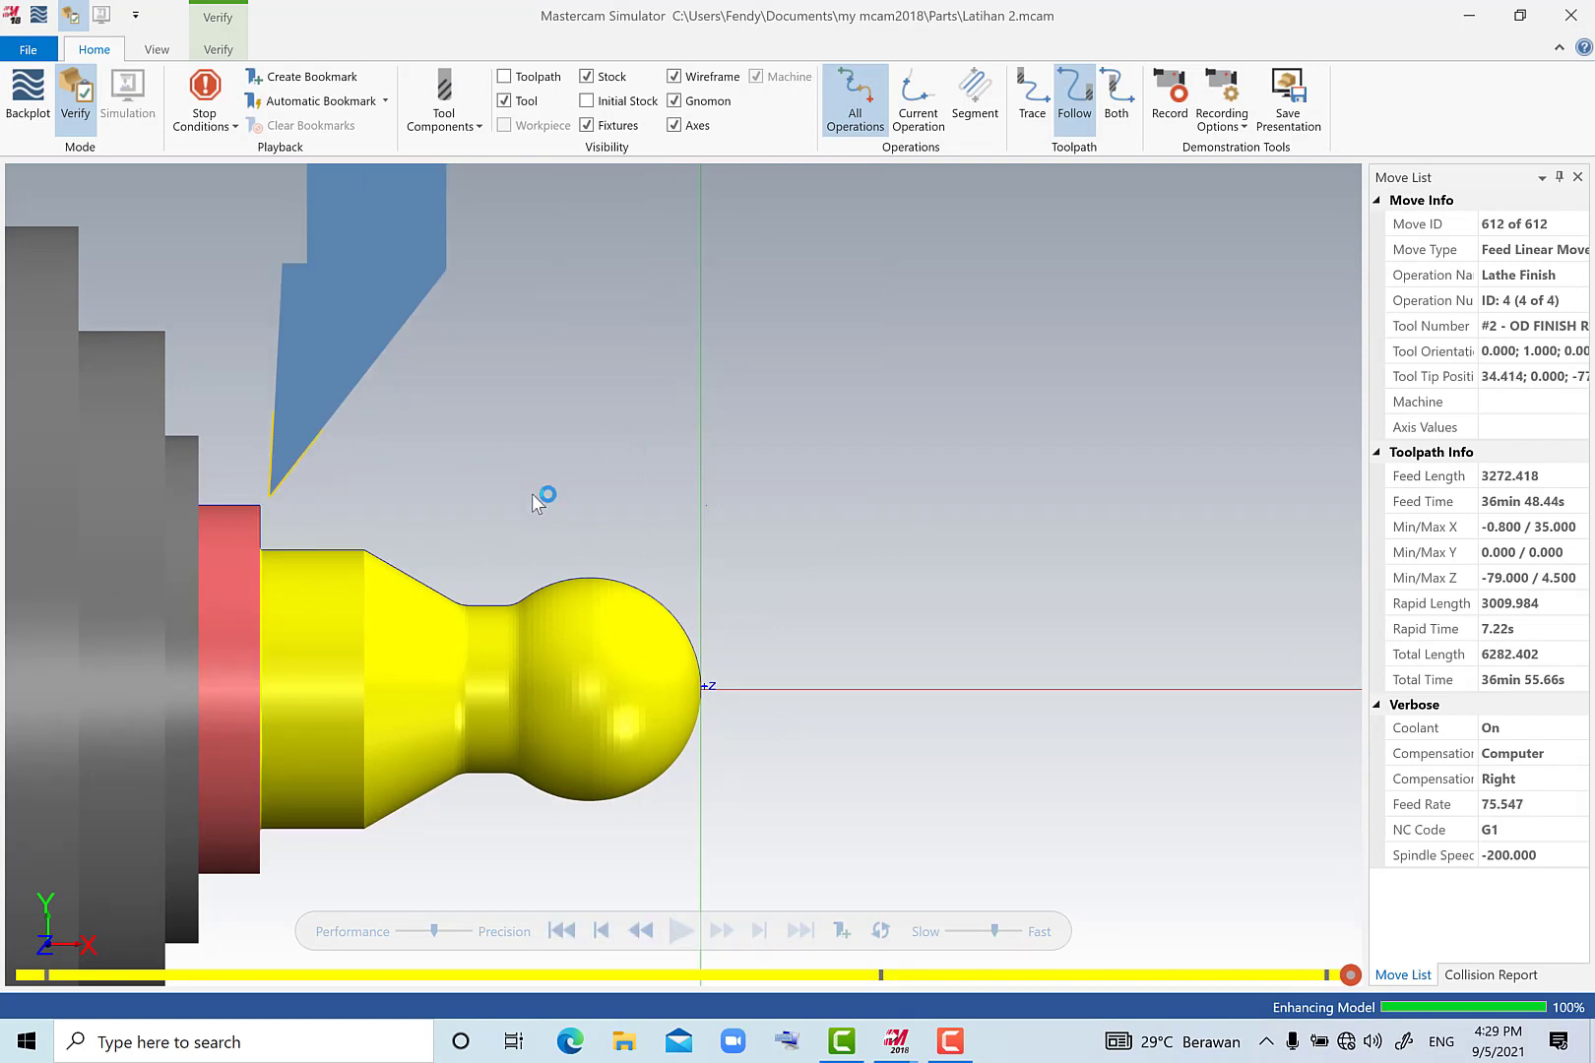
click(1573, 20)
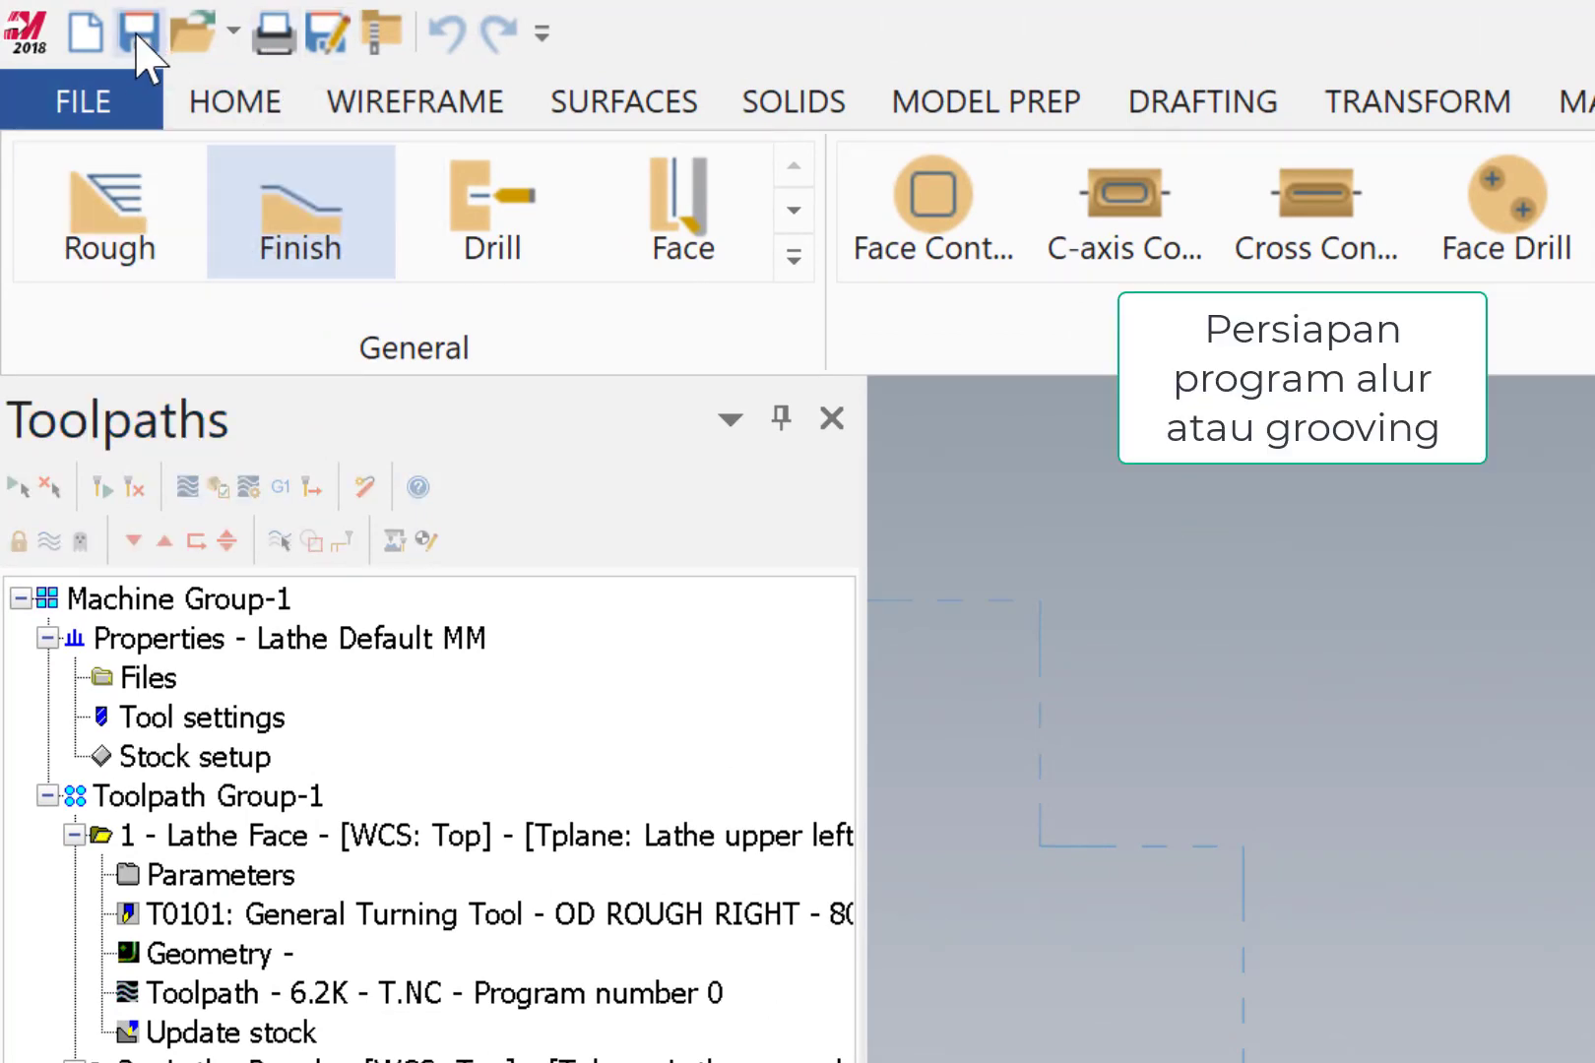
Start a Groove toolpath defined by chain and chain the small rectangular groove from its right wall across the floor to its left wall.
click(807, 266)
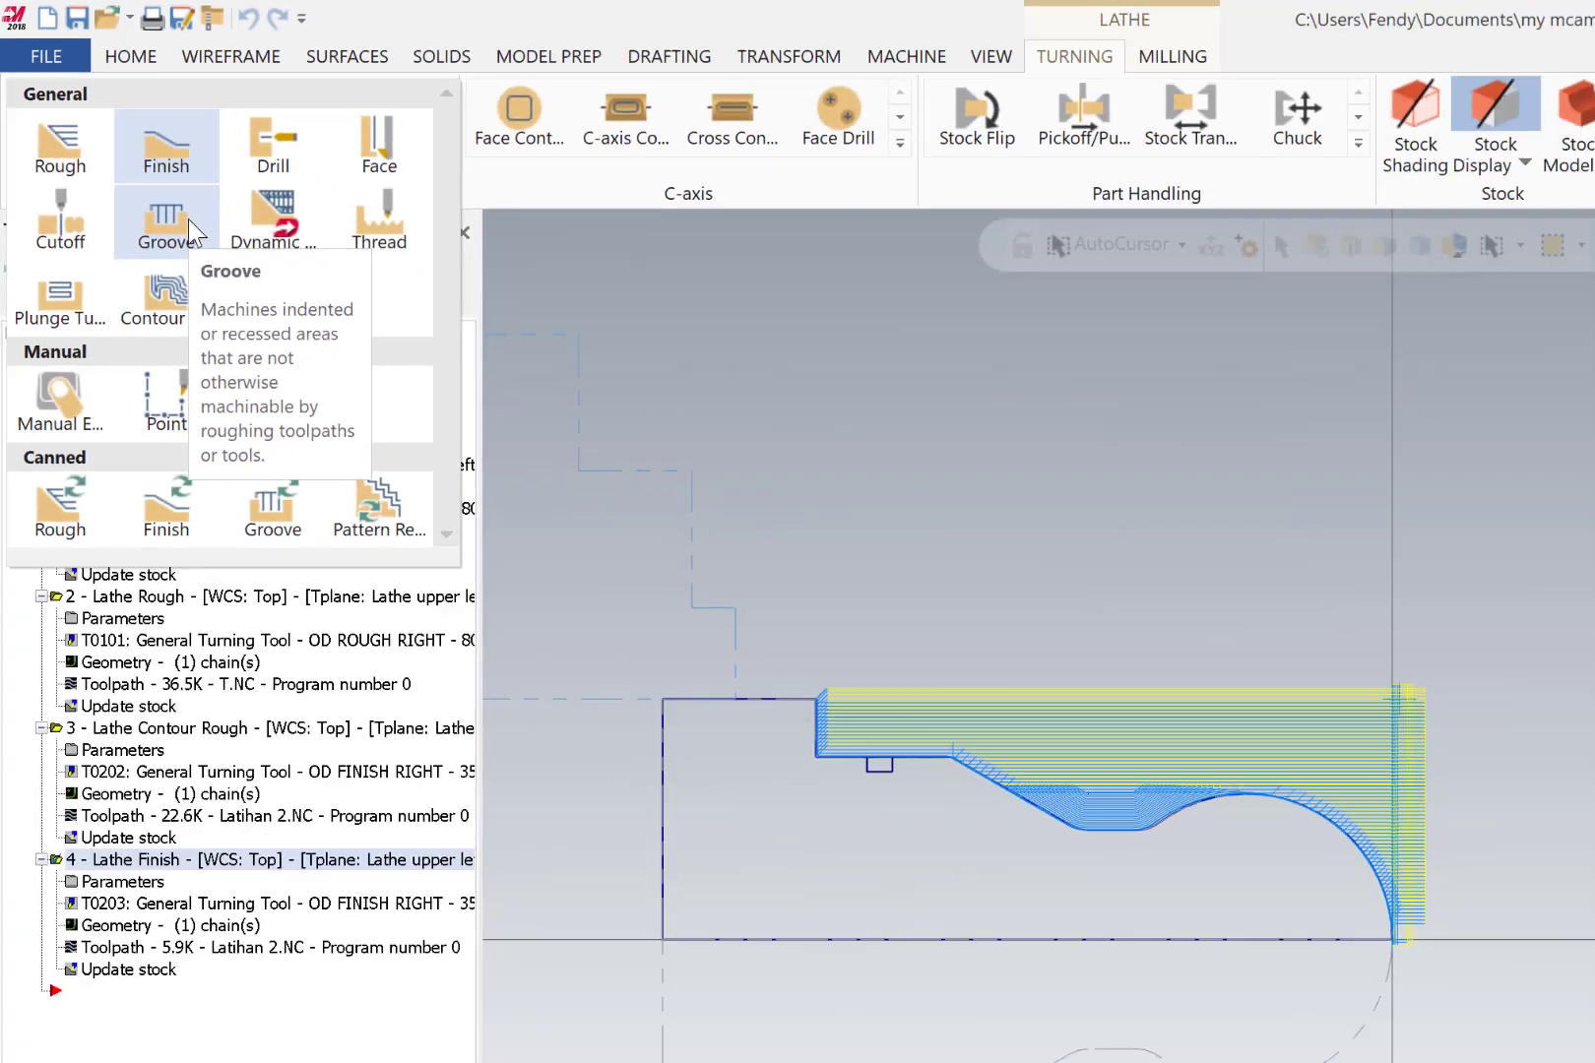
click(189, 221)
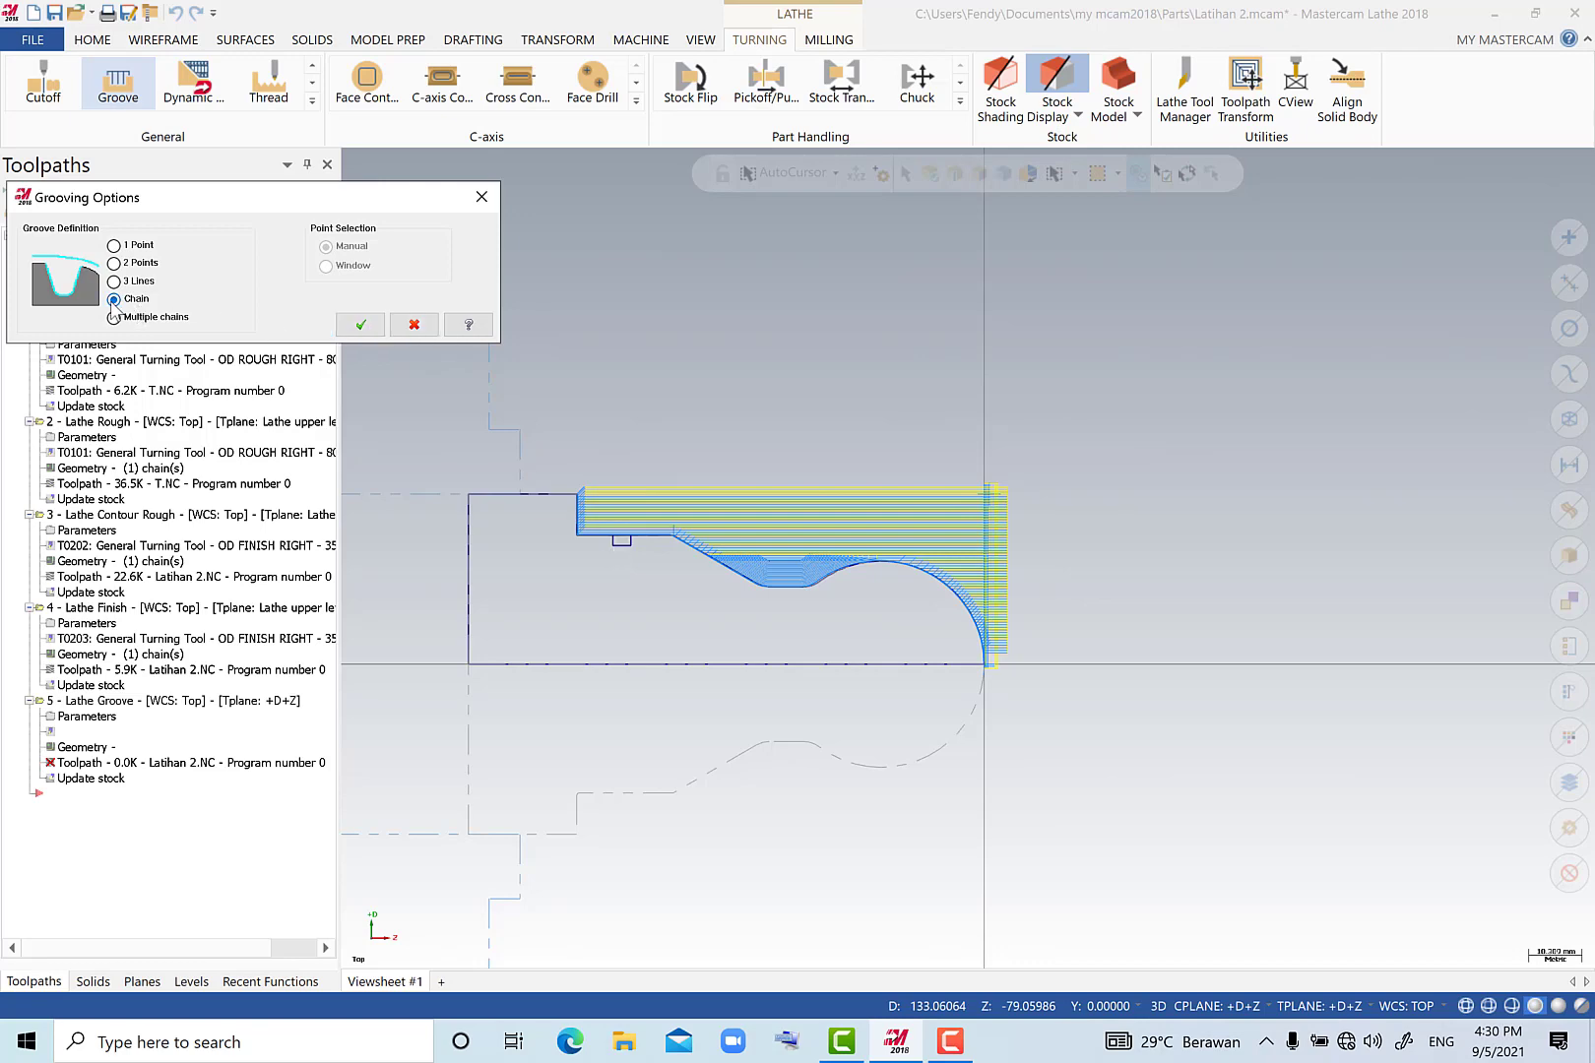
click(360, 324)
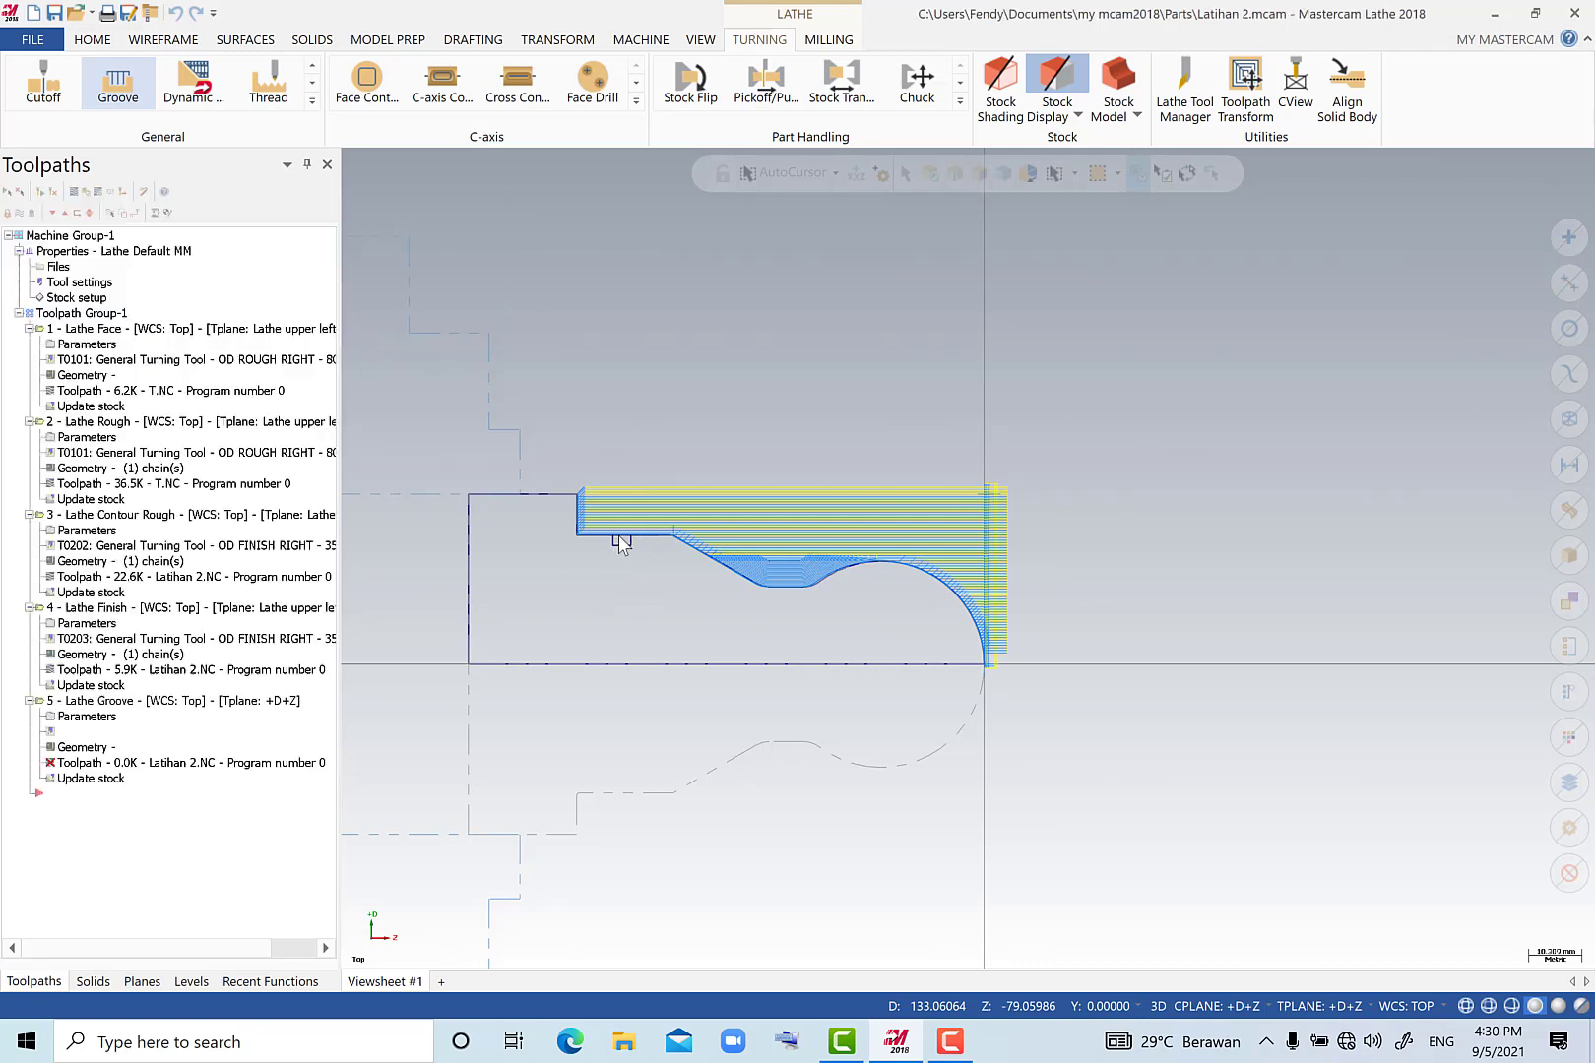
scroll(622, 544, up, 10)
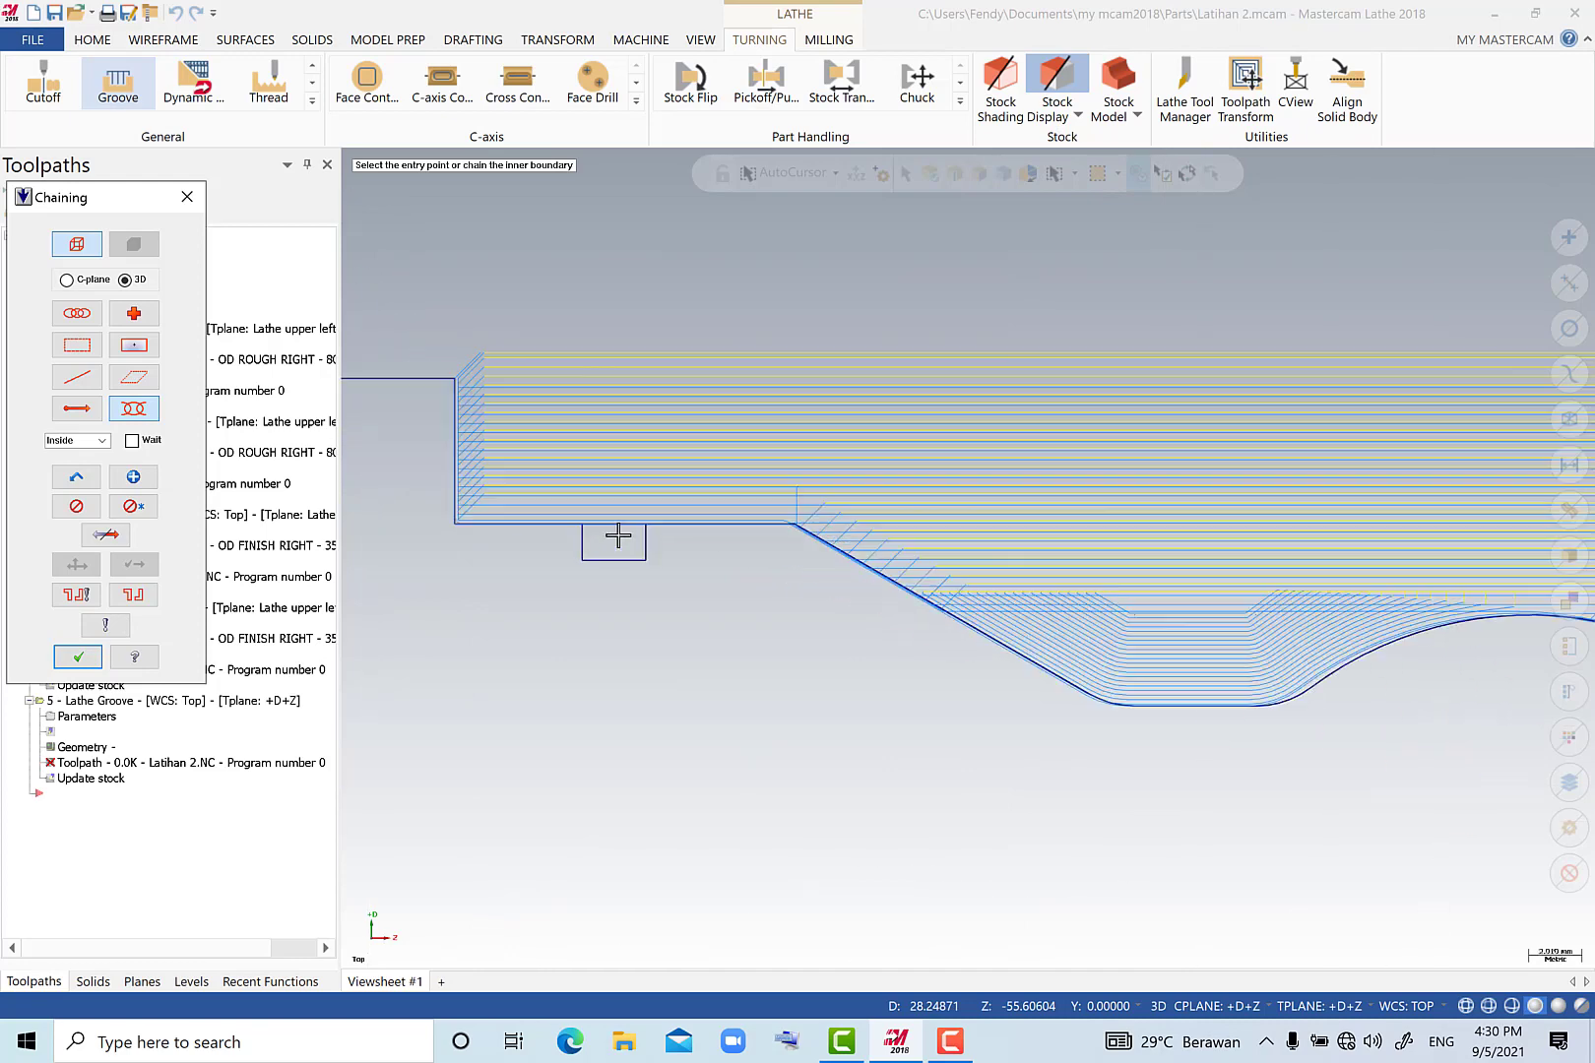
click(659, 537)
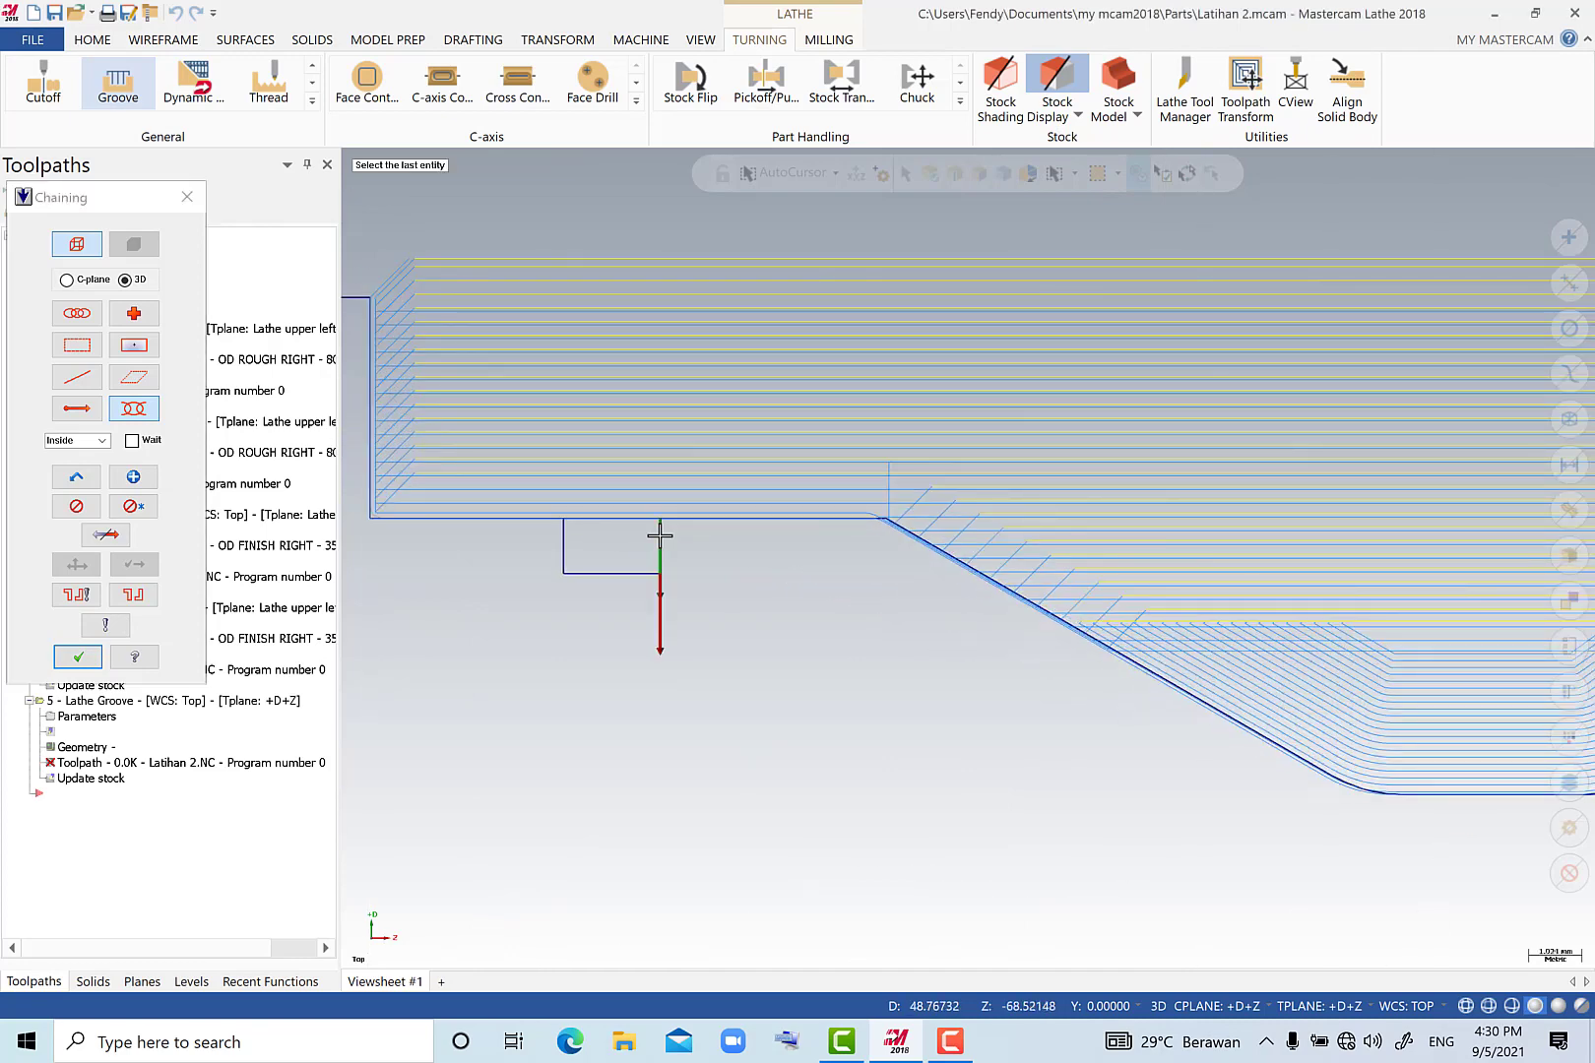
click(563, 544)
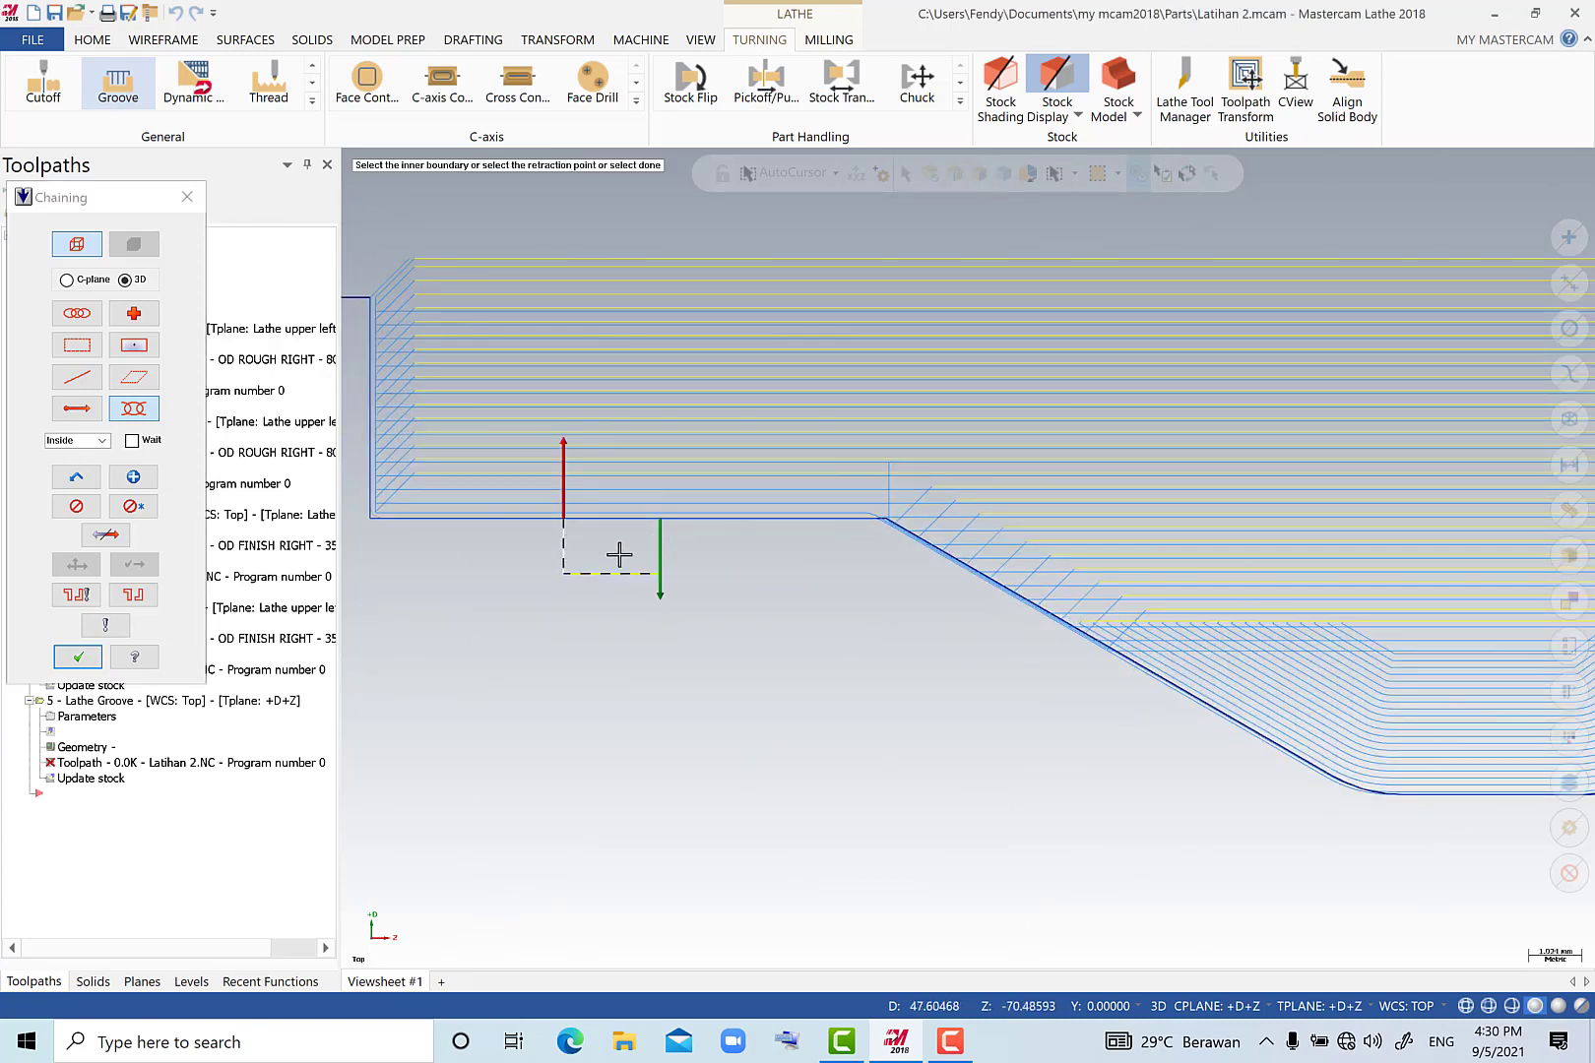
scroll(618, 554, down, 1)
scroll(619, 554, down, 2)
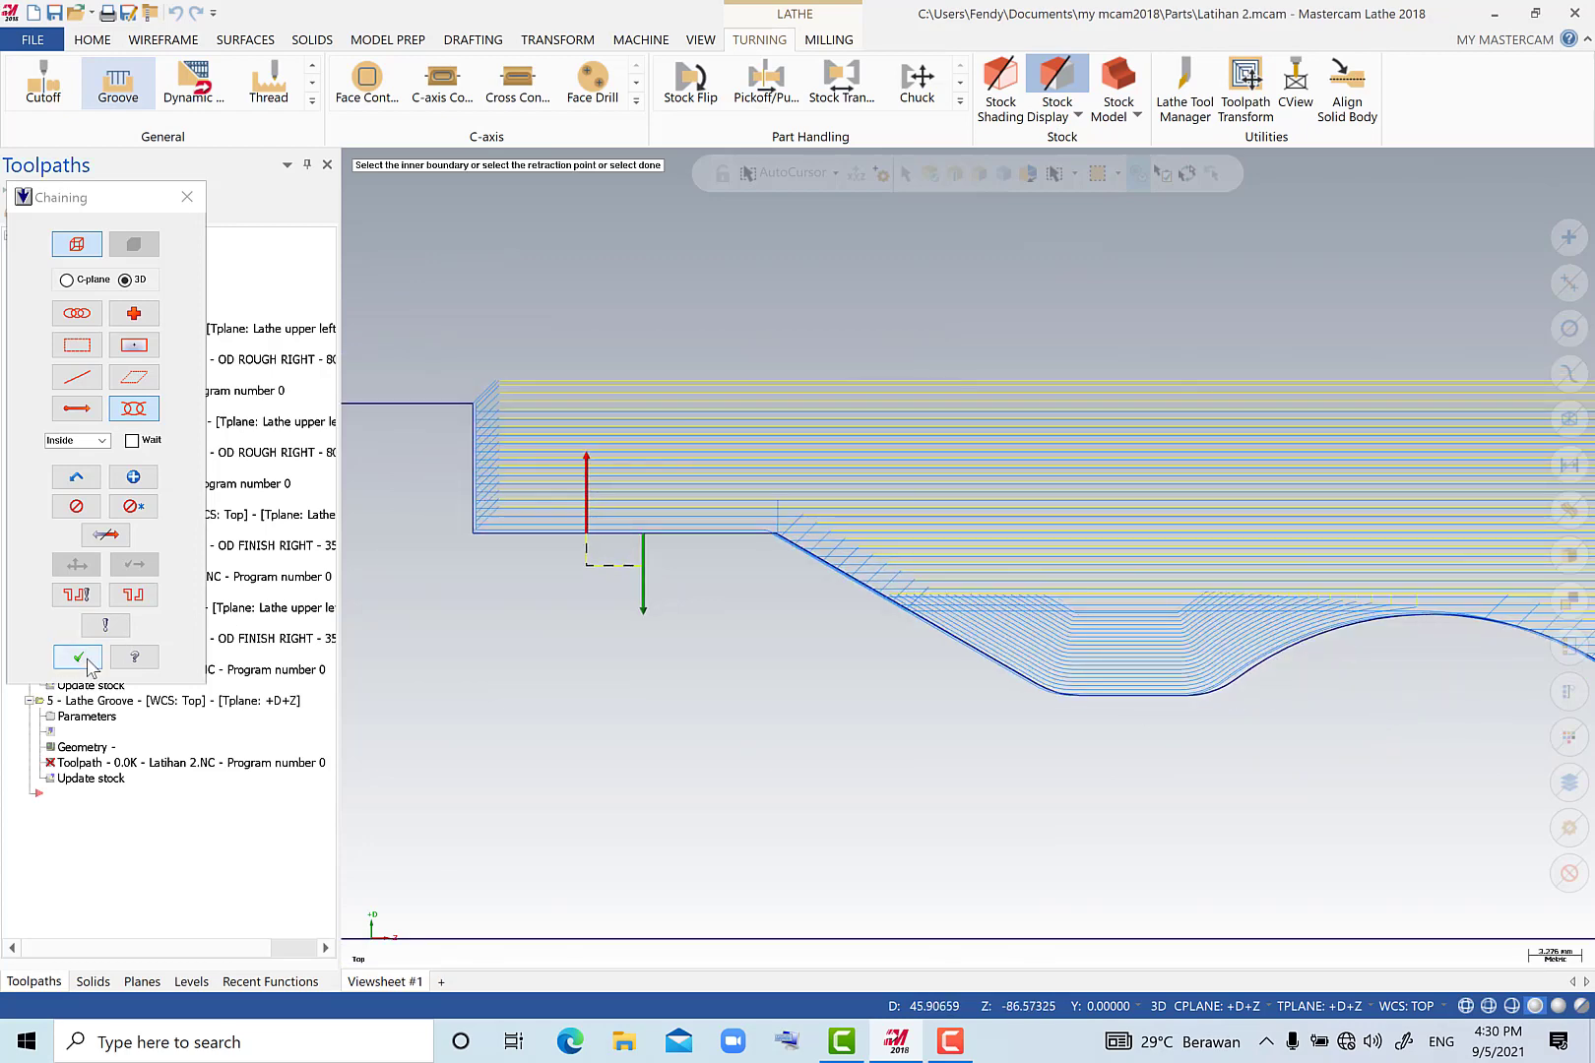
click(88, 658)
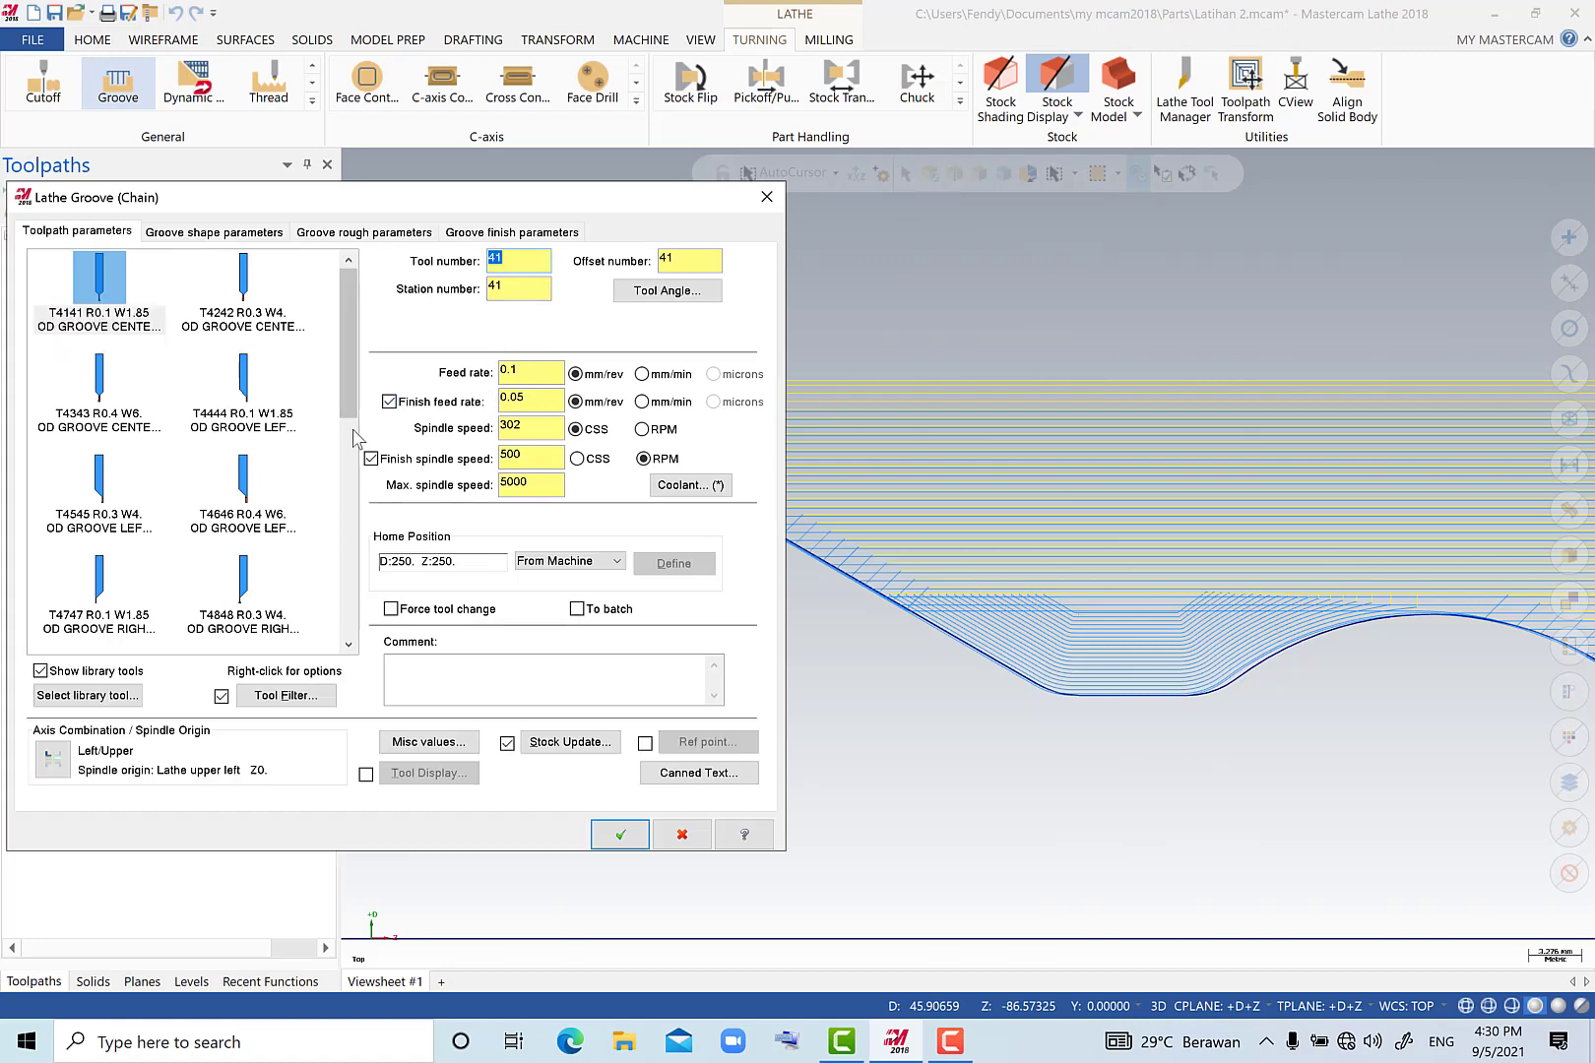
Choose tool T4747 R0.1 W1.85 OD GROOVE RIGHT - NARROW for the groove and open its tool definition.
drag(349, 404, 340, 471)
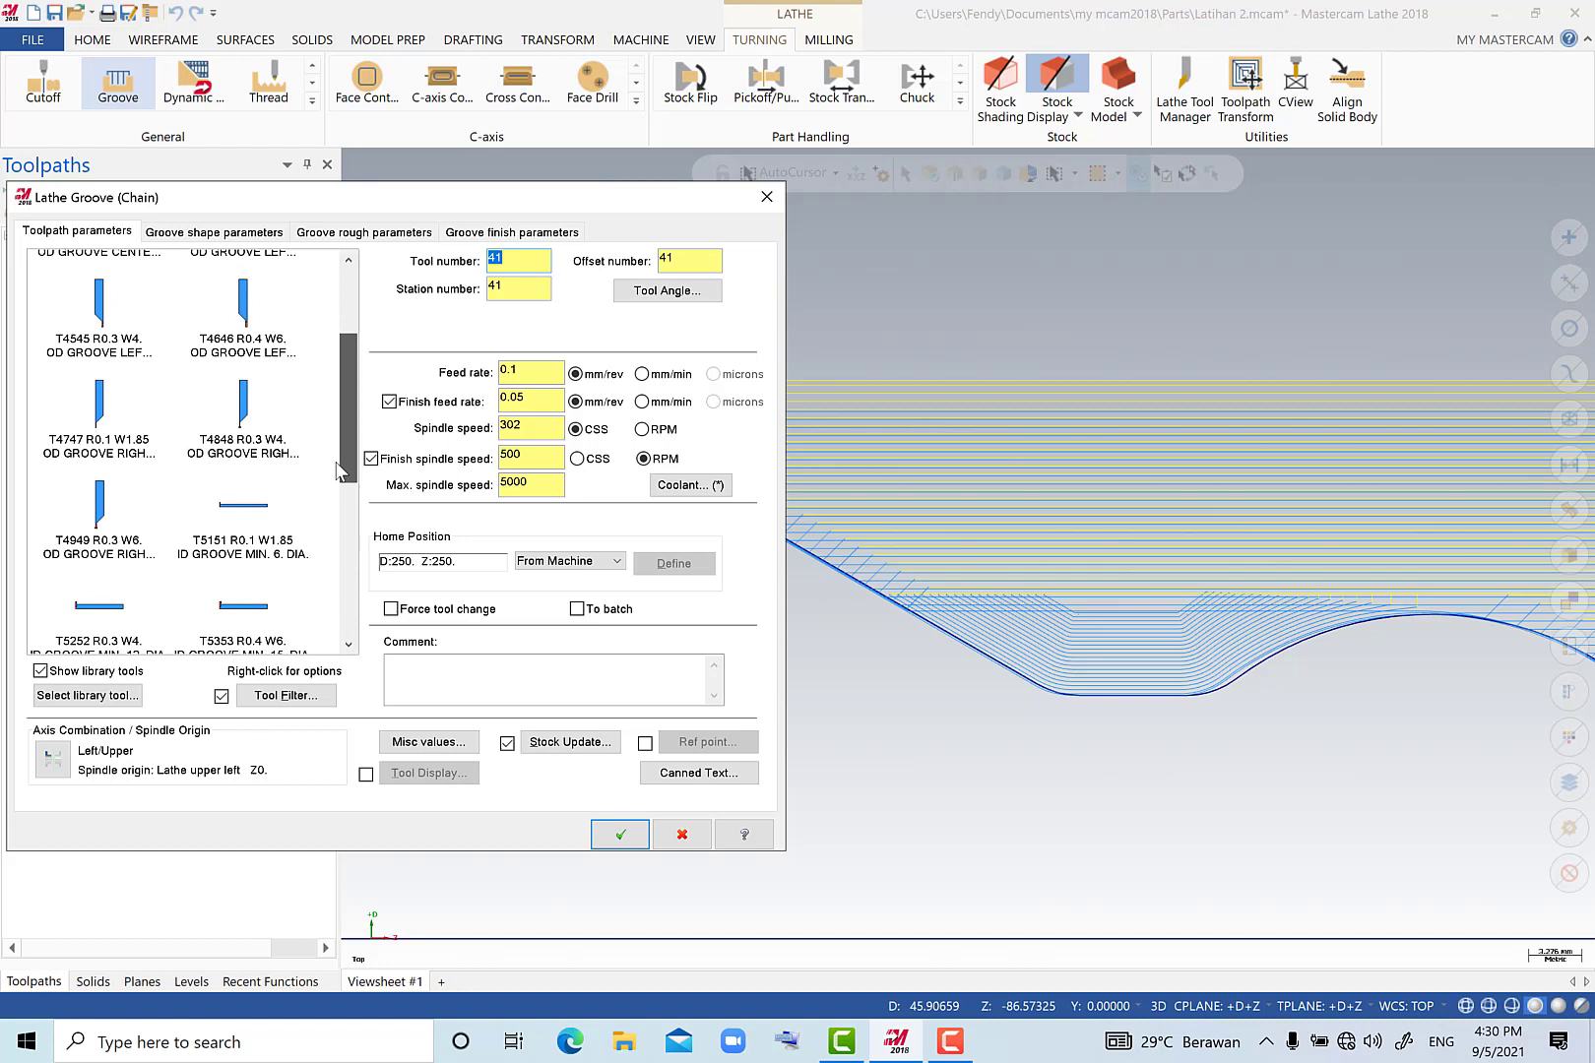
click(120, 461)
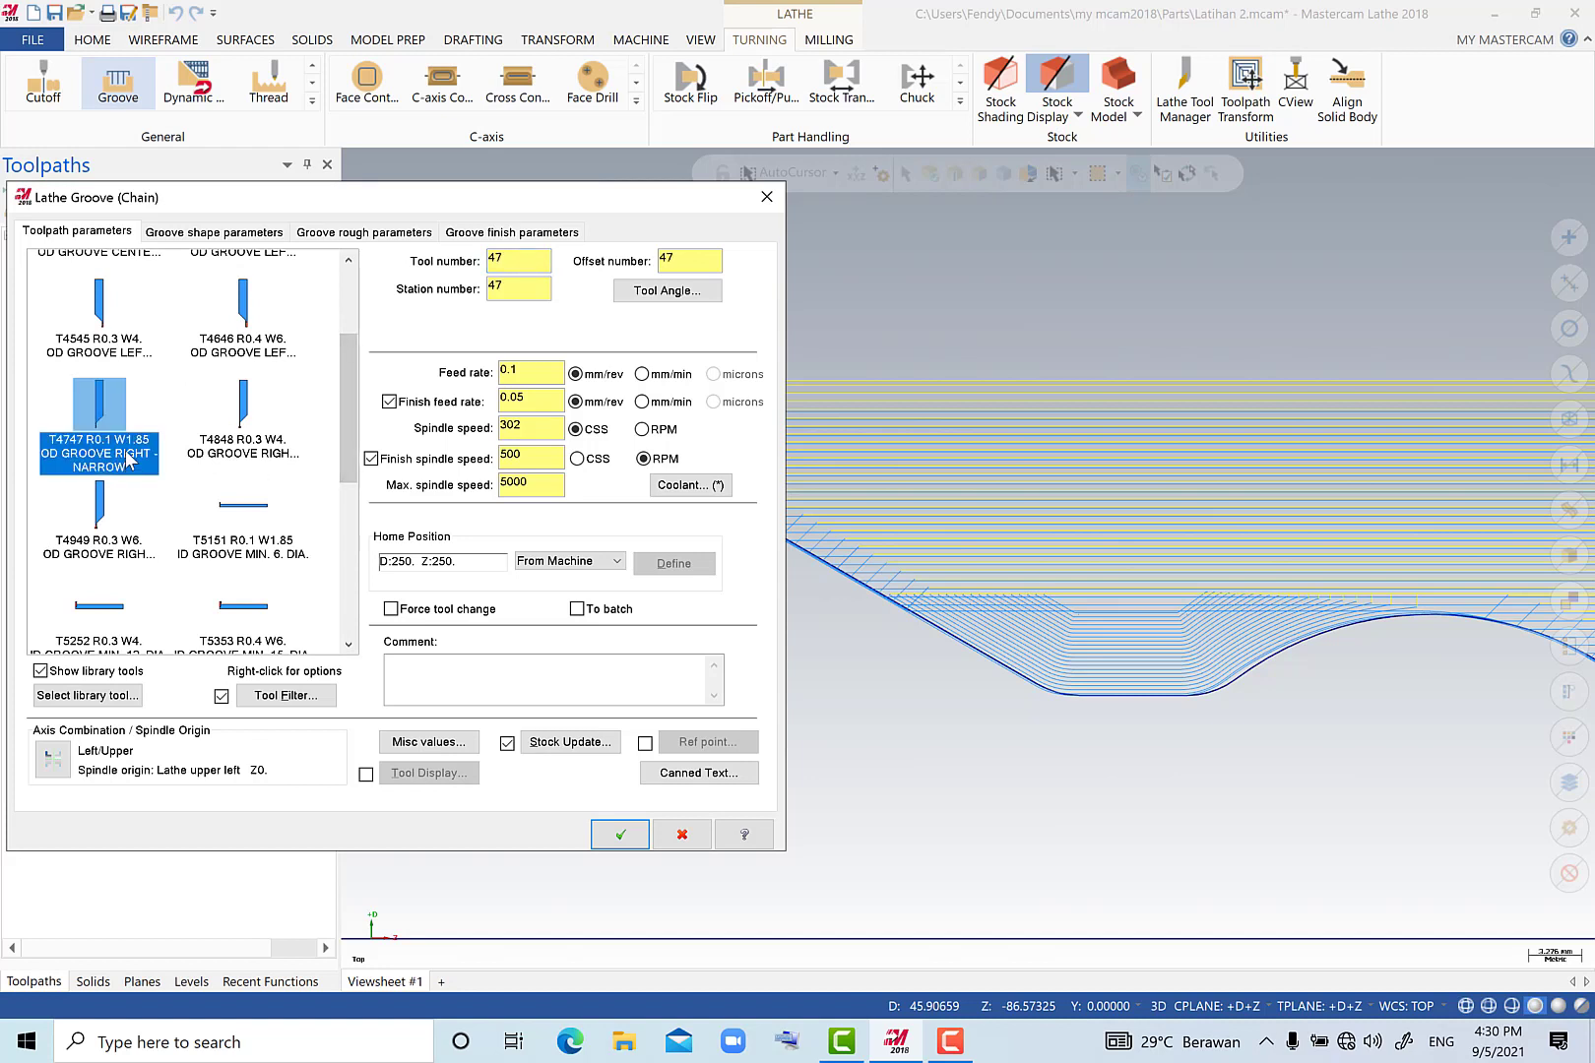
mouse_move(128, 458)
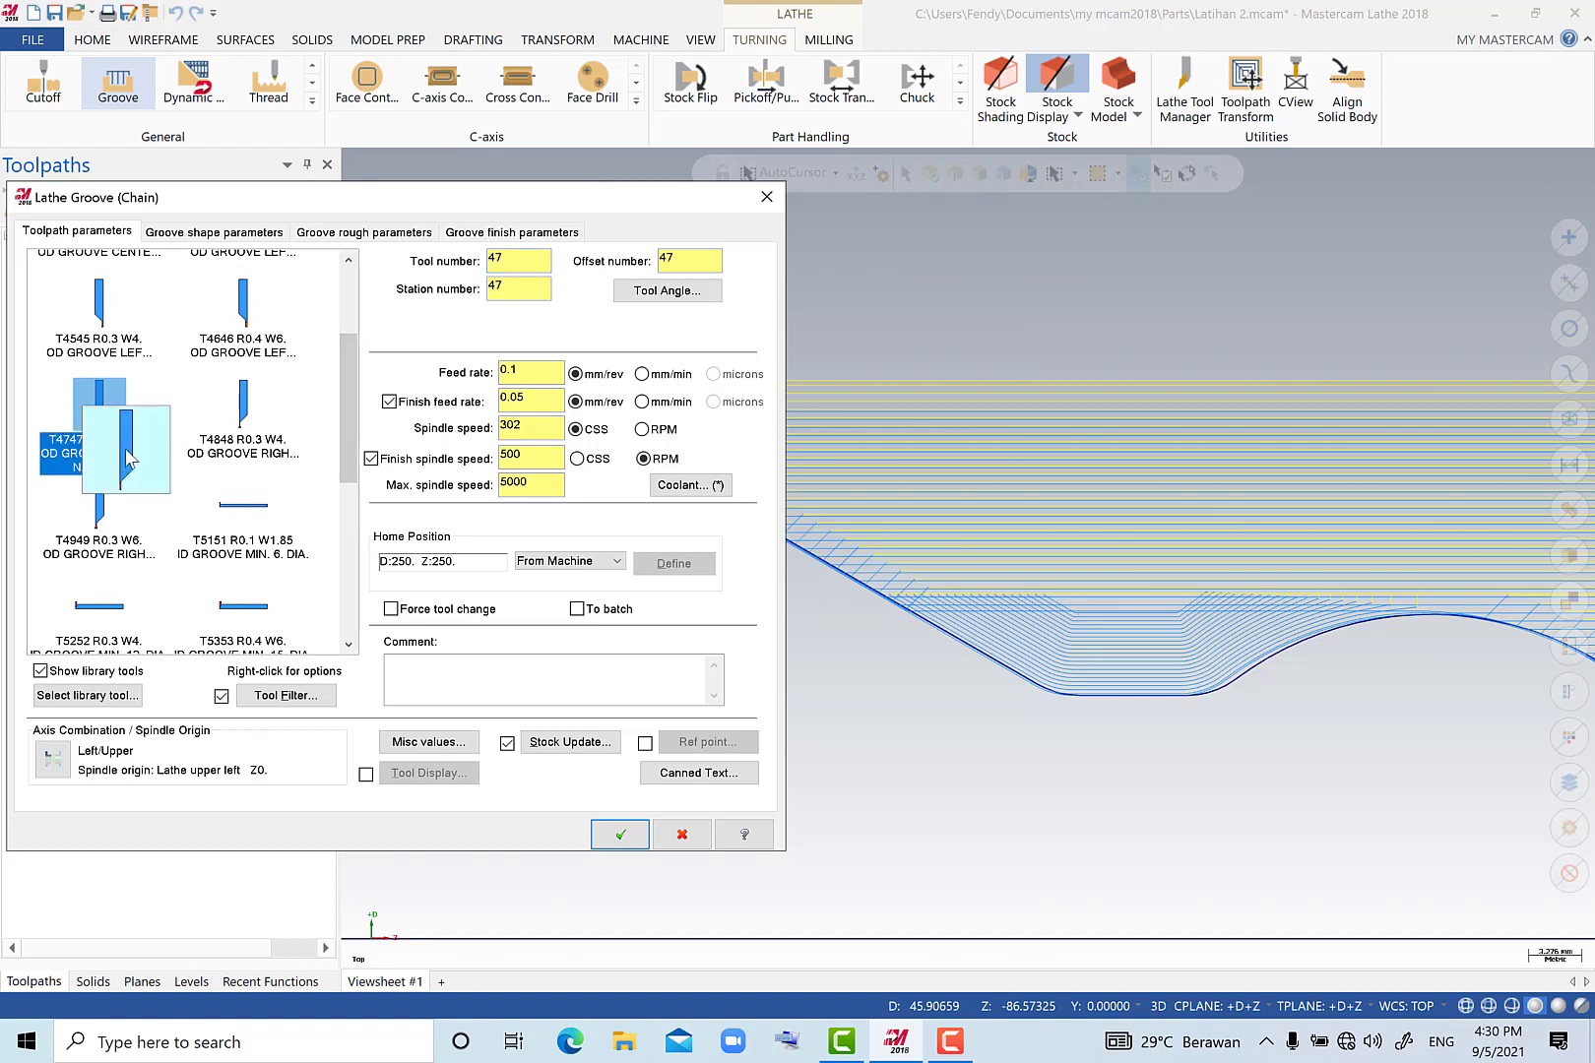
double_click(102, 406)
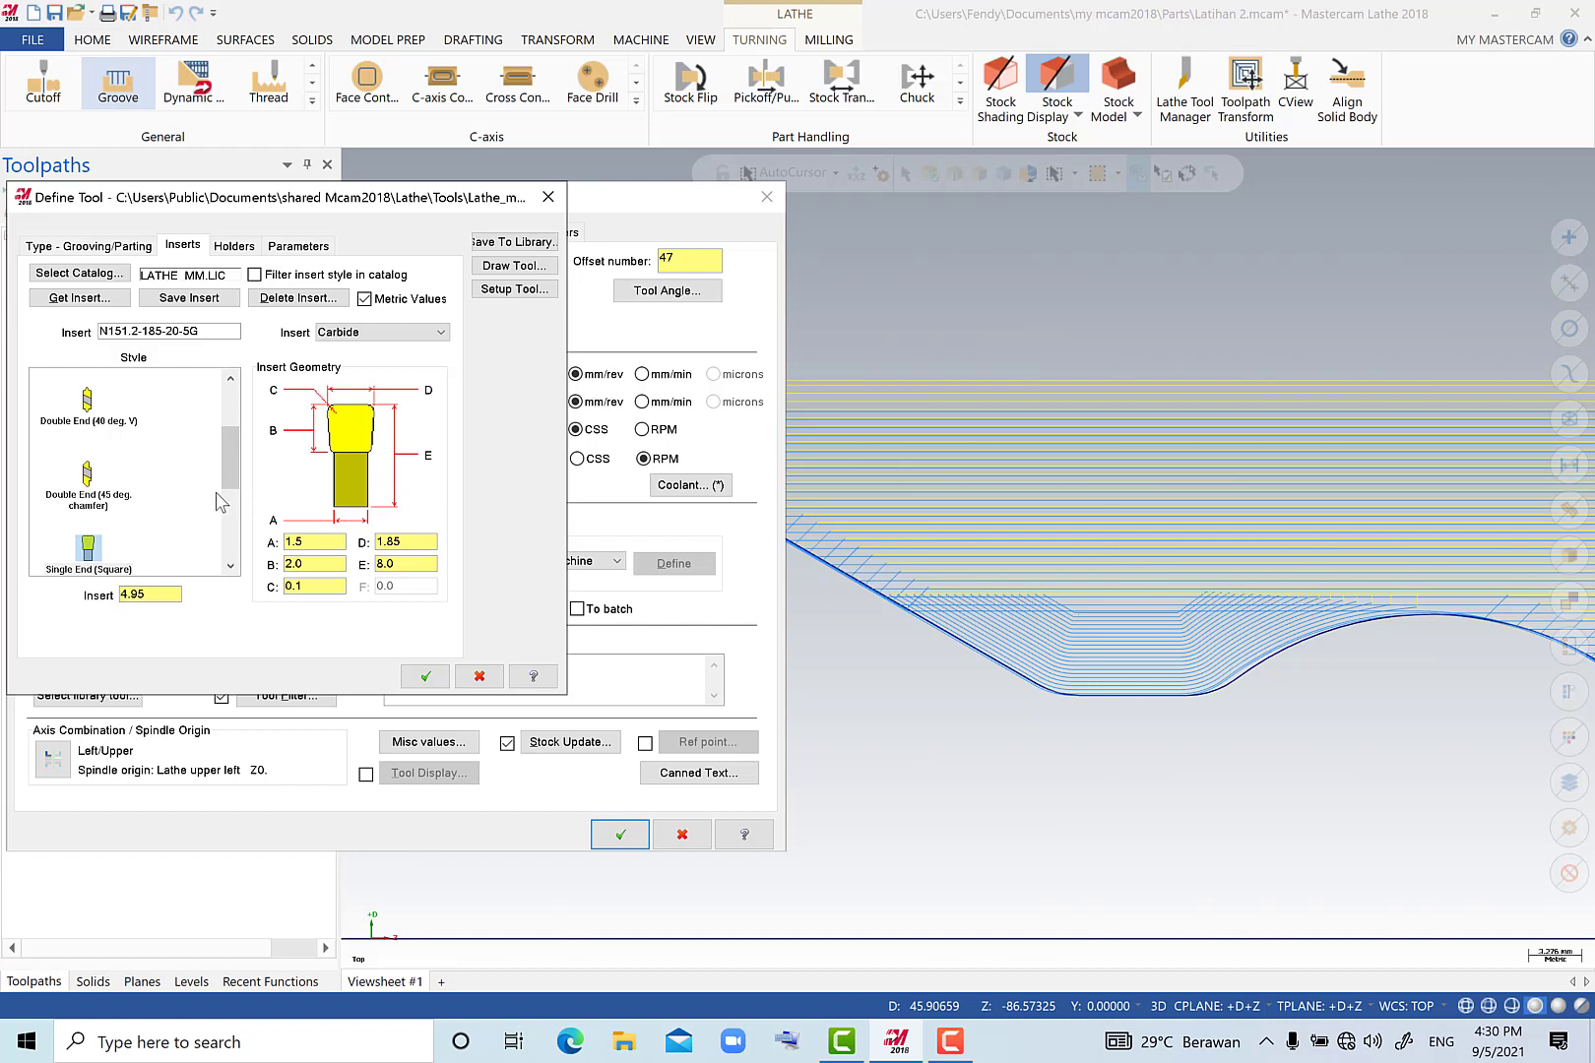
Try the catalog insert L151.2-300 05-5E for the grooving tool and inspect its geometry values.
drag(234, 478, 234, 480)
click(107, 299)
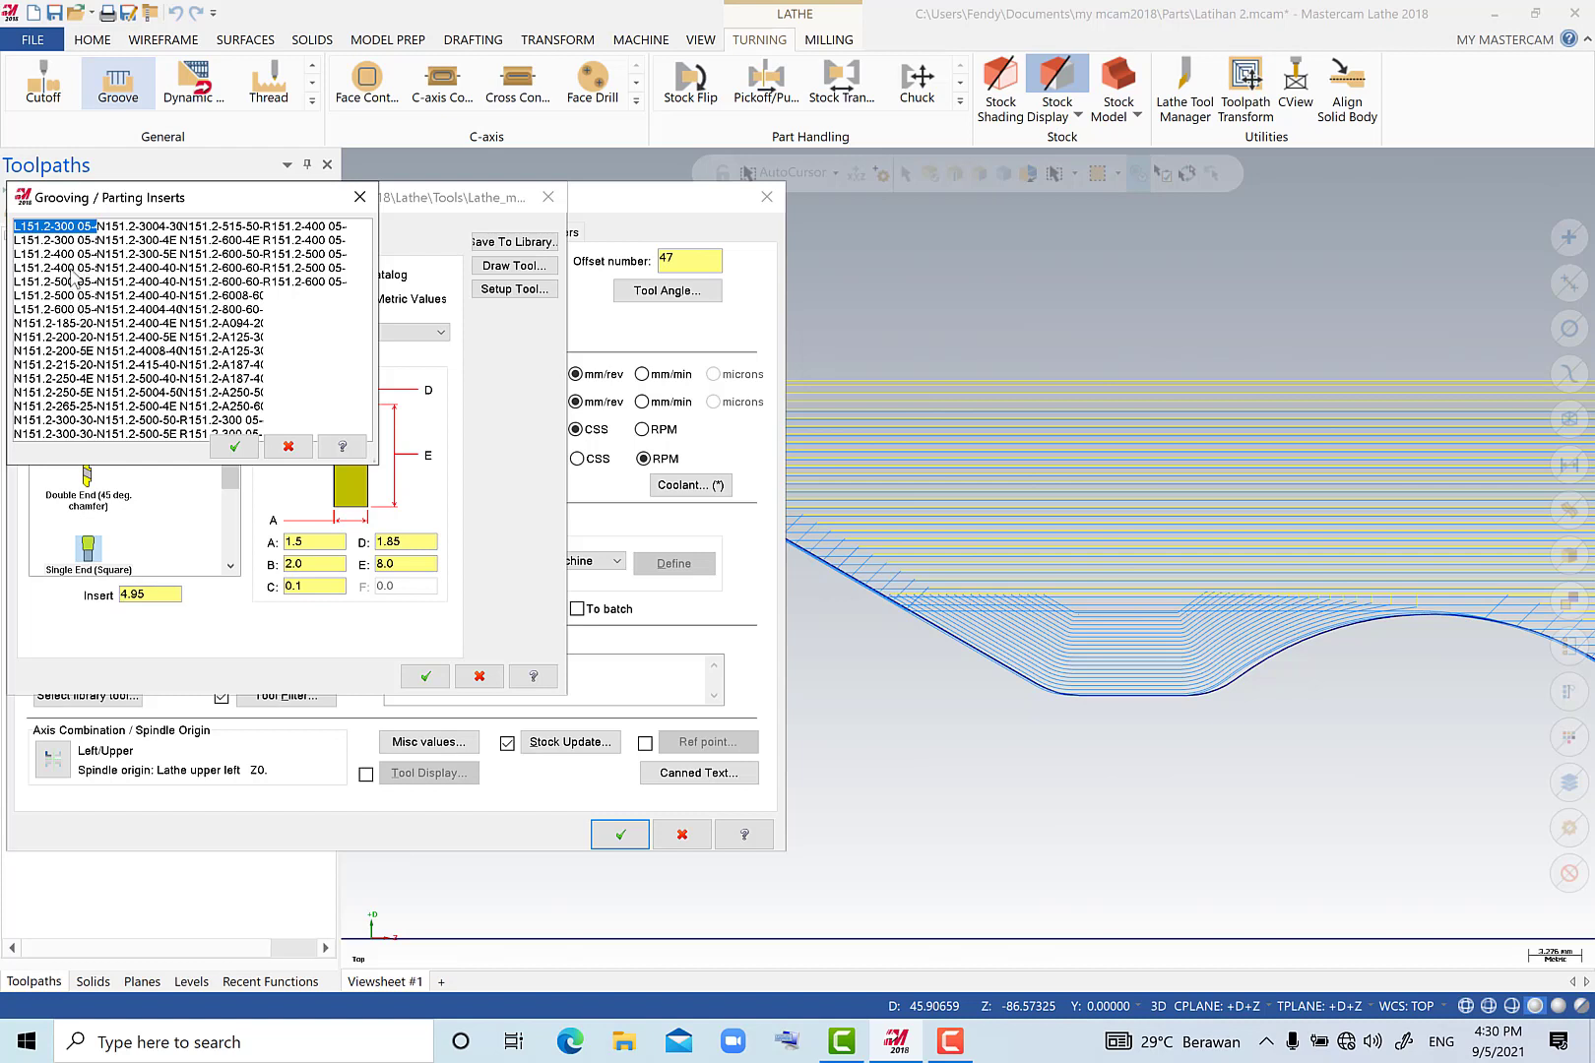
click(79, 240)
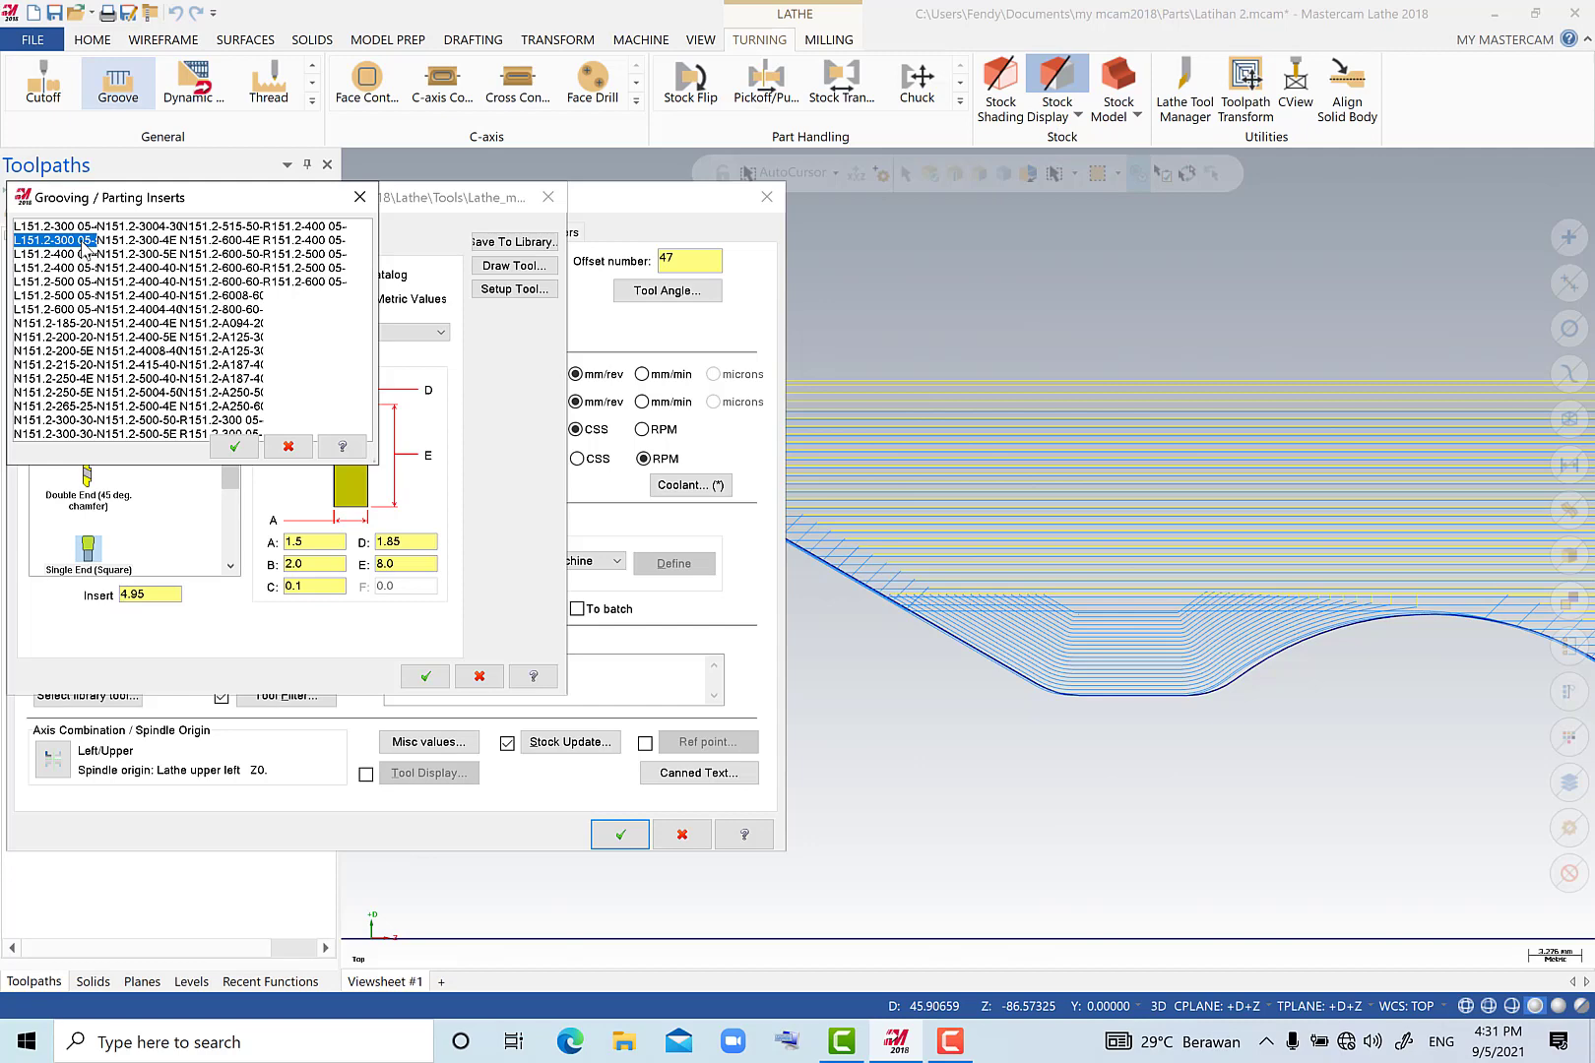
double_click(83, 242)
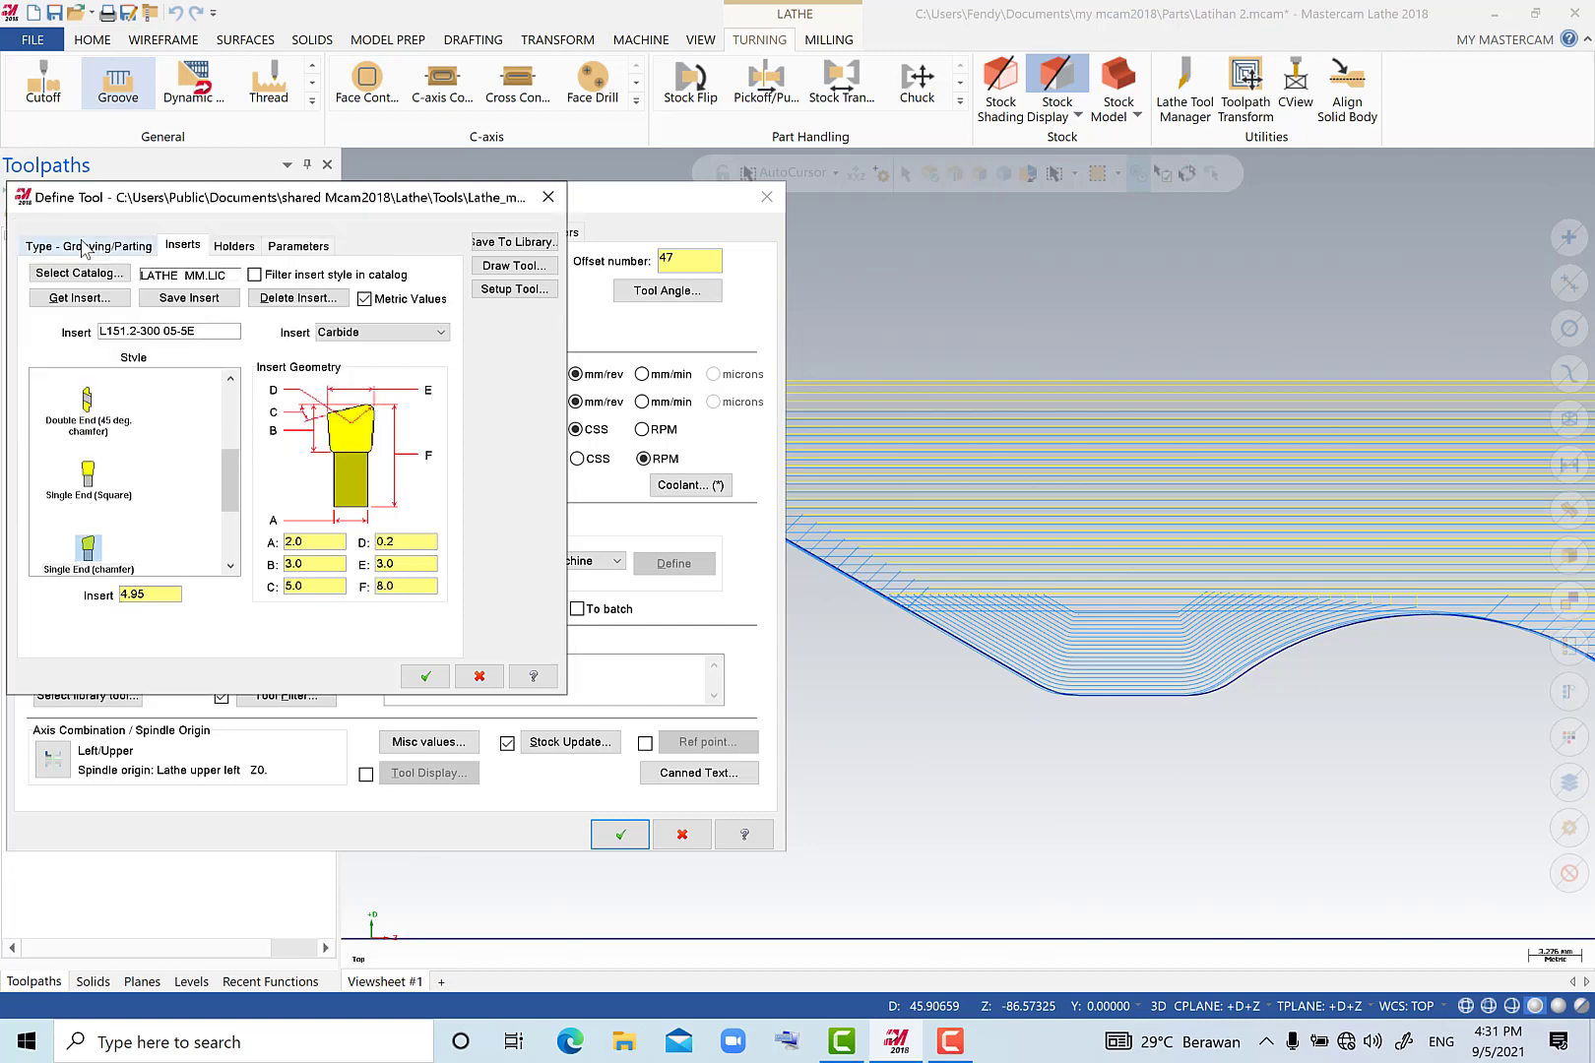
click(399, 564)
Load the catalog insert N151.2-200-20-5G for the grooving tool and accept the tool definition.
click(106, 304)
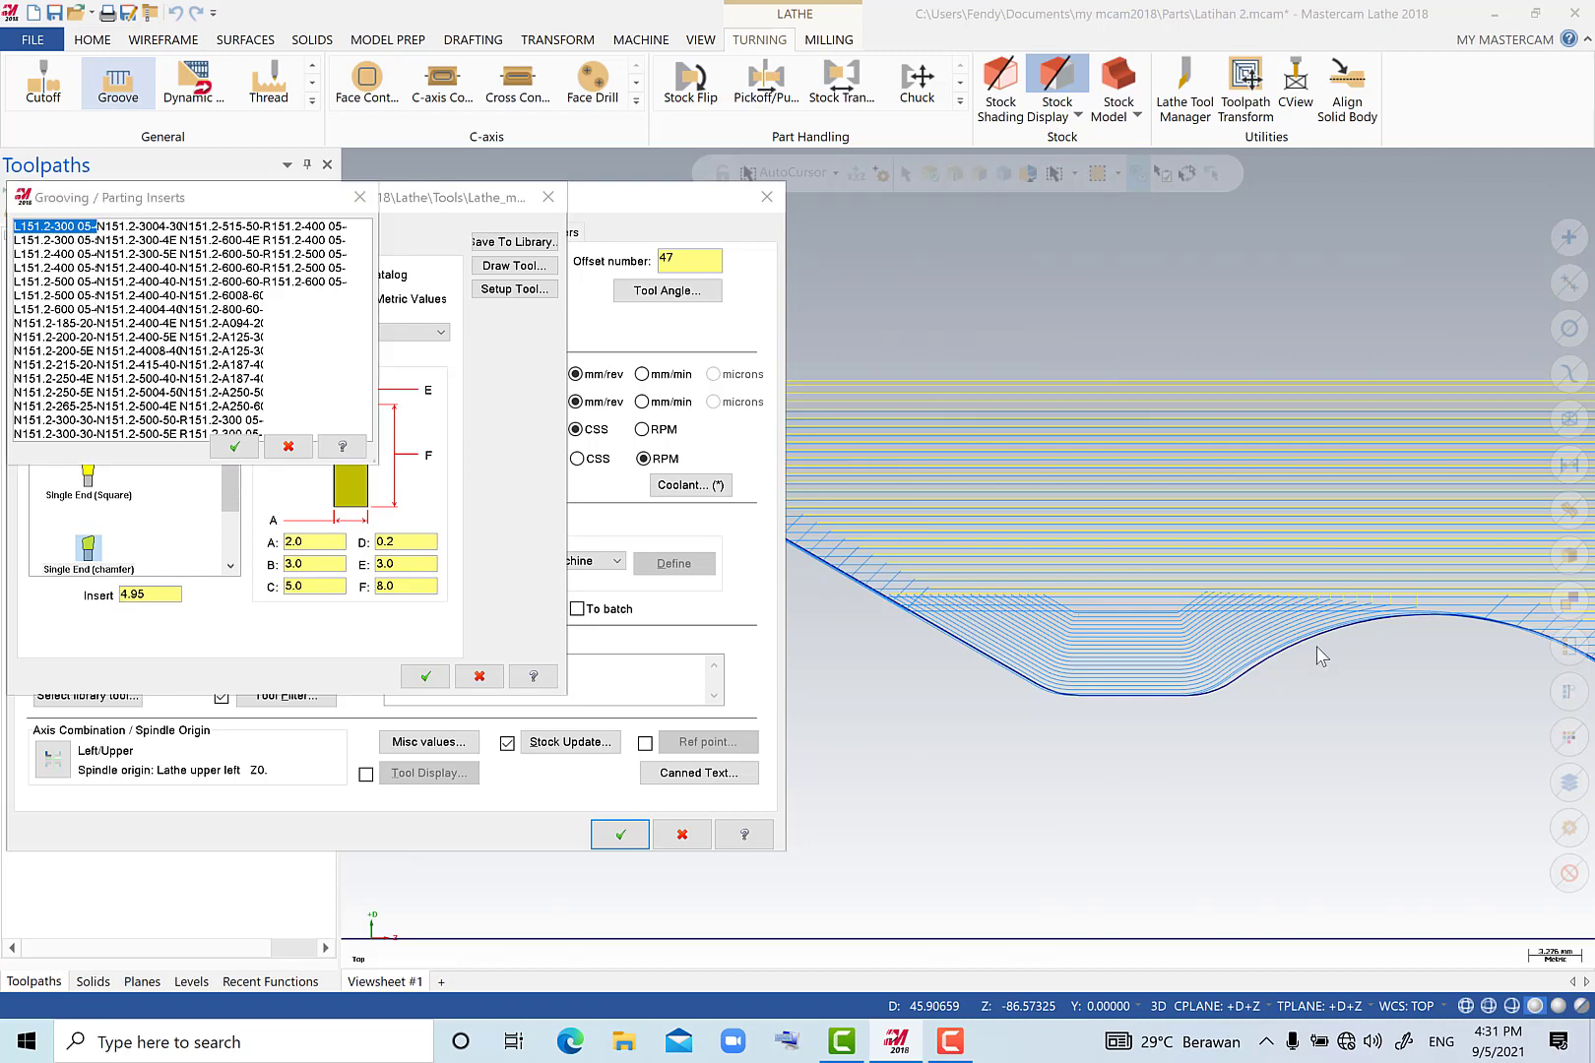
click(78, 325)
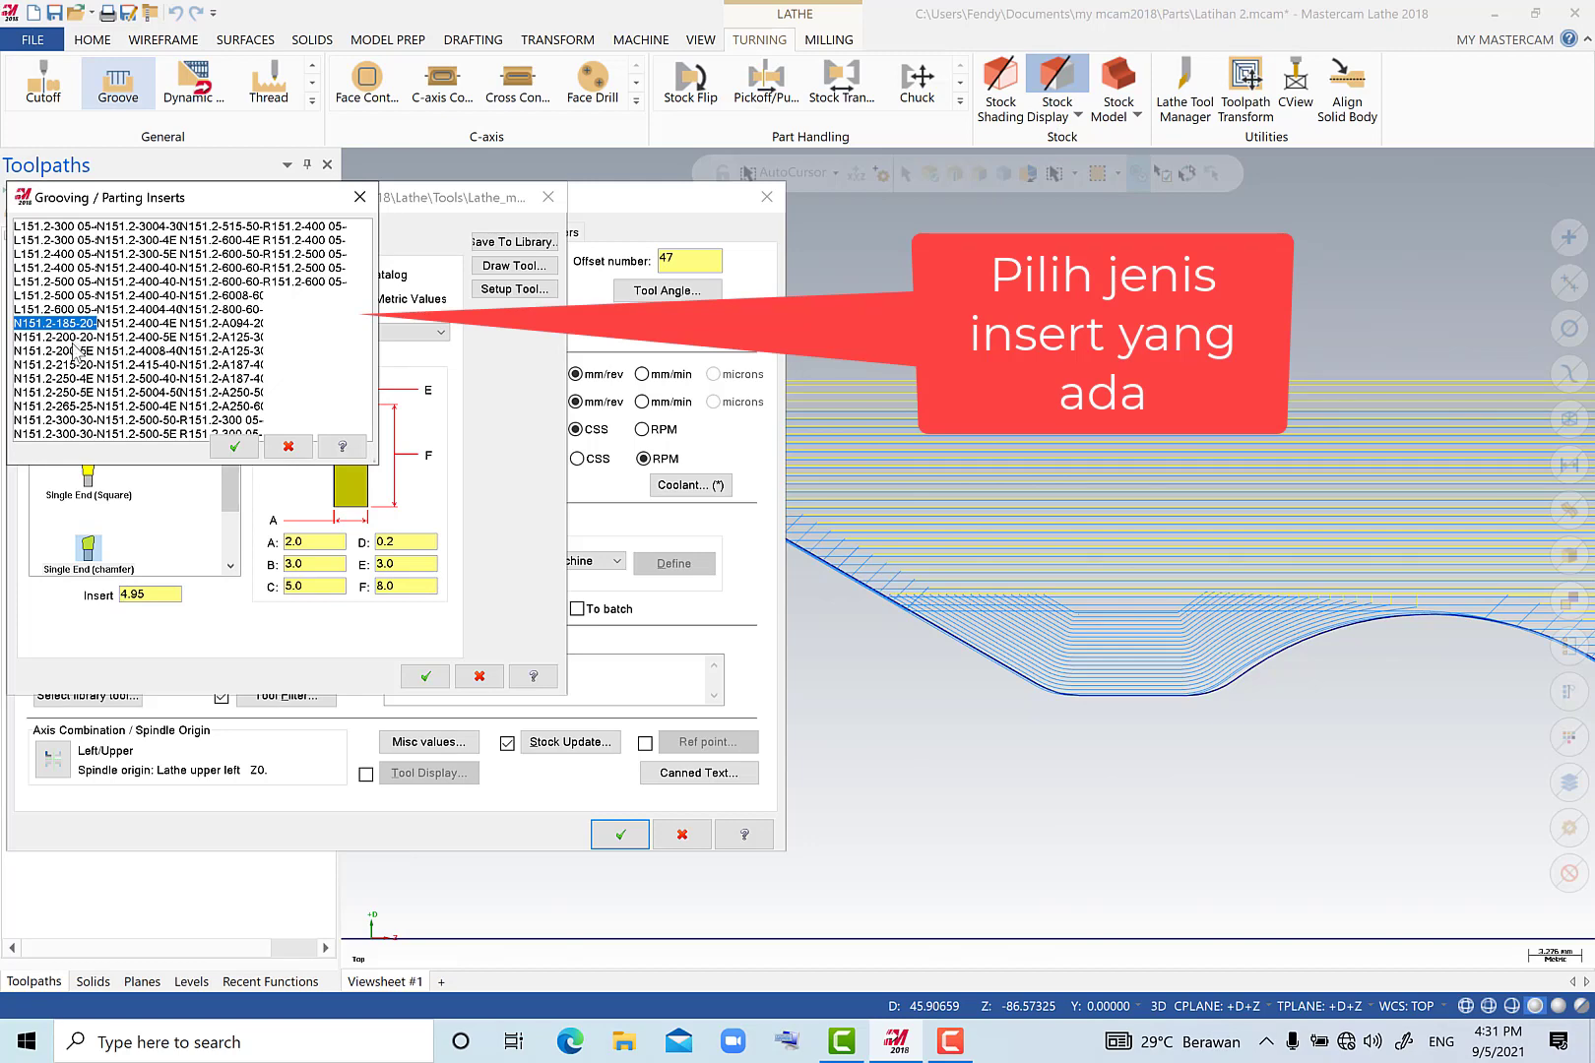
double_click(74, 339)
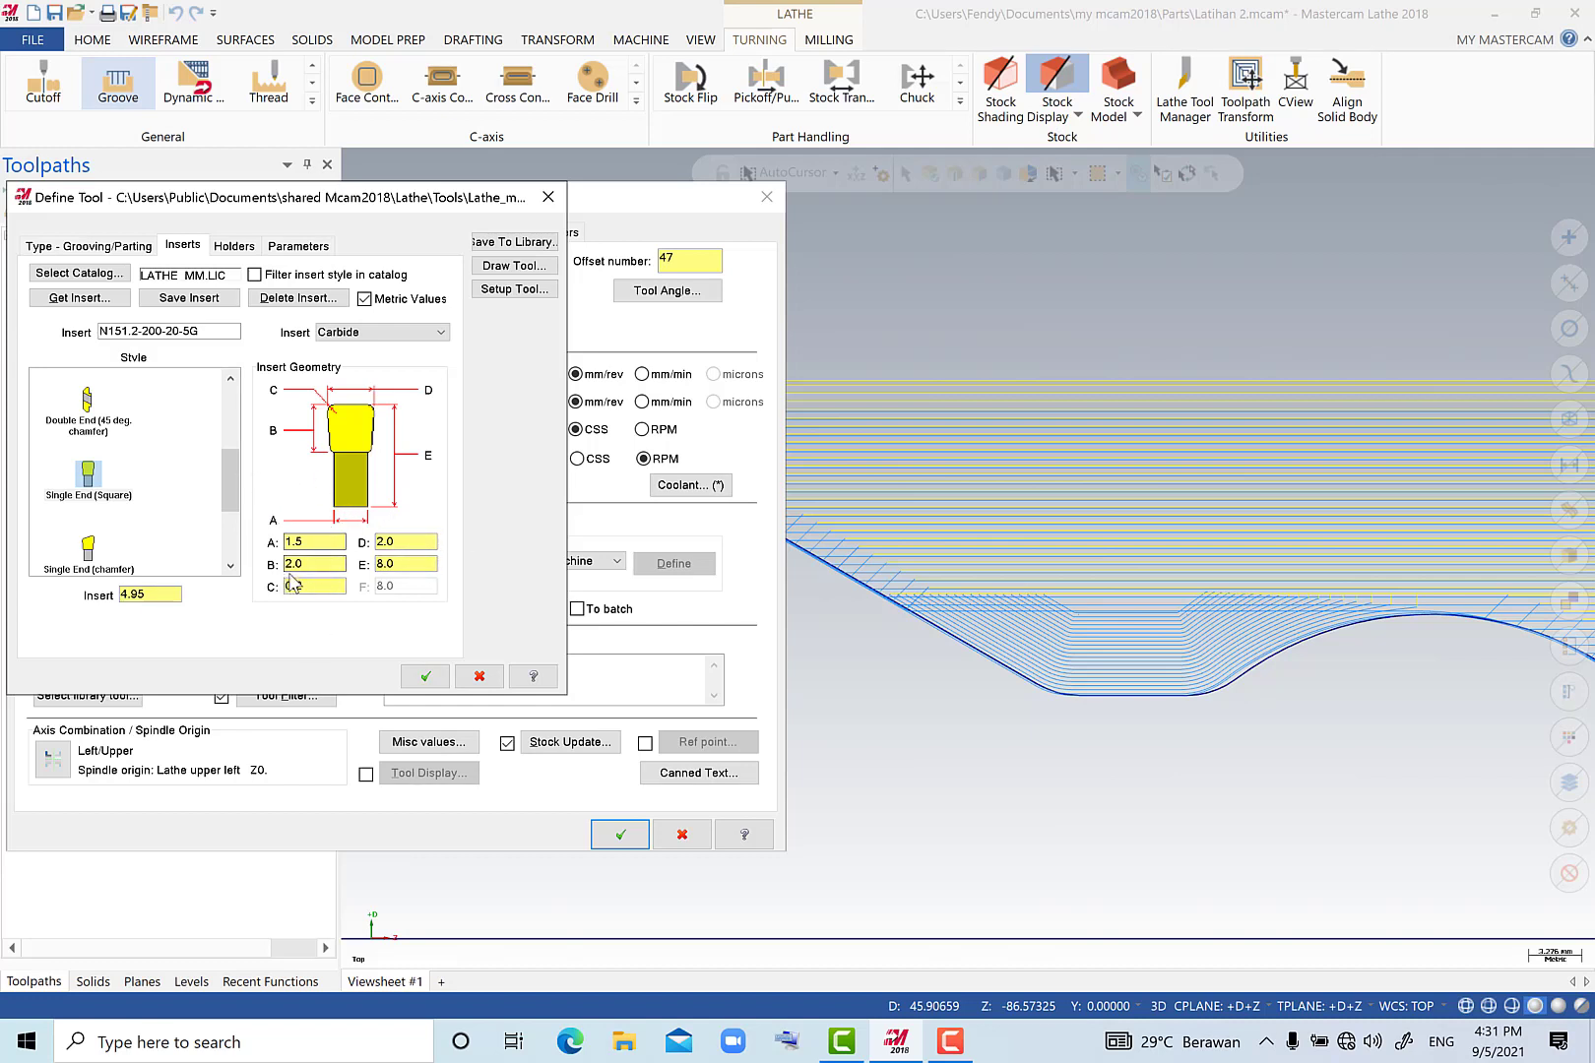
click(423, 678)
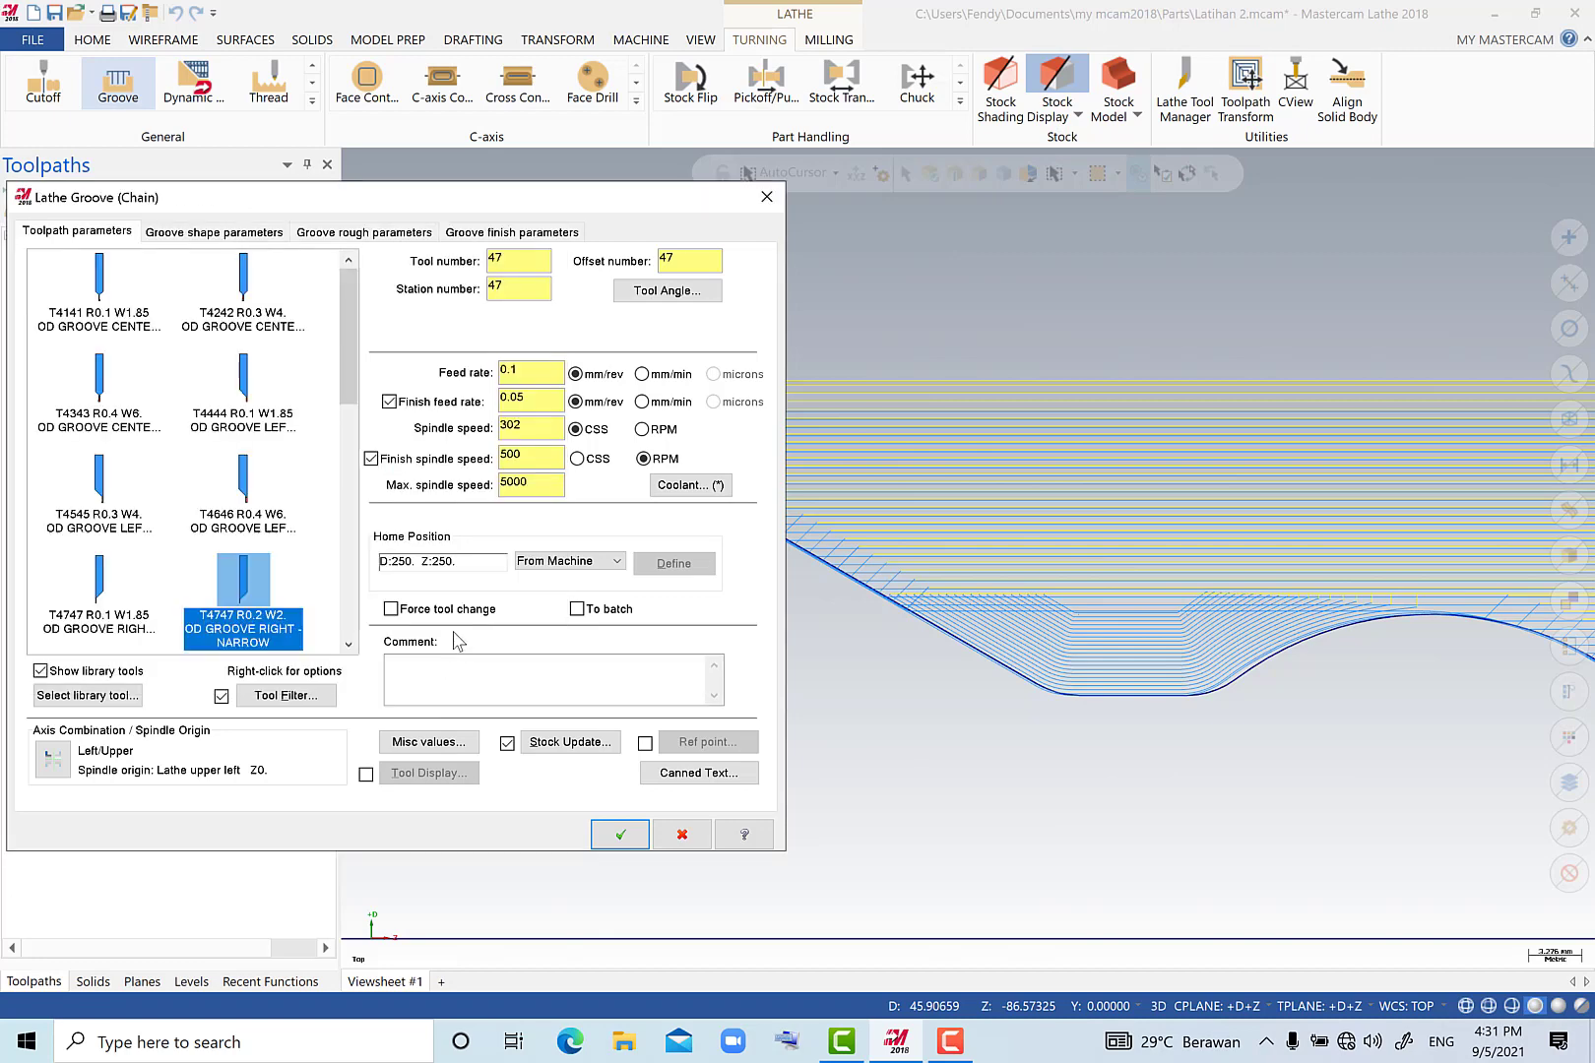
Set the groove operation's tool number, station number and offset number to 4.
double_click(510, 260)
text(4)
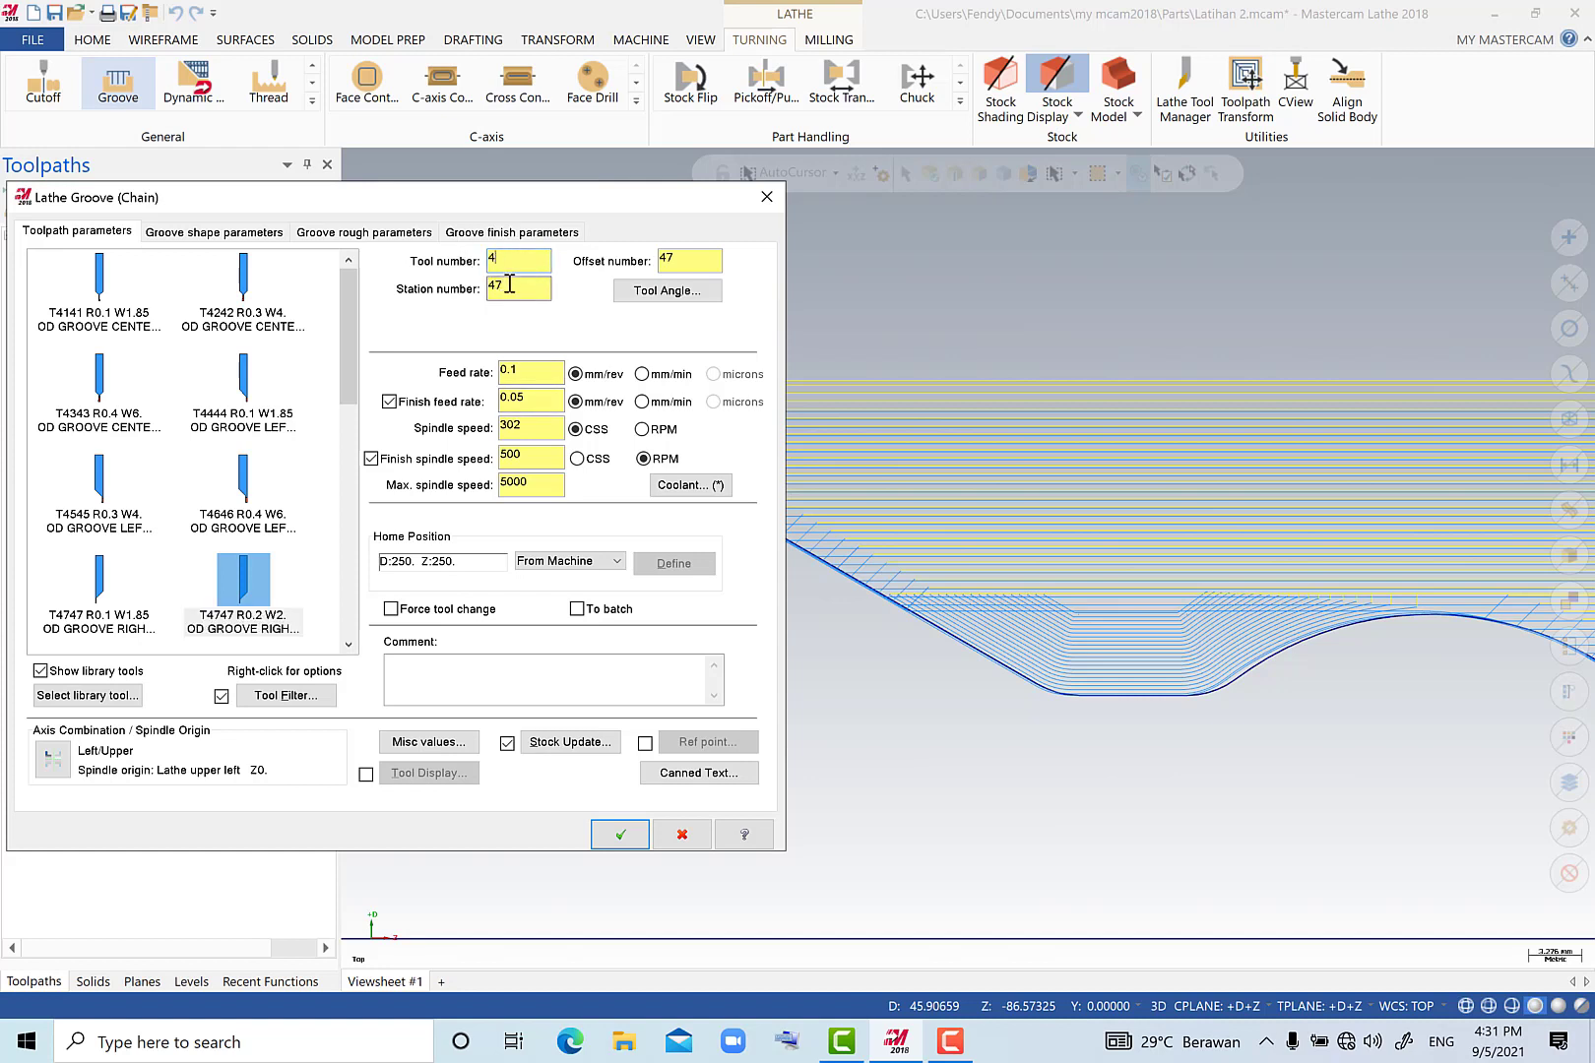
drag(509, 285, 488, 293)
text(4)
drag(681, 259, 639, 254)
text(4)
Set the feed rate to 0.05 mm/rev, spindle speed to 1000 RPM and finish spindle speed to 1200, and enter the maximum spindle speed.
click(563, 379)
click(660, 434)
drag(553, 430, 469, 433)
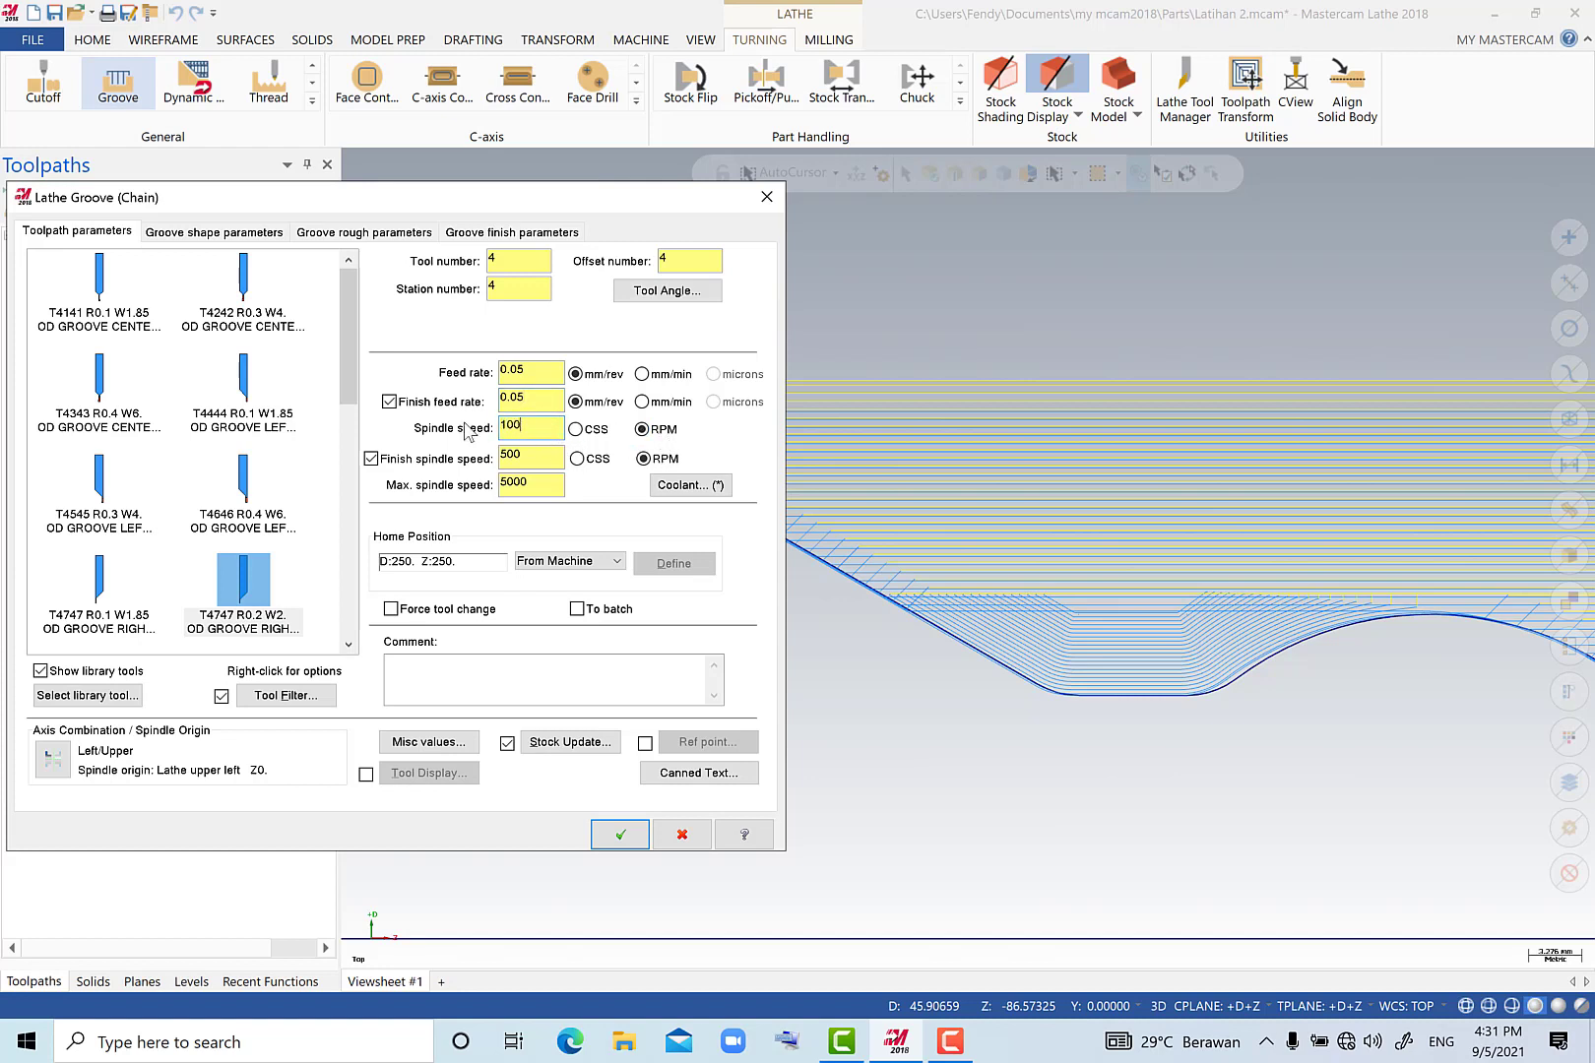
drag(532, 456, 493, 459)
drag(557, 485, 484, 480)
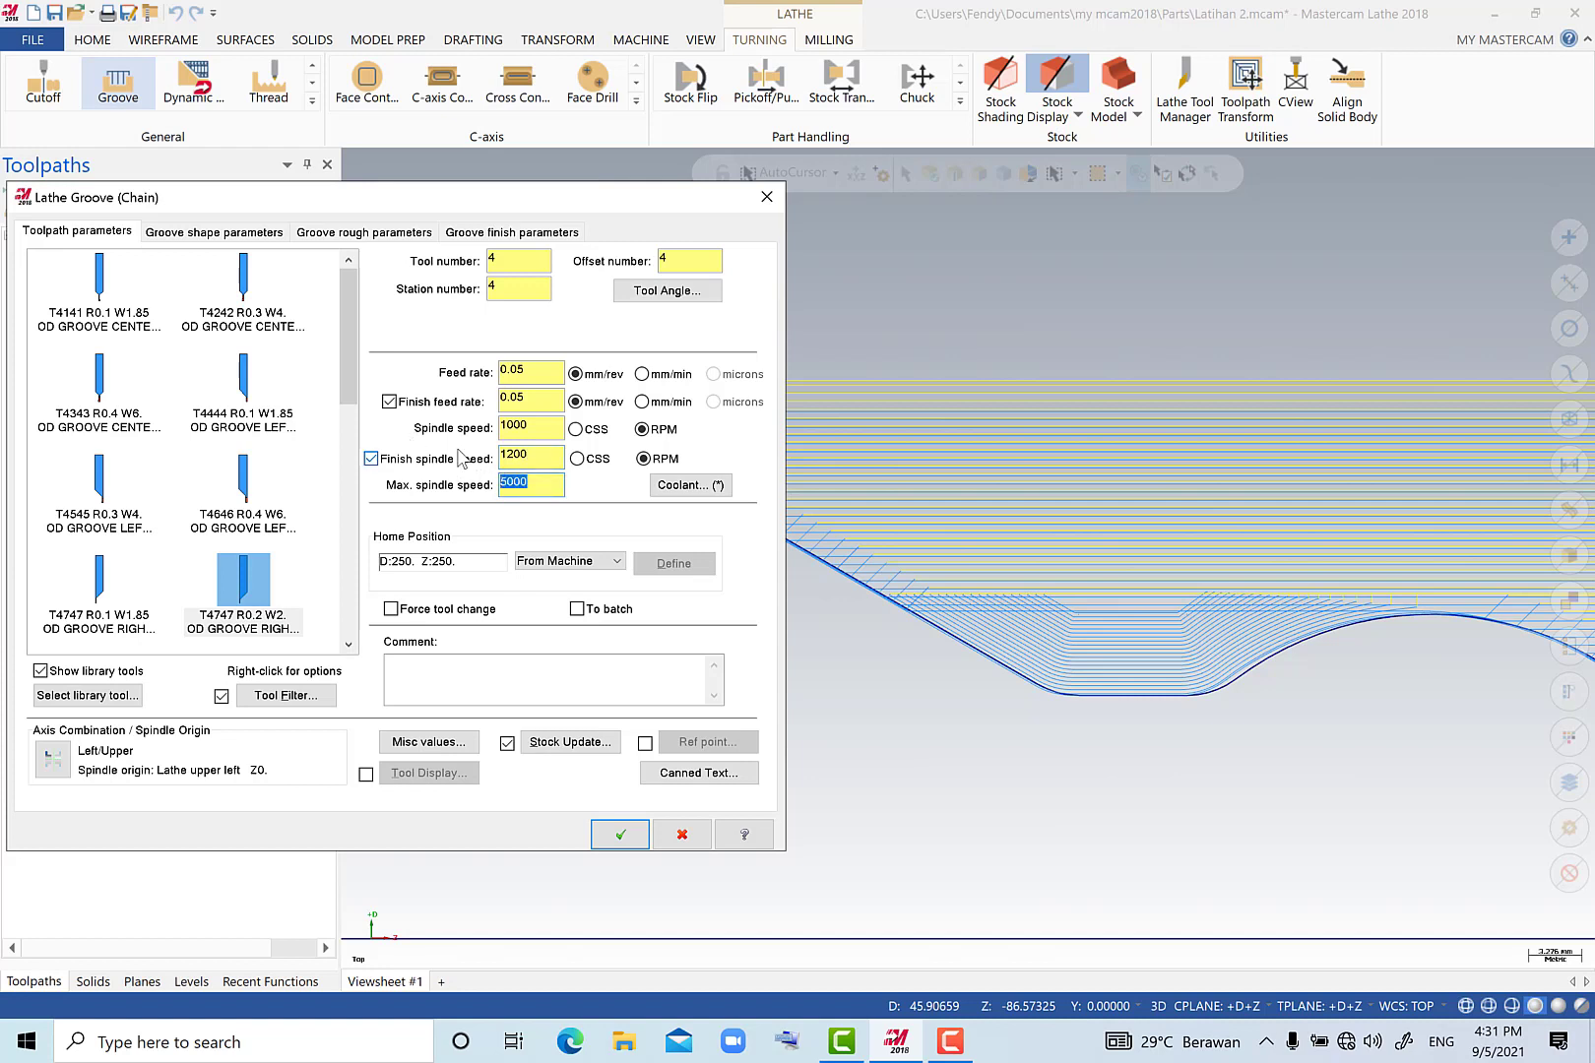
text(2)
Enable depth cuts for the groove roughing with a depth per pass of 0.5.
click(198, 236)
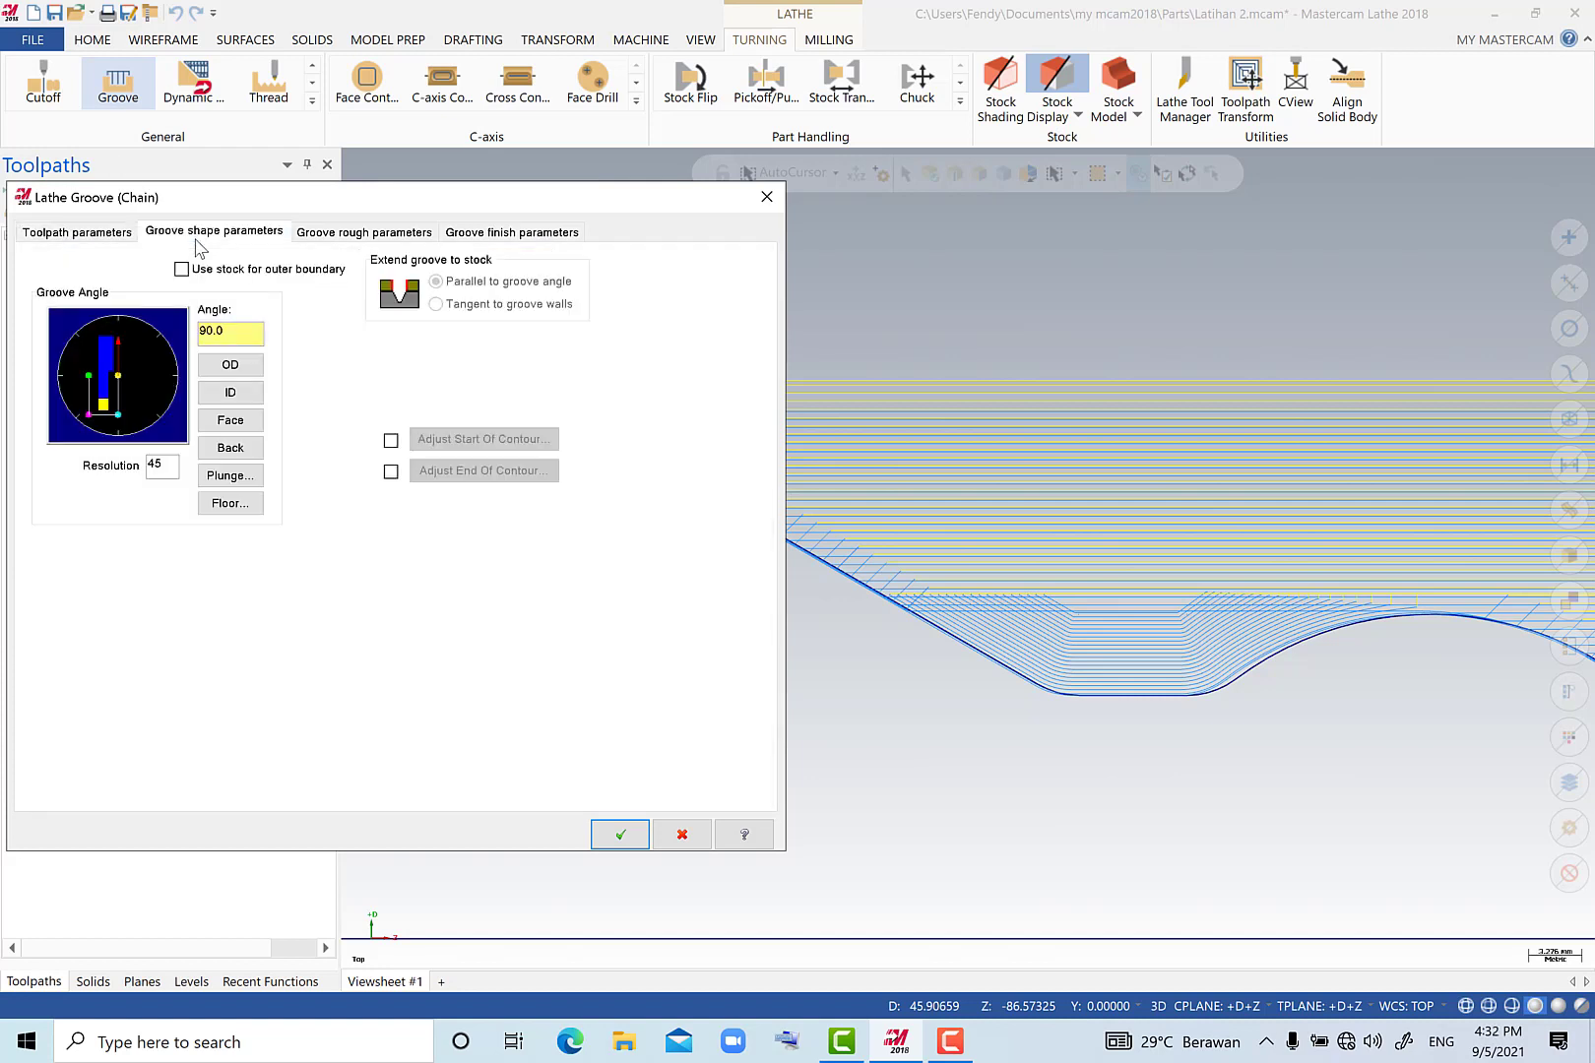
click(338, 234)
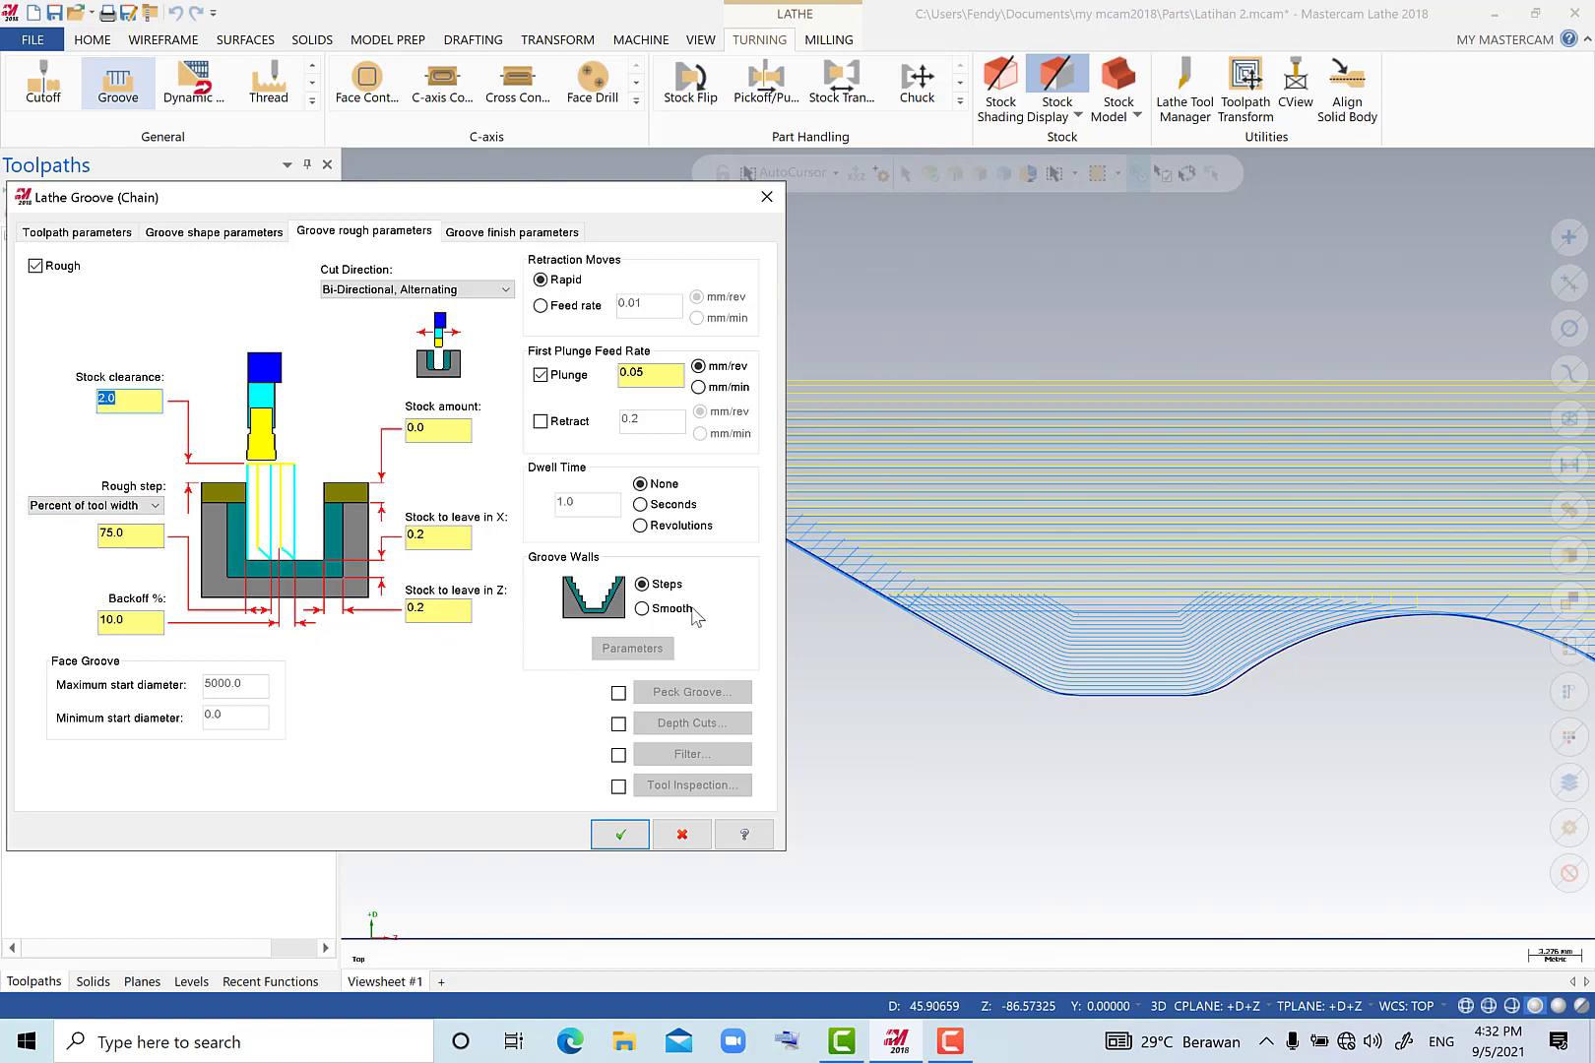
click(618, 723)
click(662, 726)
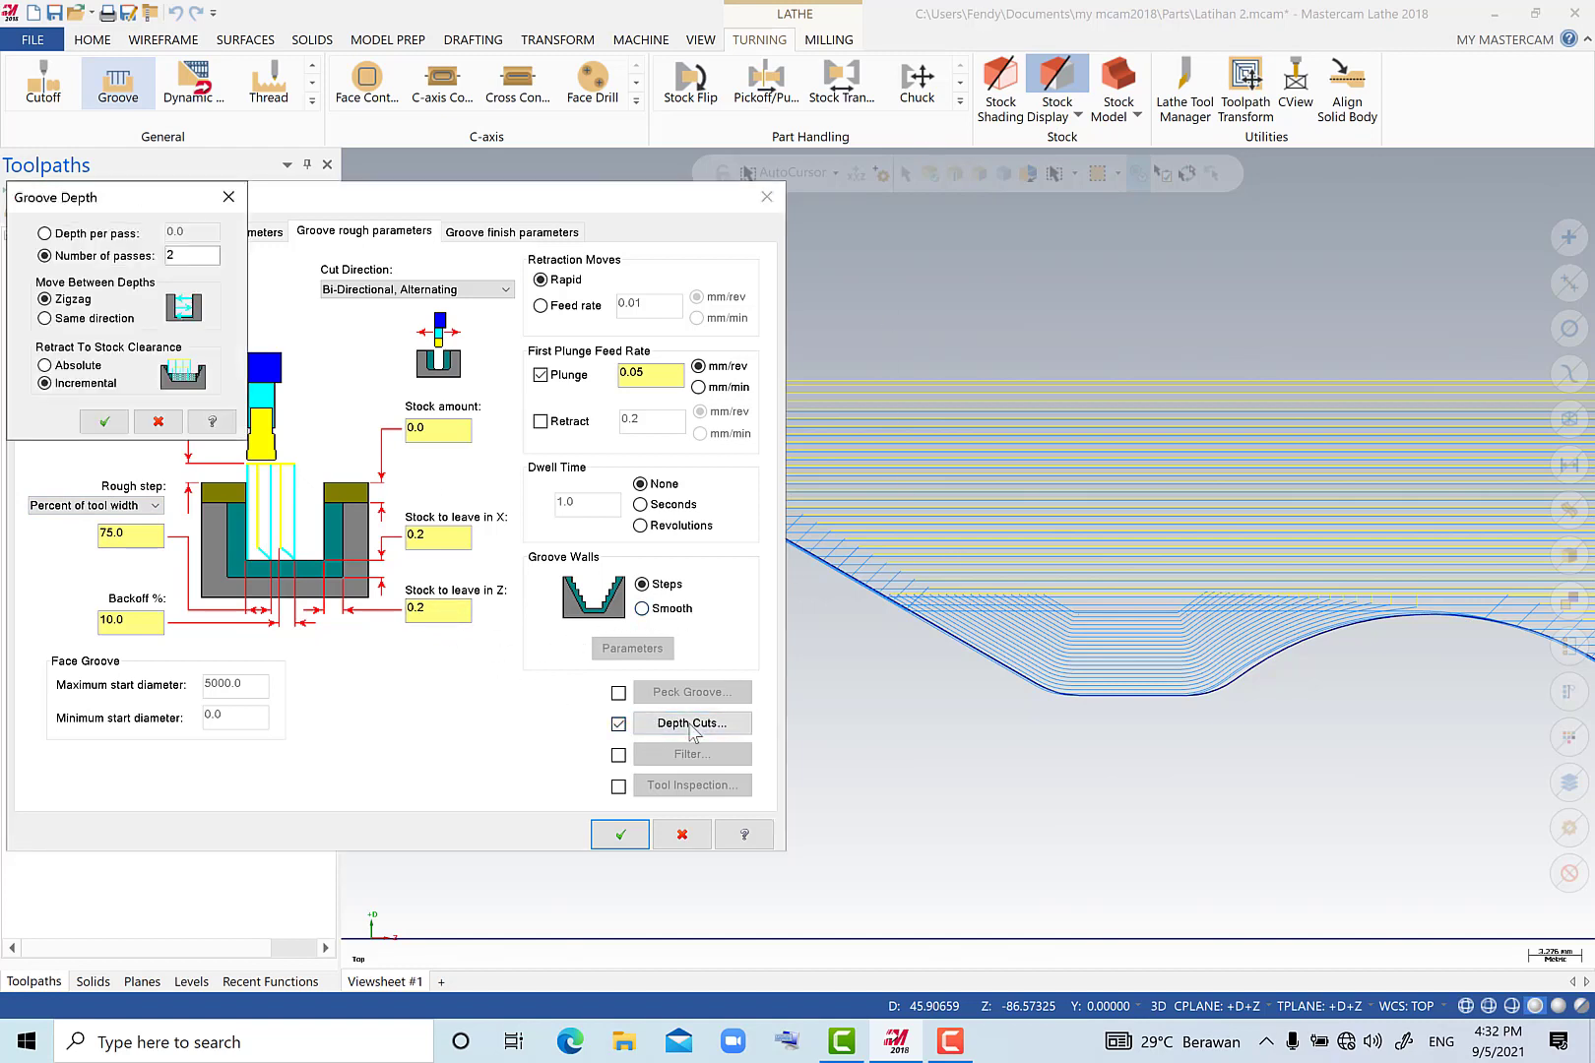
click(94, 236)
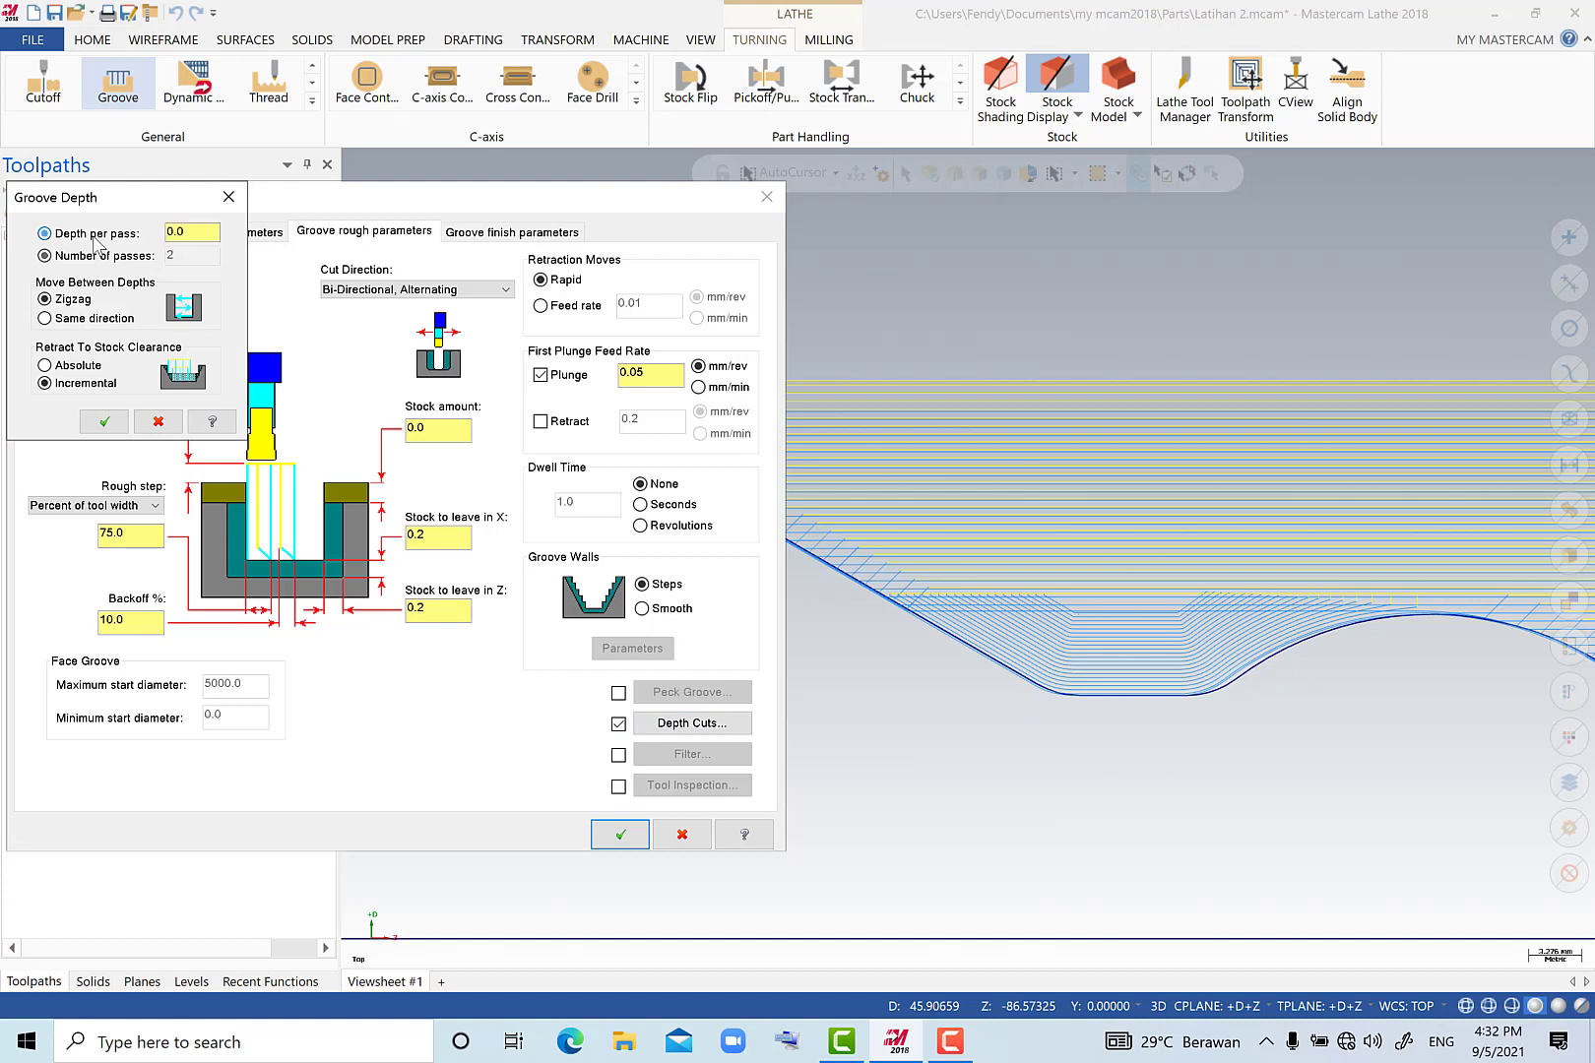
click(193, 230)
click(105, 421)
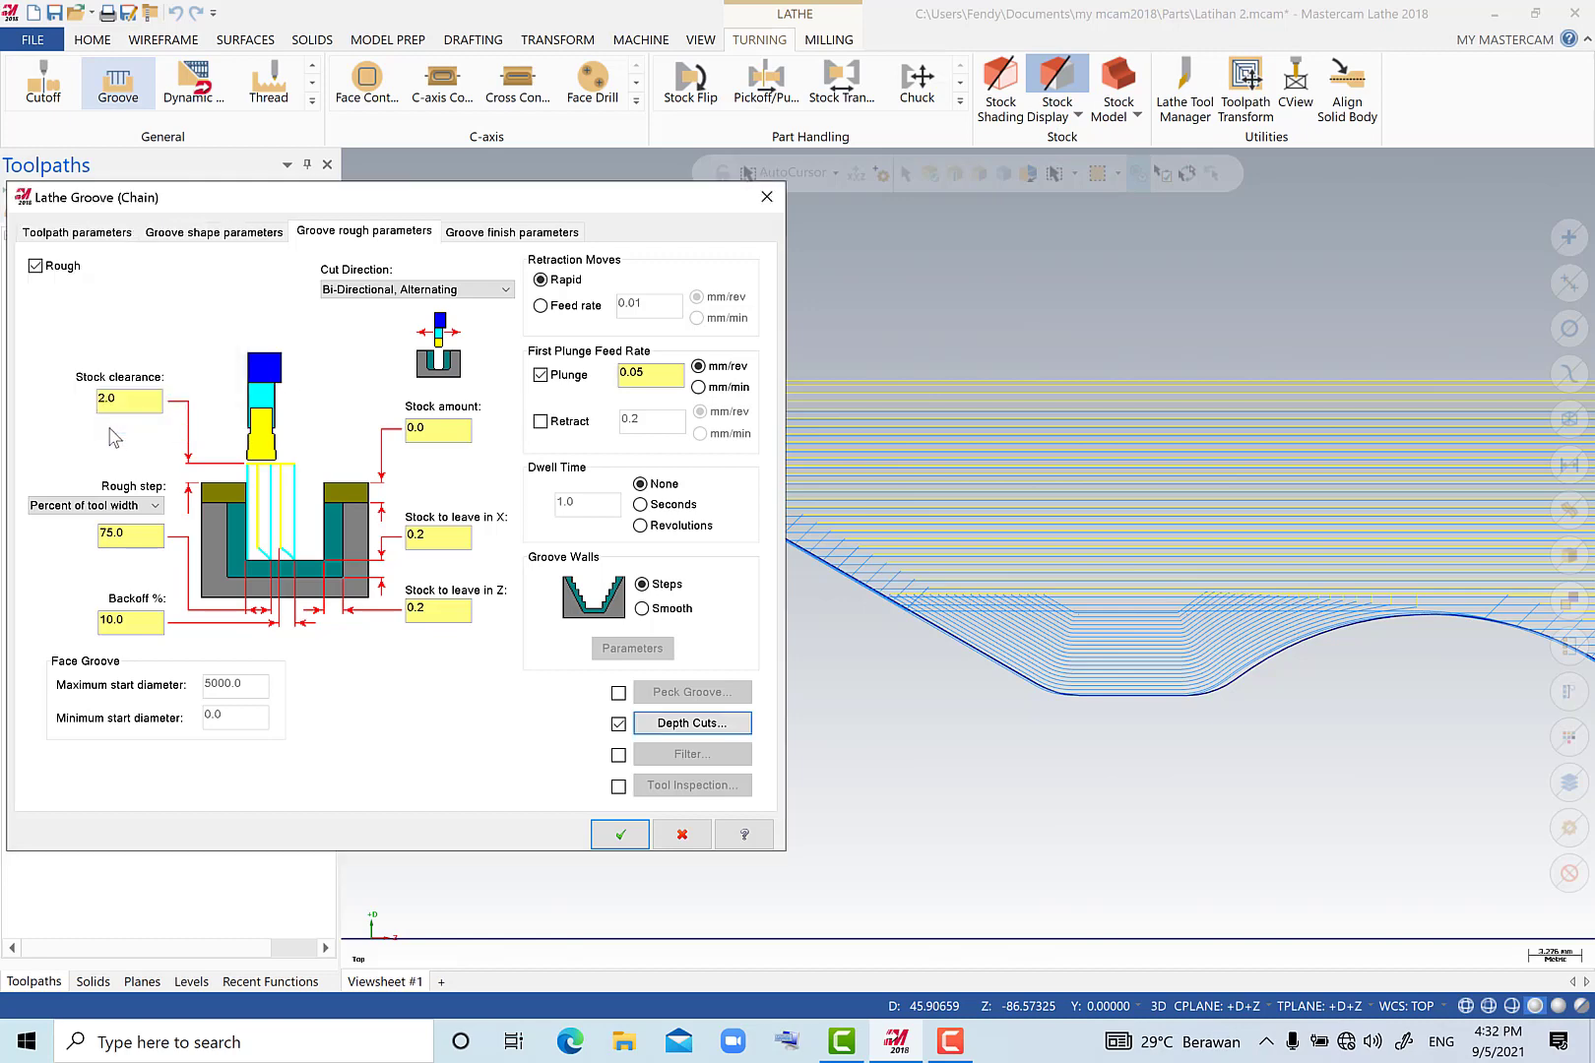
Review the groove finish and rough parameters and generate the groove toolpath.
click(519, 234)
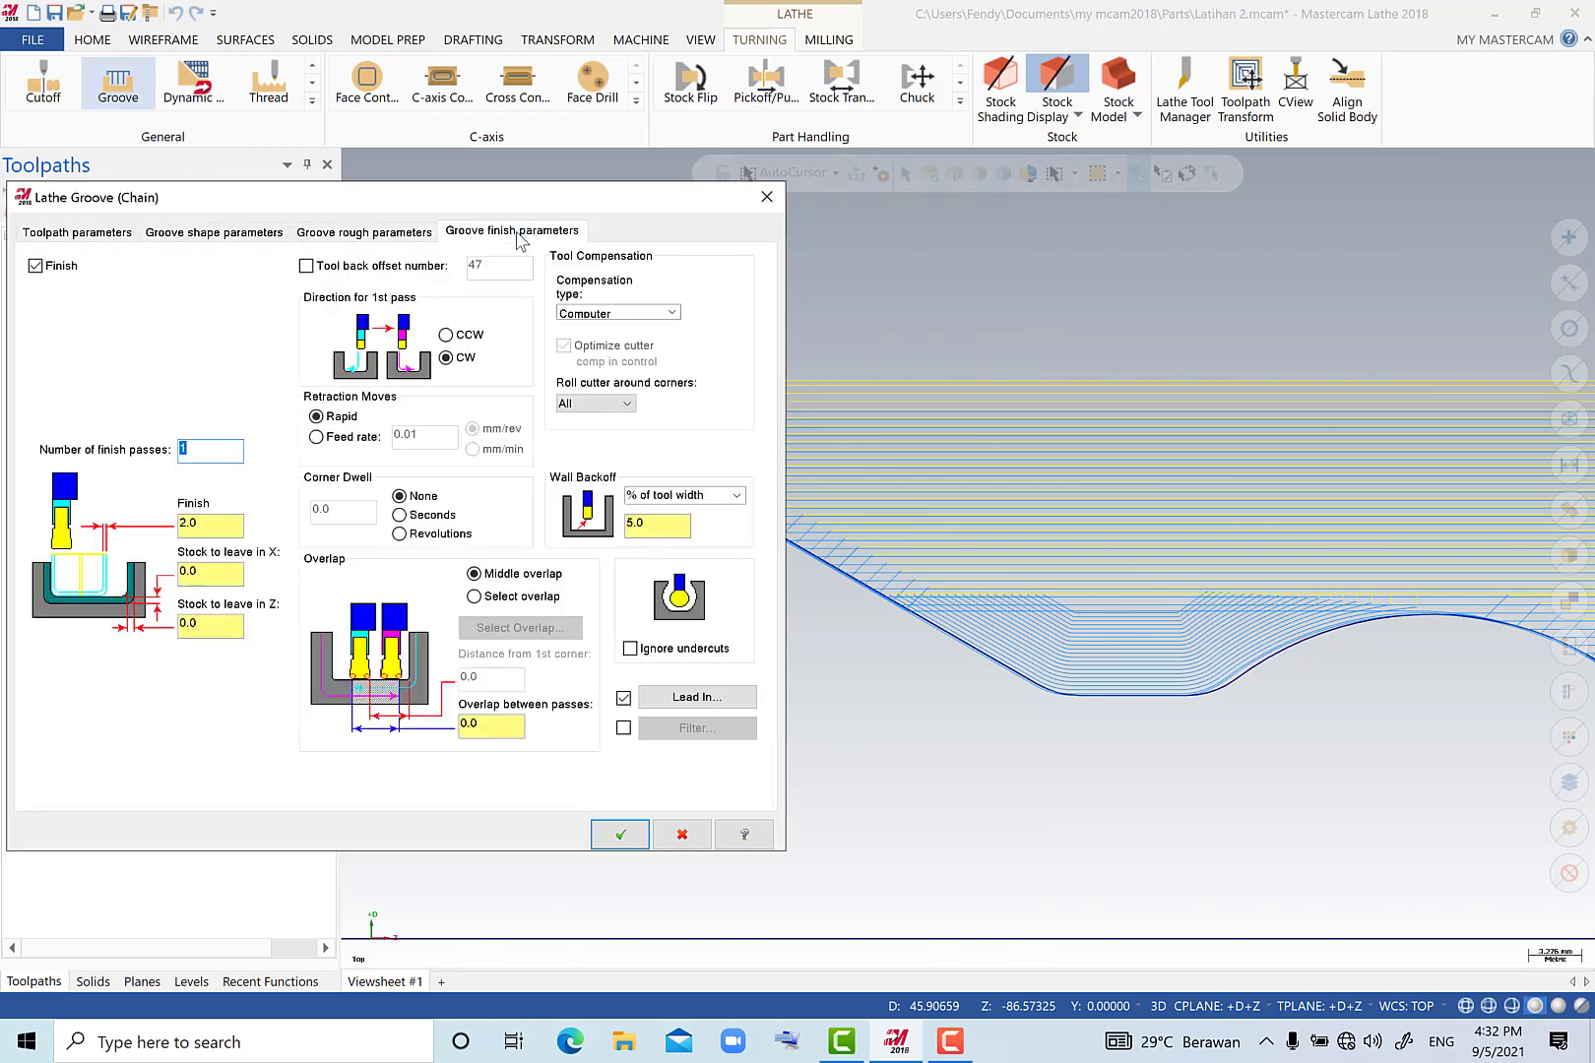
click(425, 235)
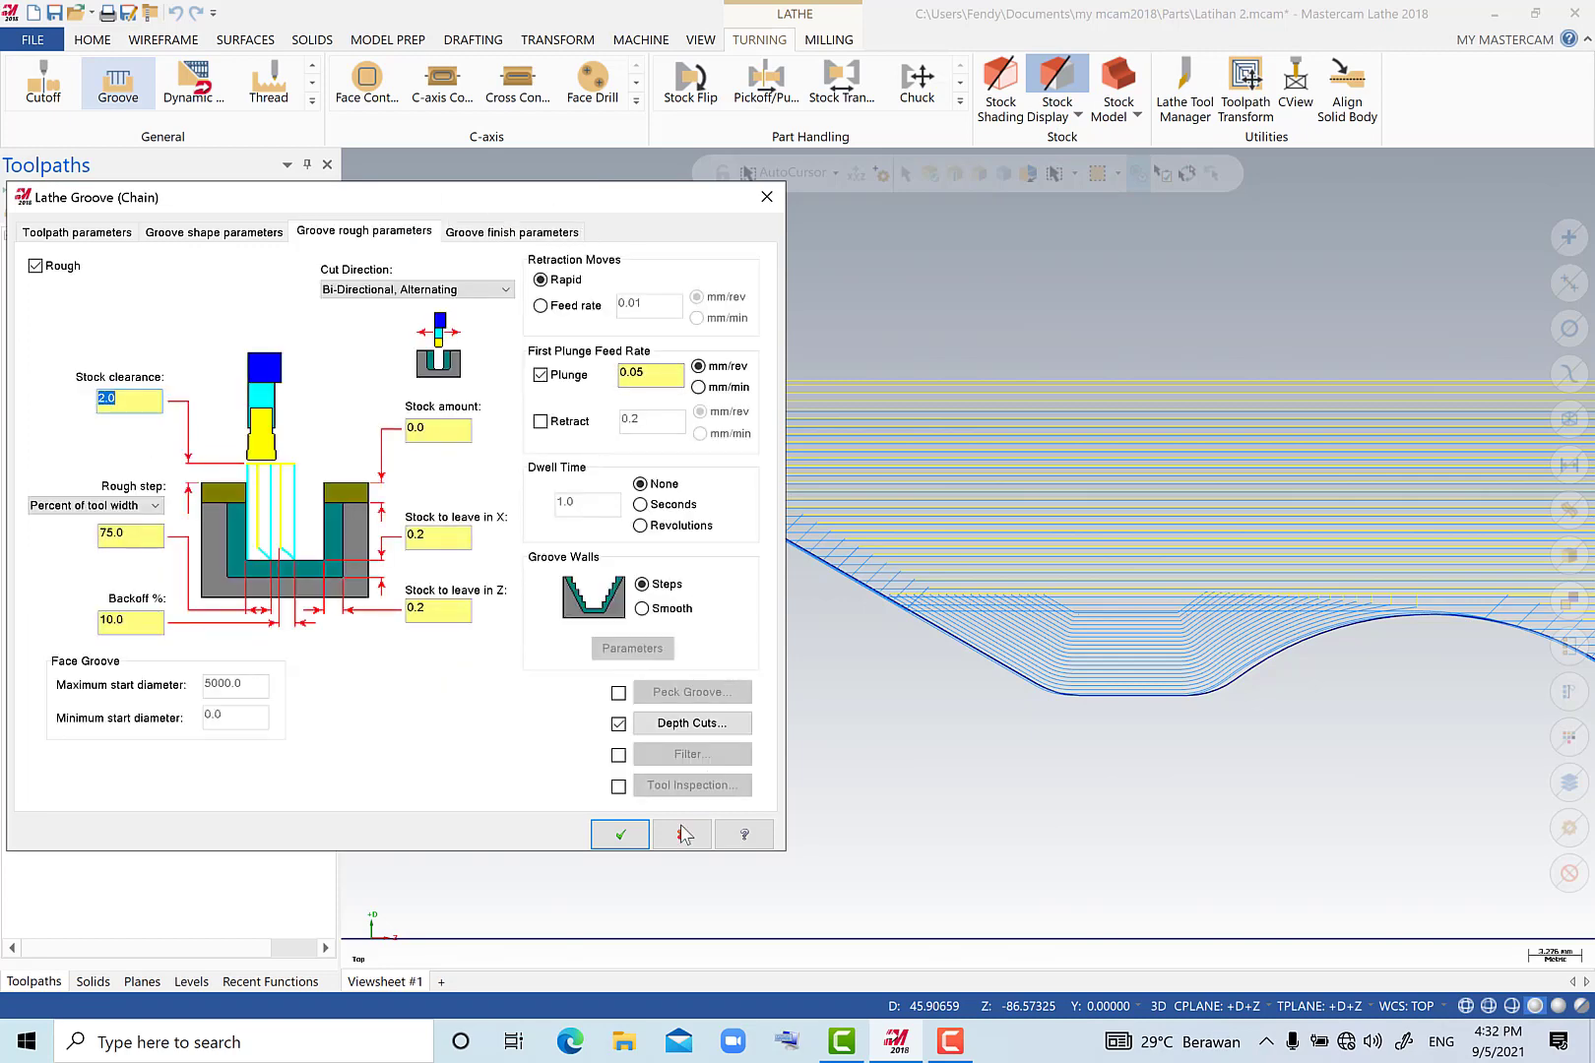
click(620, 835)
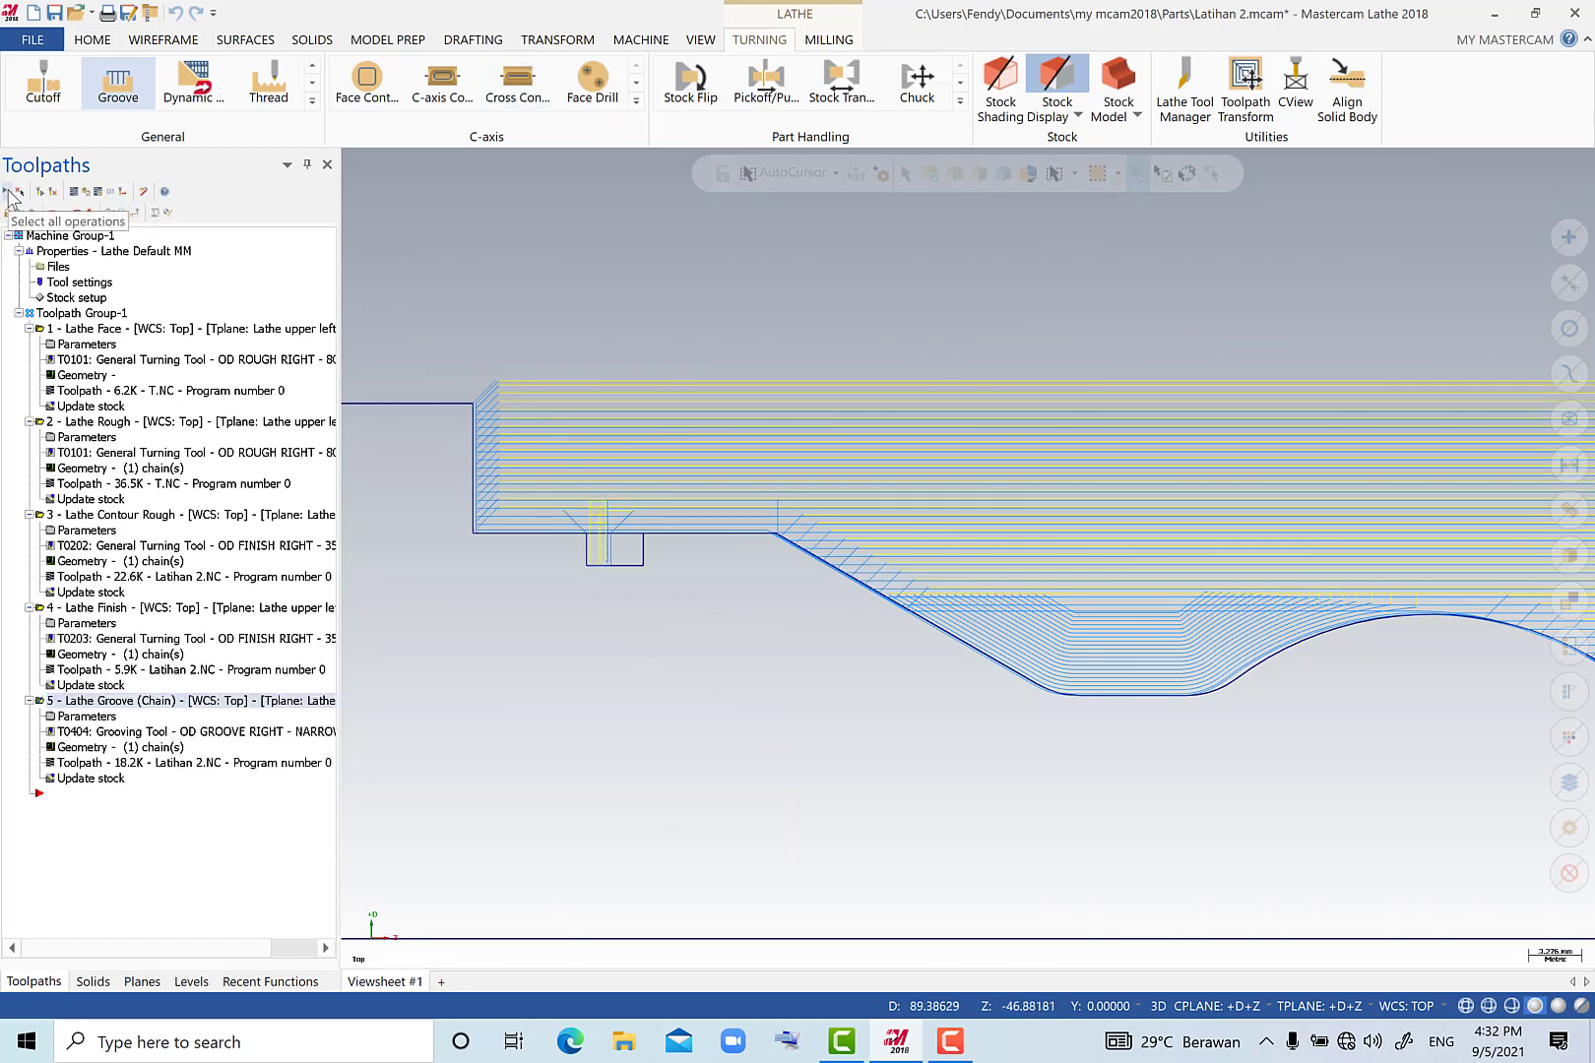
Verify all five lathe operations in the simulator and play the cutting simulation to examine the material removal.
click(86, 193)
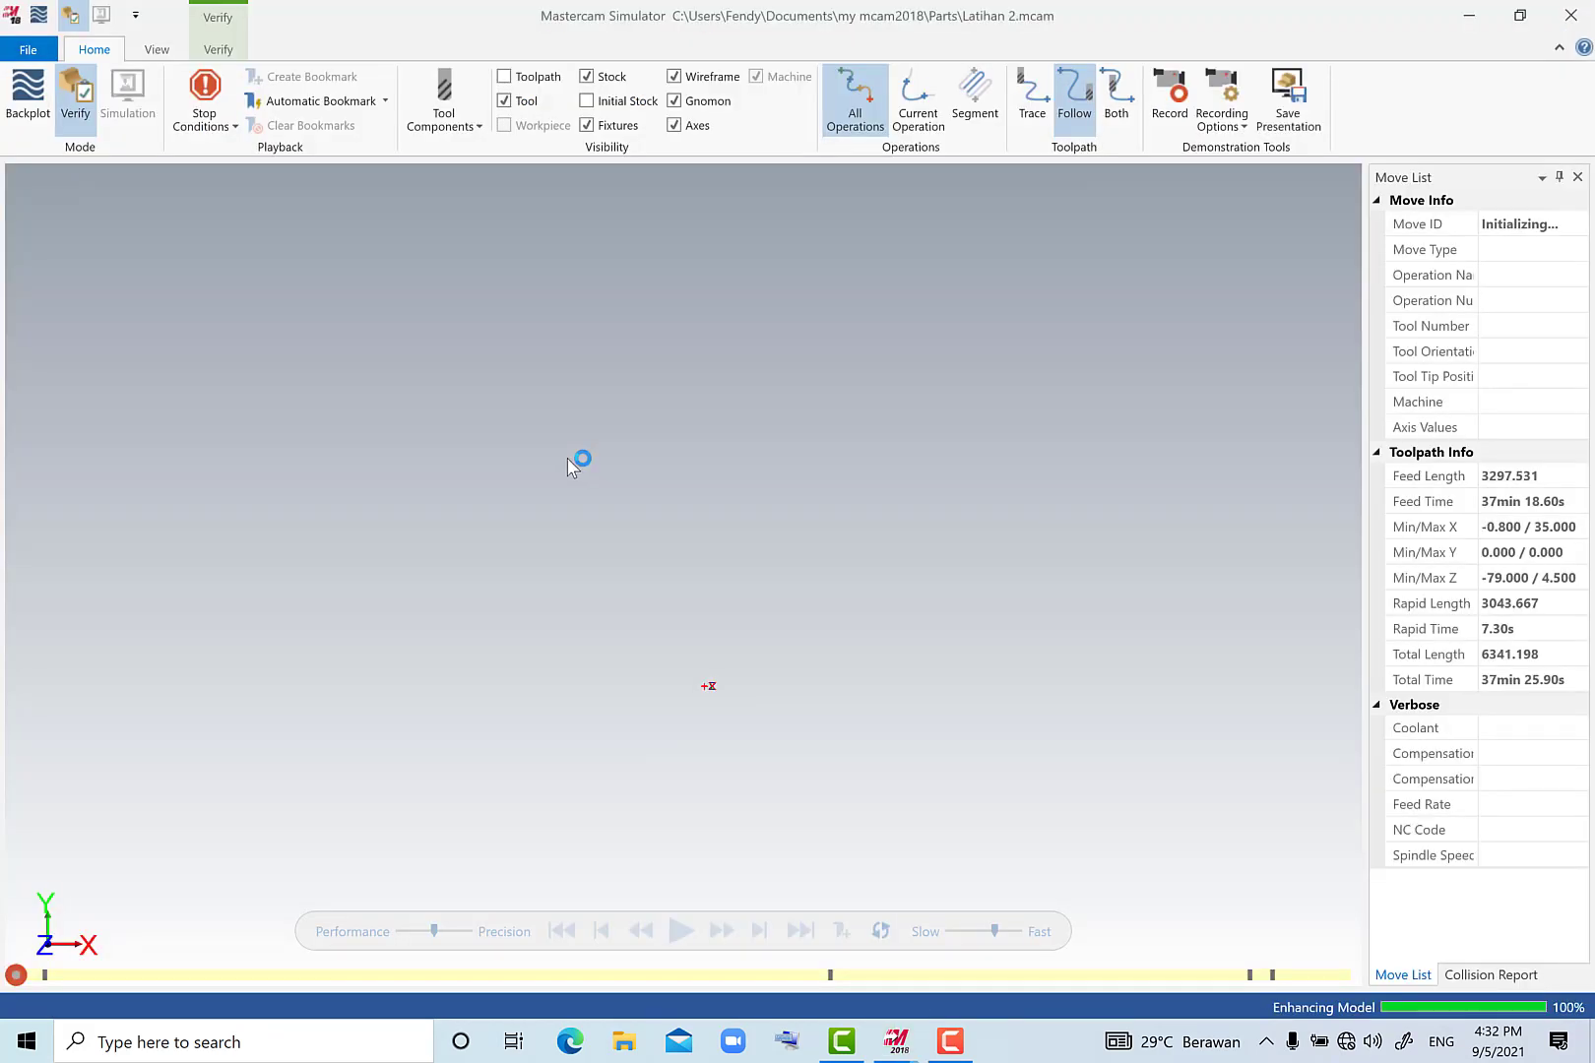
scroll(694, 511, down, 6)
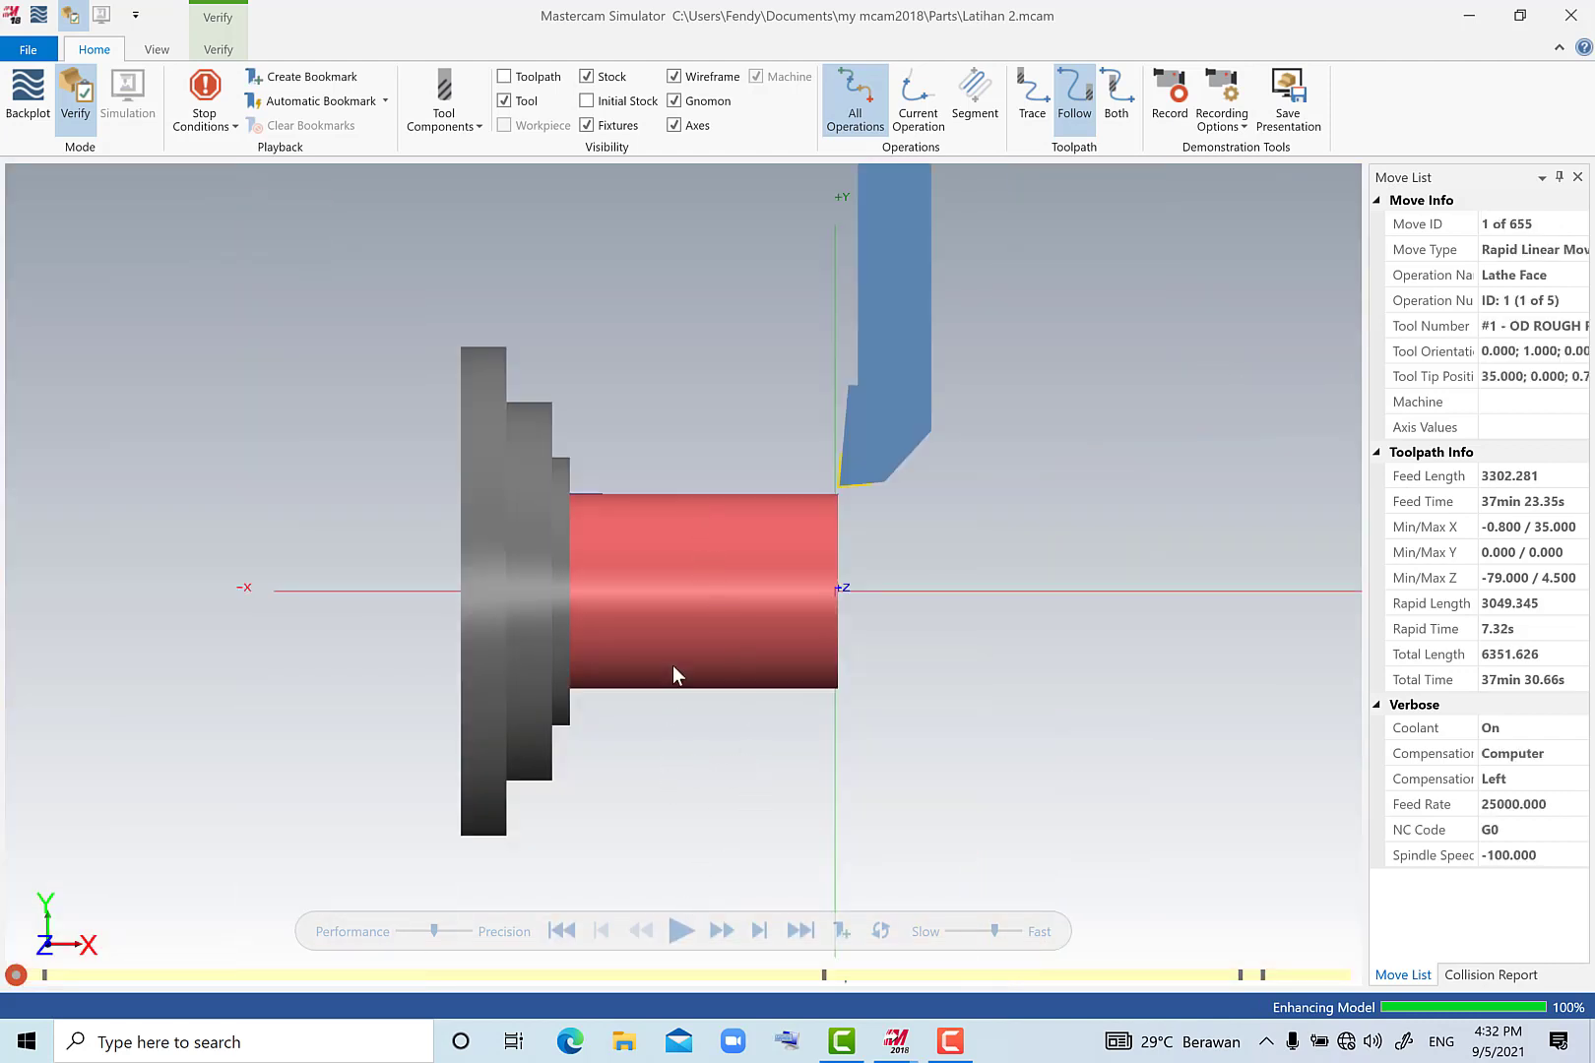
middle_drag(675, 580, 746, 716)
click(682, 935)
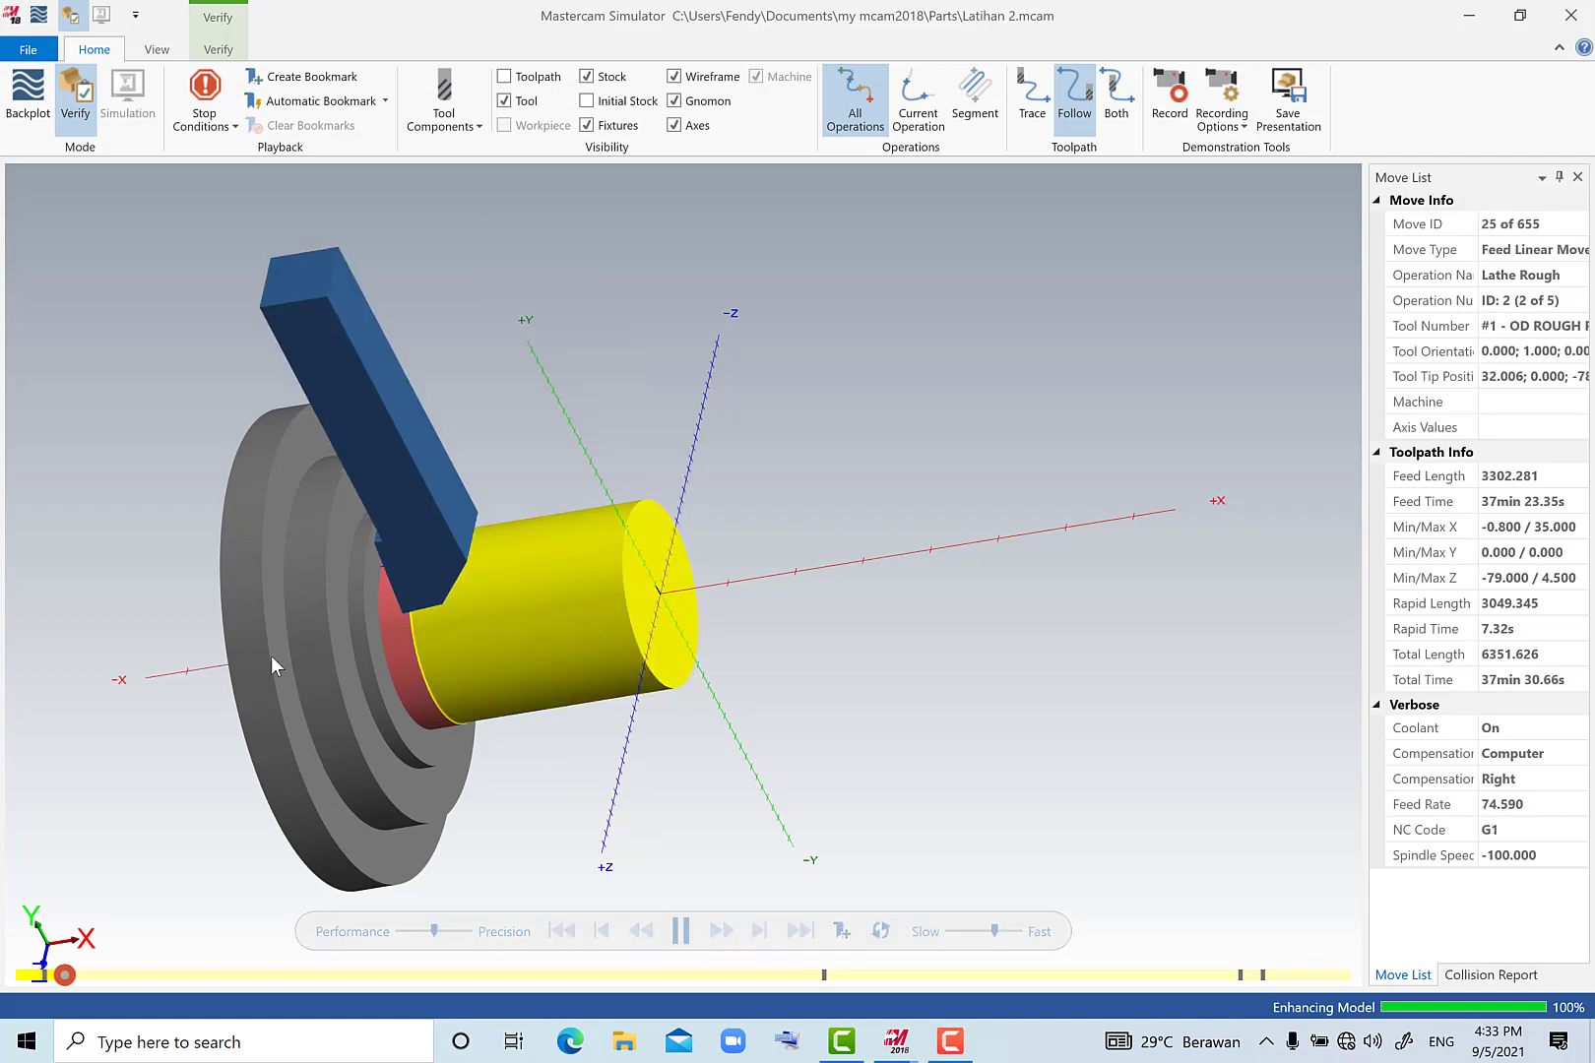
scroll(271, 654, up, 5)
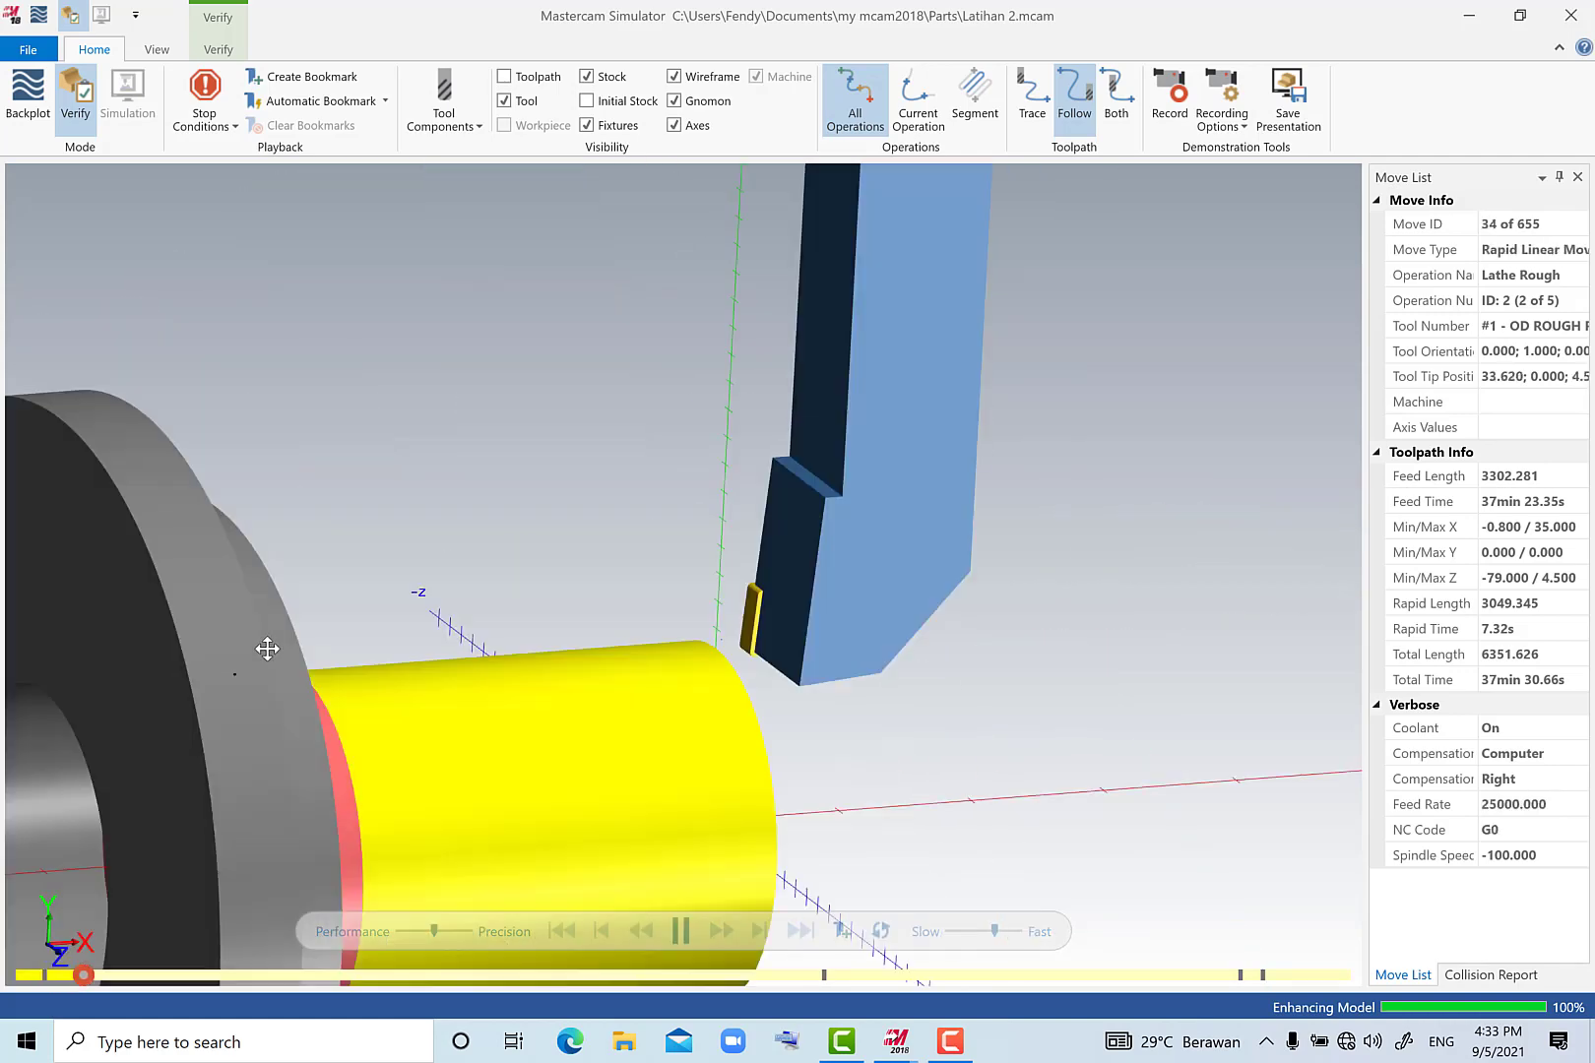
scroll(258, 650, down, 5)
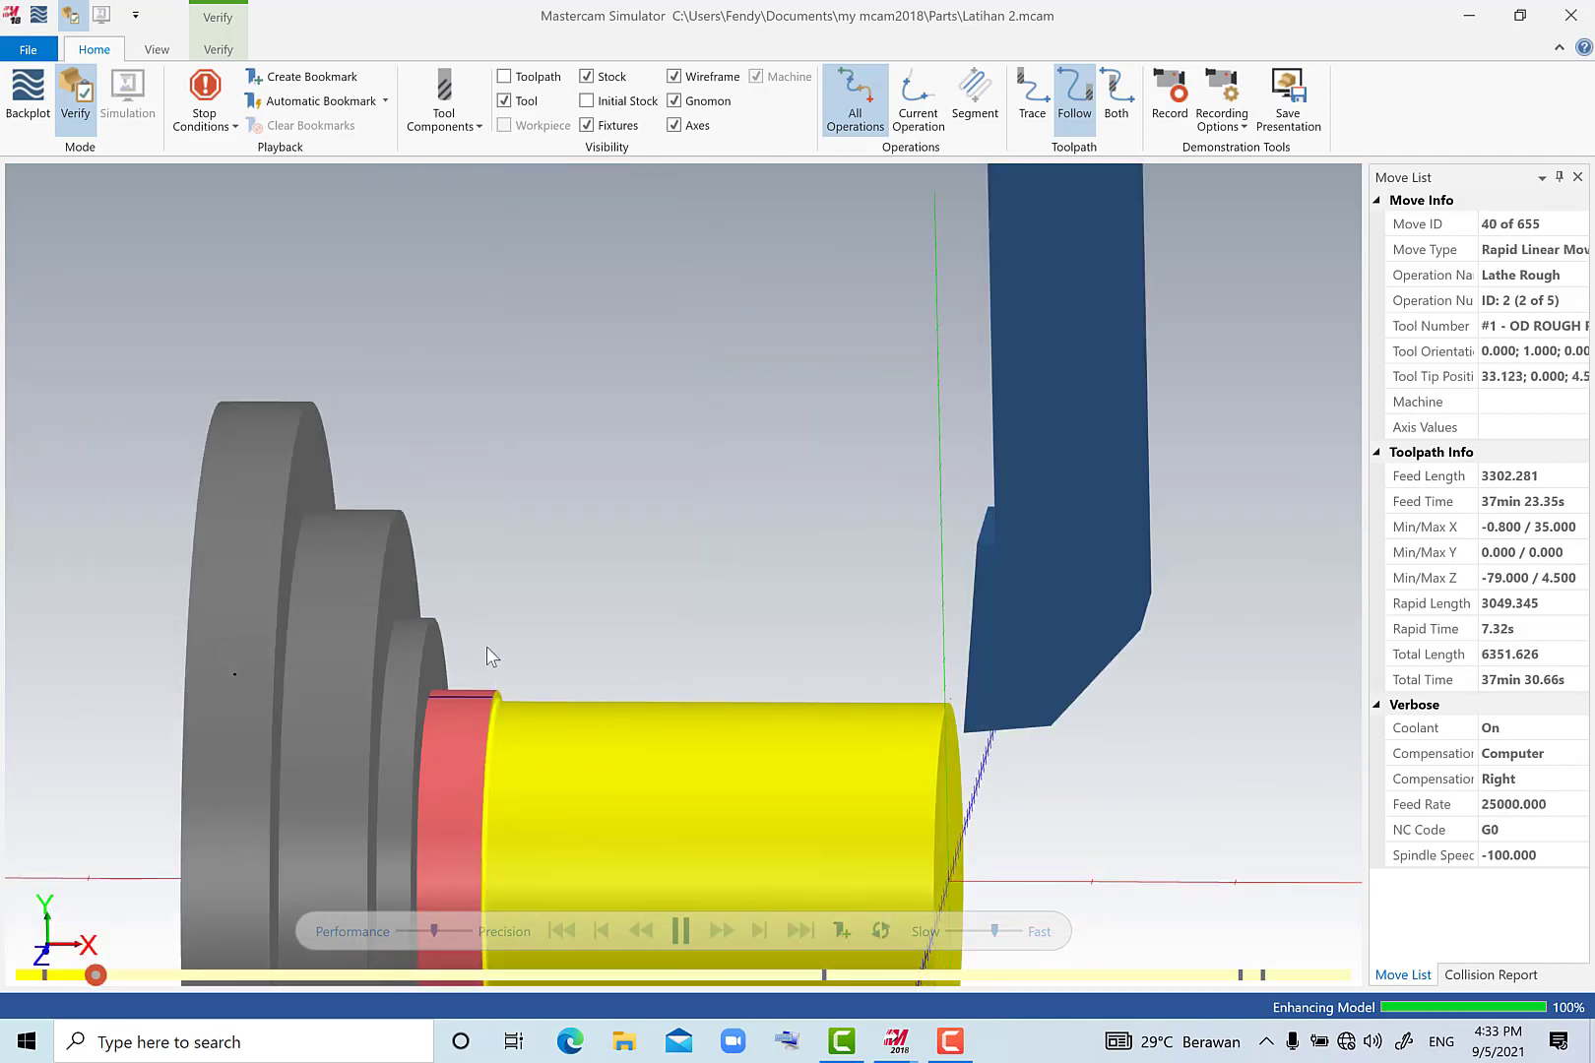
scroll(486, 648, down, 3)
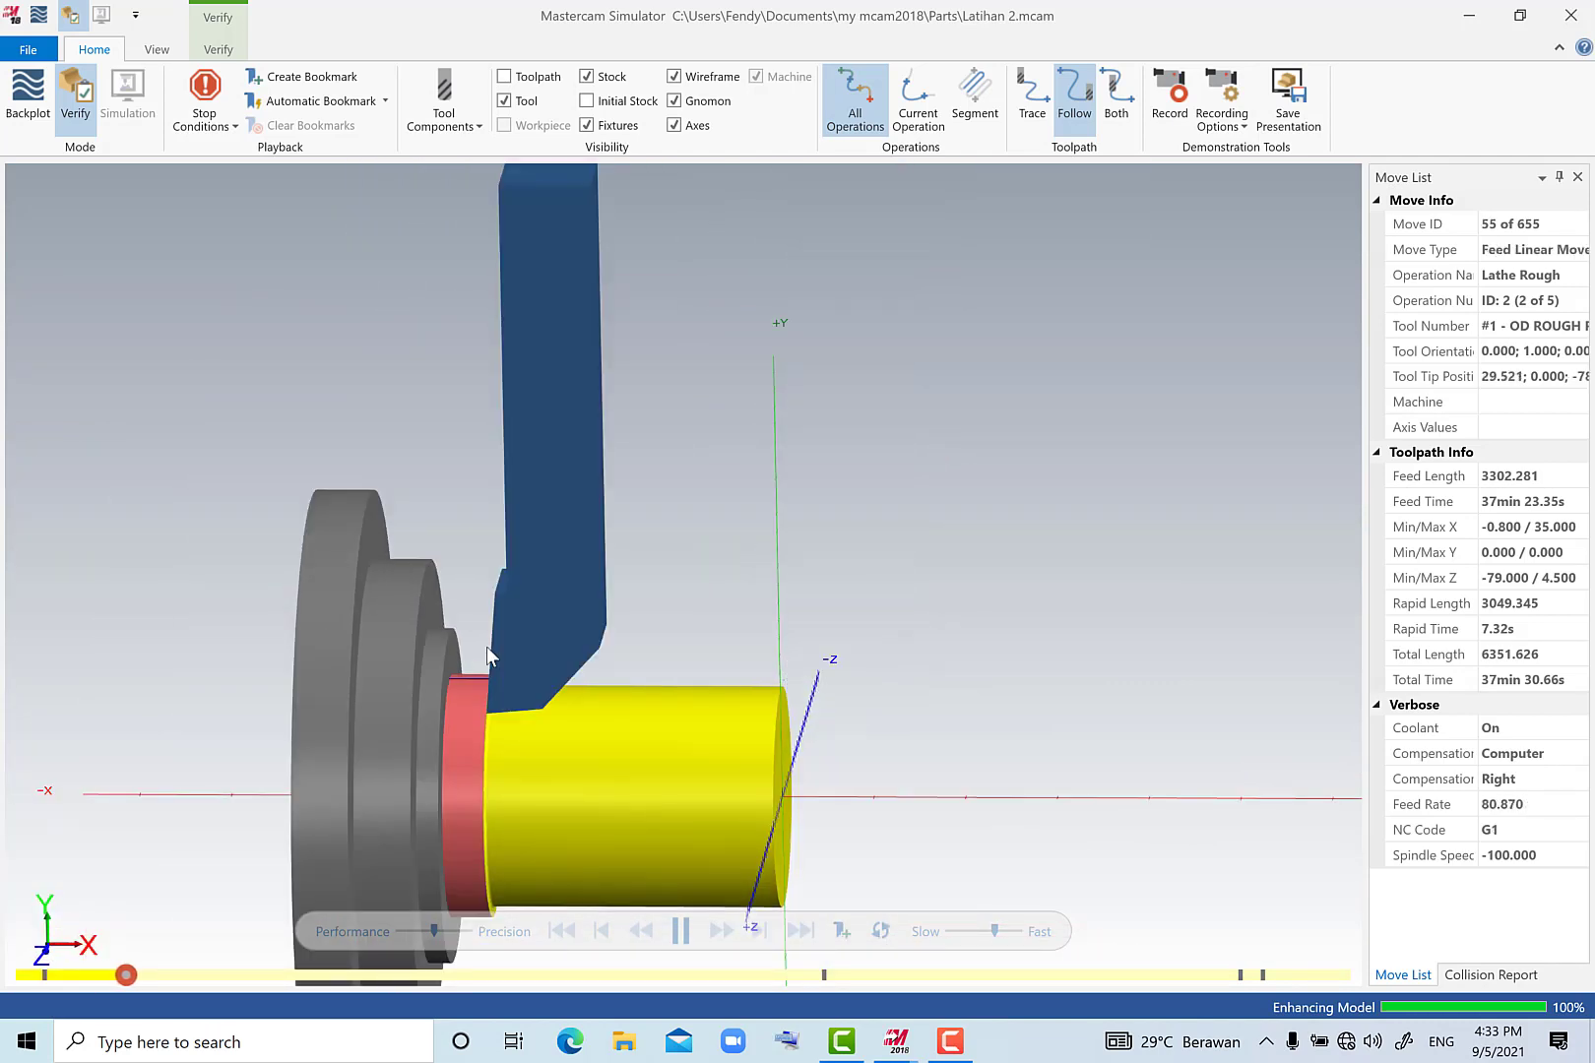
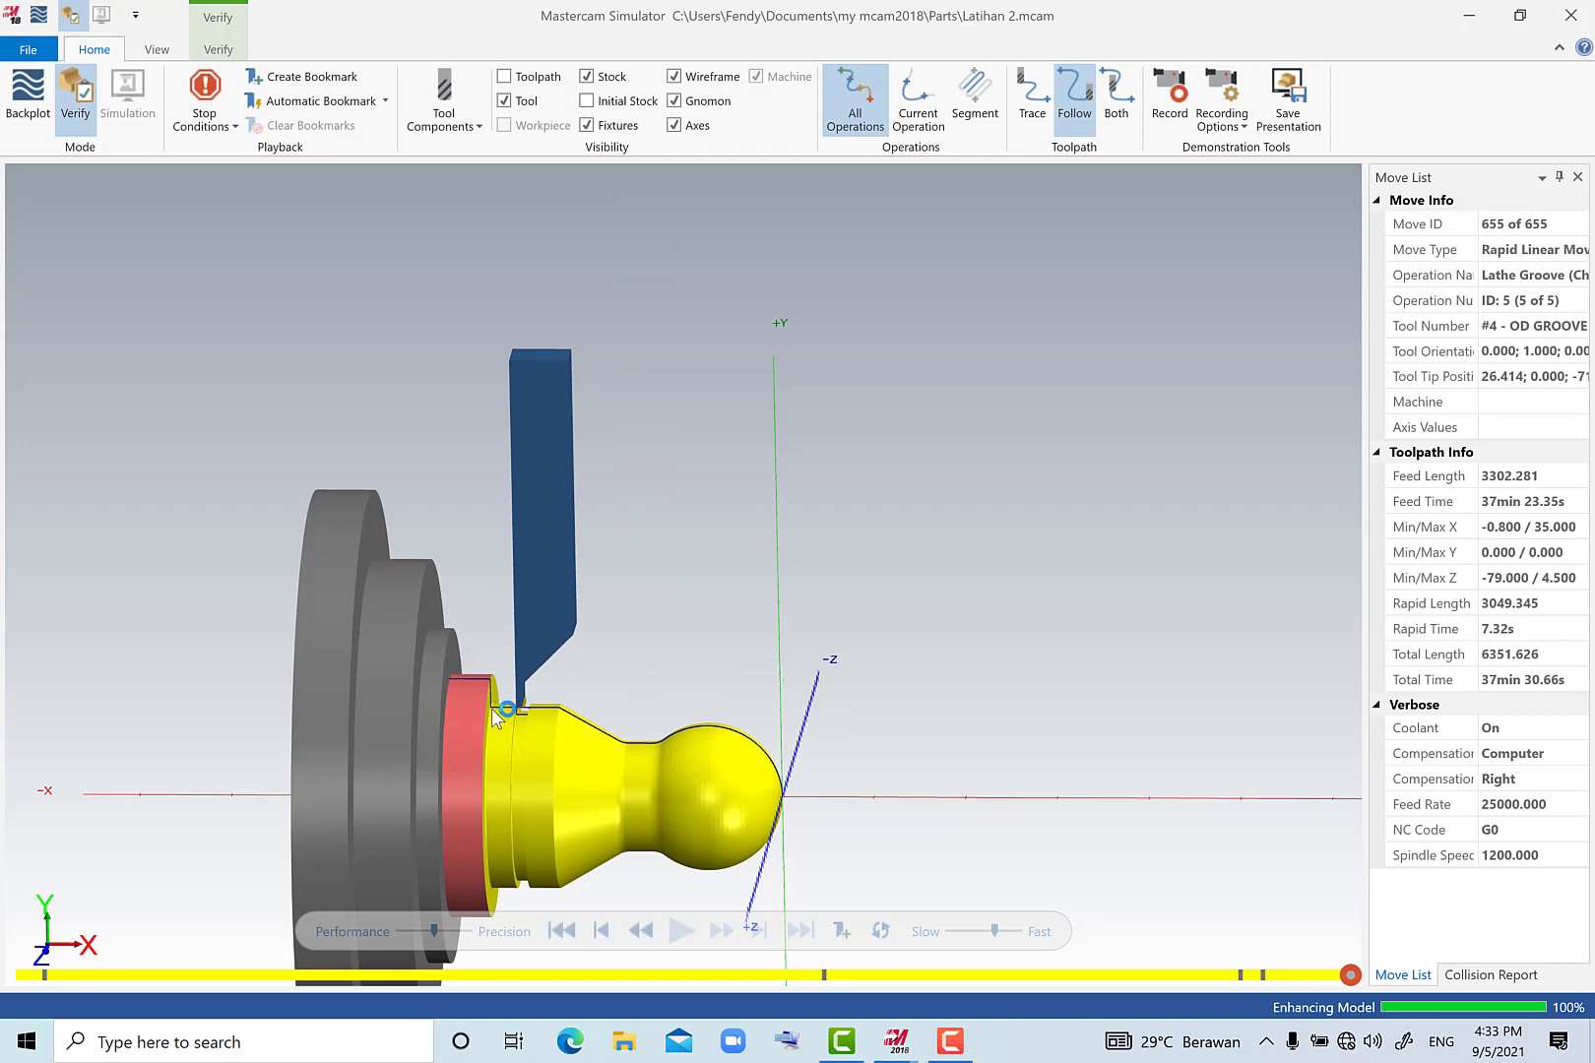
Examine the finished groove on the simulated part up close and close the simulator.
middle_drag(495, 713, 591, 745)
scroll(616, 652, up, 5)
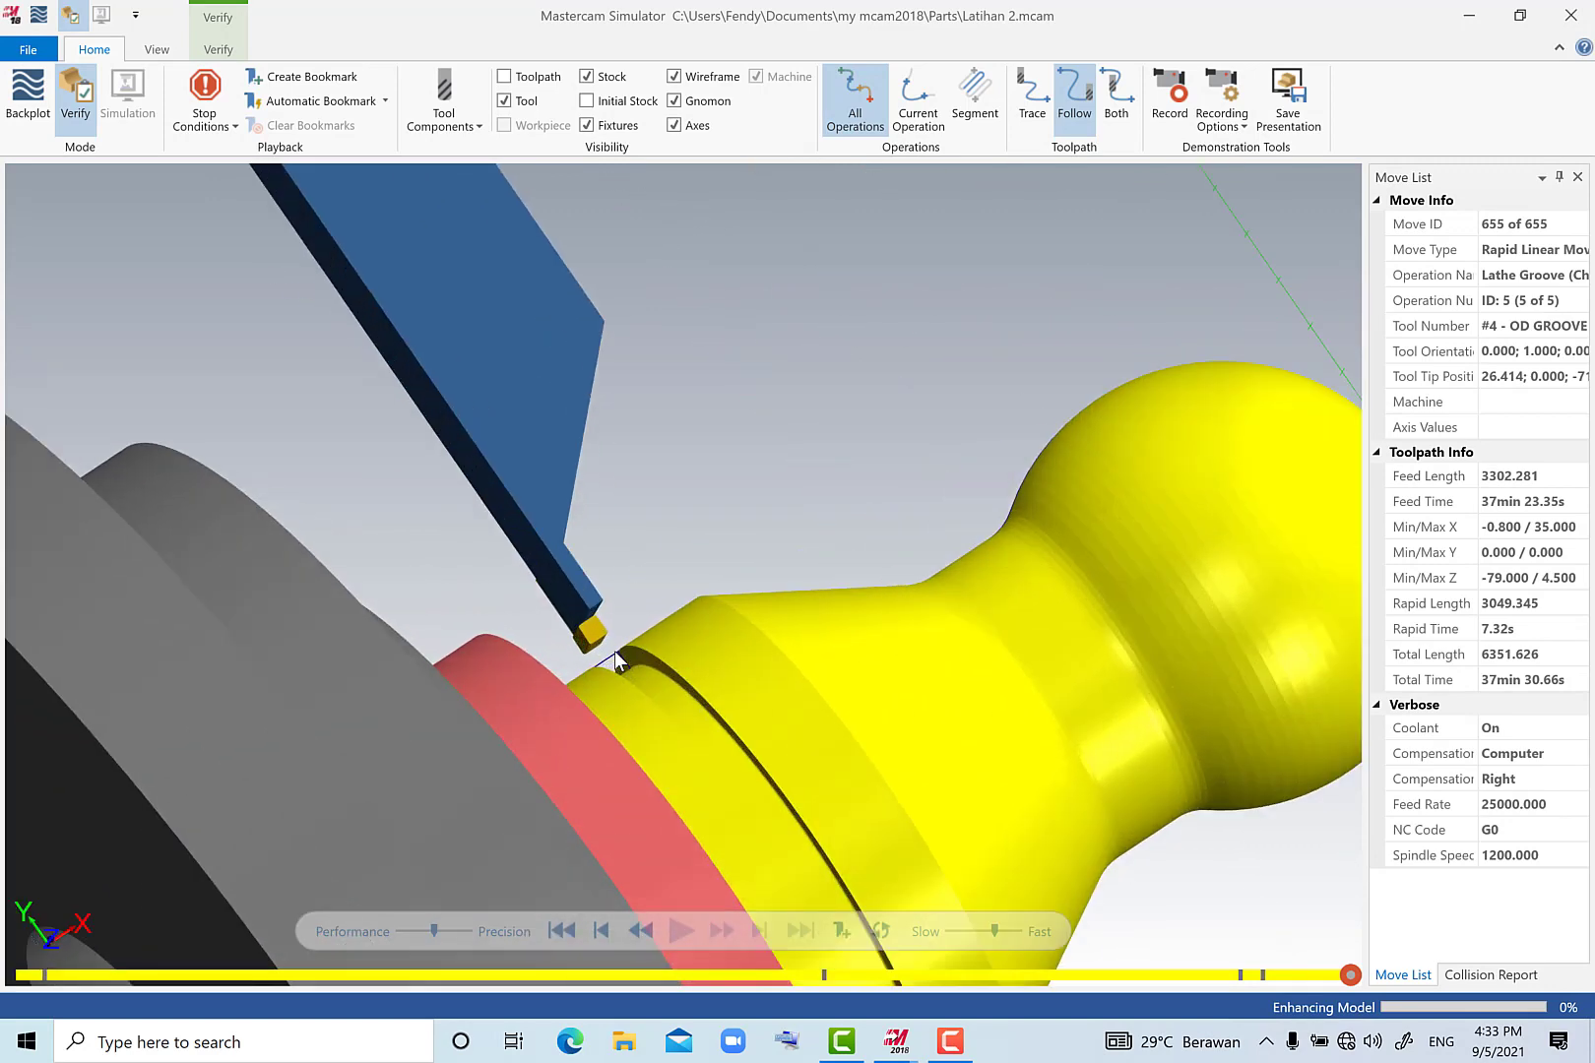
click(1572, 17)
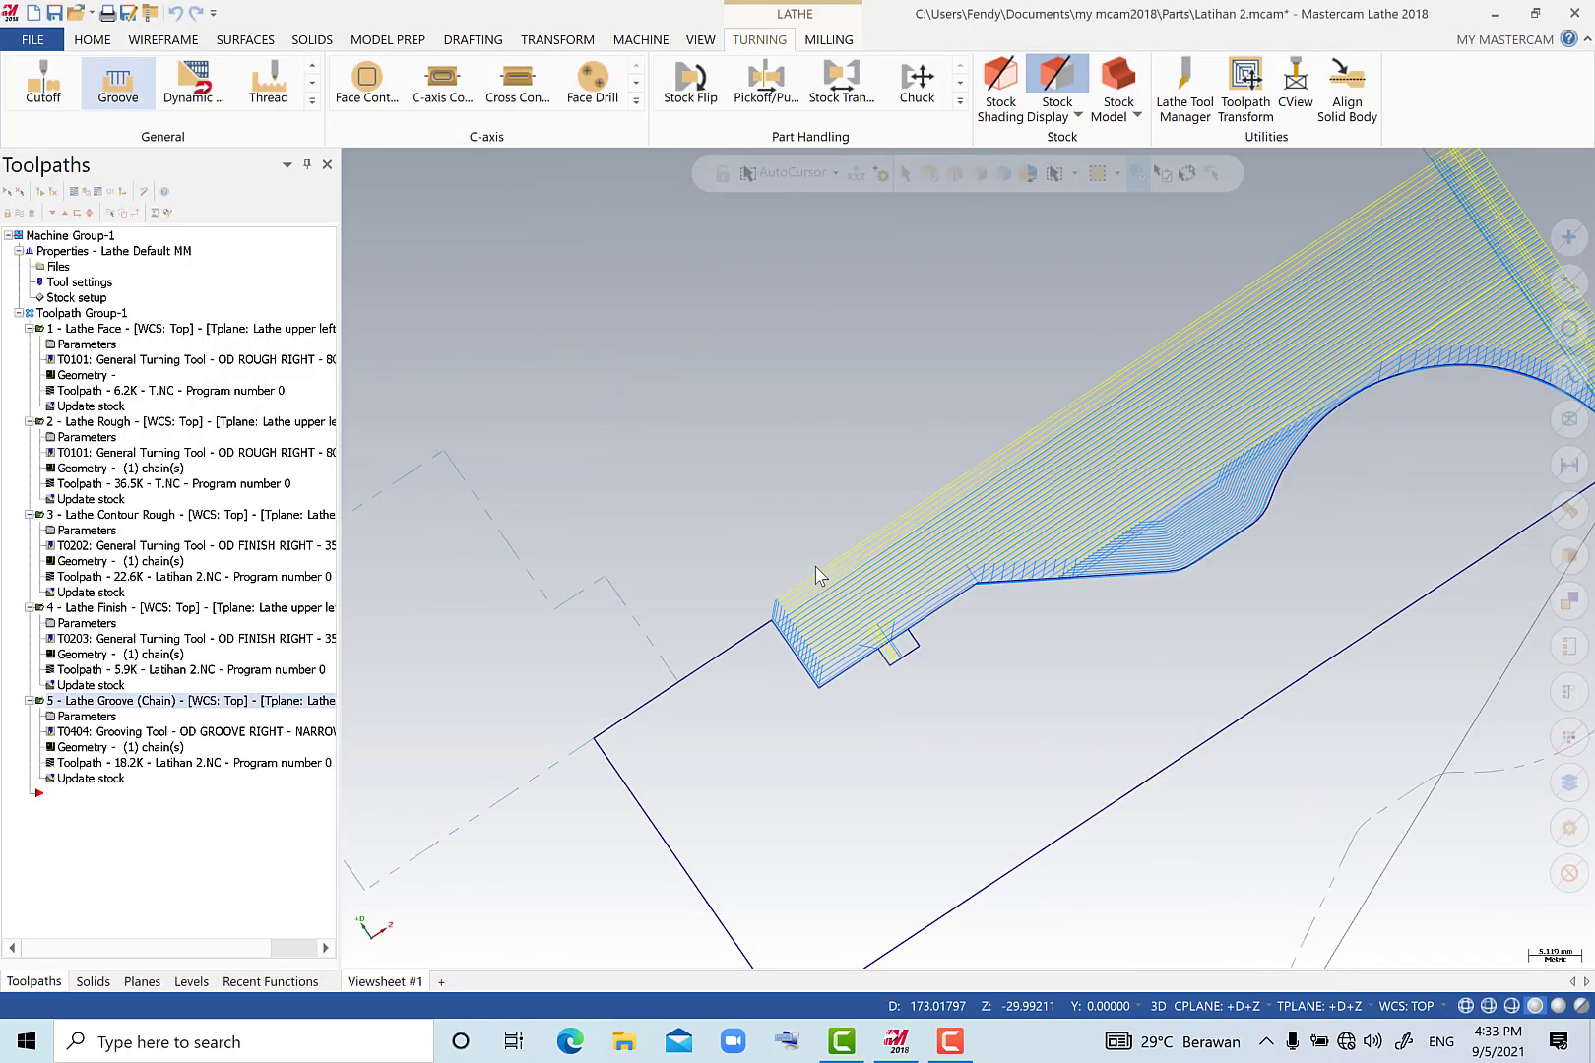
Restore the Top (WCS) view of the lathe toolpaths and save the part file.
scroll(762, 609, down, 1)
scroll(762, 610, down, 3)
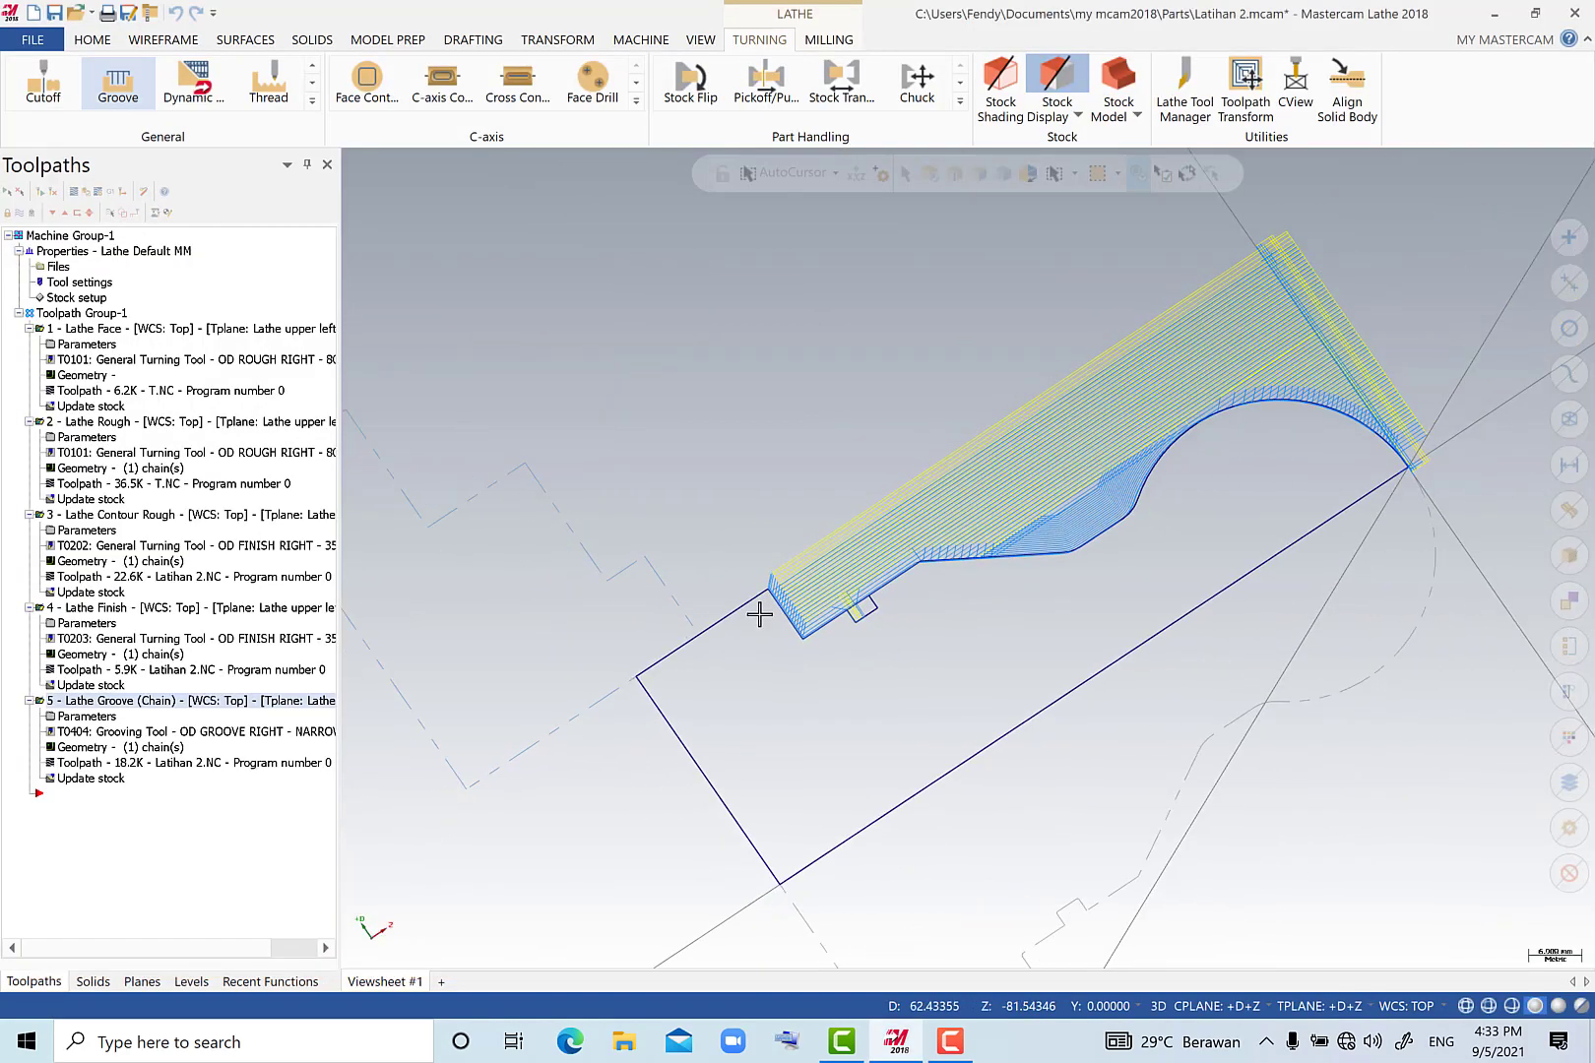
right_click(815, 430)
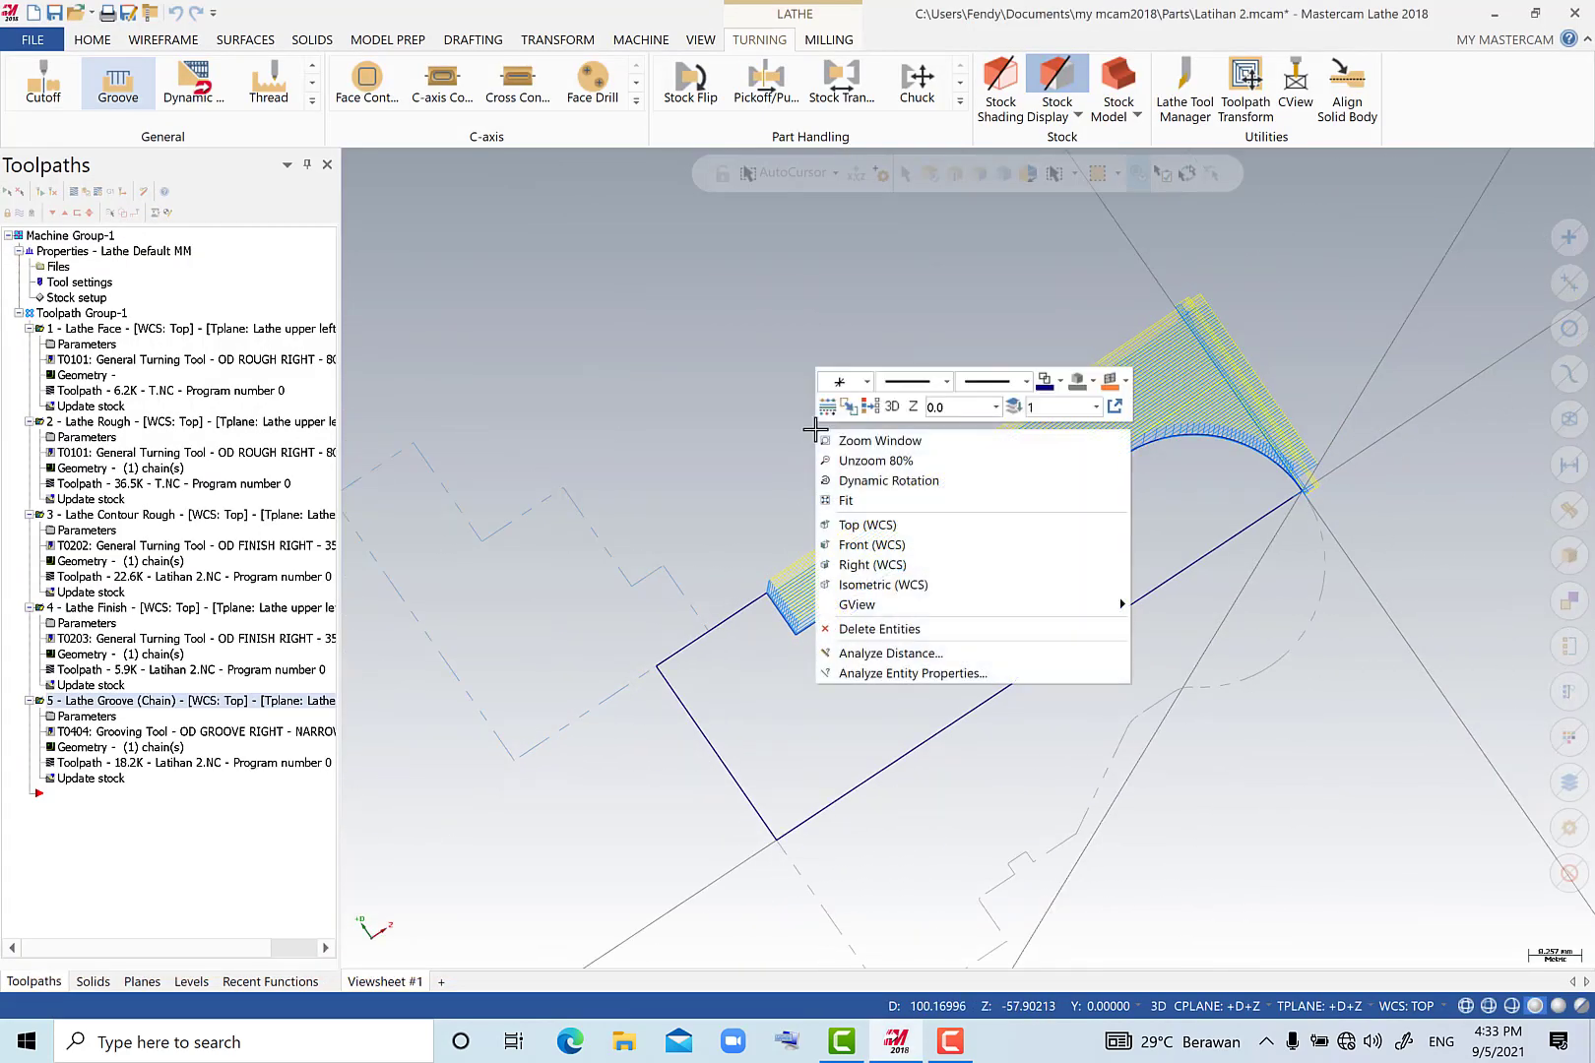
click(866, 528)
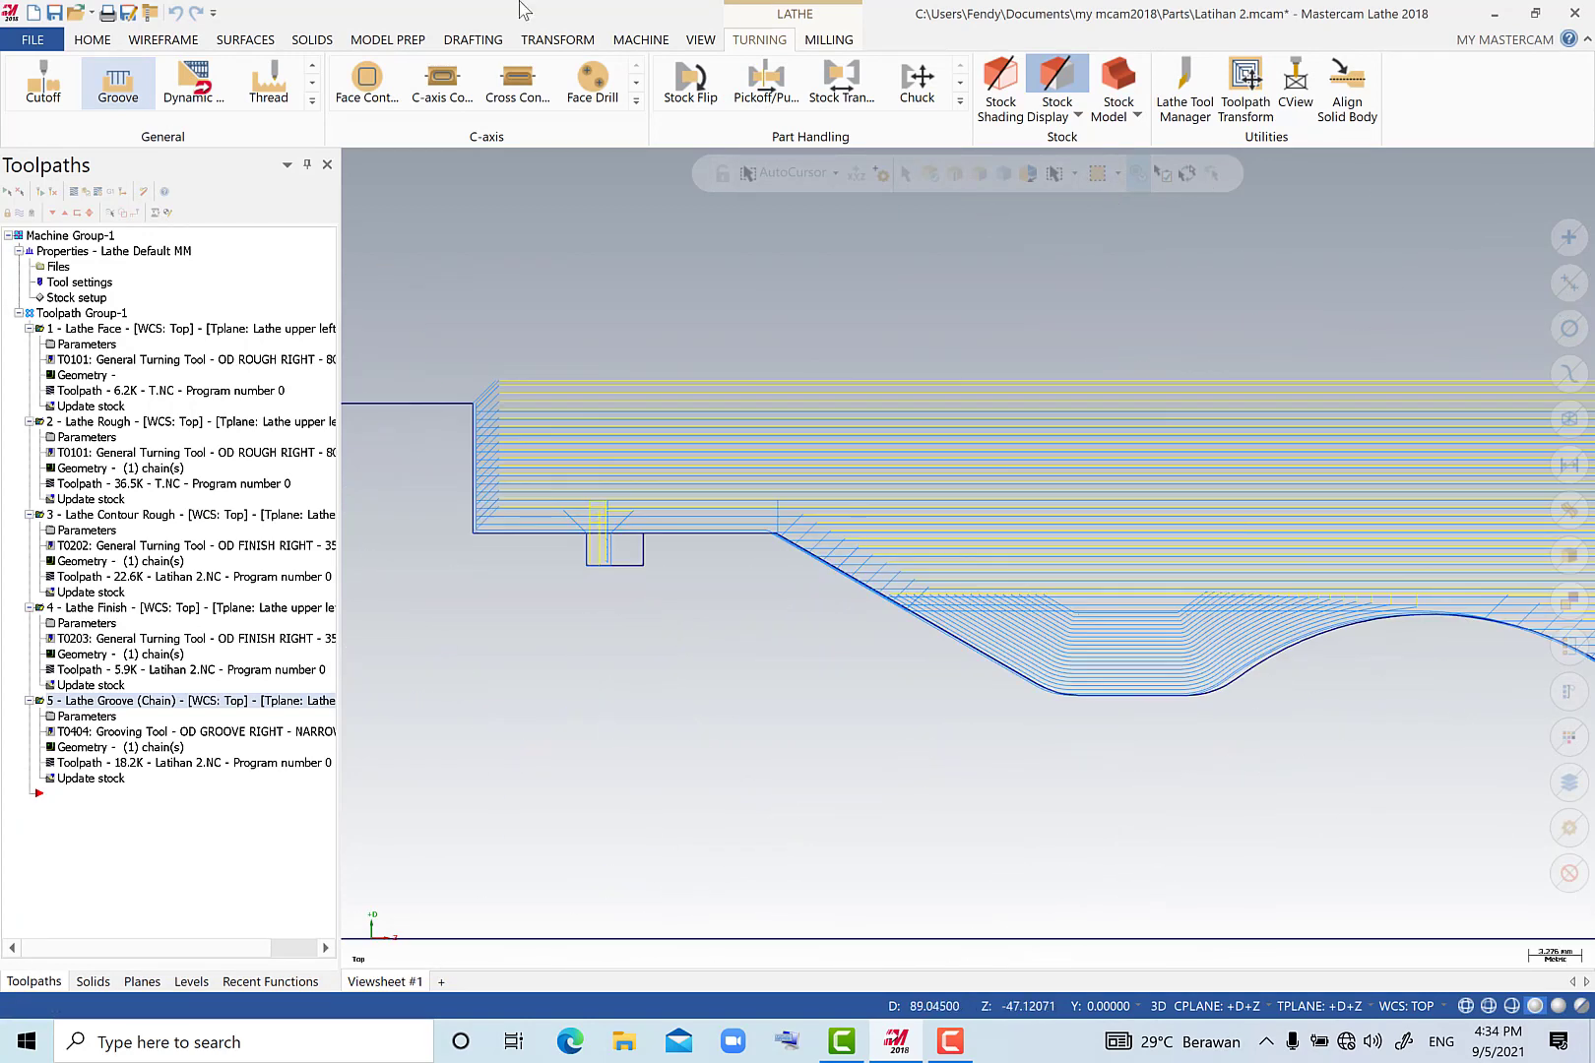
click(55, 14)
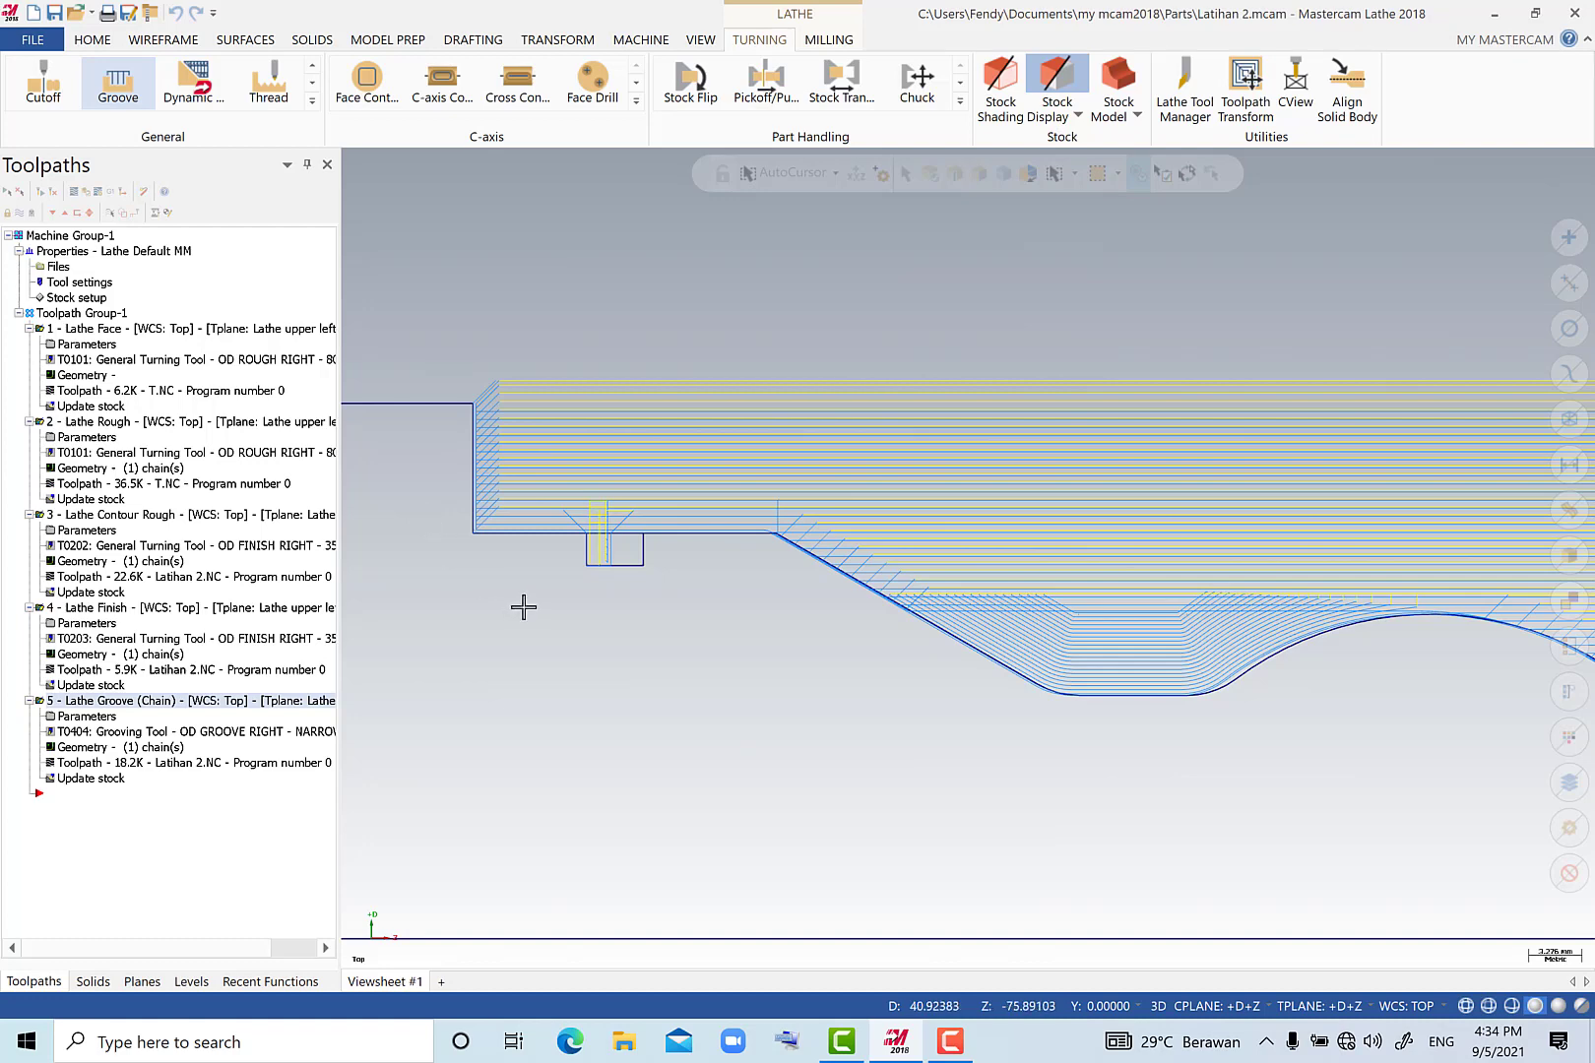
Start a lathe Drill toolpath with the 6 mm spot tool, setting its tool, station and offset numbers to 5.
scroll(523, 608, down, 3)
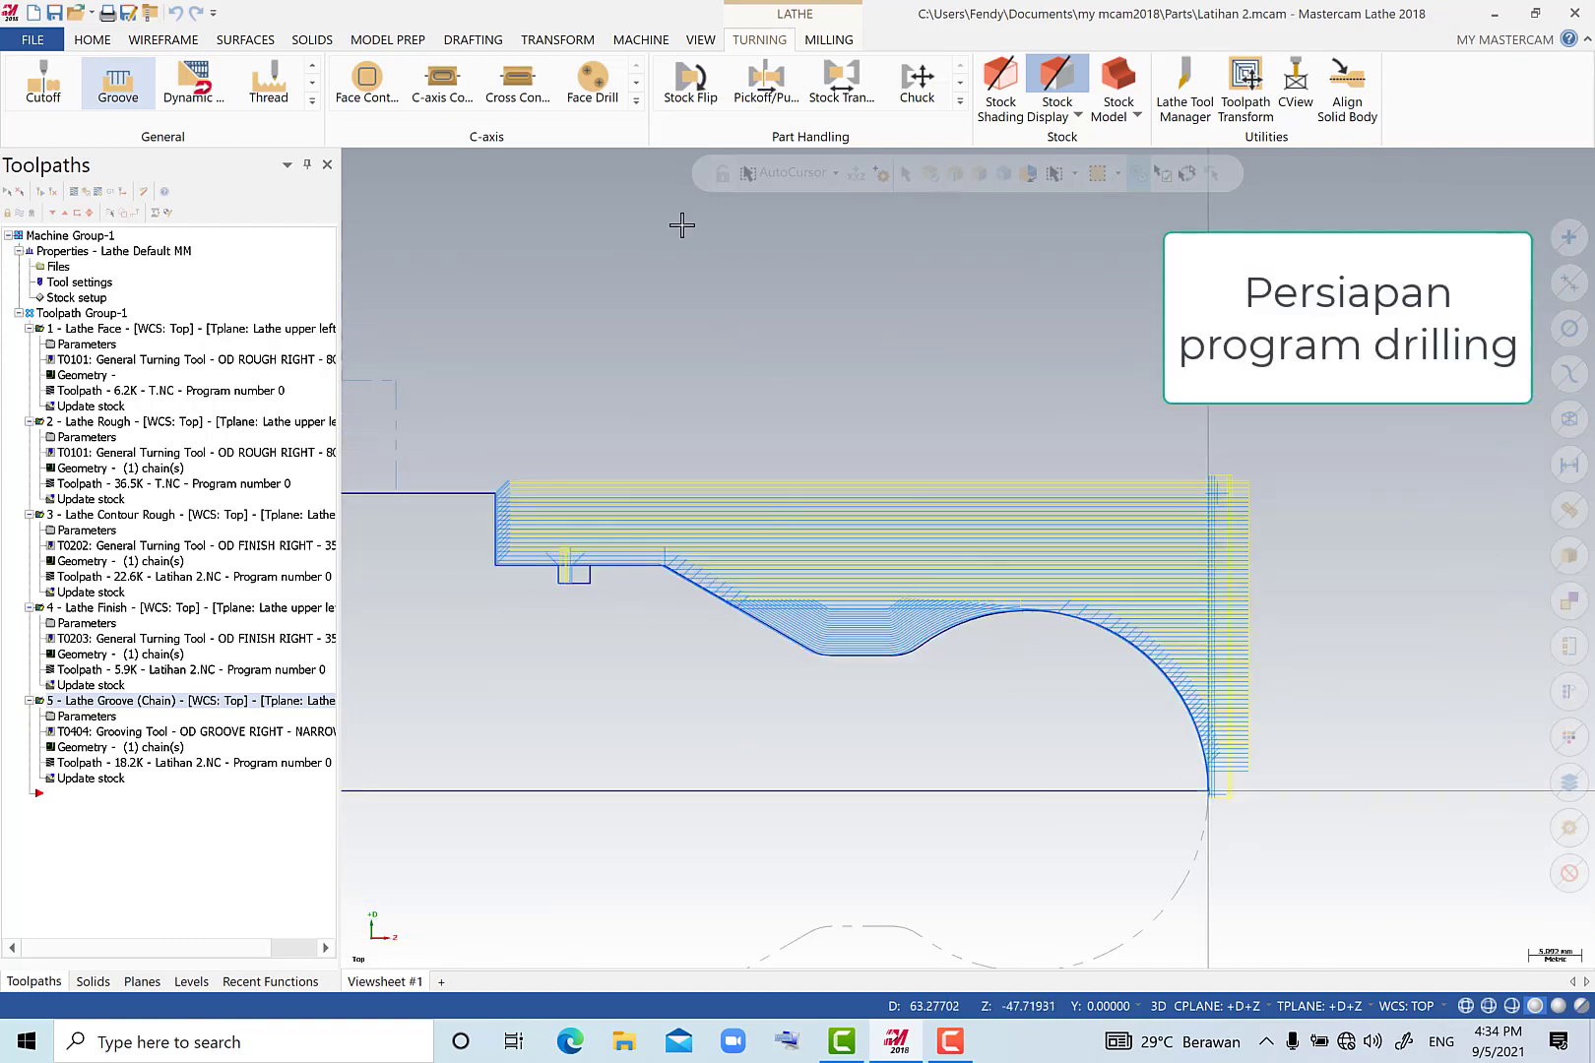
click(312, 101)
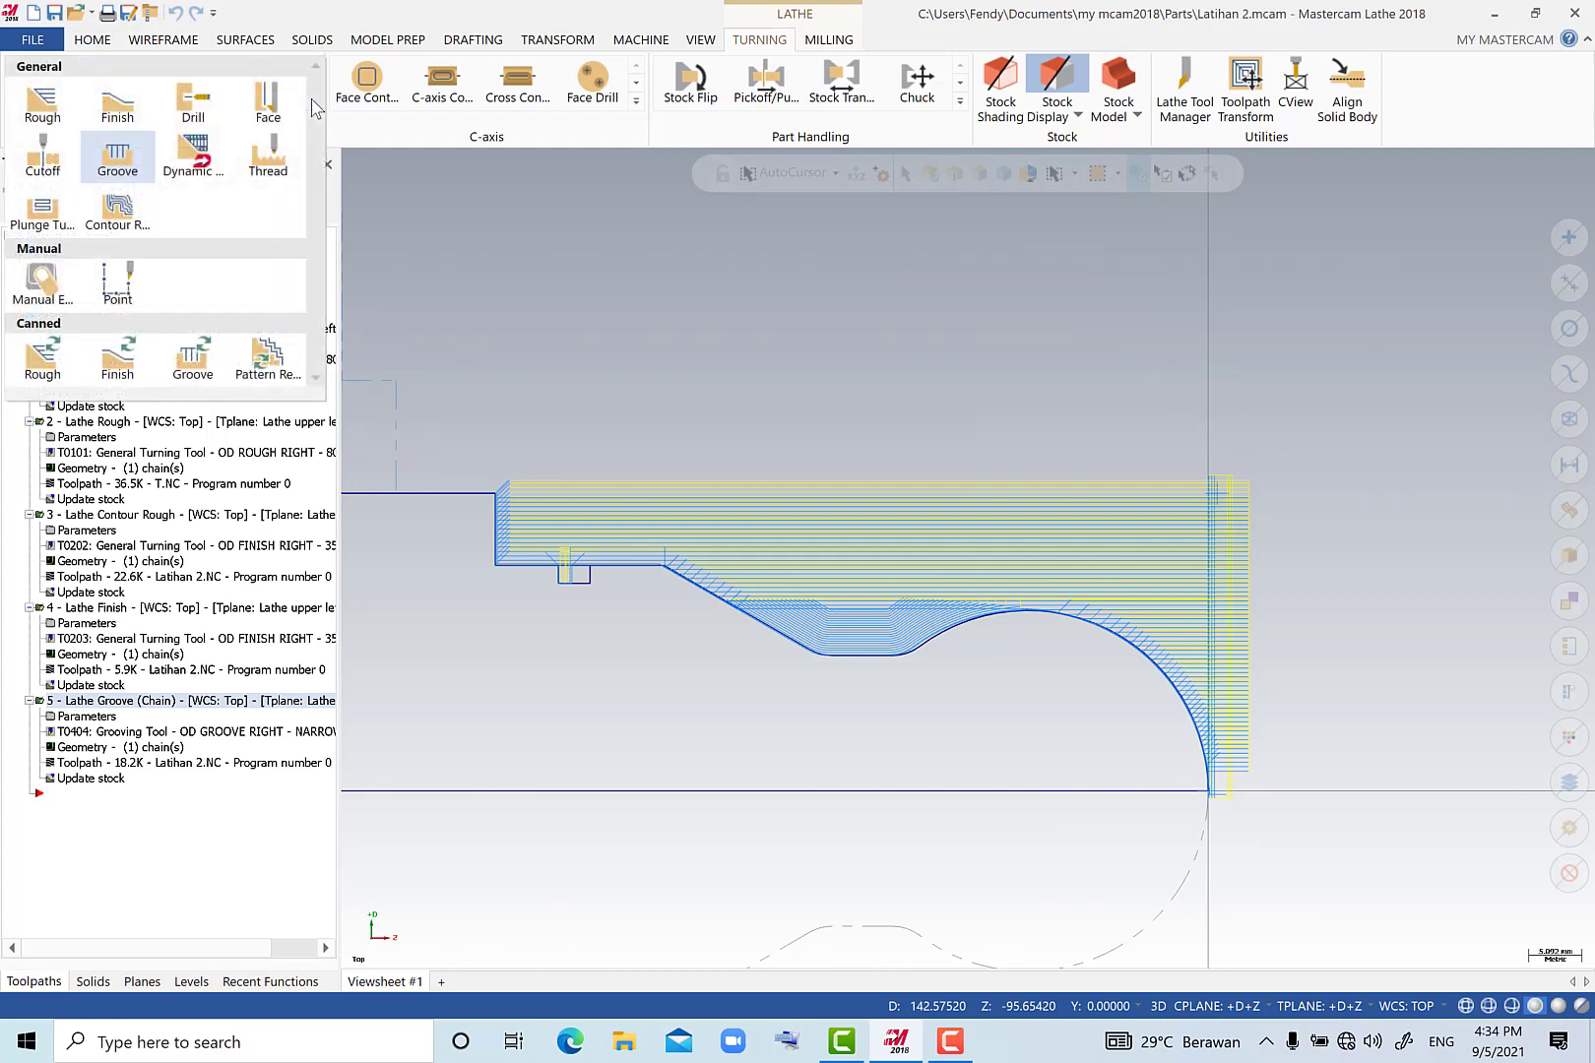
click(193, 98)
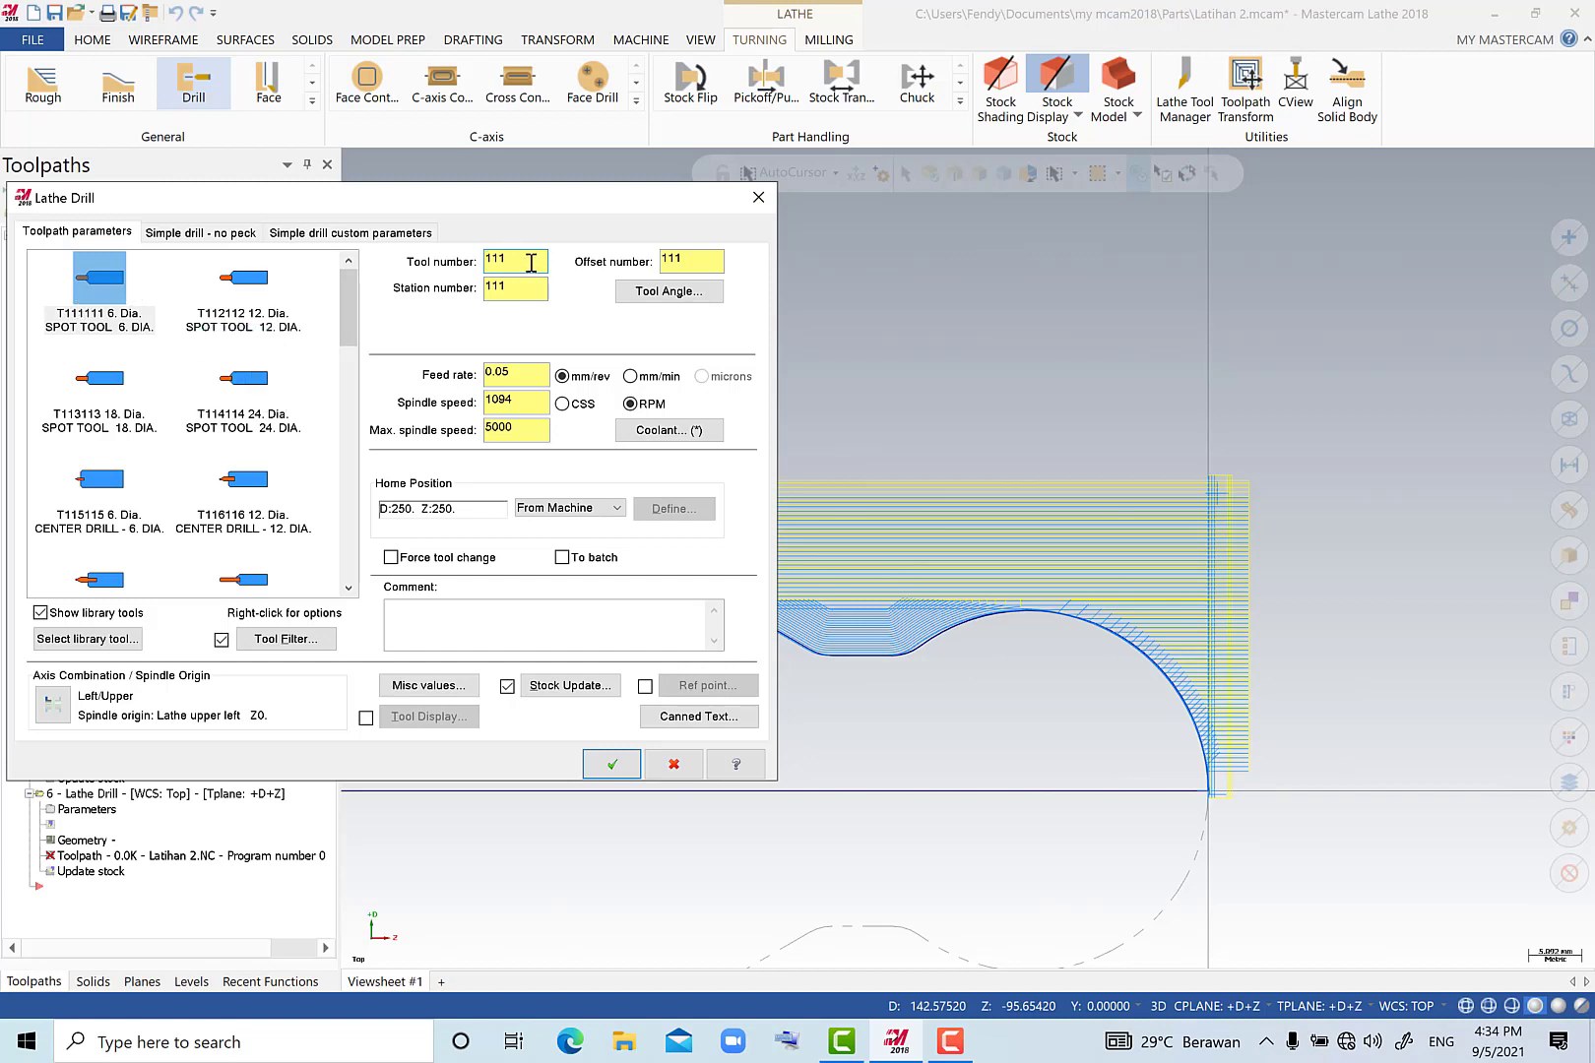
drag(530, 263, 485, 288)
text(55)
drag(721, 261, 645, 261)
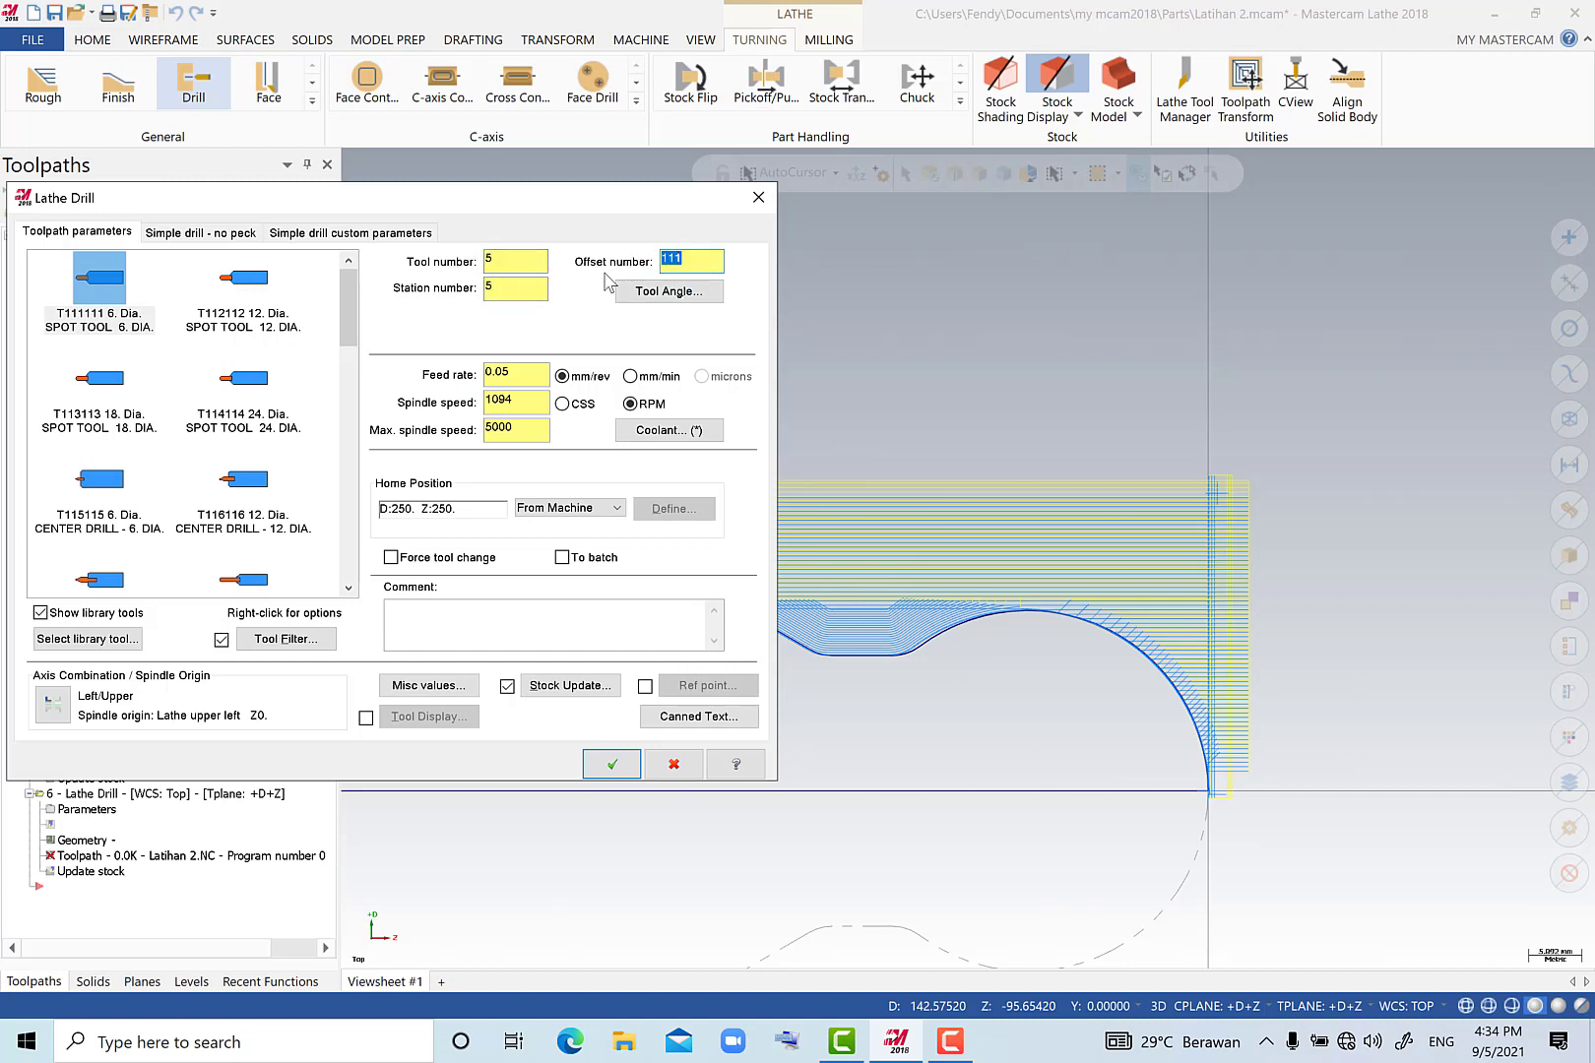
text(5)
click(128, 336)
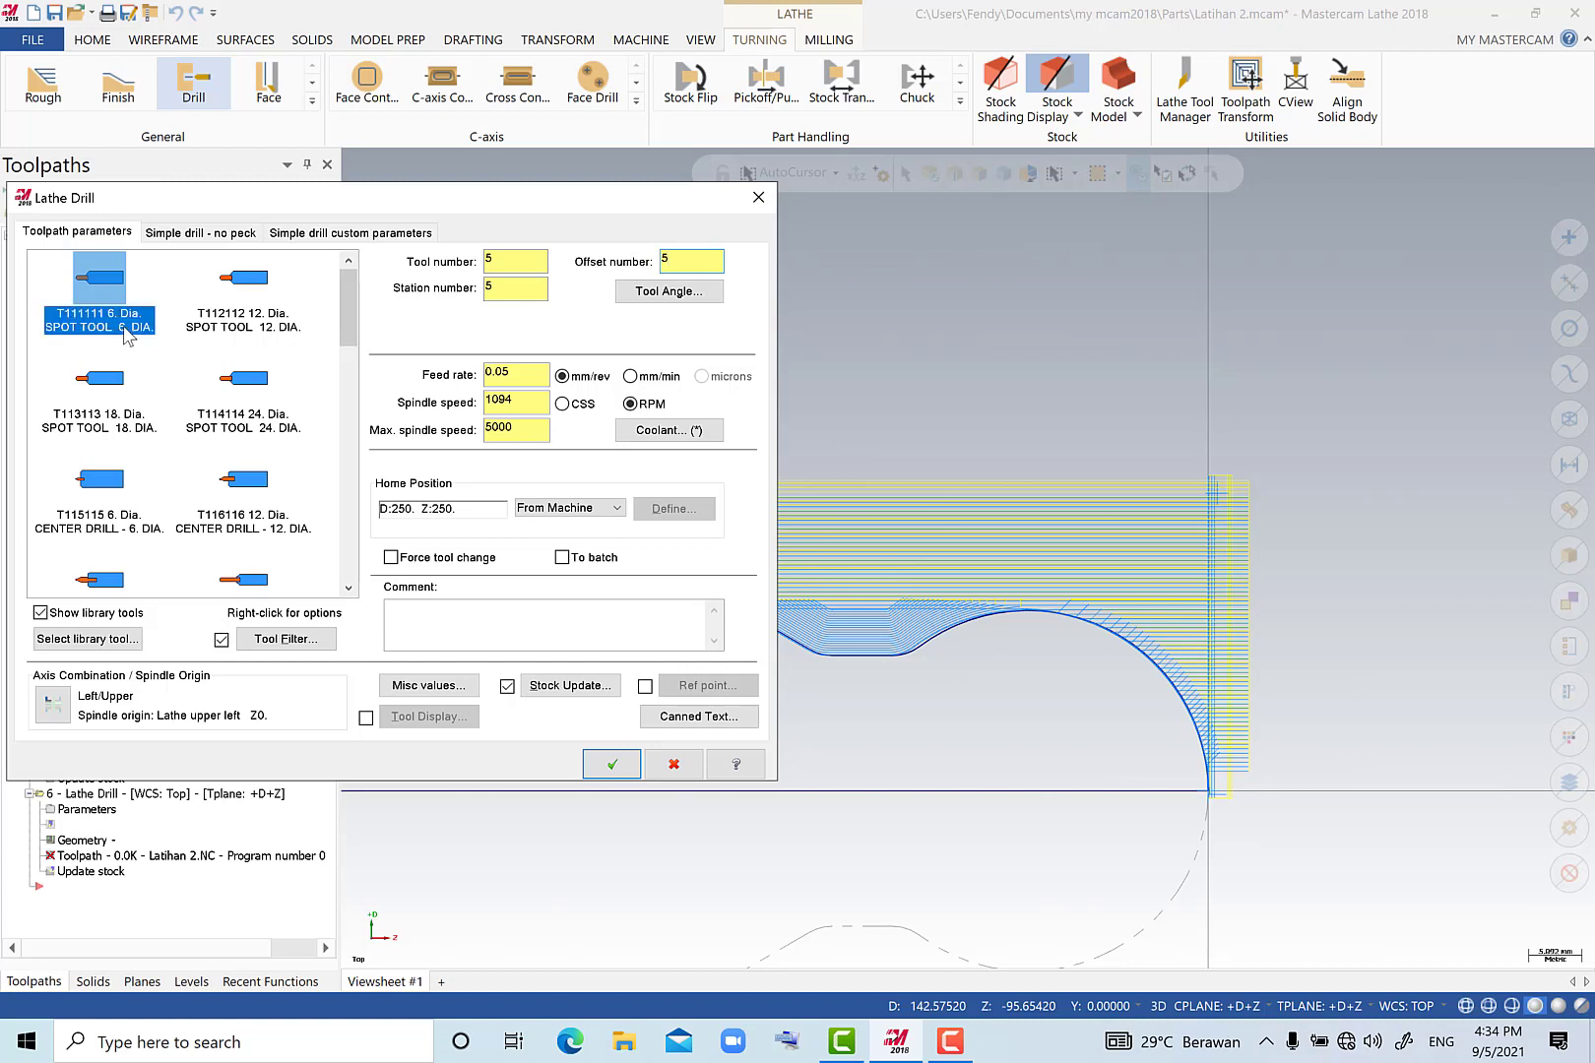
Set the spot drill's spindle speed to 1000 RPM and its depth to -3, and generate the toolpath.
click(517, 401)
drag(514, 403, 458, 409)
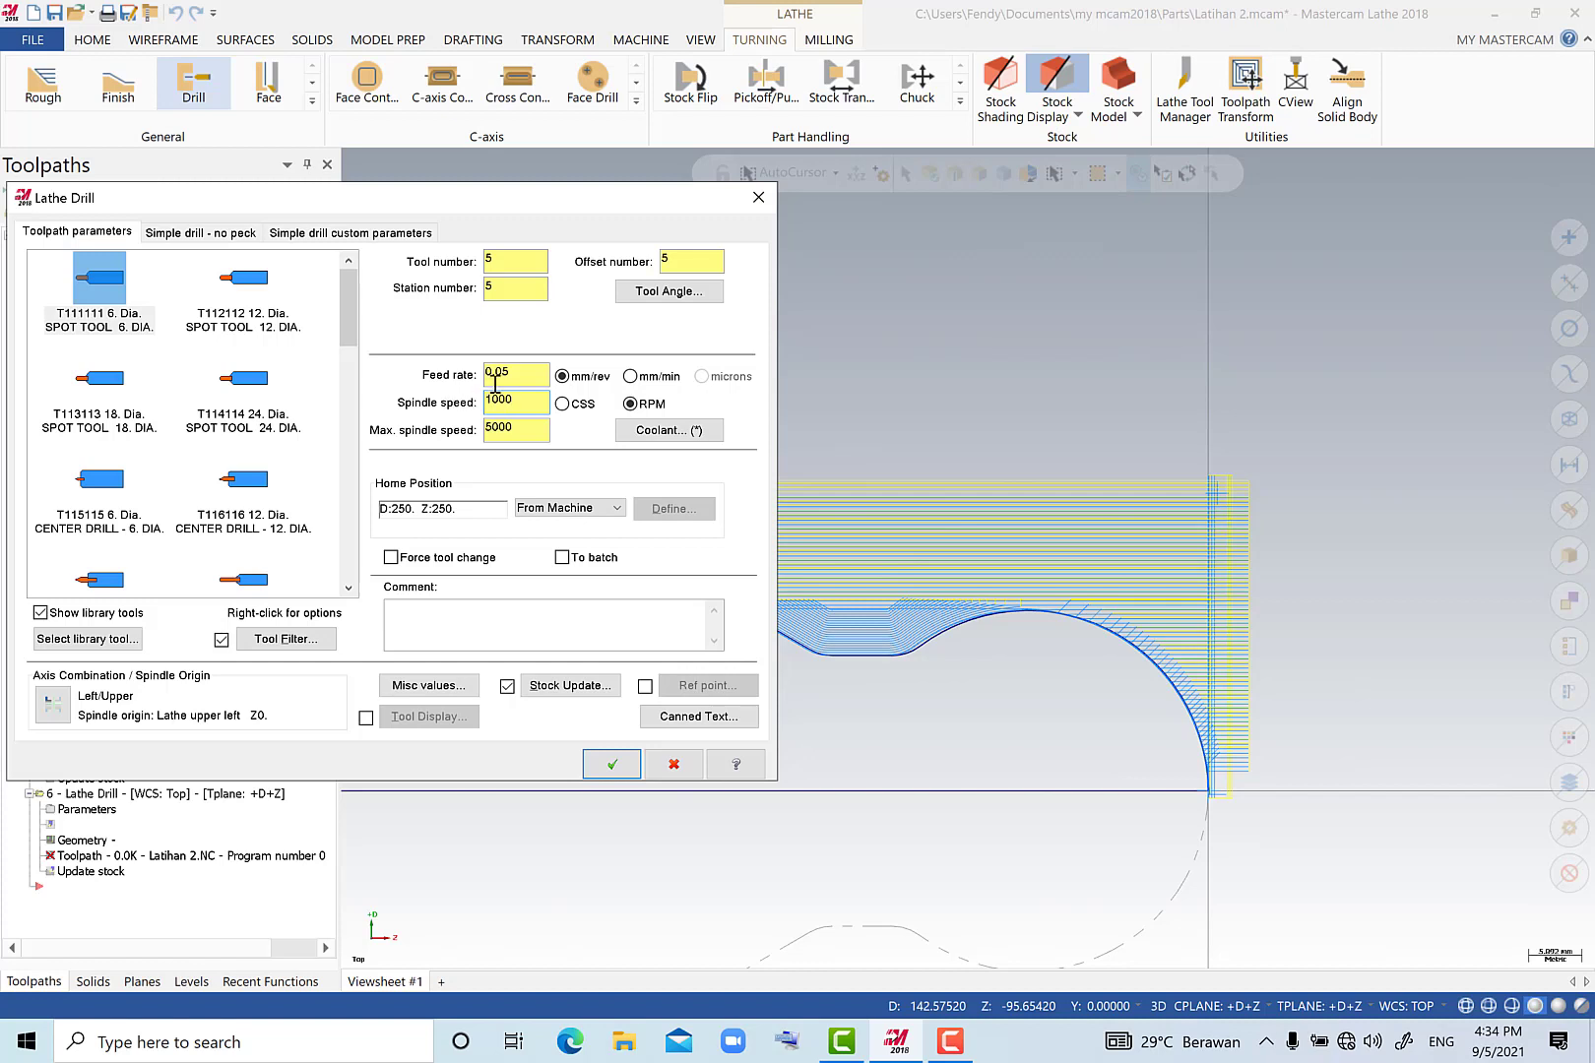
click(202, 232)
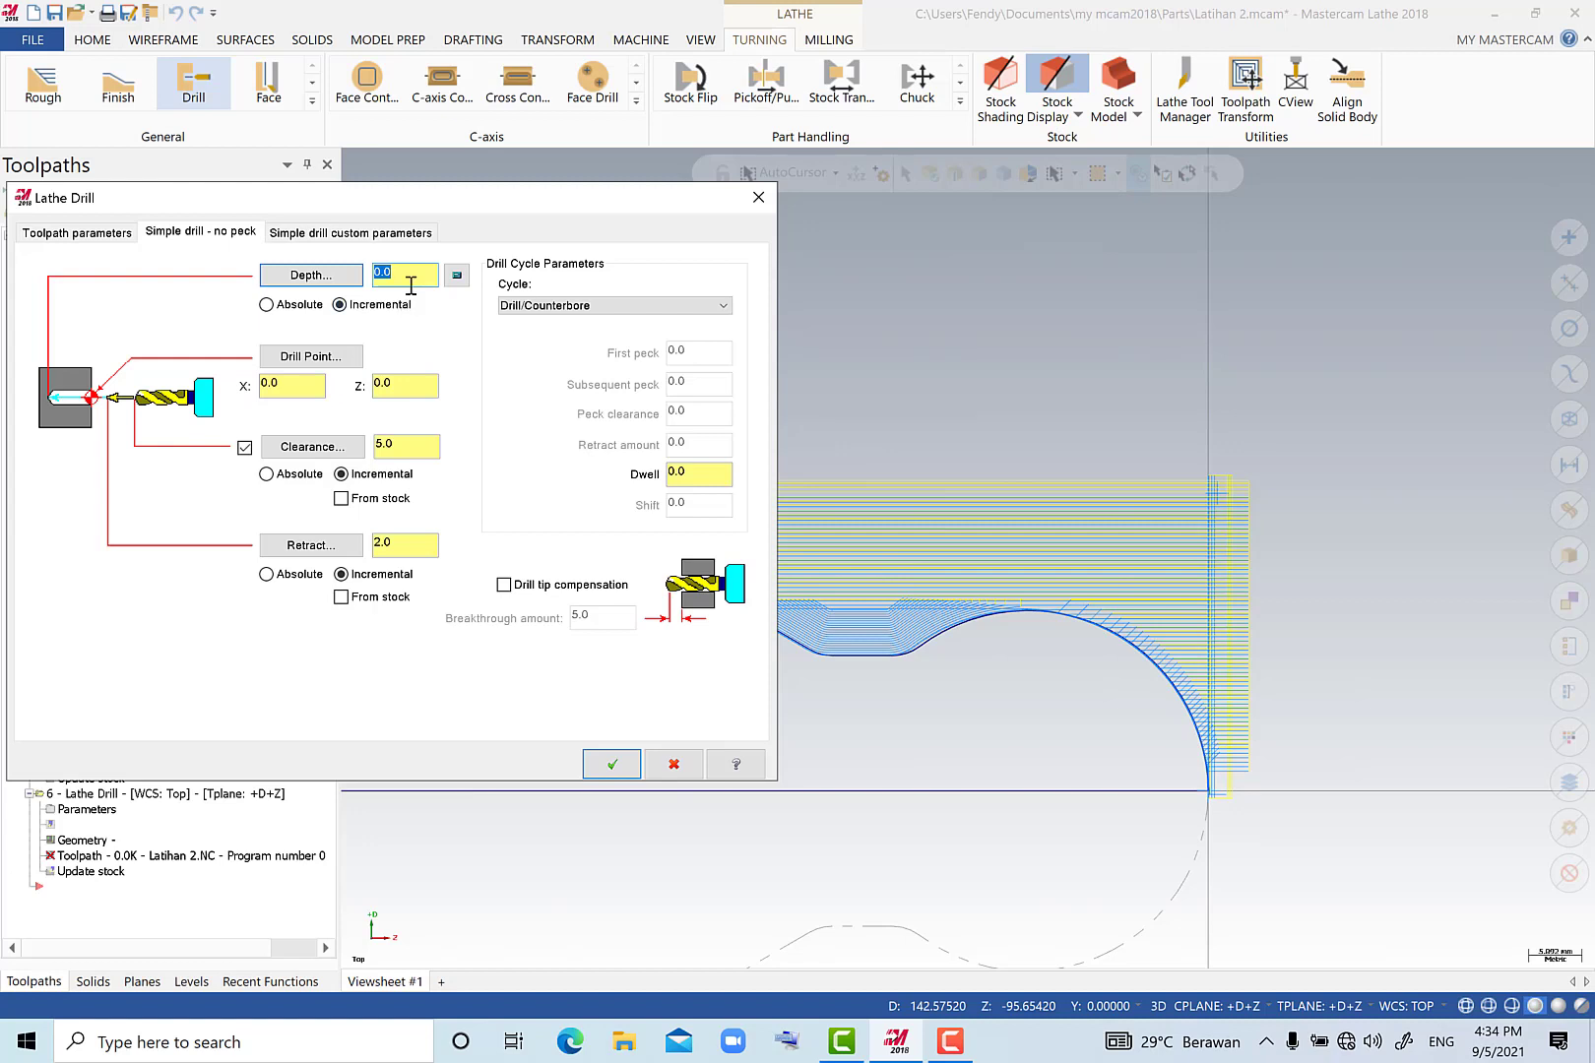
click(416, 380)
click(615, 764)
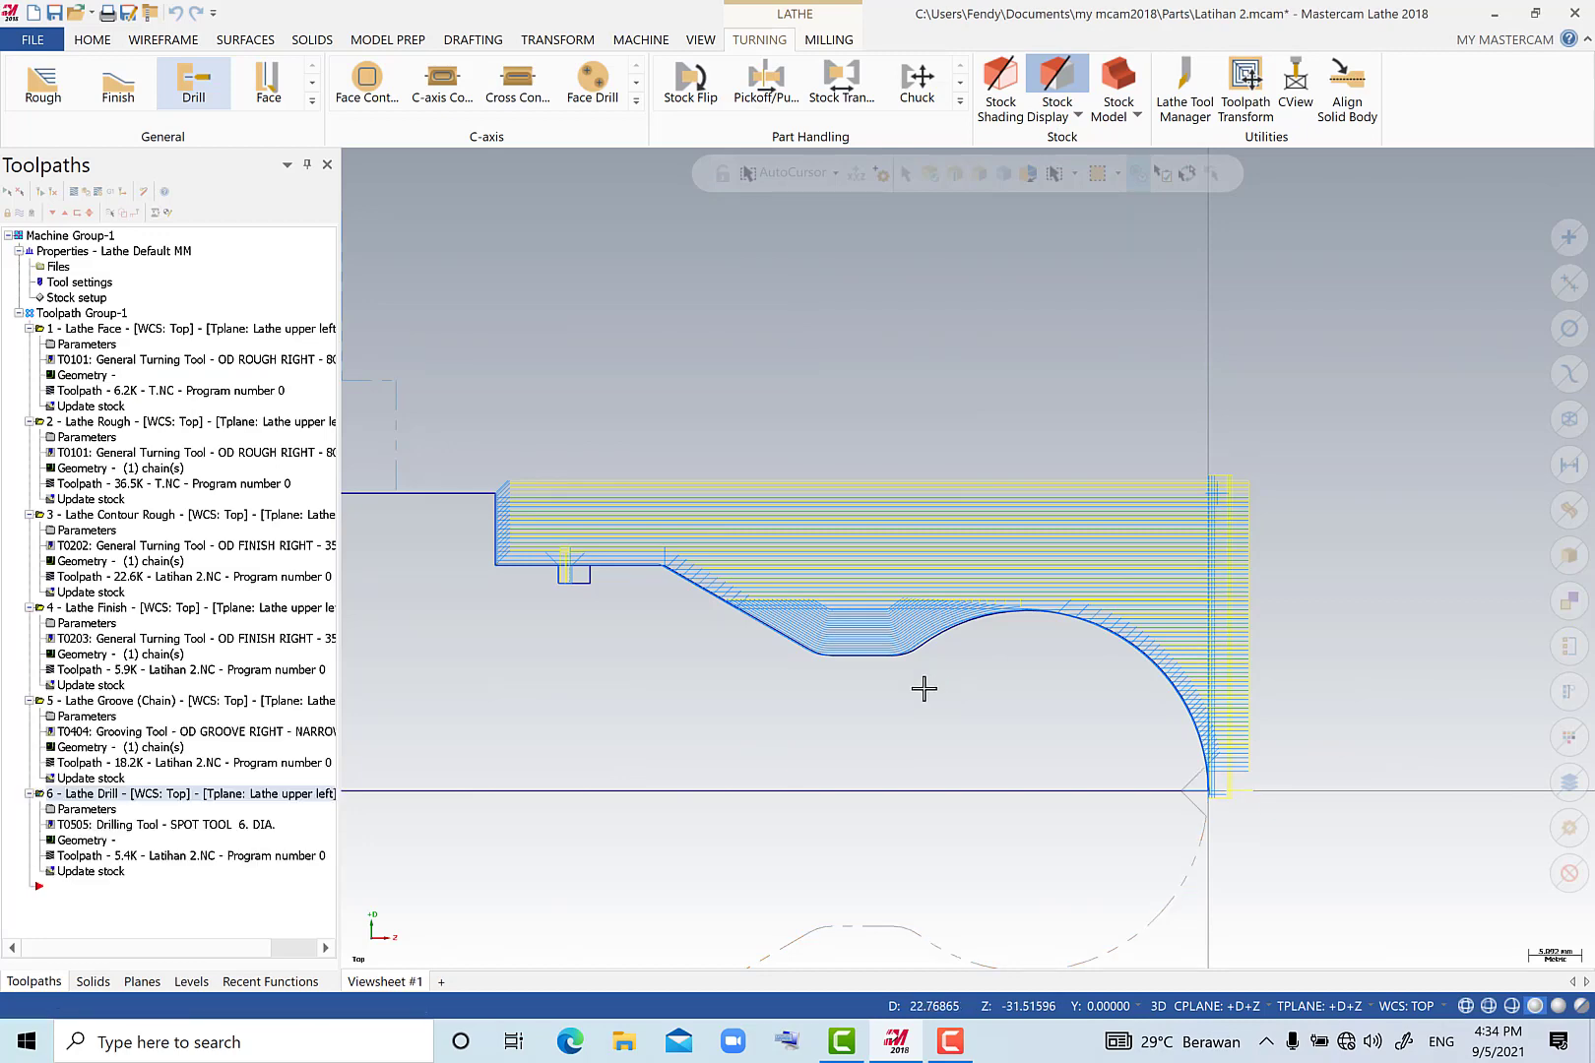
Start a second lathe Drill toolpath and select the 12 mm diameter drill from the library tools.
scroll(924, 689, down, 2)
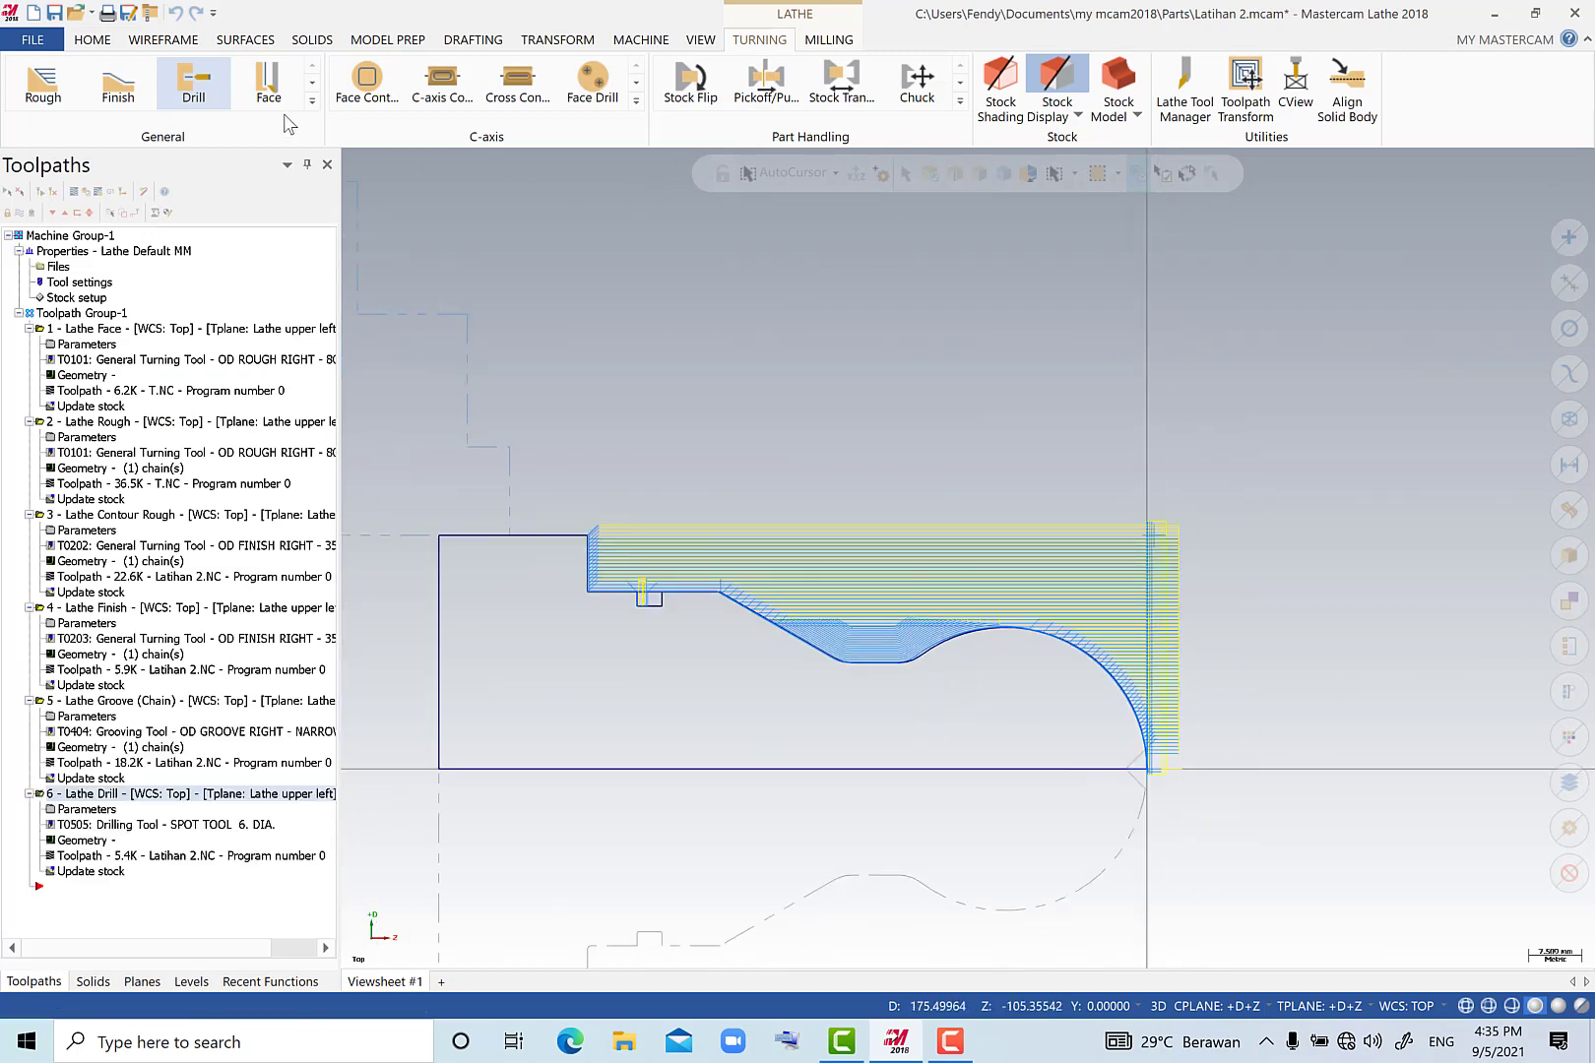
click(194, 84)
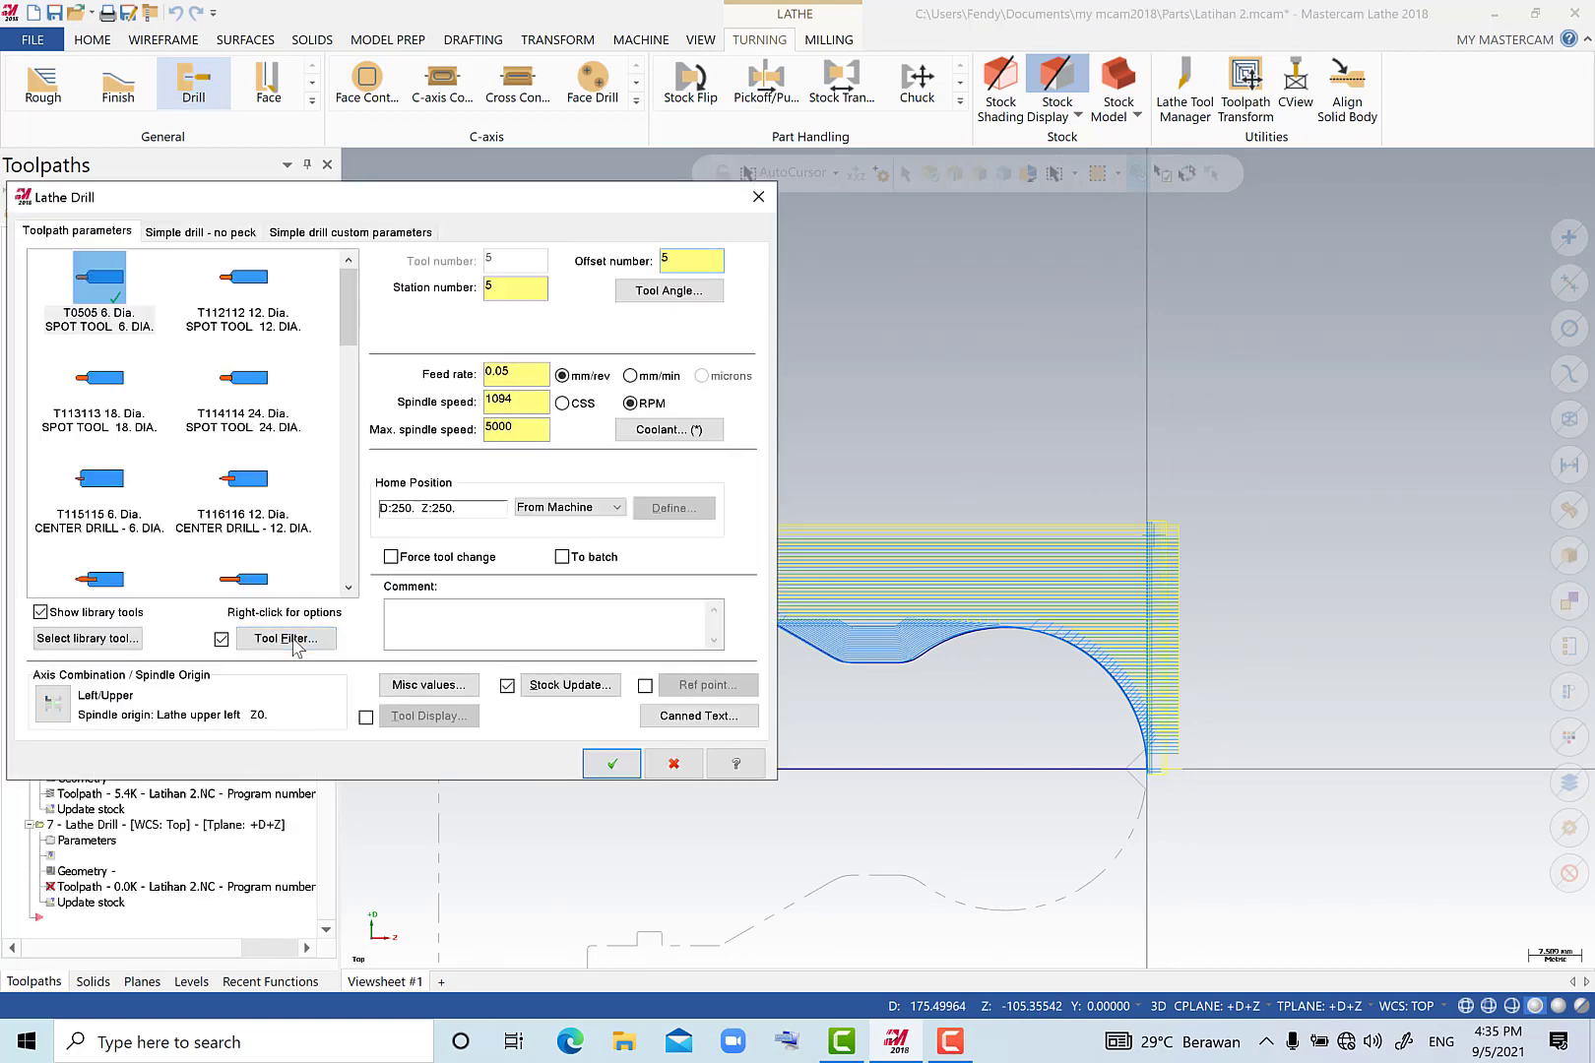
click(293, 640)
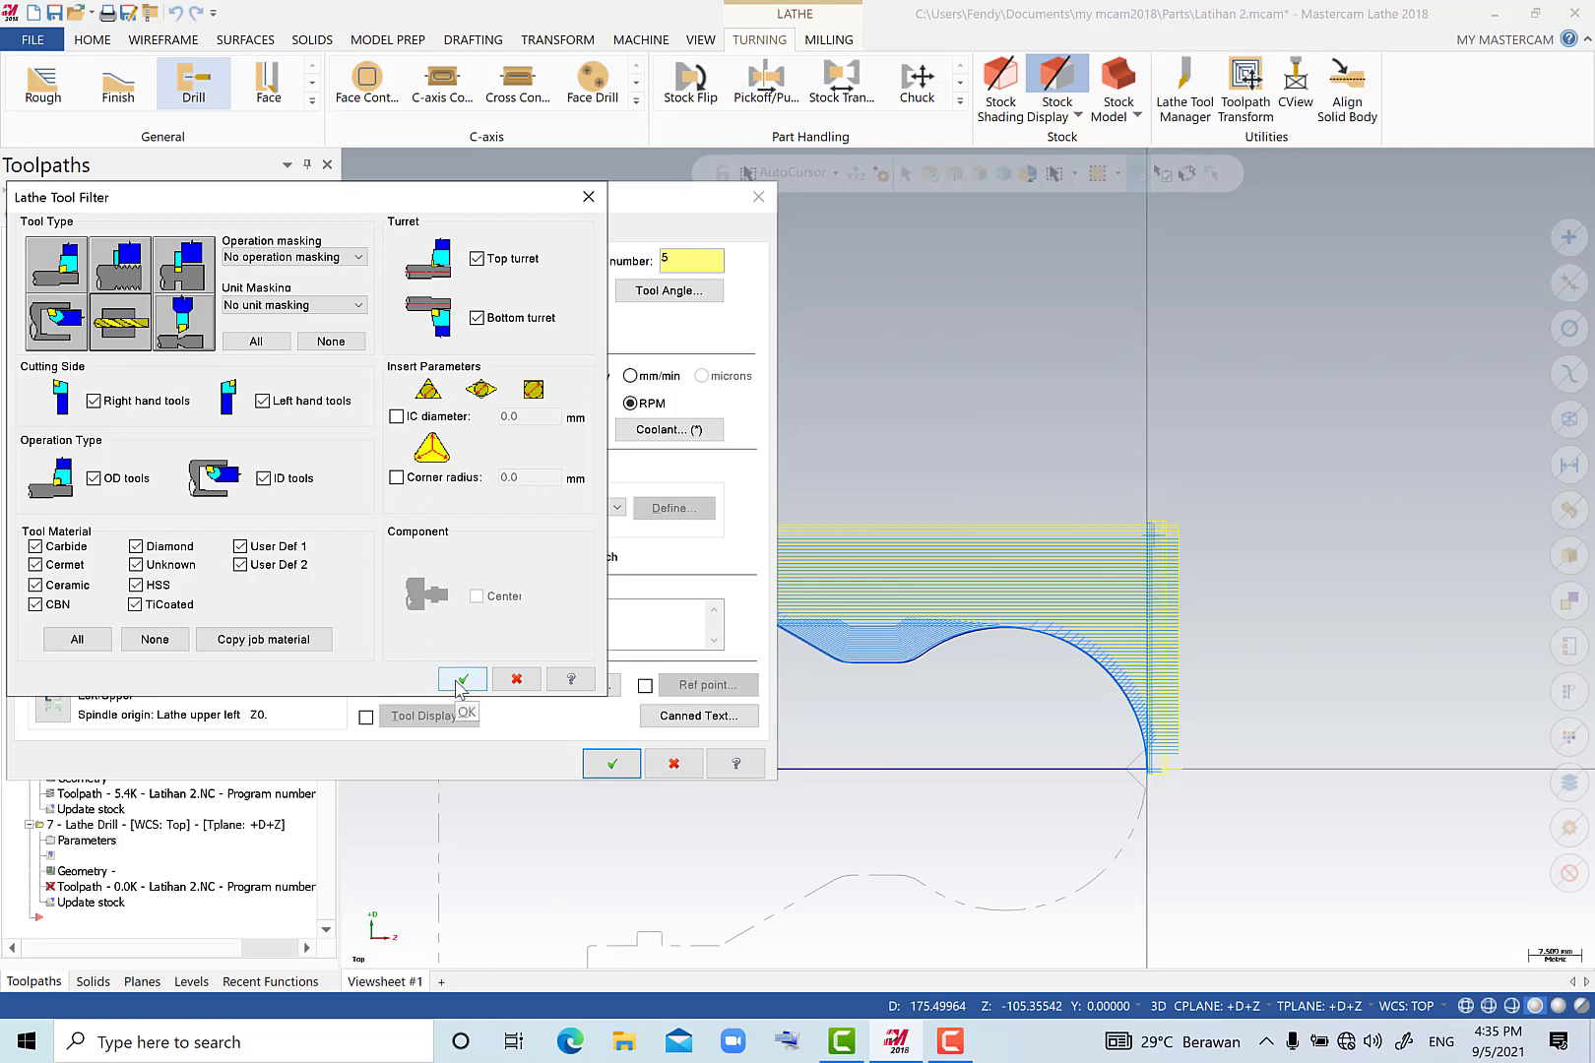
click(461, 680)
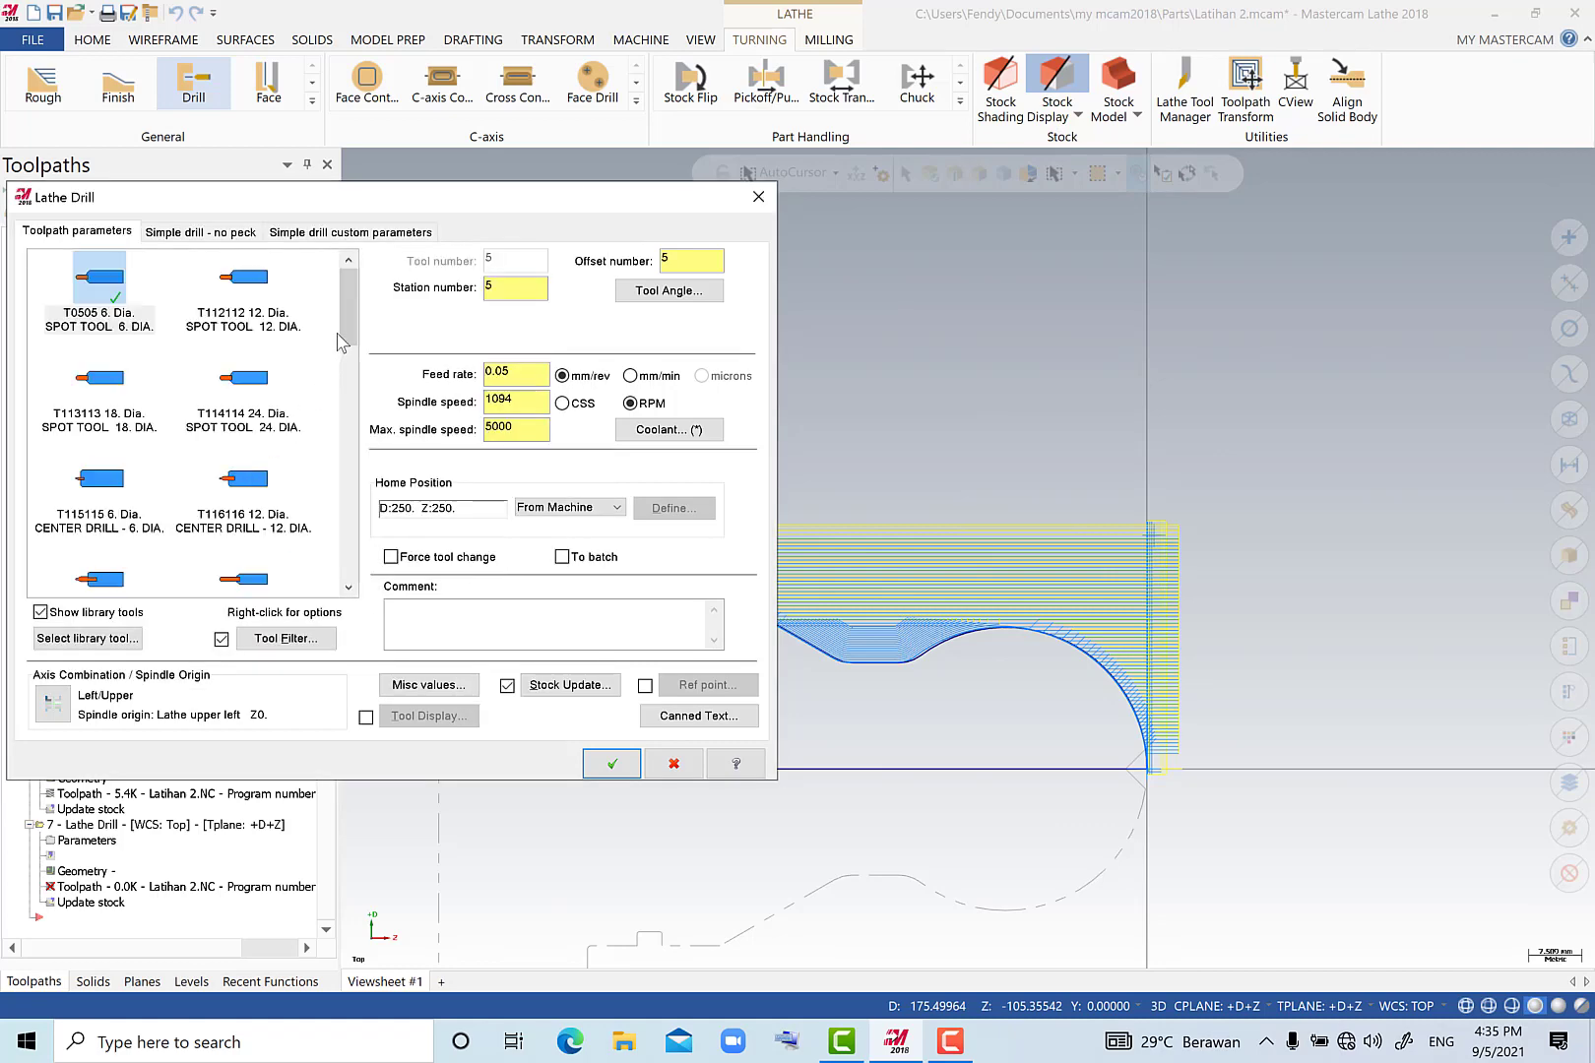
drag(338, 342, 346, 367)
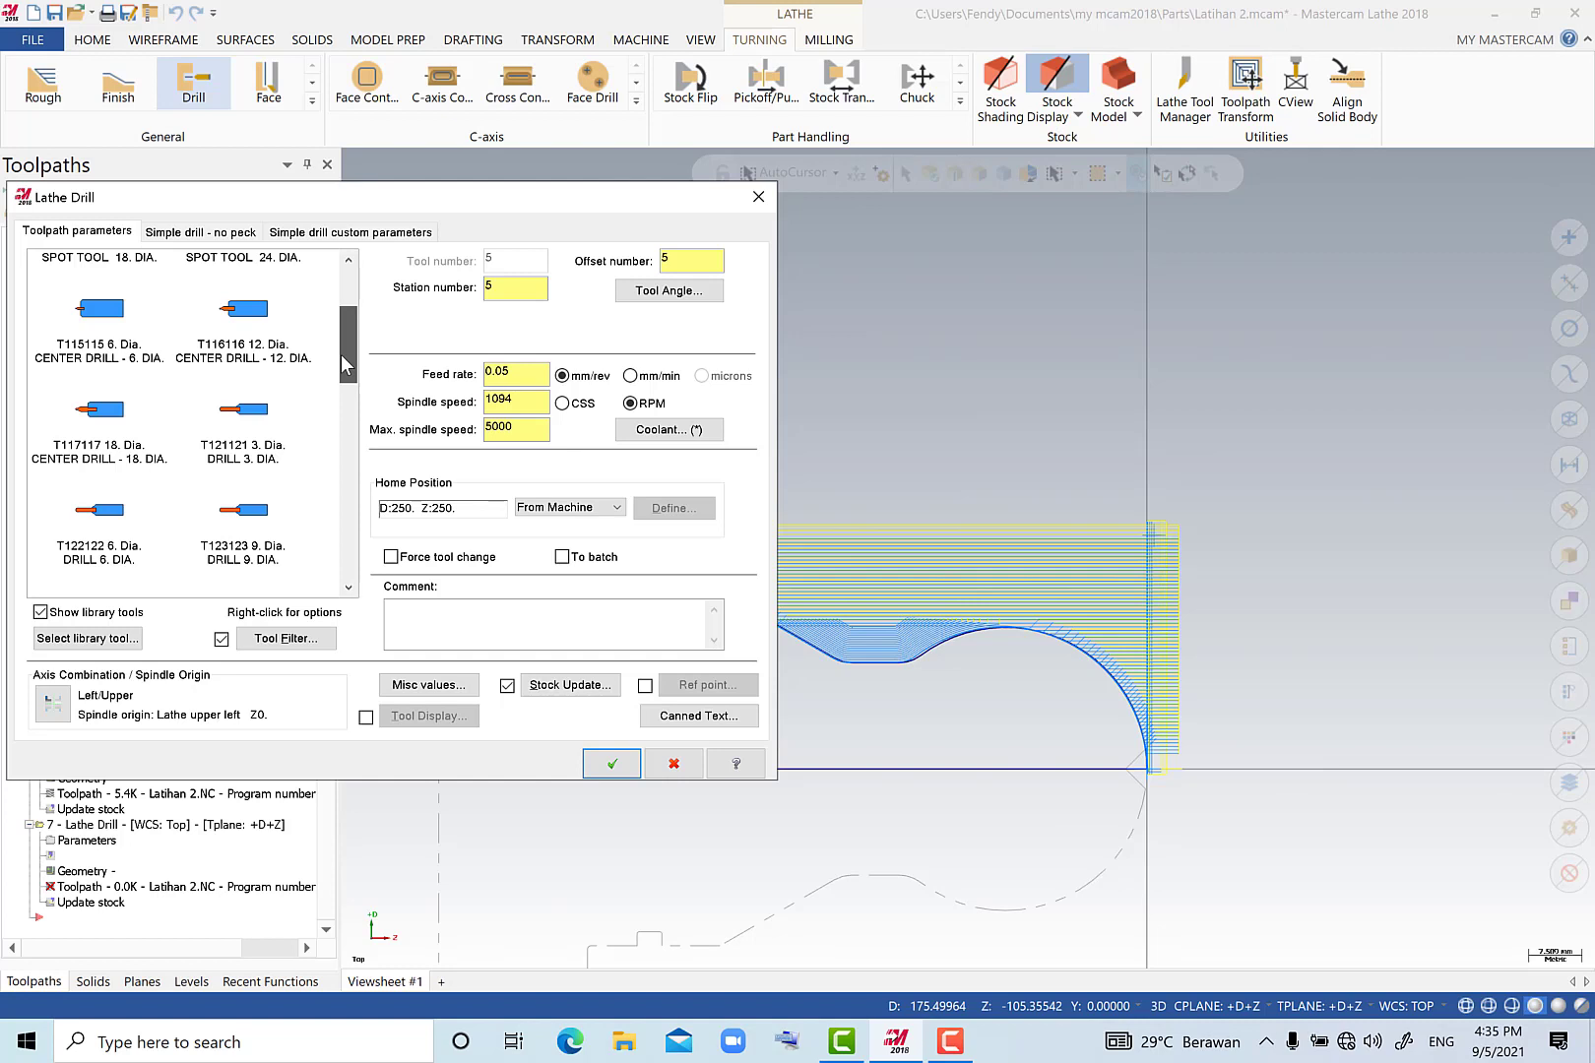
scroll(340, 371, down, 3)
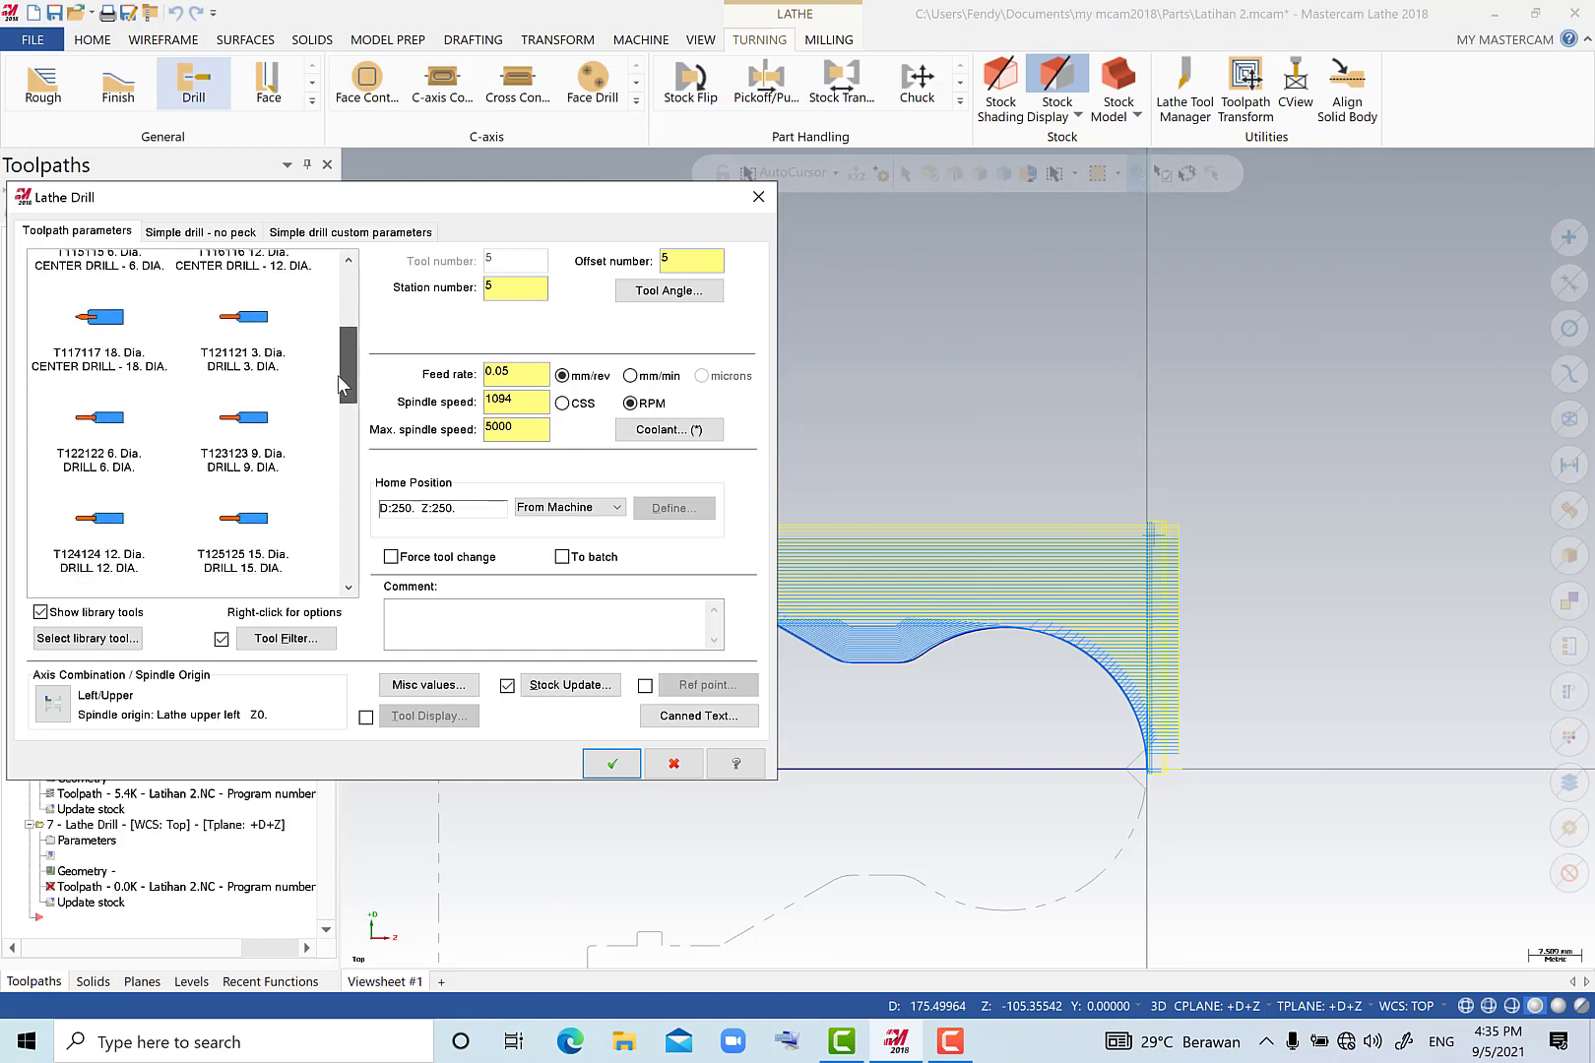
click(133, 571)
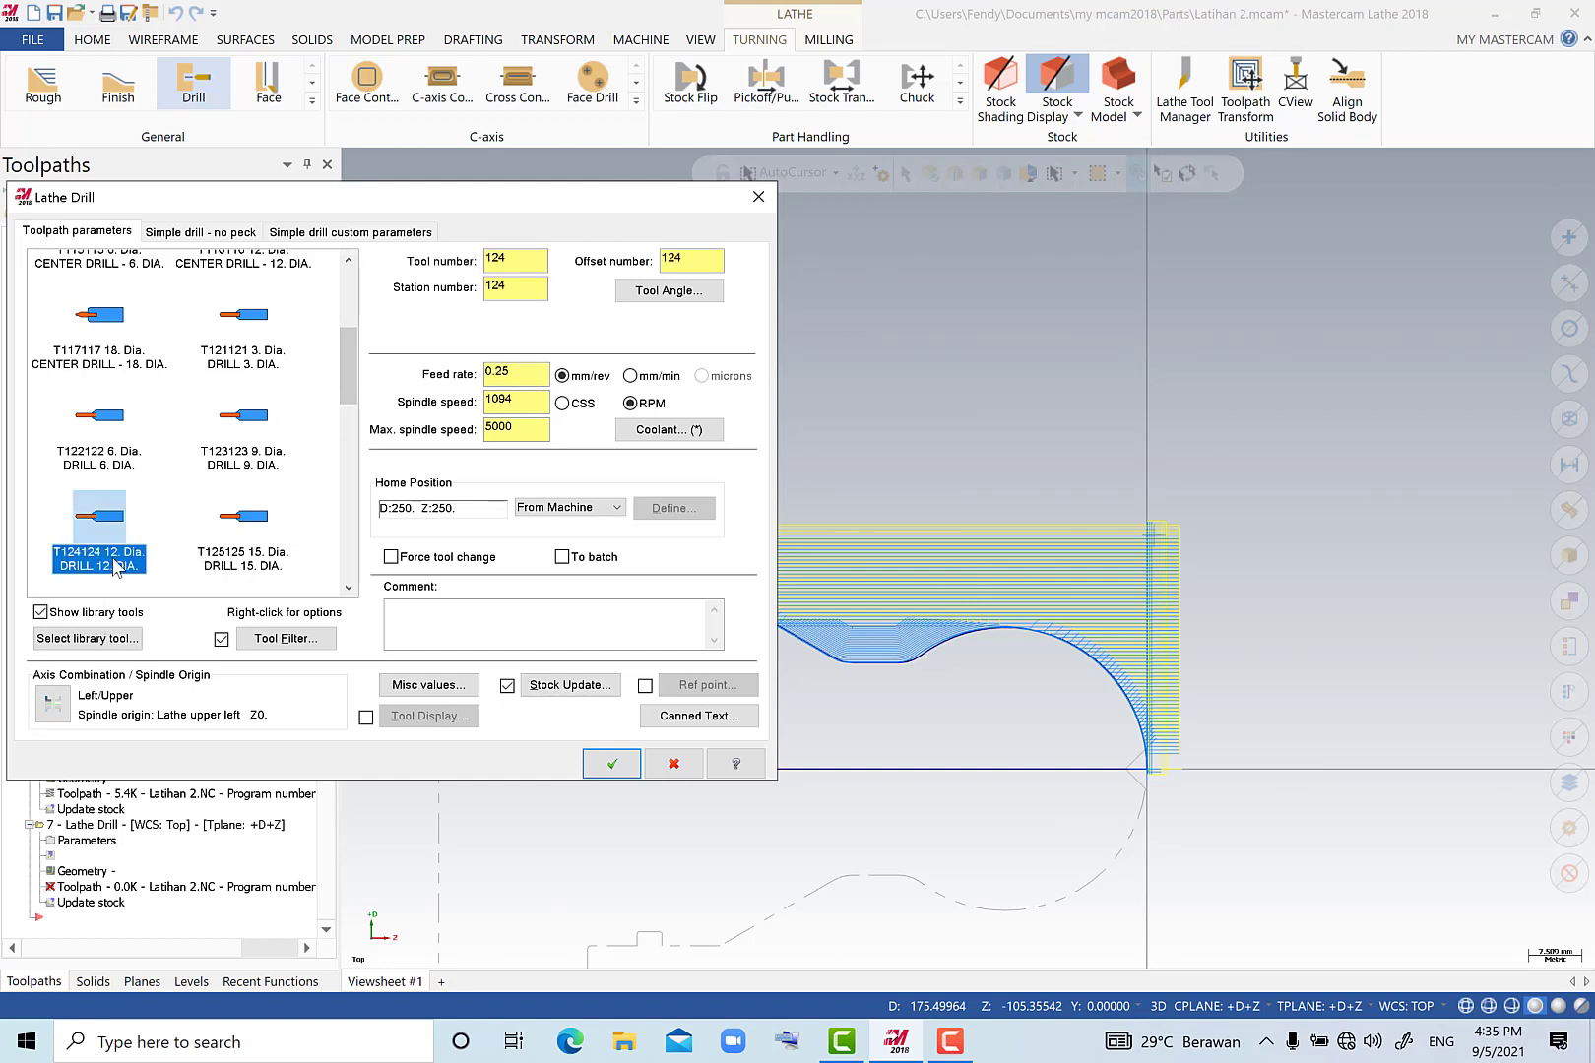
Edit the selected 12 mm drill's tool definition and change its diameter to 10 mm.
mouse_move(116, 568)
double_click(118, 524)
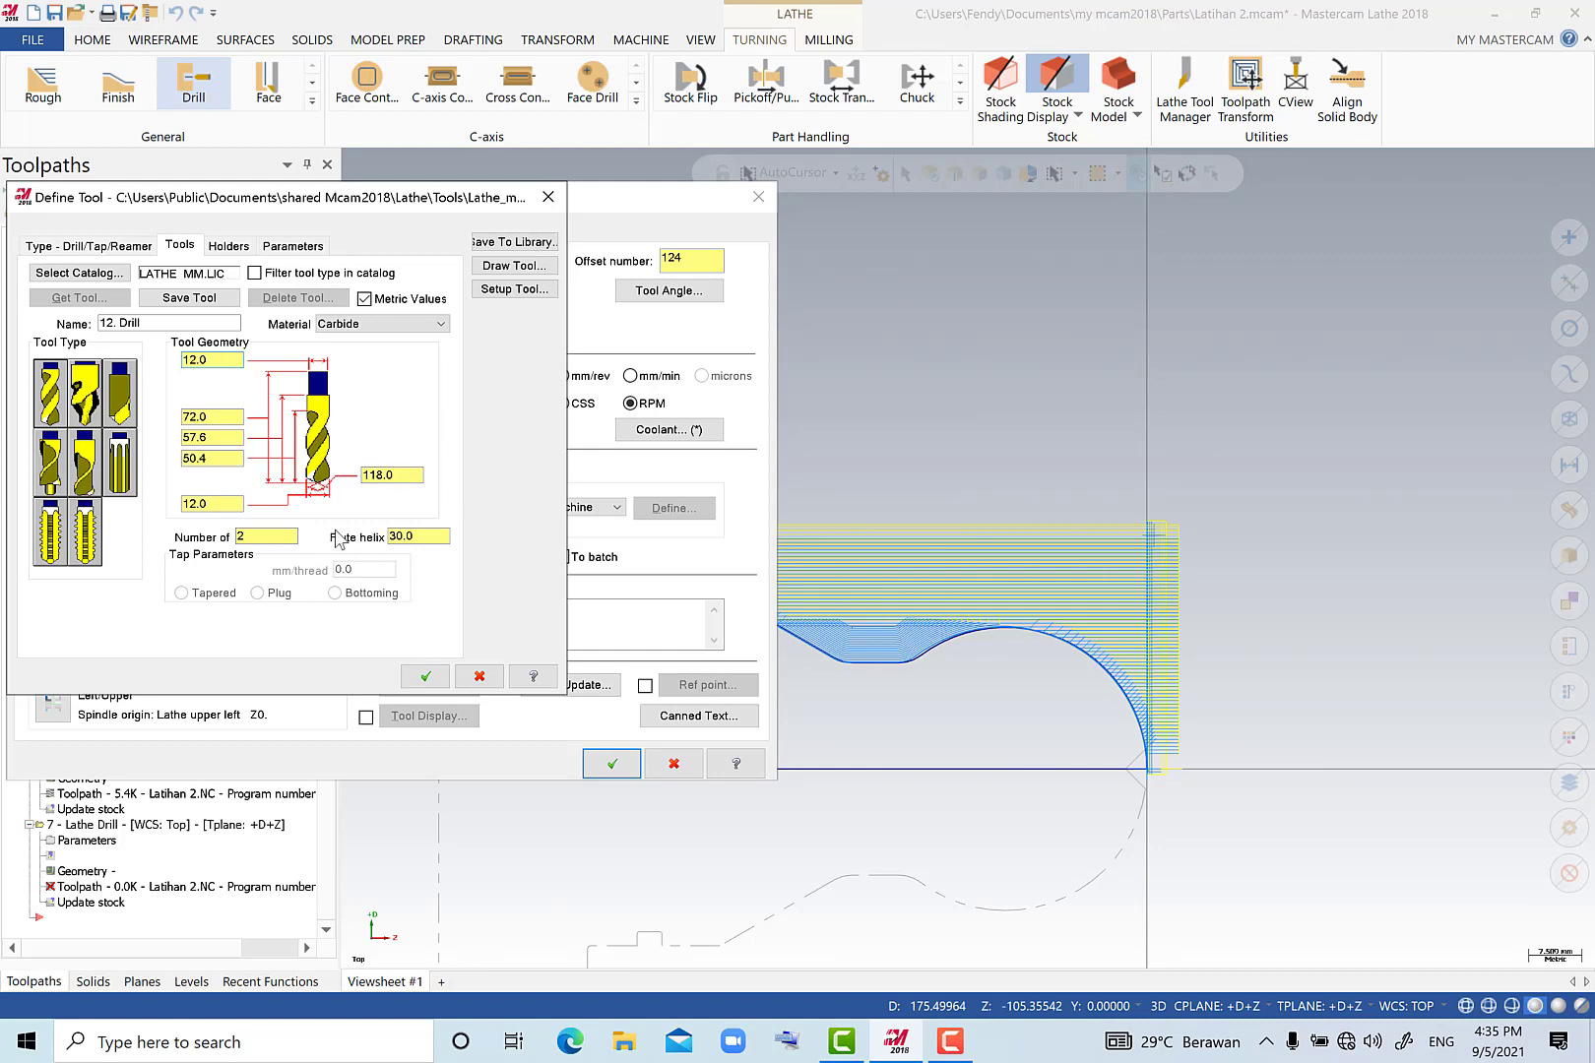
drag(228, 363, 145, 363)
click(226, 503)
drag(225, 503, 160, 504)
drag(224, 367, 155, 377)
click(145, 324)
key(BackSpace)
text(0)
click(425, 677)
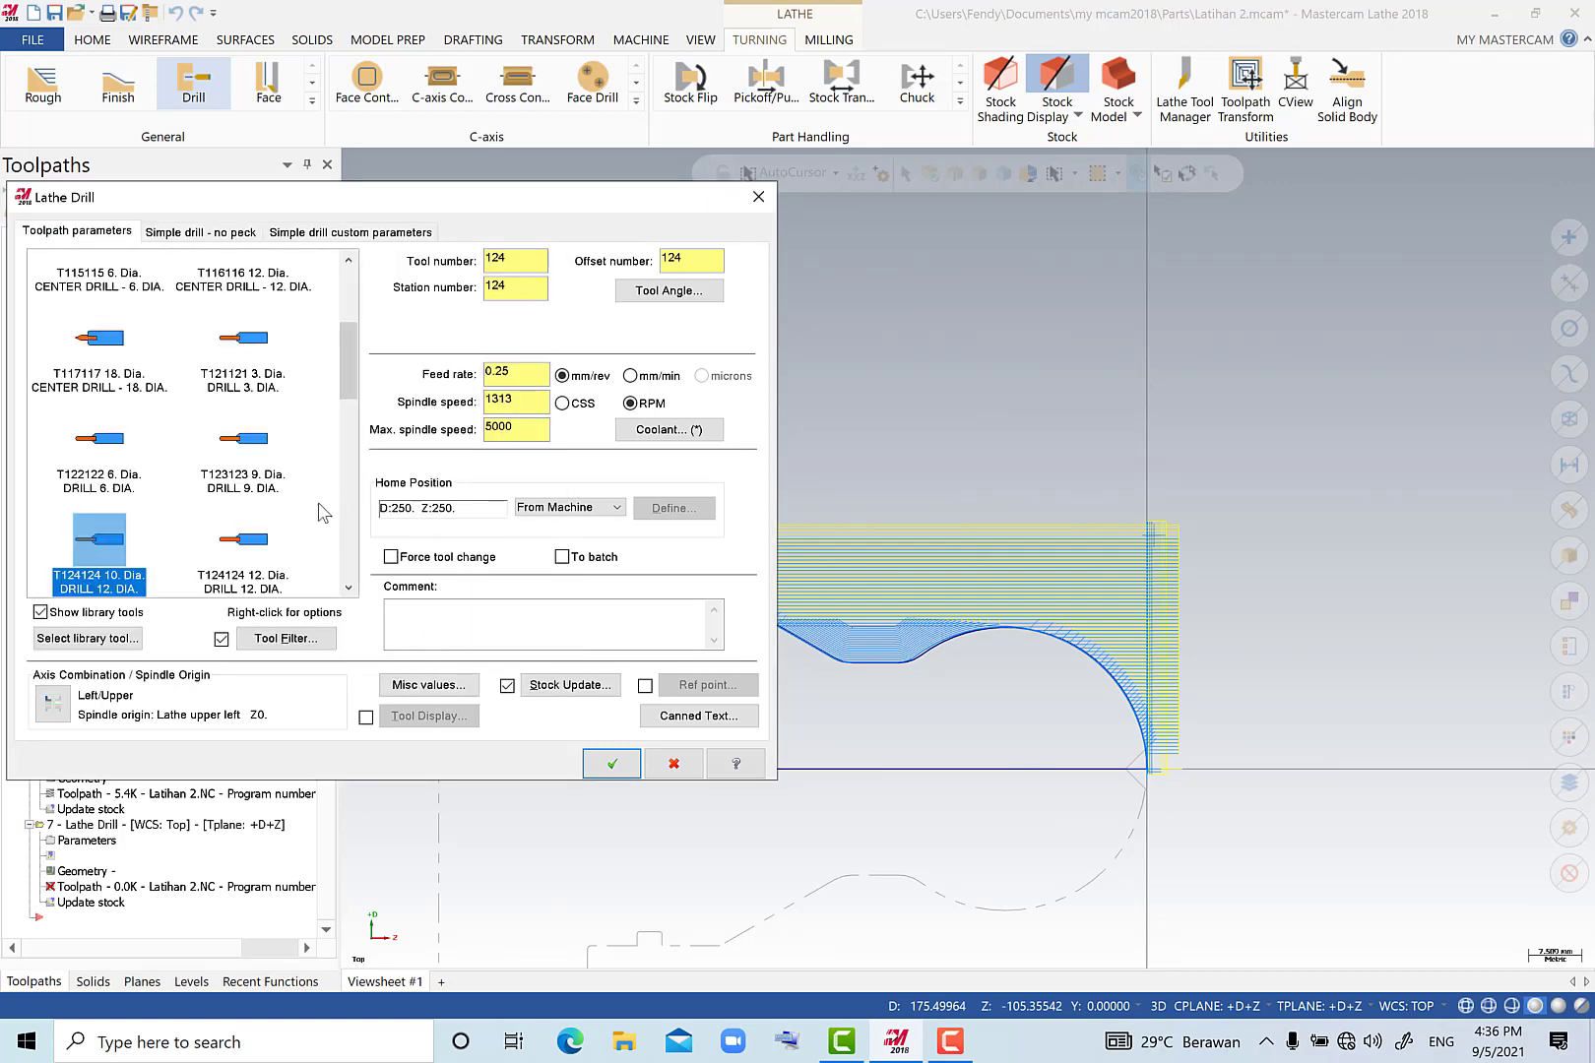
Set the drill's tool and offset numbers to 8, enter its station number and feed rate, and set the spindle speed to 1000 RPM.
double_click(513, 259)
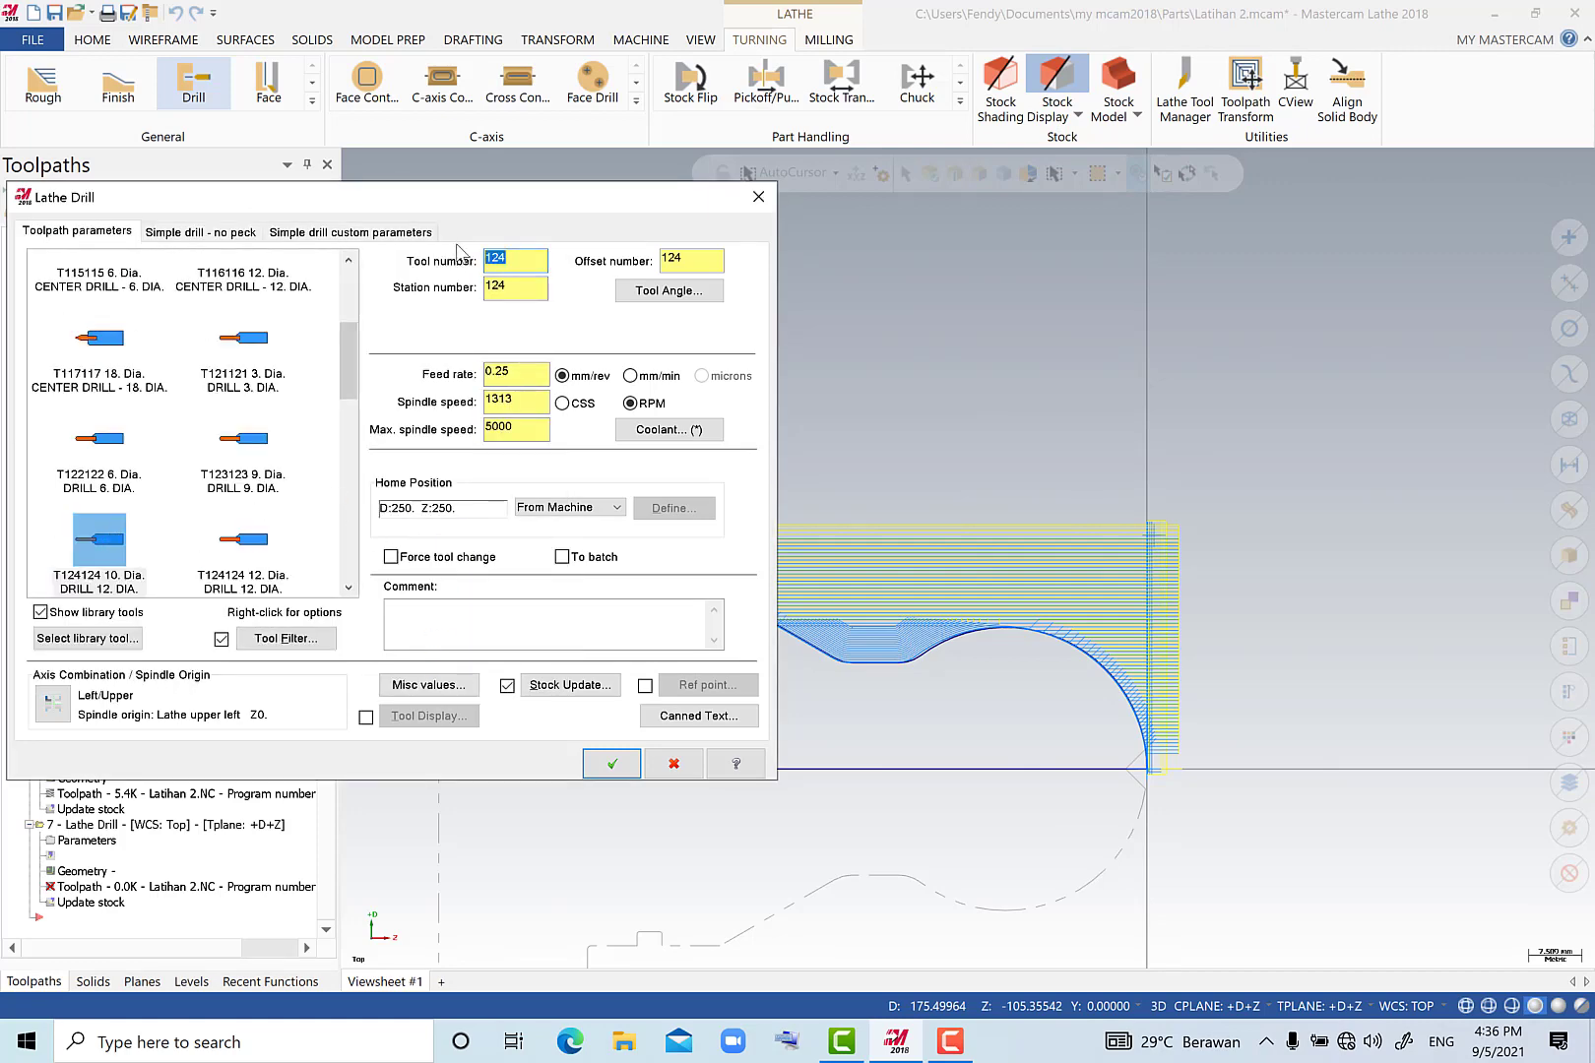
double_click(530, 288)
double_click(687, 259)
text(8)
double_click(504, 372)
double_click(514, 399)
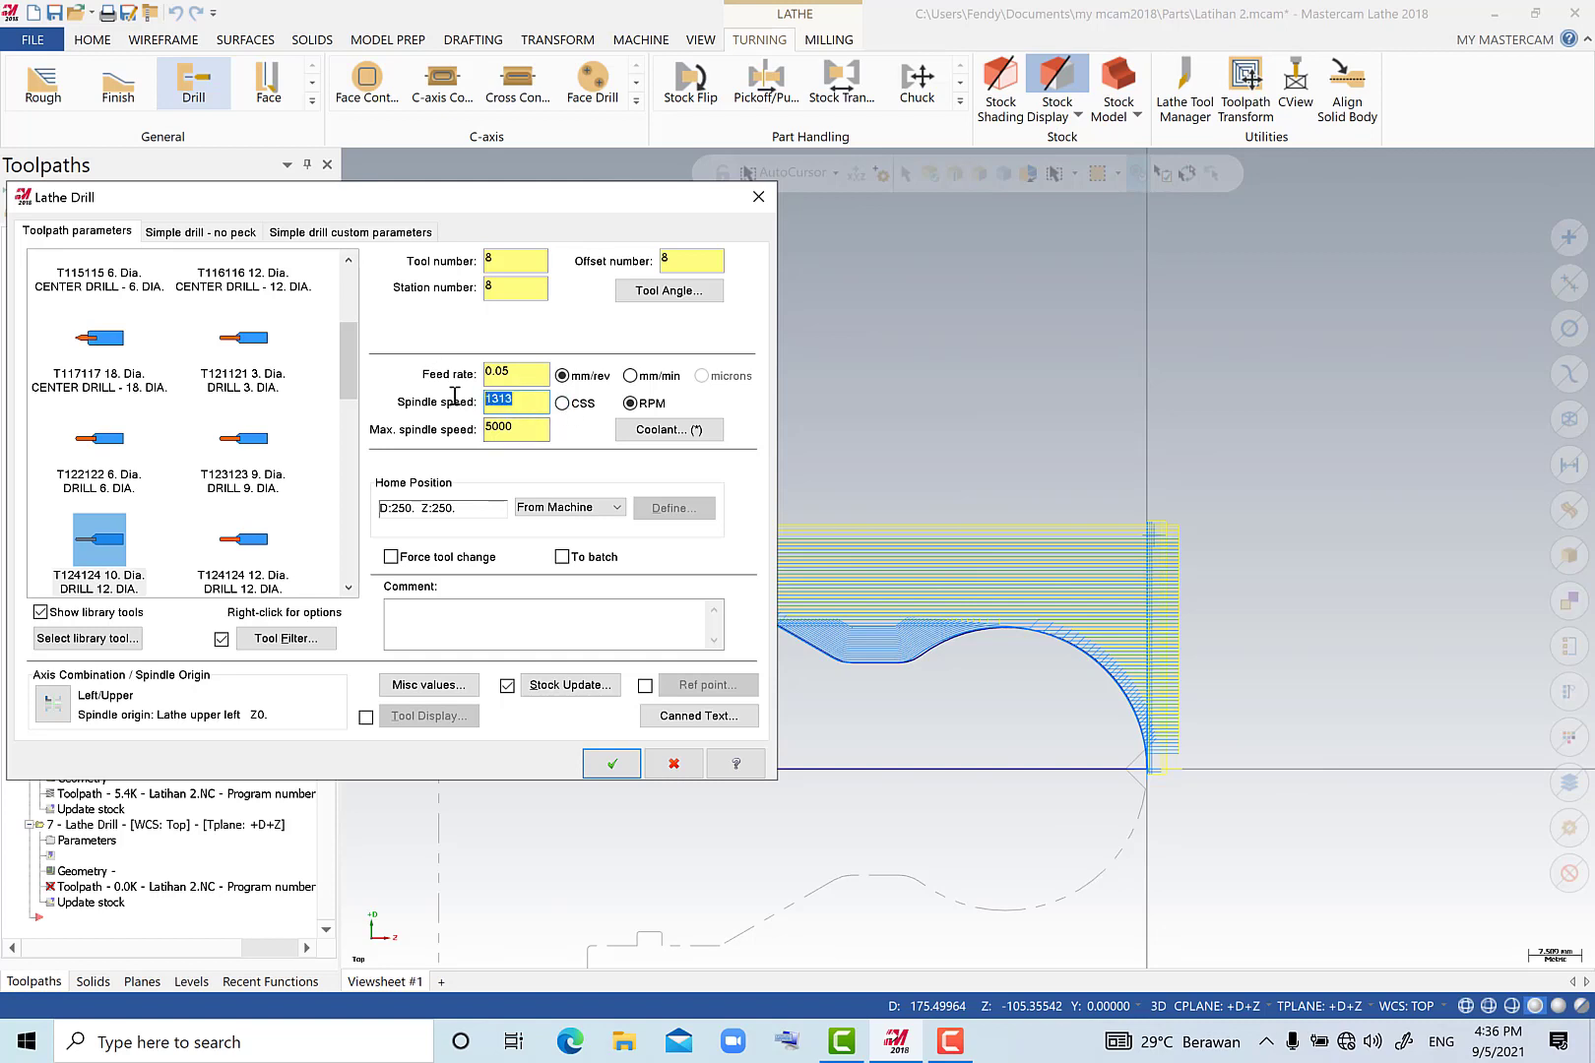
text(1000)
Change the second drilling operation's cycle to Peck Drill.
click(227, 238)
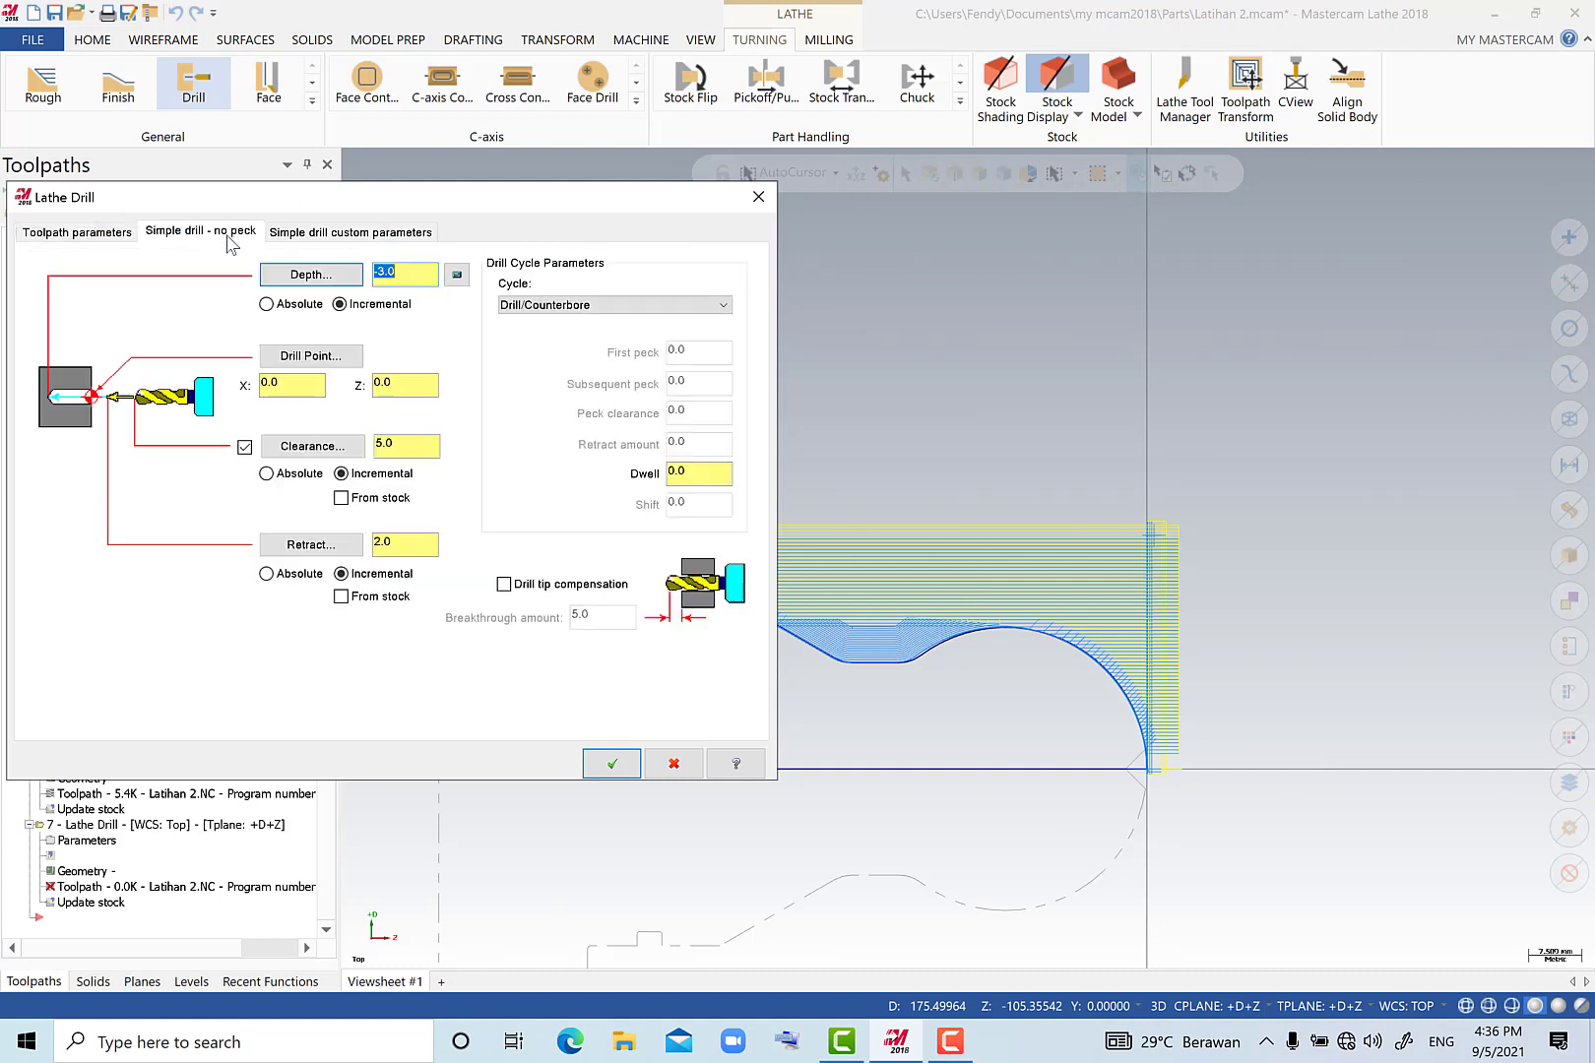
click(519, 307)
scroll(522, 330, up, 5)
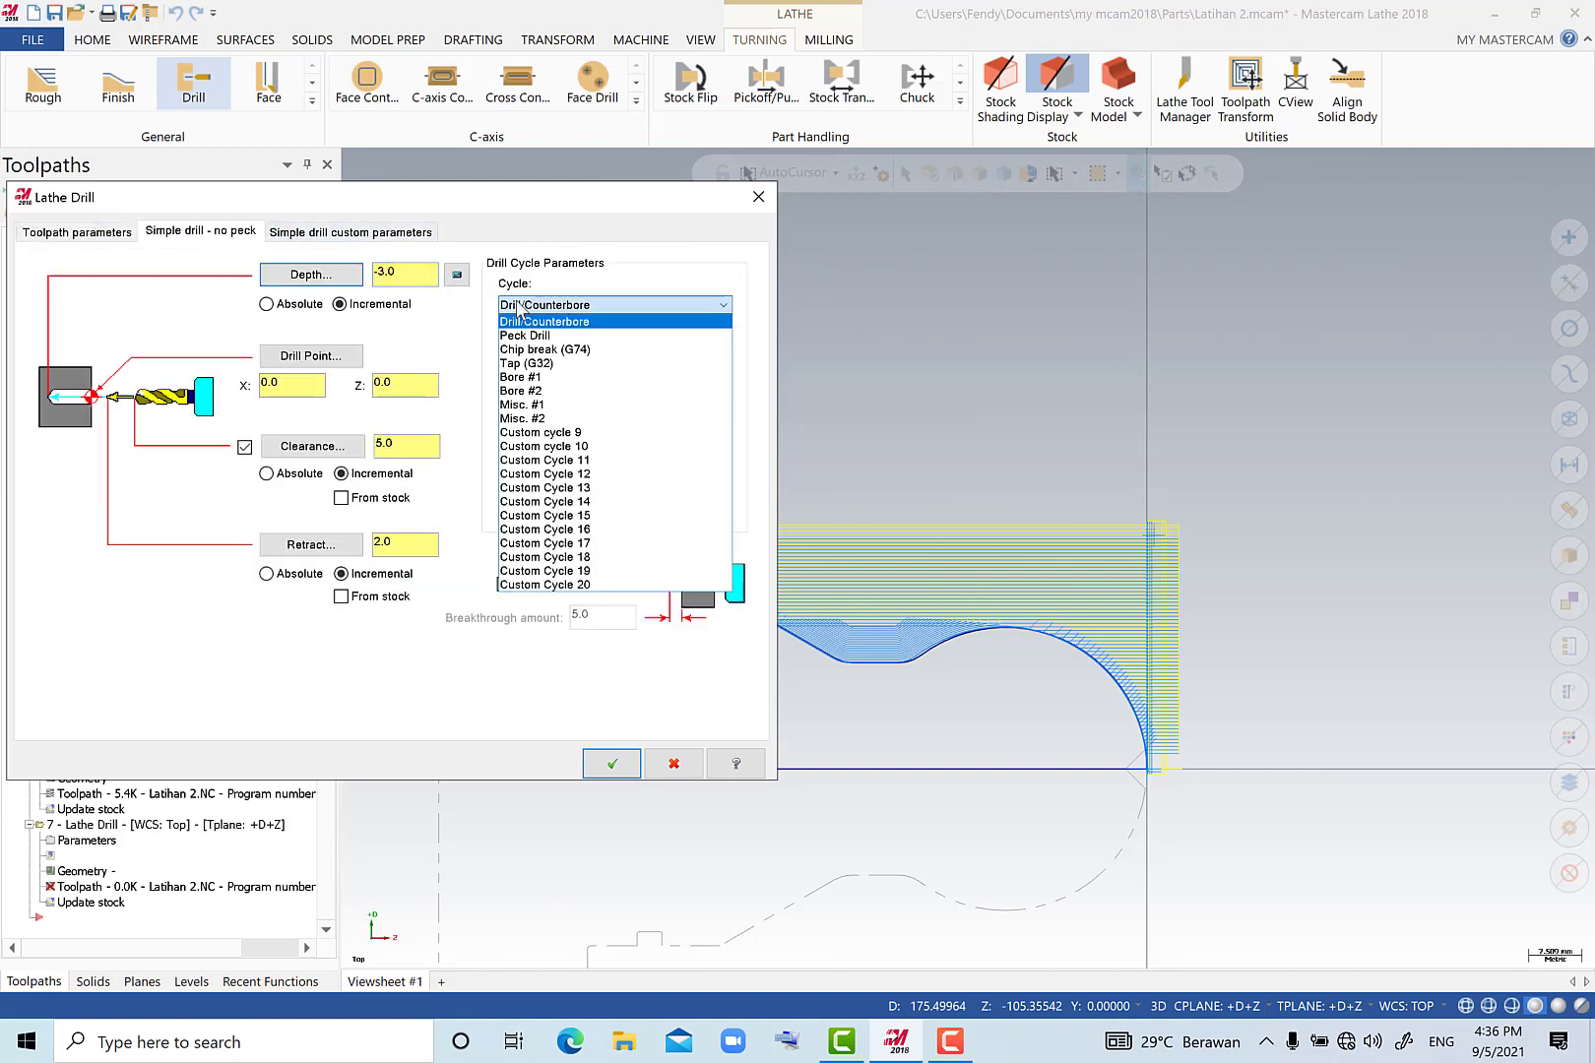
click(527, 333)
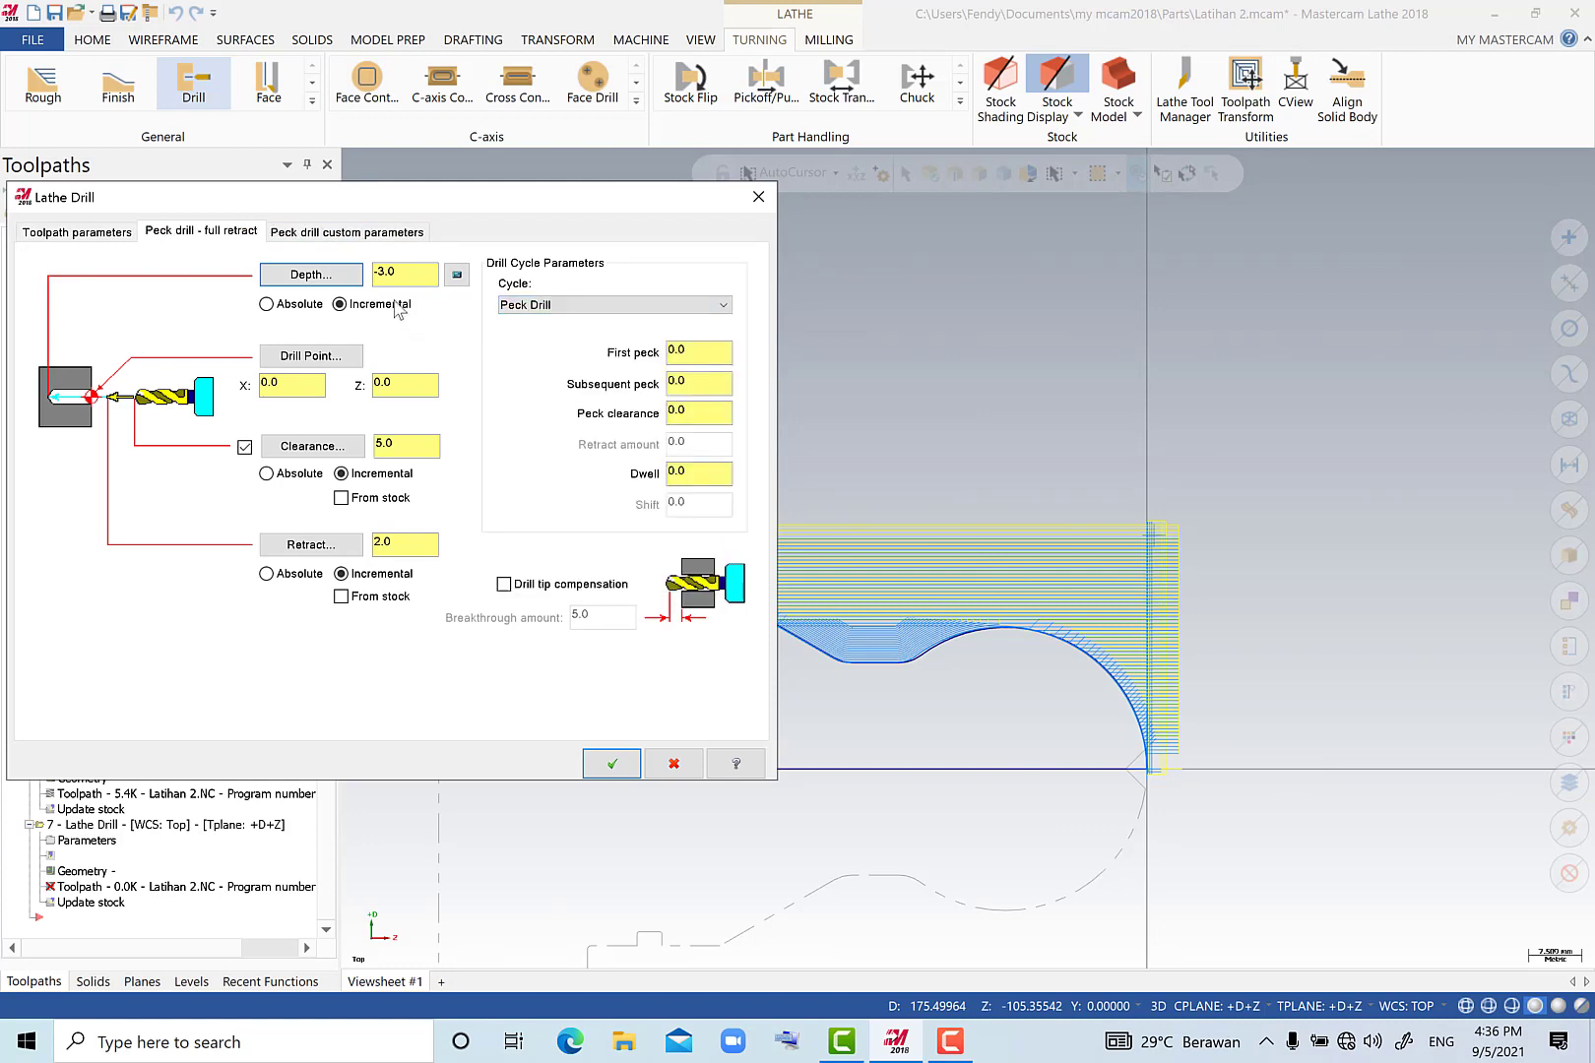
Enter the drill depth as an absolute value, set the peck amounts, and generate the peck drilling toolpath.
drag(412, 270, 371, 271)
click(395, 382)
click(701, 350)
drag(701, 350, 646, 346)
text(3)
drag(682, 355, 664, 412)
text(666)
click(267, 305)
click(607, 762)
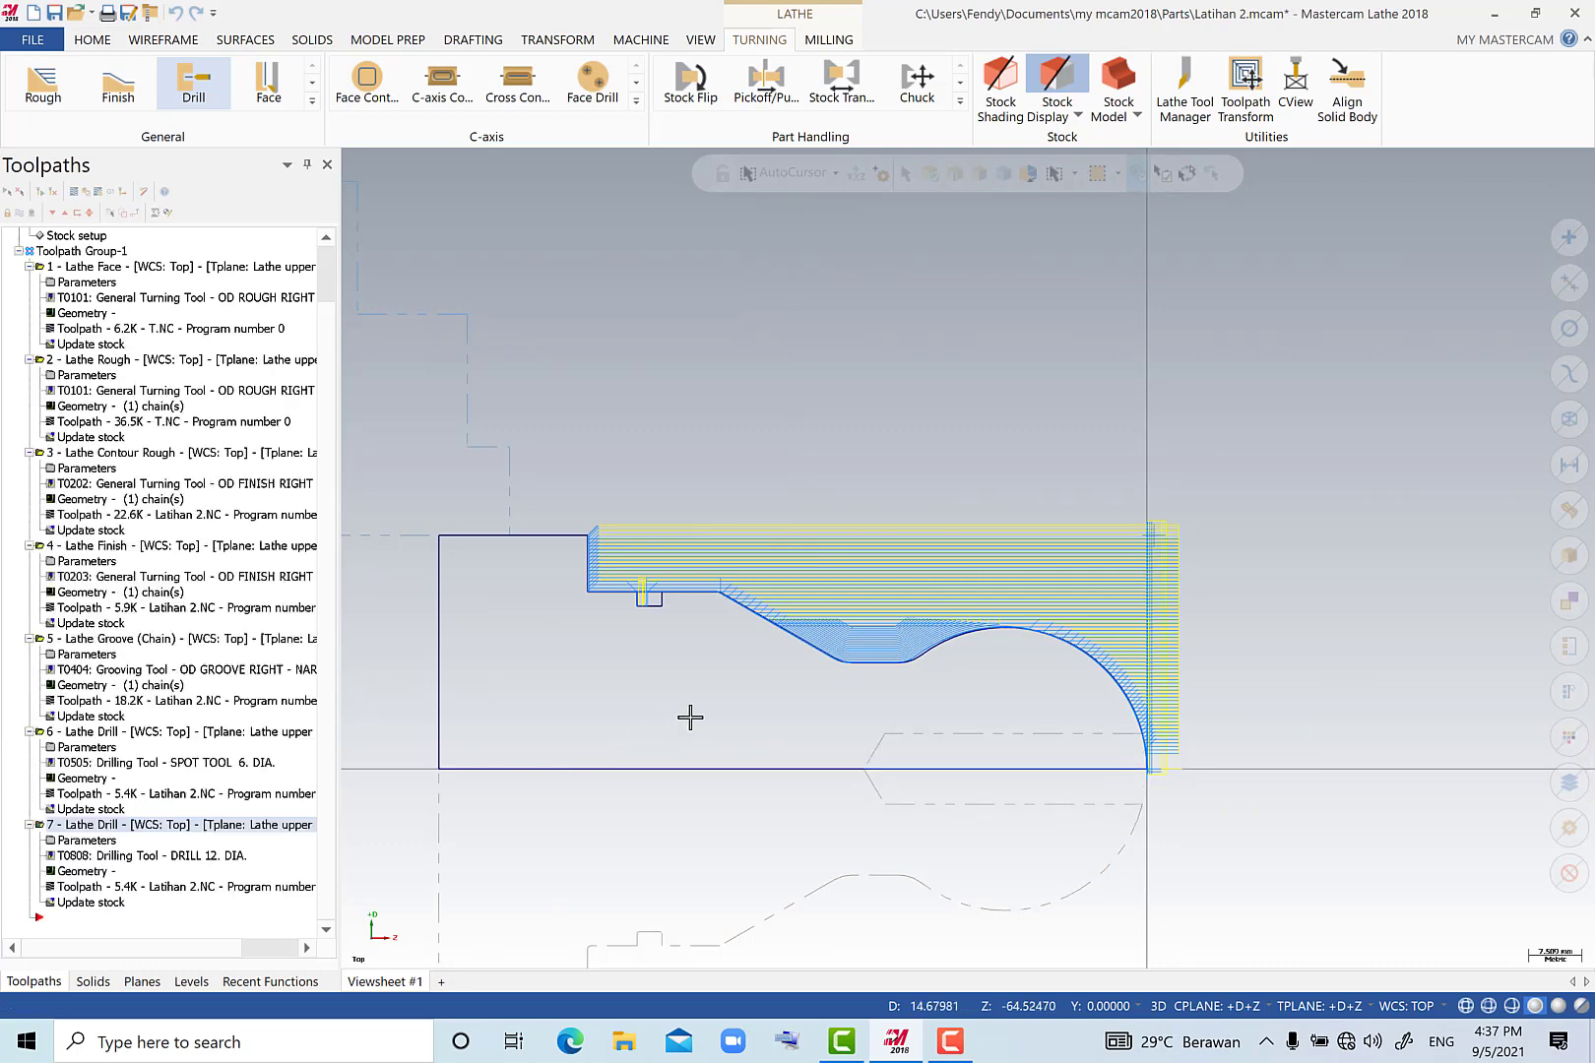
Verify all seven lathe operations in an isometric simulator view, play the simulation and examine the drilled hole in the ball end.
scroll(690, 717, down, 1)
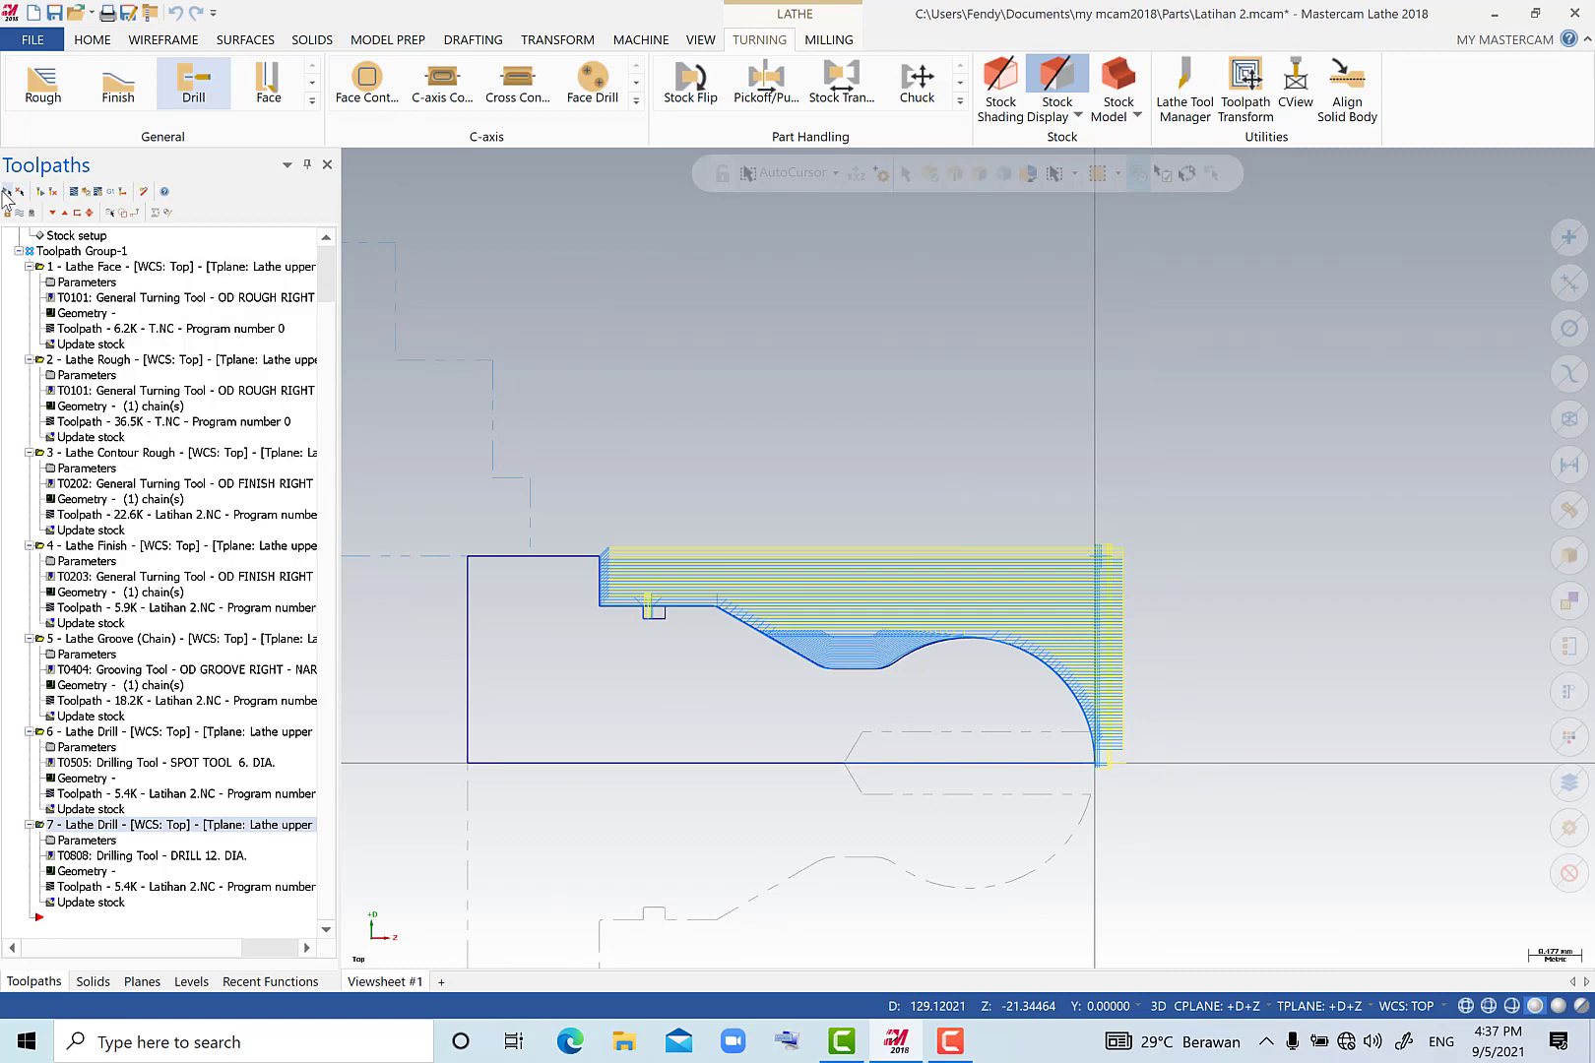
click(5, 194)
click(87, 196)
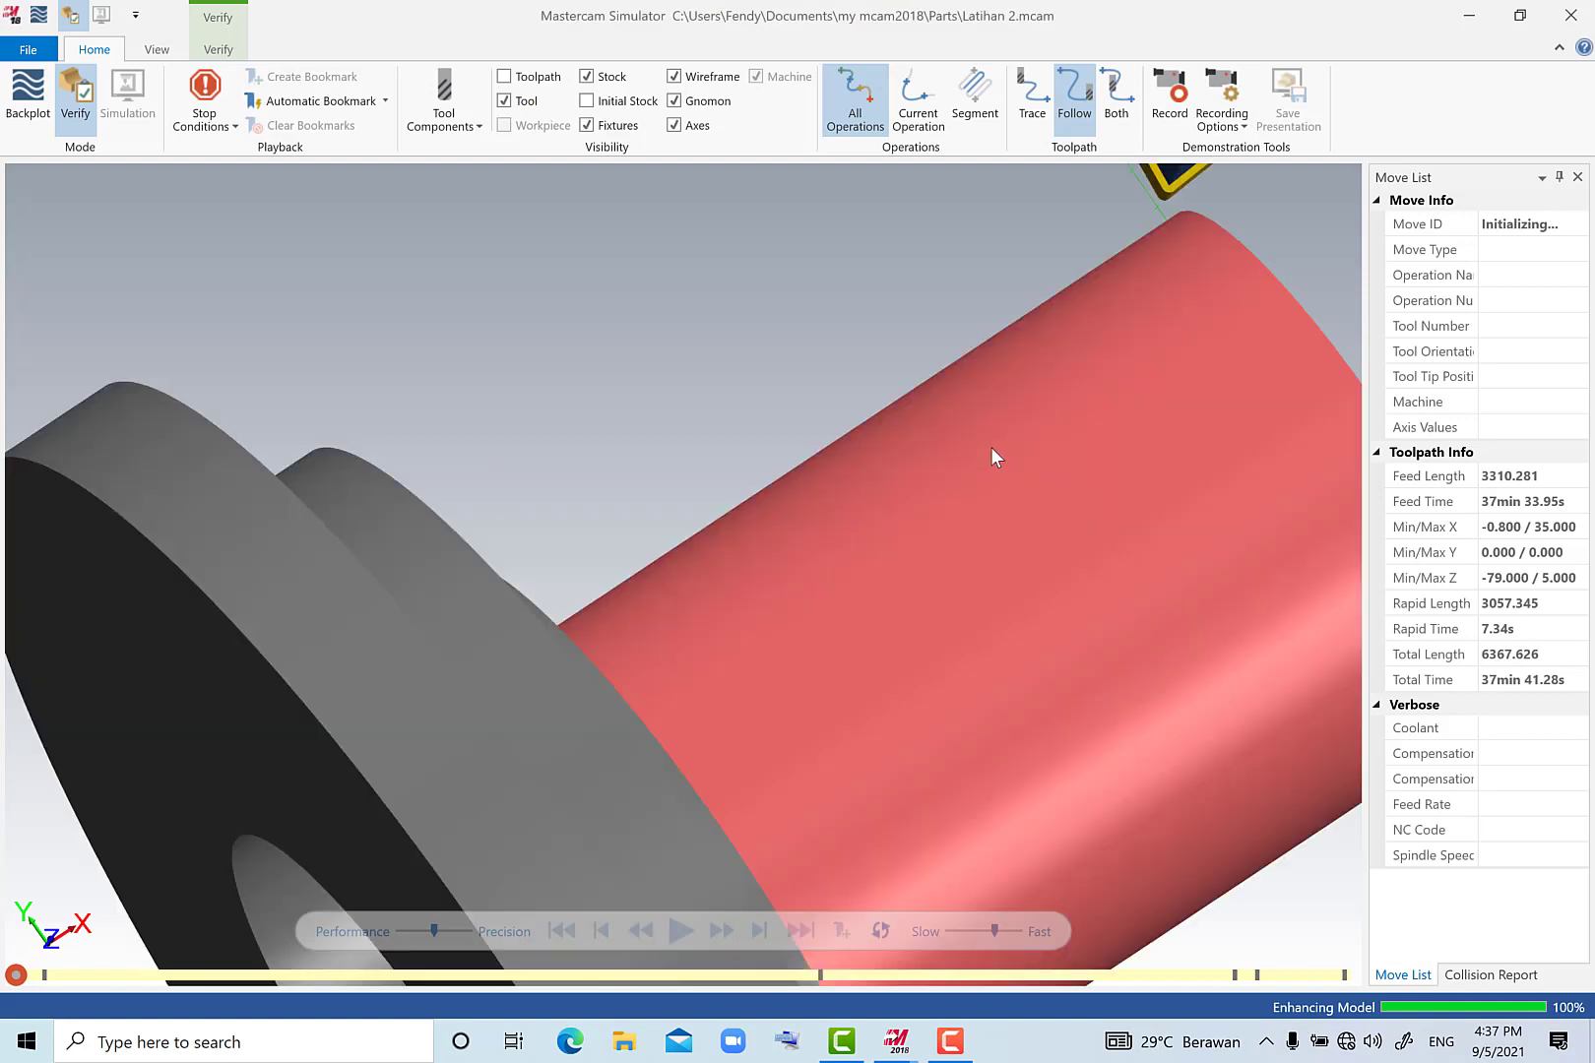
scroll(721, 796, up, 3)
scroll(721, 794, down, 5)
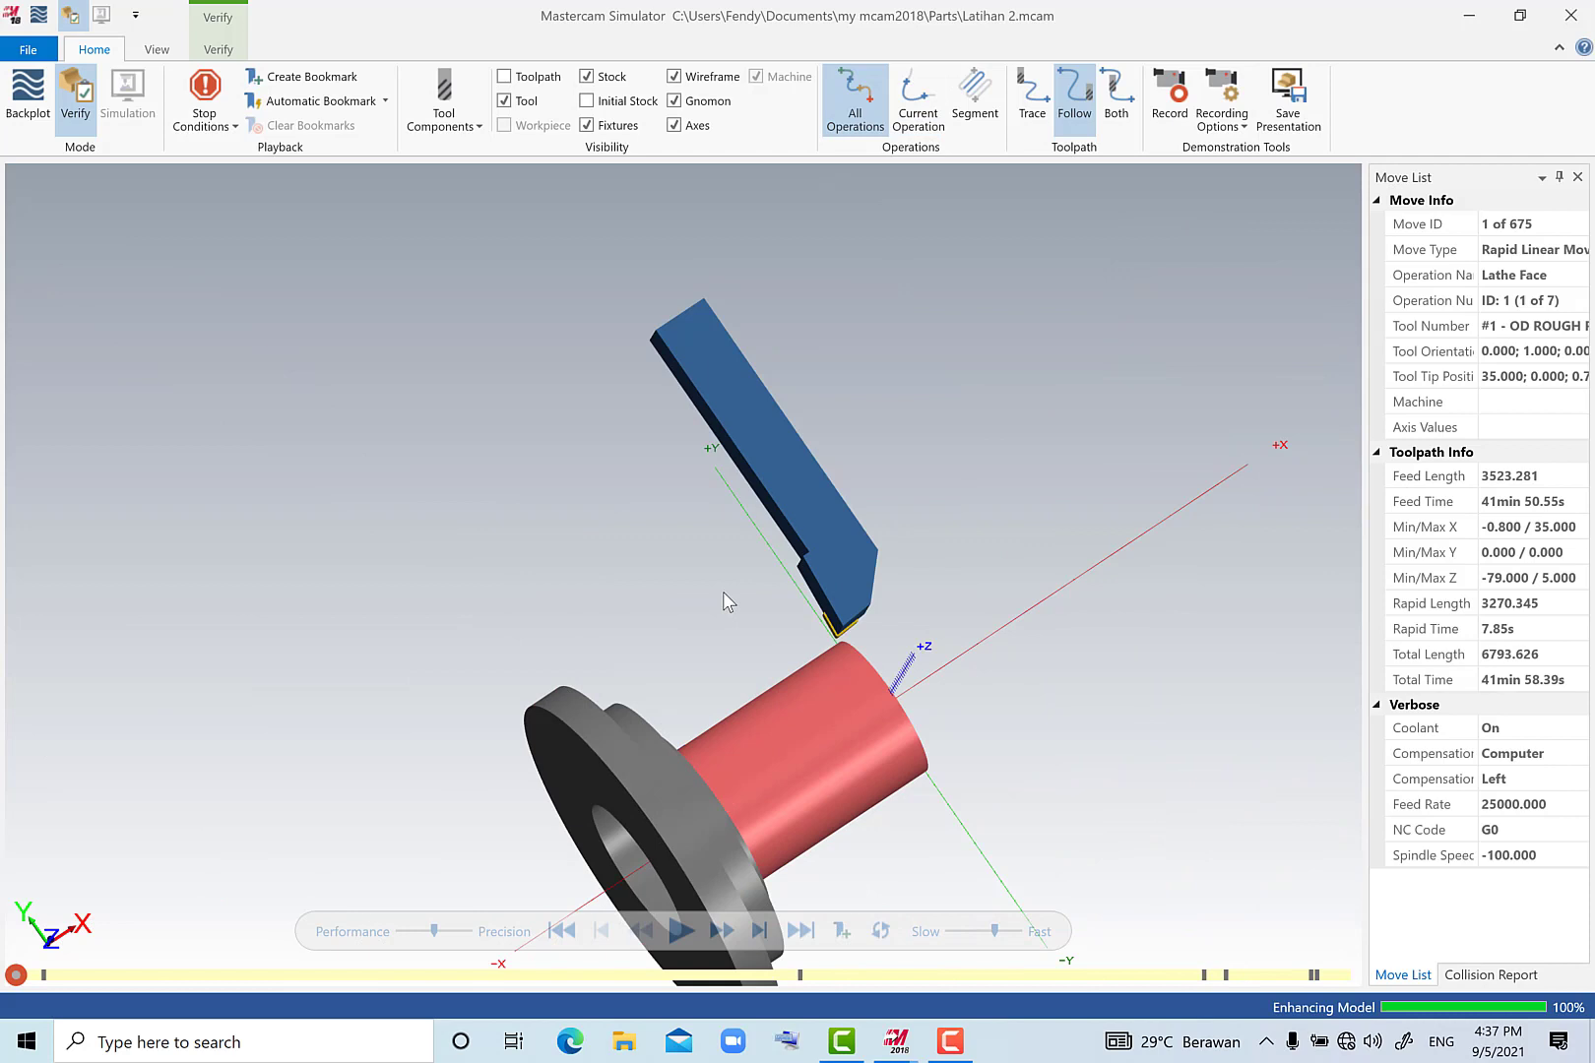
right_click(723, 591)
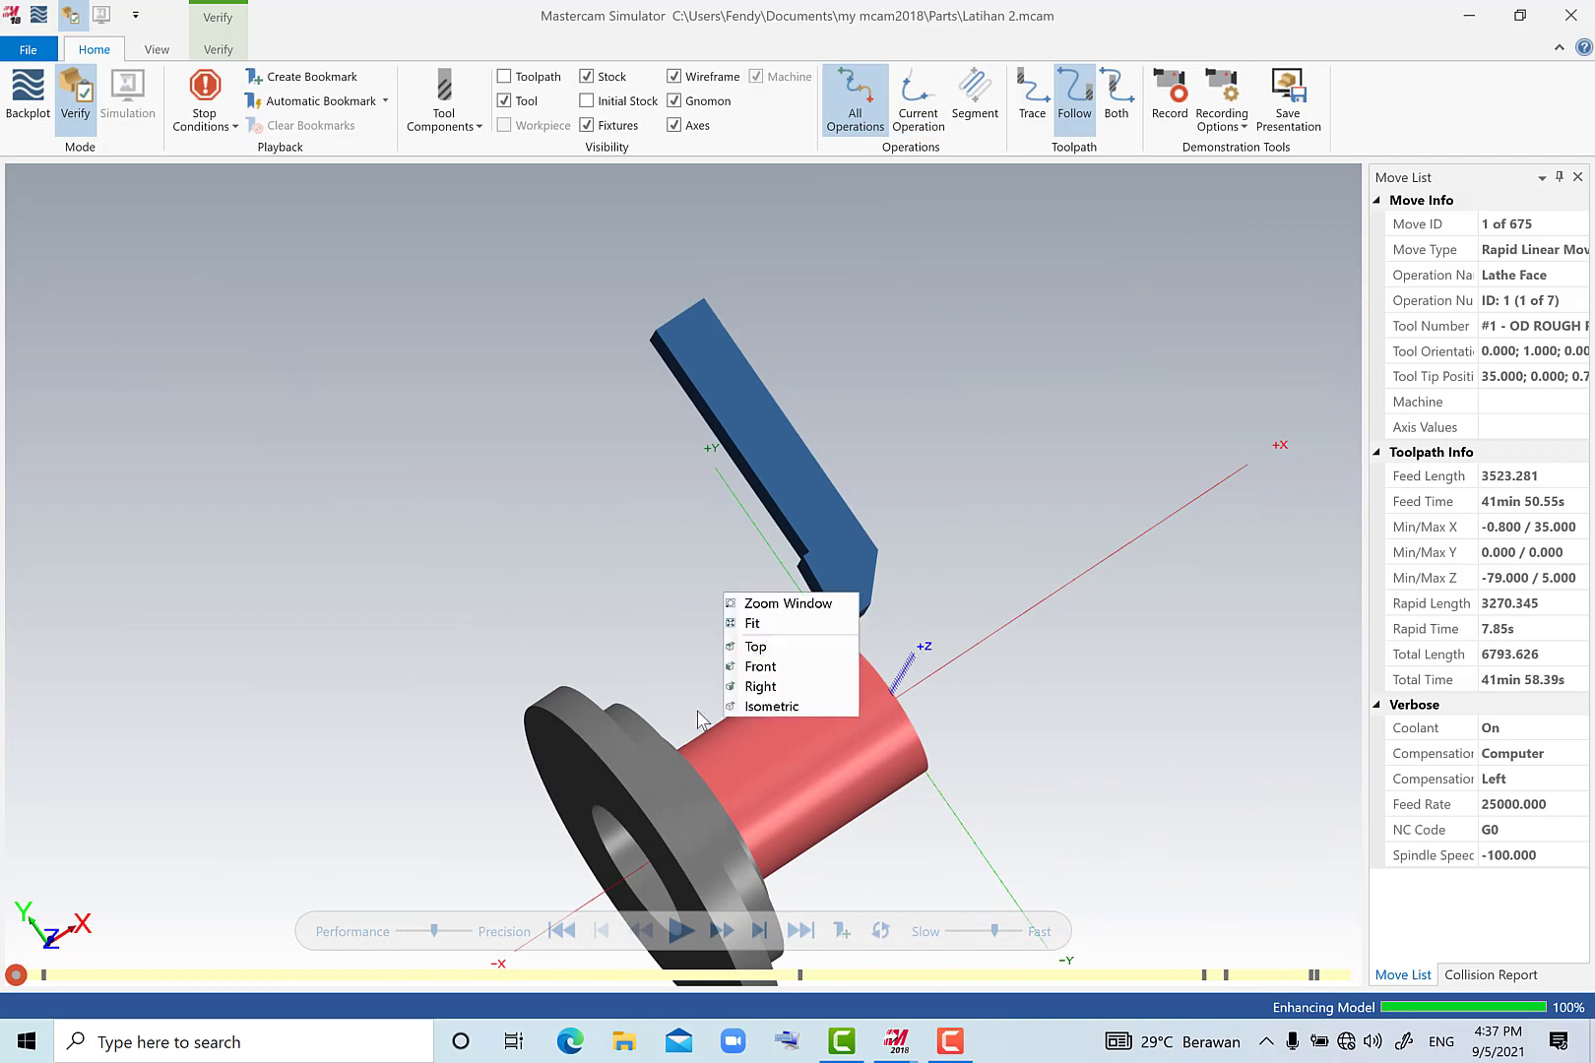
click(770, 706)
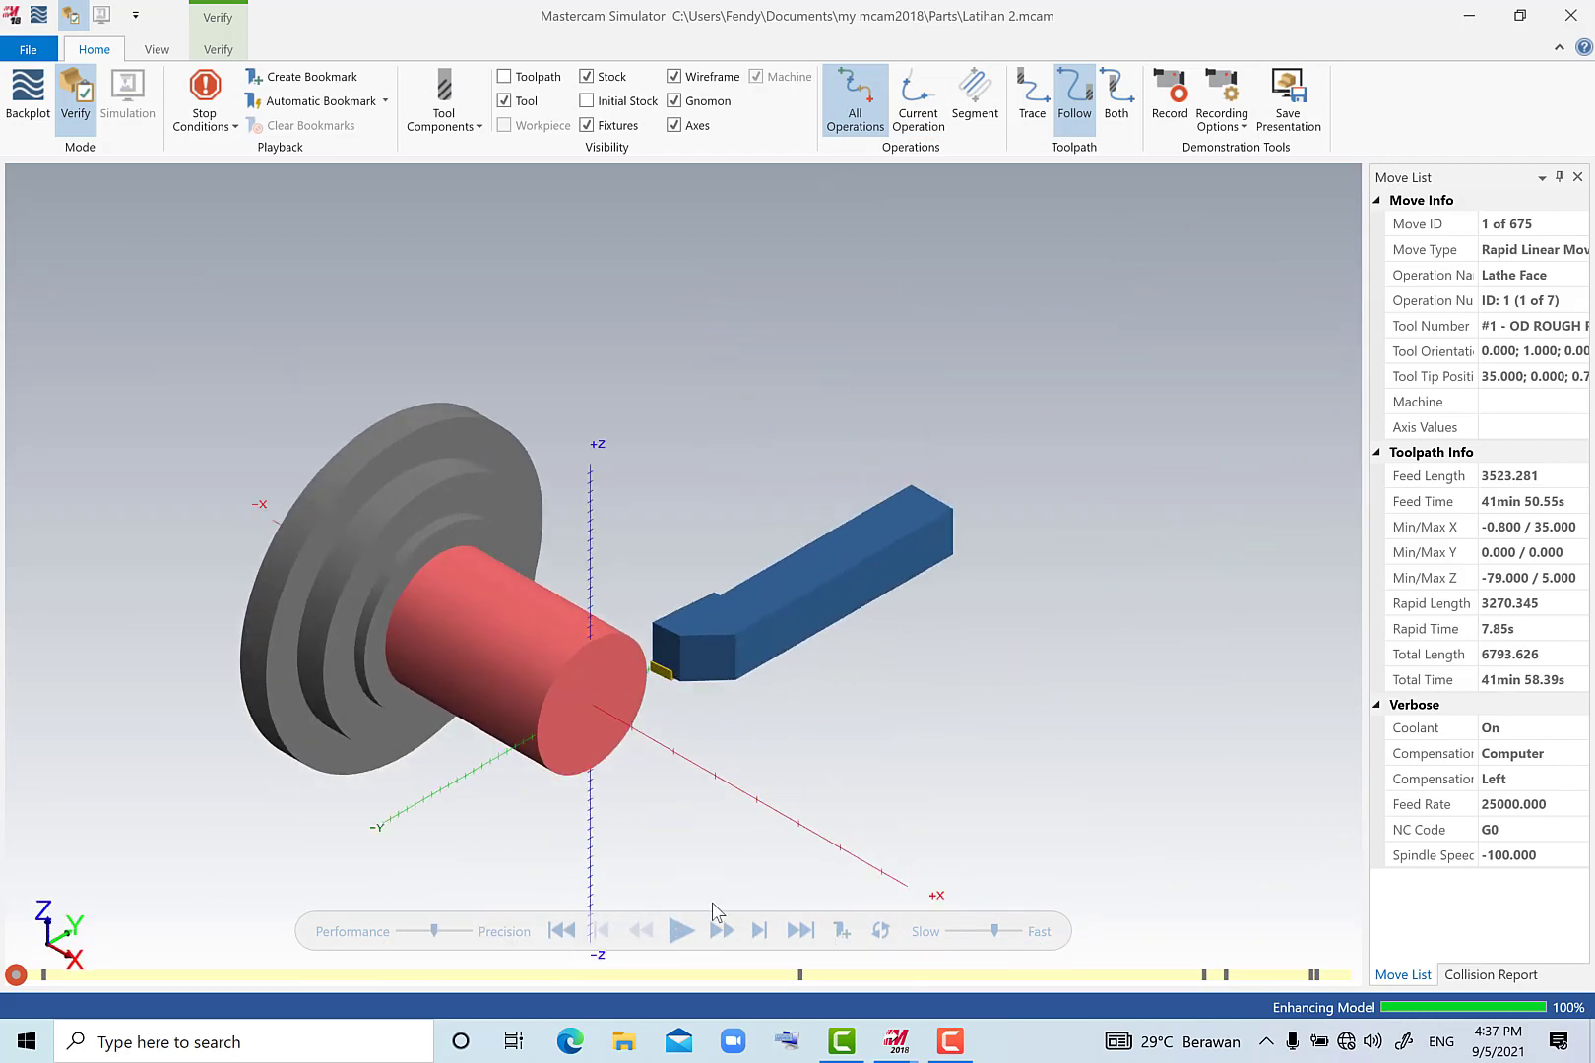
click(680, 932)
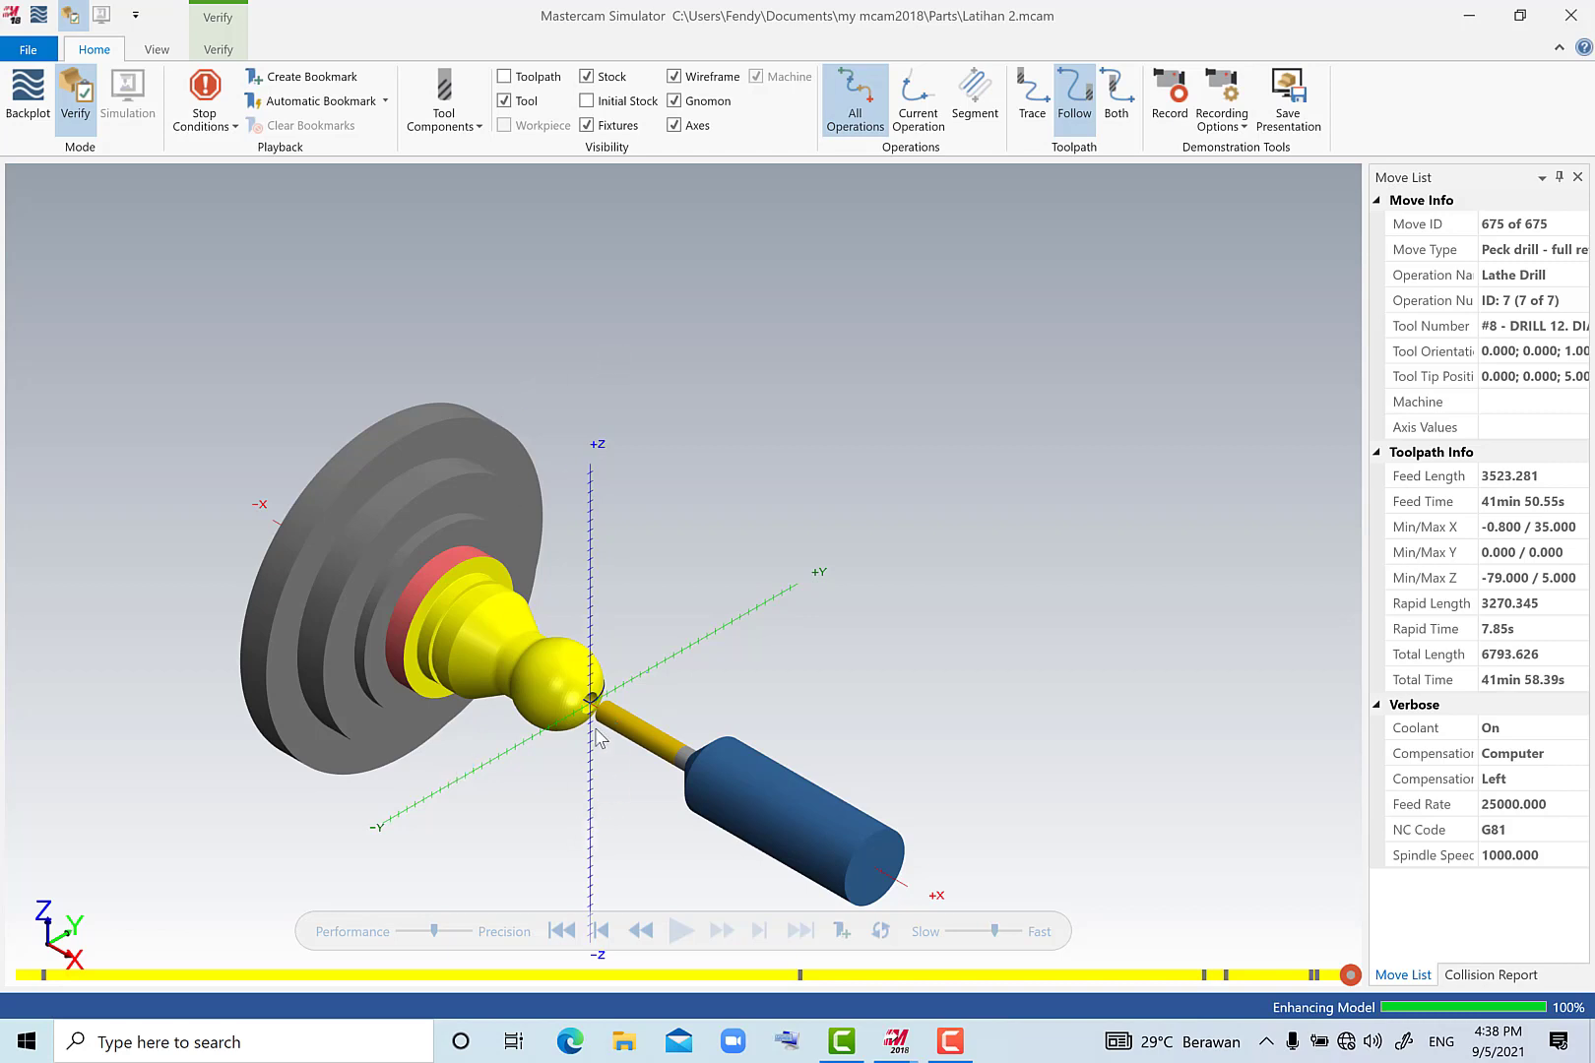
scroll(596, 725, down, 1)
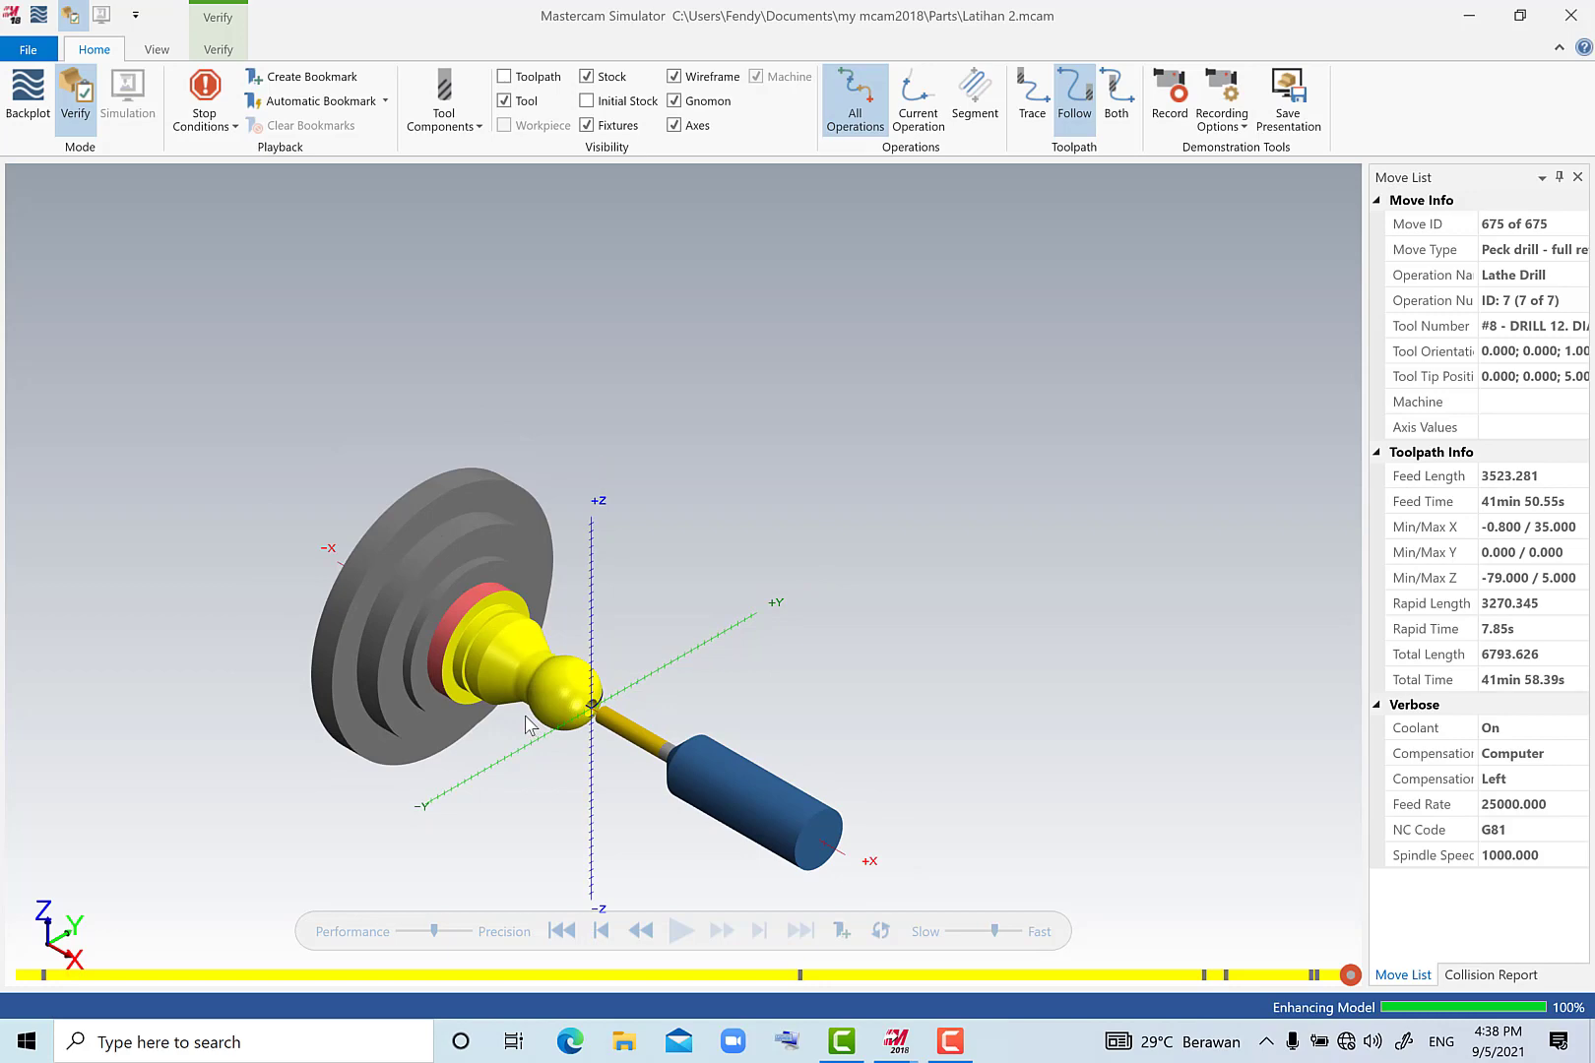
scroll(529, 725, up, 3)
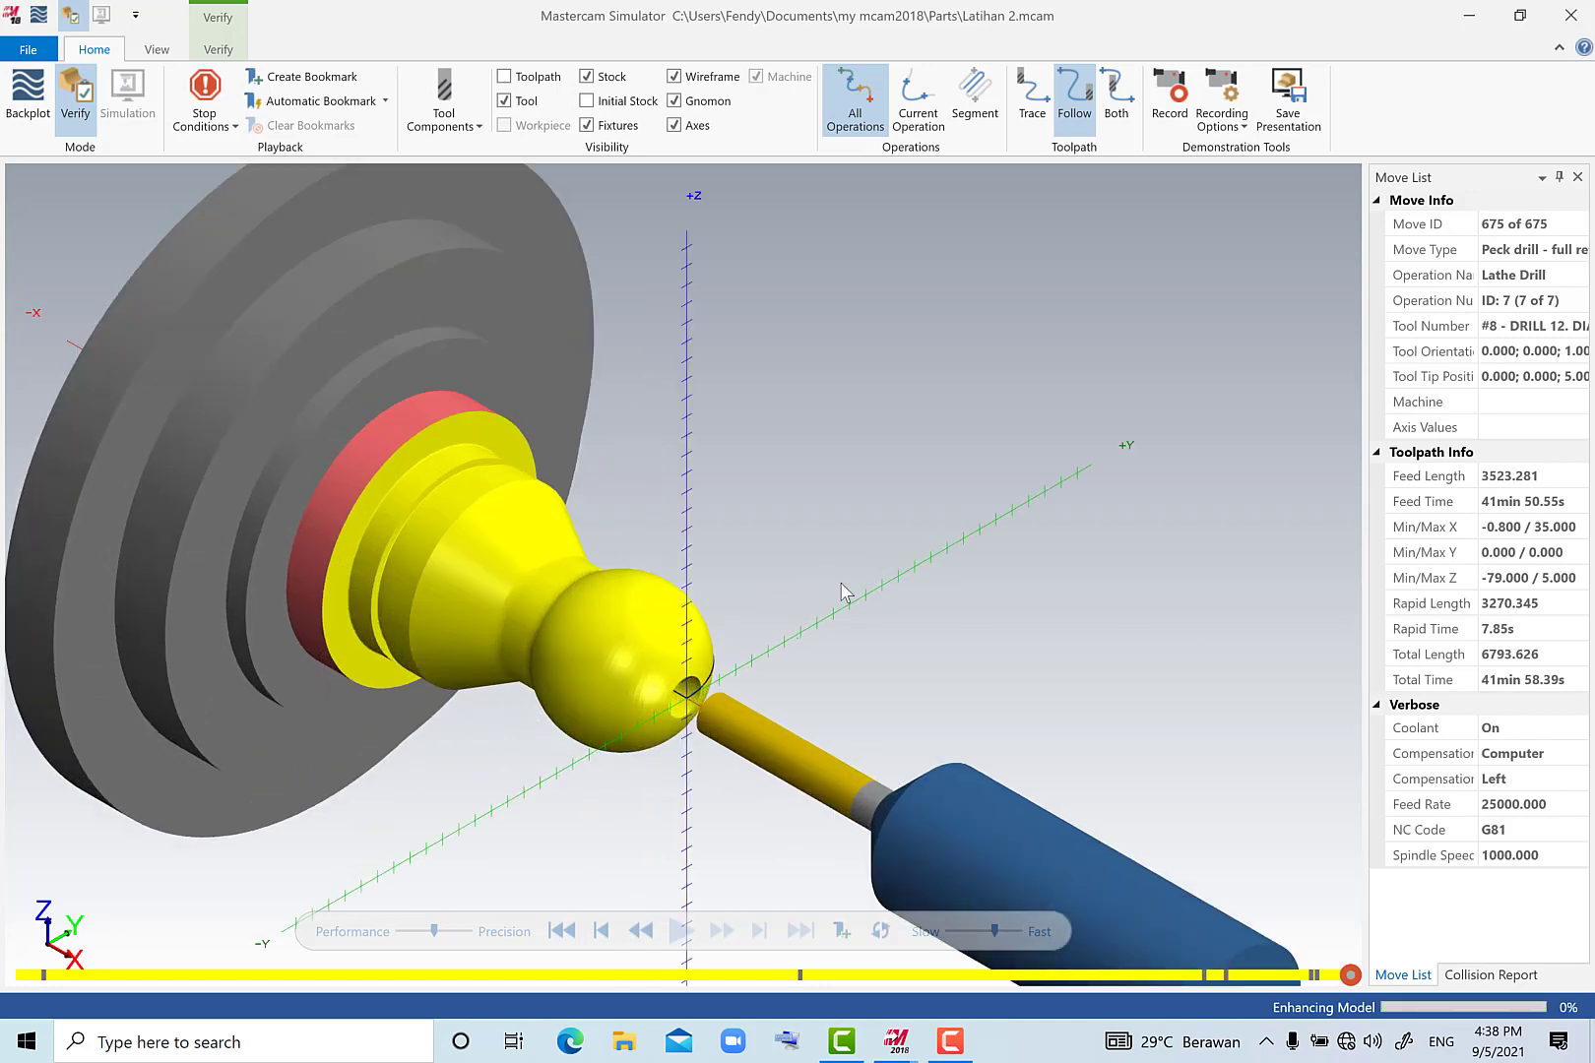
middle_drag(662, 716, 670, 799)
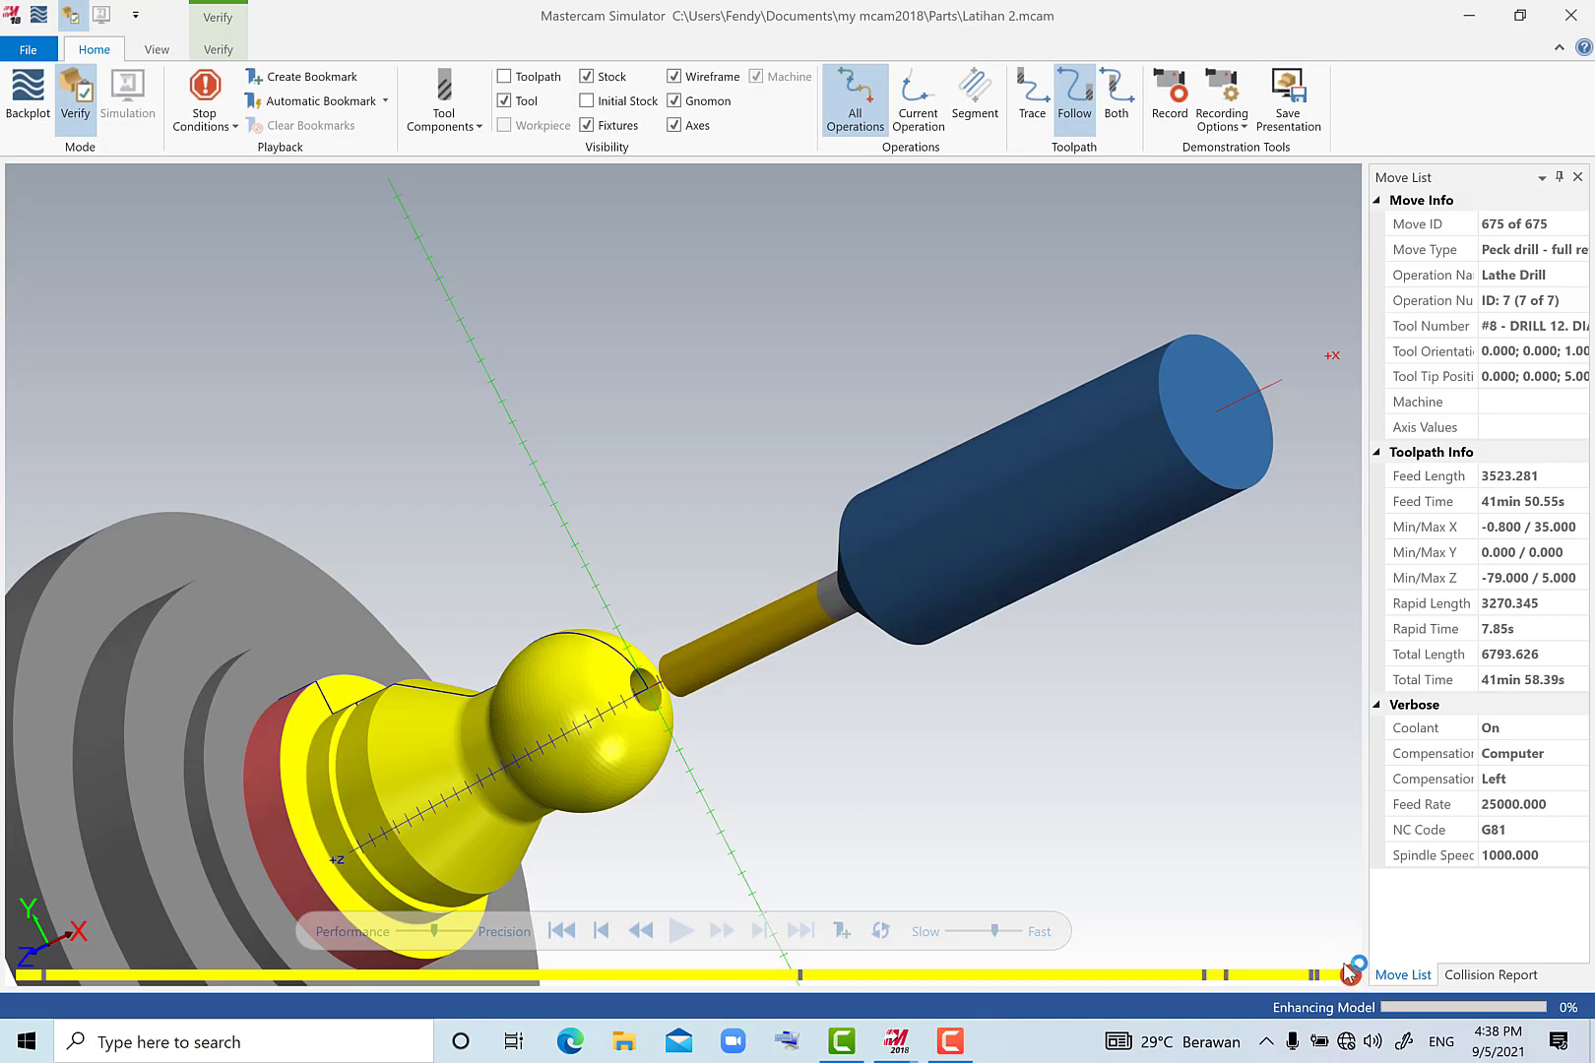
middle_drag(638, 790, 694, 835)
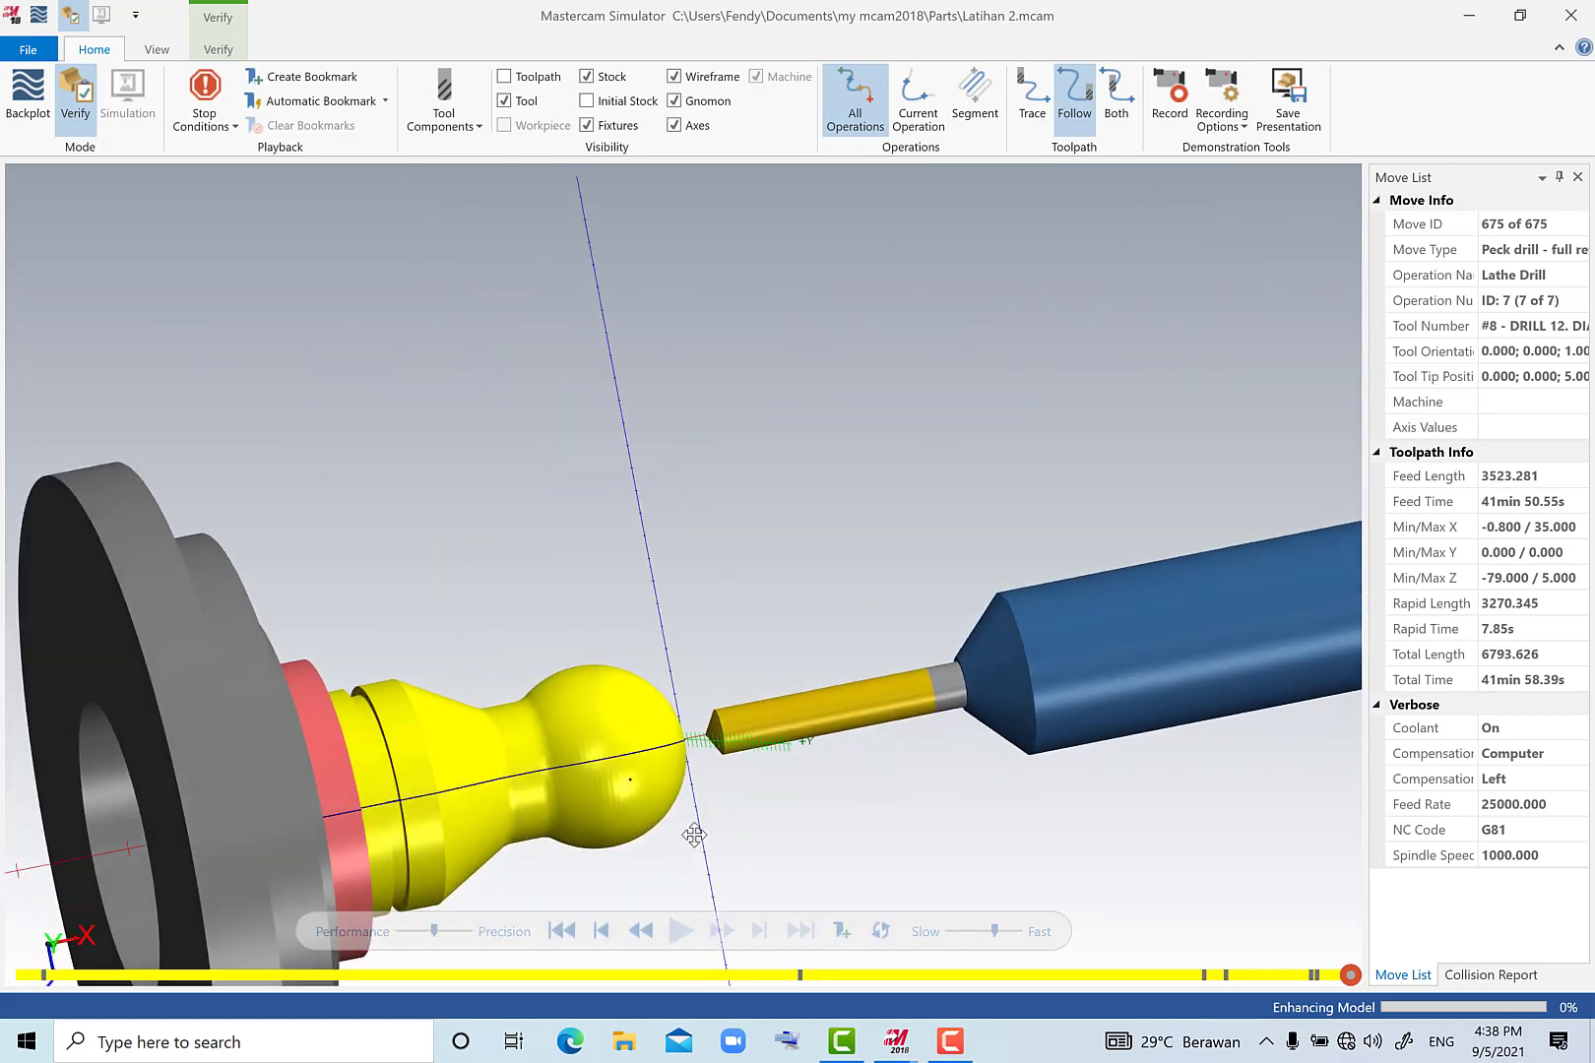